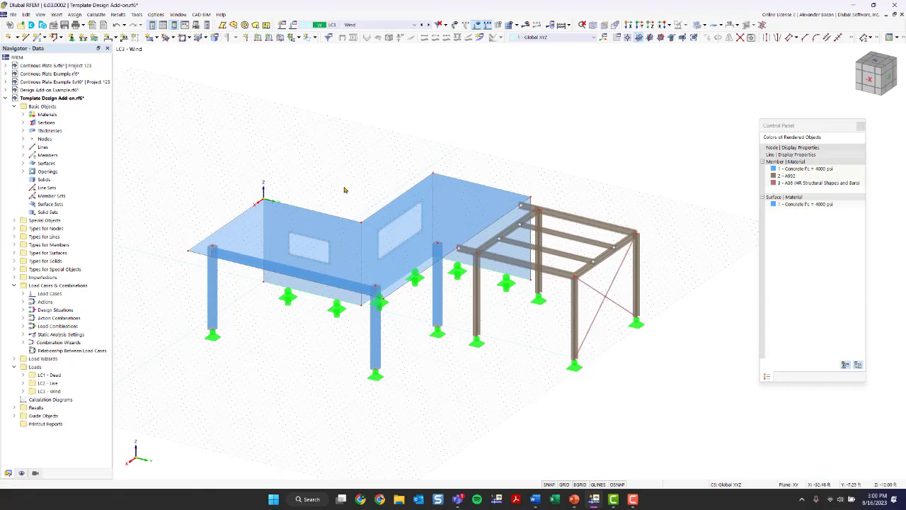
# - Highlight the steel frame members made of A992 and inspect the model's section and material lists
pyautogui.keyDown('ctrl'); pyautogui.moveTo(431, 381); pyautogui.dragTo(394, 382, button='middle'); pyautogui.keyUp('ctrl')
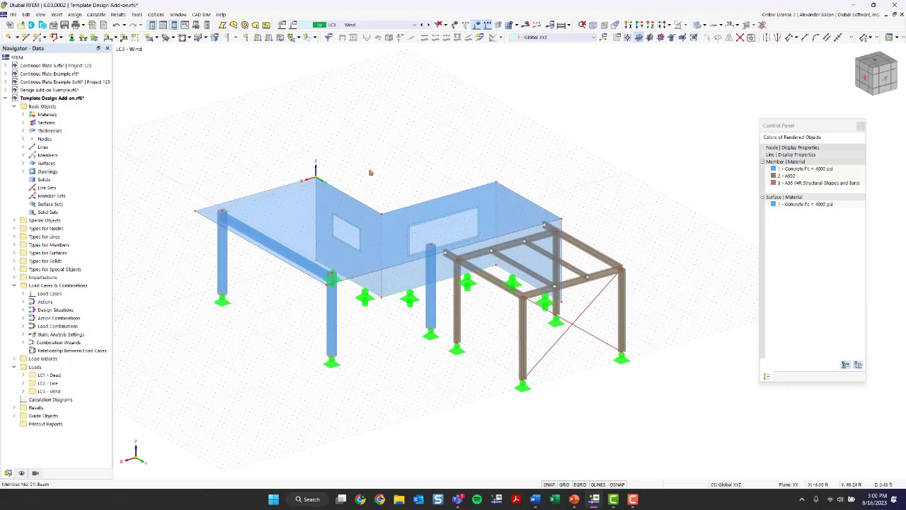
pyautogui.click(795, 176)
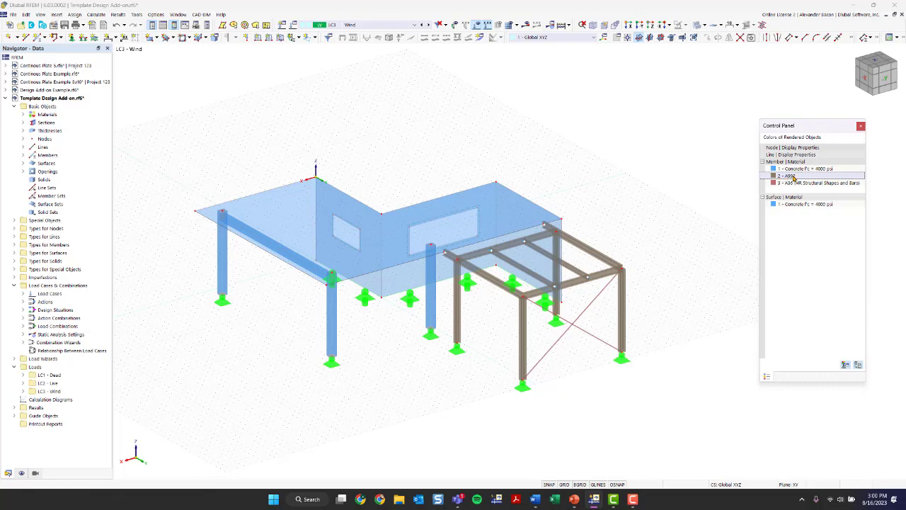
pyautogui.scroll(5, 563, 343)
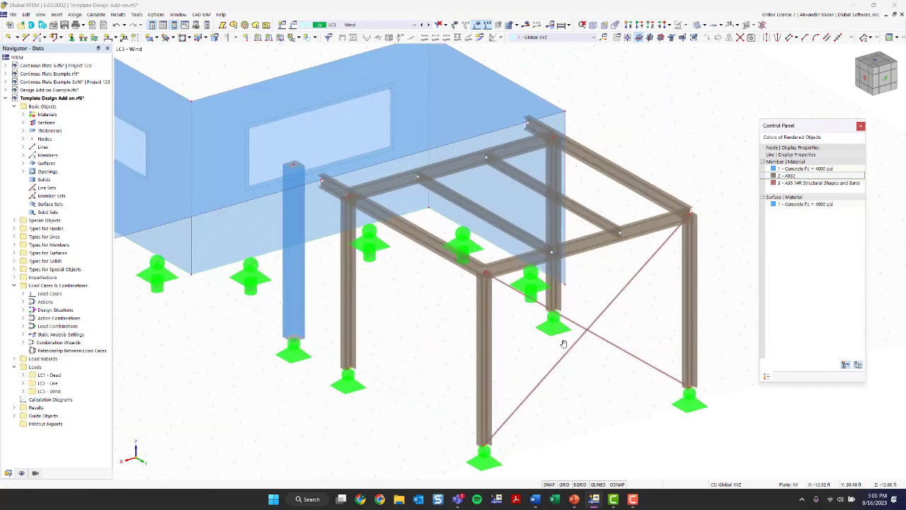
pyautogui.scroll(-2, 564, 344)
pyautogui.click(23, 122)
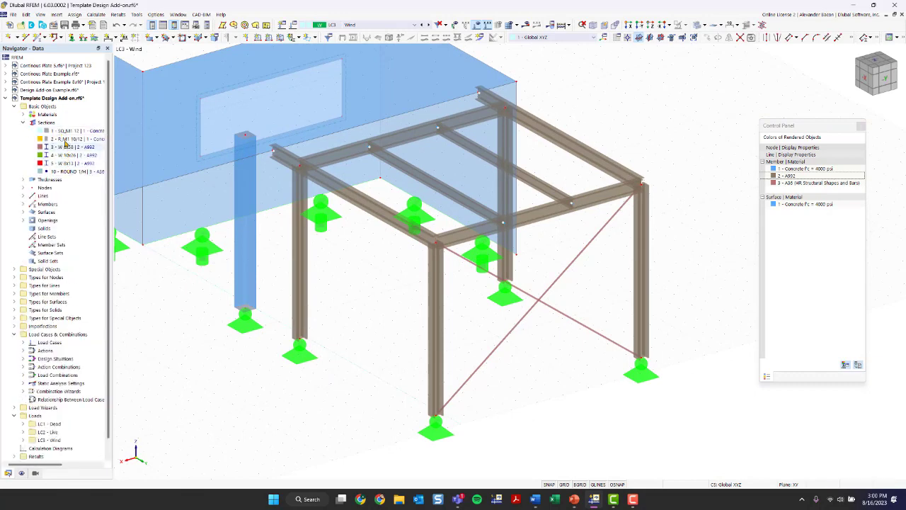
pyautogui.click(23, 122)
pyautogui.click(22, 114)
pyautogui.click(67, 131)
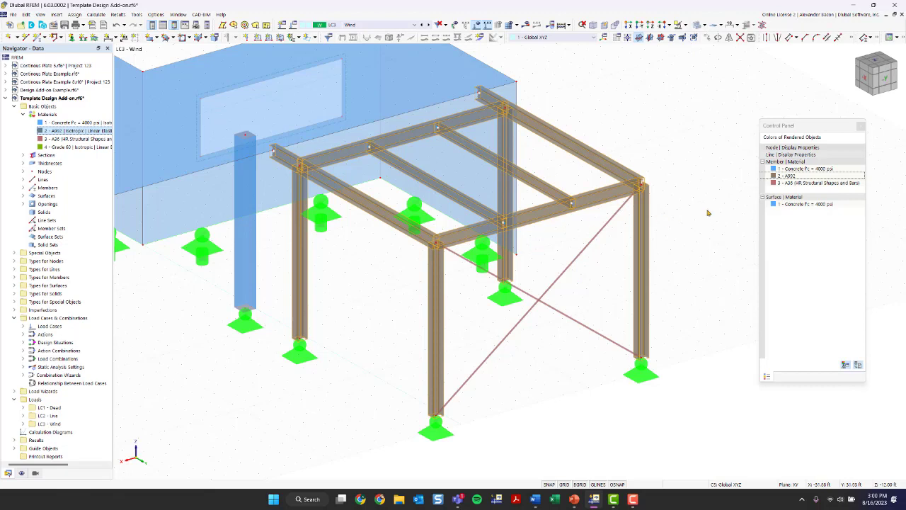
# - Highlight the A36 cross bracing and the concrete objects, and inspect the concrete rib along the slab edge
pyautogui.click(786, 183)
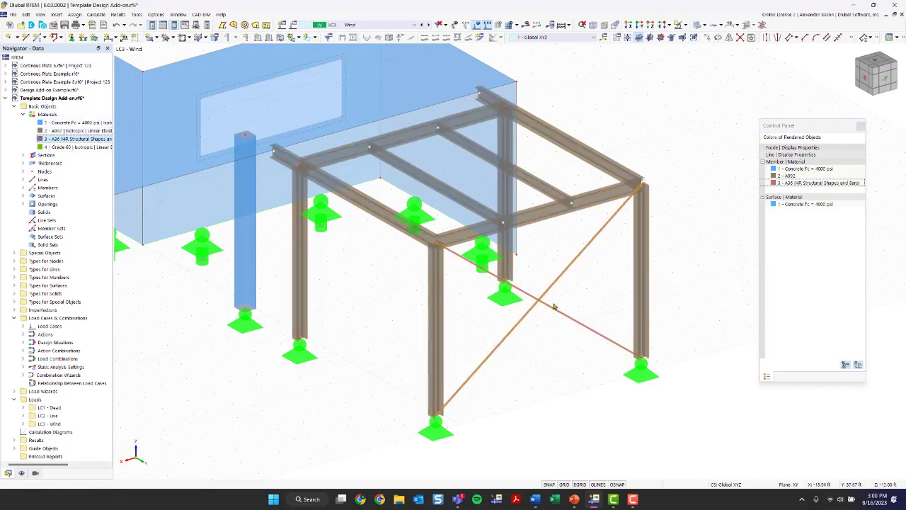
pyautogui.scroll(-2, 534, 333)
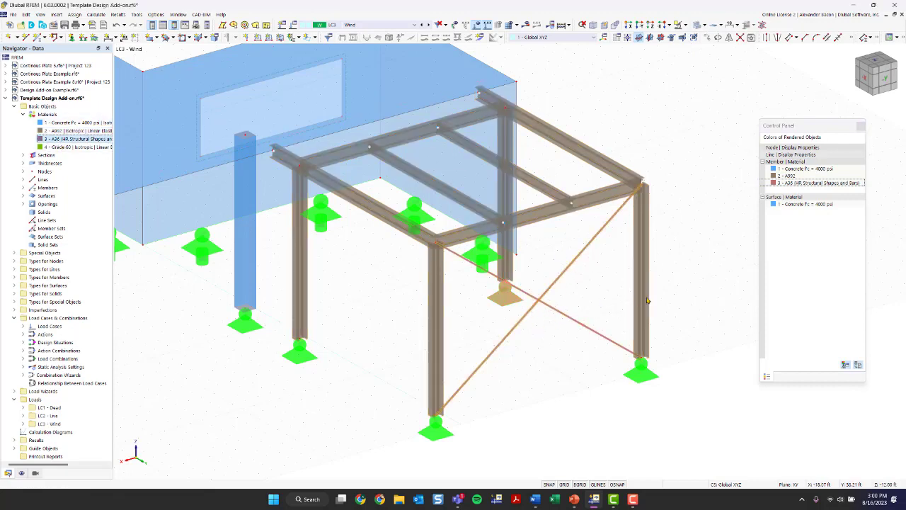
pyautogui.keyDown('ctrl'); pyautogui.moveTo(533, 333); pyautogui.dragTo(400, 213, button='middle'); pyautogui.keyUp('ctrl')
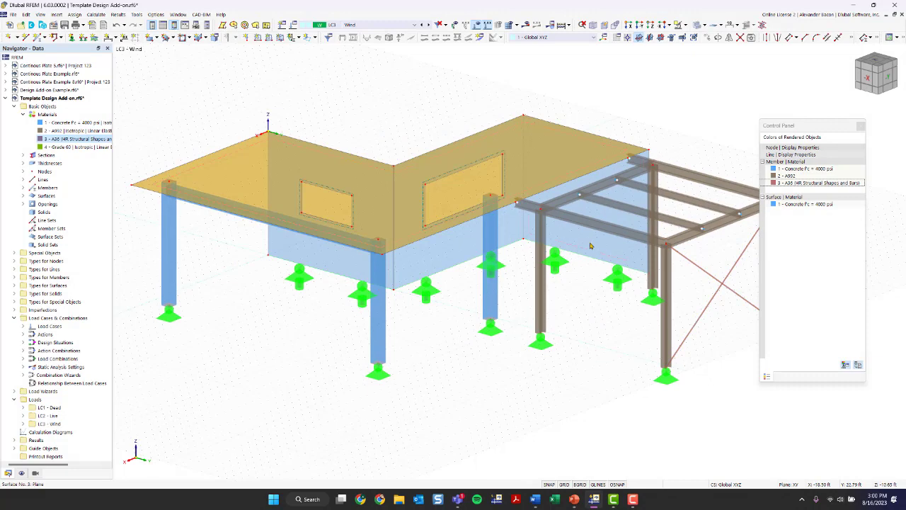
pyautogui.click(62, 124)
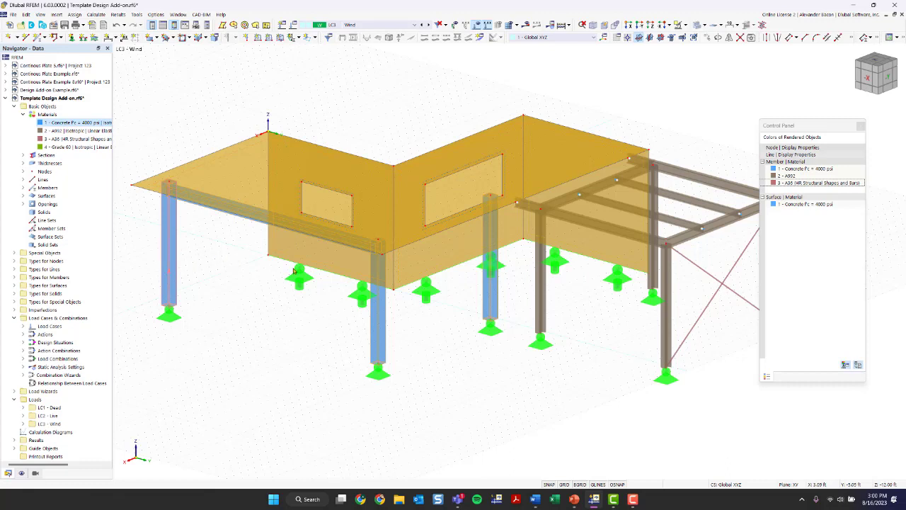
pyautogui.click(493, 307)
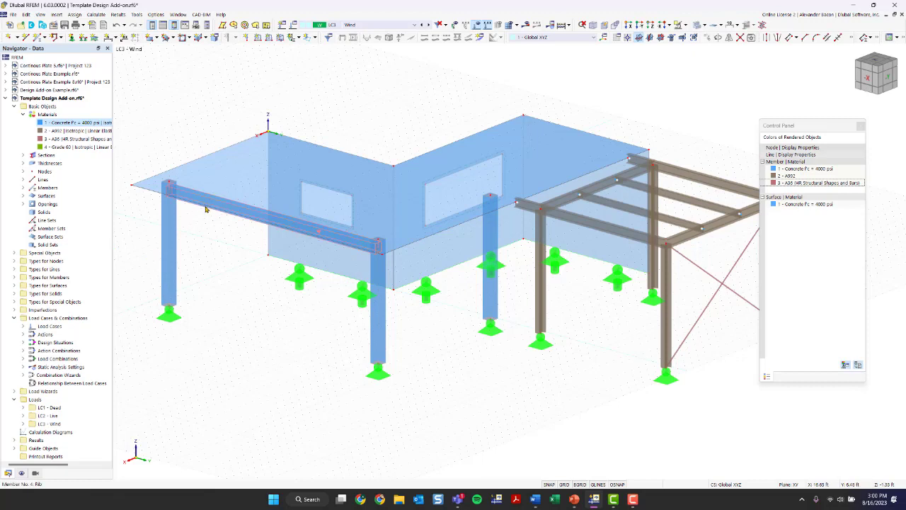
pyautogui.moveTo(205, 208)
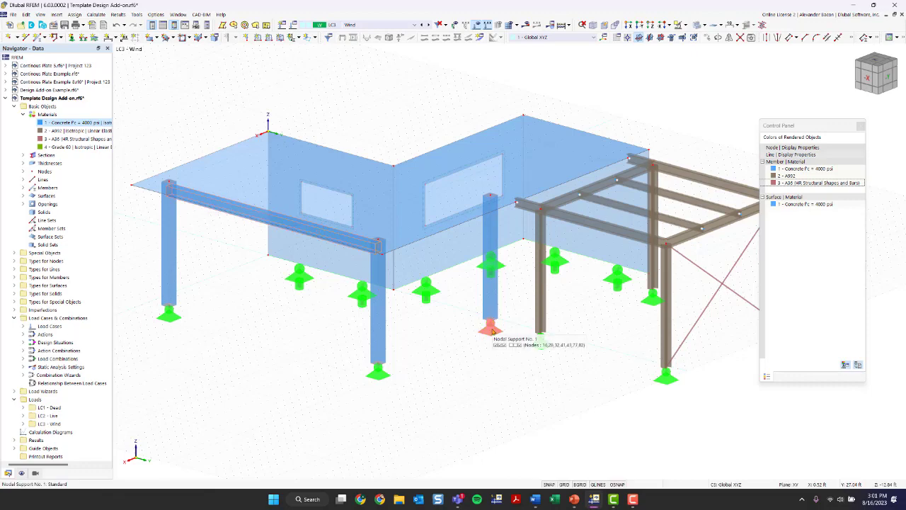
# - Examine the nodal supports, wall line supports and wall openings from both sides of the model
pyautogui.scroll(-1, 450, 383)
pyautogui.moveTo(450, 382); pyautogui.dragTo(424, 369, button='middle')
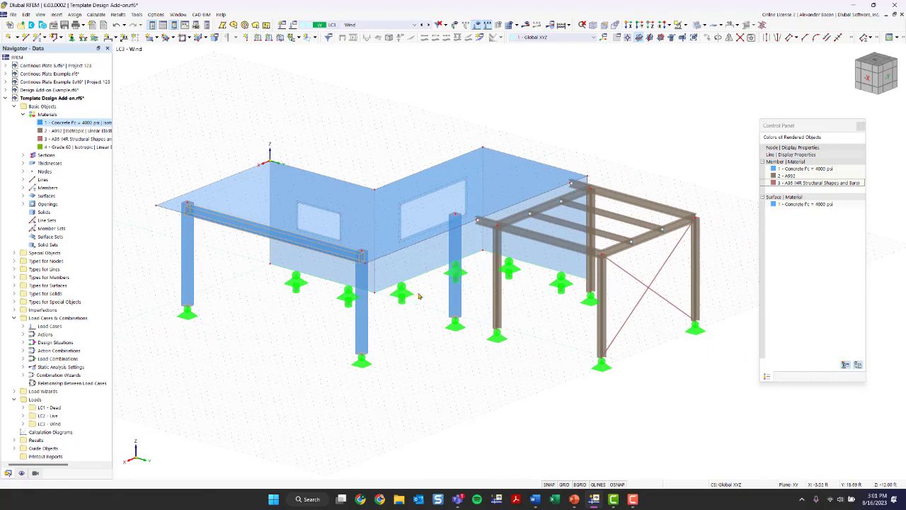
pyautogui.keyDown('ctrl'); pyautogui.moveTo(285, 336); pyautogui.dragTo(520, 352, button='middle'); pyautogui.keyUp('ctrl')
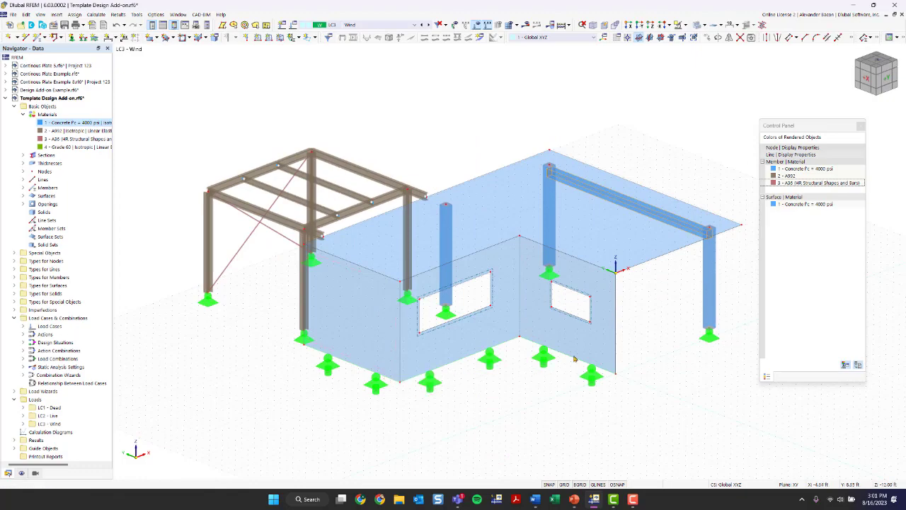
pyautogui.keyDown('ctrl'); pyautogui.moveTo(680, 340); pyautogui.dragTo(460, 331, button='middle'); pyautogui.keyUp('ctrl')
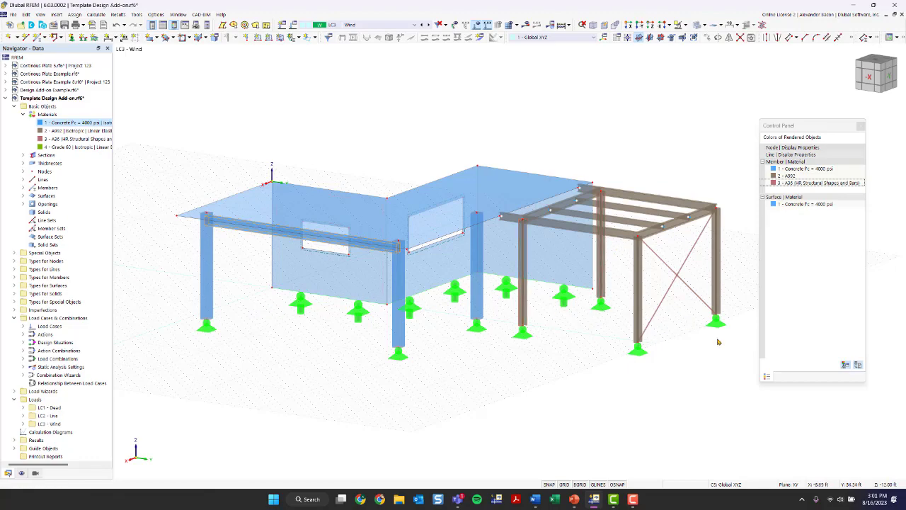
pyautogui.keyDown('ctrl'); pyautogui.moveTo(313, 357); pyautogui.dragTo(531, 367, button='middle'); pyautogui.keyUp('ctrl')
pyautogui.rightClick(530, 367)
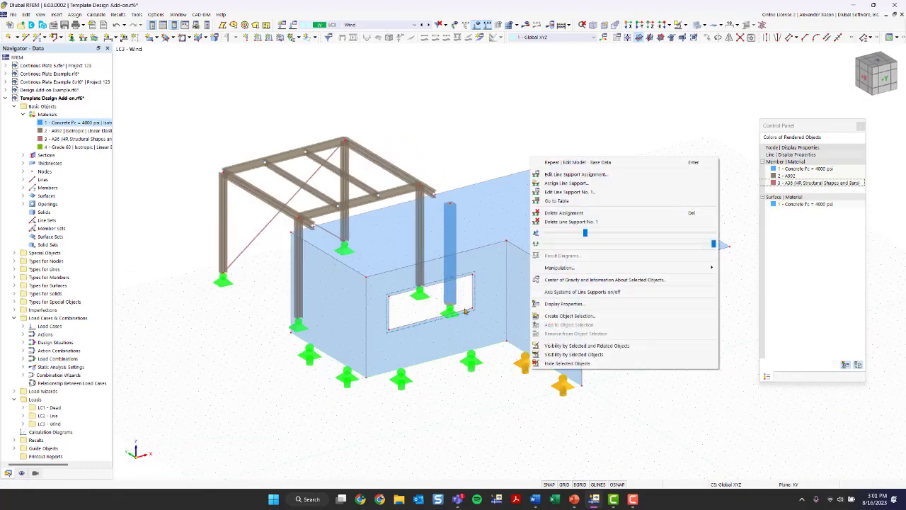
pyautogui.scroll(-6, 424, 310)
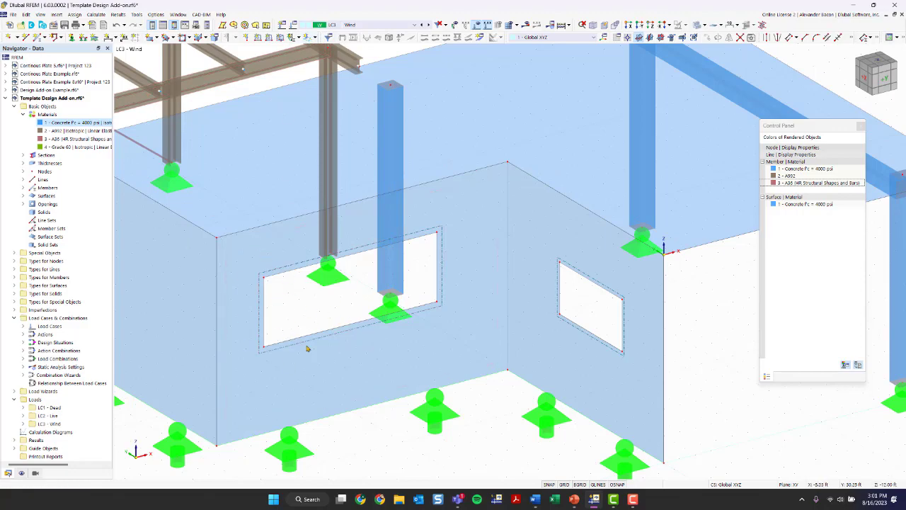
pyautogui.scroll(-3, 455, 328)
pyautogui.keyDown('ctrl'); pyautogui.moveTo(664, 361); pyautogui.dragTo(430, 362, button='middle'); pyautogui.keyUp('ctrl')
pyautogui.scroll(-1, 503, 398)
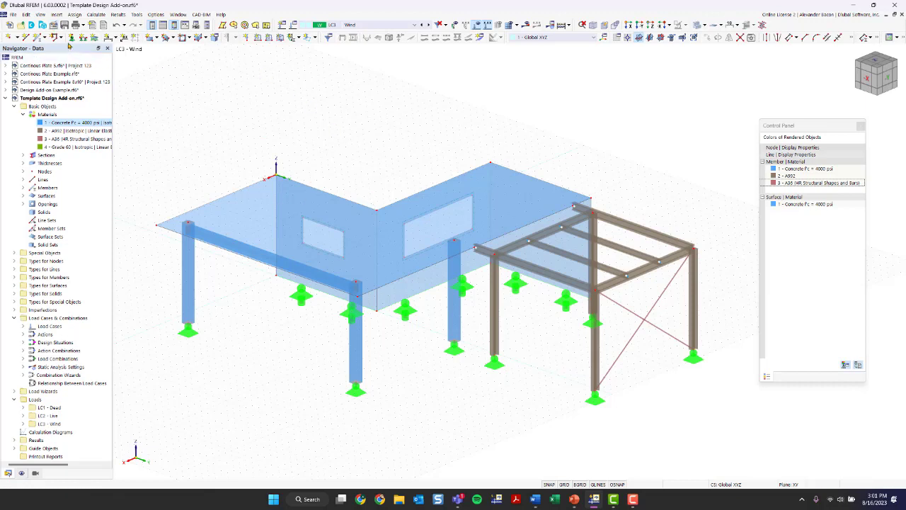
# - Open the base data of the Template Design Add-on model and review its name and description fields
pyautogui.rightClick(51, 100)
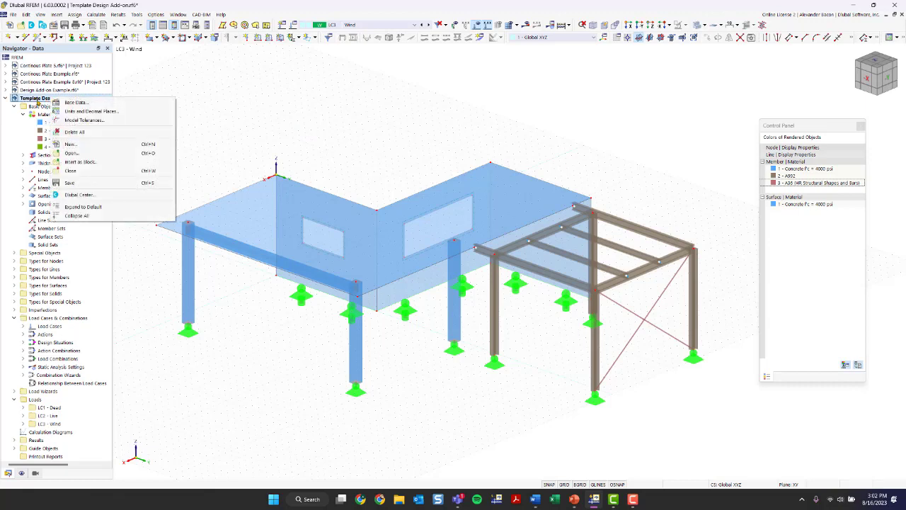
pyautogui.rightClick(63, 100)
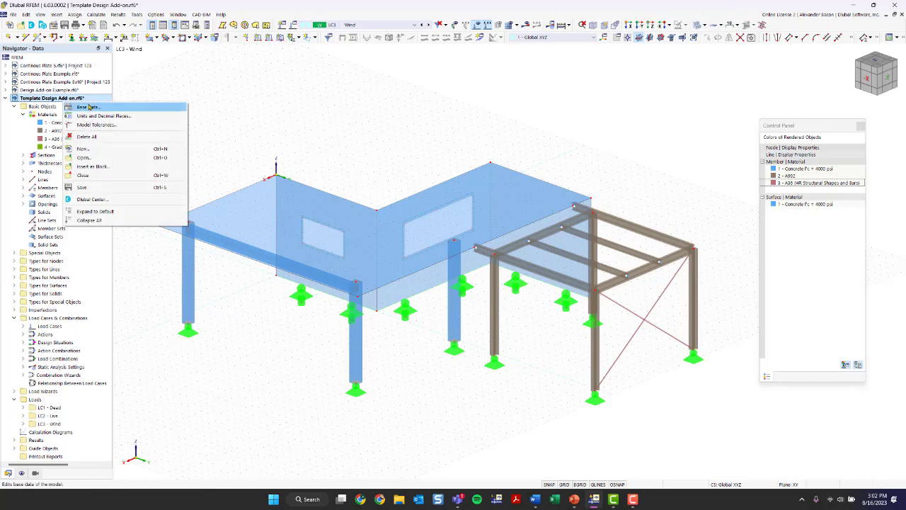
pyautogui.click(153, 88)
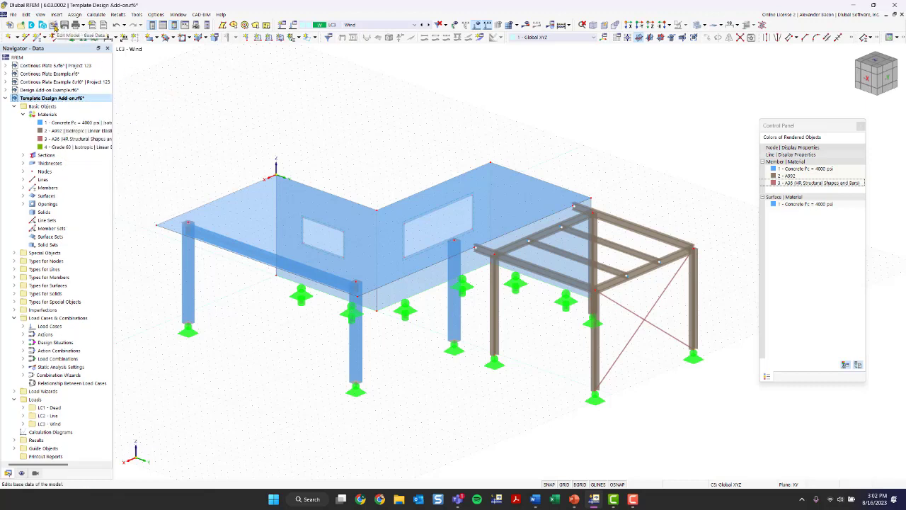
pyautogui.click(54, 26)
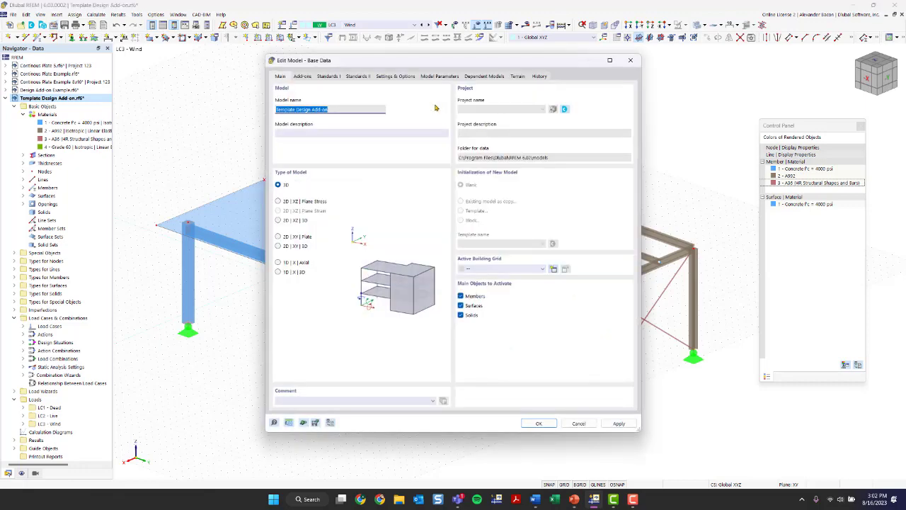
pyautogui.moveTo(382, 61)
pyautogui.mouseDown()
pyautogui.moveTo(422, 47)
pyautogui.moveTo(383, 56)
pyautogui.mouseUp()
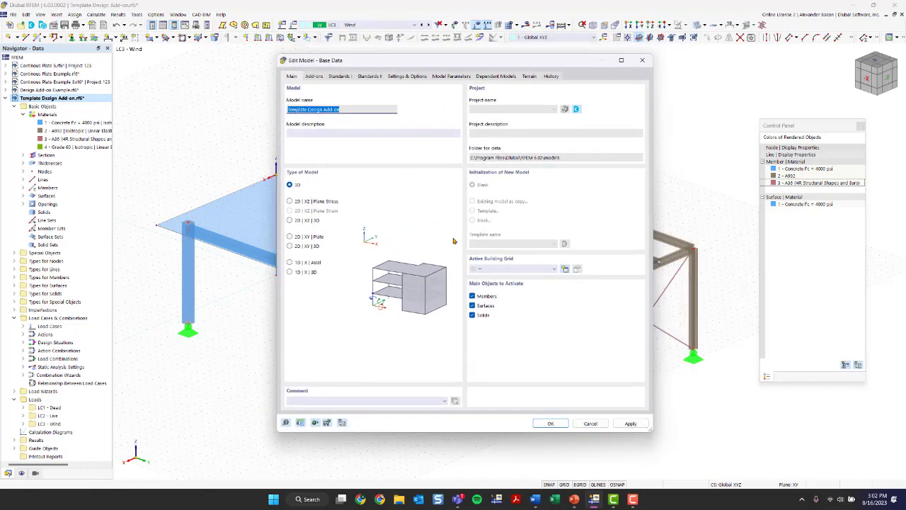
pyautogui.click(343, 111)
pyautogui.moveTo(342, 111); pyautogui.dragTo(287, 112)
pyautogui.click(343, 132)
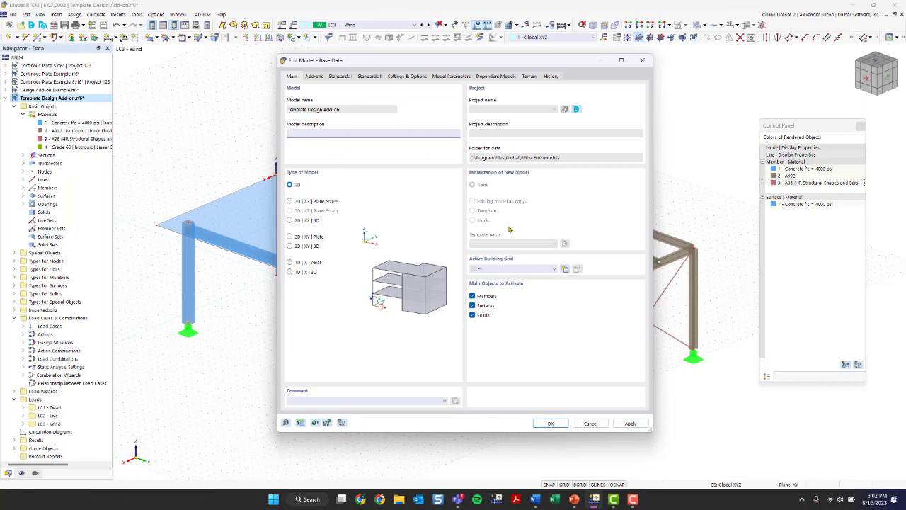
# - Activate the Concrete Design and Steel Design add-ons, and deactivate Multilayer Surfaces and the load wizards
pyautogui.click(315, 77)
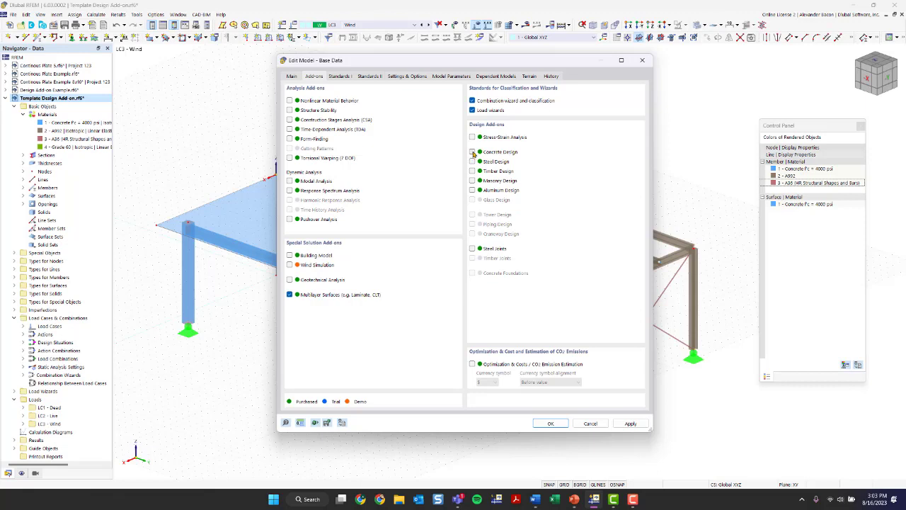
pyautogui.click(473, 153)
pyautogui.click(473, 162)
pyautogui.click(290, 296)
pyautogui.click(472, 110)
# - Select ASCE 7 | Wood as the standard group for load case classification and the combination wizard
pyautogui.click(341, 76)
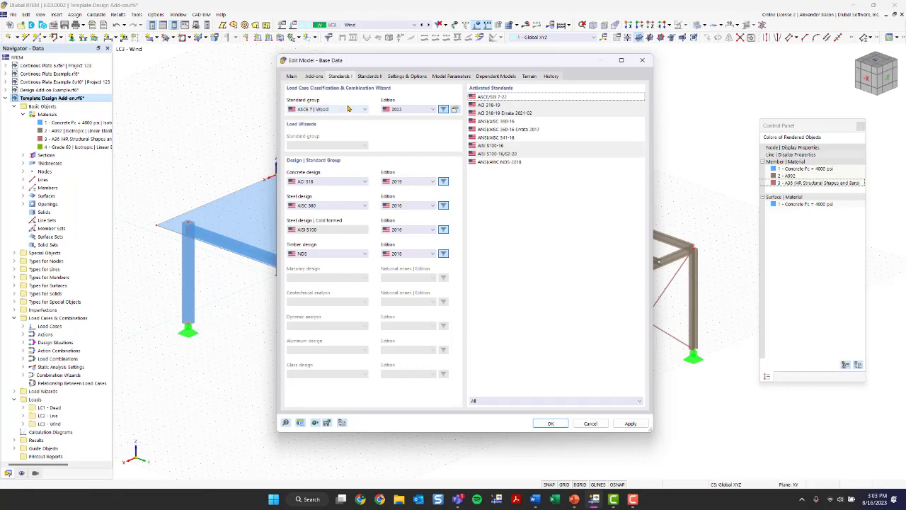
pyautogui.click(348, 108)
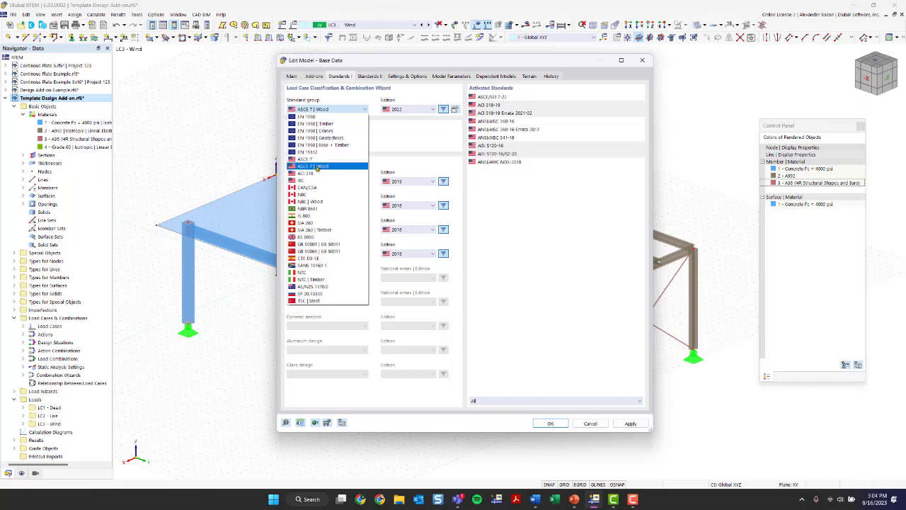
pyautogui.click(317, 167)
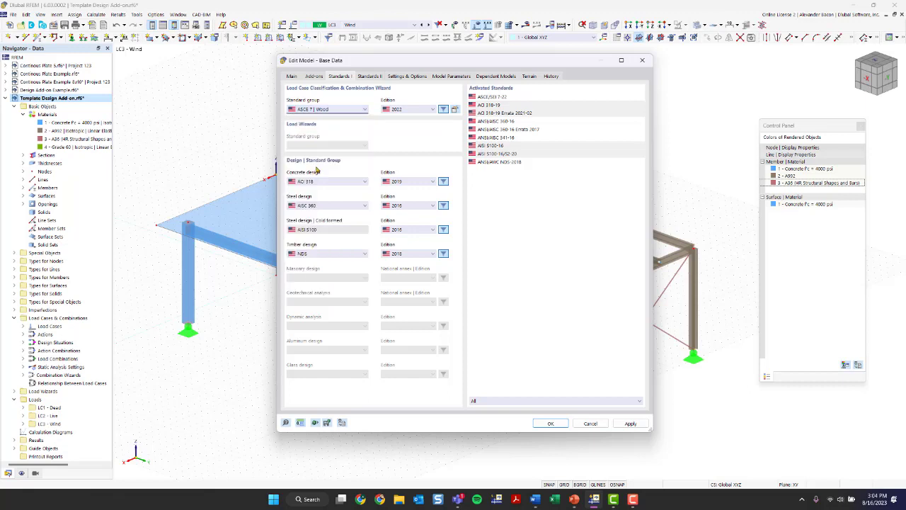
pyautogui.click(320, 111)
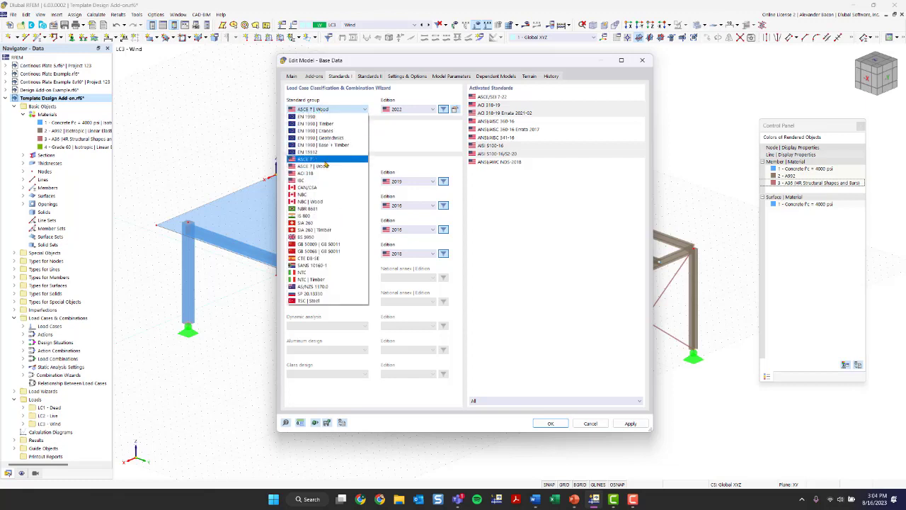
pyautogui.click(324, 167)
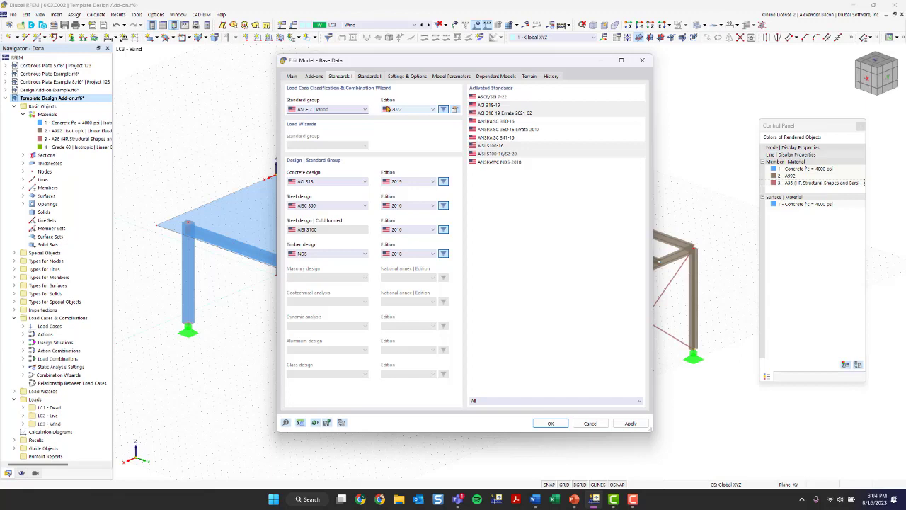
# - Review the ASCE 7 | Wood 2022 partial factors and the creep factor options, and close the settings without changes
pyautogui.click(456, 111)
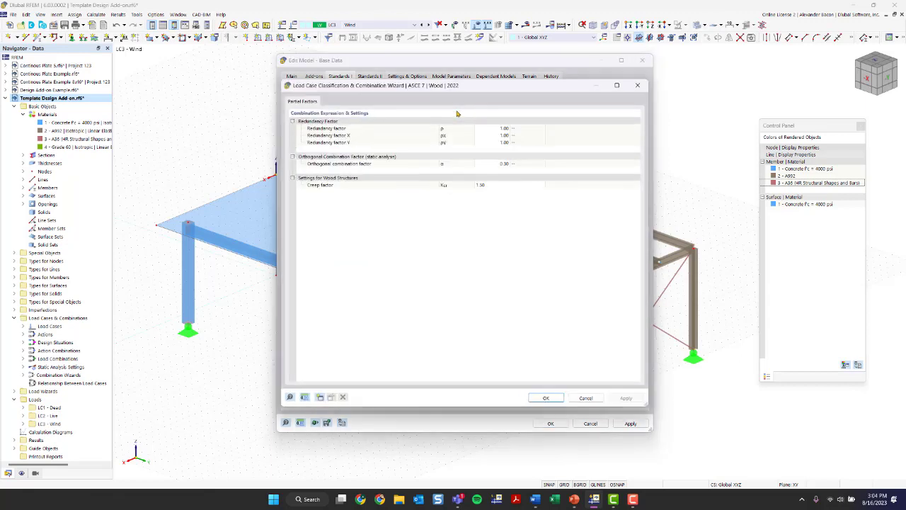
pyautogui.moveTo(369, 84)
pyautogui.mouseDown()
pyautogui.moveTo(384, 96)
pyautogui.moveTo(369, 113)
pyautogui.moveTo(372, 97)
pyautogui.mouseUp()
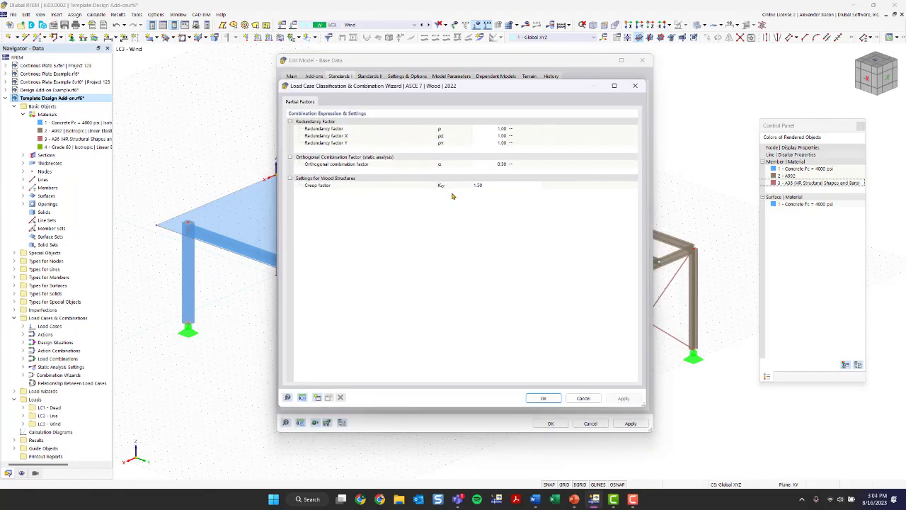
pyautogui.click(493, 186)
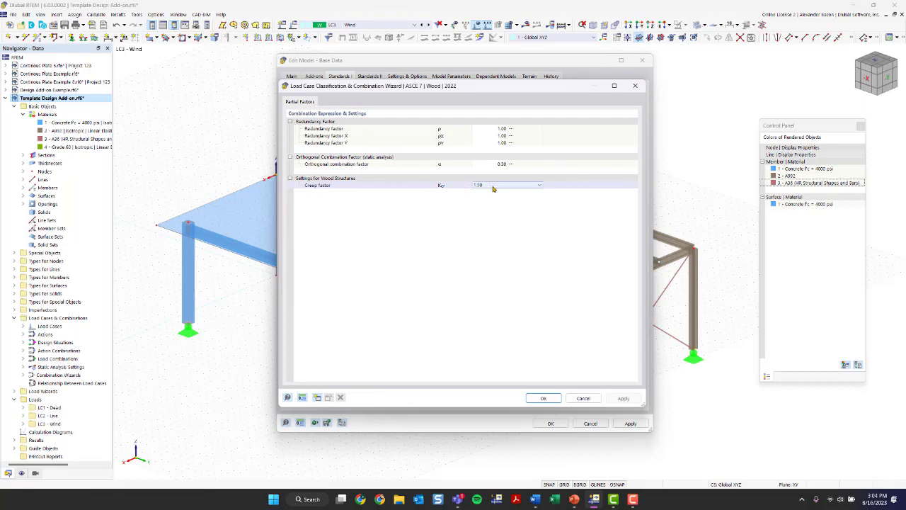
pyautogui.click(493, 186)
pyautogui.click(493, 187)
pyautogui.click(493, 186)
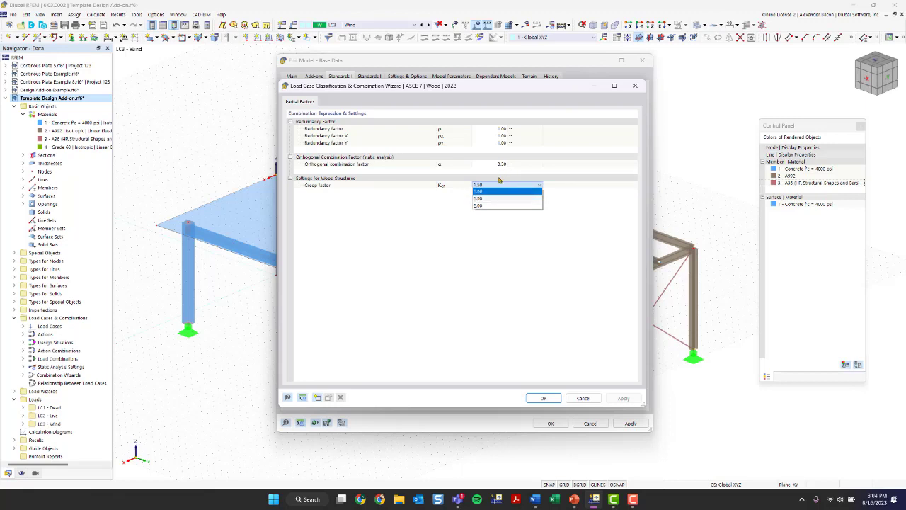
pyautogui.click(635, 86)
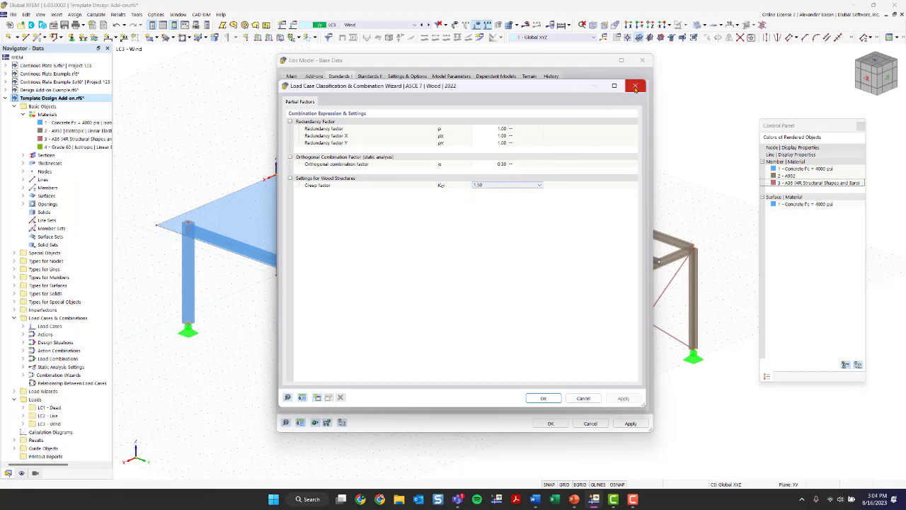
pyautogui.click(635, 85)
# - Review the available load combination standards, and select ACI 318, AISC 360 and NDS for concrete, steel and timber design
pyautogui.click(330, 109)
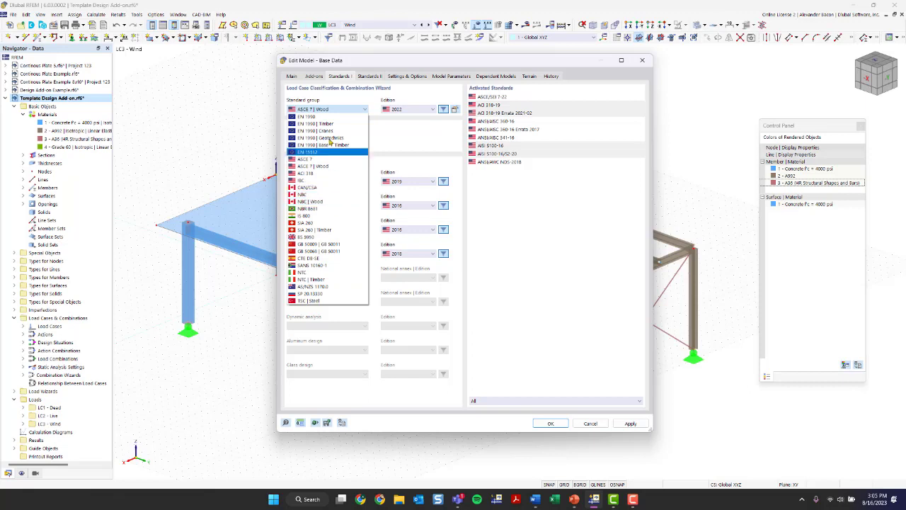
pyautogui.click(415, 156)
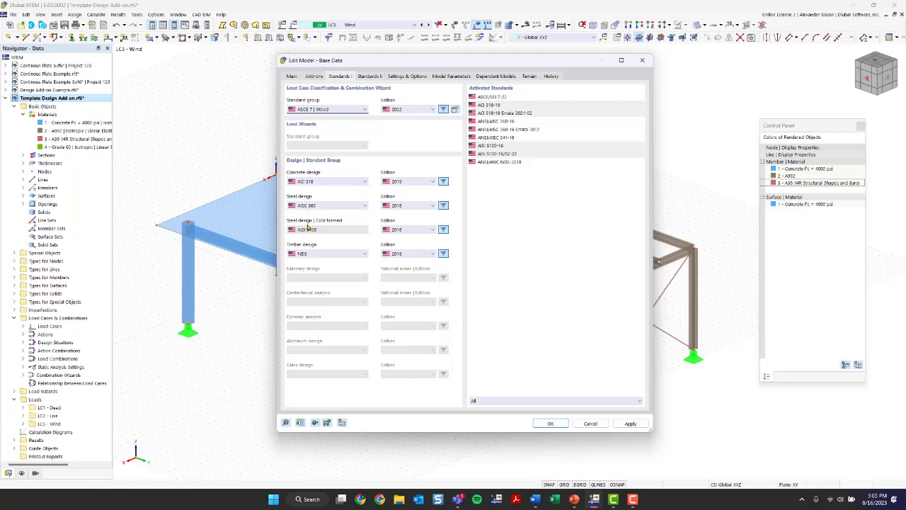
pyautogui.click(309, 182)
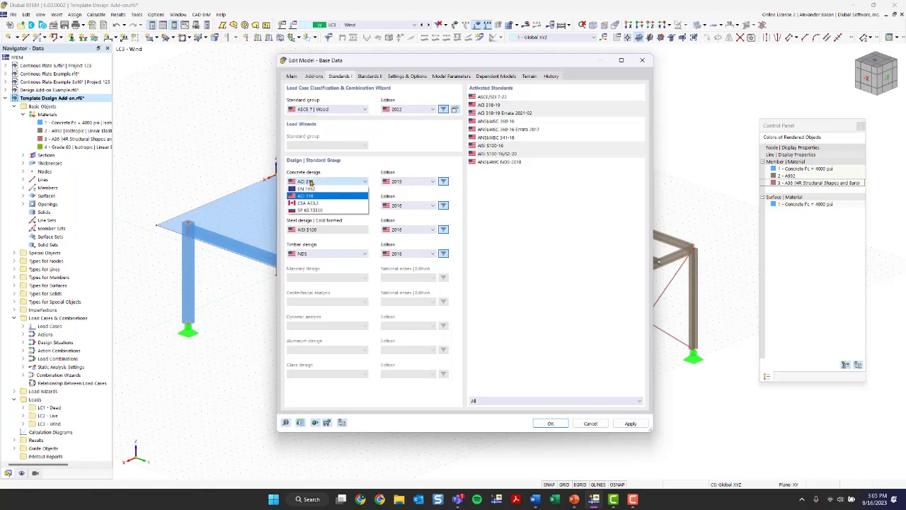
pyautogui.click(310, 196)
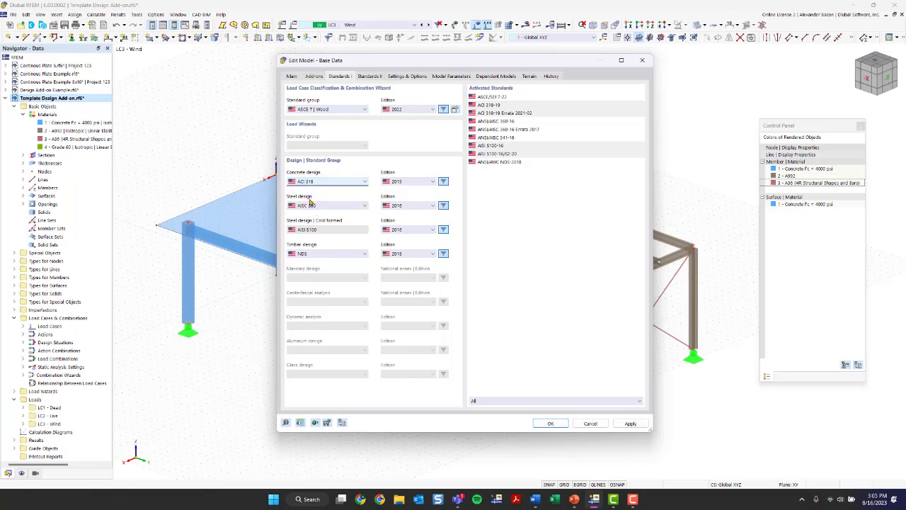
pyautogui.click(310, 206)
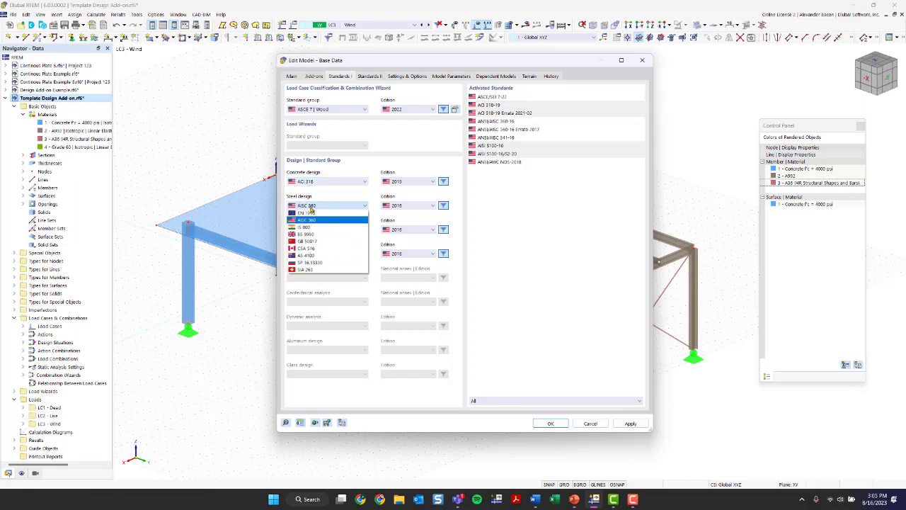
pyautogui.click(310, 206)
pyautogui.click(319, 254)
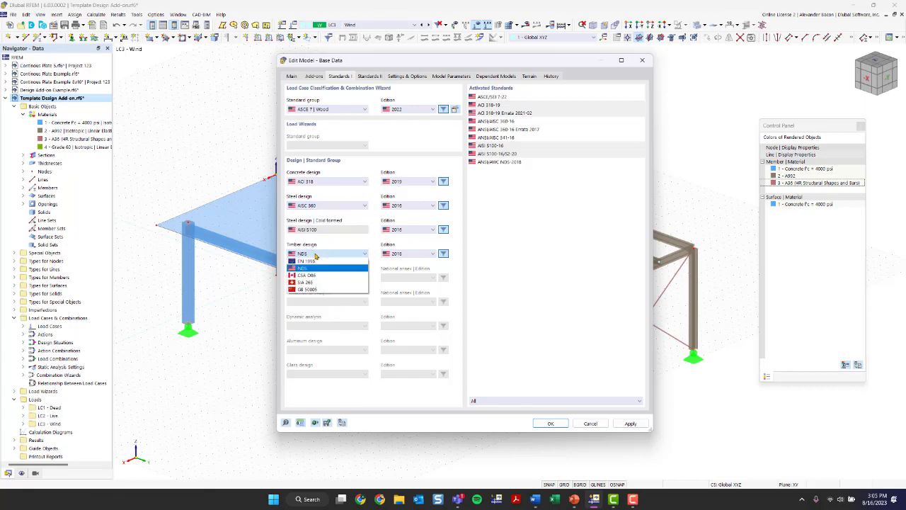
pyautogui.click(319, 268)
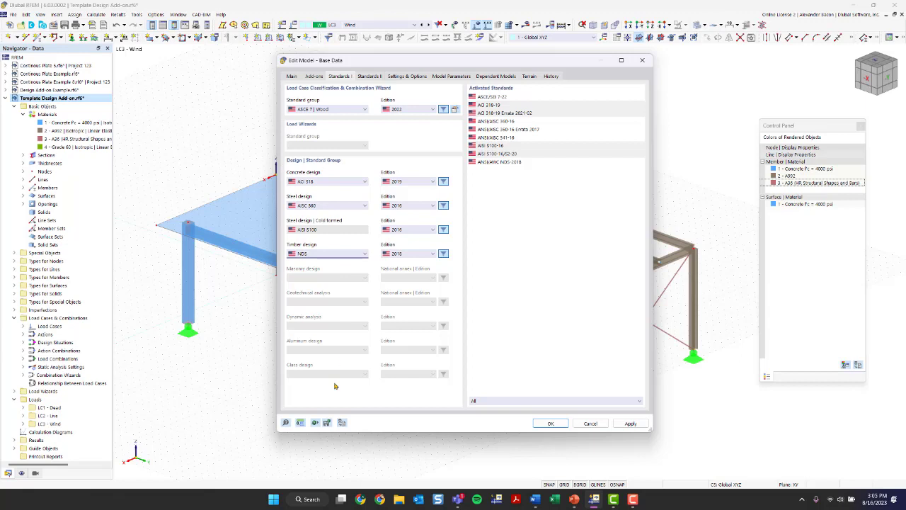
# - Load the Imperial template for the model's units and decimal places and apply it
pyautogui.click(301, 422)
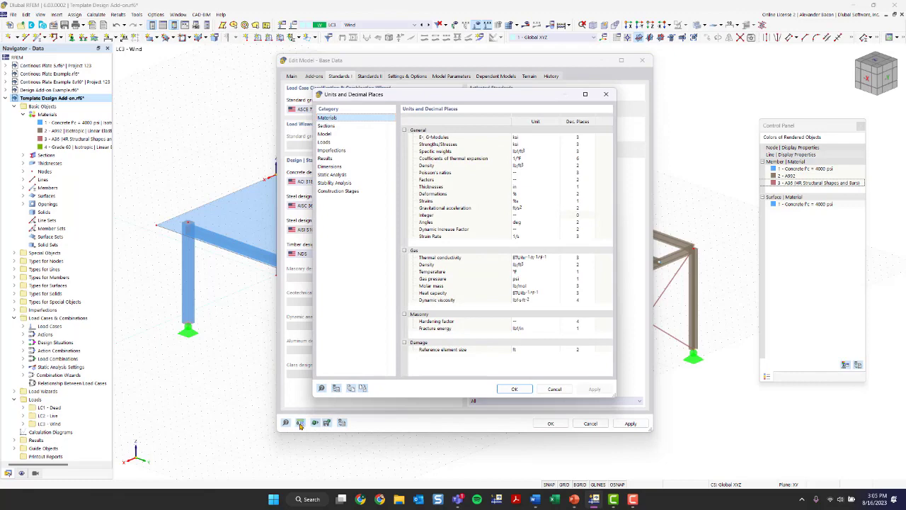
pyautogui.click(608, 97)
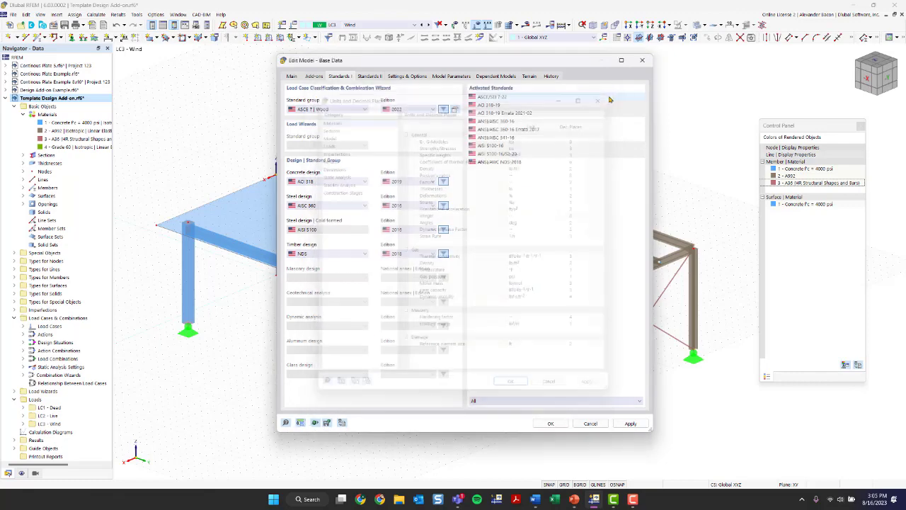
pyautogui.click(300, 423)
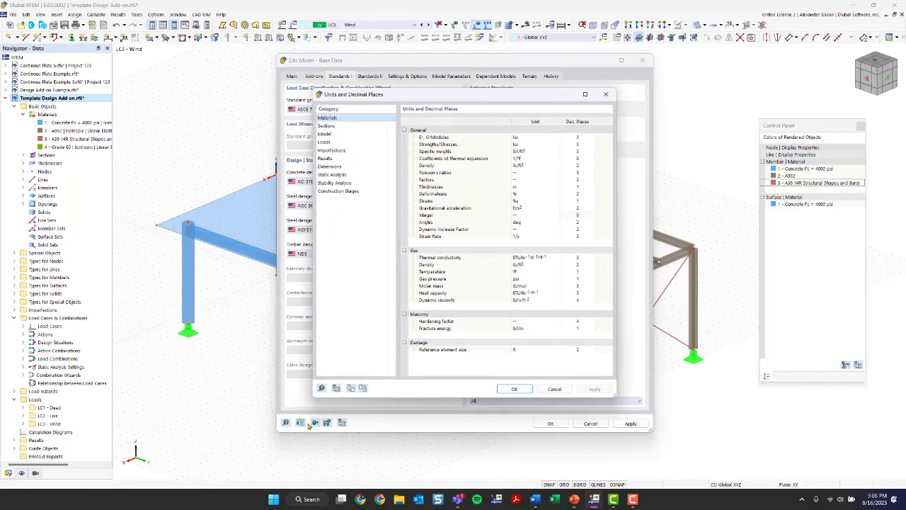
pyautogui.click(351, 389)
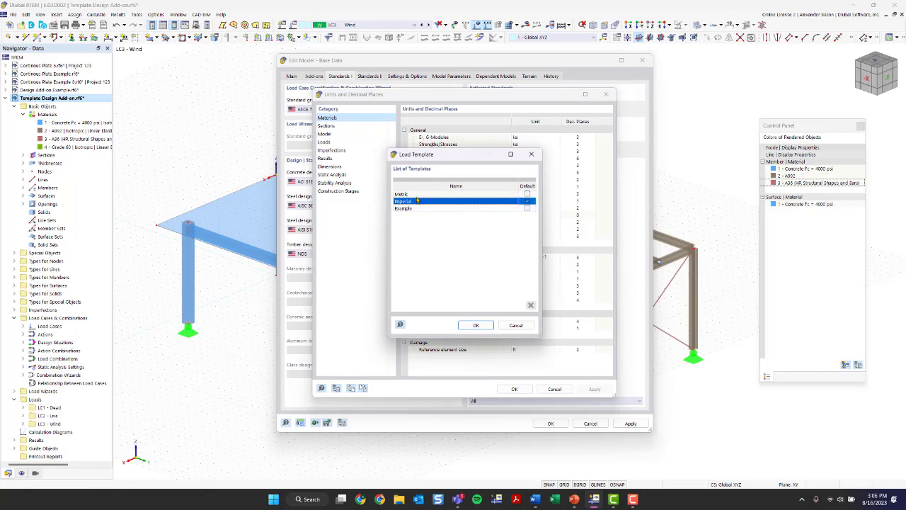
pyautogui.click(488, 324)
pyautogui.click(516, 389)
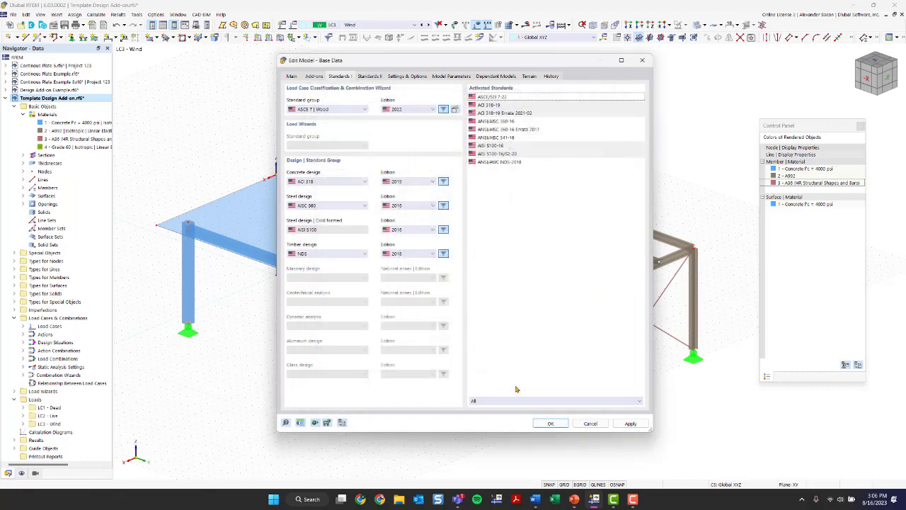
# - Review the gravity, tolerance and axis orientation settings, and confirm the model's base data
pyautogui.click(407, 75)
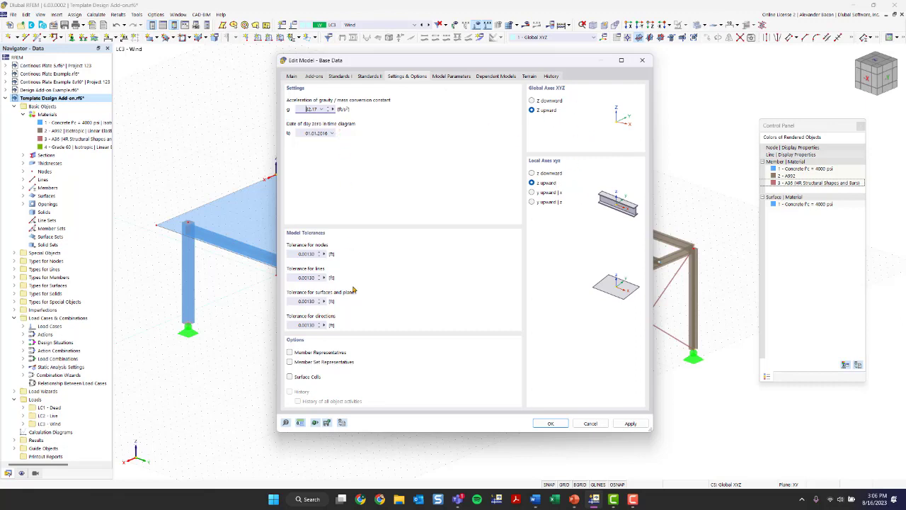
pyautogui.click(553, 423)
pyautogui.click(499, 294)
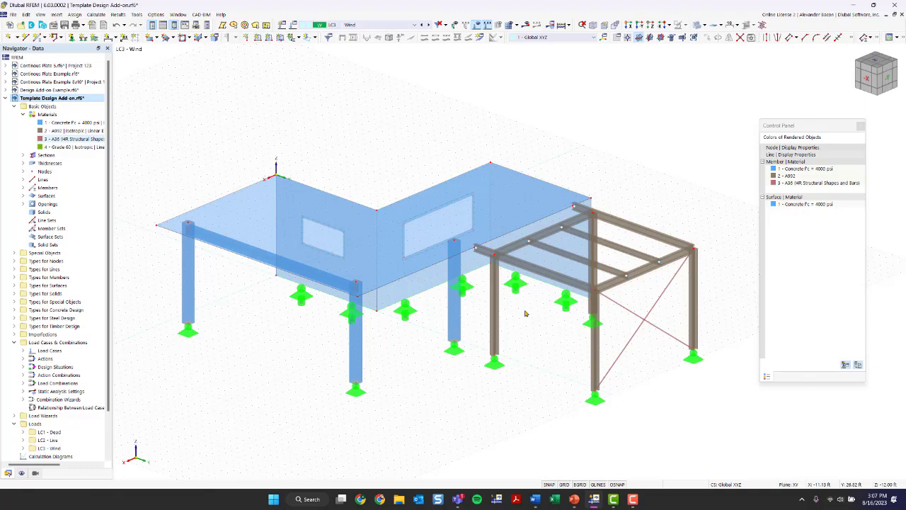
# - Select the whole steel frame in plan view and create one copy of it displaced 40 ft in X
pyautogui.keyDown('ctrl'); pyautogui.moveTo(559, 348); pyautogui.dragTo(606, 374, button='middle'); pyautogui.keyUp('ctrl')
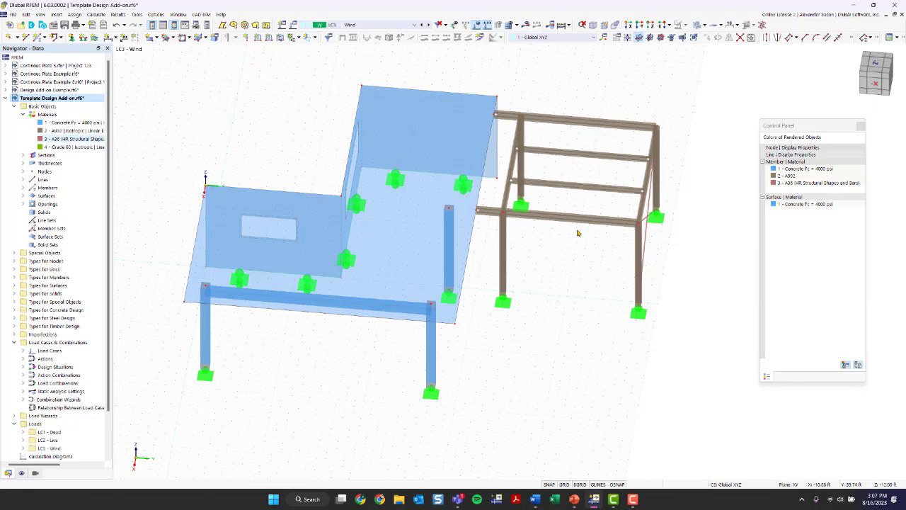
pyautogui.keyDown('ctrl'); pyautogui.moveTo(366, 378); pyautogui.dragTo(368, 349, button='middle'); pyautogui.keyUp('ctrl')
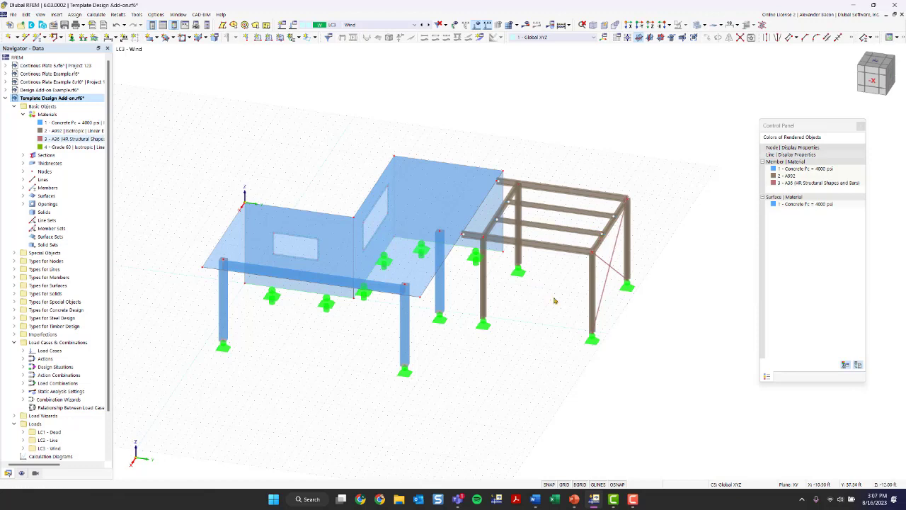
pyautogui.click(881, 63)
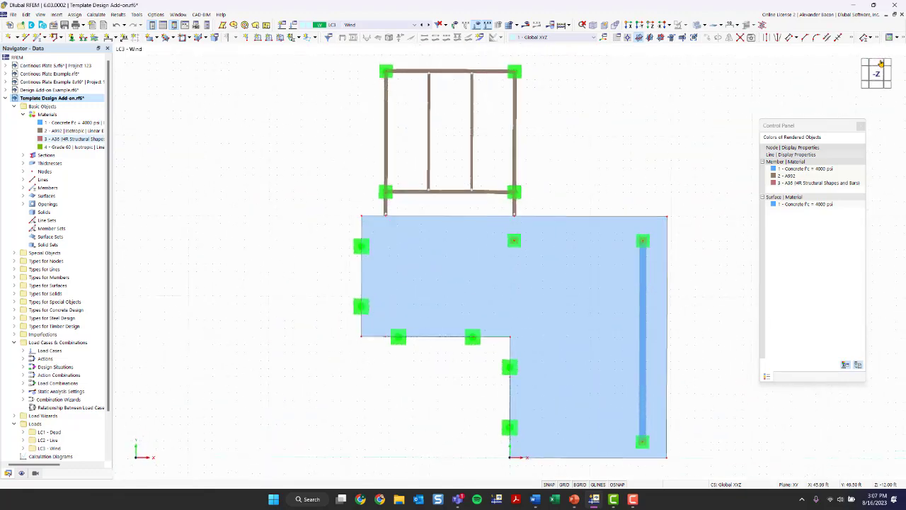
pyautogui.moveTo(601, 131); pyautogui.dragTo(566, 126, button='middle')
pyautogui.scroll(-1, 530, 137)
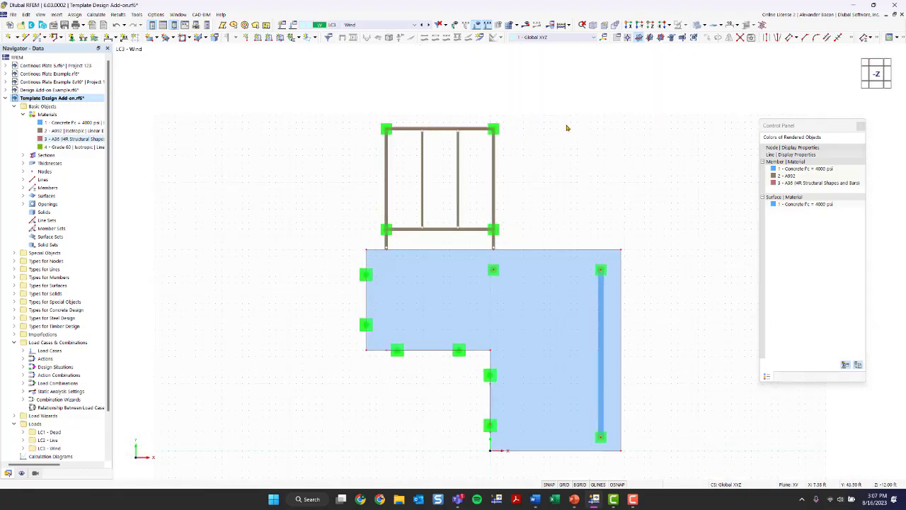
pyautogui.moveTo(577, 89); pyautogui.dragTo(318, 242)
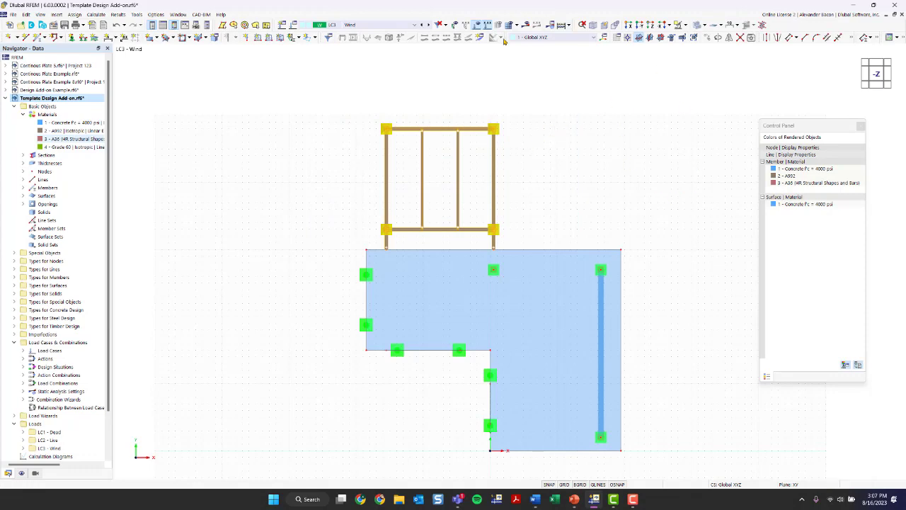
pyautogui.scroll(-1, 704, 157)
pyautogui.moveTo(704, 157); pyautogui.dragTo(534, 168, button='middle')
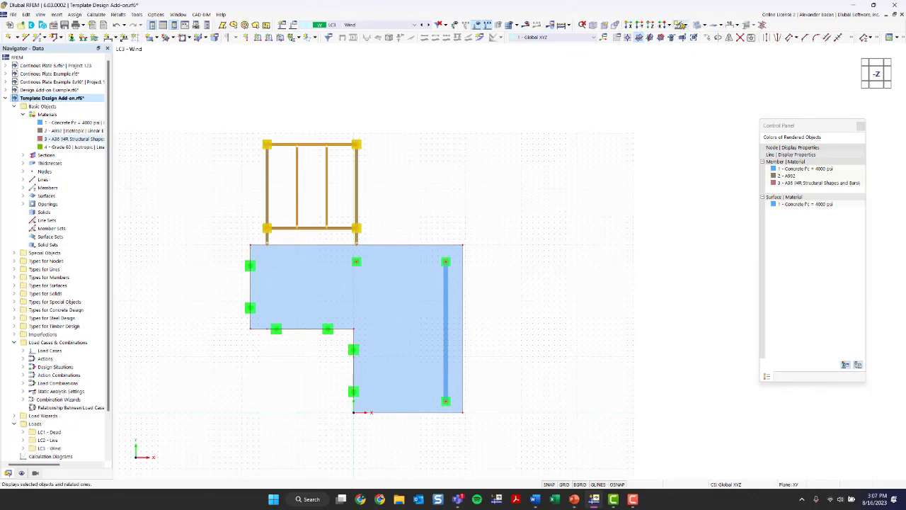
pyautogui.click(707, 37)
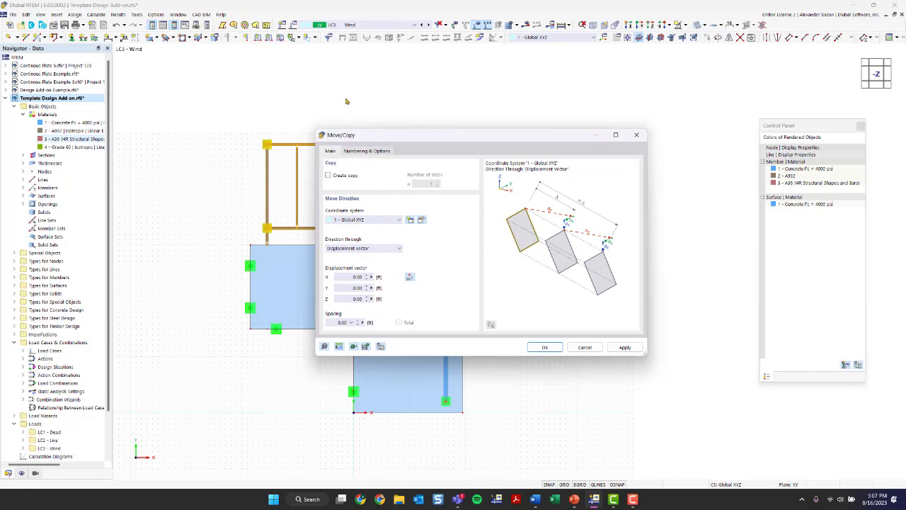
pyautogui.click(338, 176)
pyautogui.click(349, 276)
pyautogui.write('40')
pyautogui.click(545, 346)
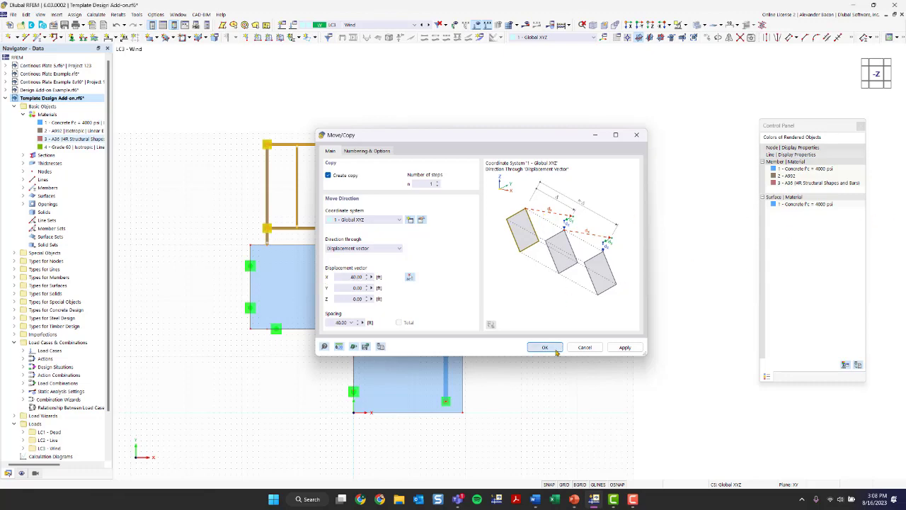
pyautogui.keyDown('ctrl'); pyautogui.moveTo(568, 305); pyautogui.dragTo(504, 239, button='middle'); pyautogui.keyUp('ctrl')
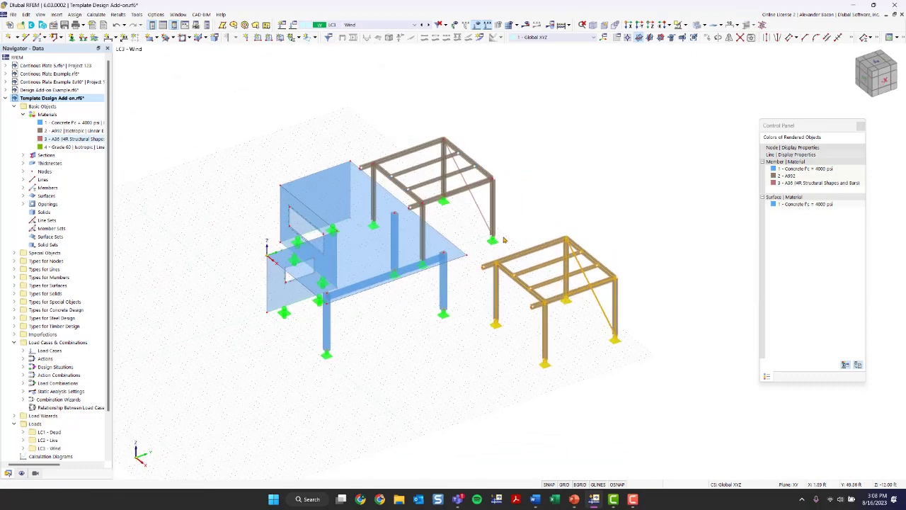
pyautogui.click(572, 334)
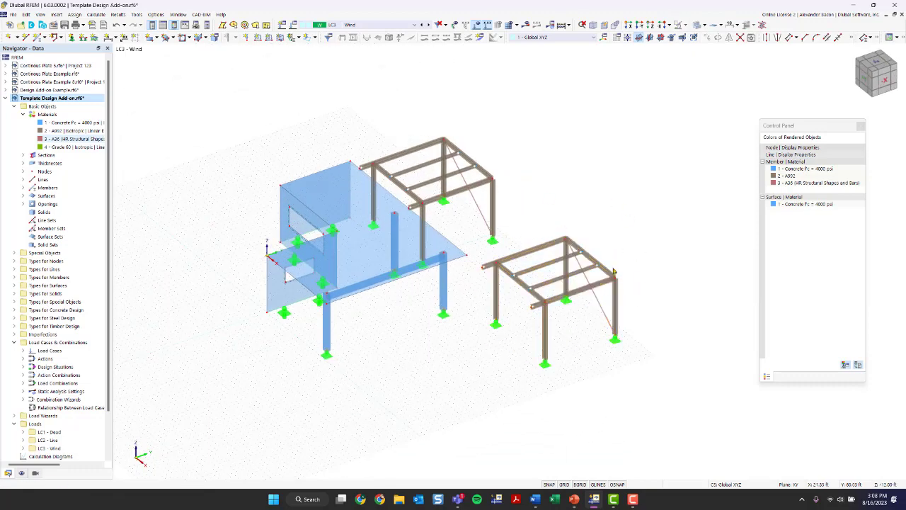
# - Try to delete the LC3 Wind load case from the load case list
pyautogui.click(293, 25)
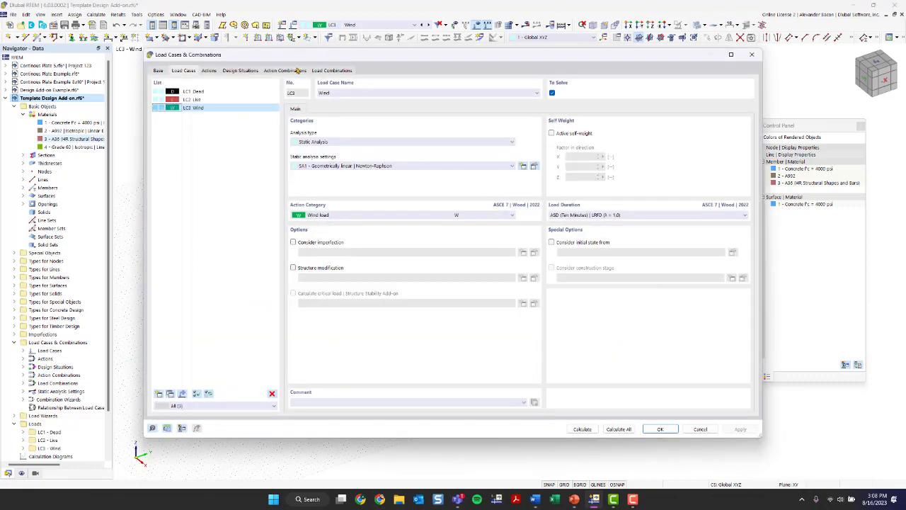
pyautogui.click(271, 393)
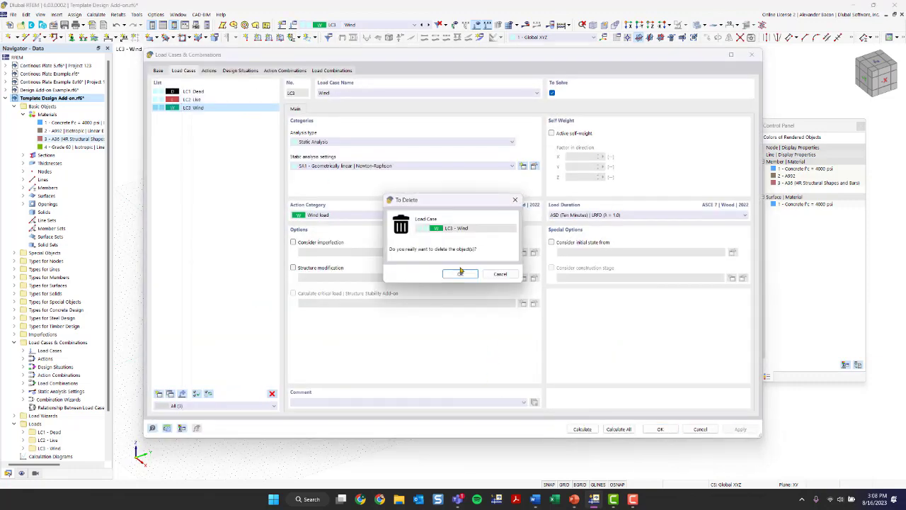
pyautogui.click(461, 273)
pyautogui.click(531, 286)
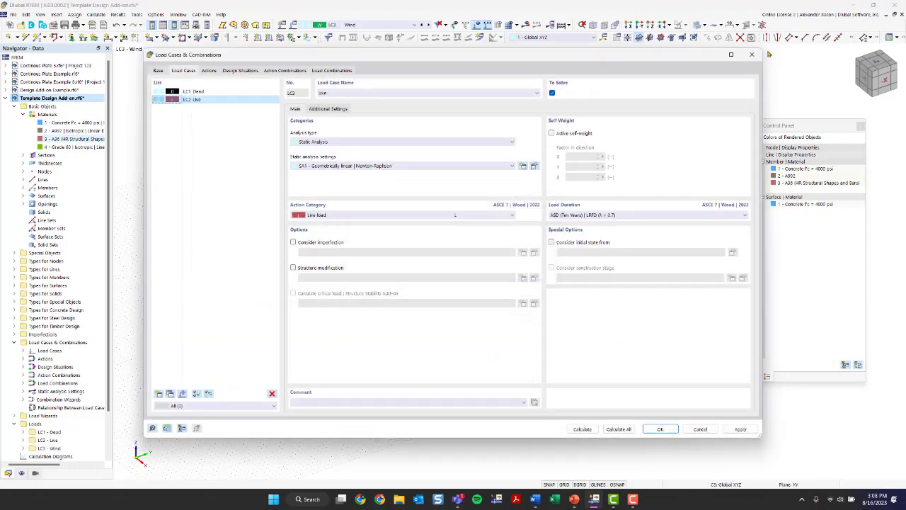
pyautogui.click(752, 54)
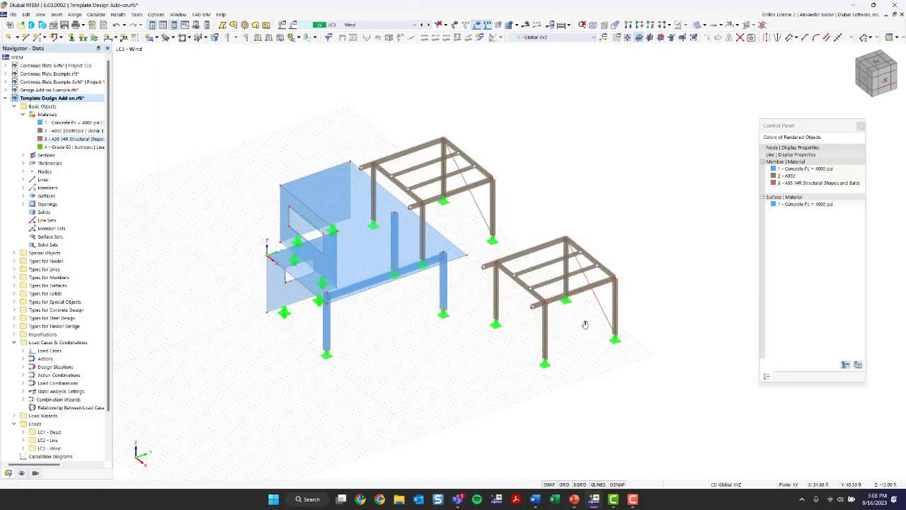
# - Select the whole copied steel frame and set up a rotation of -90° about the Z-axis without creating a copy
pyautogui.moveTo(586, 324)
pyautogui.keyDown('ctrl'); pyautogui.mouseDown(button='middle')
pyautogui.moveTo(558, 323)
pyautogui.moveTo(583, 330)
pyautogui.mouseUp(button='middle'); pyautogui.keyUp('ctrl')
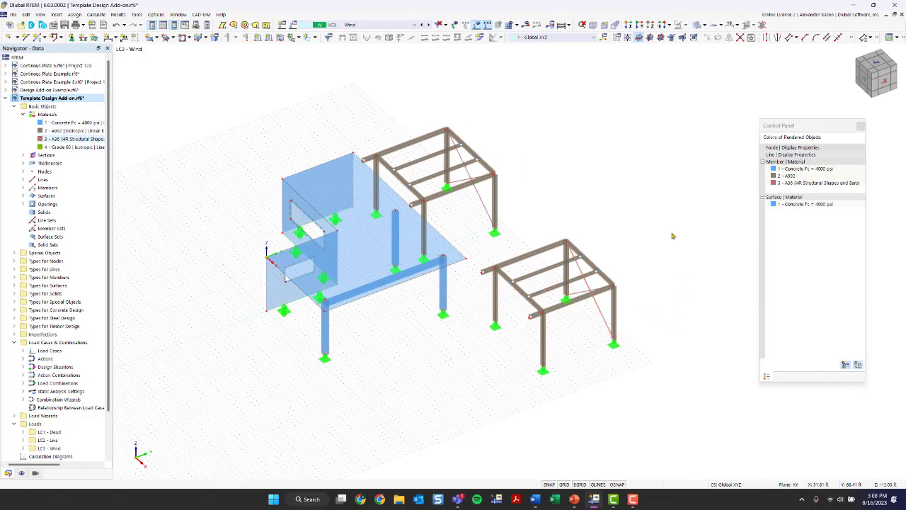
pyautogui.moveTo(654, 202); pyautogui.dragTo(603, 269)
pyautogui.scroll(4, 569, 224)
pyautogui.keyDown('ctrl'); pyautogui.moveTo(613, 235); pyautogui.dragTo(633, 226, button='middle'); pyautogui.keyUp('ctrl')
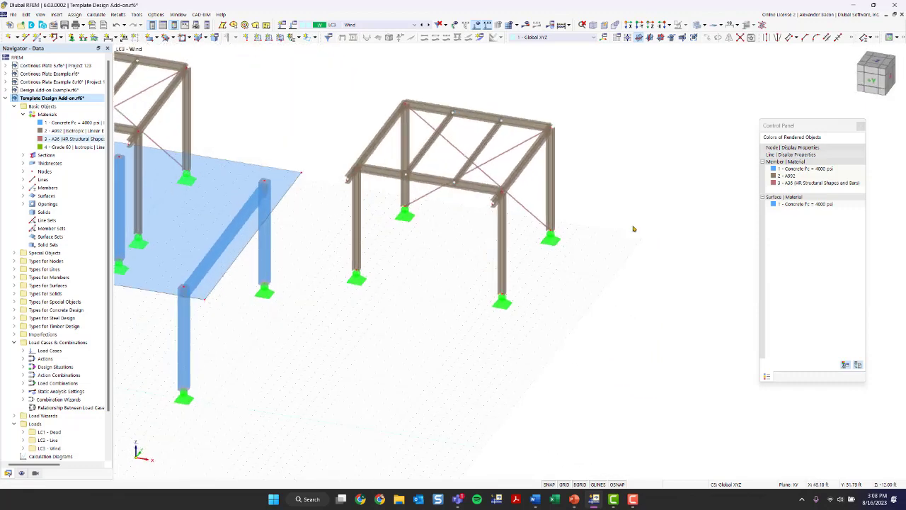
pyautogui.moveTo(626, 63); pyautogui.dragTo(318, 355)
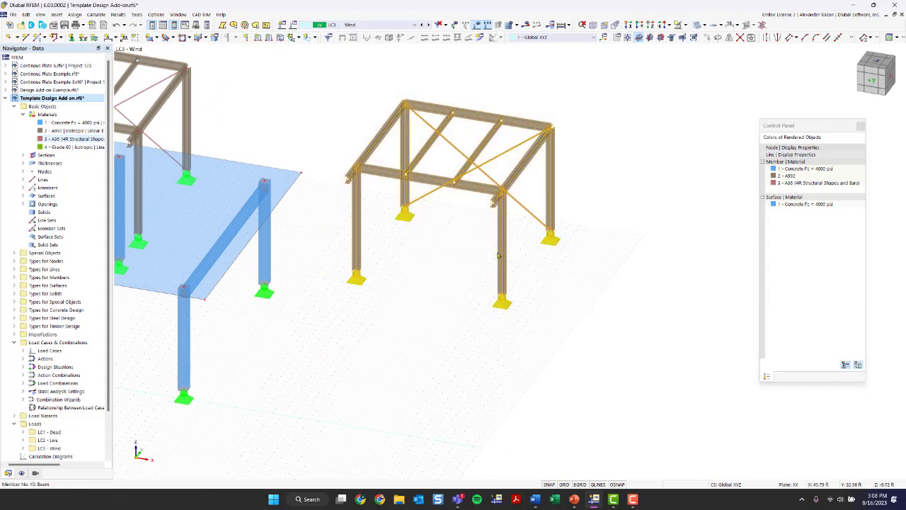
pyautogui.moveTo(498, 256)
pyautogui.click(720, 41)
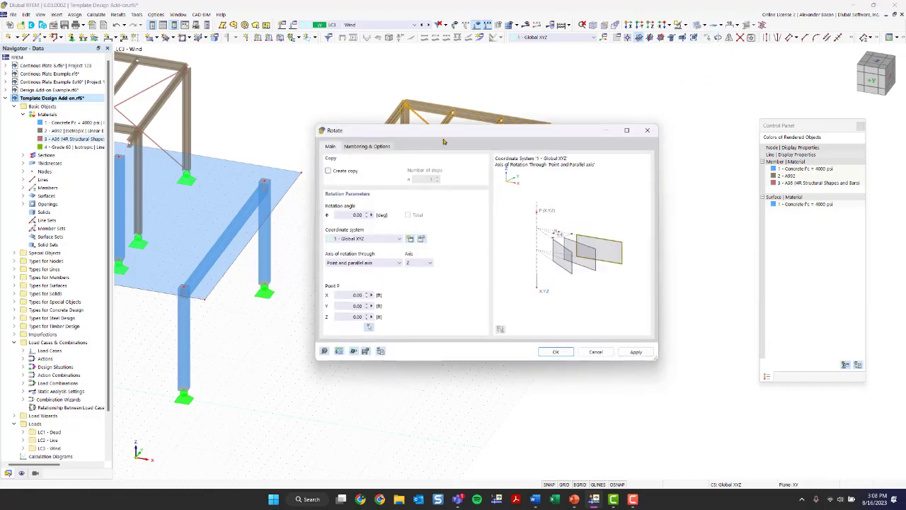
pyautogui.click(343, 172)
pyautogui.click(341, 173)
pyautogui.click(418, 263)
pyautogui.click(366, 262)
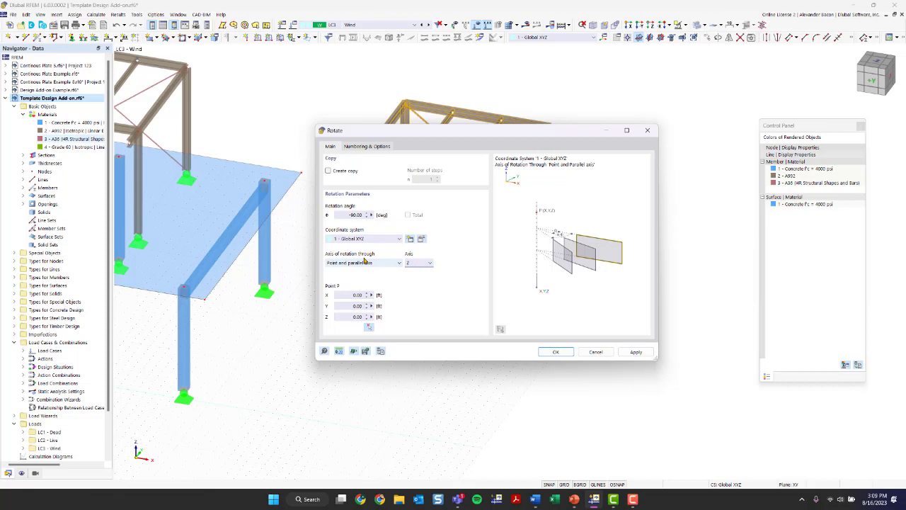
# - Rotate the frame about a parallel axis through its corner node at X 24.50, Y 30.00, Z 0.00 ft, and clear the selection
pyautogui.click(360, 262)
pyautogui.click(376, 269)
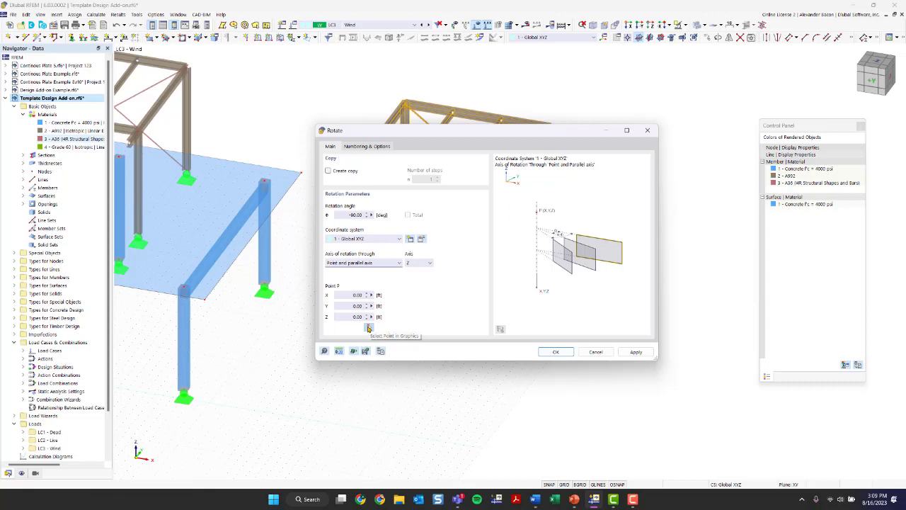
pyautogui.click(351, 295)
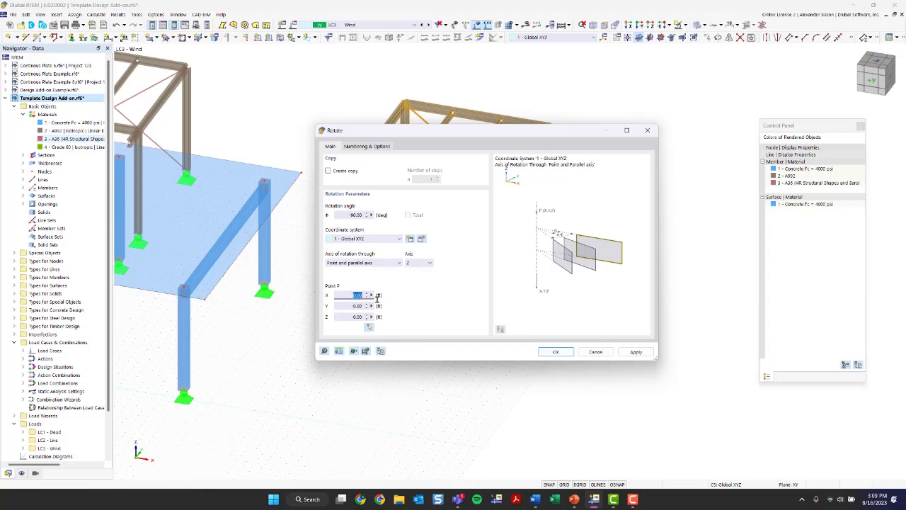
pyautogui.click(349, 305)
pyautogui.click(368, 327)
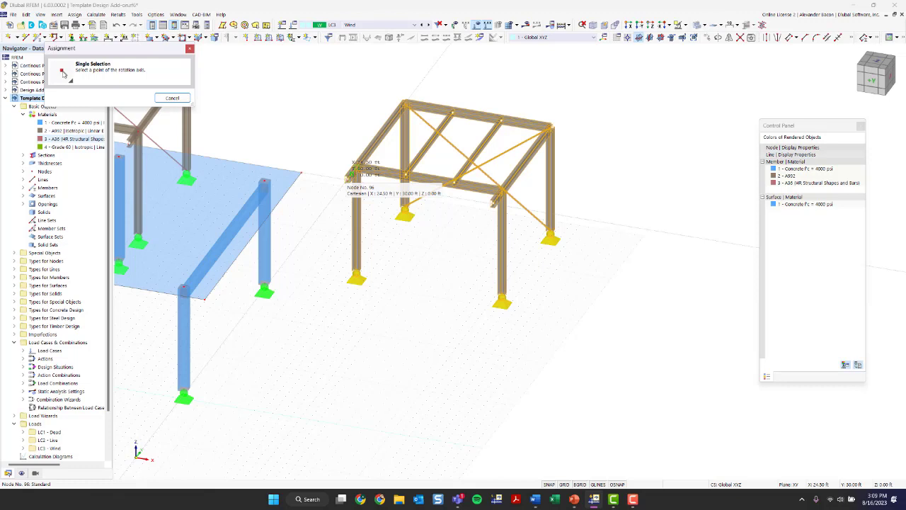
pyautogui.click(352, 173)
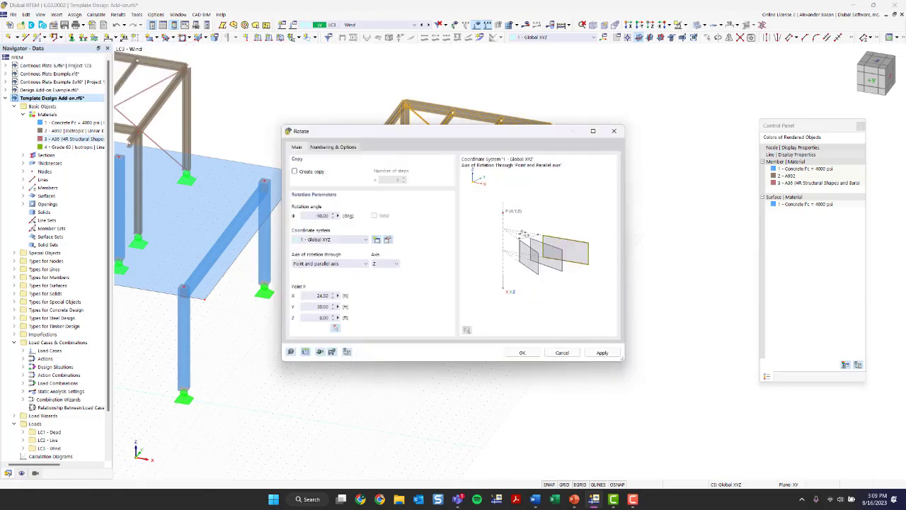
pyautogui.click(522, 354)
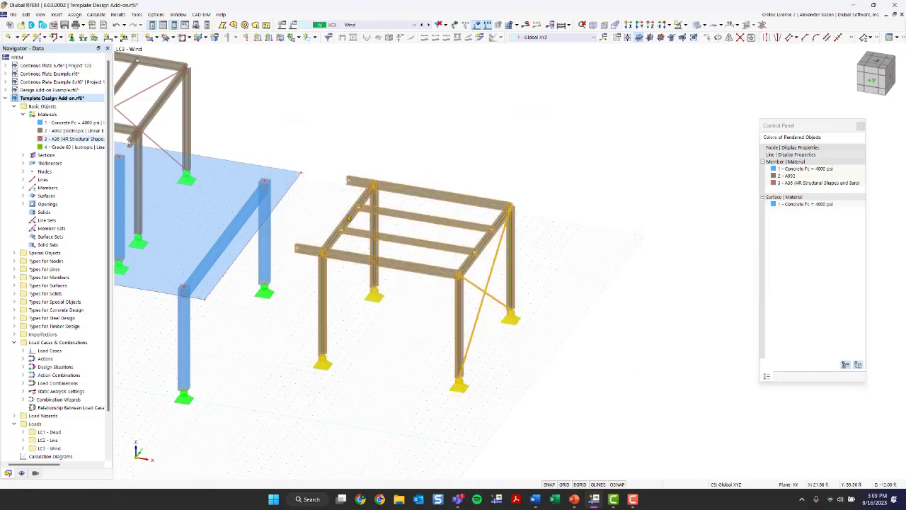
pyautogui.click(533, 347)
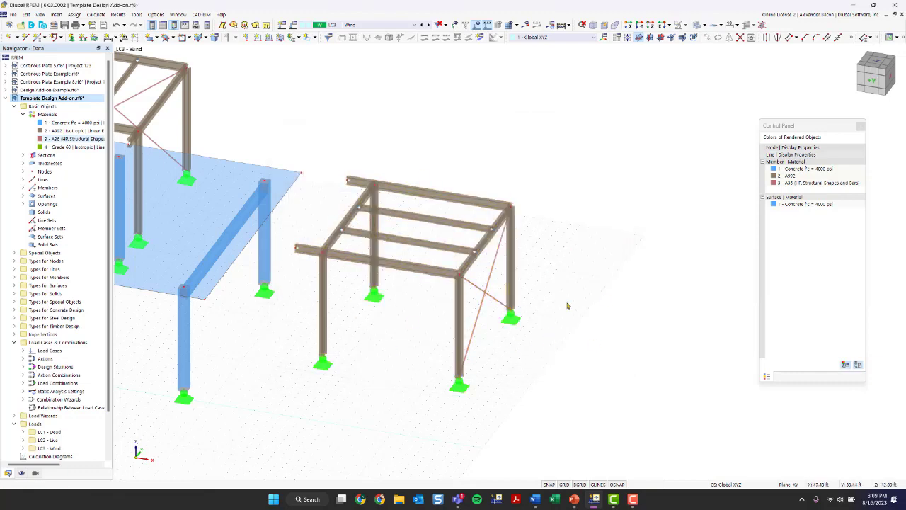
pyautogui.keyDown('ctrl'); pyautogui.moveTo(567, 303); pyautogui.dragTo(526, 293, button='middle'); pyautogui.keyUp('ctrl')
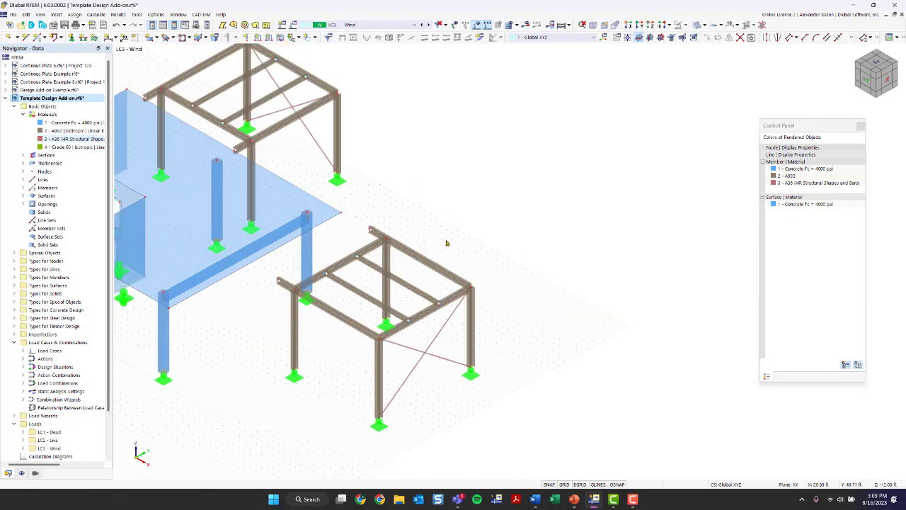
pyautogui.keyDown('ctrl'); pyautogui.moveTo(400, 301); pyautogui.dragTo(491, 300, button='middle'); pyautogui.keyUp('ctrl')
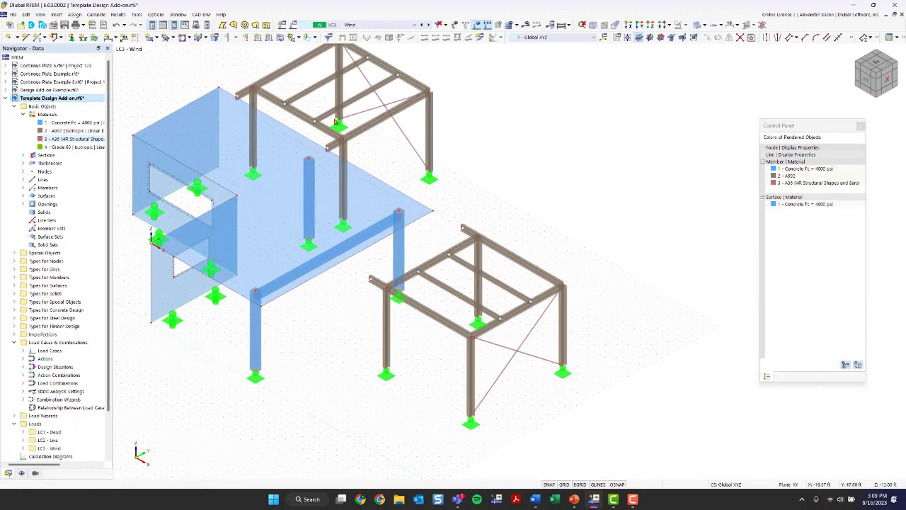
pyautogui.scroll(3, 409, 239)
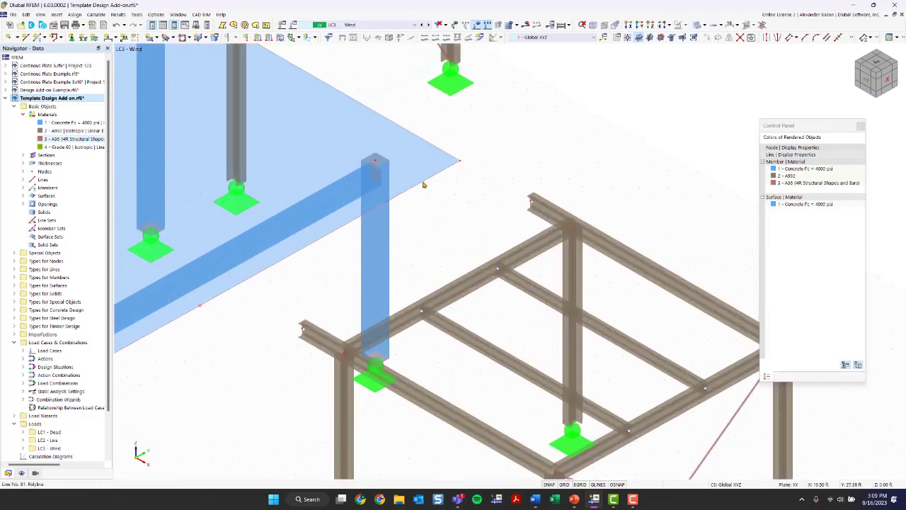
pyautogui.scroll(-4, 423, 184)
pyautogui.moveTo(422, 182); pyautogui.dragTo(526, 264, button='middle')
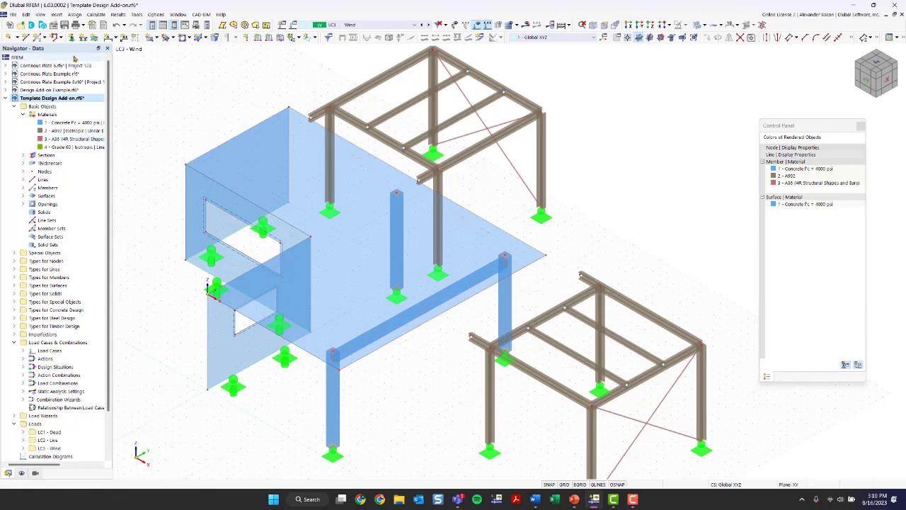
pyautogui.click(13, 40)
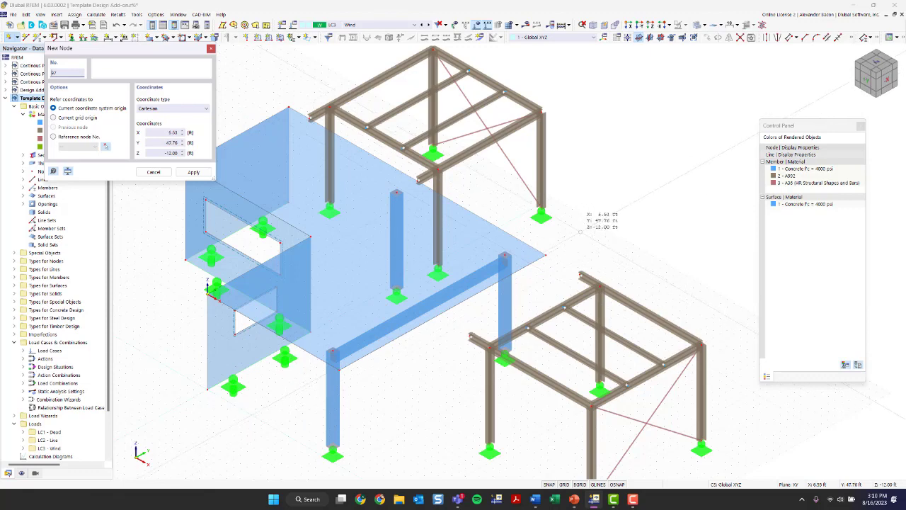
pyautogui.press('Escape')
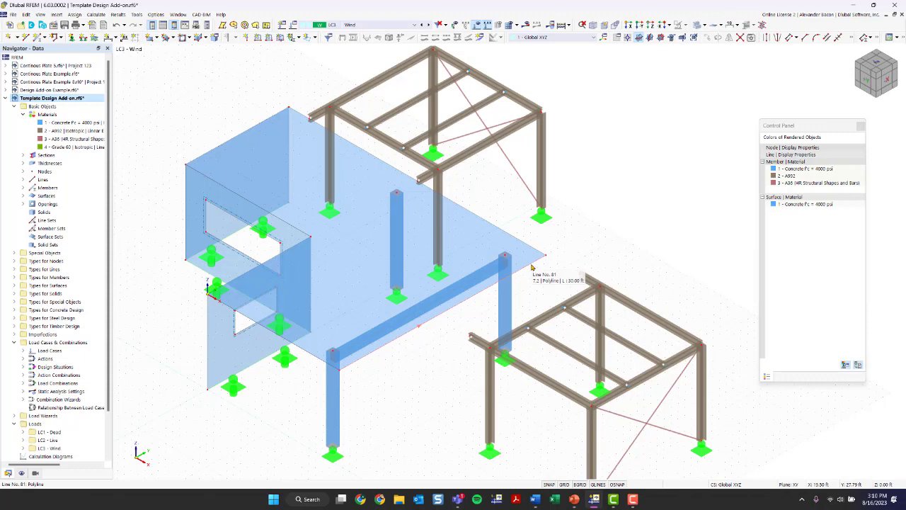
# - Display the line orientations to check the direction of the slab edge facing the rotated frame, and hide them again
pyautogui.scroll(2, 447, 316)
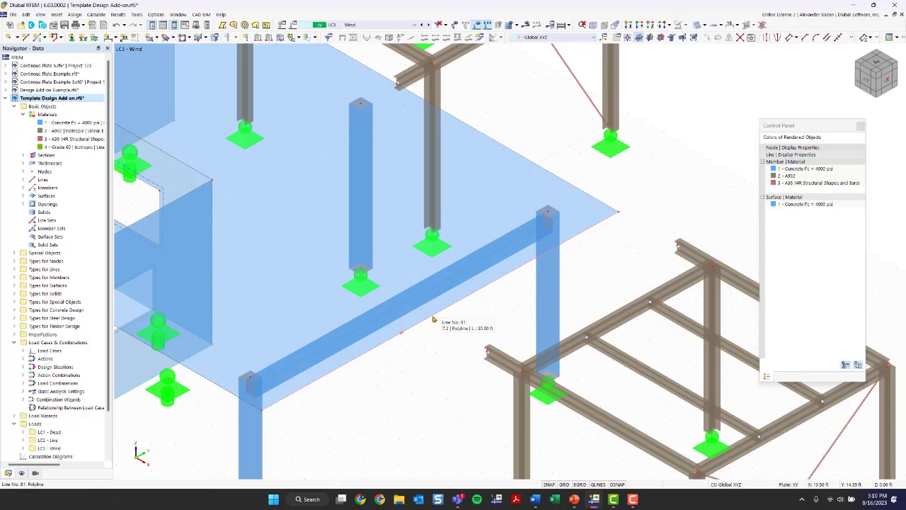
pyautogui.rightClick(433, 319)
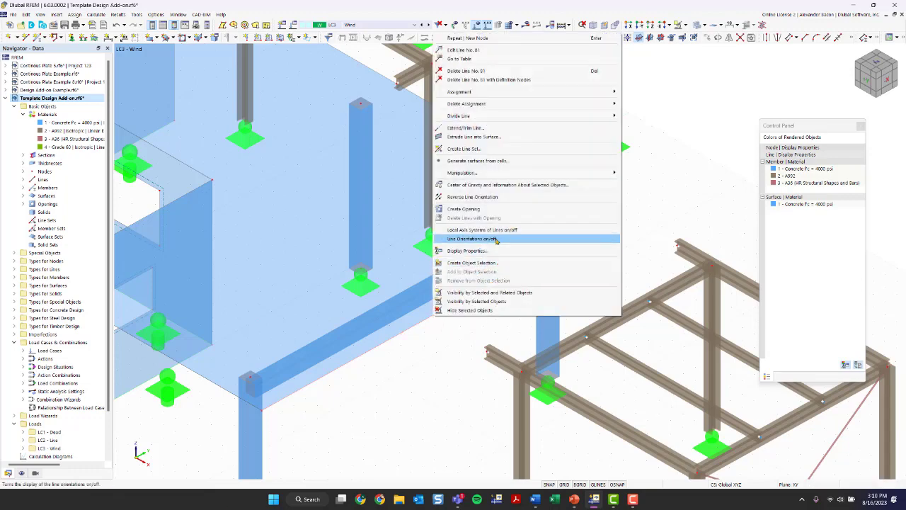
pyautogui.click(470, 237)
pyautogui.scroll(-2, 458, 354)
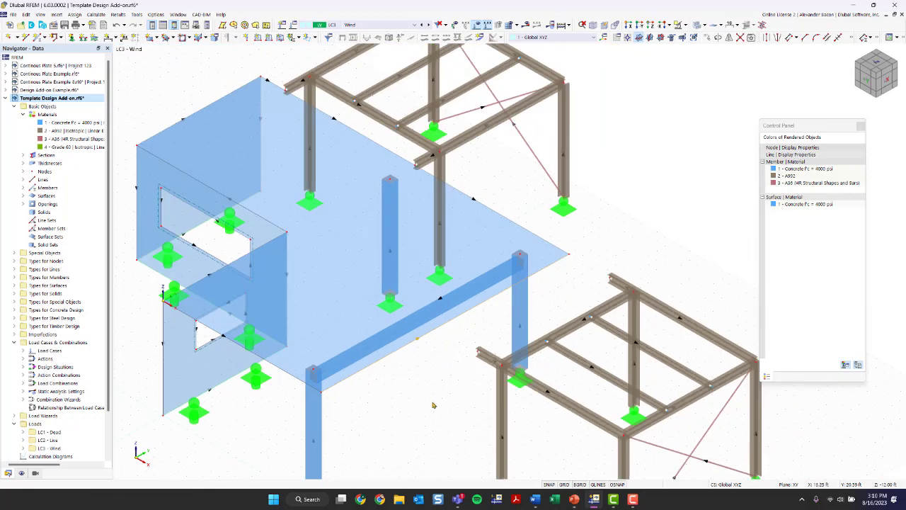
pyautogui.moveTo(409, 418); pyautogui.dragTo(392, 389, button='middle')
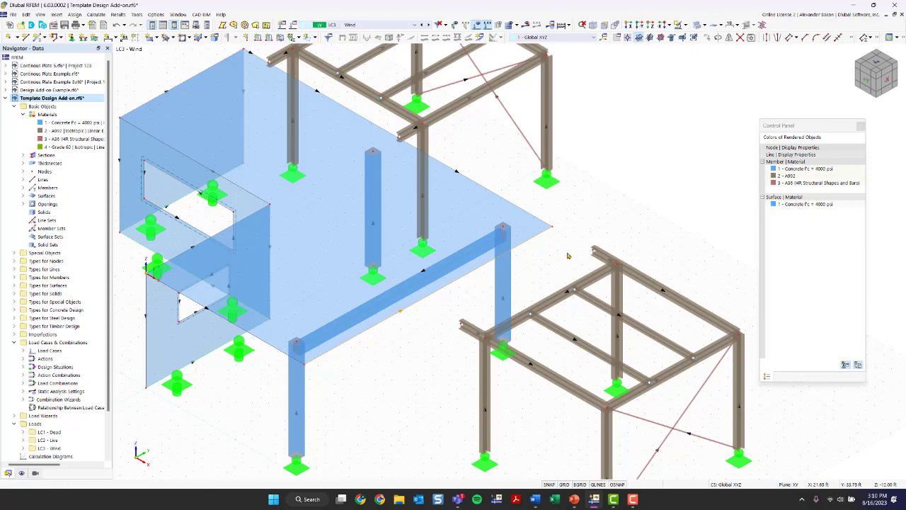
pyautogui.rightClick(418, 305)
pyautogui.click(446, 237)
# - Create an on-line node 3 ft from the end of the slab edge facing the rotated frame, without dividing the line
pyautogui.rightClick(452, 285)
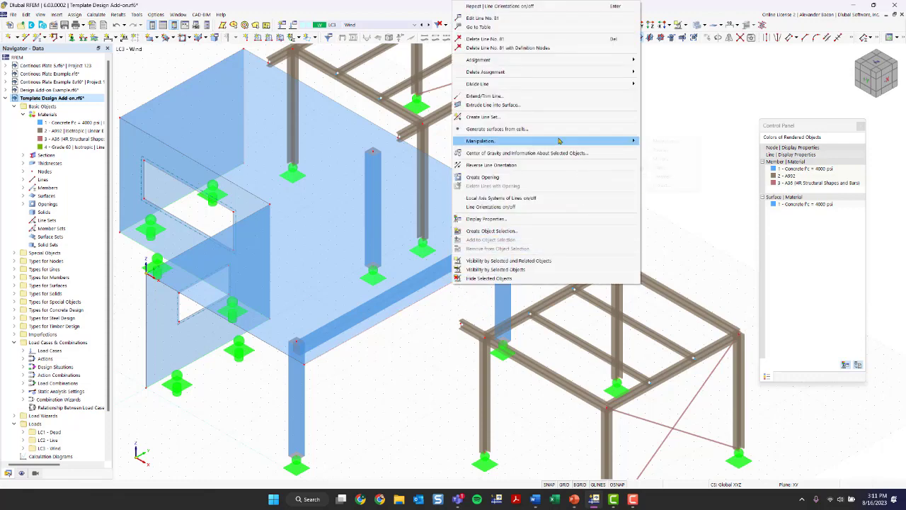
pyautogui.moveTo(510, 88)
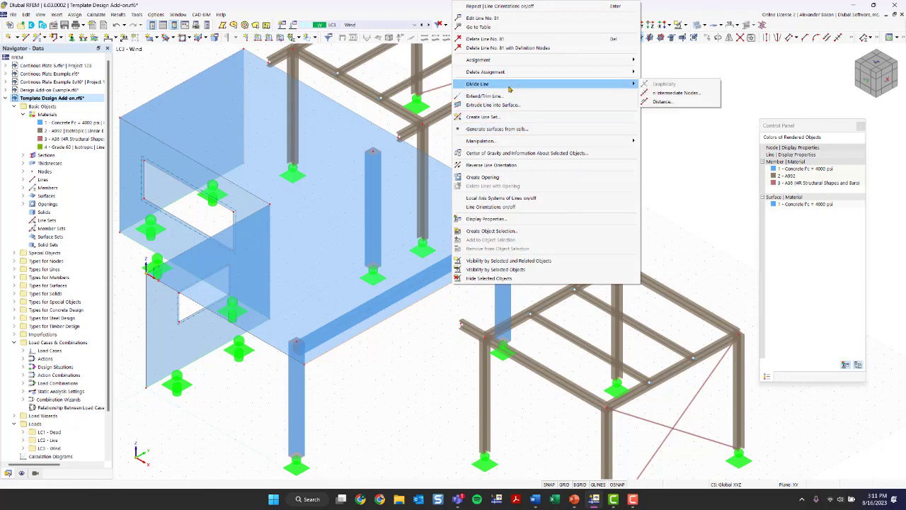
pyautogui.click(686, 102)
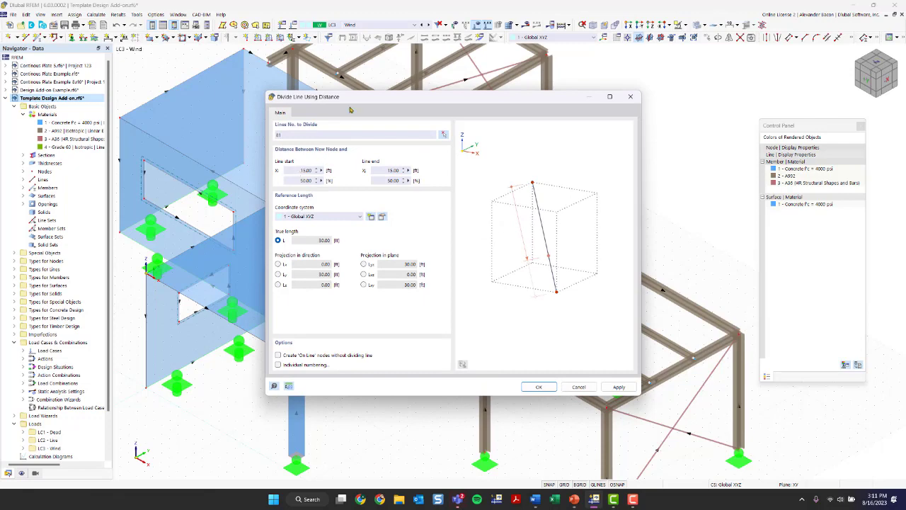
pyautogui.moveTo(346, 103)
pyautogui.mouseDown()
pyautogui.moveTo(642, 213)
pyautogui.moveTo(336, 96)
pyautogui.mouseUp()
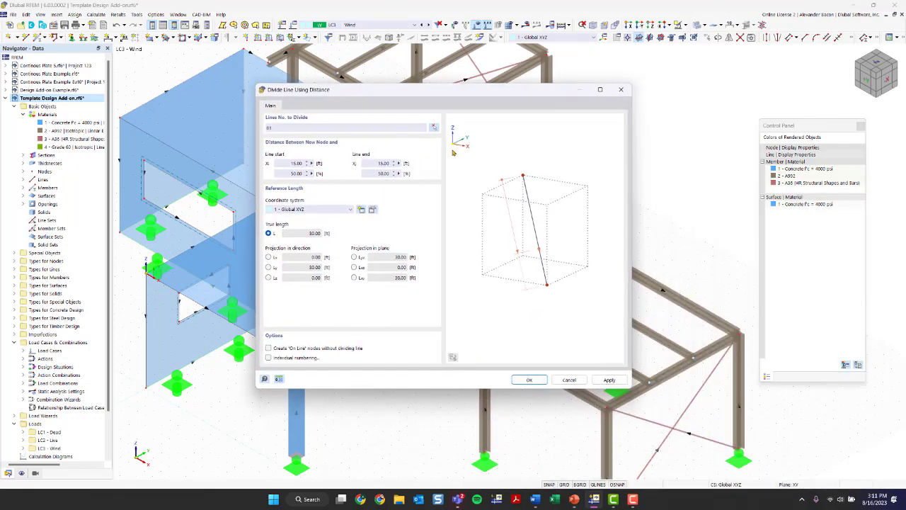
pyautogui.doubleClick(387, 164)
pyautogui.write('3')
pyautogui.click(376, 174)
pyautogui.click(380, 173)
pyautogui.click(268, 348)
pyautogui.click(527, 380)
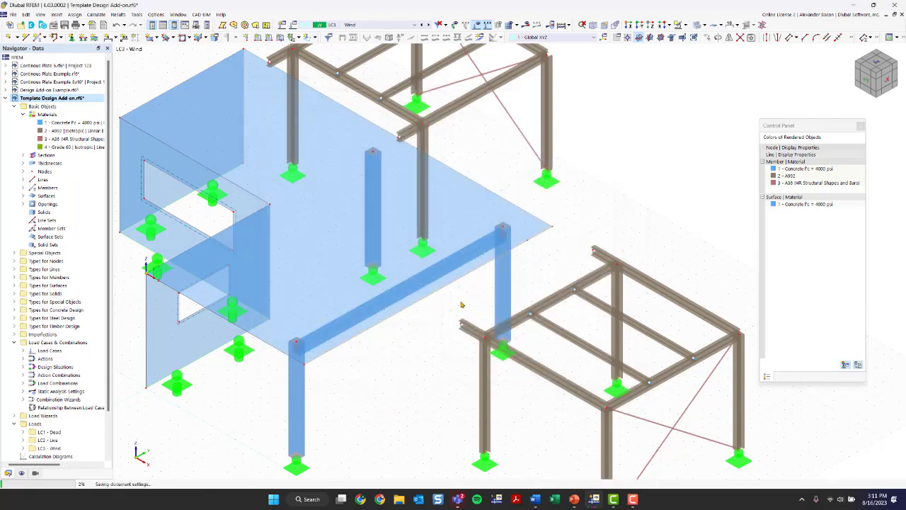
# - Examine the new slab edge node's type, coordinates and distance parameters along its line
pyautogui.scroll(2, 555, 250)
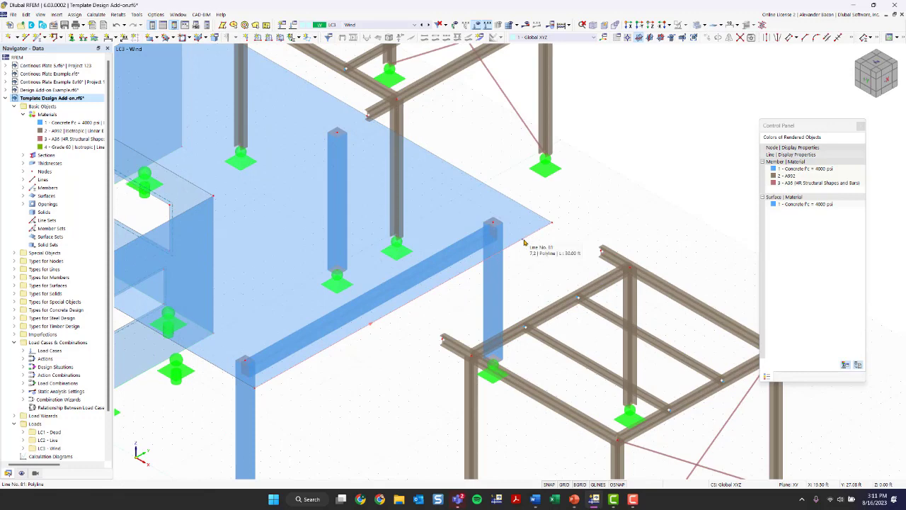
pyautogui.scroll(3, 525, 241)
pyautogui.scroll(3, 524, 242)
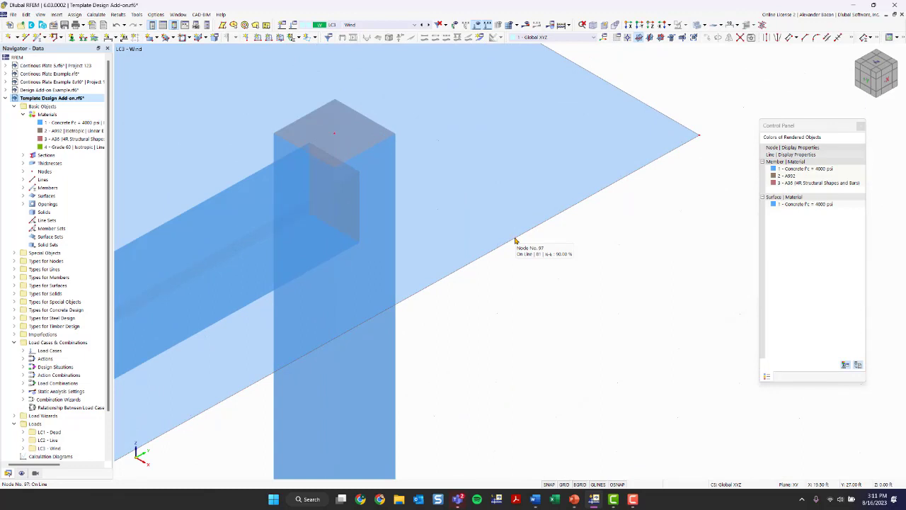
pyautogui.scroll(-2, 515, 241)
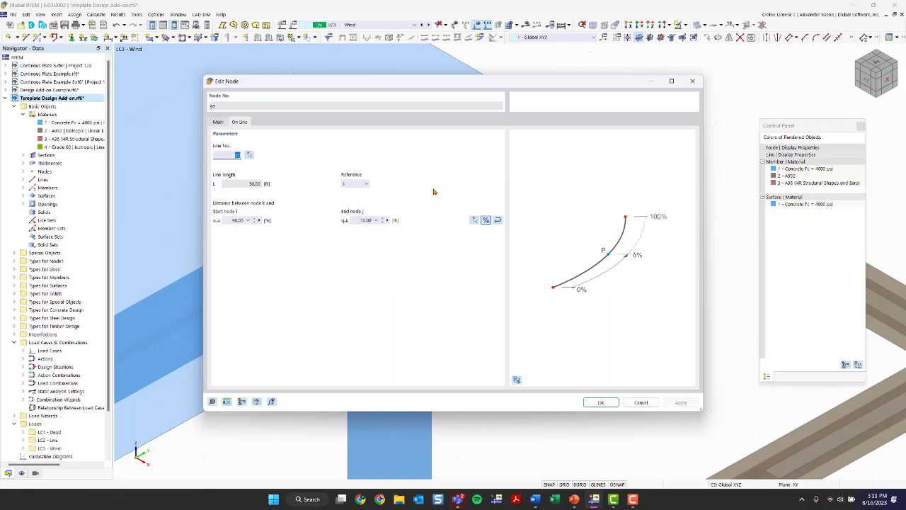
pyautogui.click(218, 122)
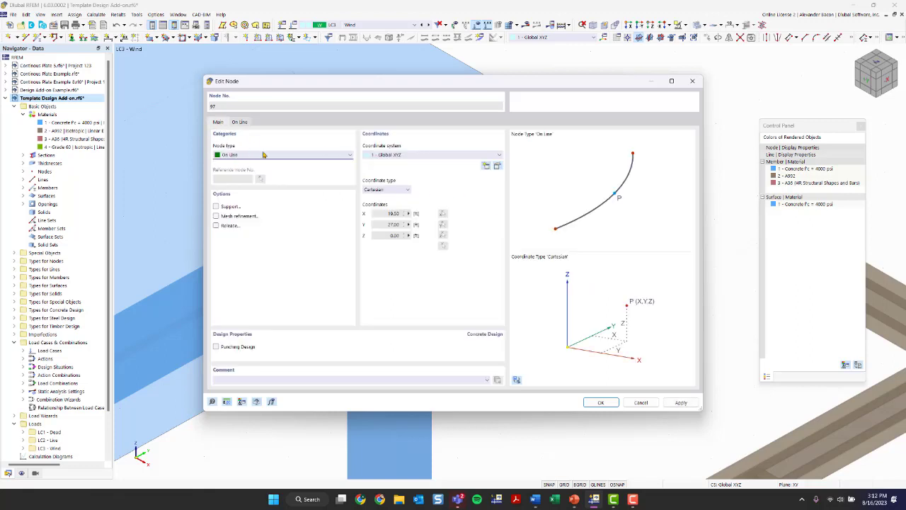
pyautogui.click(691, 81)
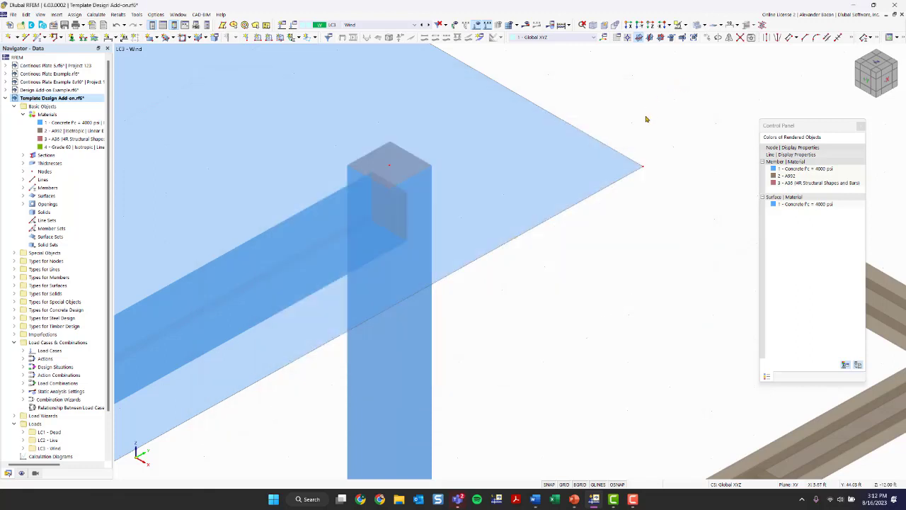
pyautogui.scroll(-4, 629, 194)
pyautogui.scroll(-2, 644, 228)
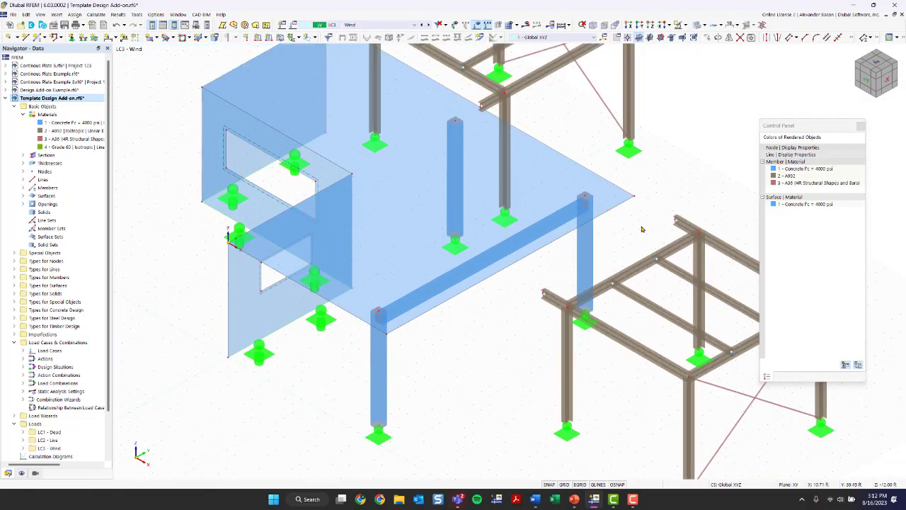
# - Select the whole rotated steel frame, move it so its beam-end node meets the new slab edge node, and clear the selection
pyautogui.moveTo(649, 238); pyautogui.dragTo(503, 200, button='middle')
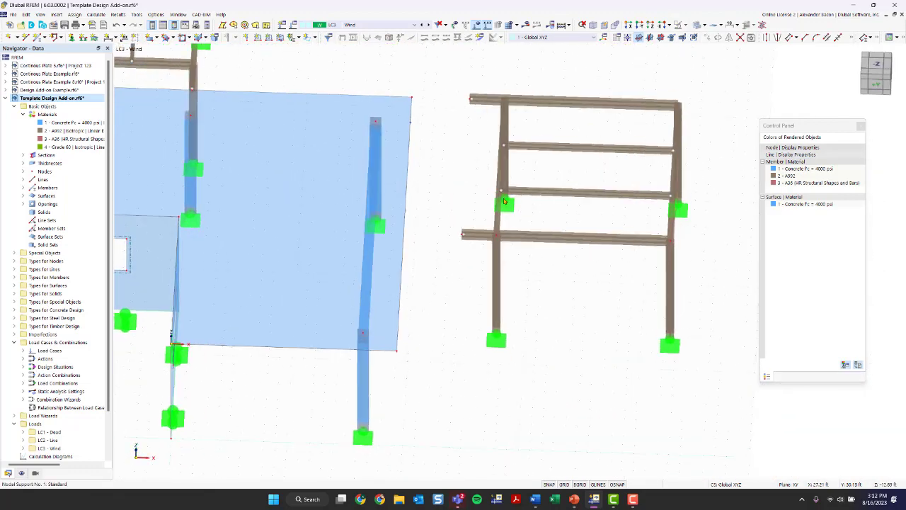
pyautogui.moveTo(614, 224); pyautogui.dragTo(557, 259, button='middle')
pyautogui.moveTo(684, 105); pyautogui.dragTo(393, 413)
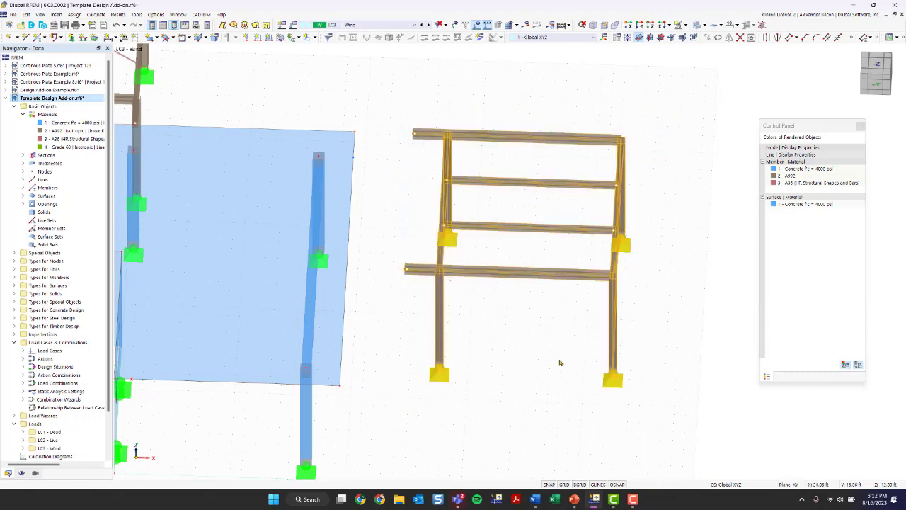
pyautogui.keyDown('ctrl'); pyautogui.moveTo(560, 363); pyautogui.dragTo(737, 448, button='middle'); pyautogui.keyUp('ctrl')
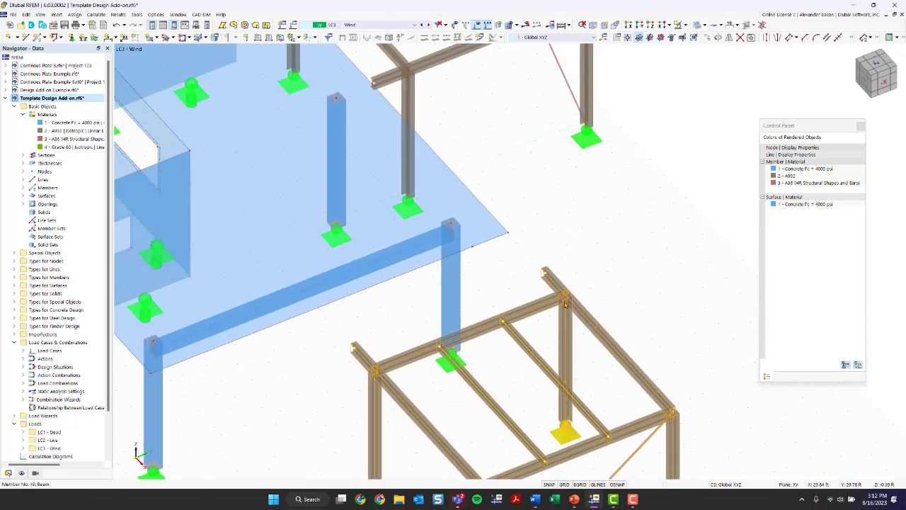
pyautogui.moveTo(514, 281); pyautogui.dragTo(472, 248)
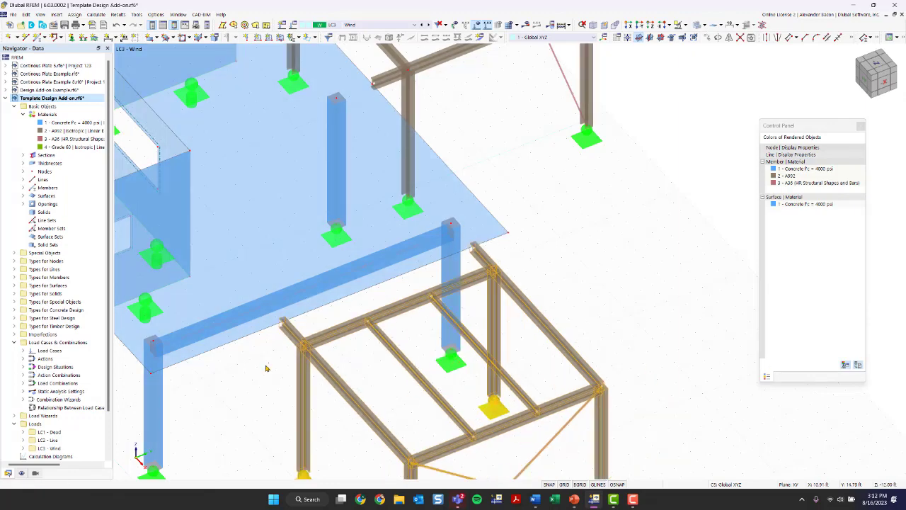
pyautogui.click(276, 379)
# - Examine from several angles how the moved frame's beam ends meet the concrete slab edge
pyautogui.scroll(-1, 278, 382)
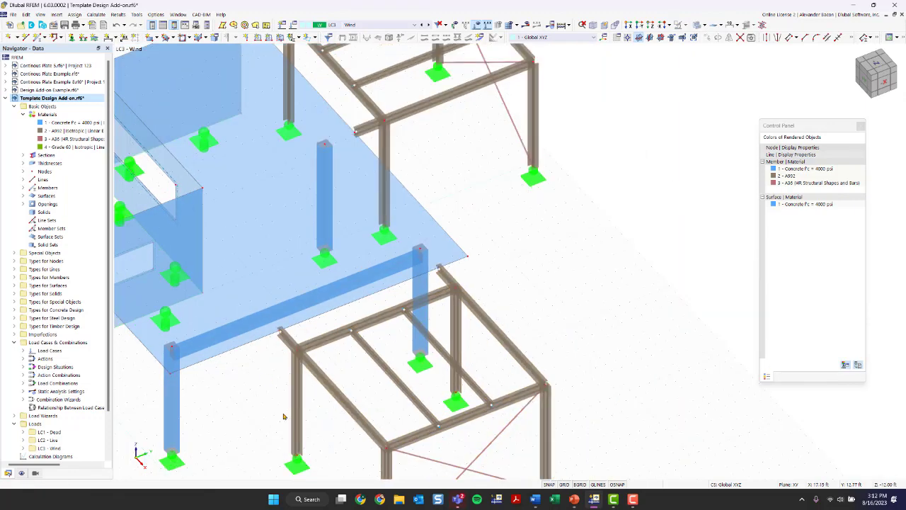
pyautogui.moveTo(309, 387); pyautogui.dragTo(456, 286, button='middle')
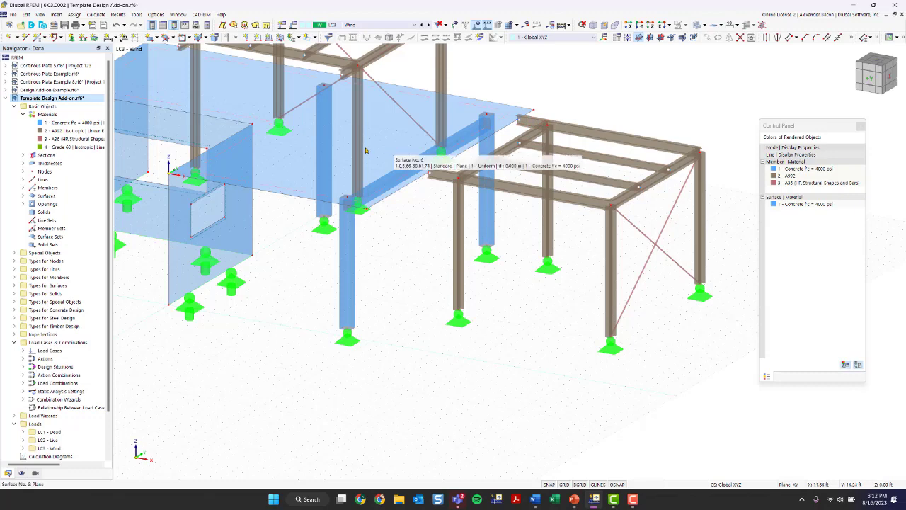
pyautogui.scroll(3, 410, 169)
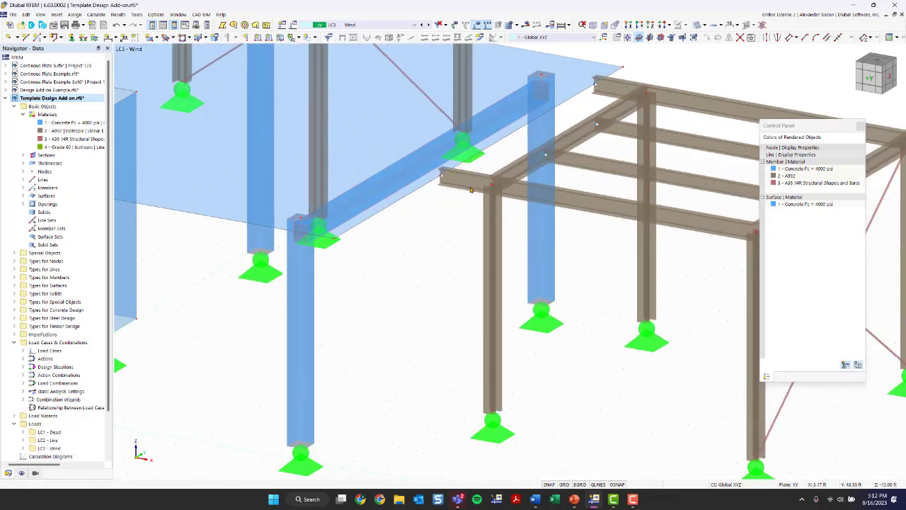
pyautogui.keyDown('ctrl'); pyautogui.moveTo(424, 265); pyautogui.dragTo(294, 279, button='middle'); pyautogui.keyUp('ctrl')
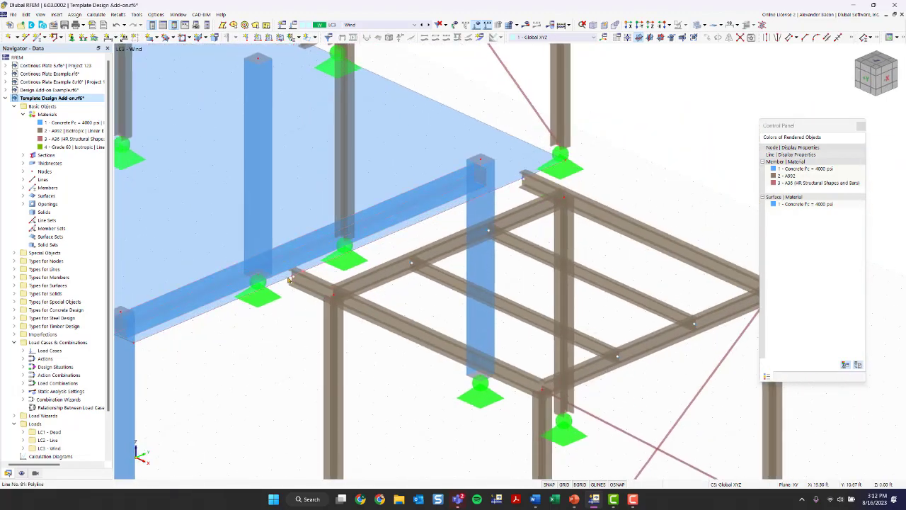
pyautogui.scroll(-3, 292, 279)
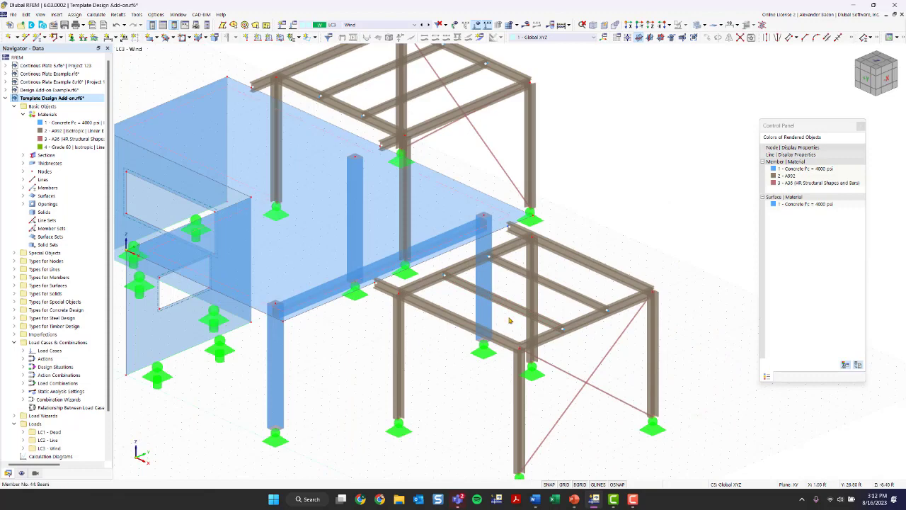
pyautogui.scroll(4, 390, 353)
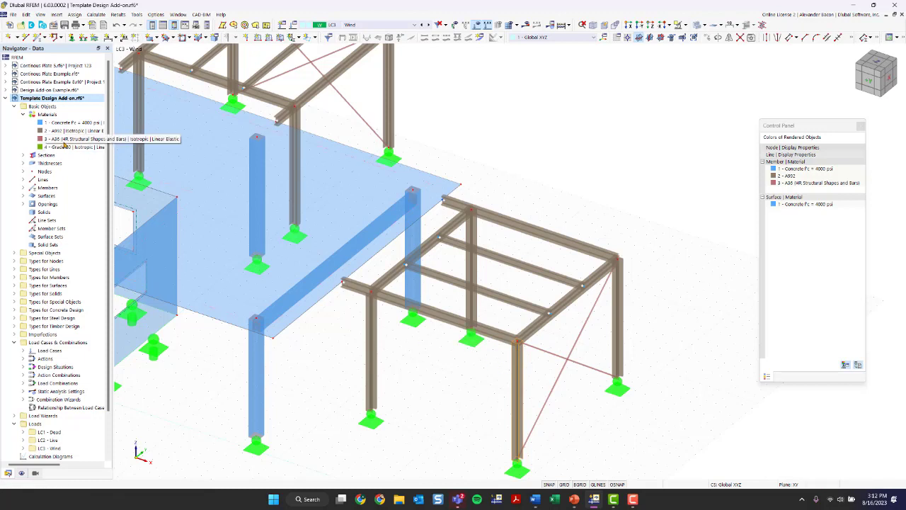
# - Start a new section in the model's section list and open the section library for it
pyautogui.click(22, 155)
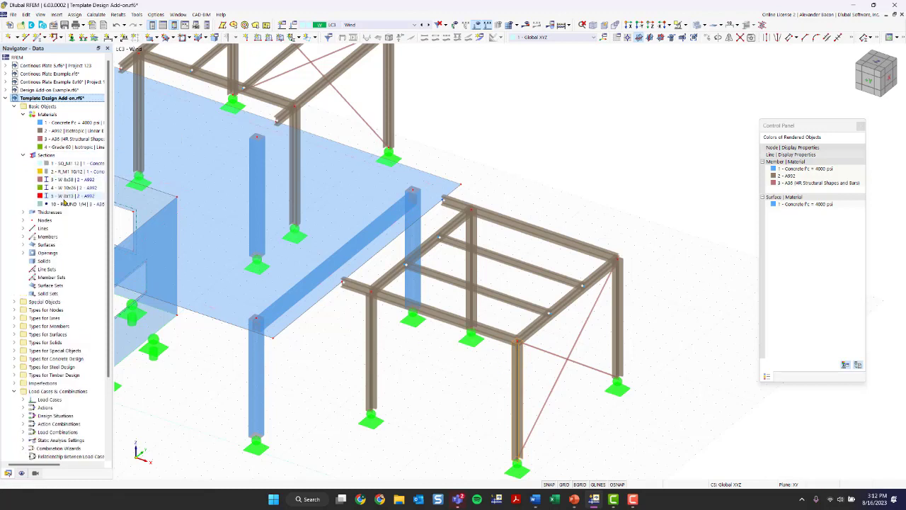
pyautogui.rightClick(42, 157)
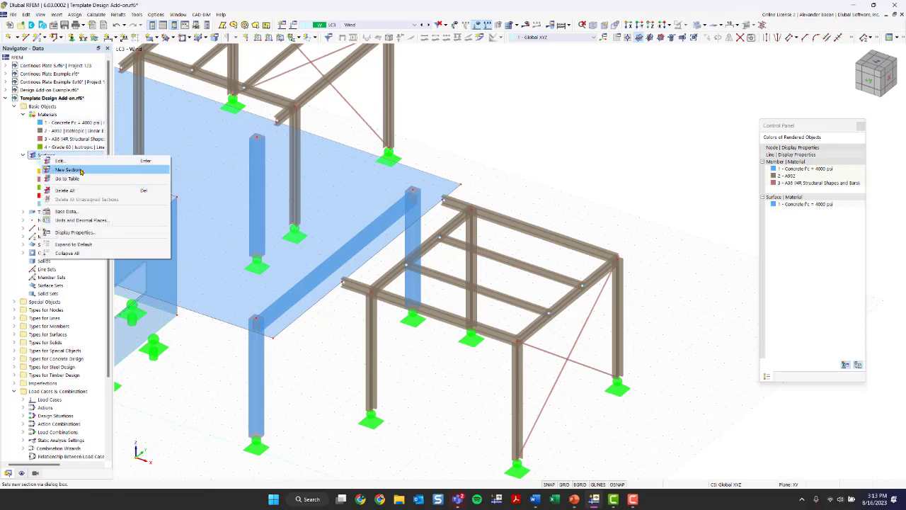
pyautogui.click(80, 171)
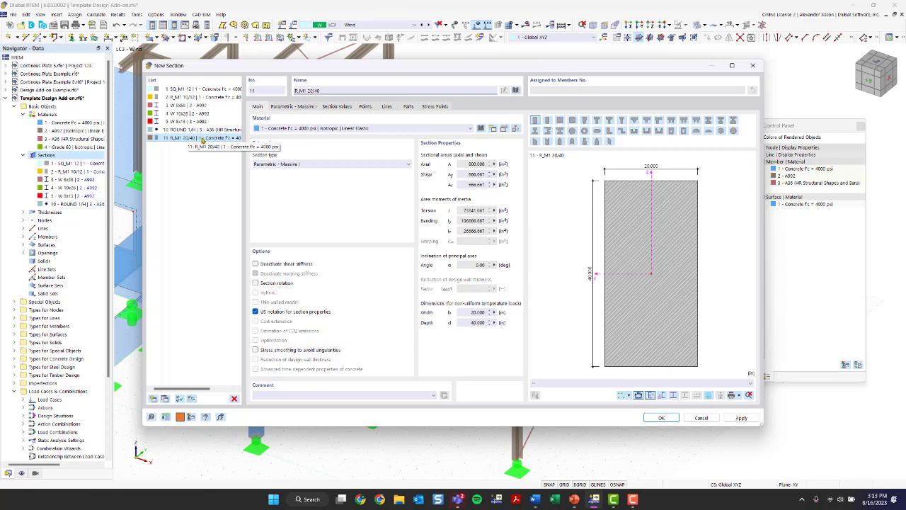
pyautogui.click(517, 92)
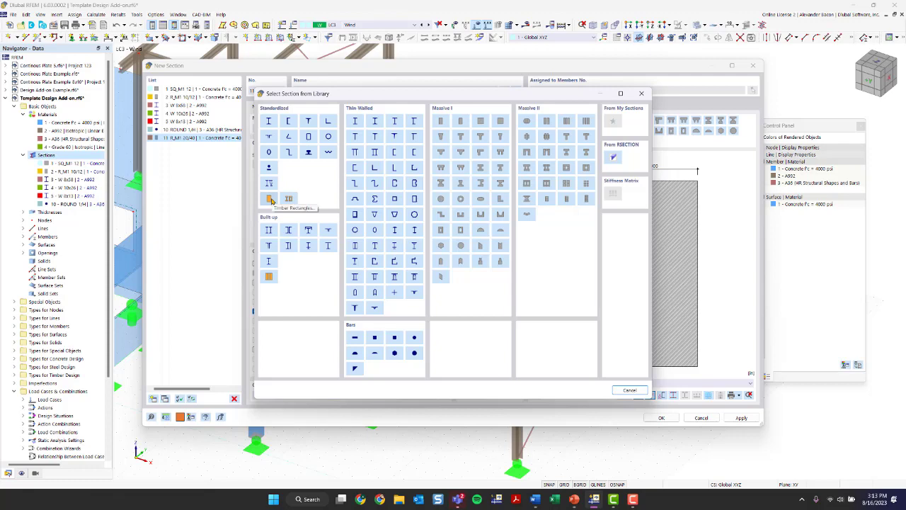
pyautogui.moveTo(352, 94); pyautogui.dragTo(331, 97)
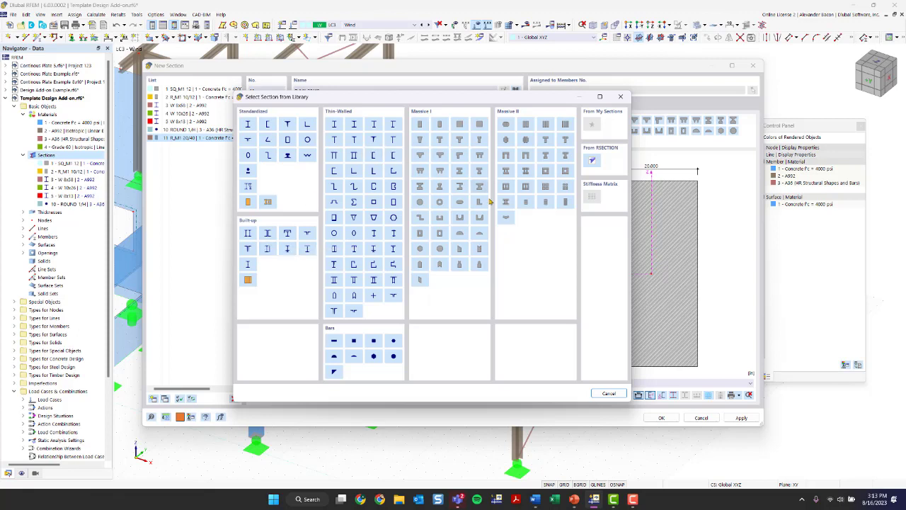
# - Choose Post and Timber 10x10 from the standardized timber rectangles for the United States region
pyautogui.click(247, 203)
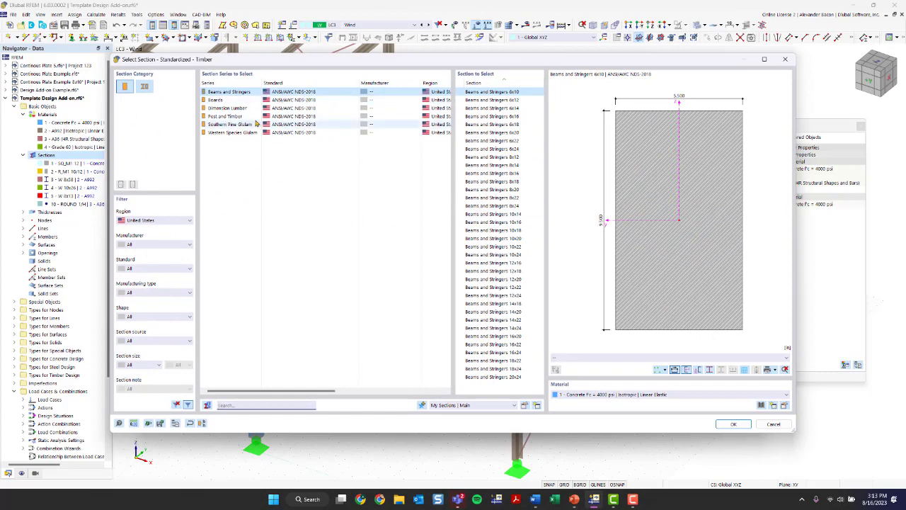
pyautogui.click(164, 218)
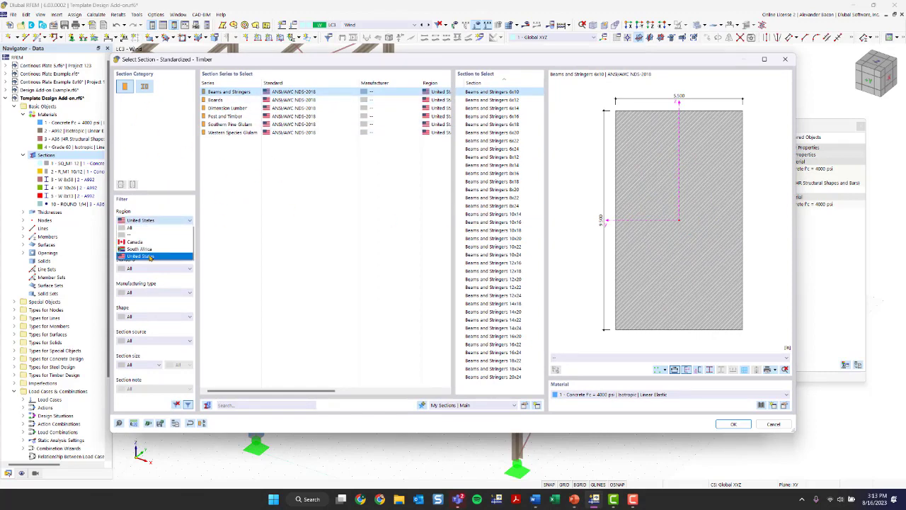
pyautogui.click(149, 242)
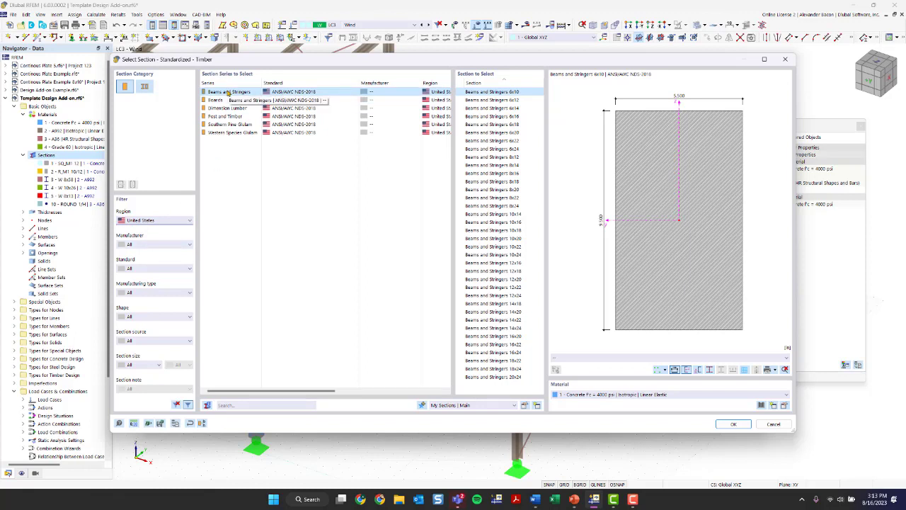
pyautogui.click(295, 116)
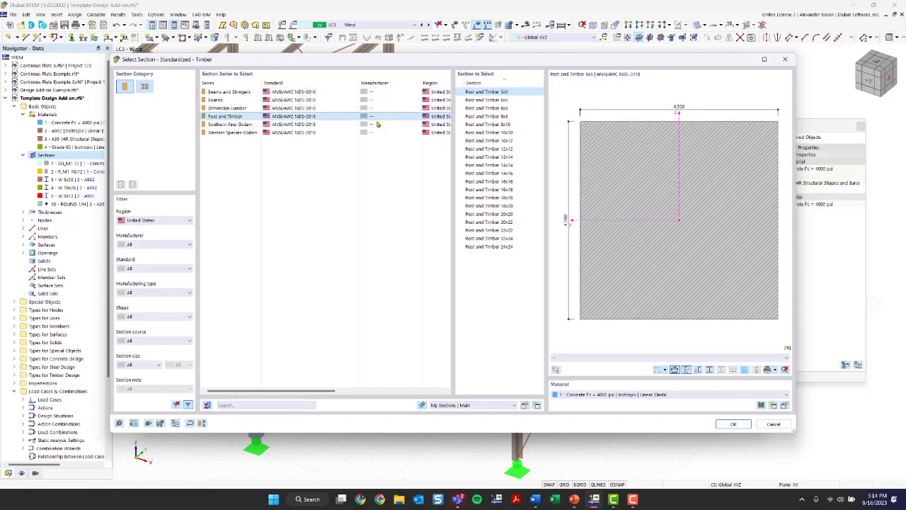
pyautogui.click(504, 134)
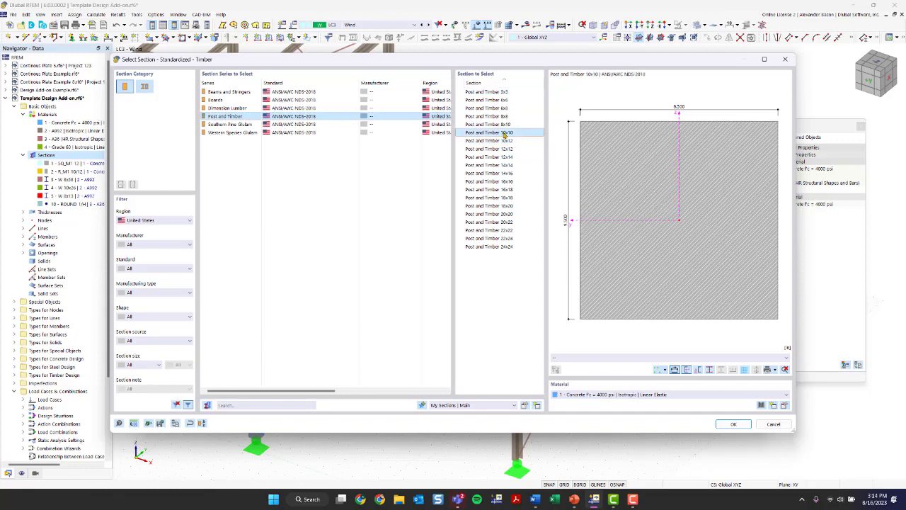
pyautogui.click(628, 395)
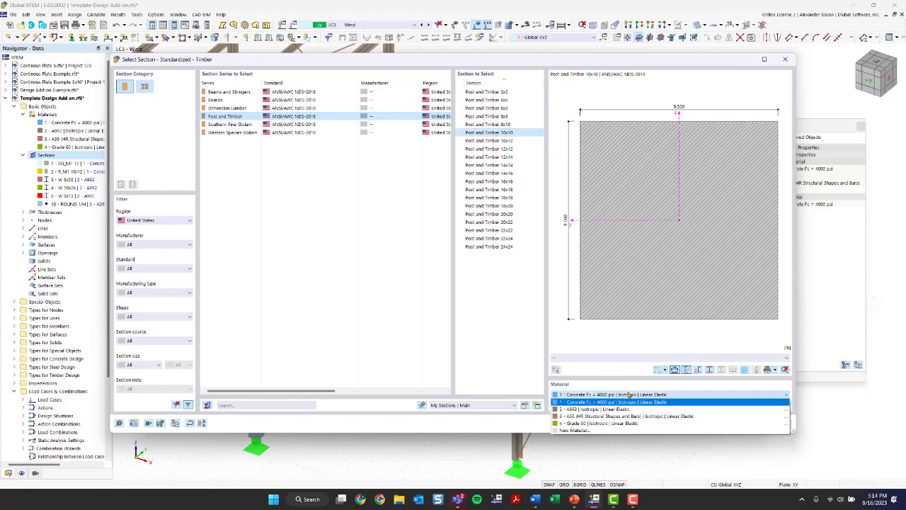
pyautogui.click(629, 395)
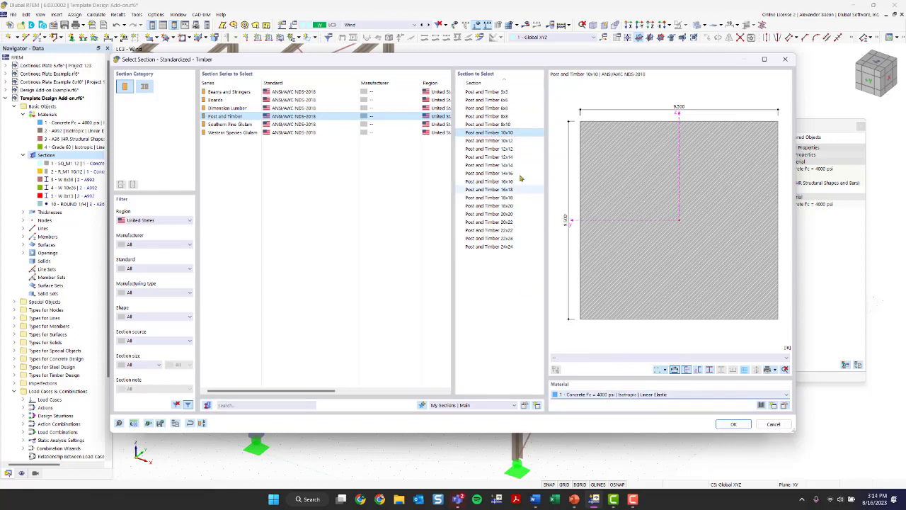
# - Start a new material for the timber section and open the material library with the region set to United States
pyautogui.click(637, 397)
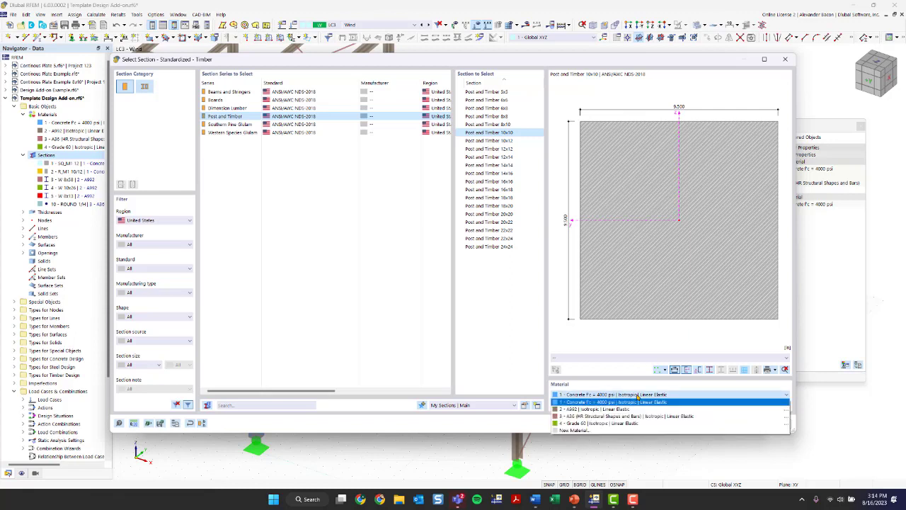
pyautogui.click(605, 431)
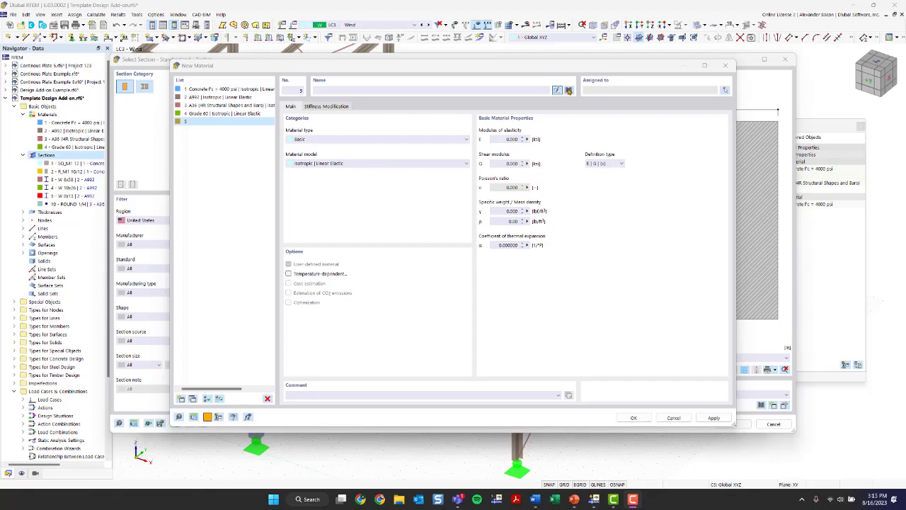
pyautogui.click(568, 90)
pyautogui.click(210, 123)
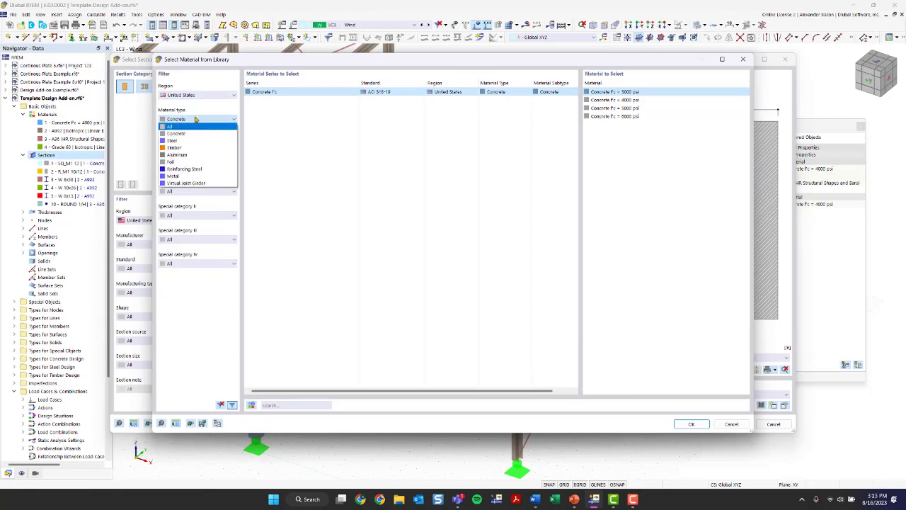
pyautogui.click(193, 96)
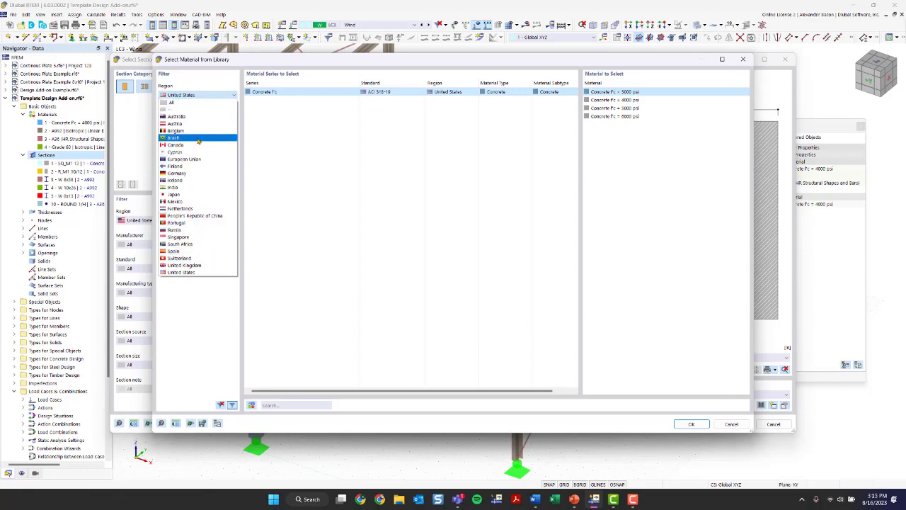
pyautogui.click(188, 273)
# - Filter the materials to AWC structural glued laminated timber and assign 24F-1.8E, 24F-V4, DF/DF, 4 or More Lams to the new material
pyautogui.click(181, 119)
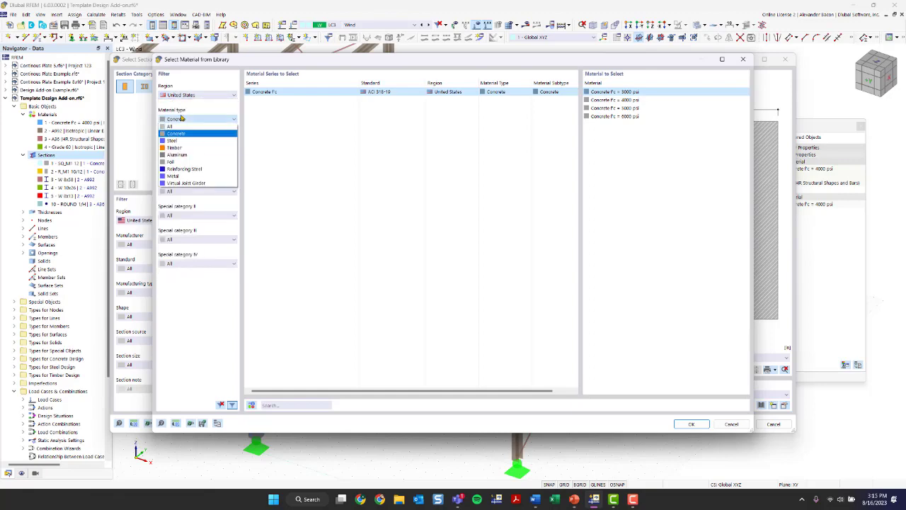
pyautogui.click(189, 148)
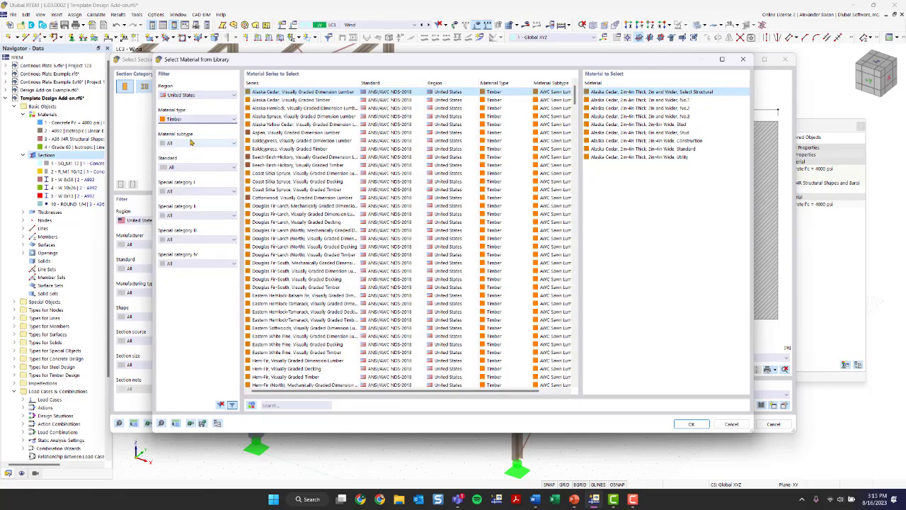
pyautogui.click(190, 144)
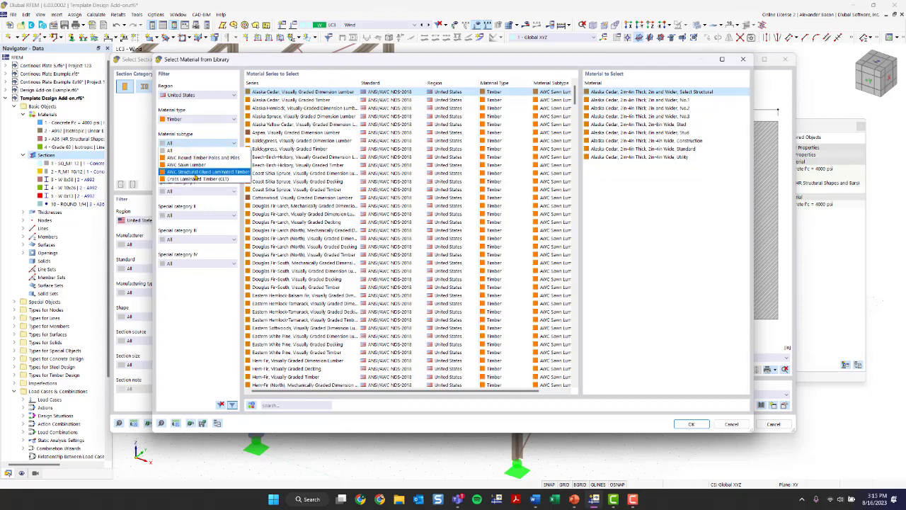
pyautogui.click(196, 172)
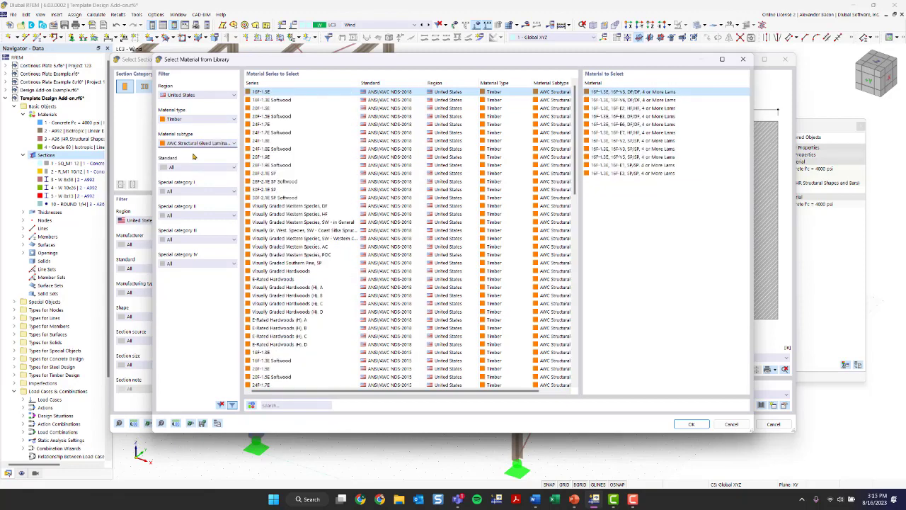
pyautogui.click(288, 142)
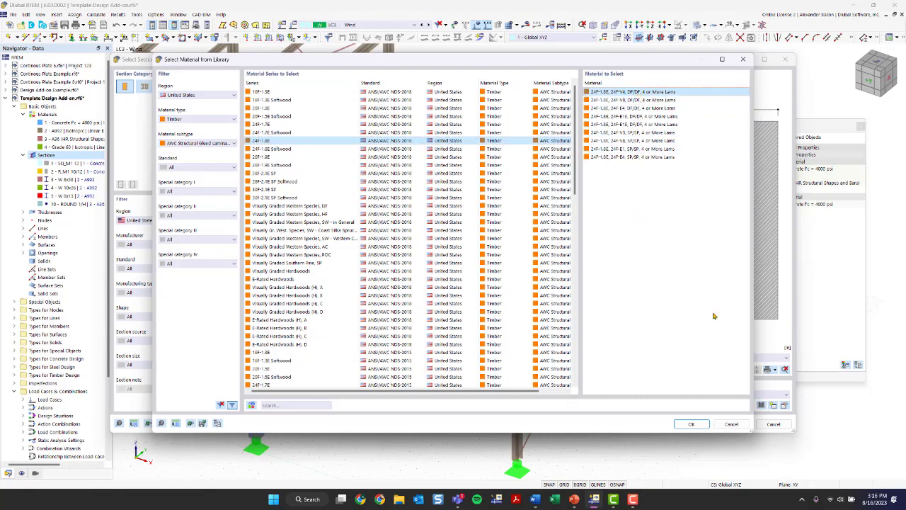
pyautogui.click(693, 425)
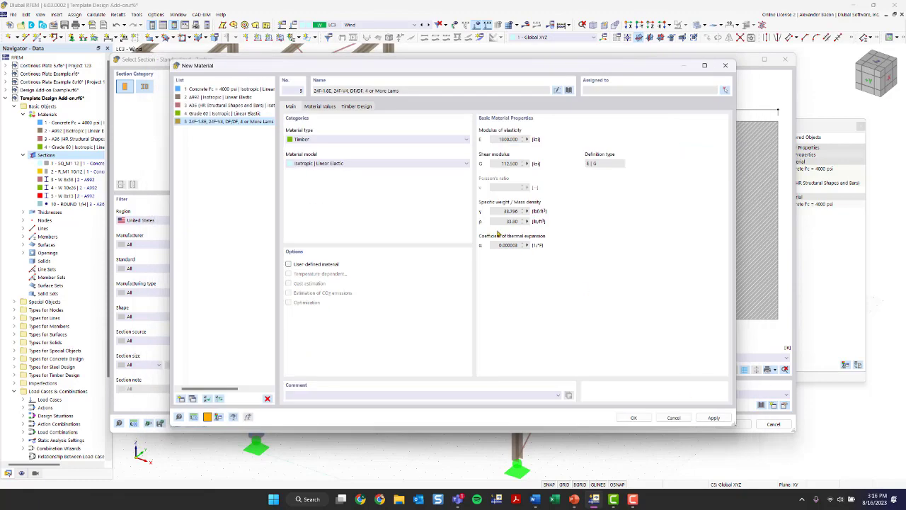
# - Reopen the material library, clear all its filters, and search for A992
pyautogui.click(569, 91)
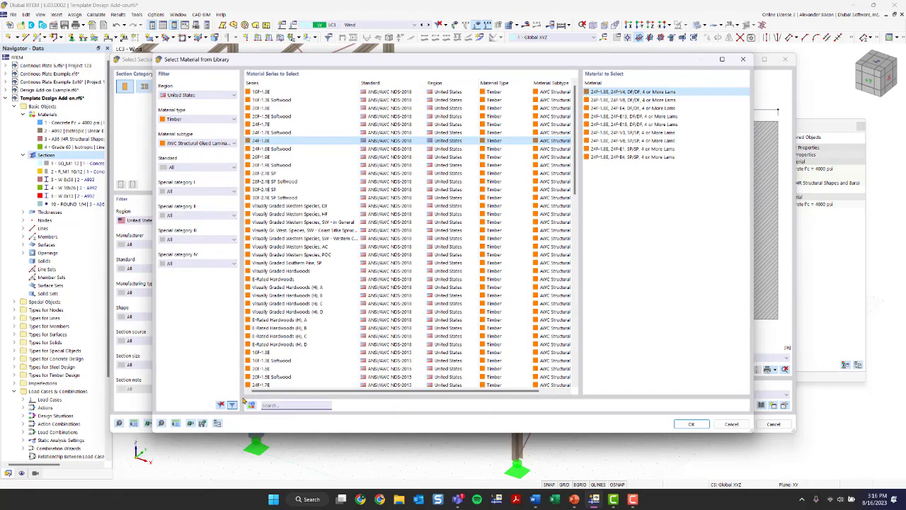
pyautogui.click(222, 404)
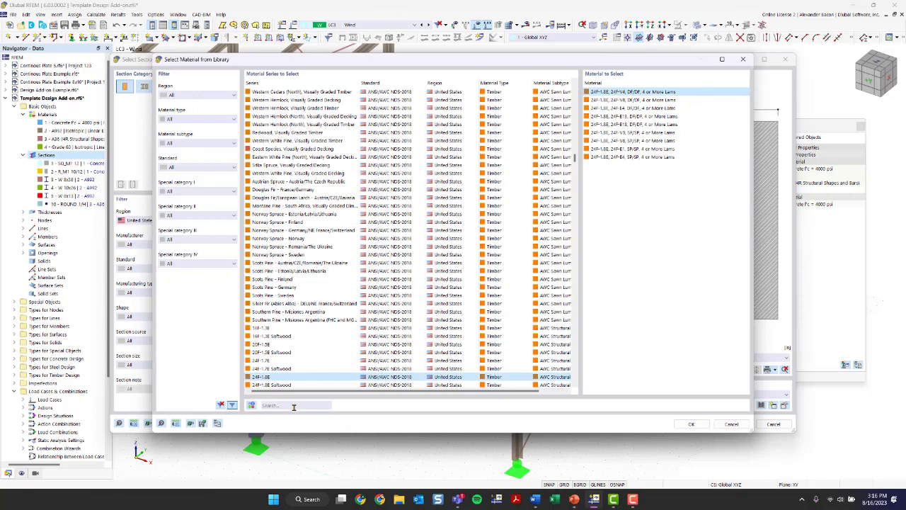
pyautogui.click(293, 405)
pyautogui.write('A992')
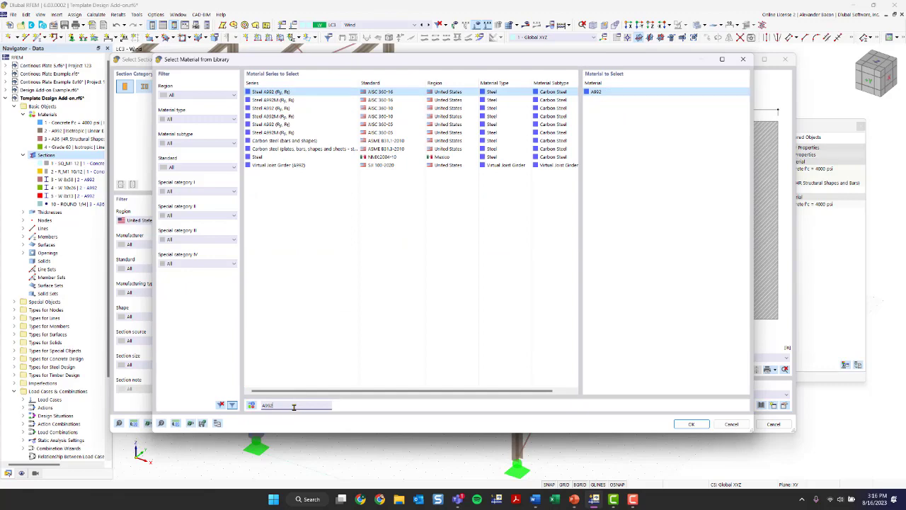
# - Reopen the material library for the new material and filter it to United States, Timber and AWC Structural Glued Laminated Timber
pyautogui.press('Return')
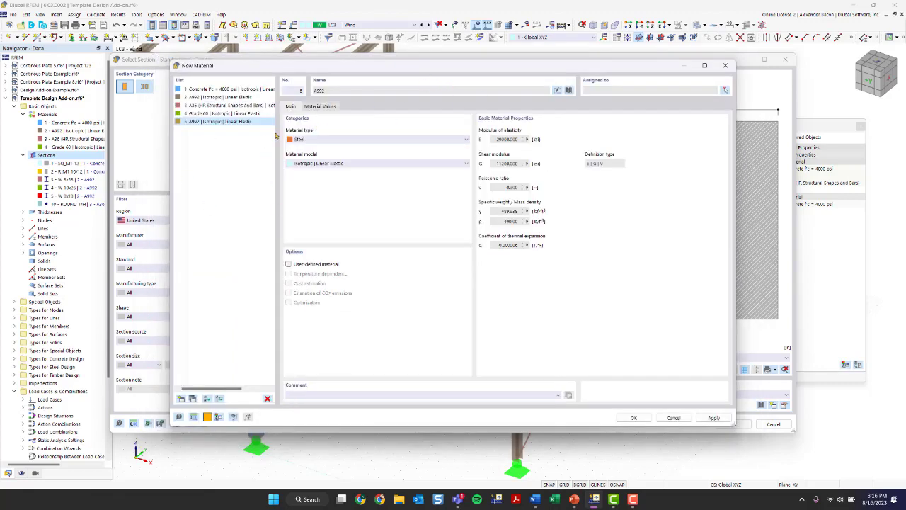
pyautogui.click(569, 90)
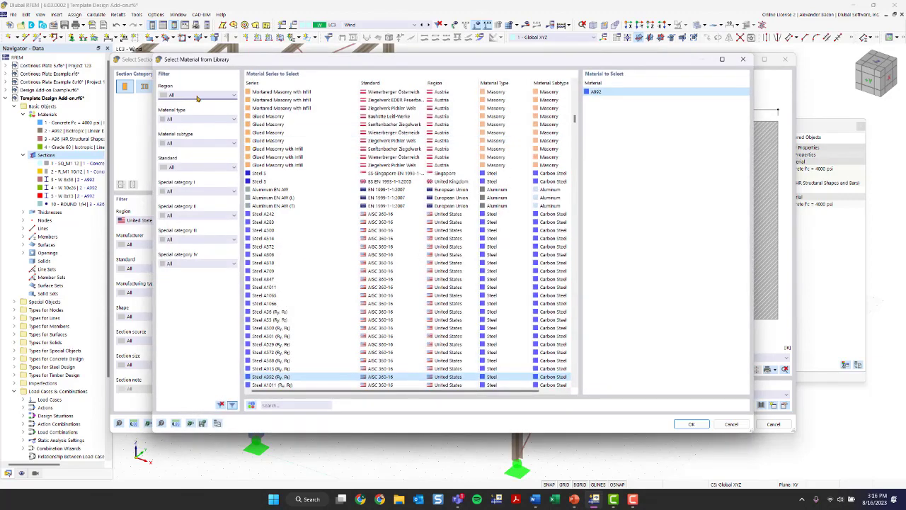
pyautogui.click(197, 97)
pyautogui.click(187, 275)
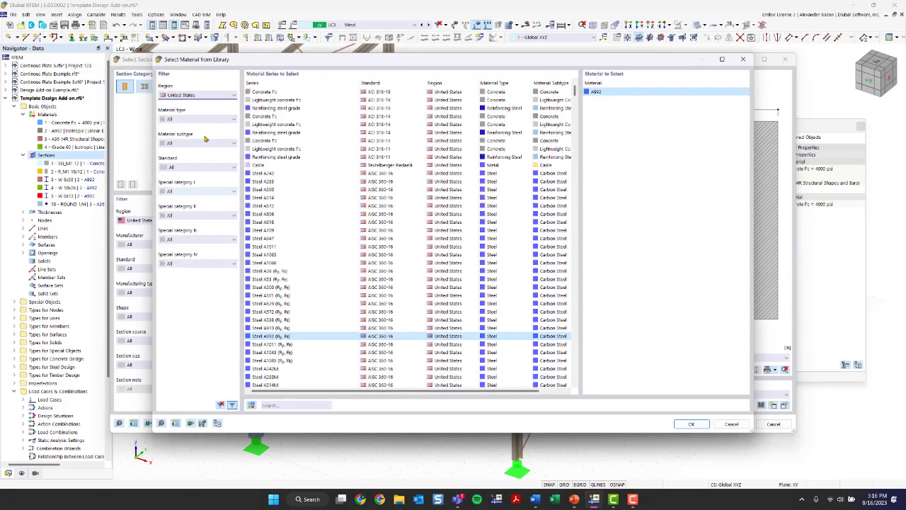
pyautogui.click(204, 120)
pyautogui.click(193, 148)
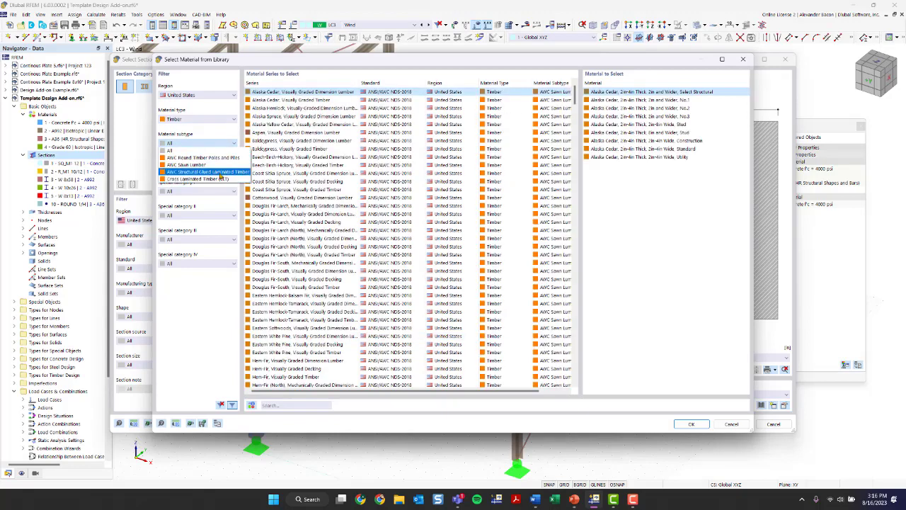
pyautogui.click(207, 171)
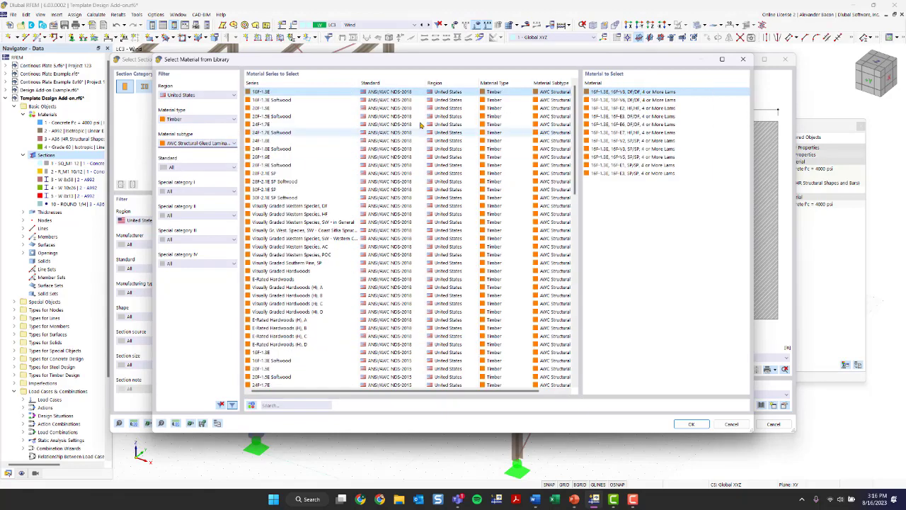
# - Assign 24F-1.8E, 24F-V4, DF/DF, 4 or More Lams as the material and accept the Post and Timber 10x10 section choice
pyautogui.click(296, 142)
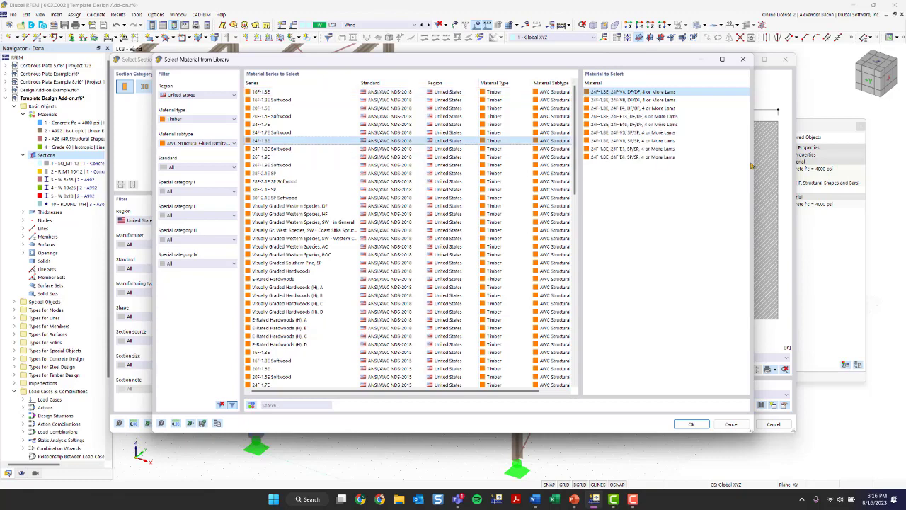
pyautogui.click(698, 424)
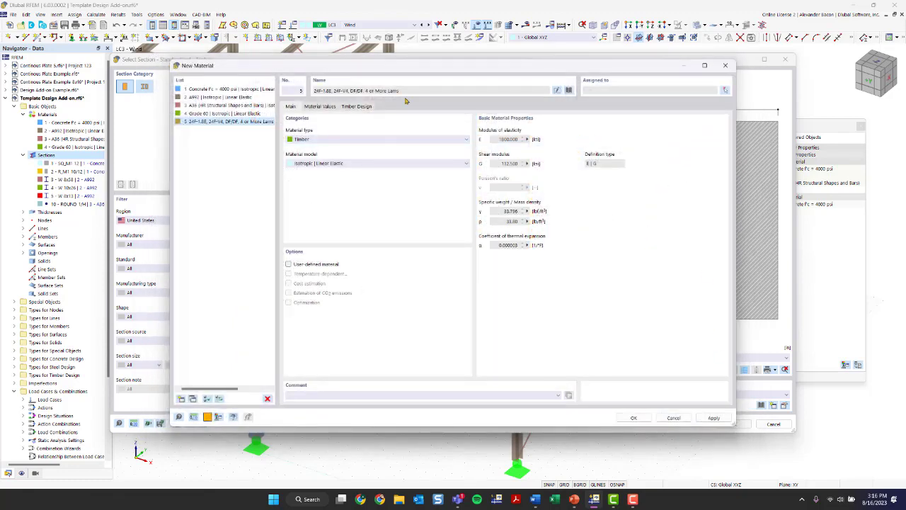
pyautogui.click(634, 418)
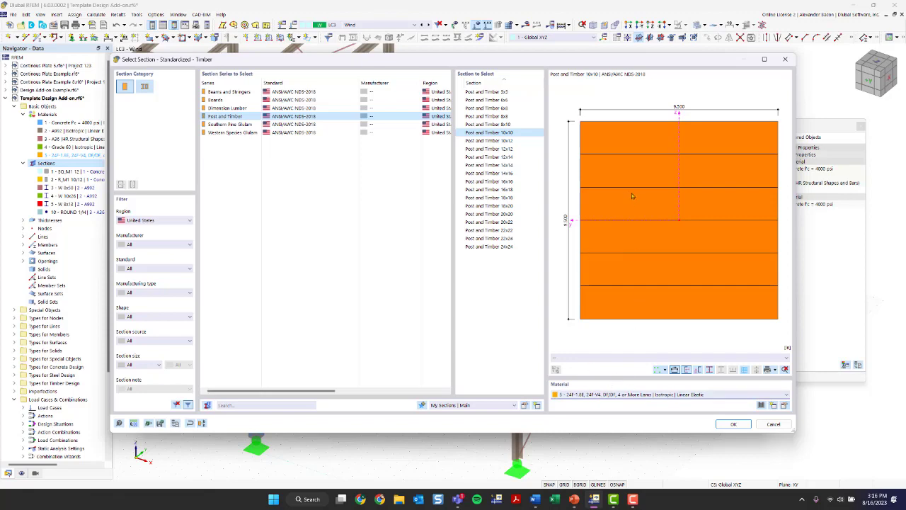
pyautogui.click(734, 424)
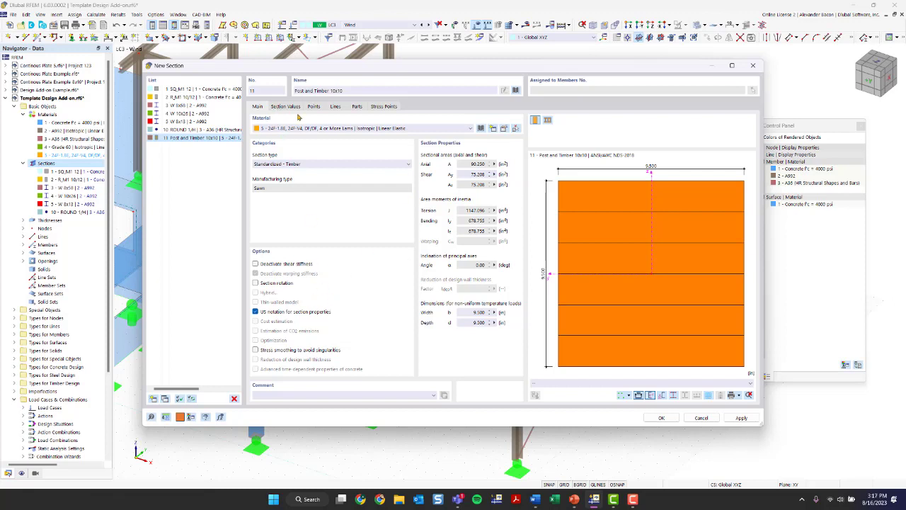
# - Examine the new timber section's values, points, lines, parts and stress points, and accept the section
pyautogui.click(286, 106)
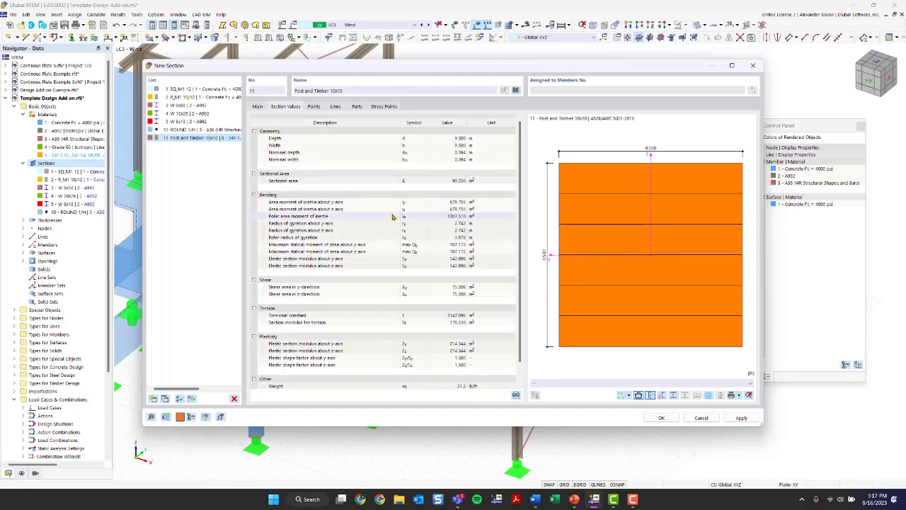
pyautogui.scroll(-1, 397, 173)
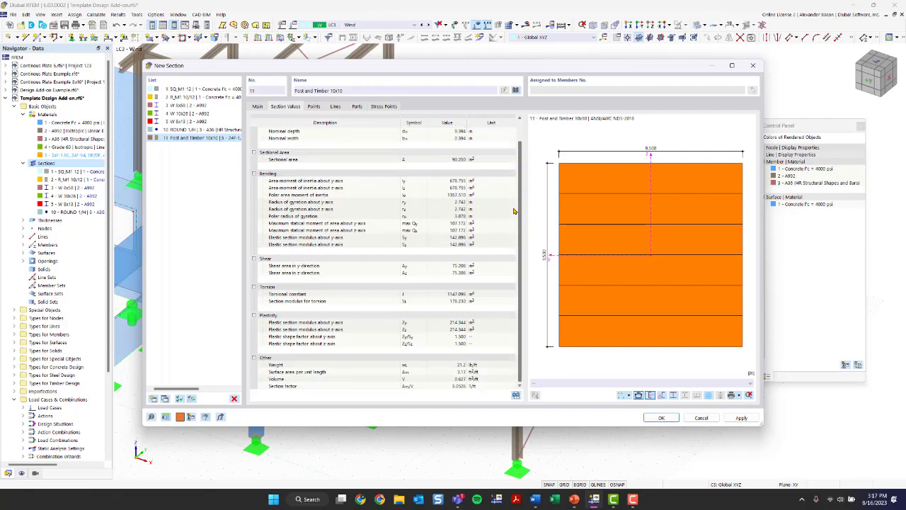
pyautogui.click(314, 106)
pyautogui.click(336, 106)
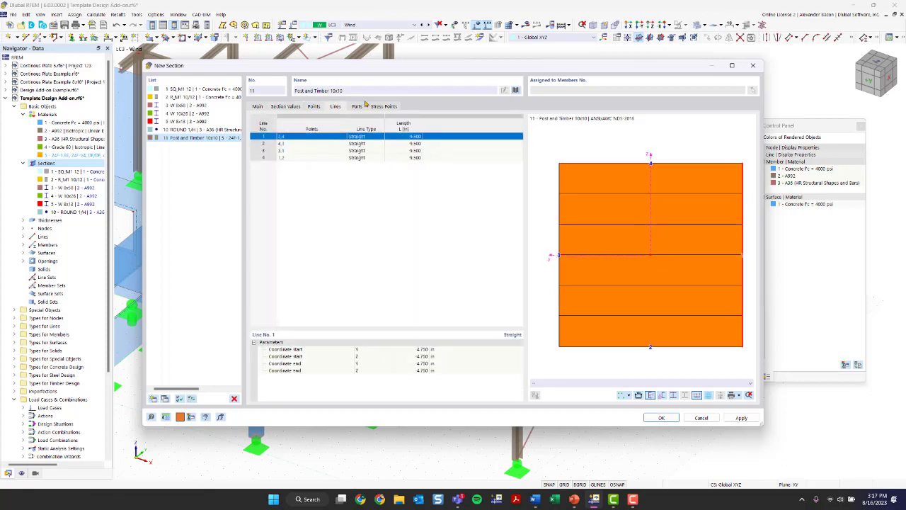
pyautogui.click(357, 106)
pyautogui.click(380, 106)
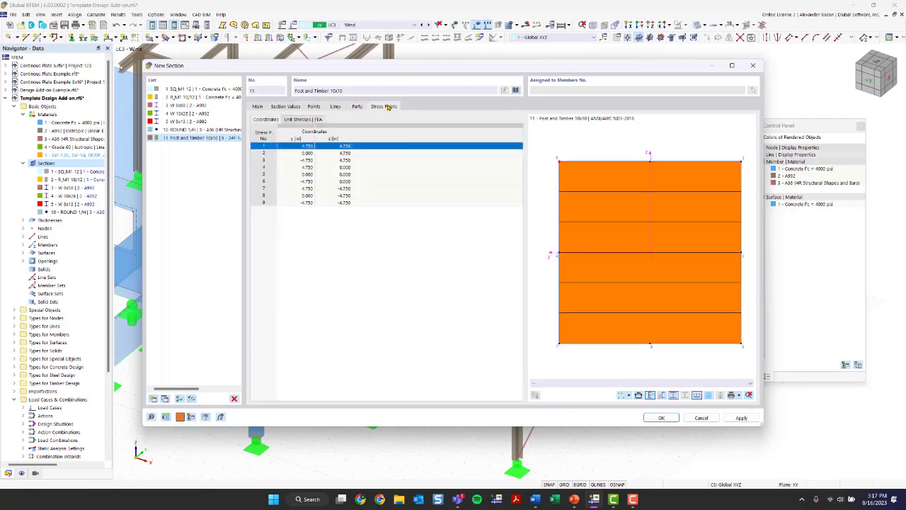
pyautogui.click(259, 106)
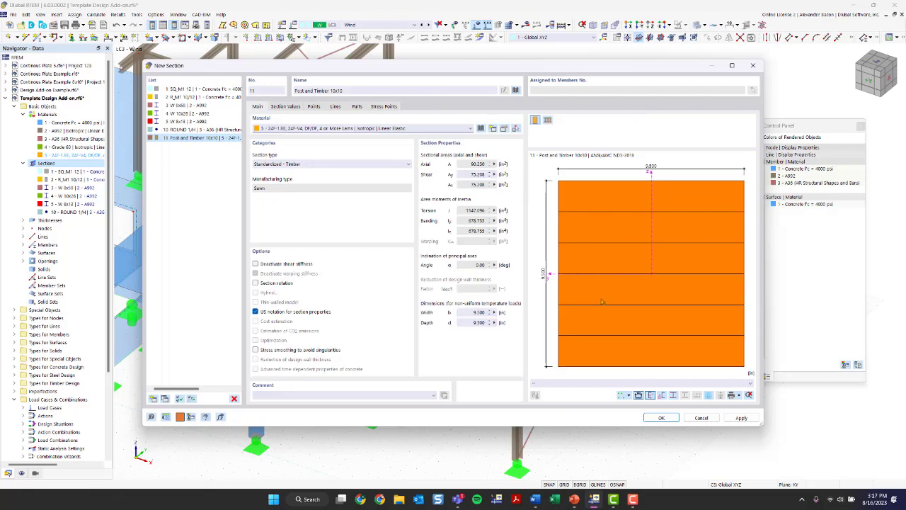
pyautogui.click(662, 417)
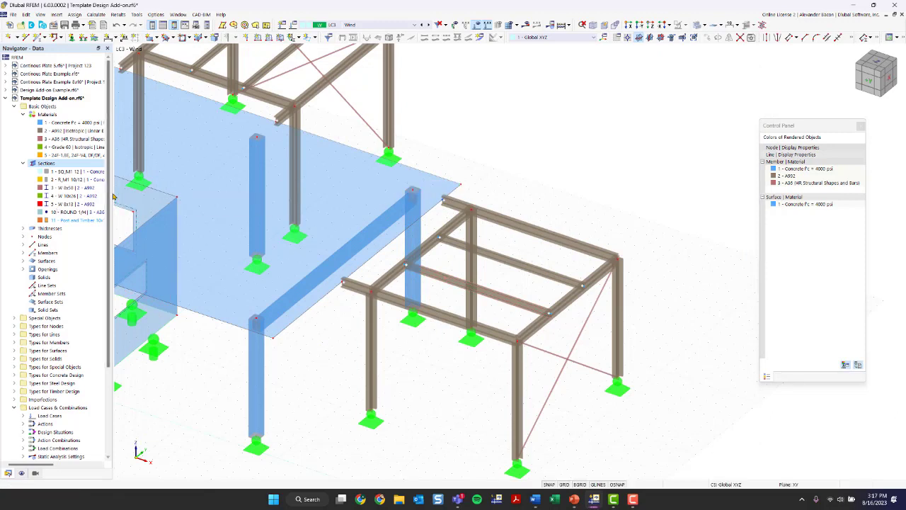
# - Widen the data navigator to show the full material and section names, and select the Post and Timber 10x10 section
pyautogui.moveTo(112, 197); pyautogui.dragTo(230, 181)
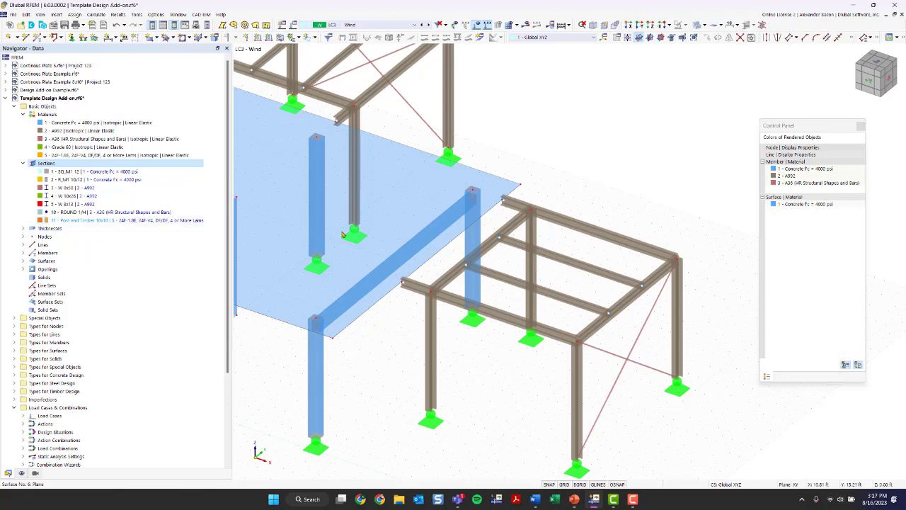
pyautogui.scroll(-3, 336, 246)
pyautogui.moveTo(340, 248); pyautogui.dragTo(439, 248, button='middle')
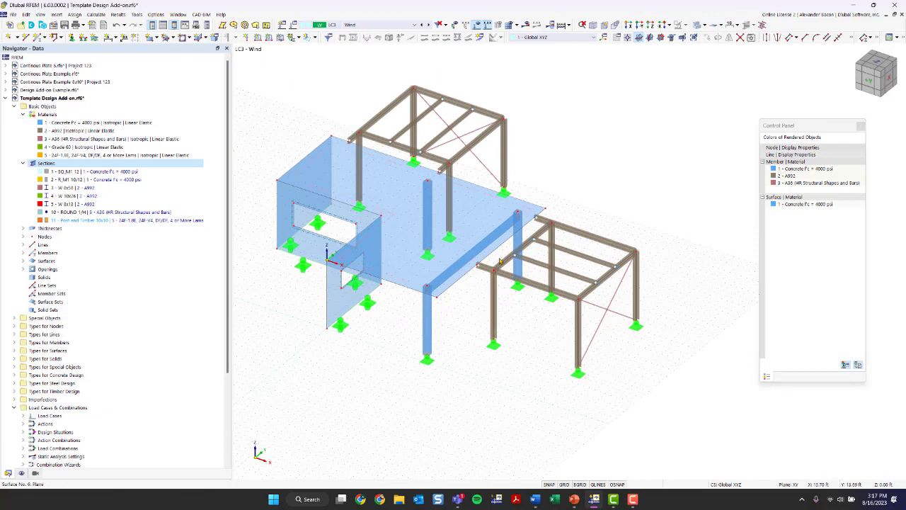
pyautogui.click(82, 221)
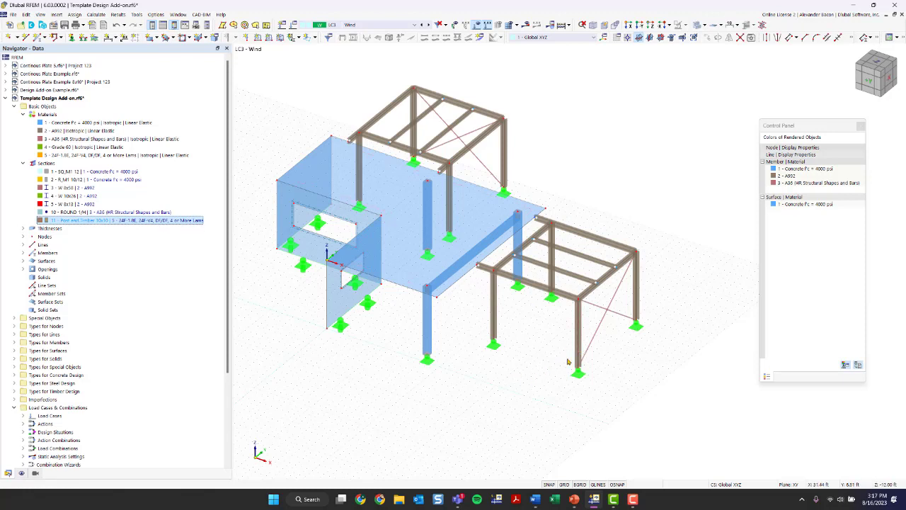
pyautogui.keyDown('ctrl'); pyautogui.moveTo(542, 357); pyautogui.dragTo(524, 300, button='middle'); pyautogui.keyUp('ctrl')
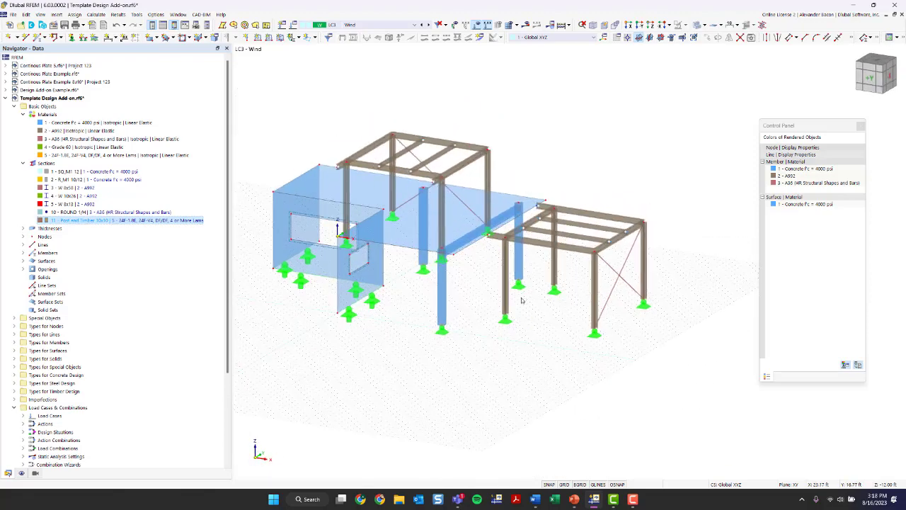
pyautogui.doubleClick(647, 262)
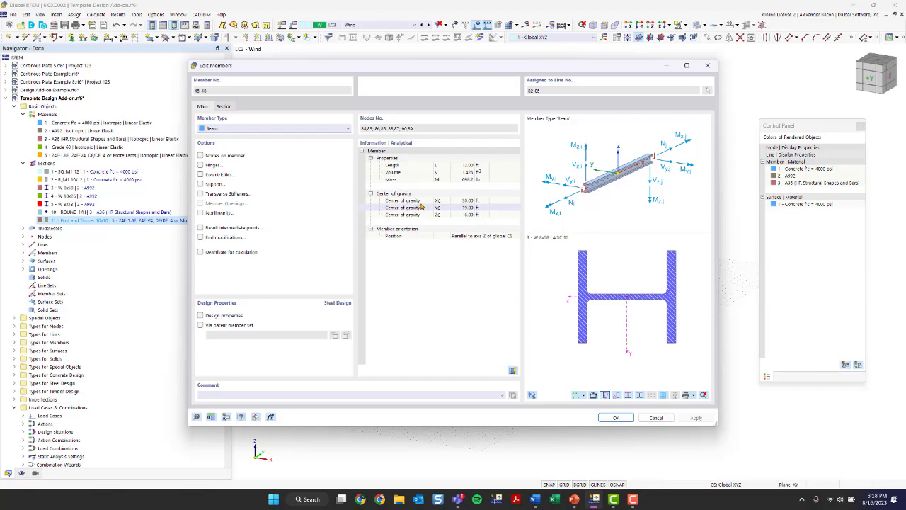
pyautogui.moveTo(455, 67); pyautogui.dragTo(247, 68)
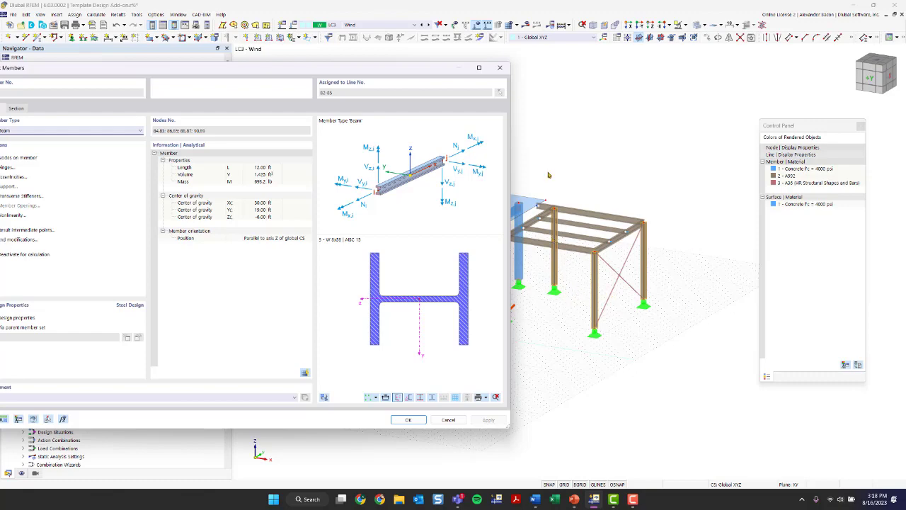
pyautogui.click(500, 67)
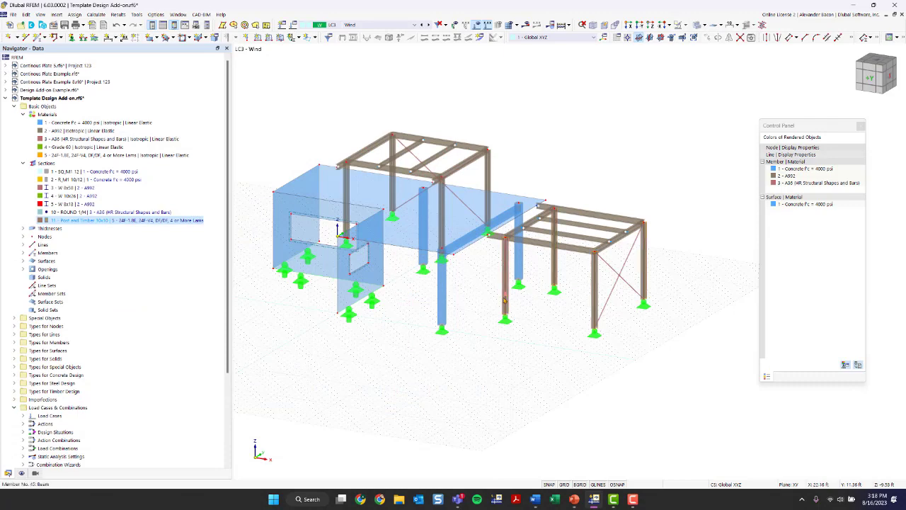
pyautogui.doubleClick(504, 301)
pyautogui.press('Escape')
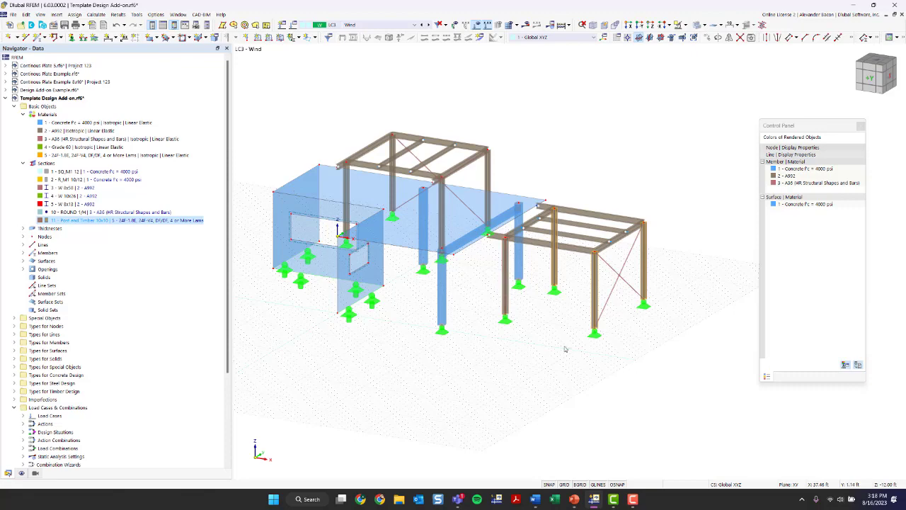
# - Edit the four columns of the copied frame and set their section at member start to Post and Timber 10x10
pyautogui.doubleClick(508, 304)
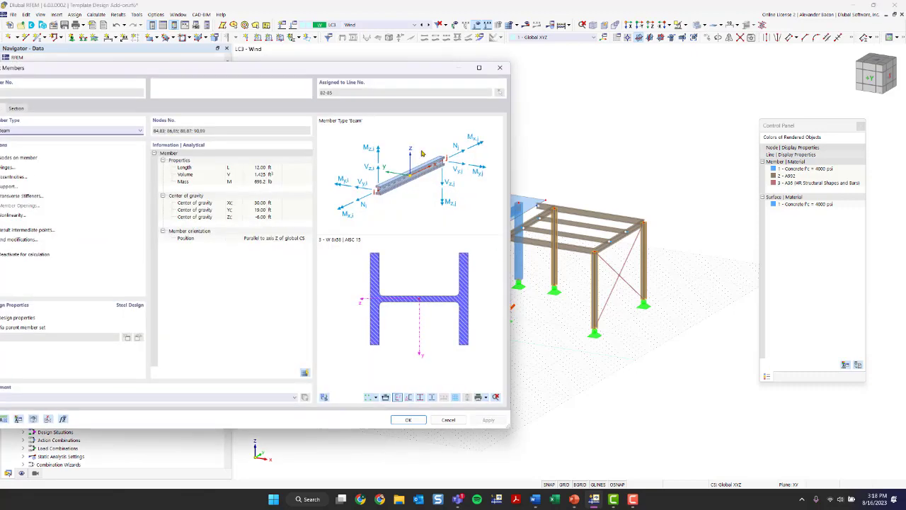
pyautogui.moveTo(227, 70); pyautogui.dragTo(411, 49)
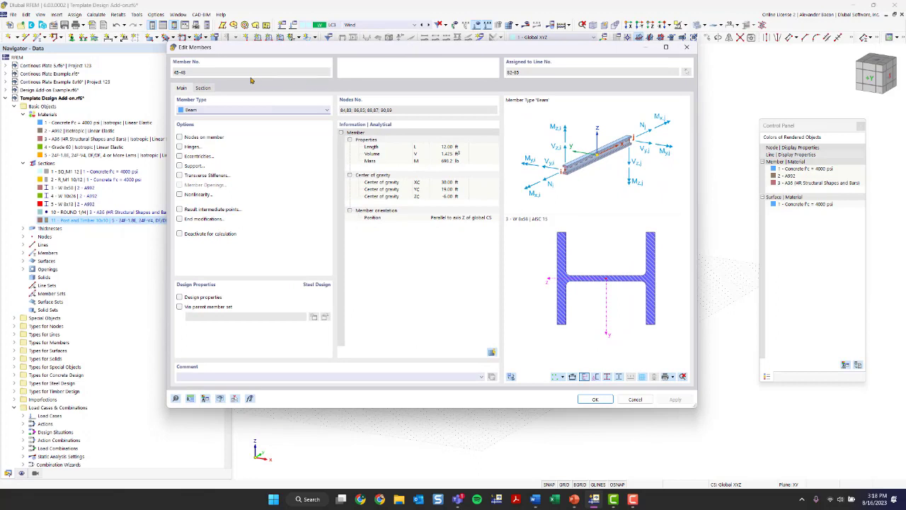
pyautogui.click(203, 89)
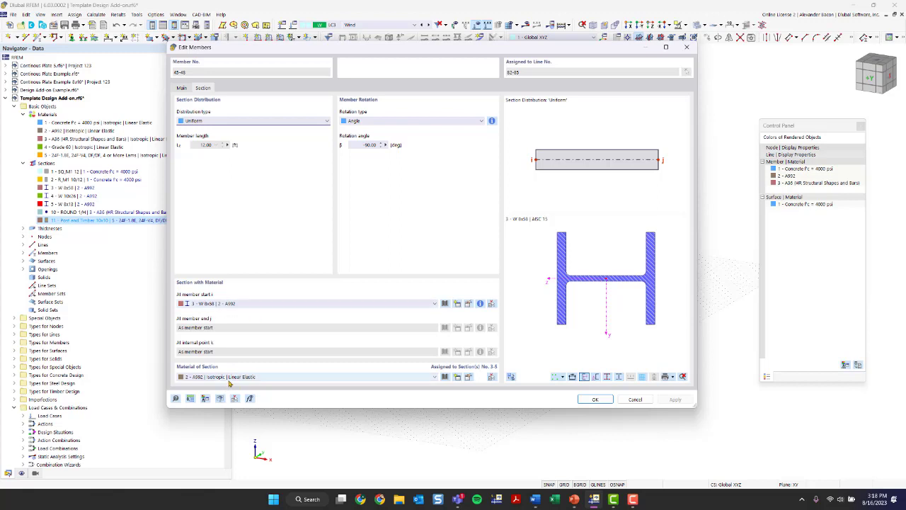
pyautogui.click(239, 305)
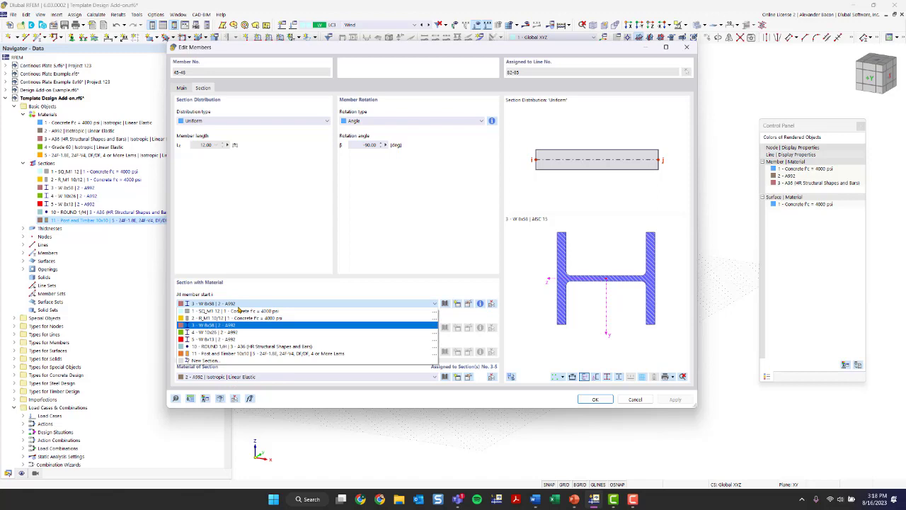
pyautogui.click(241, 352)
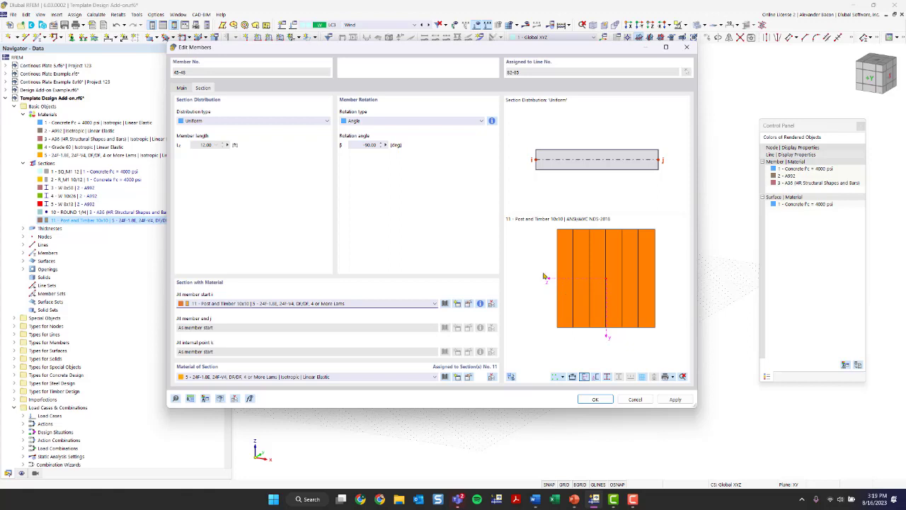
# - Examine the Post and Timber 10x10 section preview and properties, and accept the section change for the four columns
pyautogui.scroll(2, 594, 308)
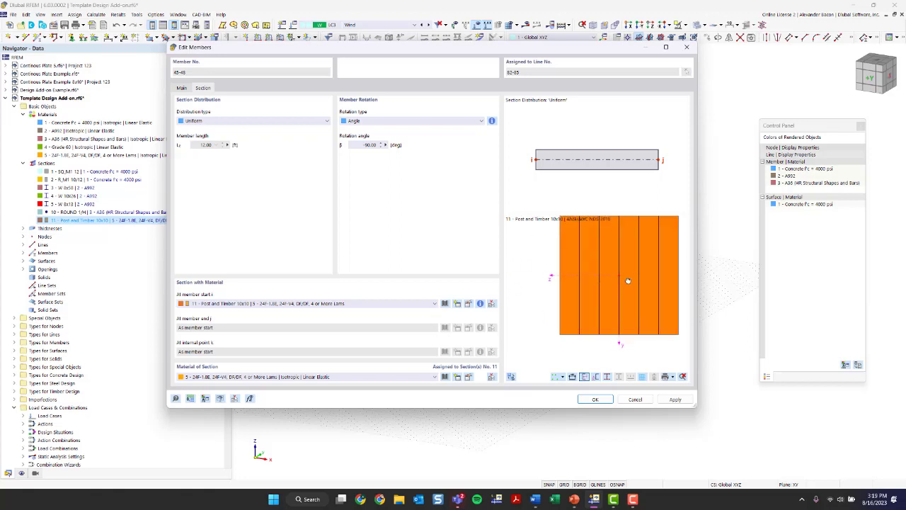
pyautogui.moveTo(627, 280); pyautogui.dragTo(603, 282, button='middle')
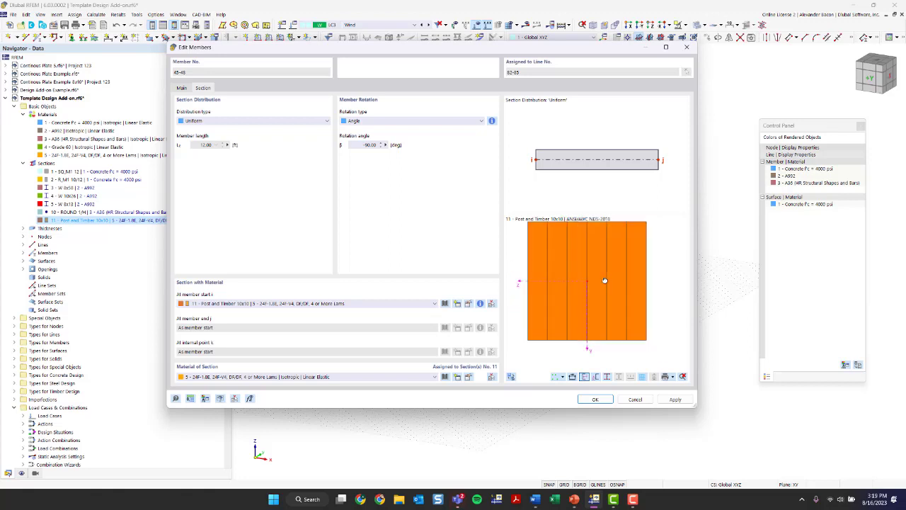
pyautogui.click(480, 305)
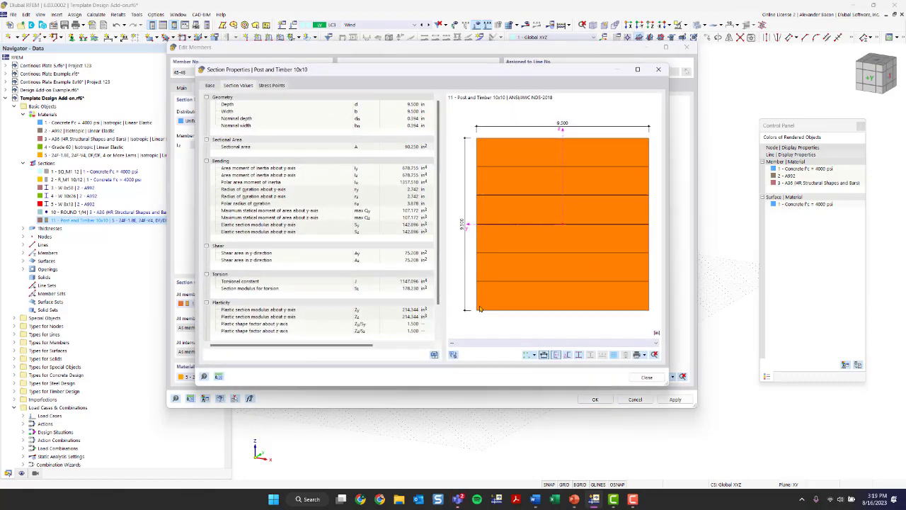
pyautogui.scroll(-2, 369, 253)
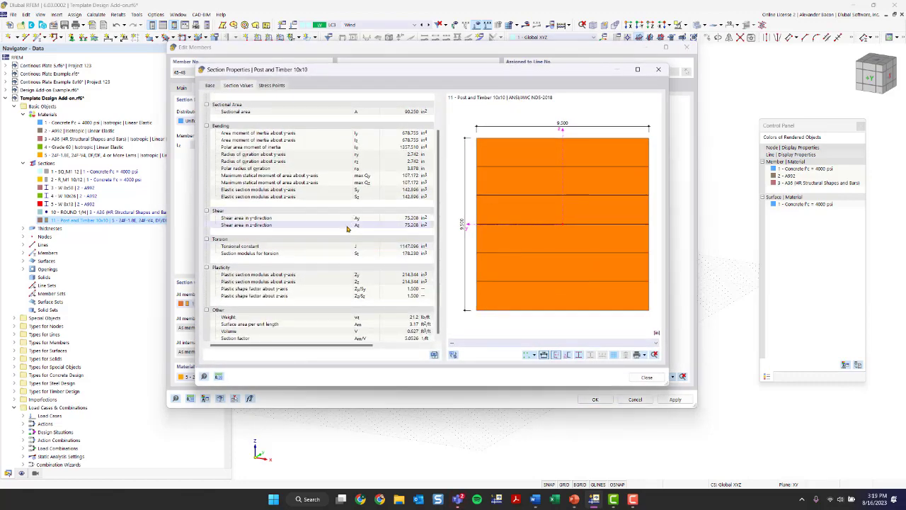
pyautogui.scroll(2, 351, 226)
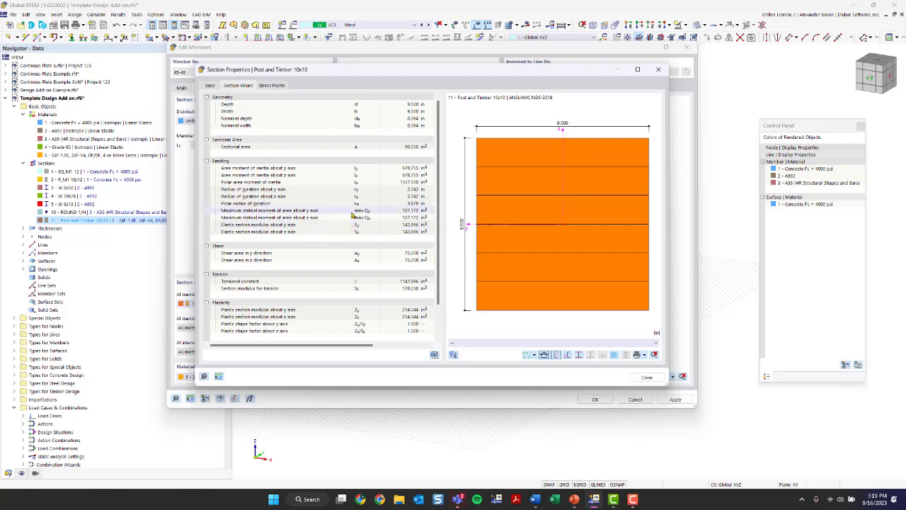
pyautogui.click(657, 69)
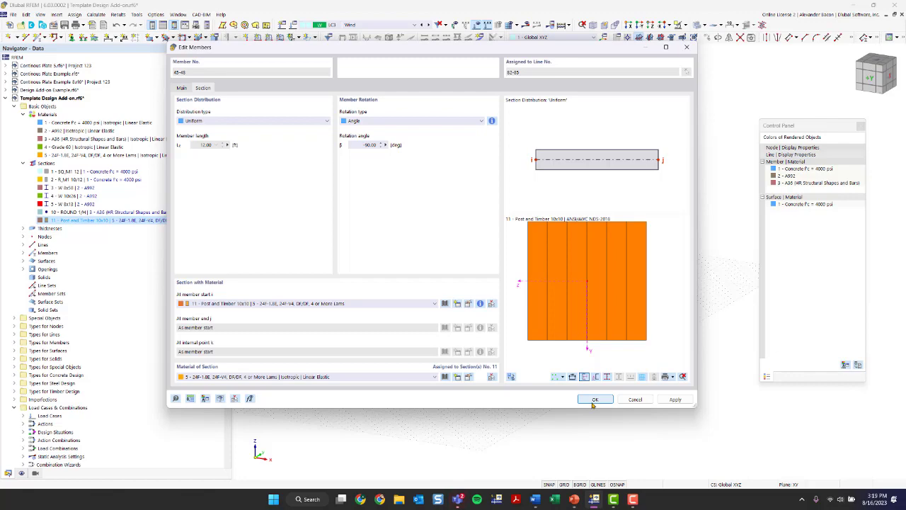
pyautogui.click(594, 400)
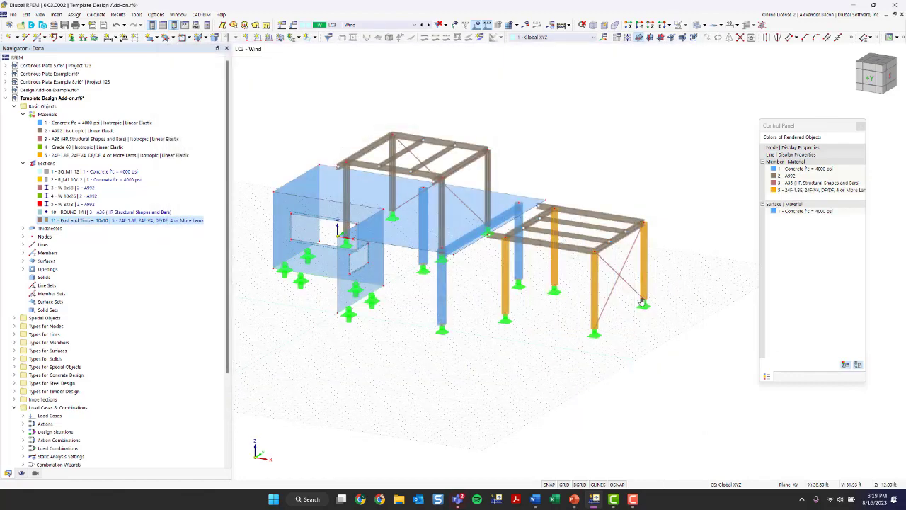
# - Open the six W 10x26 beams of the copied frame for editing and show their section settings
pyautogui.scroll(3, 513, 287)
pyautogui.scroll(2, 512, 288)
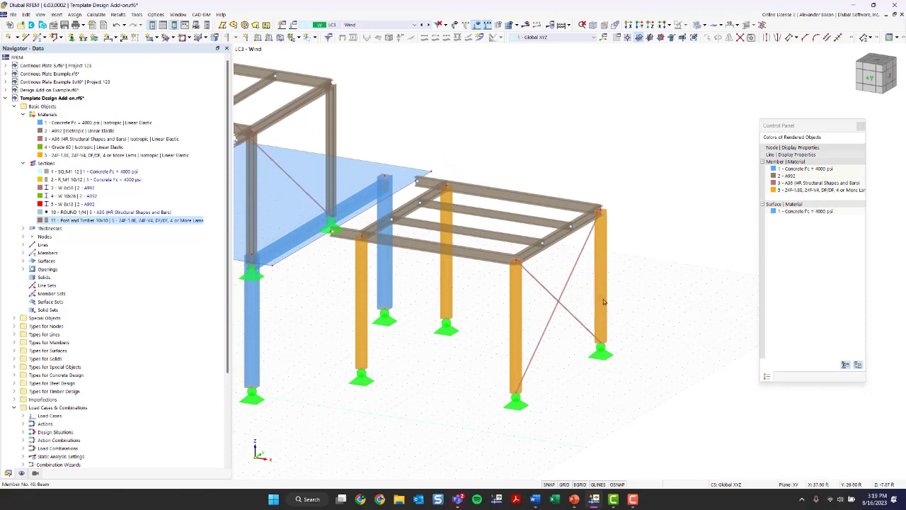
pyautogui.click(82, 236)
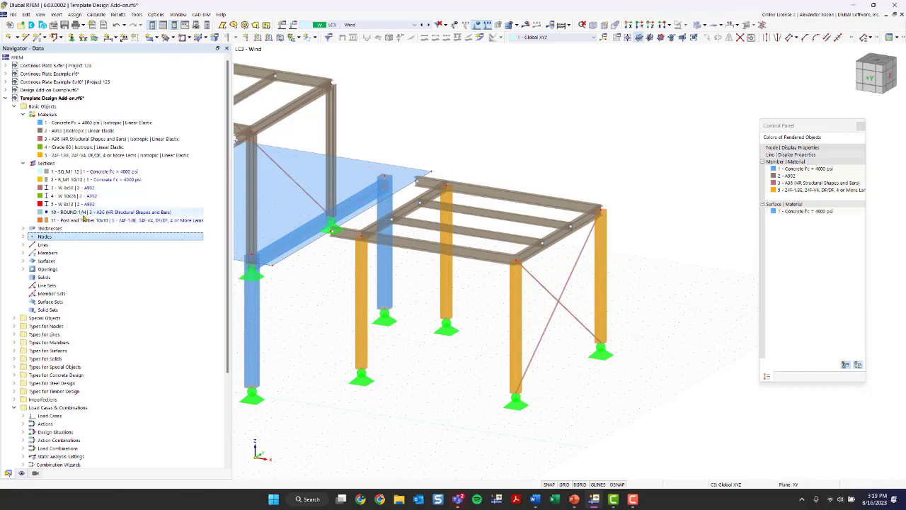
pyautogui.scroll(-1, 406, 328)
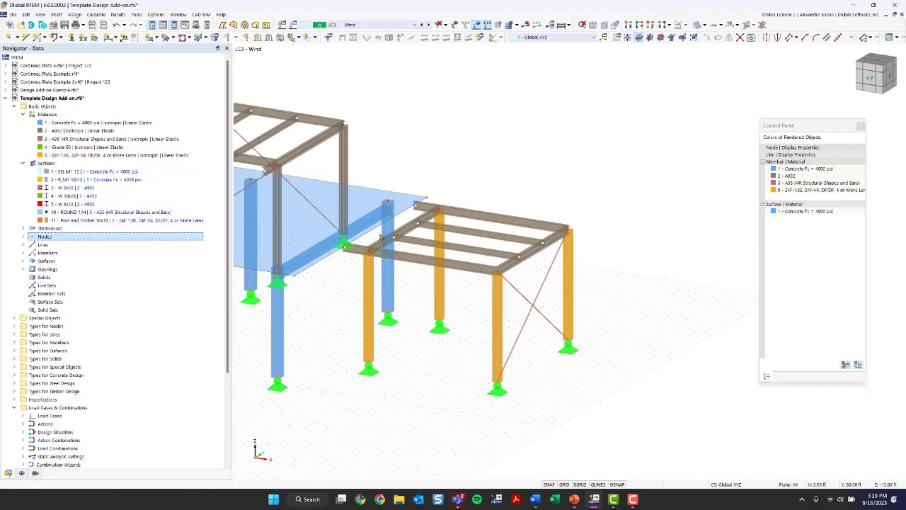
pyautogui.keyDown('ctrl'); pyautogui.moveTo(593, 176); pyautogui.dragTo(526, 234, button='middle'); pyautogui.keyUp('ctrl')
pyautogui.scroll(1, 526, 234)
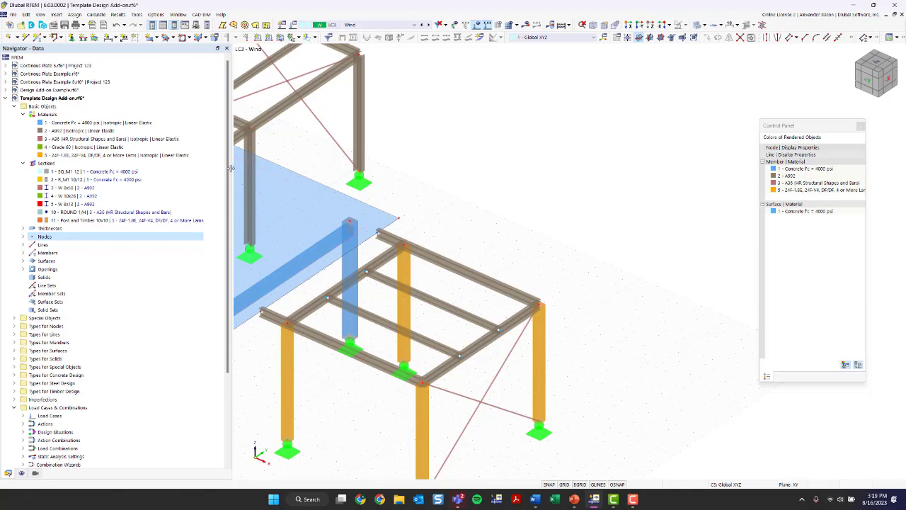
pyautogui.moveTo(231, 171); pyautogui.dragTo(219, 171)
pyautogui.moveTo(332, 209); pyautogui.dragTo(437, 152, button='middle')
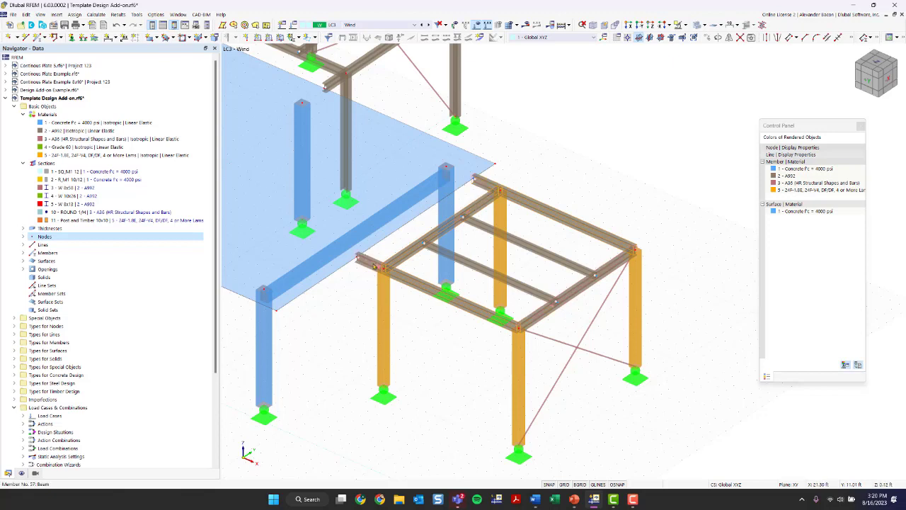
pyautogui.doubleClick(373, 266)
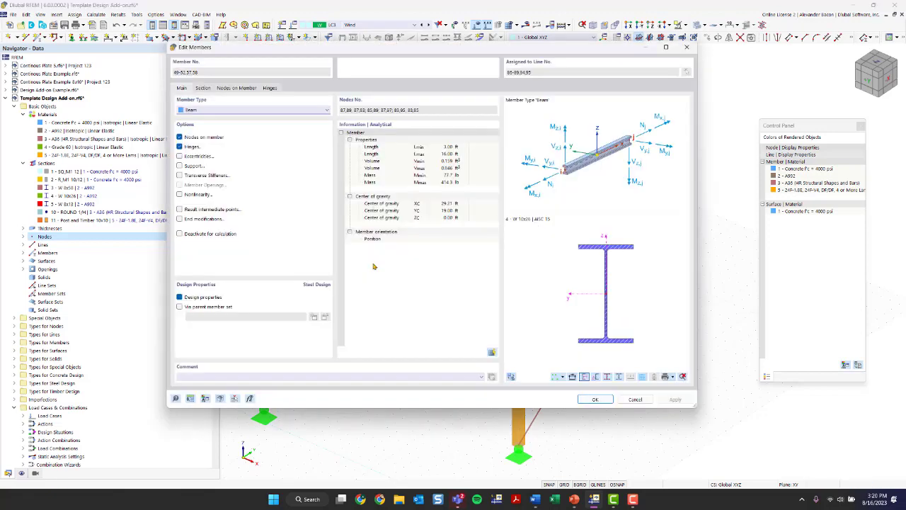
pyautogui.click(203, 88)
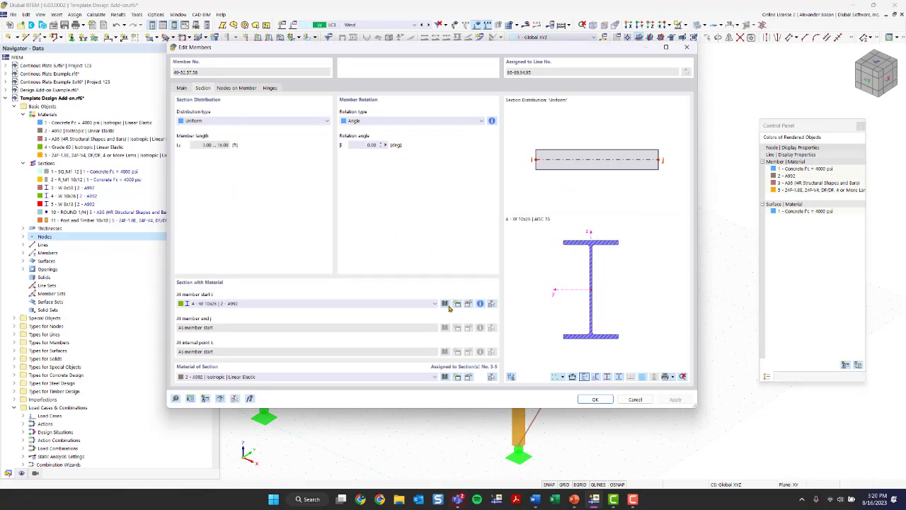
# - Browse the standardized timber sections for the beams' member start and check the manufacturer and standard filter options
pyautogui.click(446, 305)
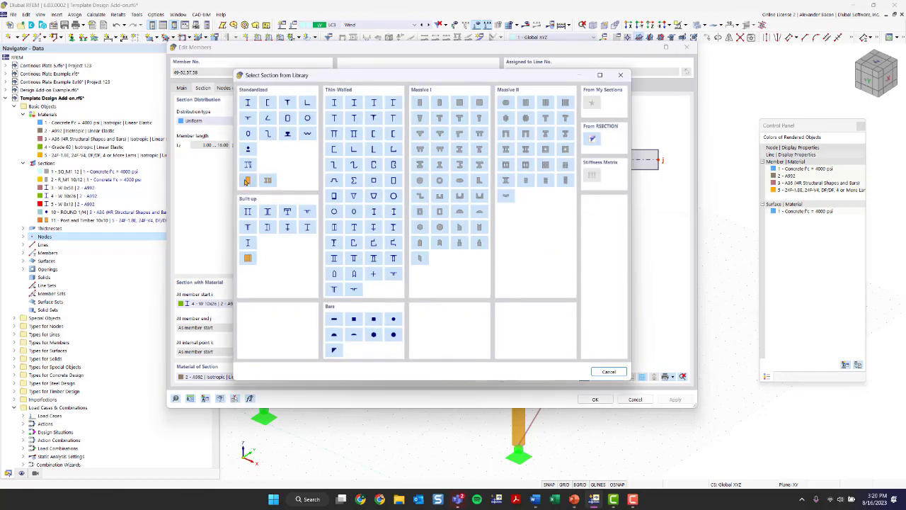
pyautogui.click(247, 181)
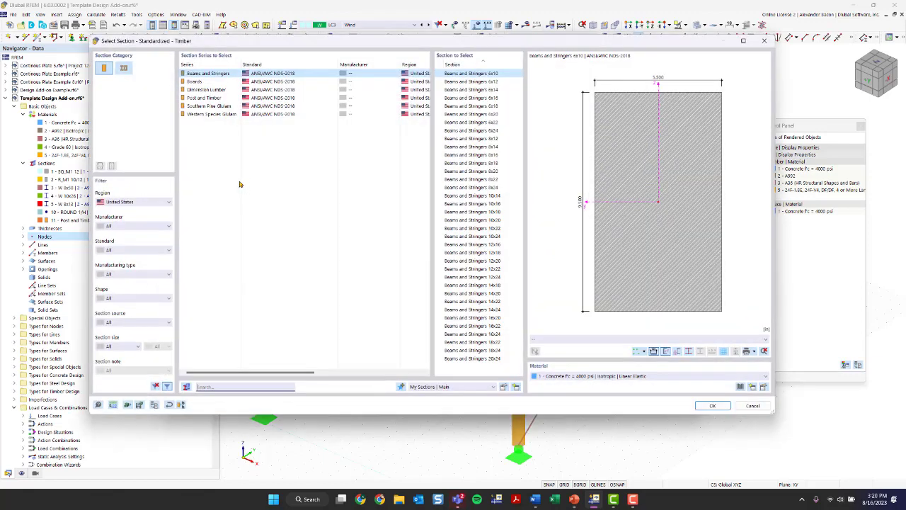
pyautogui.click(150, 227)
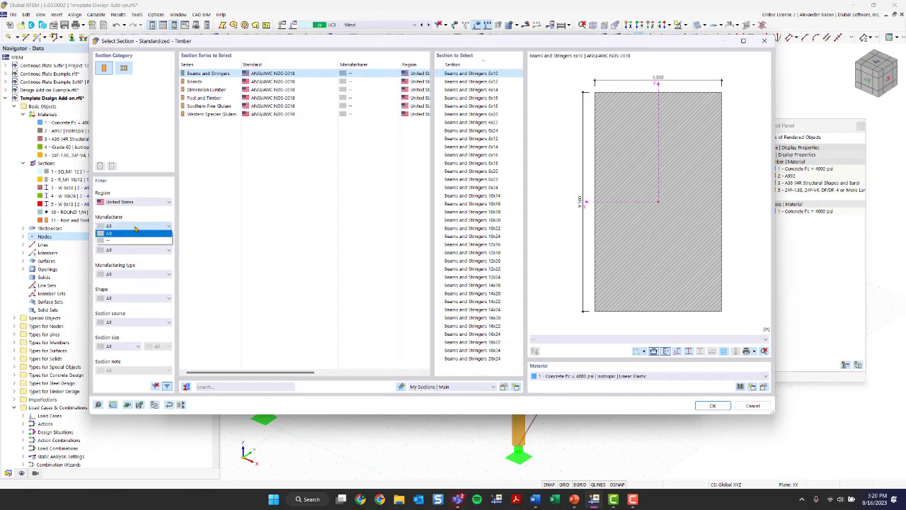
pyautogui.click(136, 230)
pyautogui.click(132, 251)
pyautogui.click(133, 252)
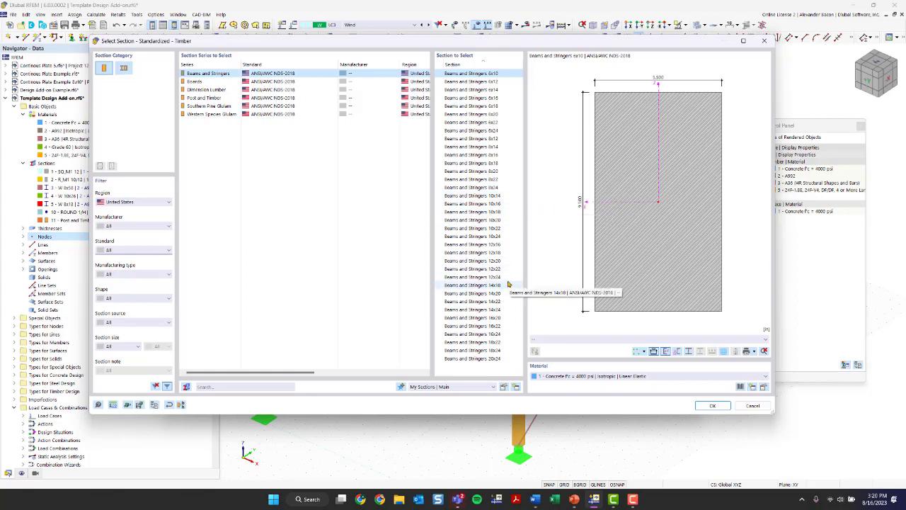
# - Choose the Dimension Lumber 4x14 section with material 24F-1.8E, 24F-V4, DF/DF, 4 or More Lams
pyautogui.click(198, 90)
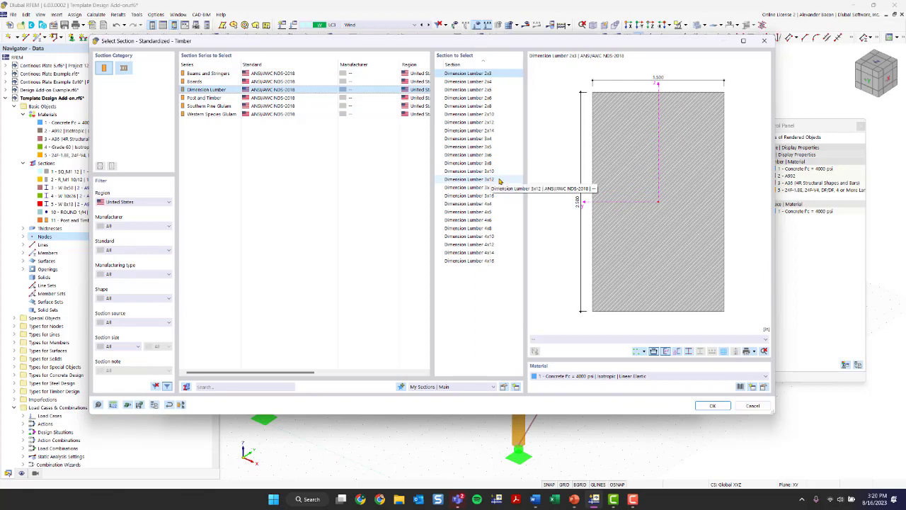
pyautogui.click(495, 253)
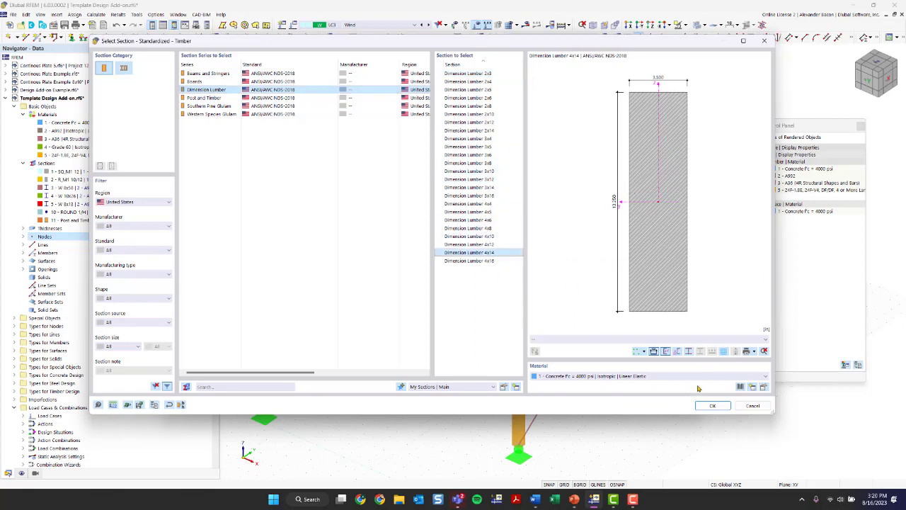
pyautogui.click(634, 376)
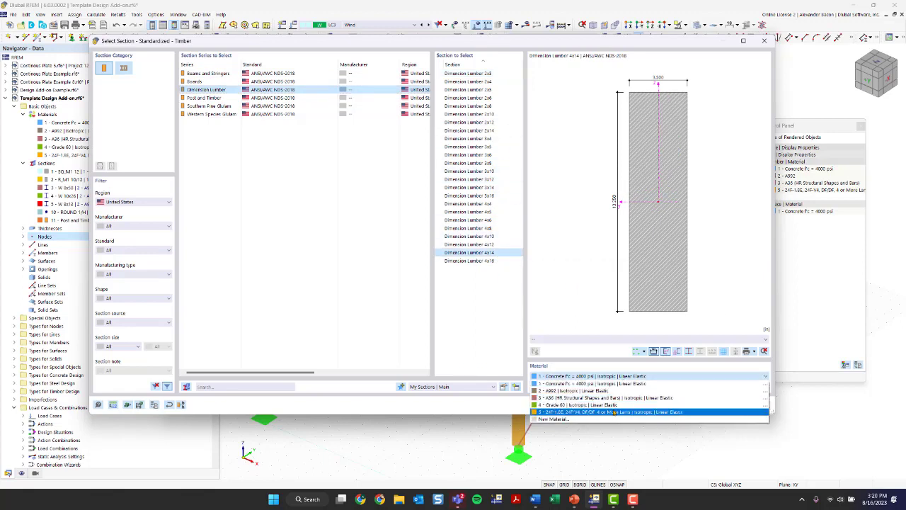
pyautogui.click(615, 411)
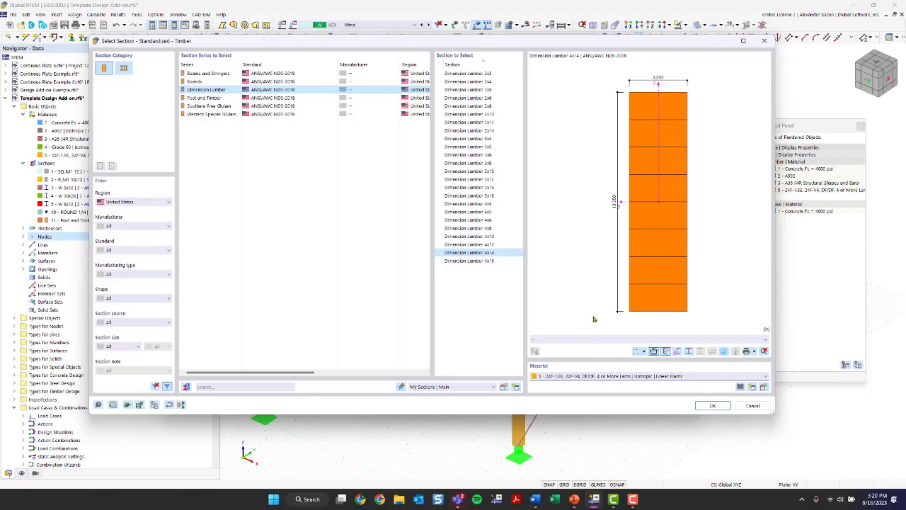
pyautogui.click(711, 406)
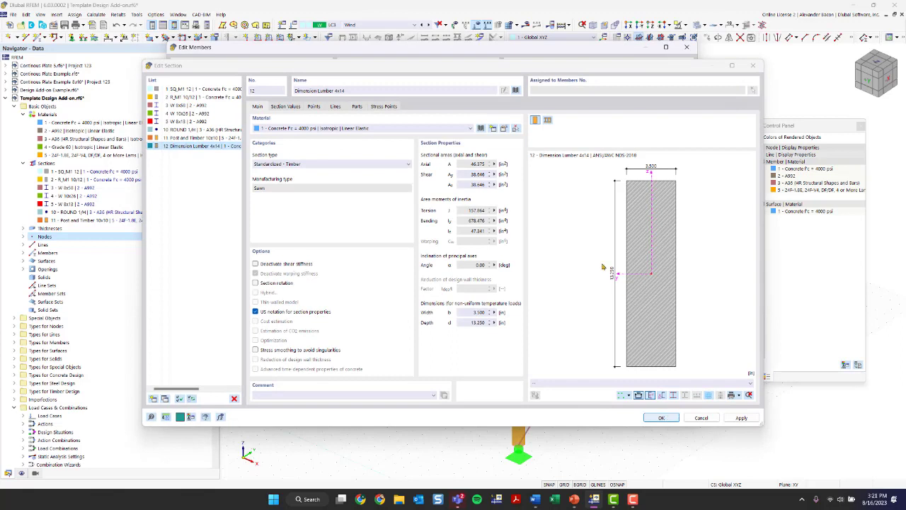
# - Set the Dimension Lumber 4x14 section's material to 24F-1.8E, 24F-V4, DF/DF, 4 or More Lams and apply the section to the six beams
pyautogui.click(326, 128)
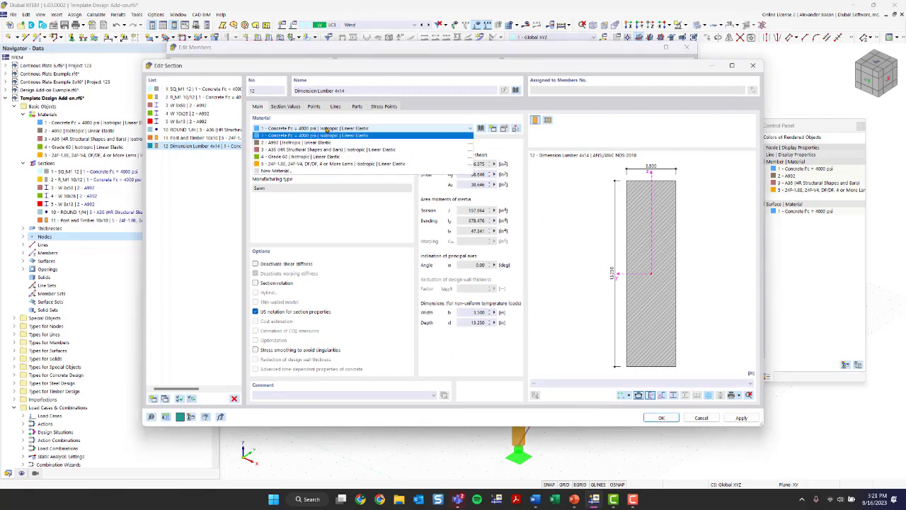
pyautogui.click(325, 164)
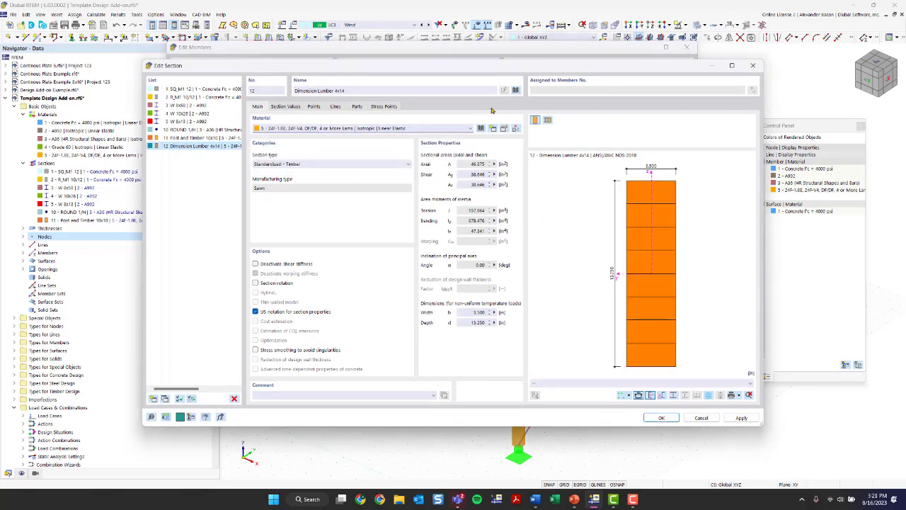
pyautogui.click(659, 417)
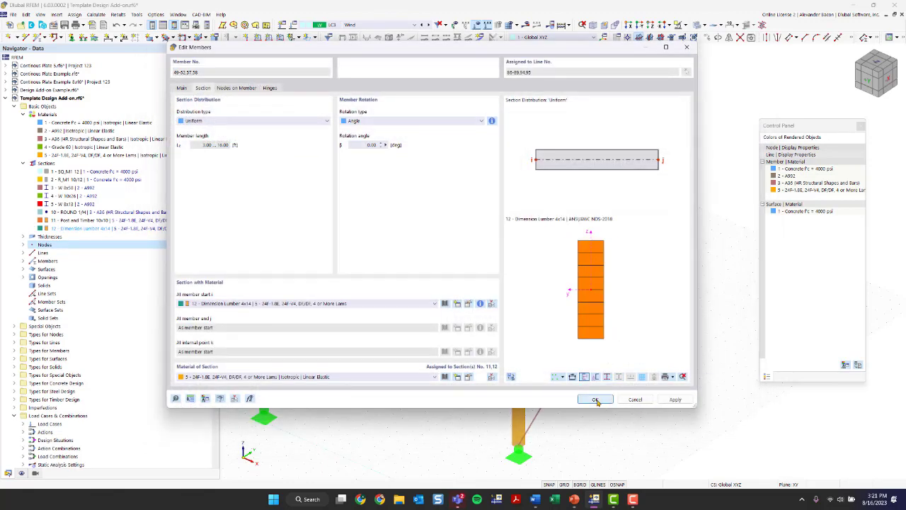
pyautogui.click(596, 400)
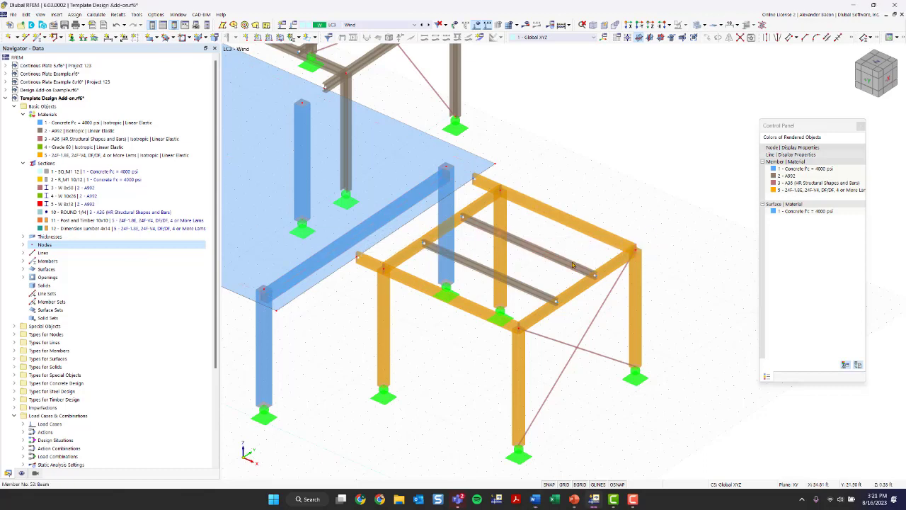
# - Open the two inner W 8x13 beams of the copied frame for editing and open their start section's properties
pyautogui.doubleClick(531, 292)
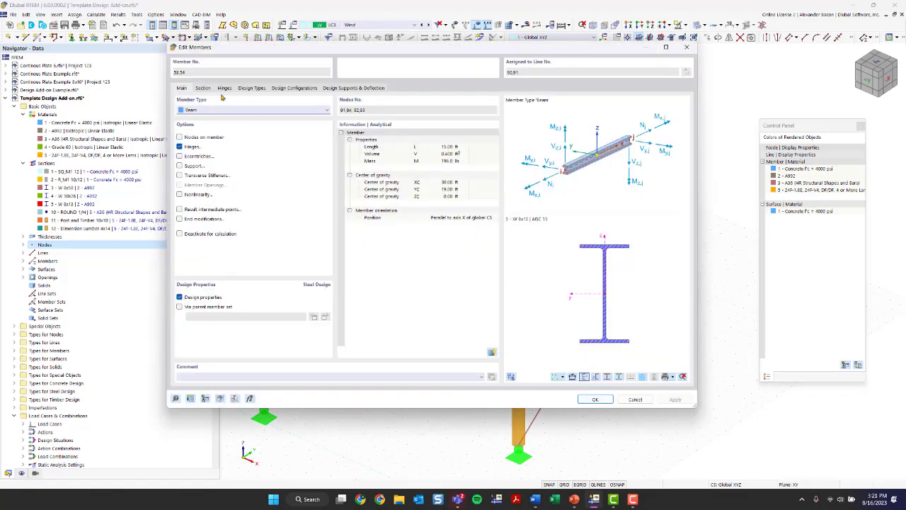
pyautogui.click(203, 88)
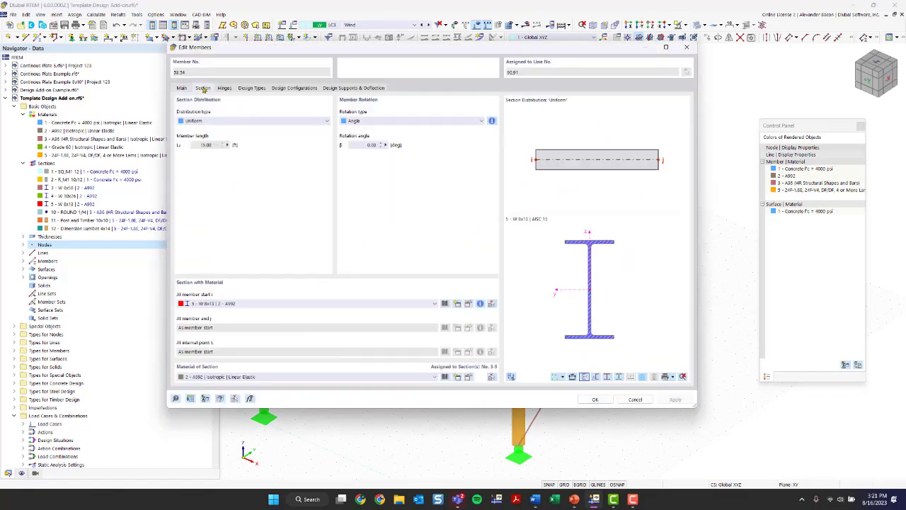
pyautogui.click(444, 303)
pyautogui.click(621, 75)
pyautogui.click(470, 304)
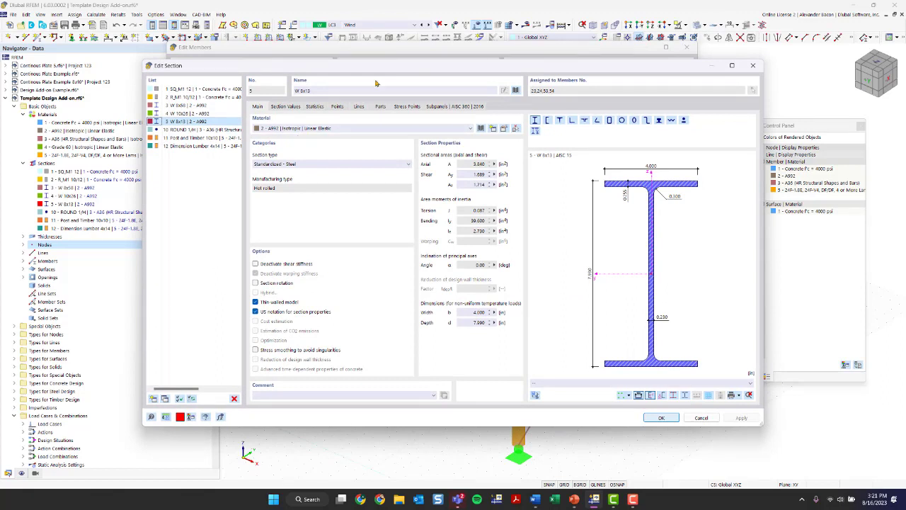
# - Create a standardized timber section Beams and Stringers 8x12 with material 24F-1.8E, 24F-V4, DF/DF, 4 or More Lams, and accept it
pyautogui.click(207, 146)
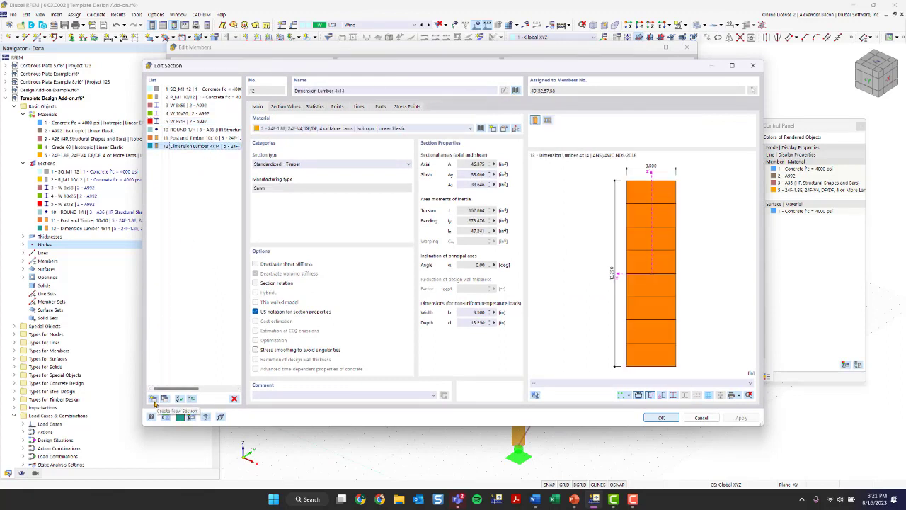
pyautogui.click(154, 399)
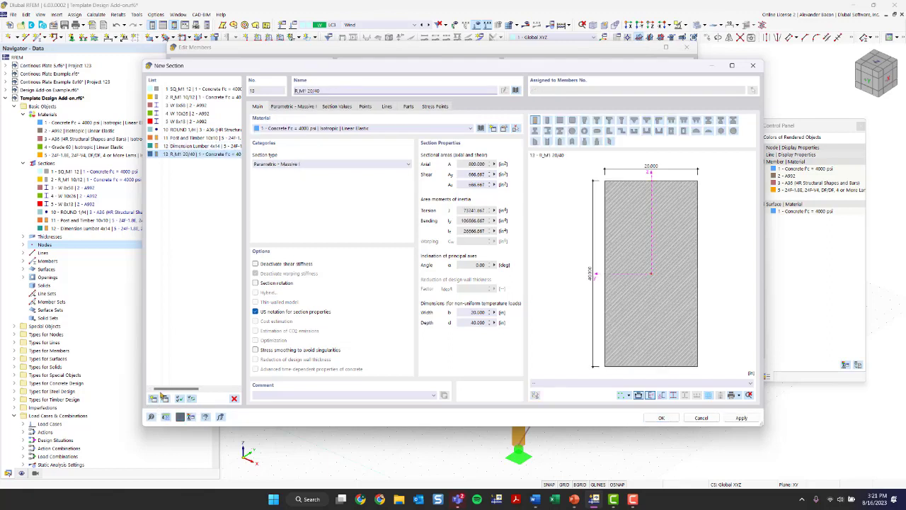
pyautogui.click(516, 91)
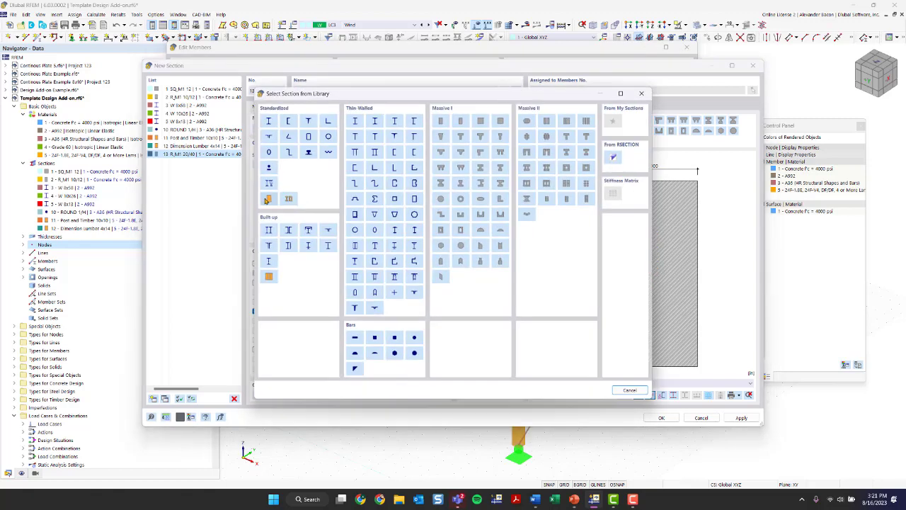
pyautogui.click(270, 199)
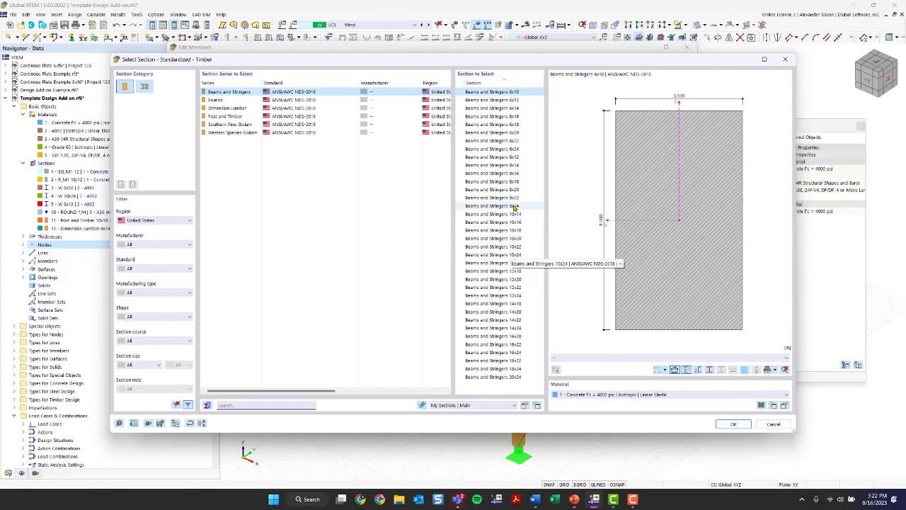
pyautogui.click(517, 158)
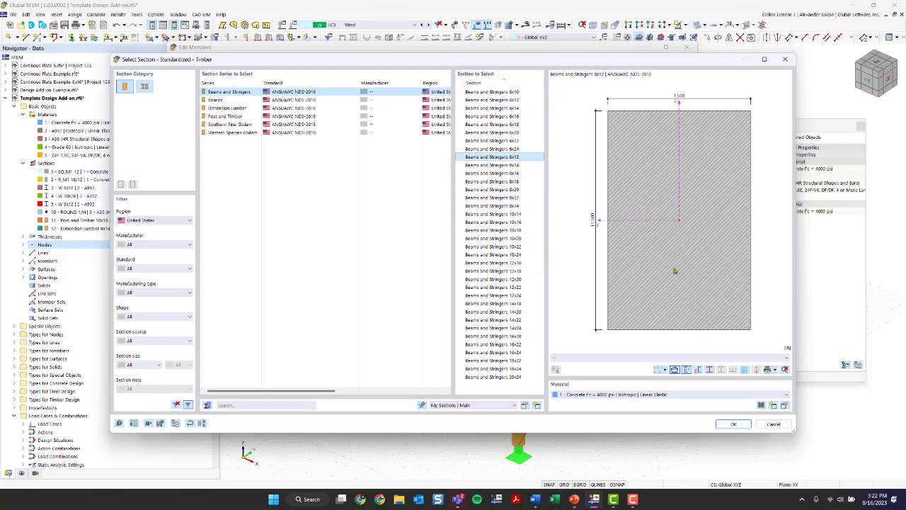
pyautogui.click(670, 394)
pyautogui.click(647, 433)
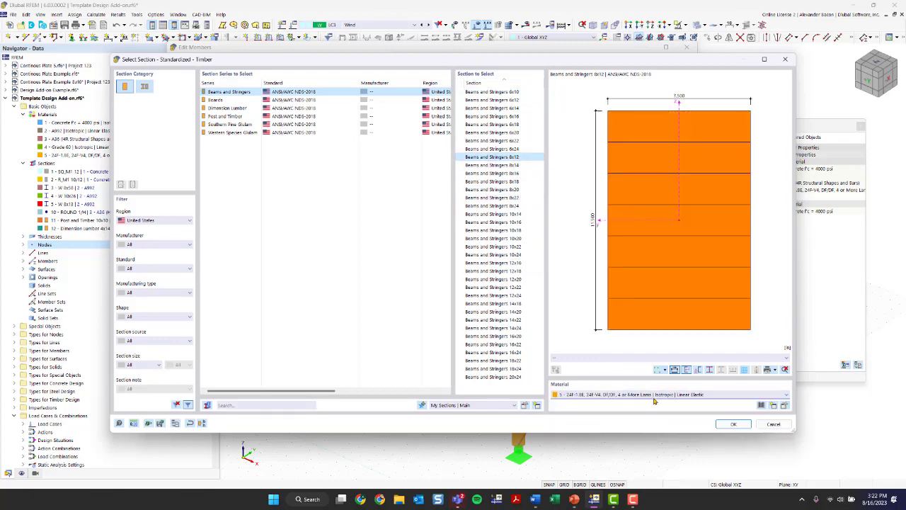
pyautogui.click(732, 424)
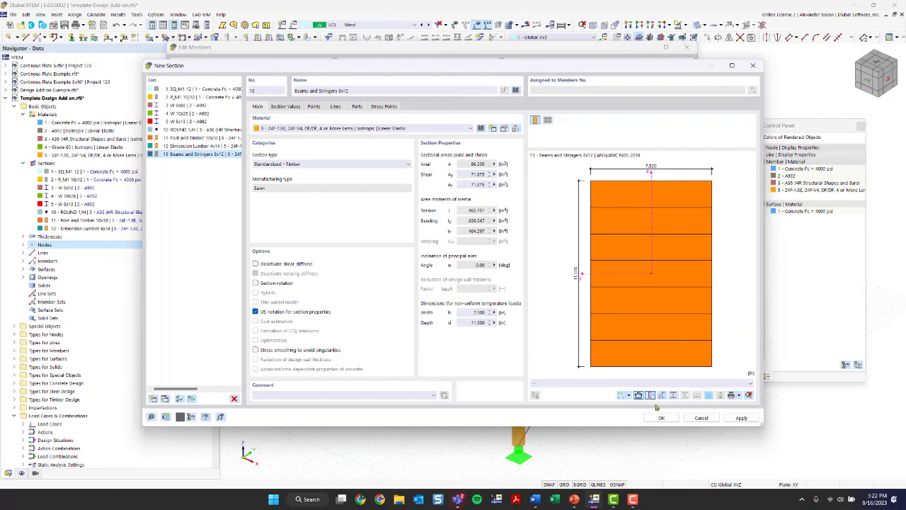
pyautogui.click(661, 416)
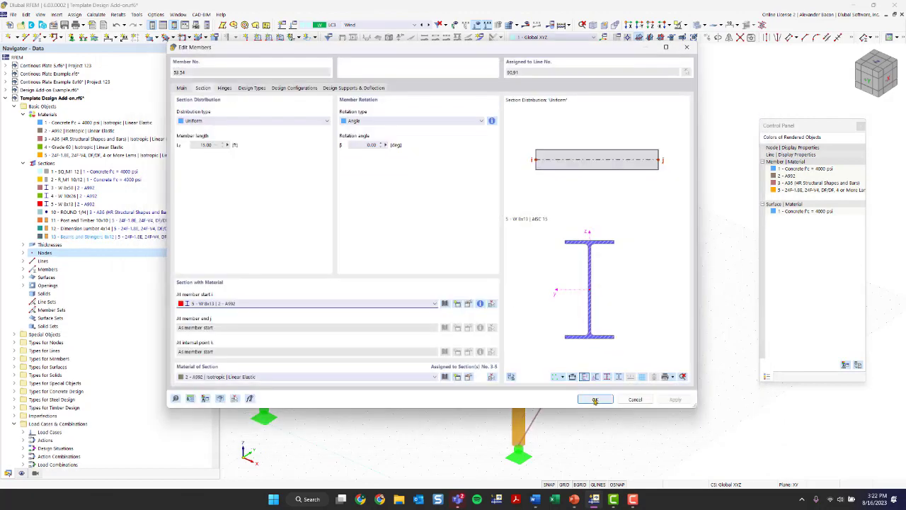
# - Set the two inner beams' section at member start to Beams and Stringers 8x12 and accept the member changes
pyautogui.click(400, 303)
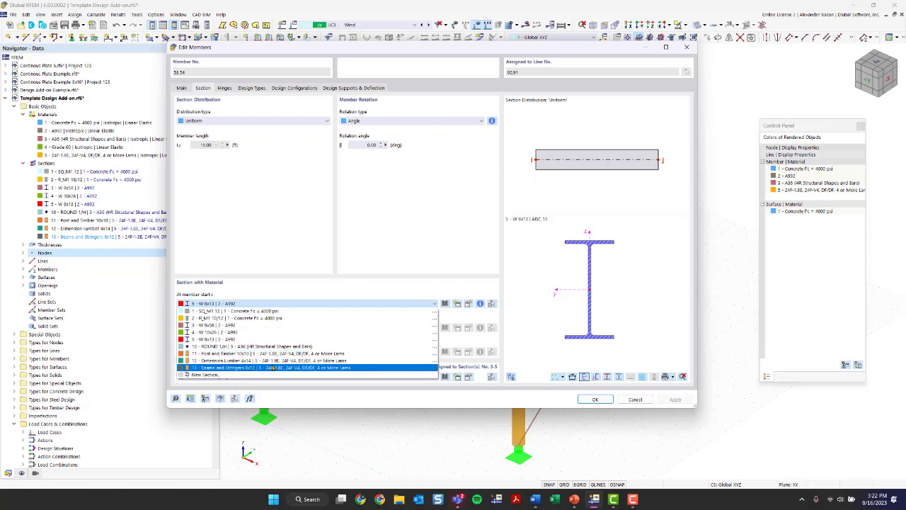
pyautogui.click(273, 368)
pyautogui.click(596, 400)
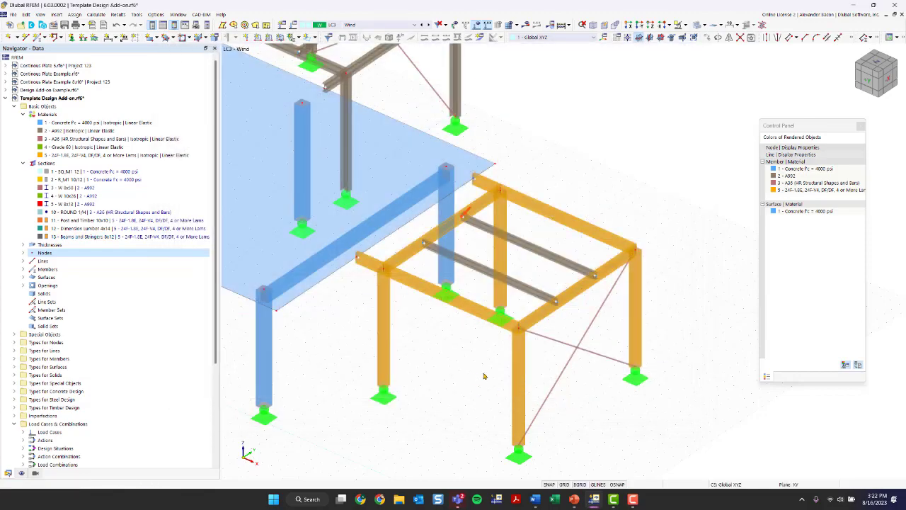
# - Color the rendered members by section instead of by material
pyautogui.scroll(-3, 484, 376)
pyautogui.keyDown('ctrl'); pyautogui.moveTo(484, 376); pyautogui.dragTo(514, 262, button='middle'); pyautogui.keyUp('ctrl')
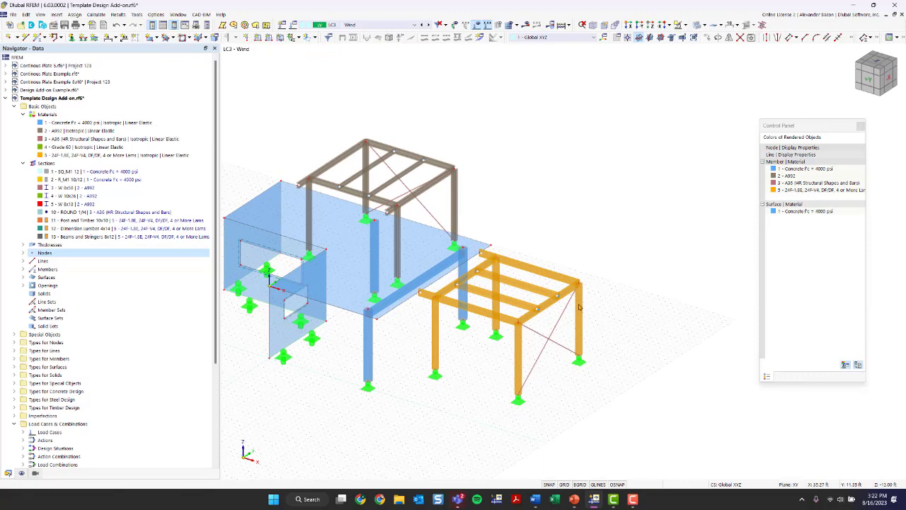
pyautogui.click(21, 474)
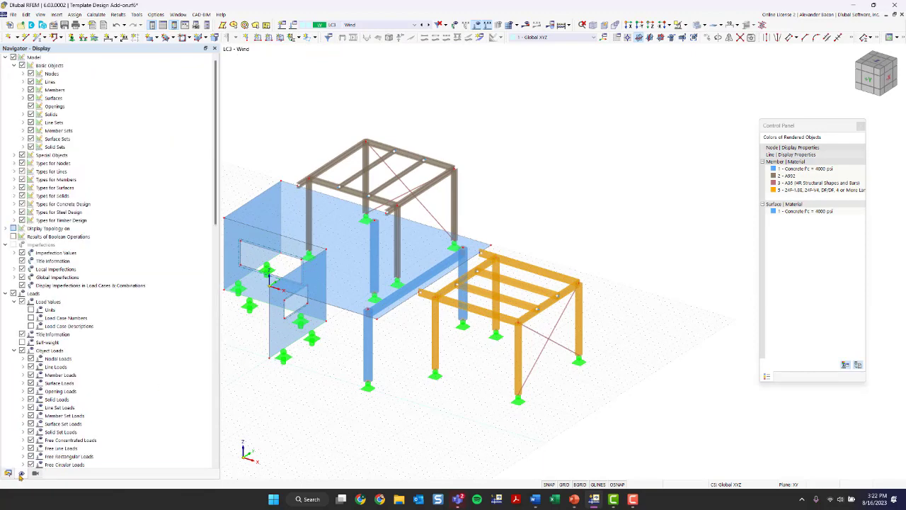
pyautogui.scroll(-15, 124, 365)
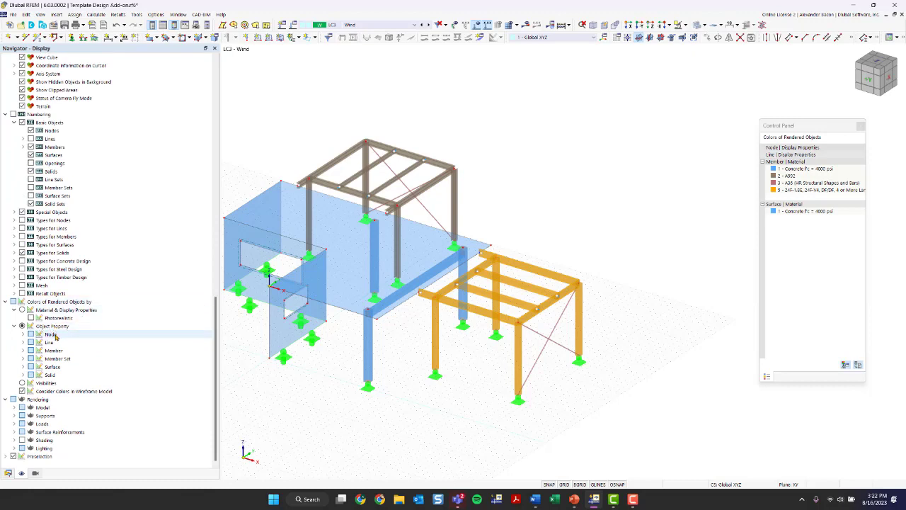
pyautogui.click(24, 350)
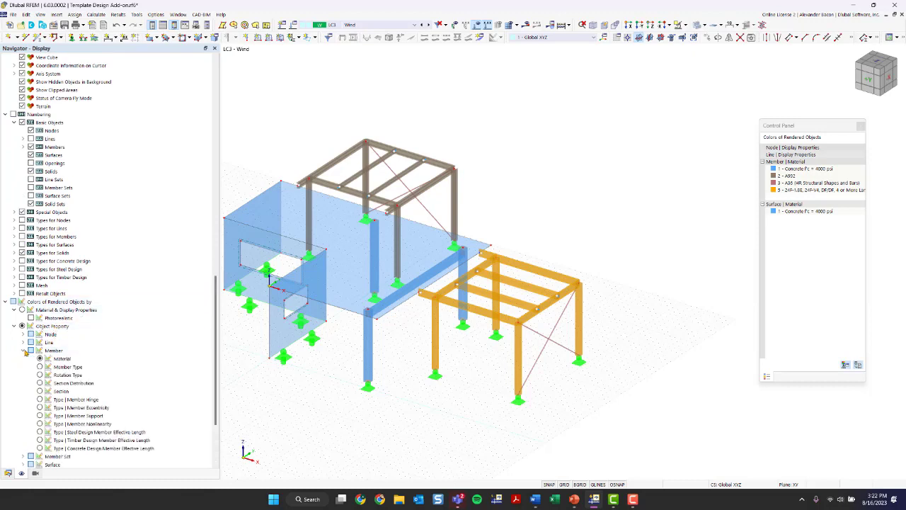
pyautogui.click(39, 391)
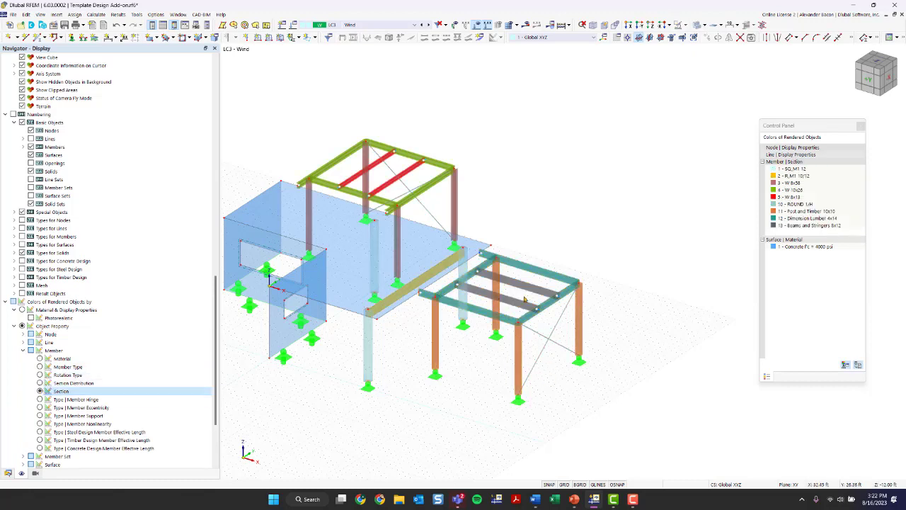
# - Examine the section colors on the timber frame and open the color selection for Post and Timber 10x10 without changing it
pyautogui.scroll(5, 524, 299)
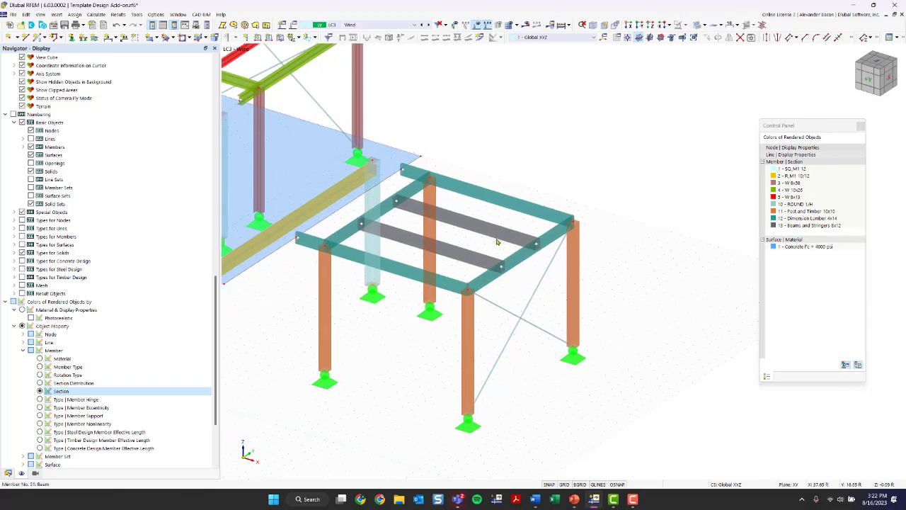
pyautogui.scroll(-3, 458, 315)
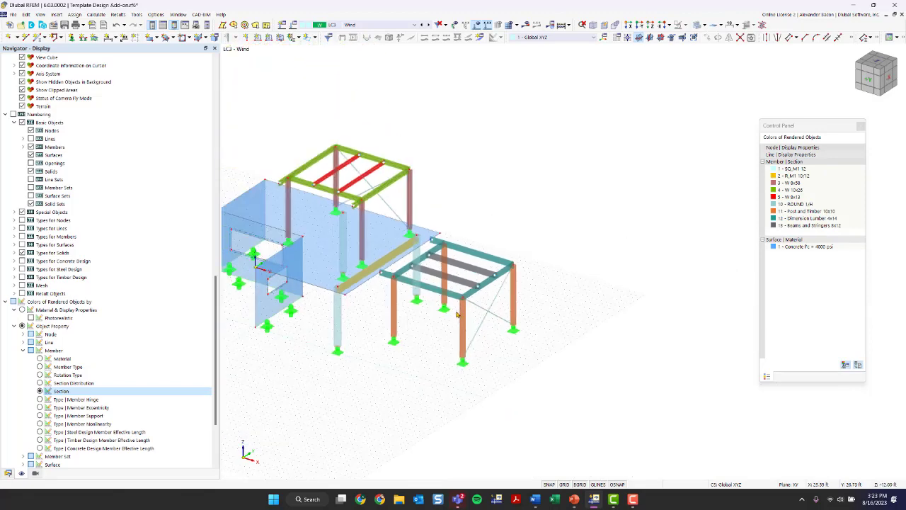
pyautogui.keyDown('ctrl'); pyautogui.moveTo(457, 314); pyautogui.dragTo(396, 348, button='middle'); pyautogui.keyUp('ctrl')
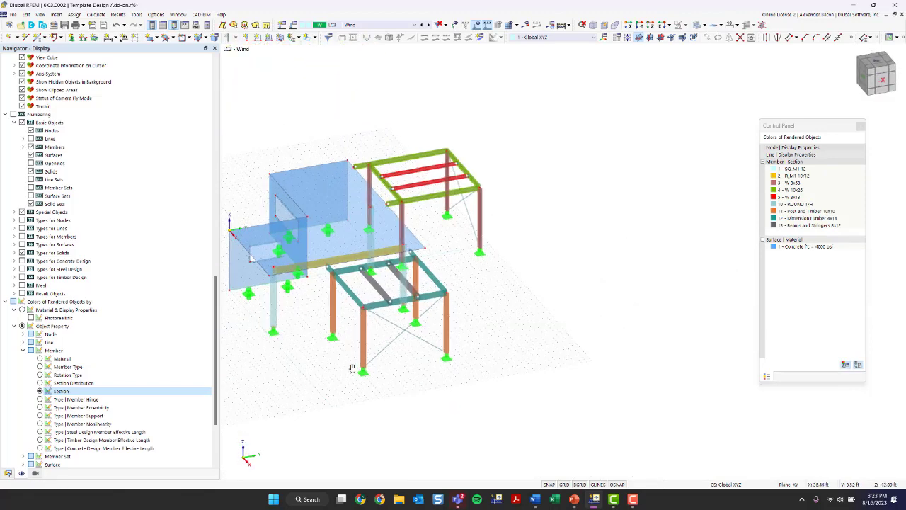
pyautogui.moveTo(352, 368); pyautogui.dragTo(383, 378, button='middle')
pyautogui.moveTo(761, 129); pyautogui.dragTo(730, 126)
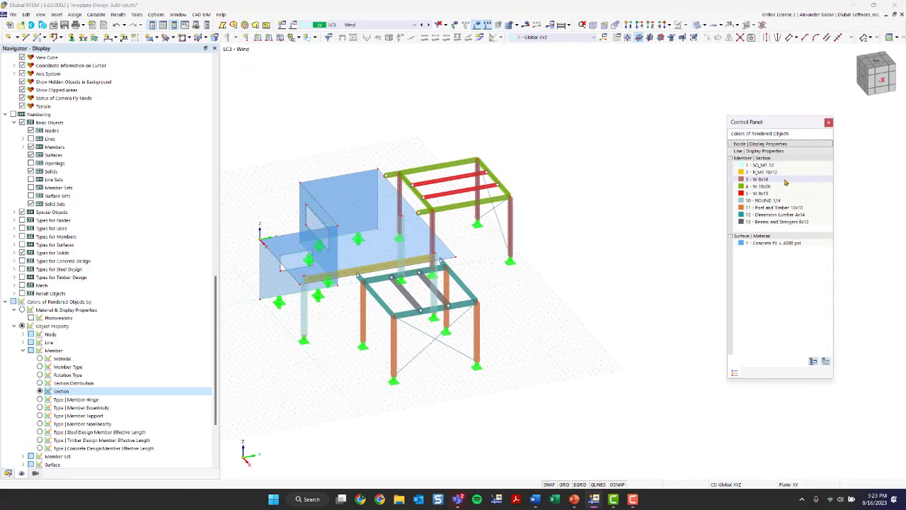
pyautogui.doubleClick(740, 208)
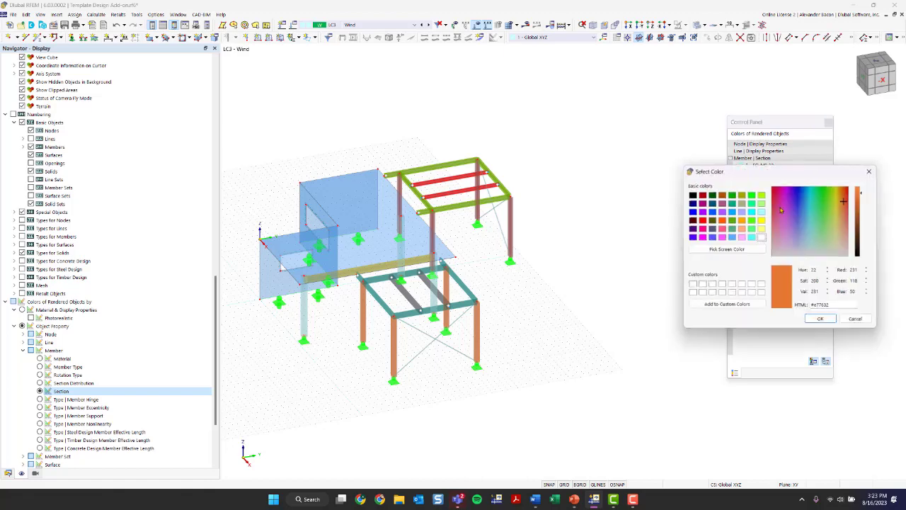
pyautogui.click(873, 171)
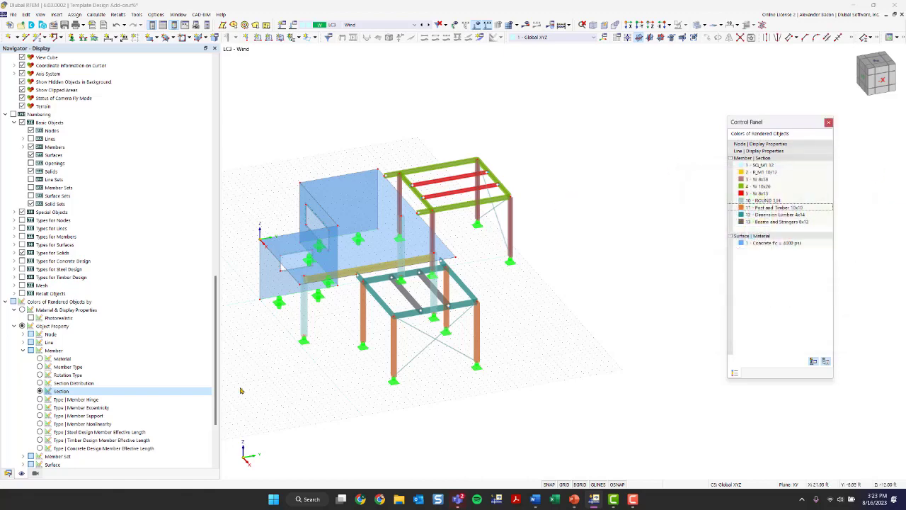
# - Delete load case LC3 Wind together with its wind action and accept the load case changes
pyautogui.click(9, 473)
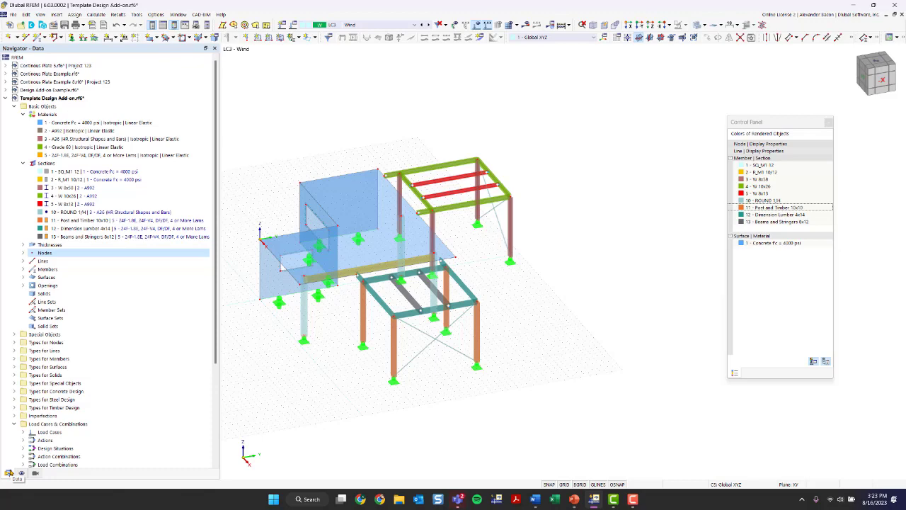
pyautogui.click(347, 25)
pyautogui.click(344, 24)
pyautogui.click(286, 26)
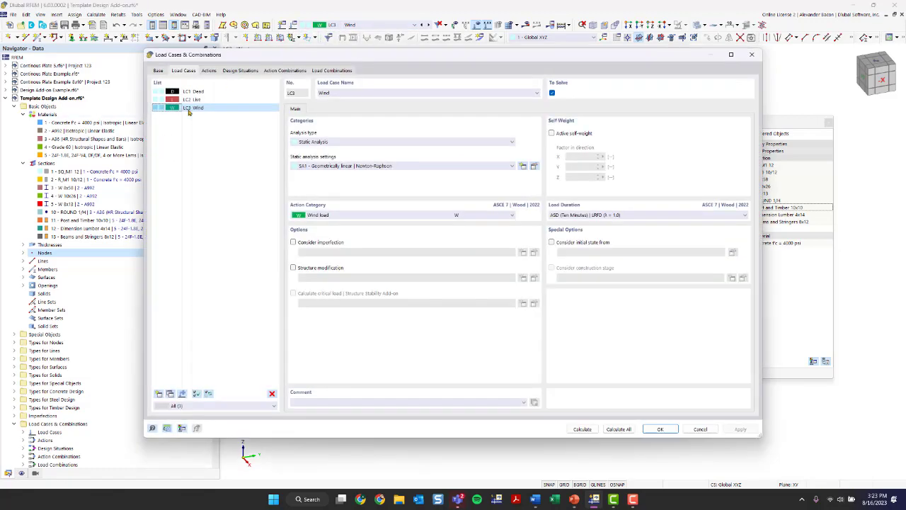
pyautogui.click(271, 393)
pyautogui.click(460, 275)
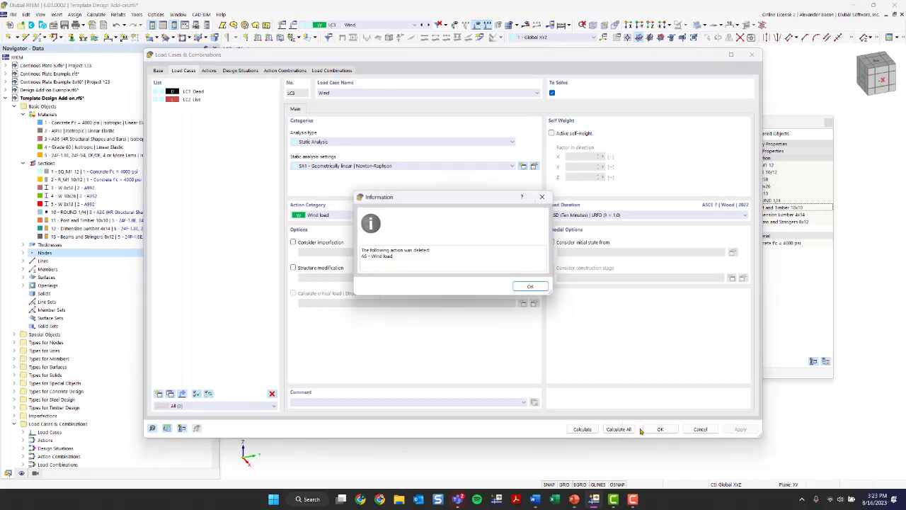
pyautogui.click(529, 284)
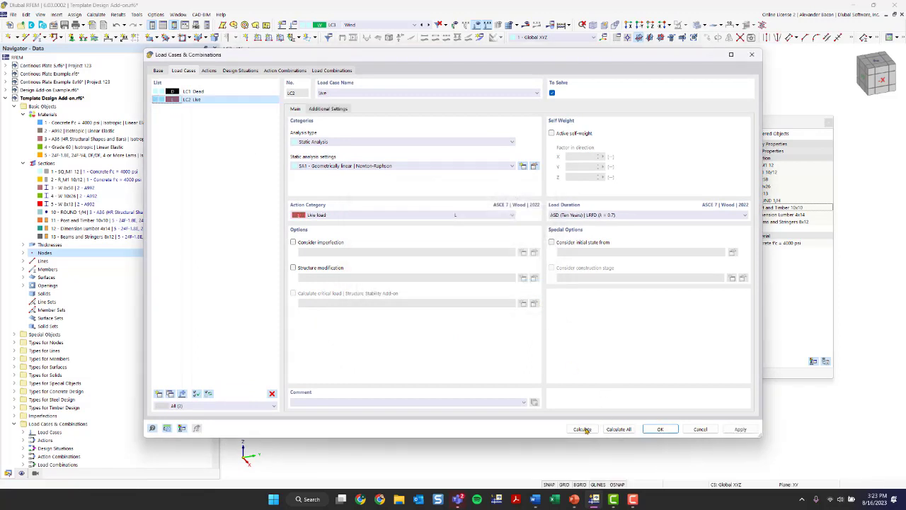
pyautogui.click(658, 429)
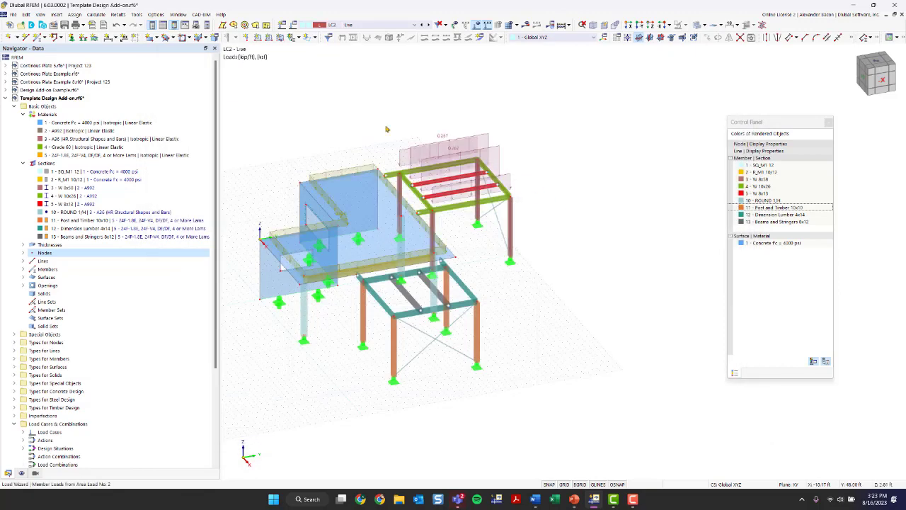
# - Narrow the data navigator and make LC1 Dead the active load case
pyautogui.moveTo(505, 299); pyautogui.dragTo(547, 307, button='middle')
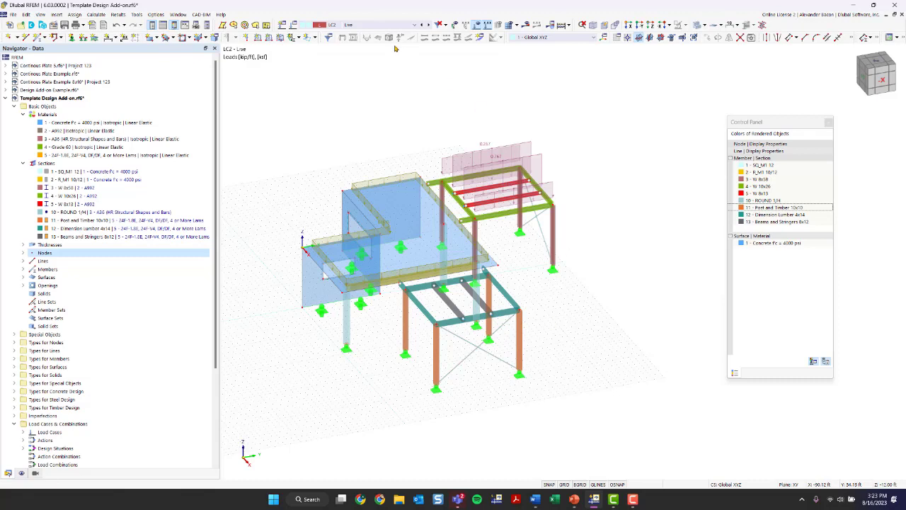
pyautogui.click(359, 25)
pyautogui.click(360, 32)
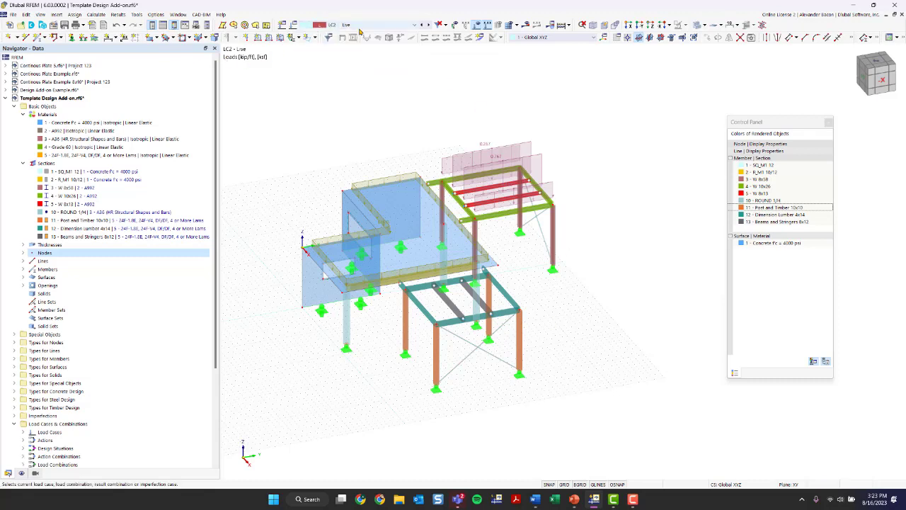
pyautogui.moveTo(221, 103); pyautogui.dragTo(179, 103)
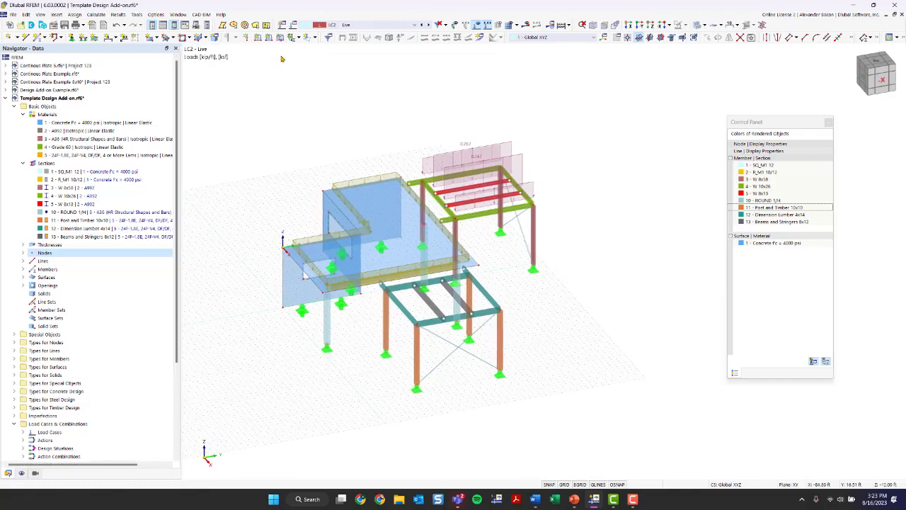
pyautogui.click(354, 26)
pyautogui.click(349, 32)
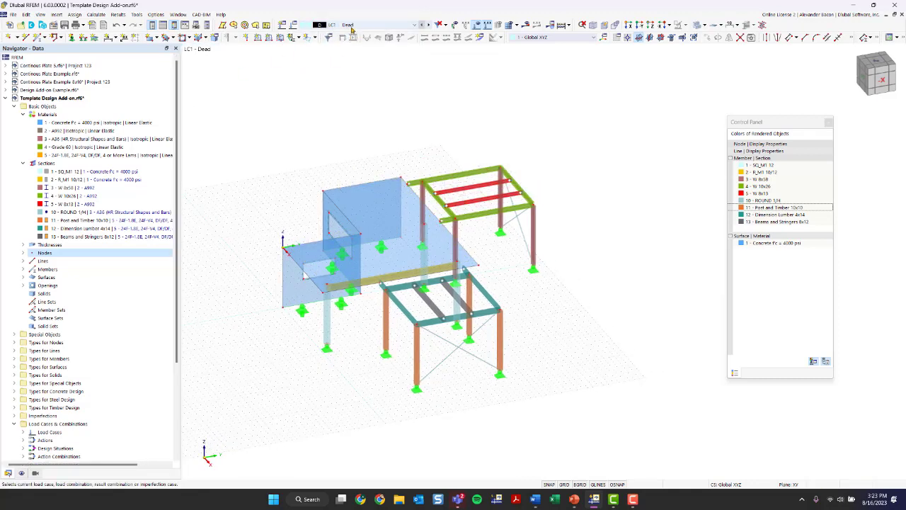
# - Check the self-weight settings of load cases LC1 Dead and LC2 Live, keeping self-weight active for Dead only
pyautogui.click(330, 25)
pyautogui.click(205, 99)
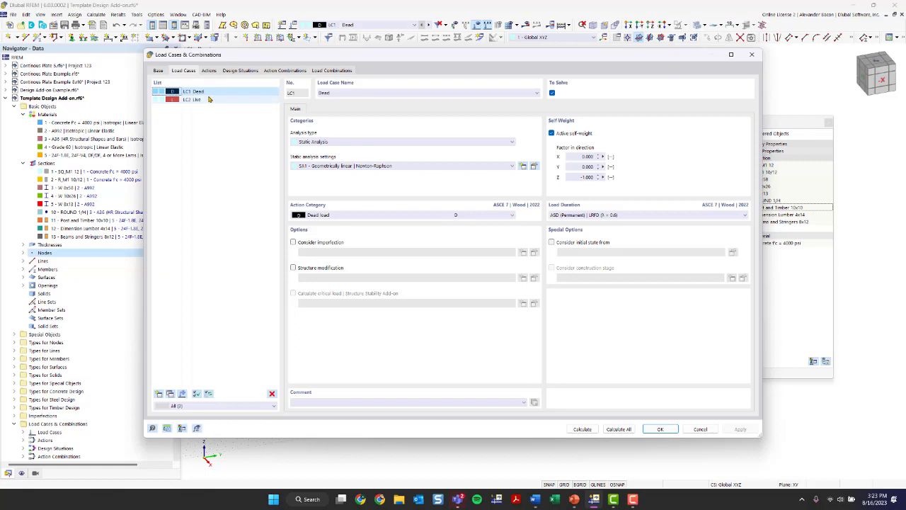
pyautogui.click(198, 92)
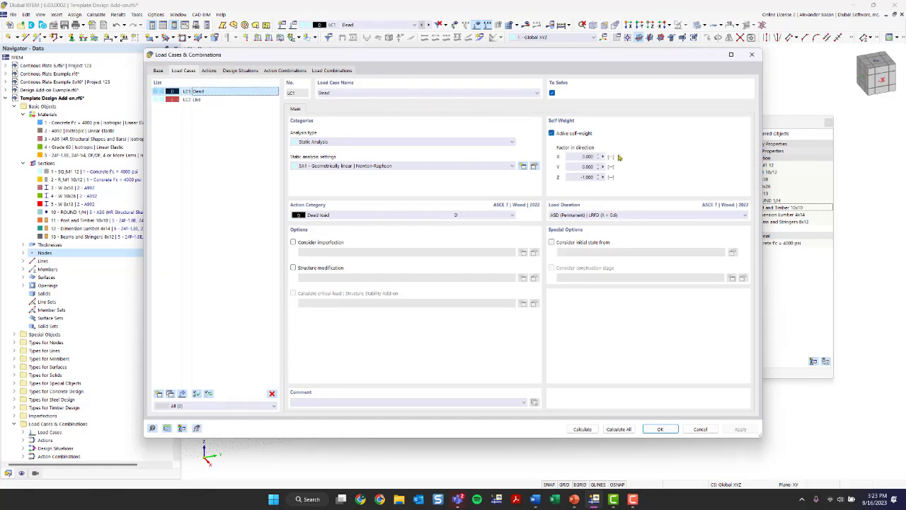
pyautogui.moveTo(559, 64); pyautogui.dragTo(517, 79)
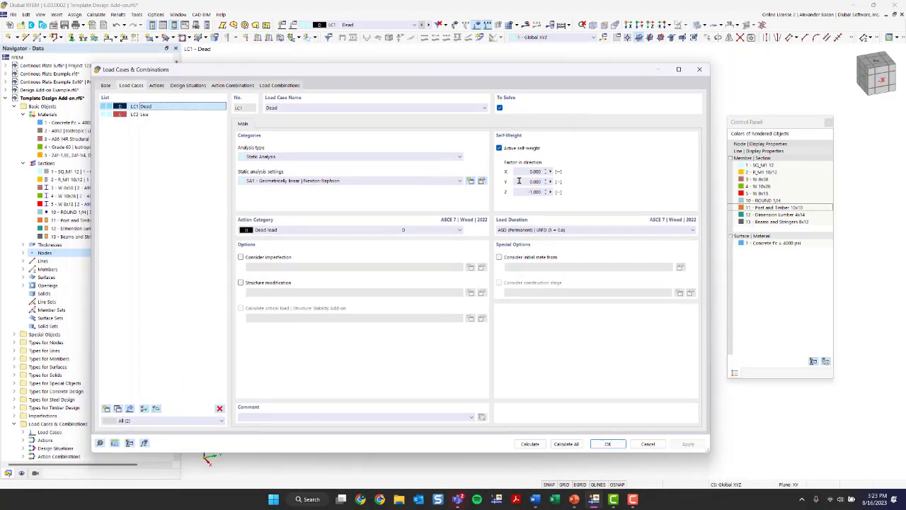
pyautogui.click(503, 149)
pyautogui.click(502, 149)
pyautogui.click(151, 114)
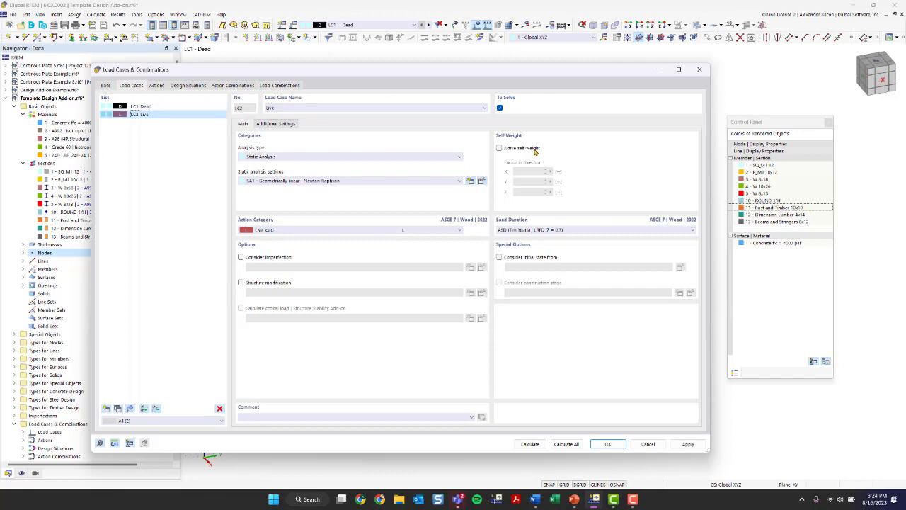
pyautogui.click(608, 443)
# - Show the LC2 Live loads and review the settings of the slab's uniform surface load
pyautogui.click(331, 27)
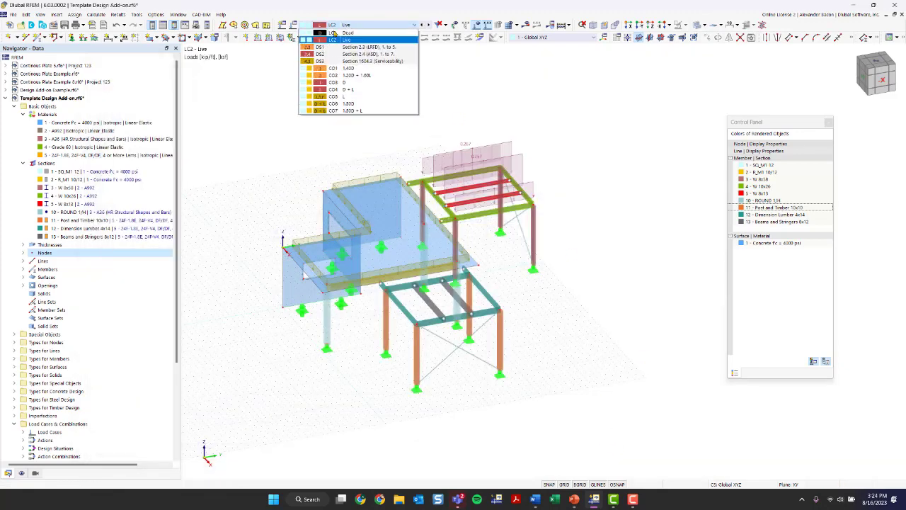
pyautogui.click(341, 39)
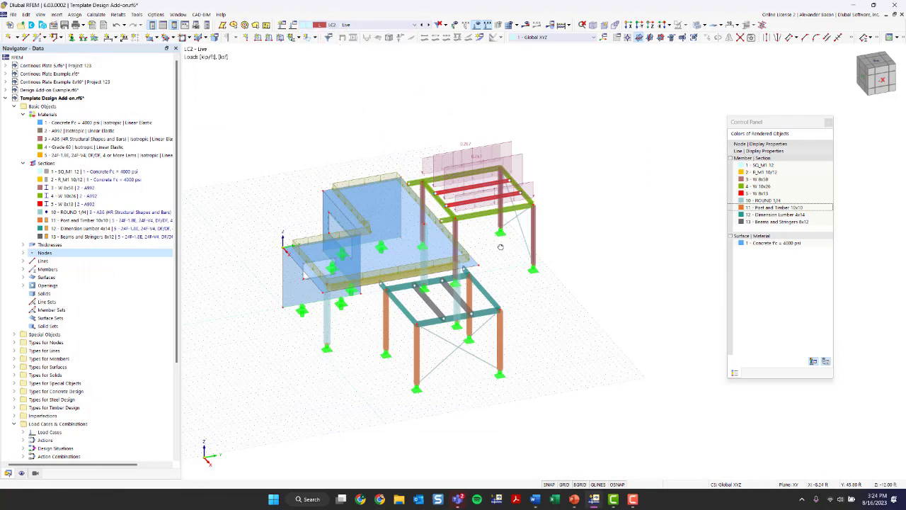
pyautogui.keyDown('ctrl'); pyautogui.moveTo(501, 247); pyautogui.dragTo(406, 245, button='middle'); pyautogui.keyUp('ctrl')
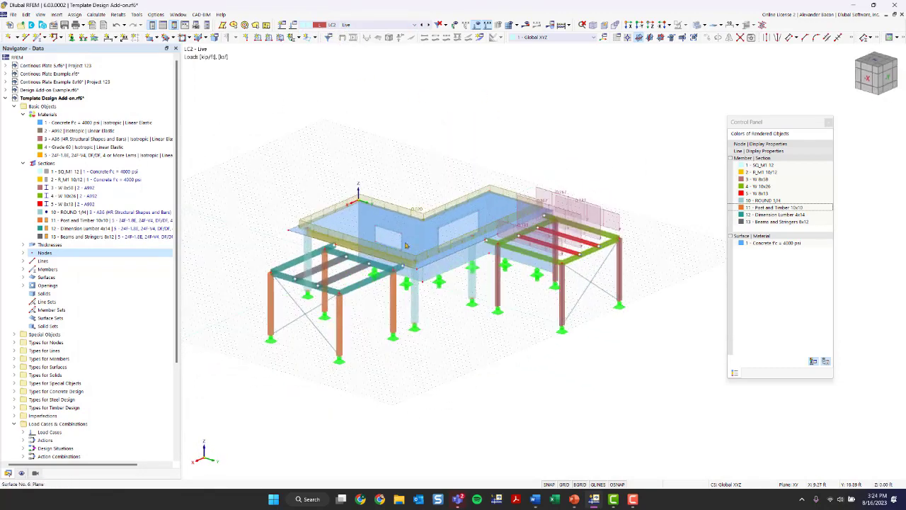
pyautogui.scroll(5, 406, 245)
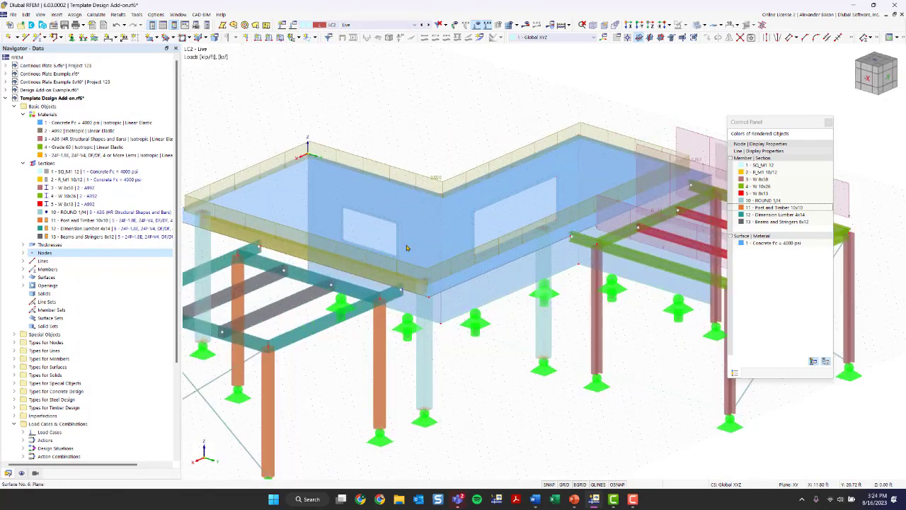
pyautogui.doubleClick(436, 181)
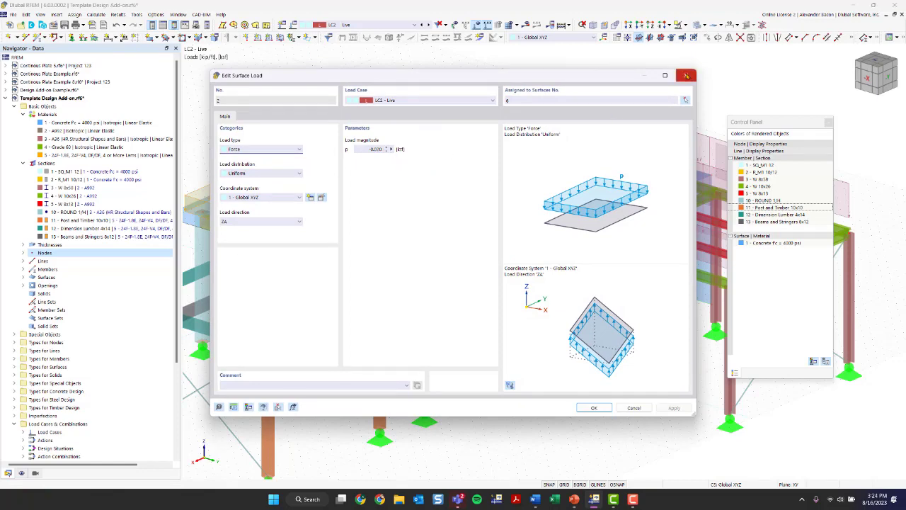
pyautogui.click(685, 99)
# - Review the main settings and boundary corner nodes of the load wizard that generates the steel frame's LC2 Live member loads
pyautogui.keyDown('ctrl'); pyautogui.moveTo(485, 93); pyautogui.dragTo(463, 139, button='middle'); pyautogui.keyUp('ctrl')
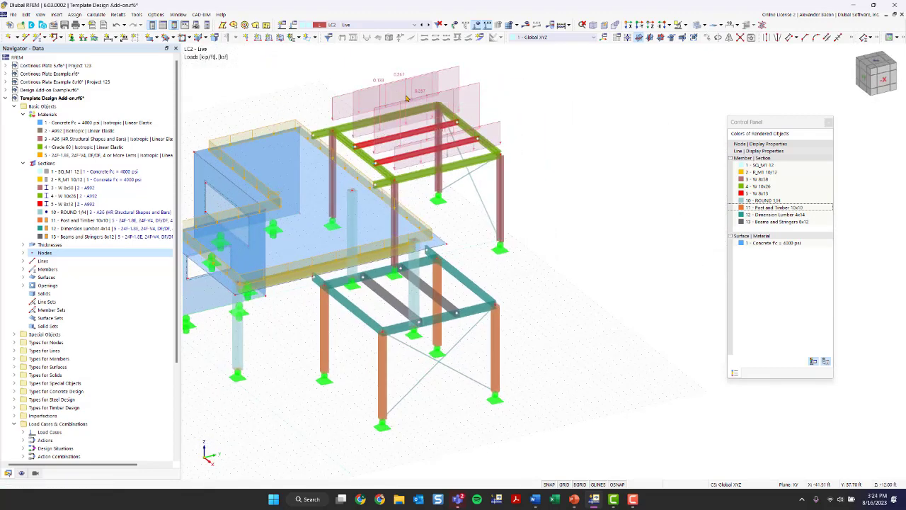
pyautogui.scroll(3, 522, 92)
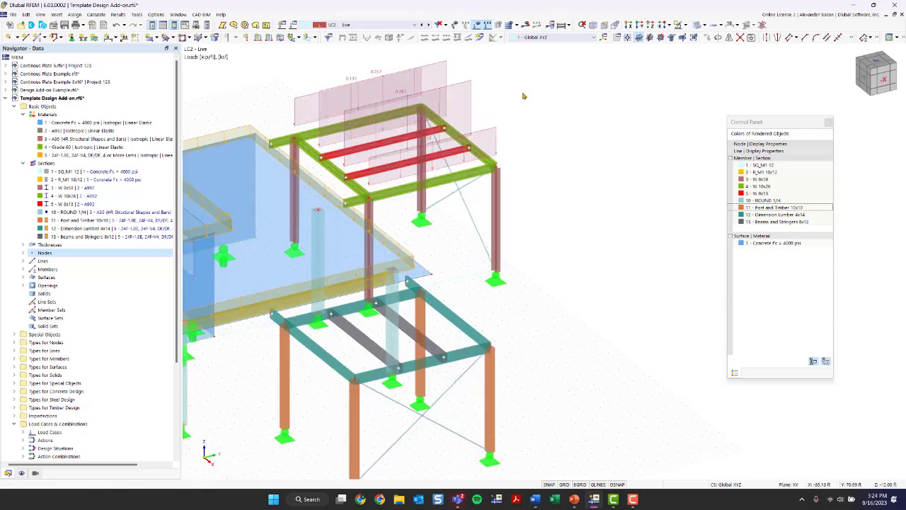
pyautogui.keyDown('ctrl'); pyautogui.moveTo(516, 105); pyautogui.dragTo(690, 201, button='middle'); pyautogui.keyUp('ctrl')
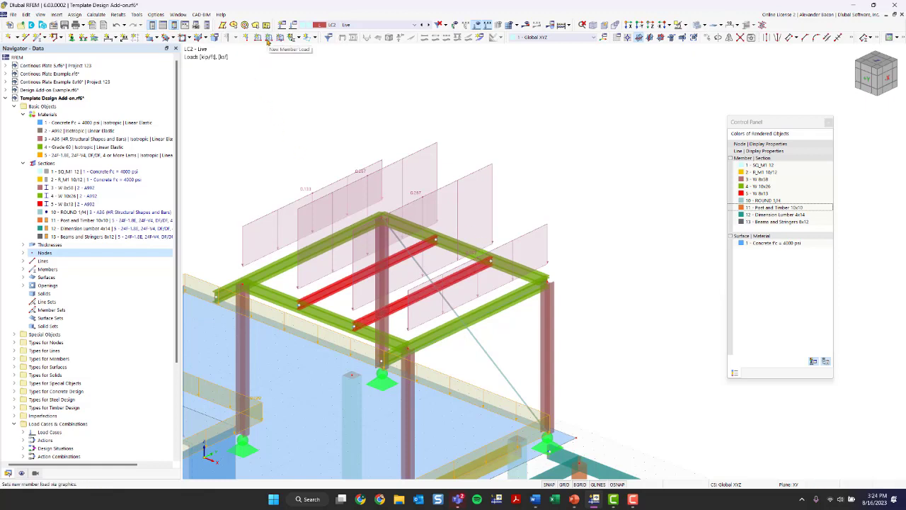
pyautogui.doubleClick(364, 175)
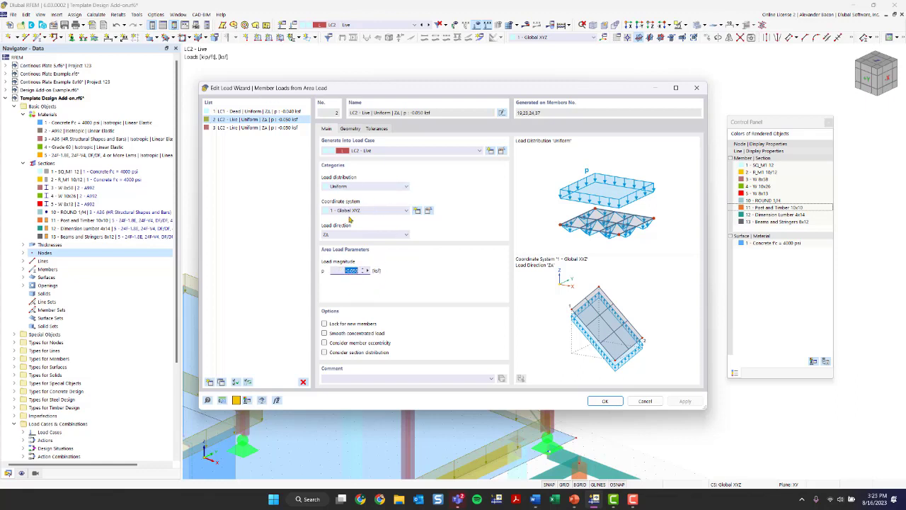
pyautogui.click(349, 187)
pyautogui.click(349, 189)
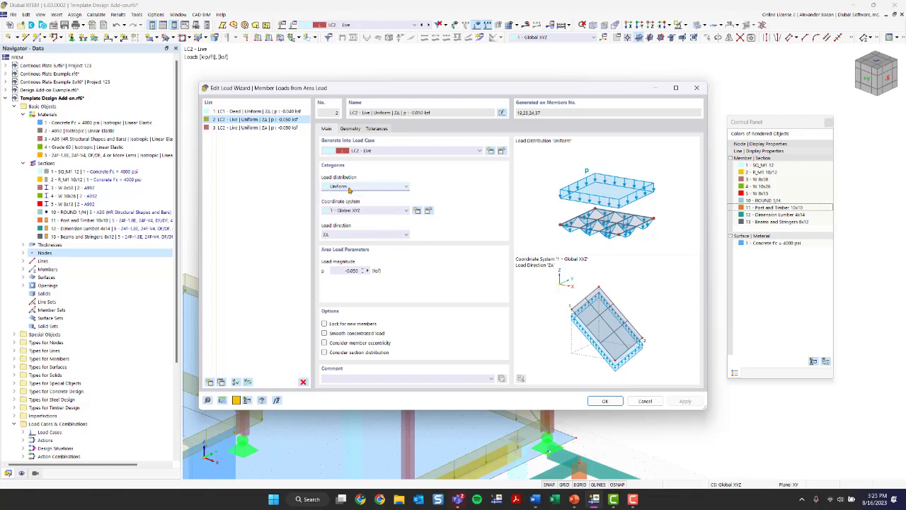
pyautogui.click(349, 234)
pyautogui.click(350, 234)
pyautogui.click(361, 129)
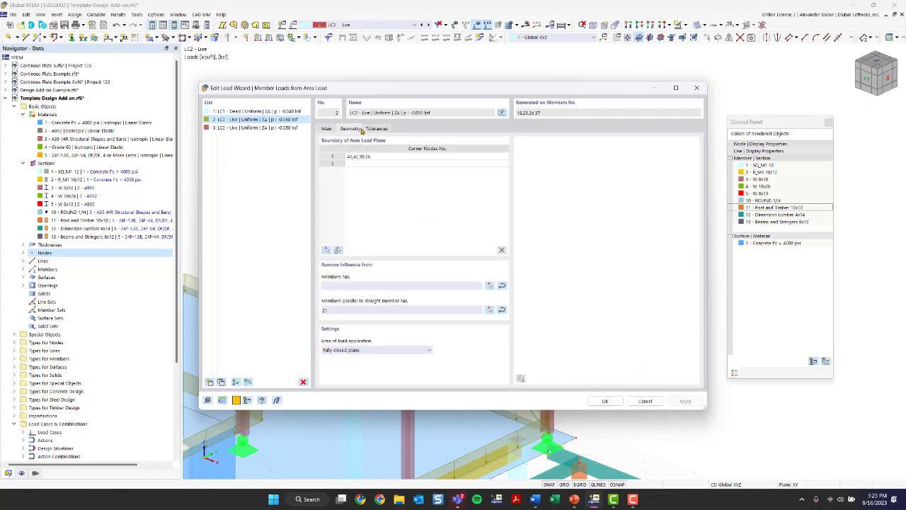
pyautogui.click(386, 160)
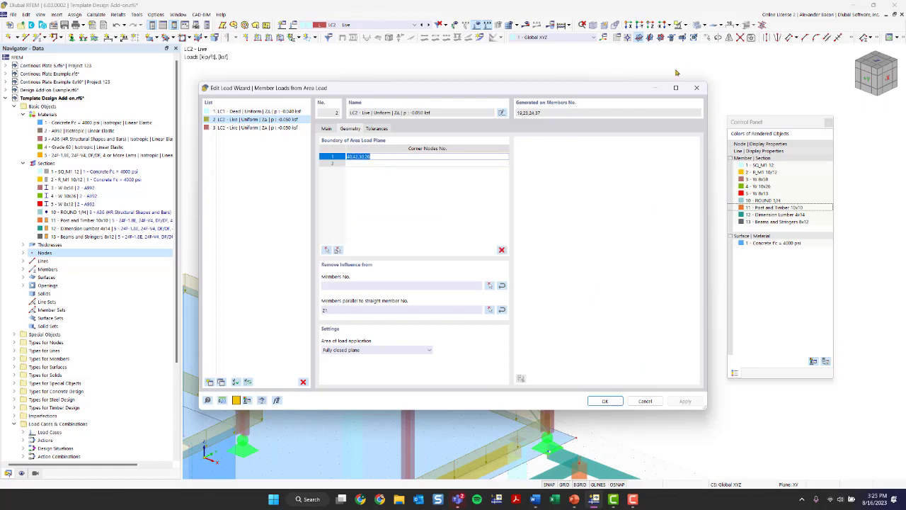
pyautogui.click(698, 89)
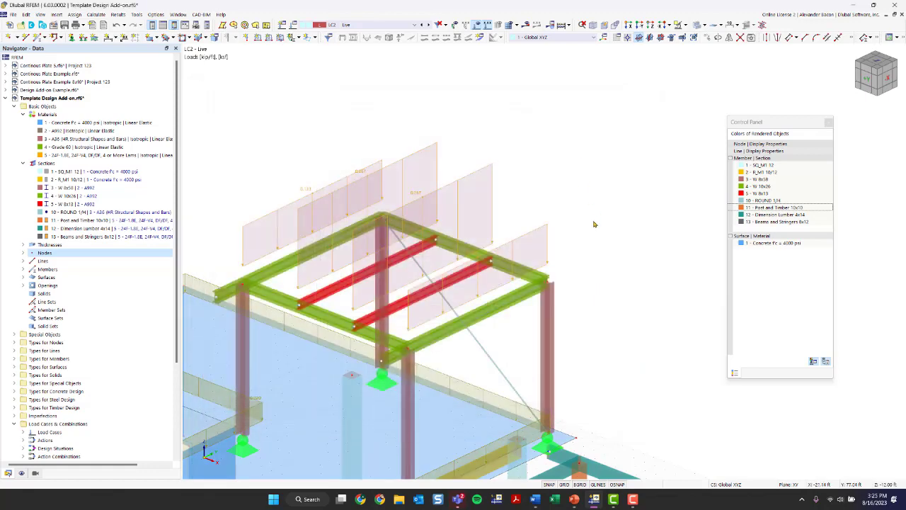
# - Show the steel frame's live load as a single area load, and return it to the separate display of generated member loads
pyautogui.scroll(-2, 572, 253)
pyautogui.scroll(2, 572, 252)
pyautogui.rightClick(374, 161)
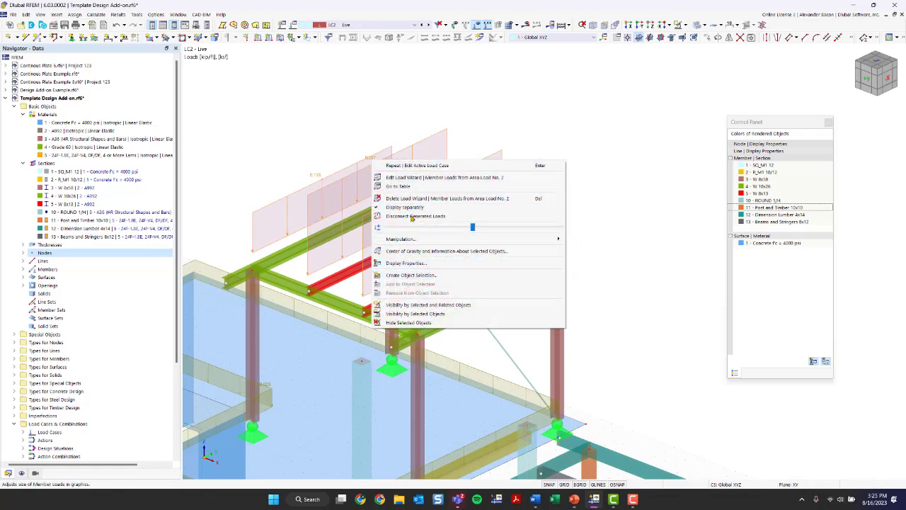
pyautogui.click(405, 207)
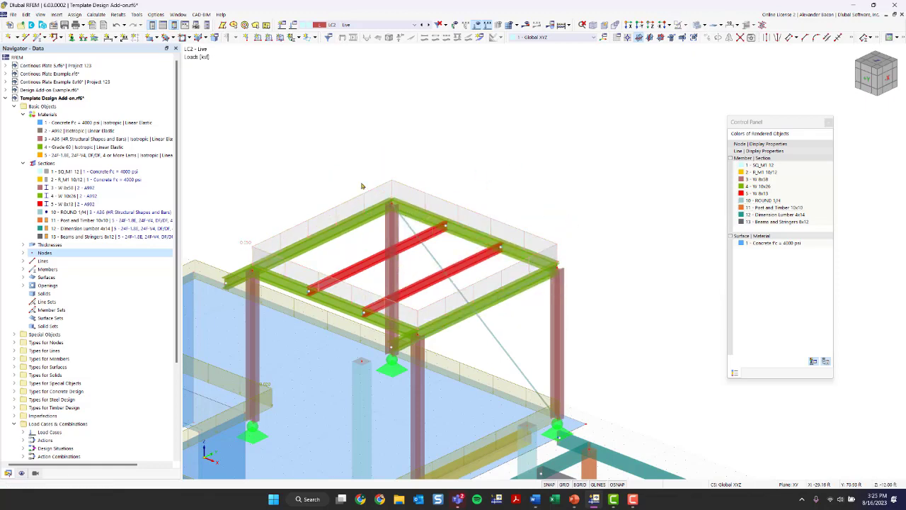
pyautogui.moveTo(247, 247)
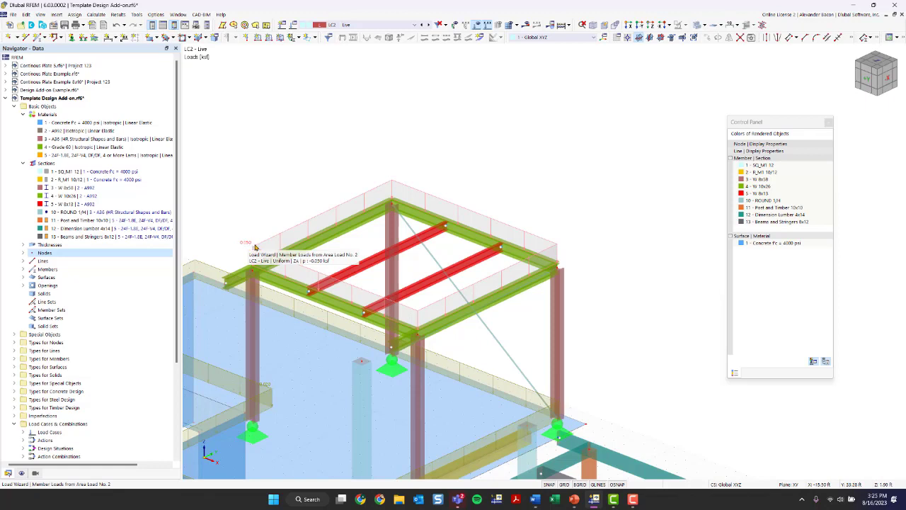
pyautogui.rightClick(255, 248)
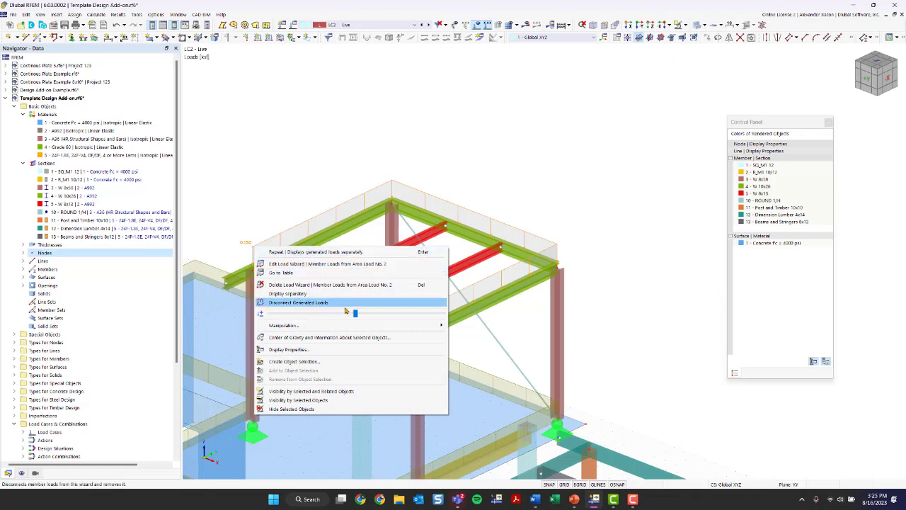
pyautogui.click(318, 296)
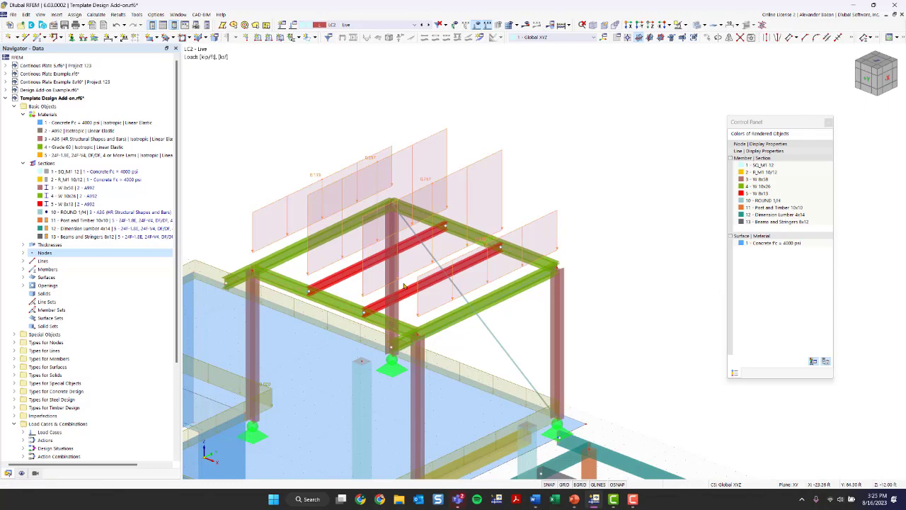
# - Create a new Member Loads from Area Load wizard in LC2 Live with a uniform ZA load of -0.050 ksf
pyautogui.scroll(-4, 497, 245)
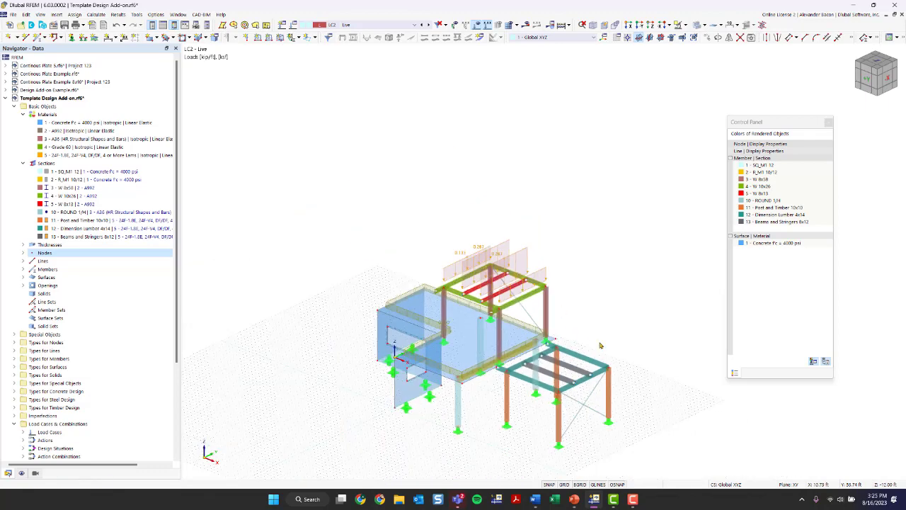
pyautogui.scroll(5, 601, 346)
pyautogui.scroll(4, 407, 320)
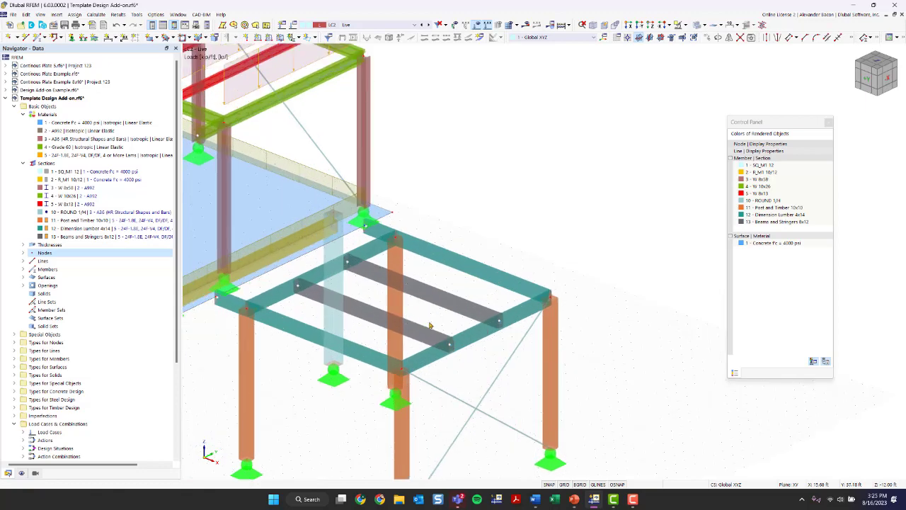
pyautogui.scroll(-2, 488, 368)
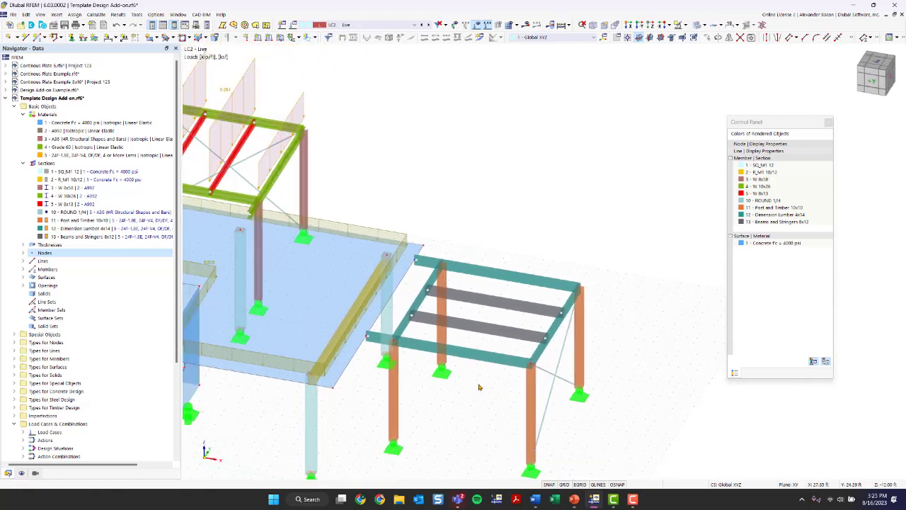
pyautogui.click(57, 15)
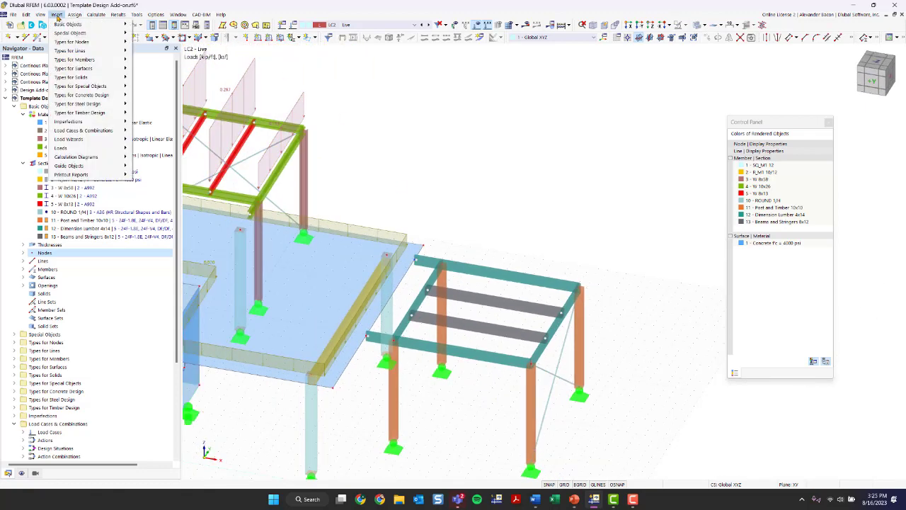
pyautogui.moveTo(70, 41)
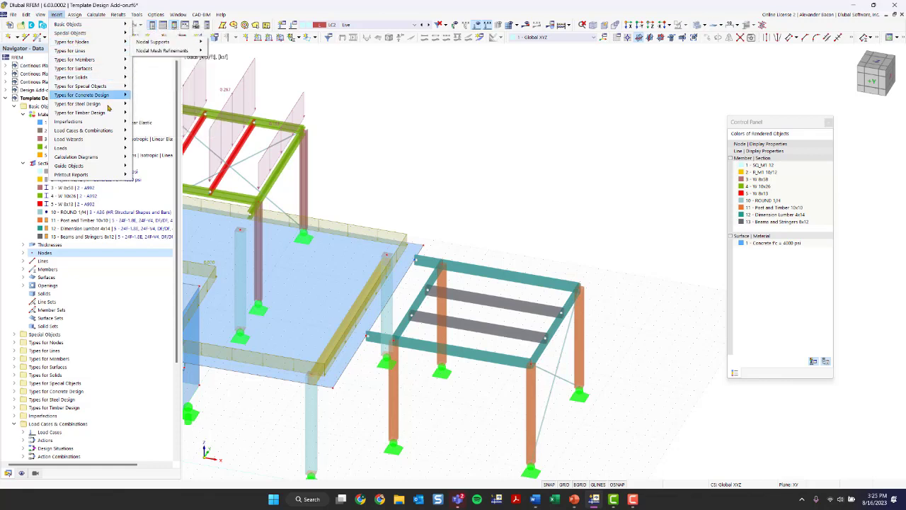
pyautogui.moveTo(102, 139)
pyautogui.moveTo(157, 142)
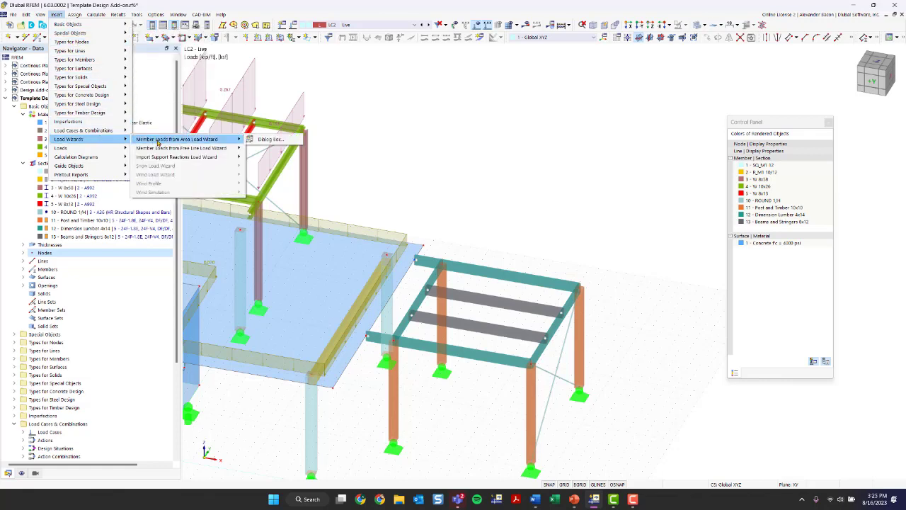
pyautogui.click(265, 140)
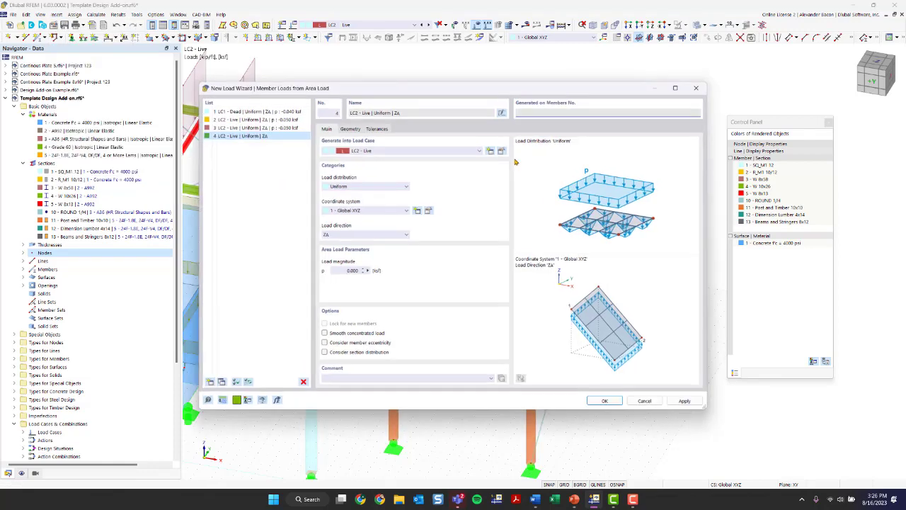
pyautogui.click(345, 270)
pyautogui.write('-')
# - Define the area load plane by the four corner nodes at the column tops of the timber frame
pyautogui.click(351, 130)
pyautogui.click(369, 155)
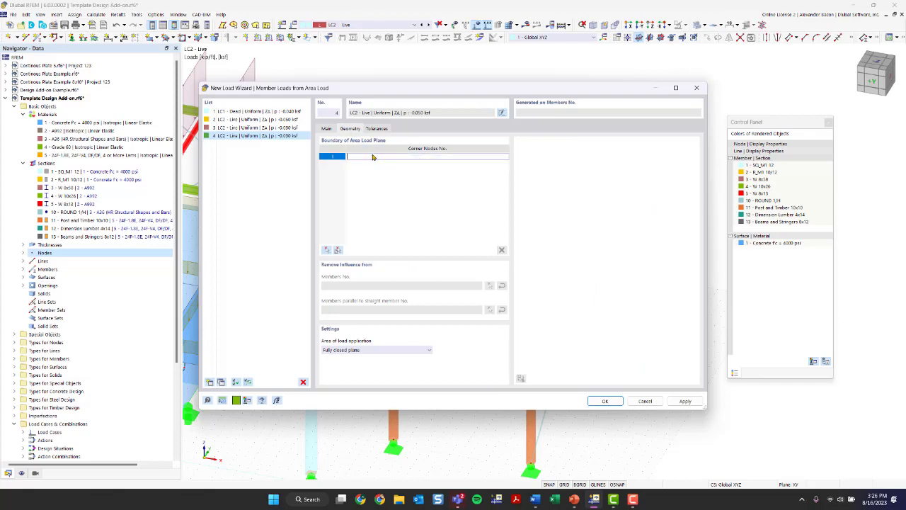
pyautogui.click(330, 130)
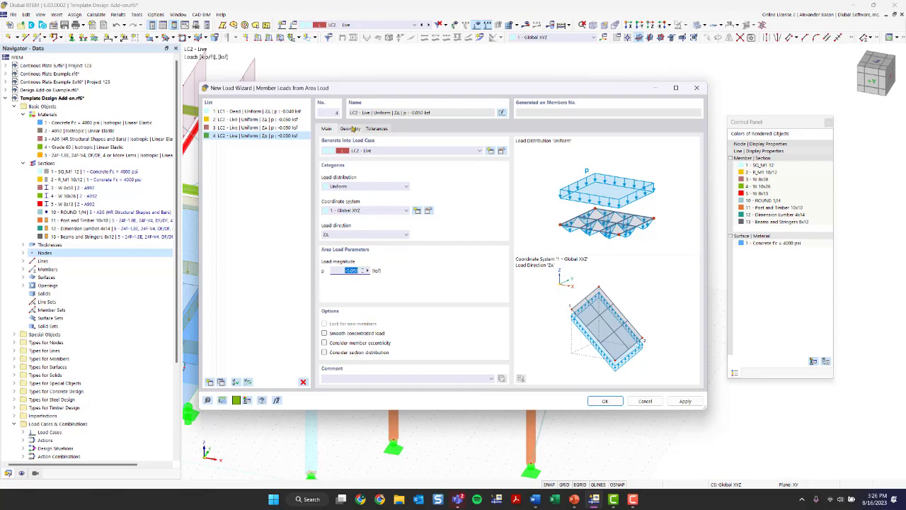
pyautogui.click(350, 129)
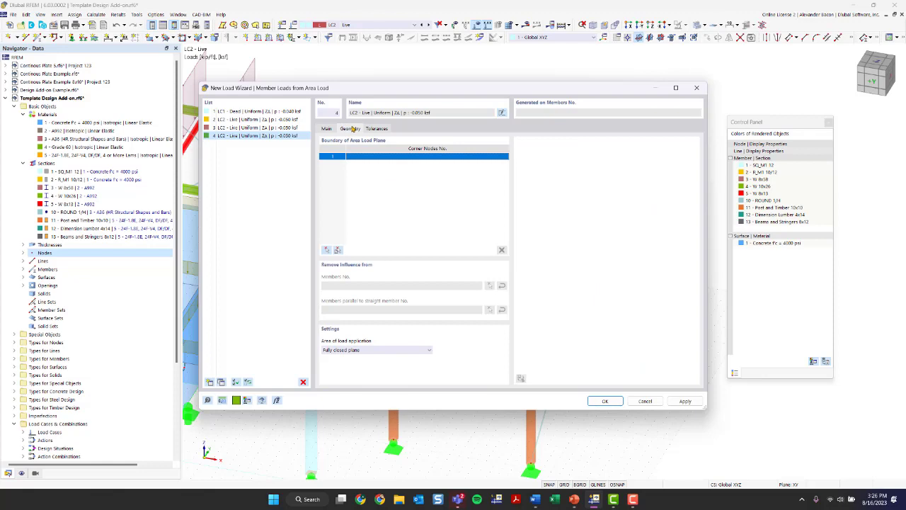
pyautogui.click(326, 250)
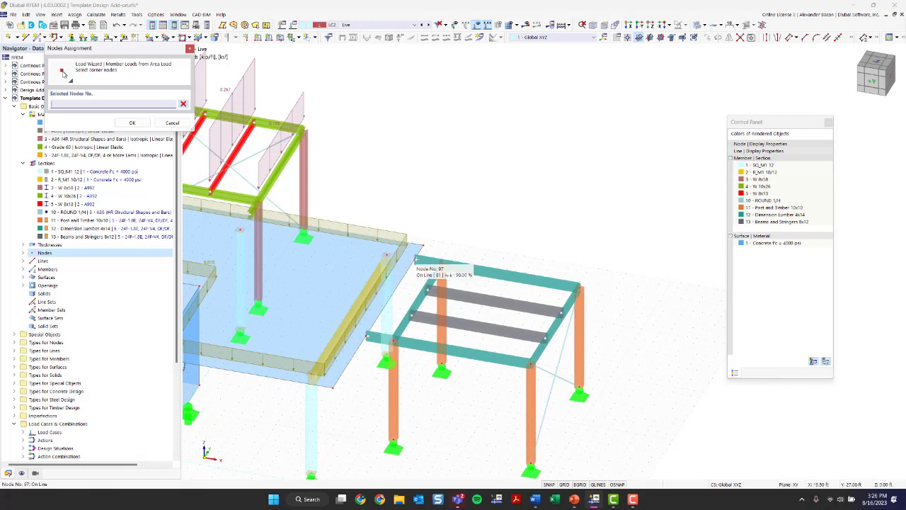
pyautogui.click(416, 262)
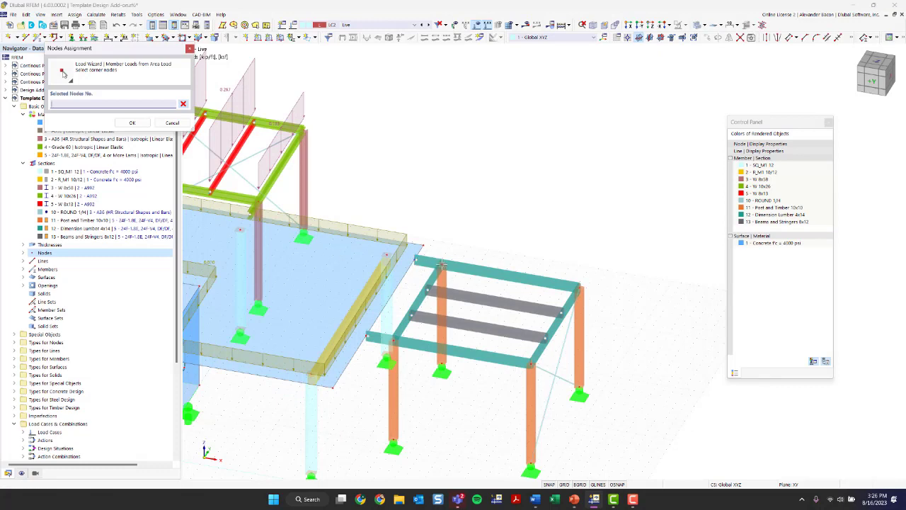
pyautogui.click(393, 342)
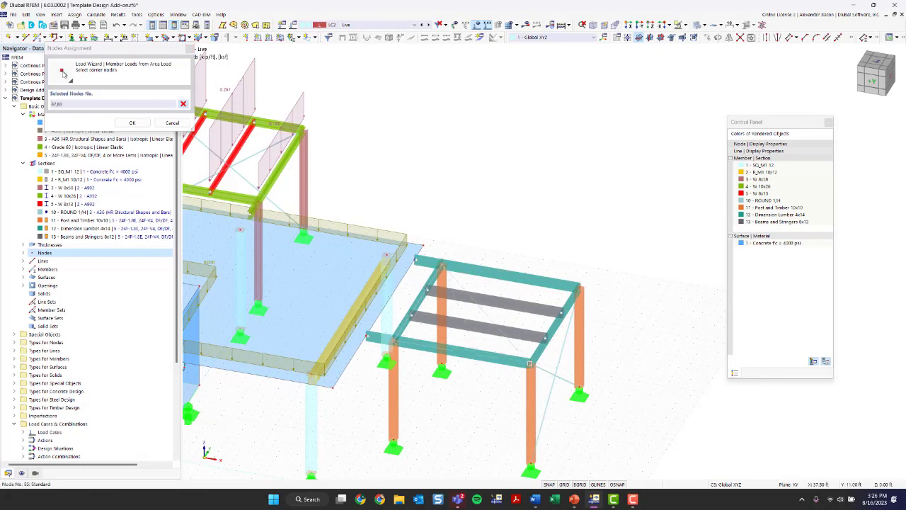
pyautogui.click(531, 364)
pyautogui.click(579, 287)
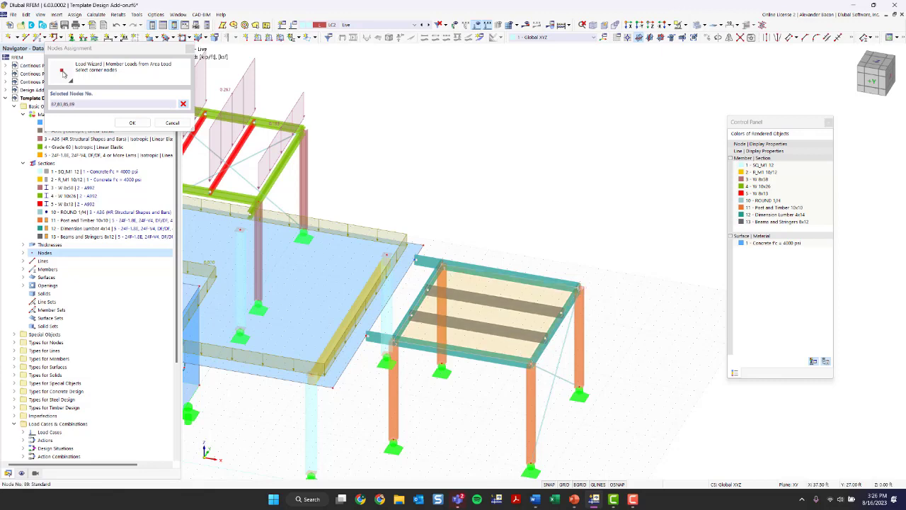
pyautogui.press('Return')
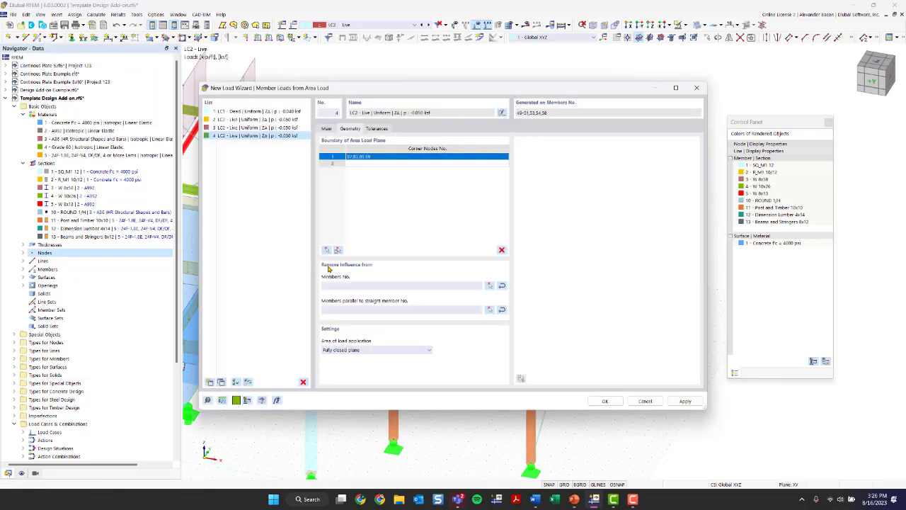
# - Remove the load influence from members parallel to the timber frame's outer end beam, member 51, and accept the load wizard
pyautogui.click(381, 288)
pyautogui.click(363, 312)
pyautogui.click(490, 311)
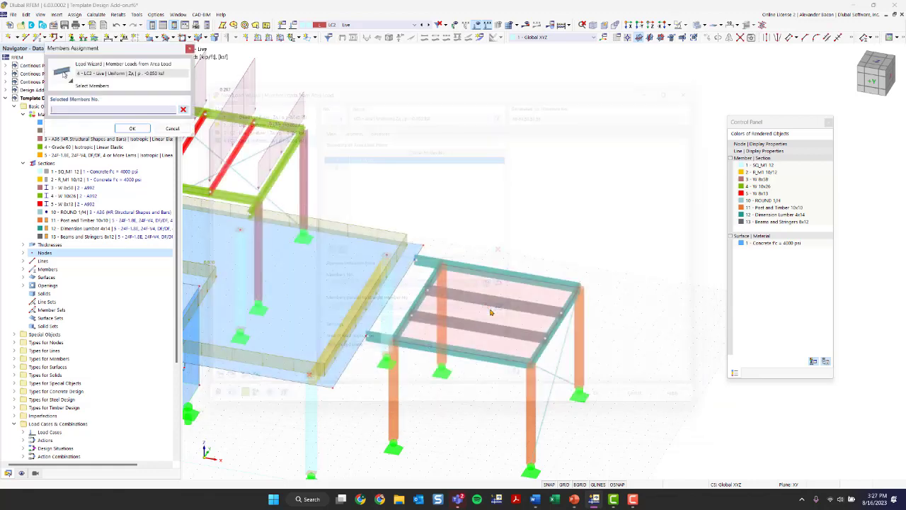
pyautogui.click(538, 349)
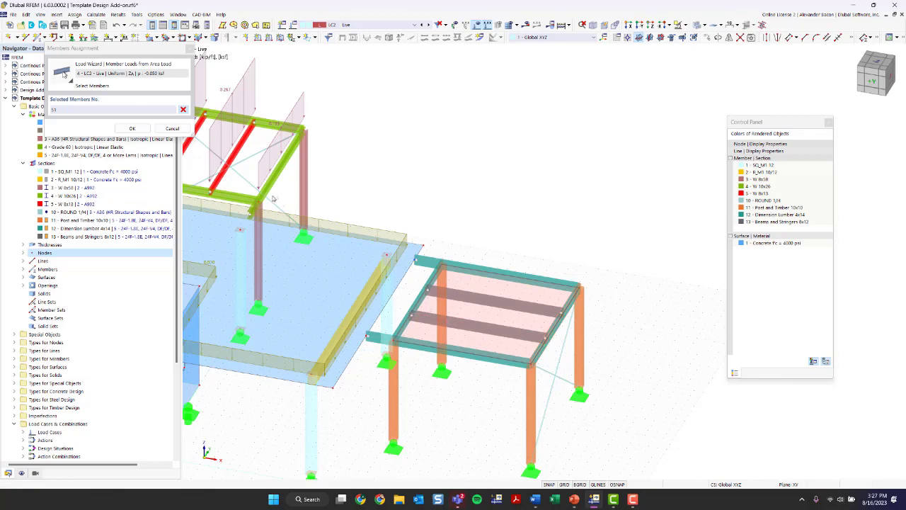
pyautogui.click(132, 130)
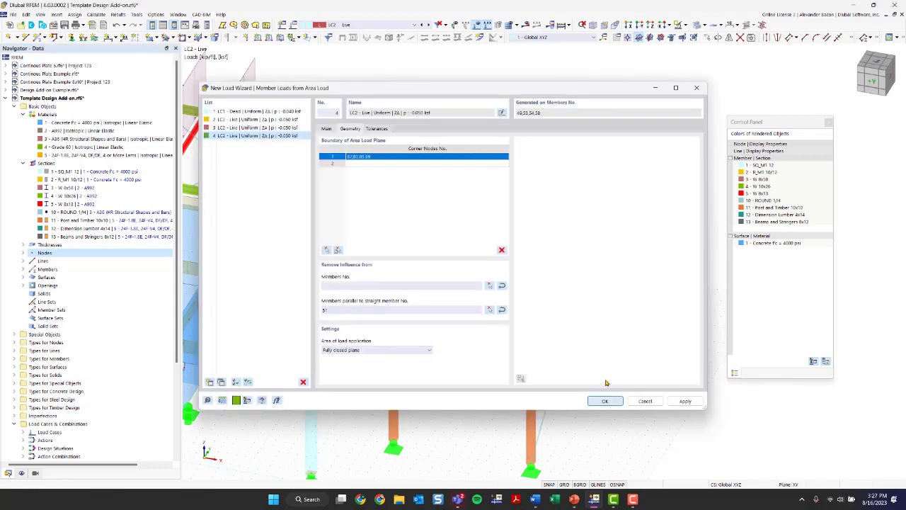
pyautogui.click(605, 400)
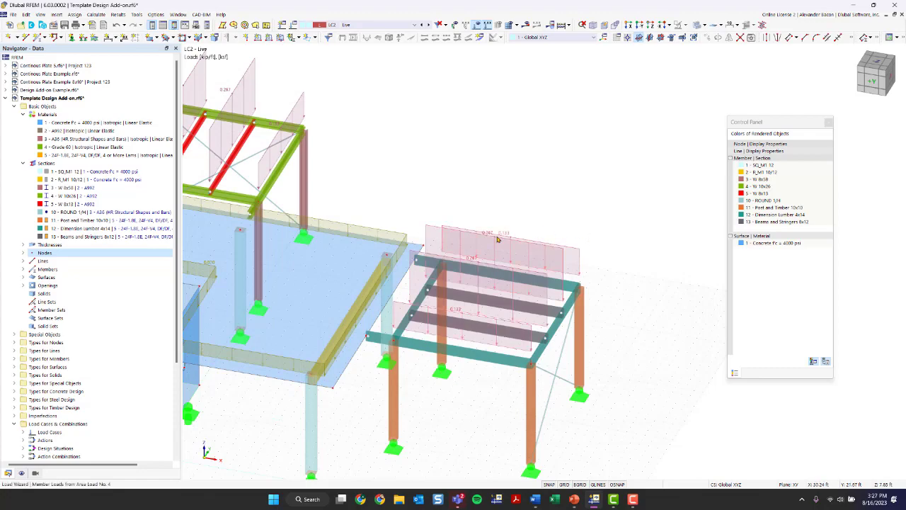
# - Create a new load case LC3 named Wind in -X with the Wind load action category
pyautogui.keyDown('ctrl'); pyautogui.moveTo(654, 336); pyautogui.dragTo(447, 390, button='middle'); pyautogui.keyUp('ctrl')
pyautogui.scroll(3, 447, 390)
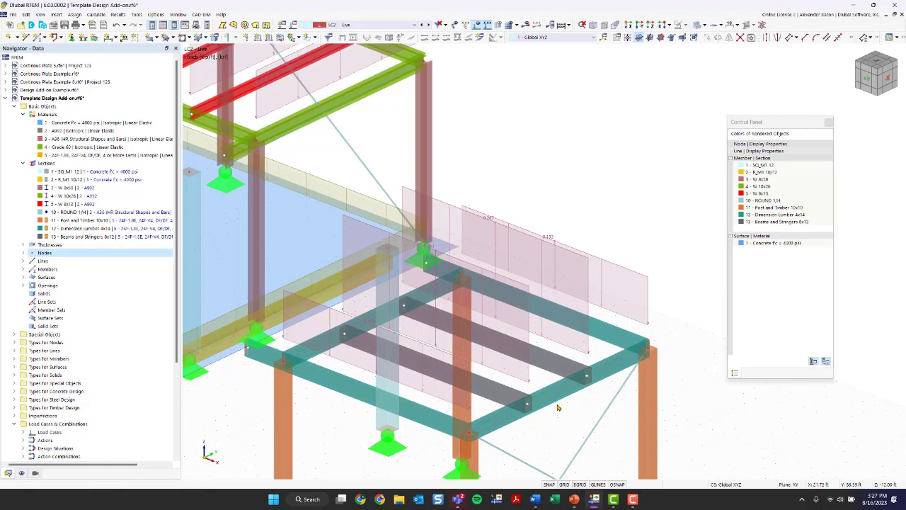
pyautogui.moveTo(559, 402)
pyautogui.scroll(-3, 373, 234)
pyautogui.moveTo(471, 201); pyautogui.dragTo(444, 232, button='middle')
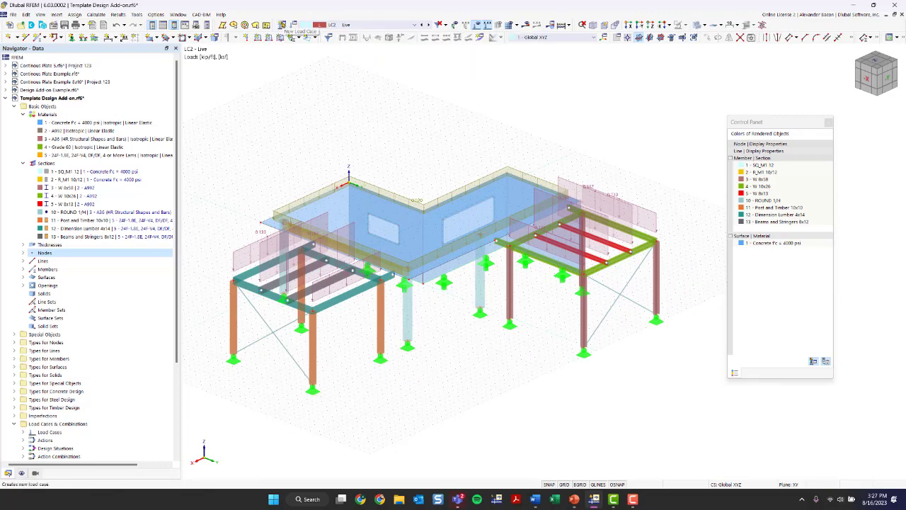
pyautogui.click(281, 24)
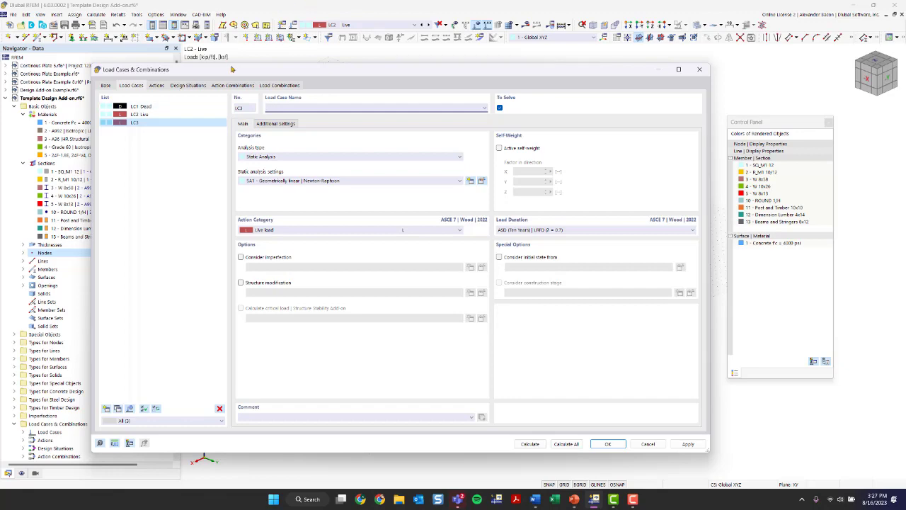
pyautogui.moveTo(234, 72); pyautogui.dragTo(301, 282)
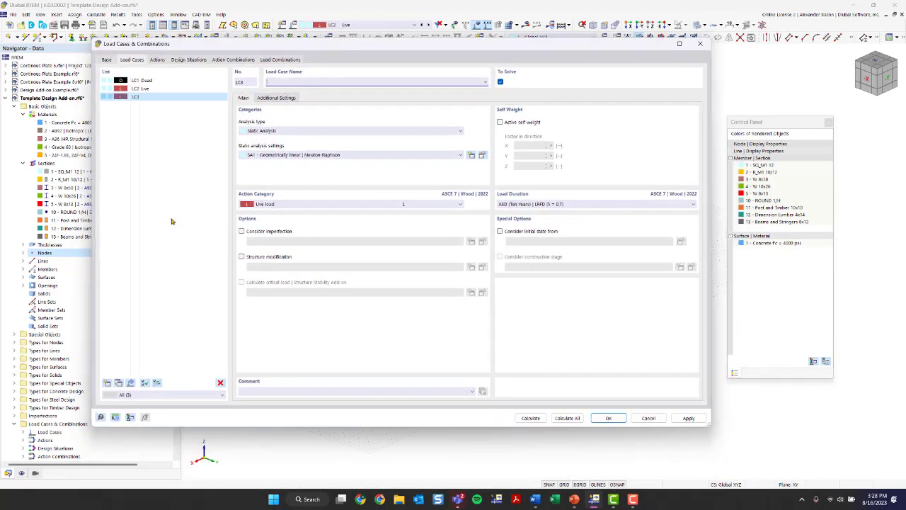
pyautogui.click(298, 79)
pyautogui.click(271, 205)
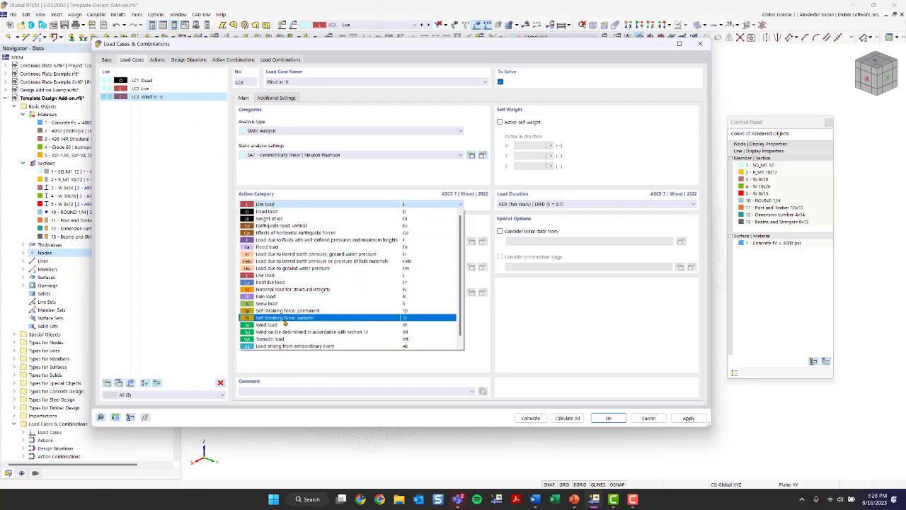
pyautogui.click(278, 325)
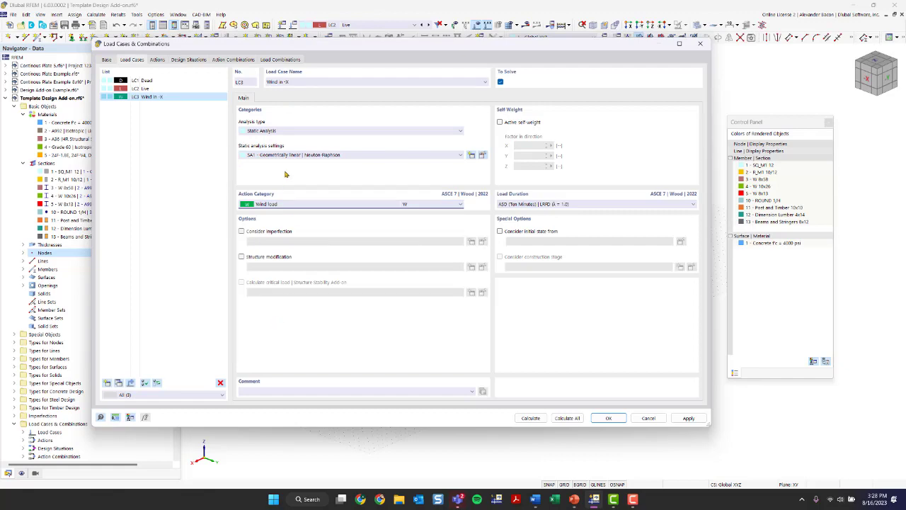
pyautogui.click(601, 417)
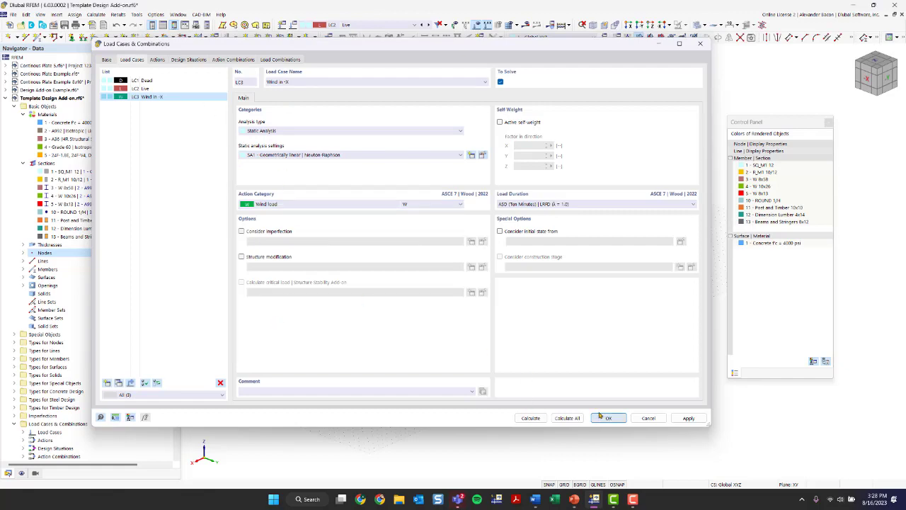
# - Rename load case LC3 to Wind in +Y
pyautogui.keyDown('ctrl'); pyautogui.moveTo(429, 412); pyautogui.dragTo(601, 373, button='middle'); pyautogui.keyUp('ctrl')
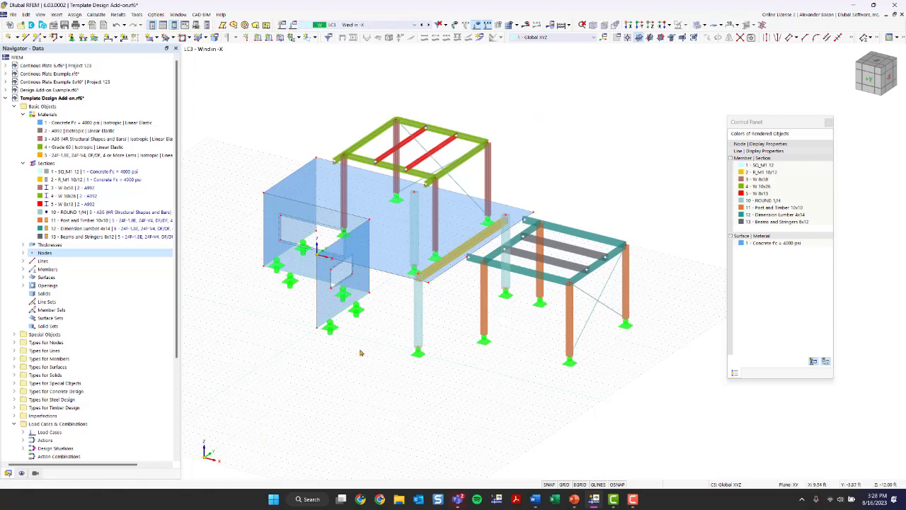
pyautogui.click(292, 25)
pyautogui.click(314, 81)
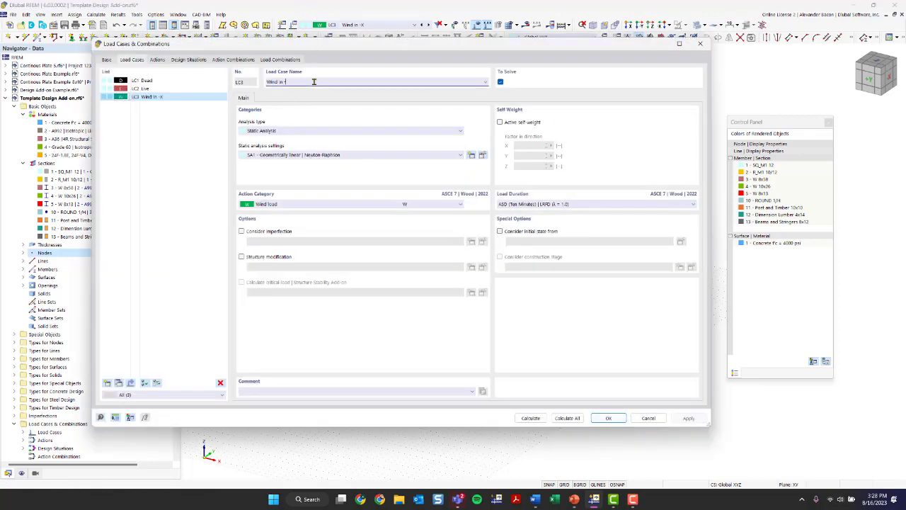
pyautogui.write('Y')
pyautogui.click(608, 417)
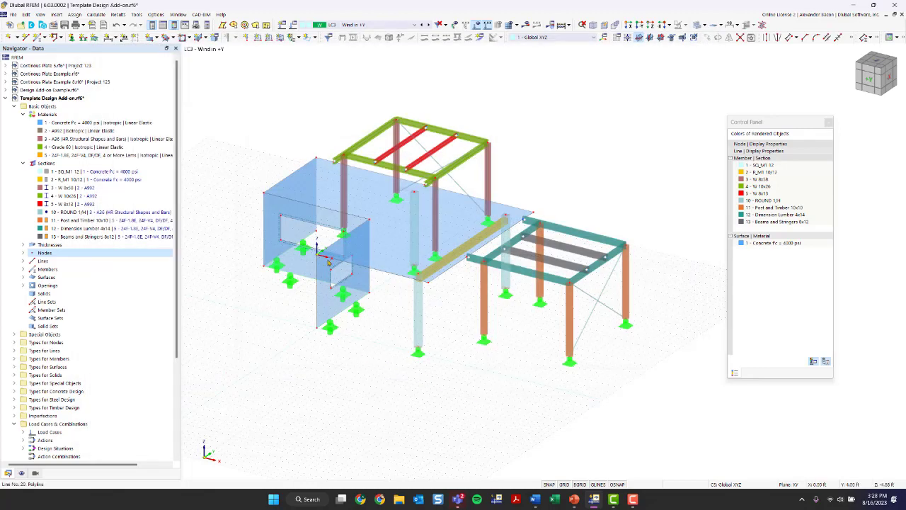
# - Define a new uniform surface force load of 0.030 ksf in load case LC3 Wind in +Y
pyautogui.keyDown('ctrl'); pyautogui.moveTo(380, 380); pyautogui.dragTo(429, 295, button='middle'); pyautogui.keyUp('ctrl')
pyautogui.scroll(5, 297, 281)
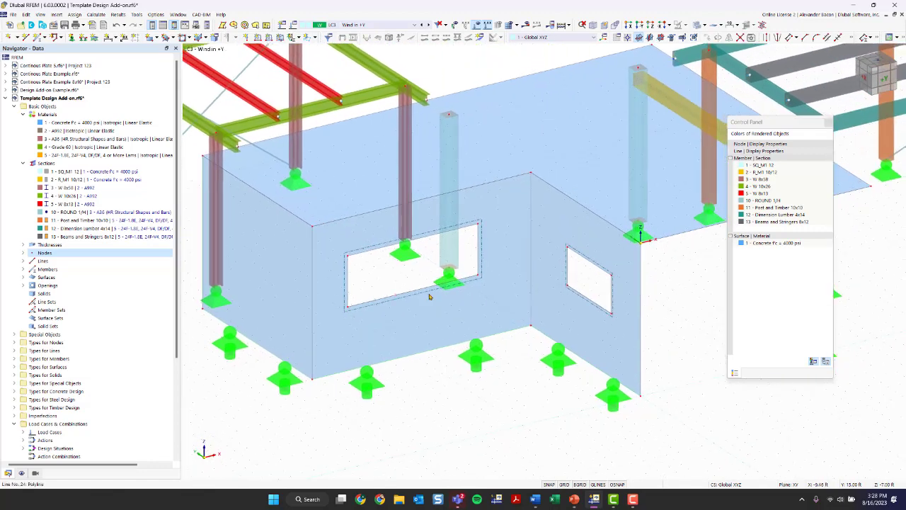
pyautogui.click(470, 318)
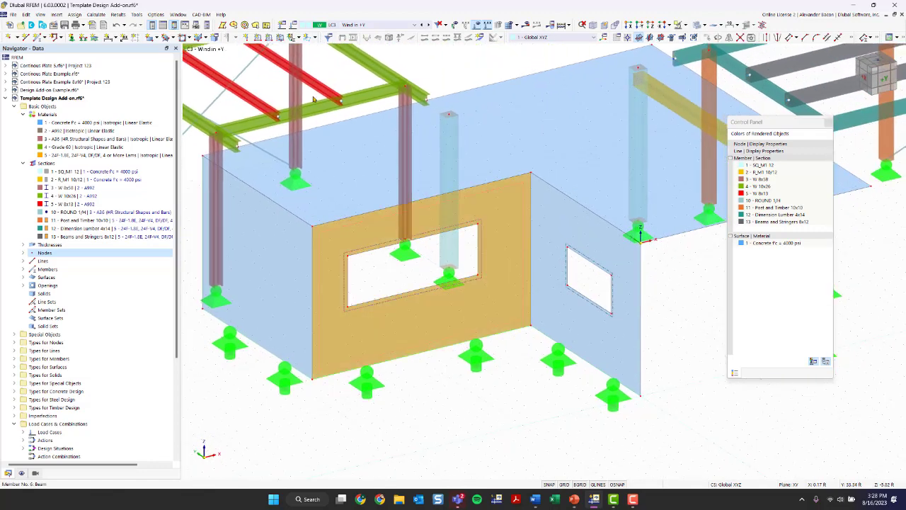
pyautogui.click(429, 75)
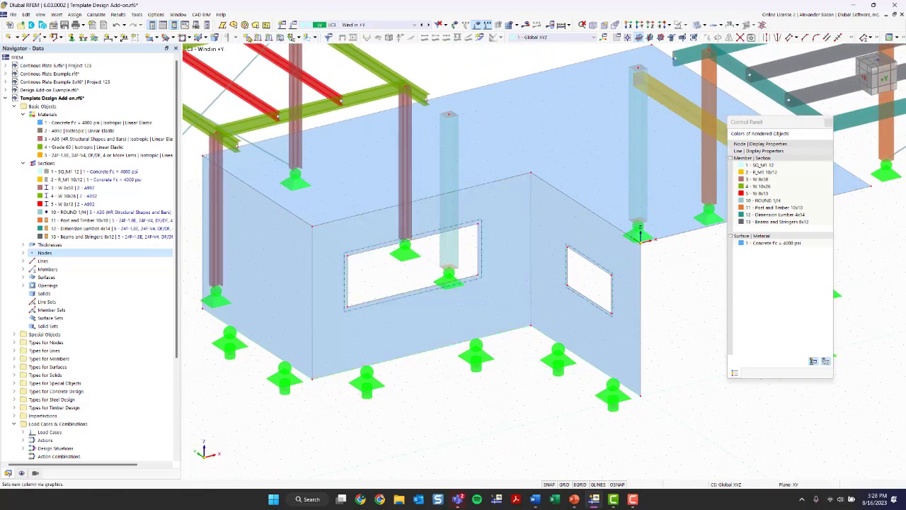
pyautogui.click(280, 38)
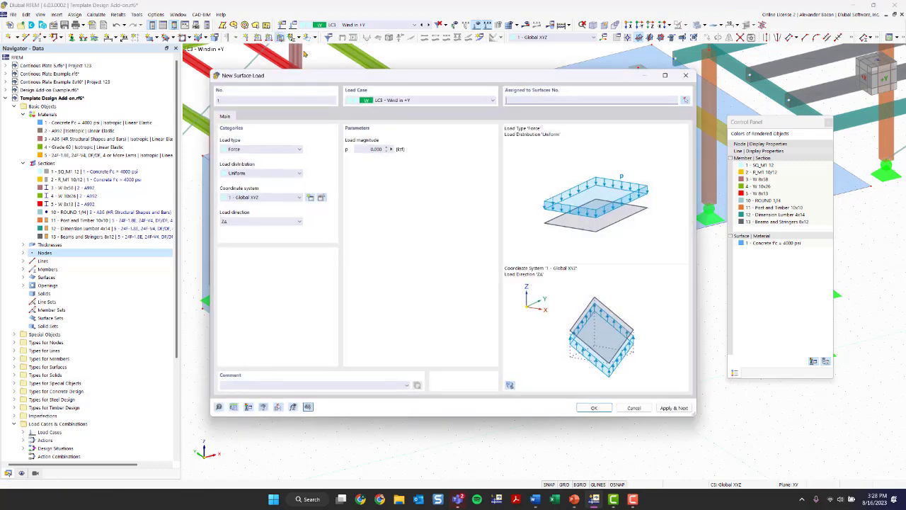
pyautogui.doubleClick(368, 150)
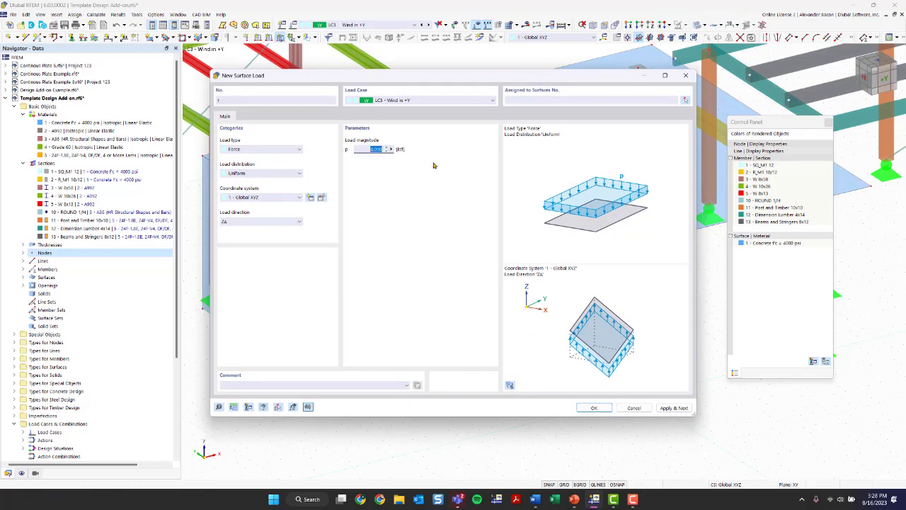
pyautogui.write('6')
pyautogui.click(595, 409)
# - Assign the surface load to the concrete wall with the wide window opening, surface 4
pyautogui.click(461, 358)
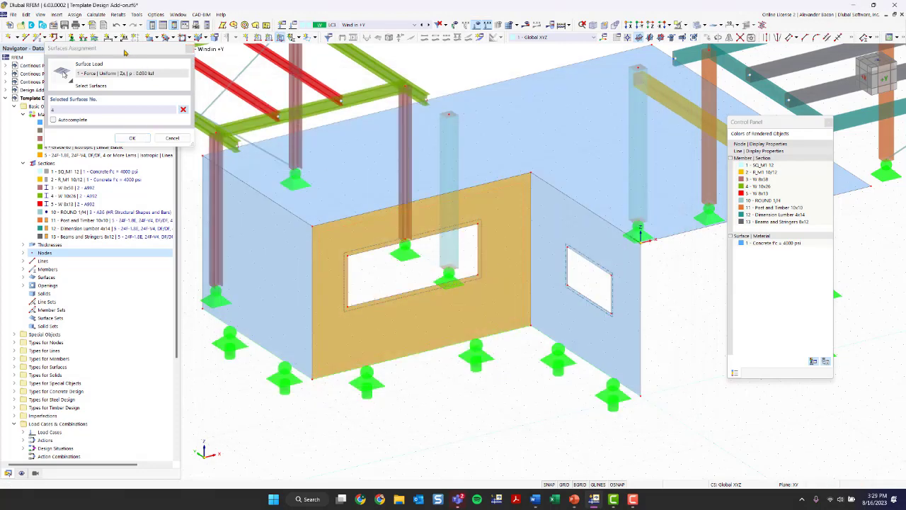
pyautogui.moveTo(174, 47); pyautogui.dragTo(674, 345)
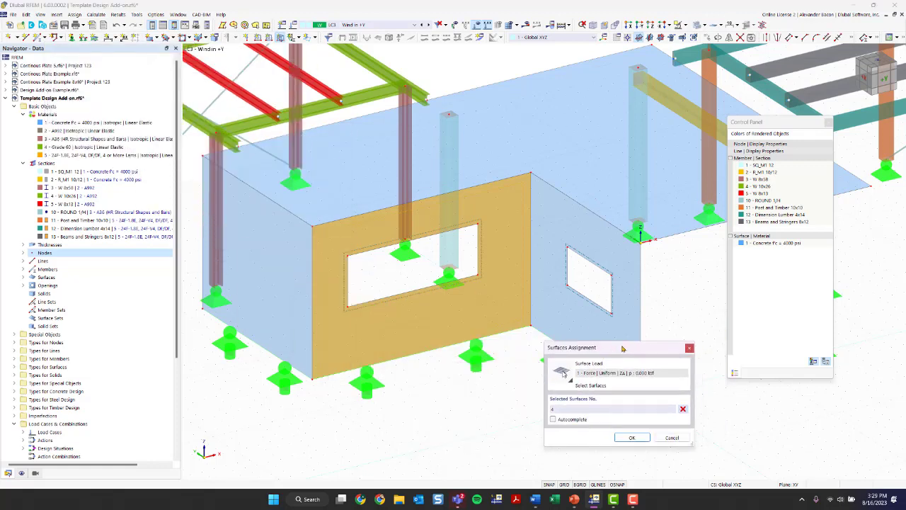
pyautogui.click(564, 409)
pyautogui.click(625, 437)
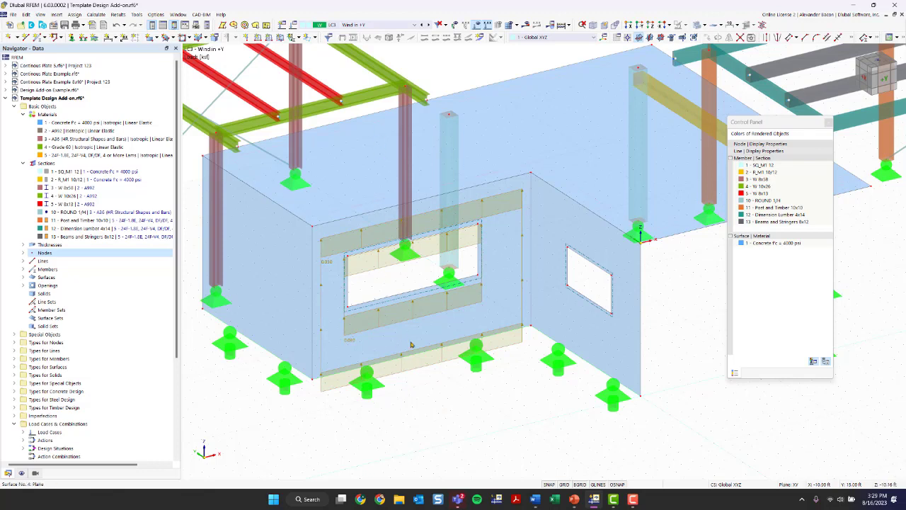
# - Change the direction of the wall's surface load to YA, global in Y on true area
pyautogui.doubleClick(413, 371)
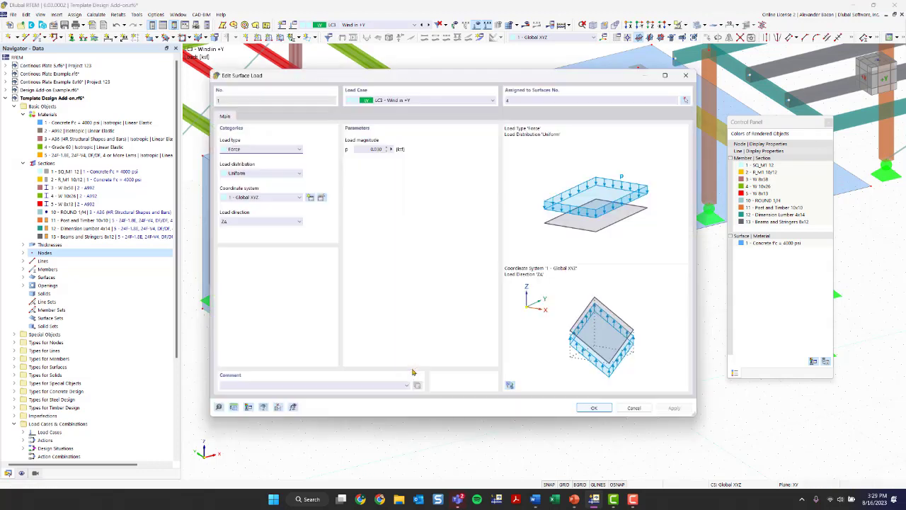
pyautogui.click(279, 223)
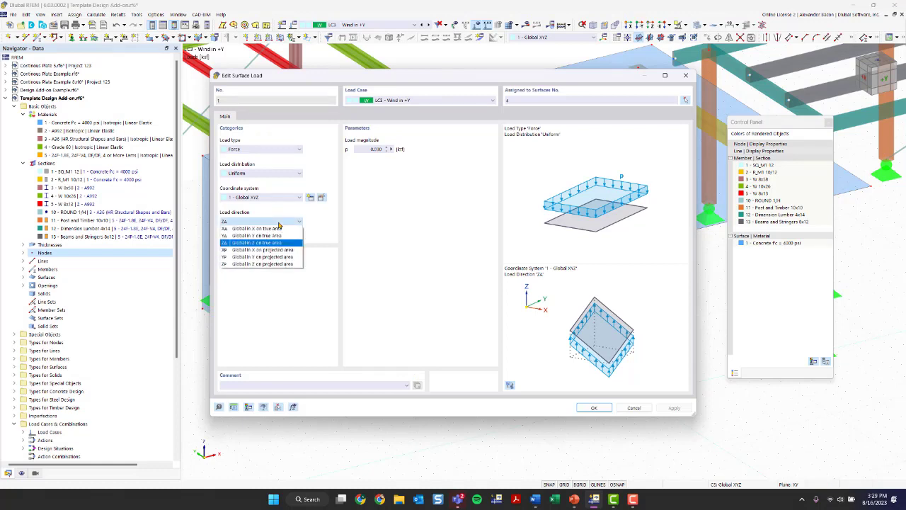
pyautogui.click(269, 235)
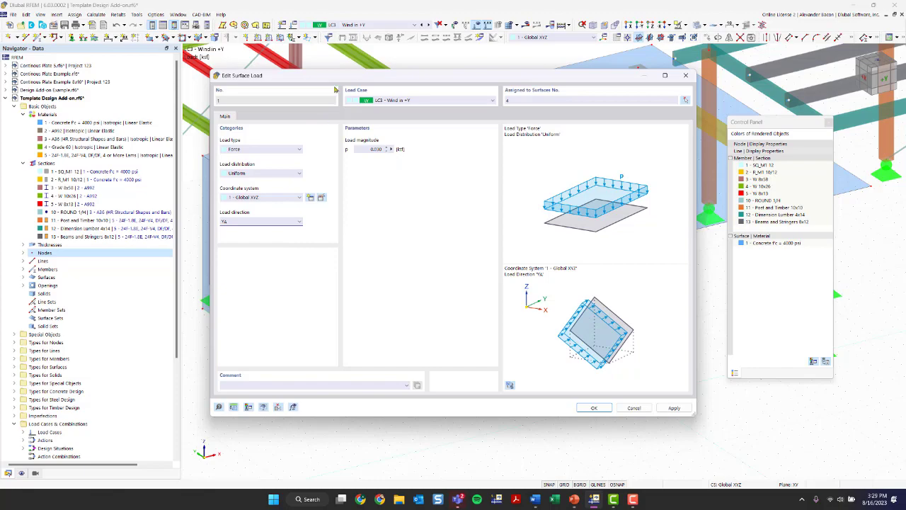
pyautogui.click(594, 408)
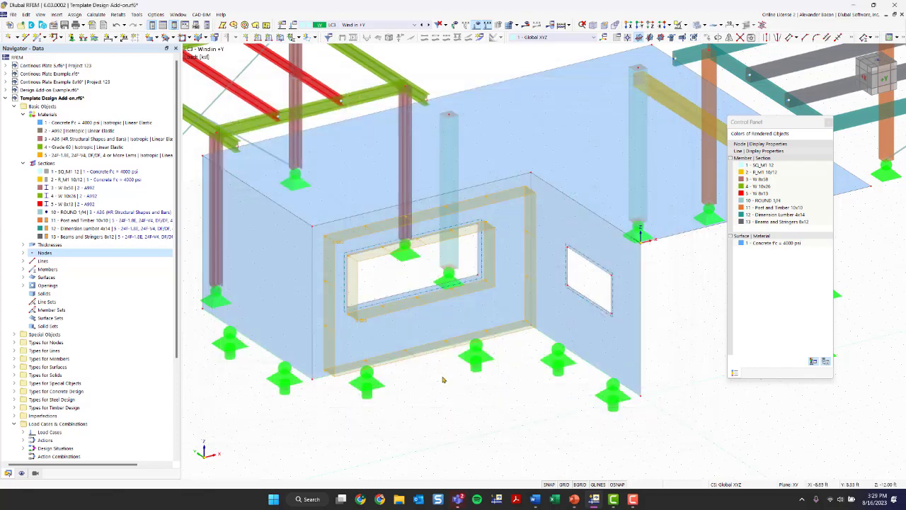
pyautogui.moveTo(422, 395)
pyautogui.keyDown('ctrl'); pyautogui.mouseDown(button='middle')
pyautogui.moveTo(494, 380)
pyautogui.moveTo(404, 394)
pyautogui.moveTo(417, 401)
pyautogui.mouseUp(button='middle'); pyautogui.keyUp('ctrl')
pyautogui.rightClick(417, 401)
pyautogui.press('Escape')
pyautogui.scroll(4, 380, 299)
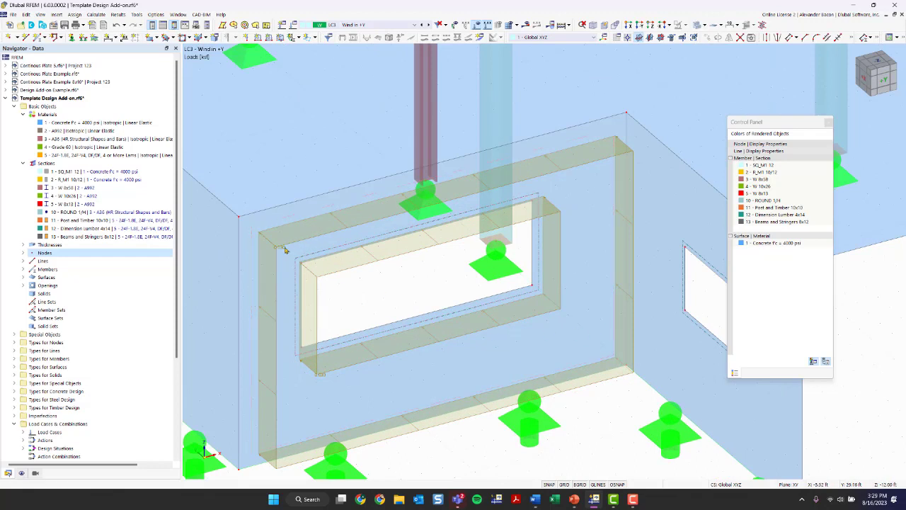
pyautogui.scroll(2, 376, 277)
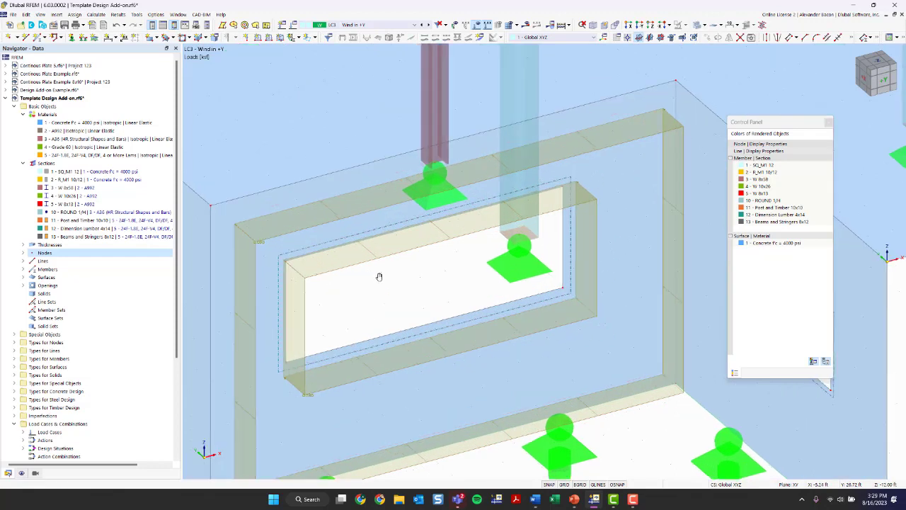
pyautogui.scroll(-3, 432, 262)
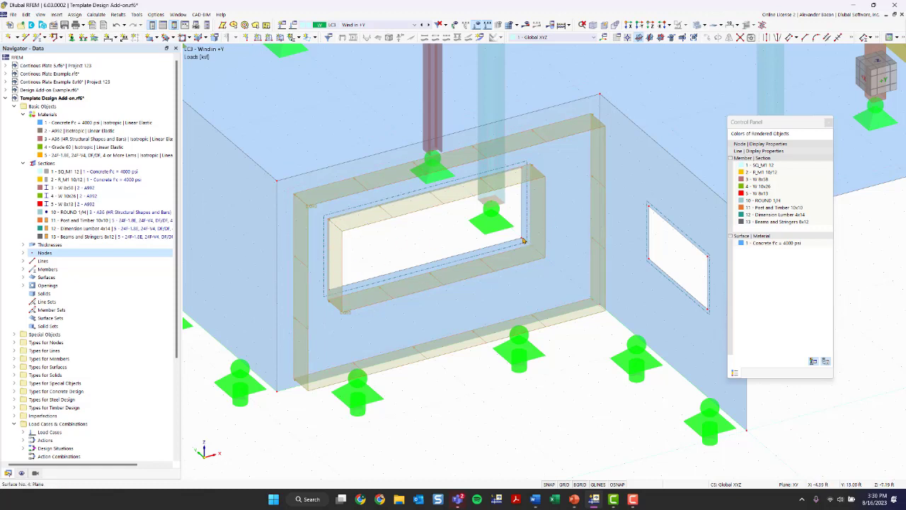
# - Define a new opening load in LC3 with Uniform/Trapezoidal distribution, 0.030 ksf magnitude and YA direction in the Global XYZ system
pyautogui.click(316, 38)
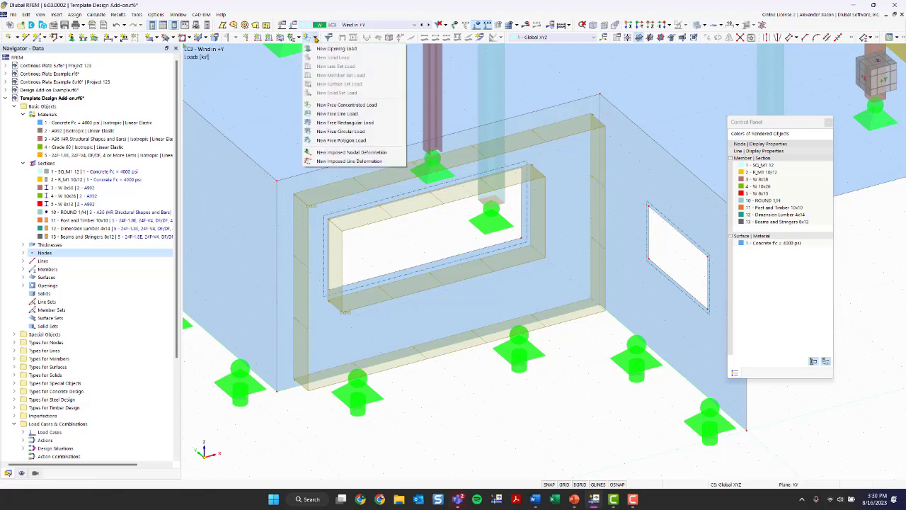
pyautogui.click(325, 50)
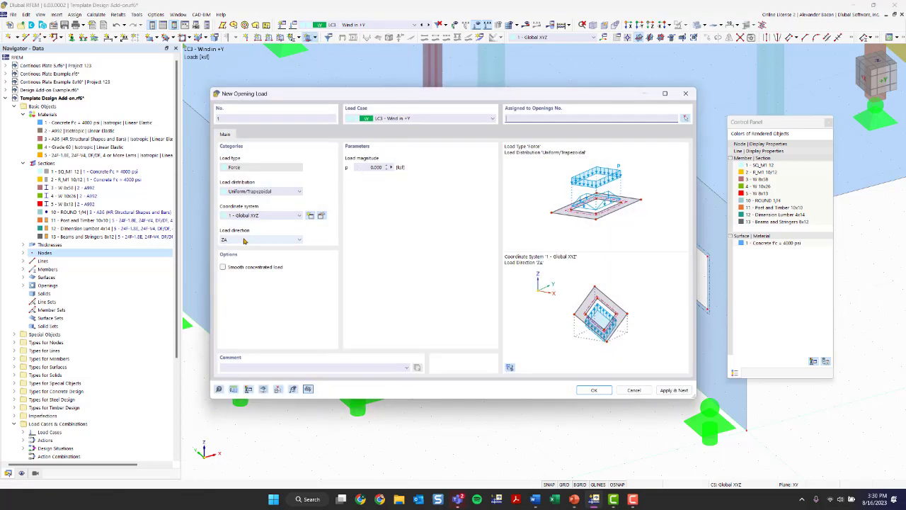
pyautogui.click(362, 166)
pyautogui.write('0')
pyautogui.click(244, 241)
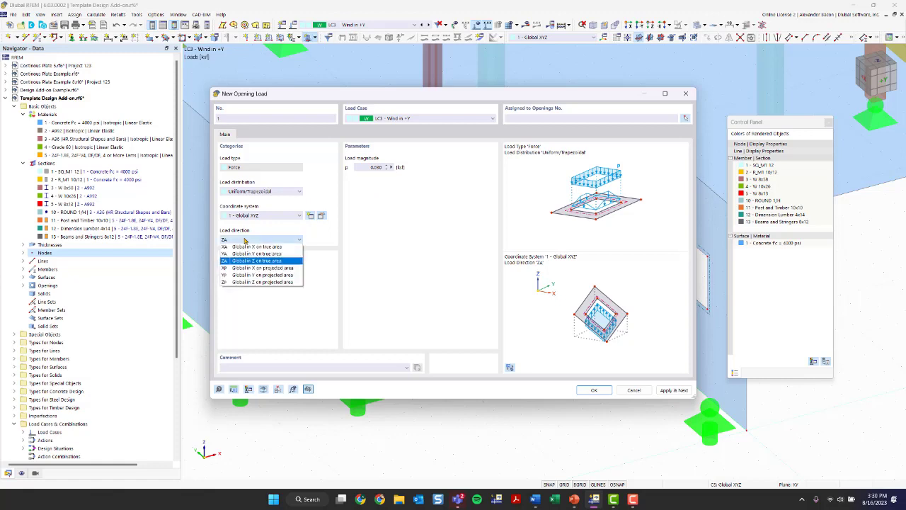
pyautogui.click(247, 254)
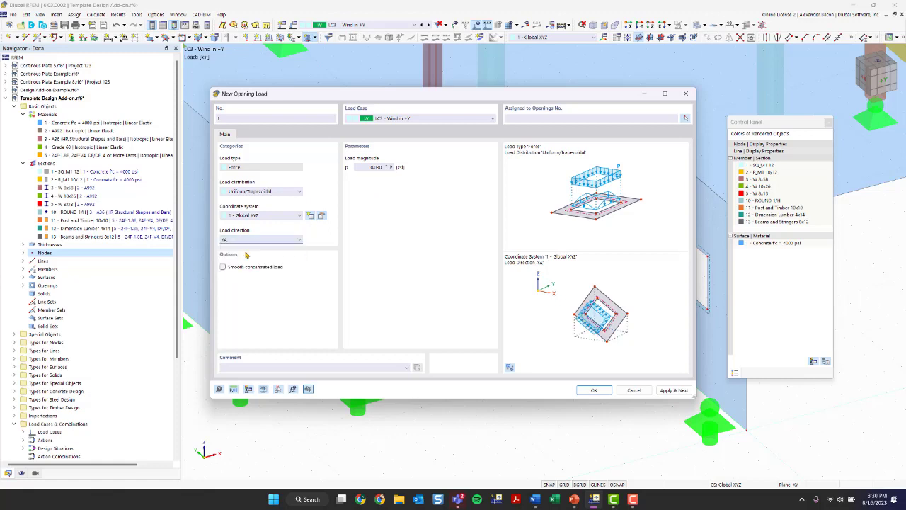
pyautogui.click(257, 191)
pyautogui.click(255, 197)
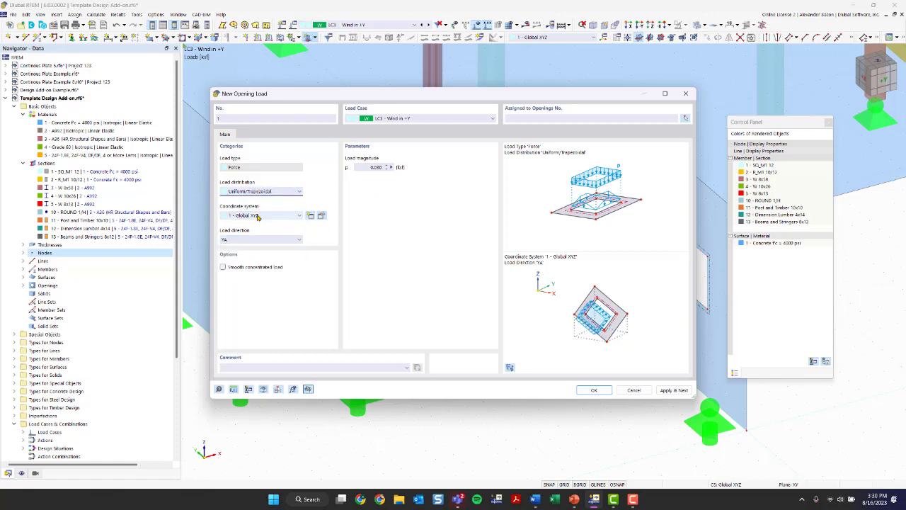
pyautogui.click(258, 216)
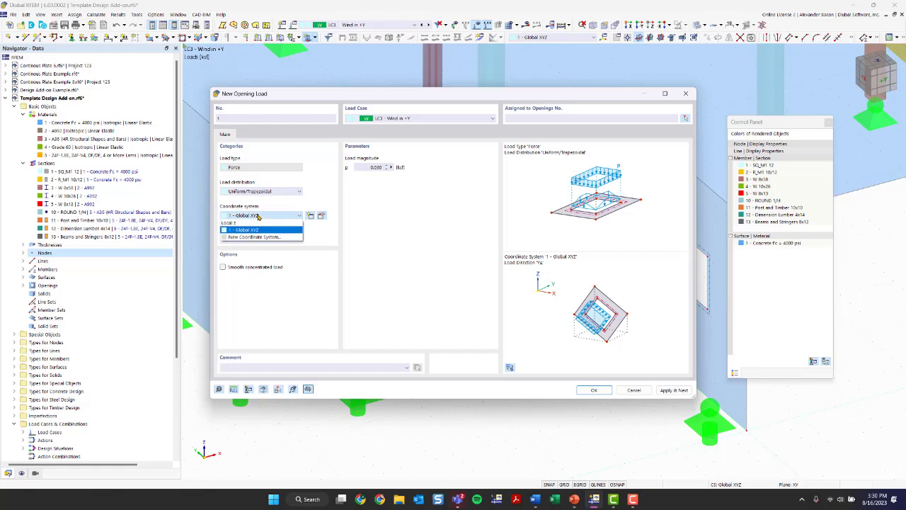
pyautogui.click(259, 216)
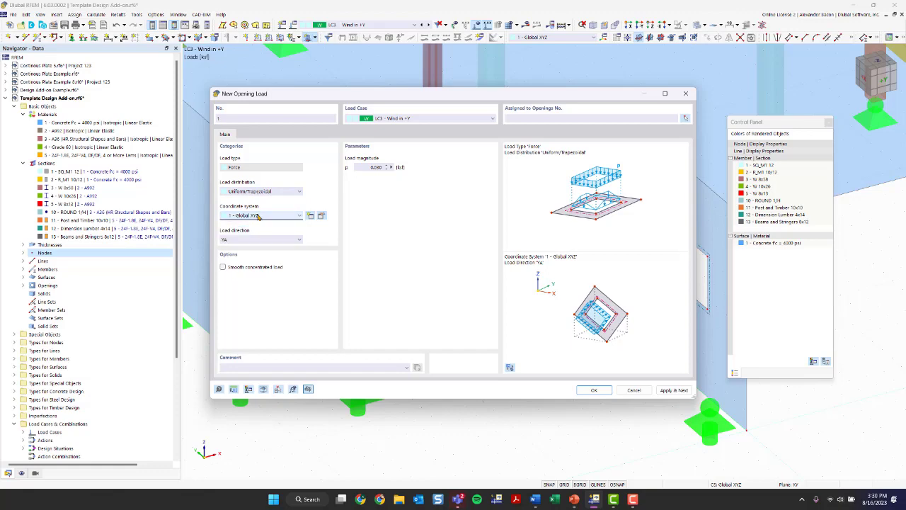
pyautogui.click(598, 392)
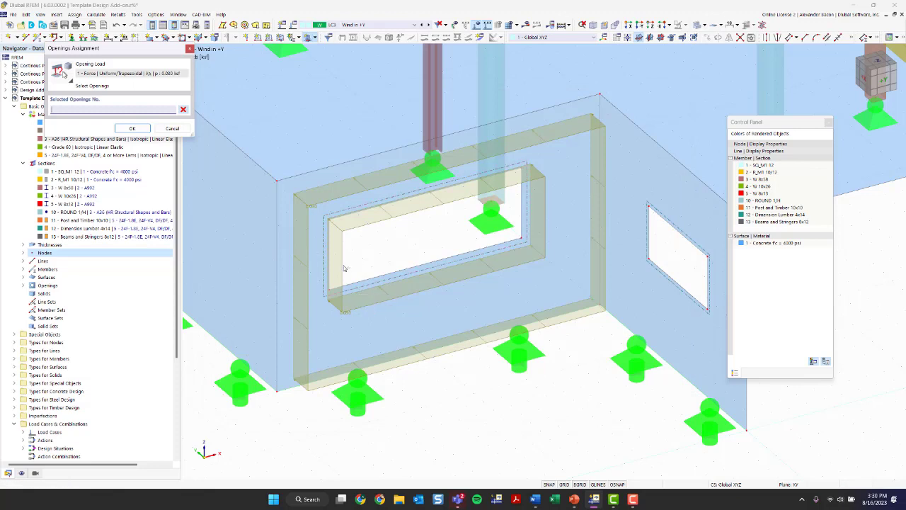
# - Assign the opening load to the wide window opening in the loaded concrete wall, opening 2
pyautogui.scroll(3, 345, 269)
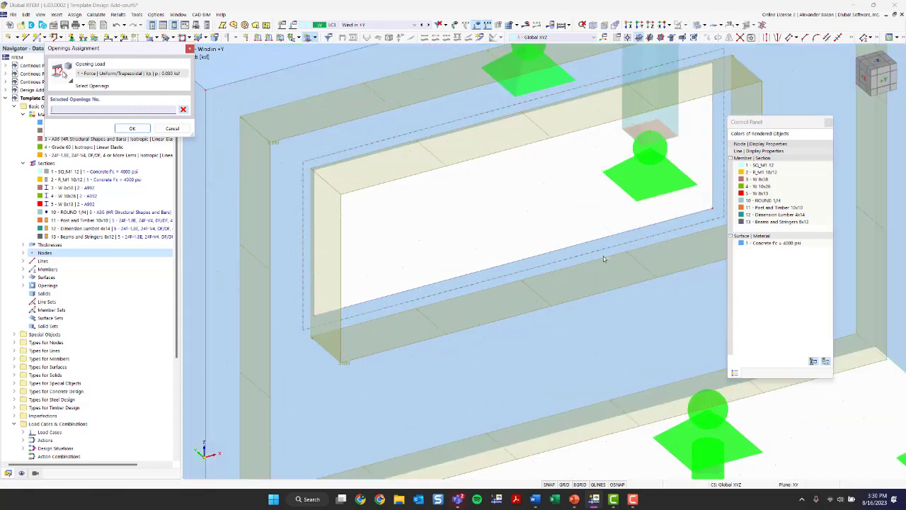
pyautogui.click(303, 169)
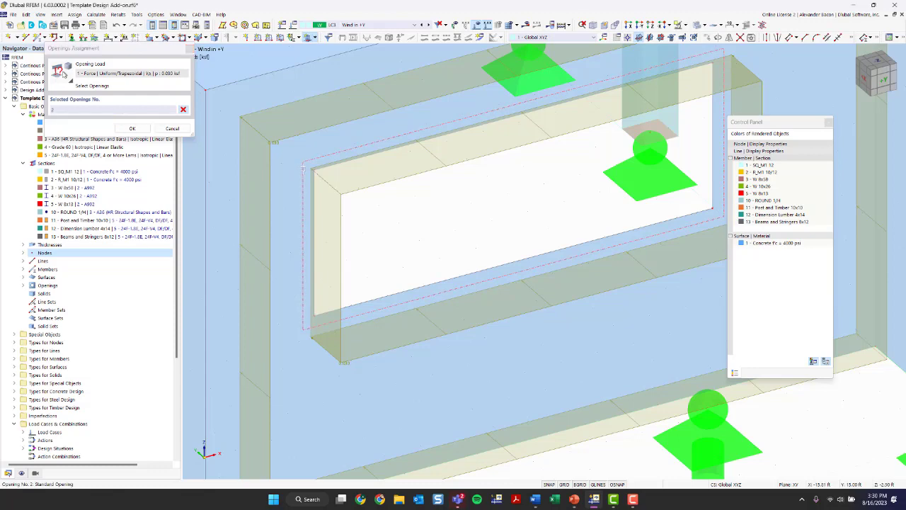
pyautogui.click(130, 129)
pyautogui.scroll(-5, 377, 244)
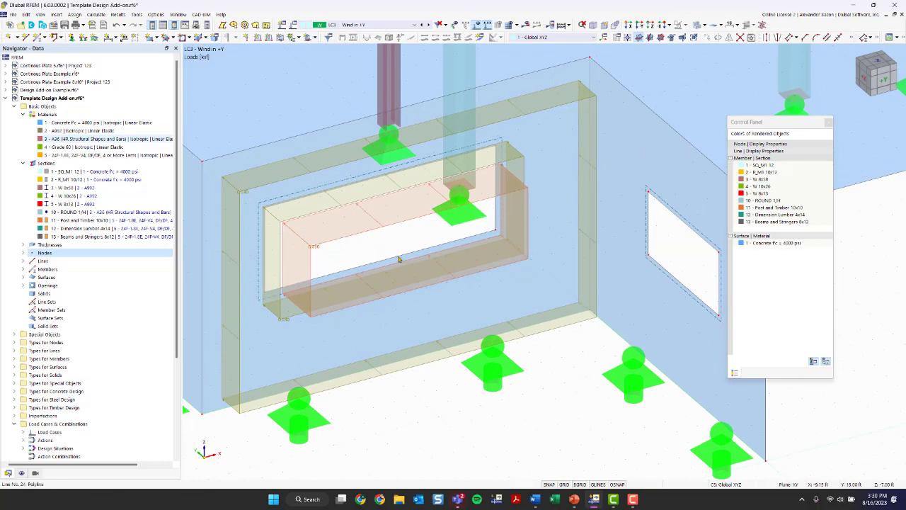
pyautogui.scroll(-3, 384, 249)
pyautogui.moveTo(627, 294); pyautogui.dragTo(528, 314, button='middle')
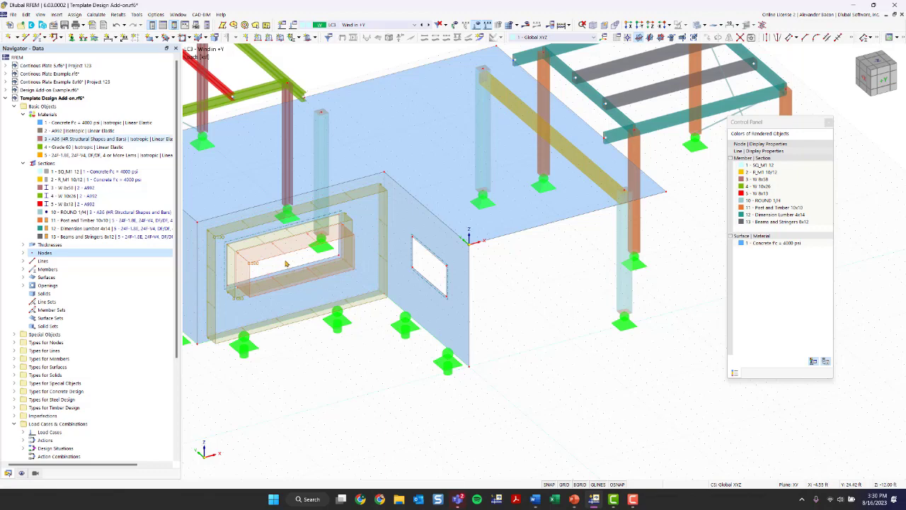
# - Examine the concrete structure and the open bay between the side wall and the round and square columns
pyautogui.keyDown('ctrl'); pyautogui.moveTo(520, 296); pyautogui.dragTo(457, 310, button='middle'); pyautogui.keyUp('ctrl')
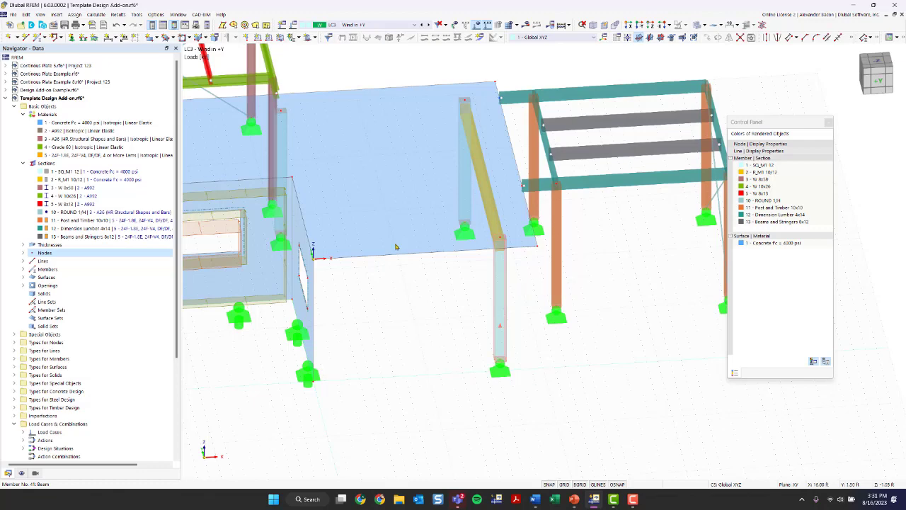
pyautogui.scroll(2, 425, 311)
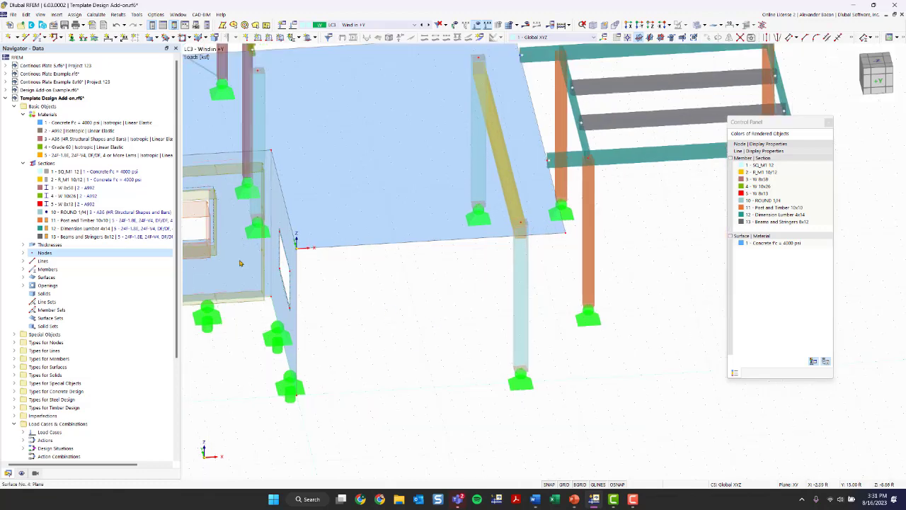
pyautogui.scroll(2, 244, 248)
pyautogui.moveTo(513, 318); pyautogui.dragTo(416, 311, button='middle')
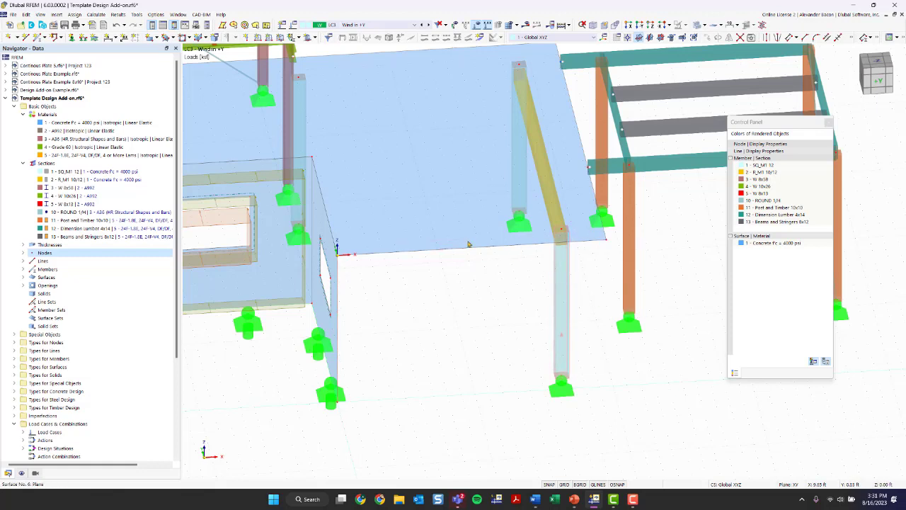
pyautogui.keyDown('ctrl'); pyautogui.moveTo(487, 310); pyautogui.dragTo(492, 301, button='middle'); pyautogui.keyUp('ctrl')
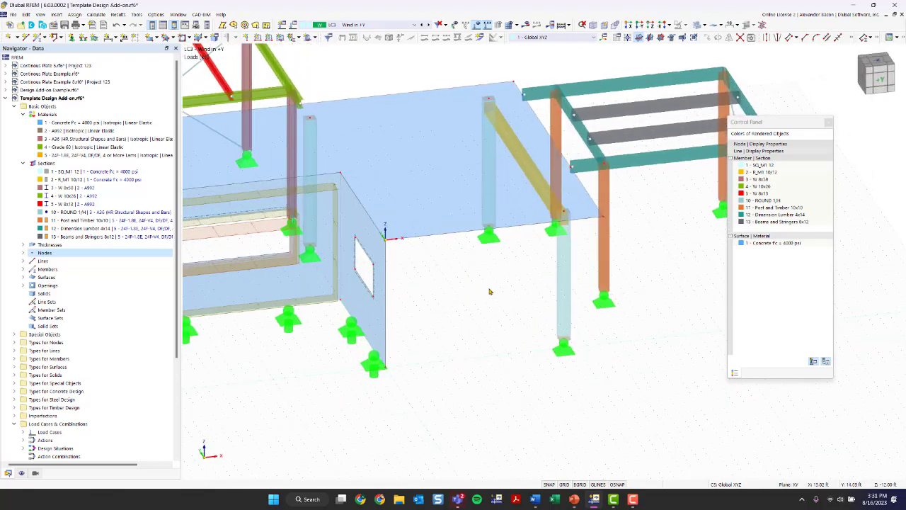
pyautogui.keyDown('ctrl'); pyautogui.moveTo(490, 293); pyautogui.dragTo(428, 291, button='middle'); pyautogui.keyUp('ctrl')
pyautogui.scroll(-10, 427, 301)
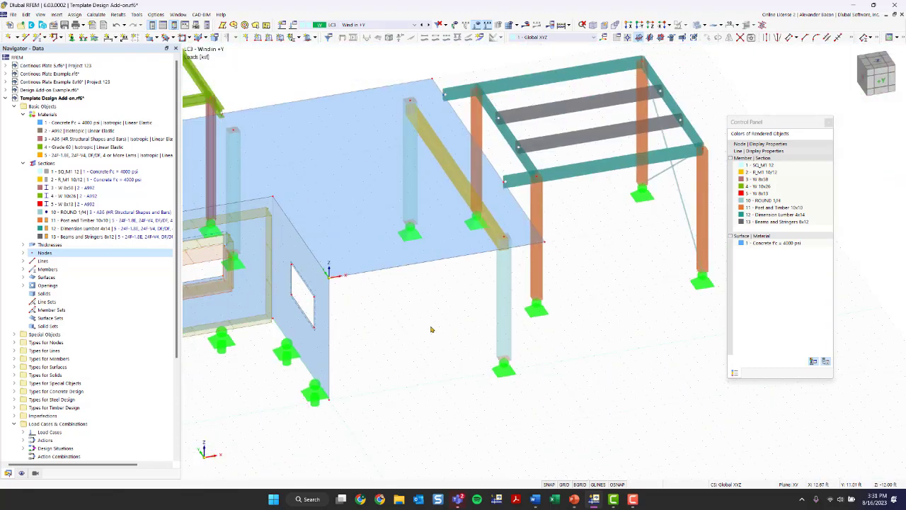
pyautogui.moveTo(431, 326); pyautogui.dragTo(433, 293, button='middle')
pyautogui.scroll(2, 435, 294)
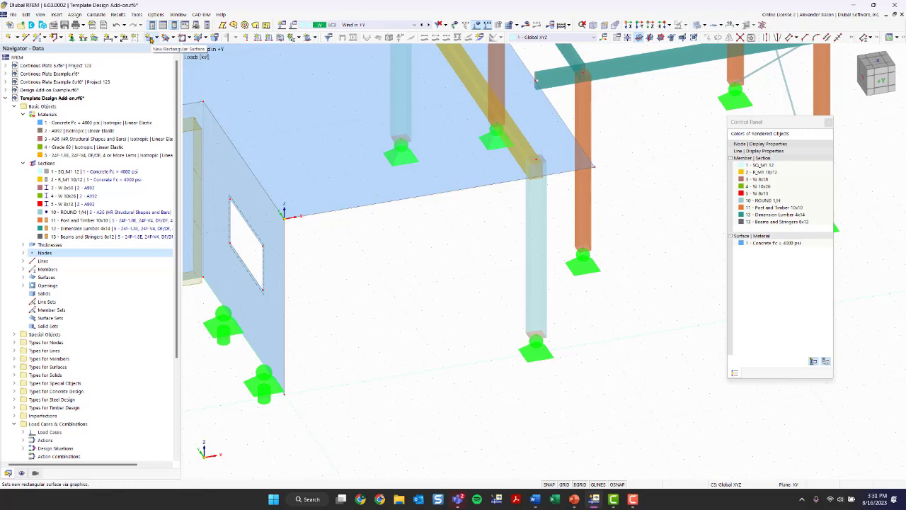
# - Start a new rectangular surface with the Load Transfer stiffness type
pyautogui.click(151, 39)
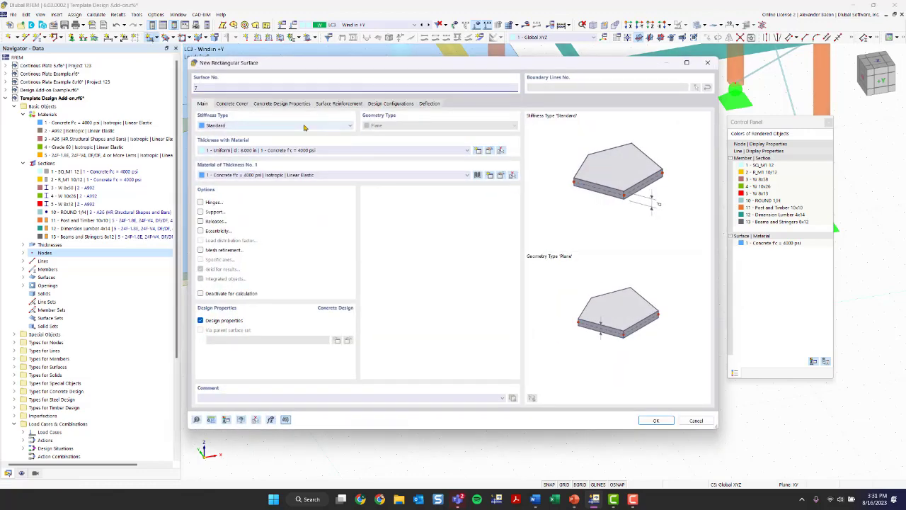
pyautogui.click(306, 125)
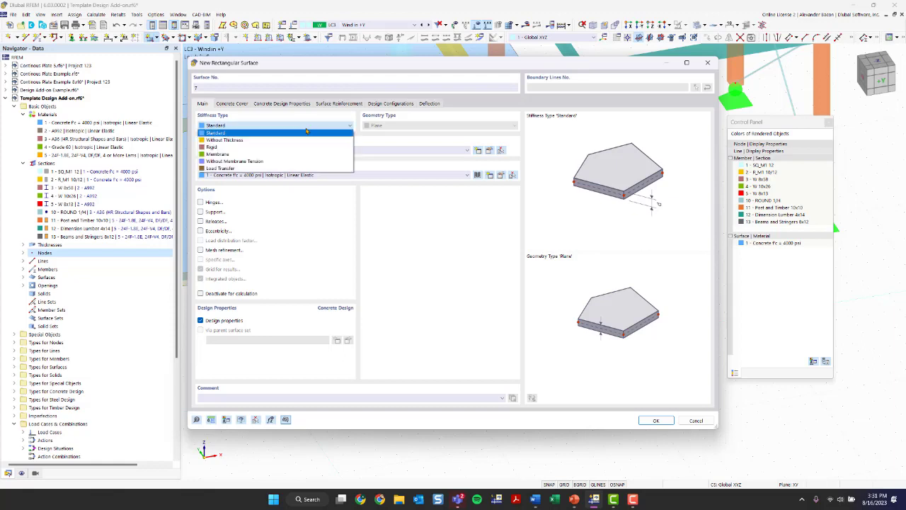
pyautogui.click(273, 169)
pyautogui.click(258, 126)
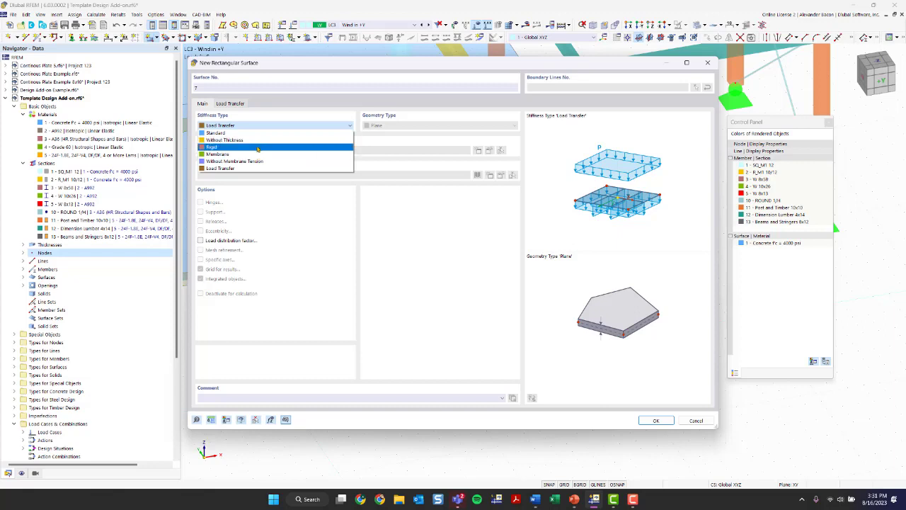
pyautogui.click(238, 169)
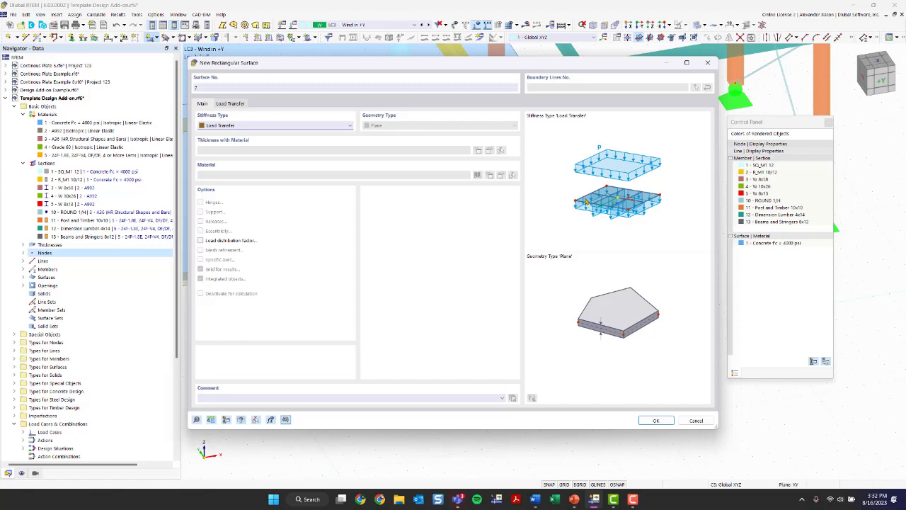
# - Set the surface's load transfer direction to x & y stripes with varying load distribution
pyautogui.click(231, 104)
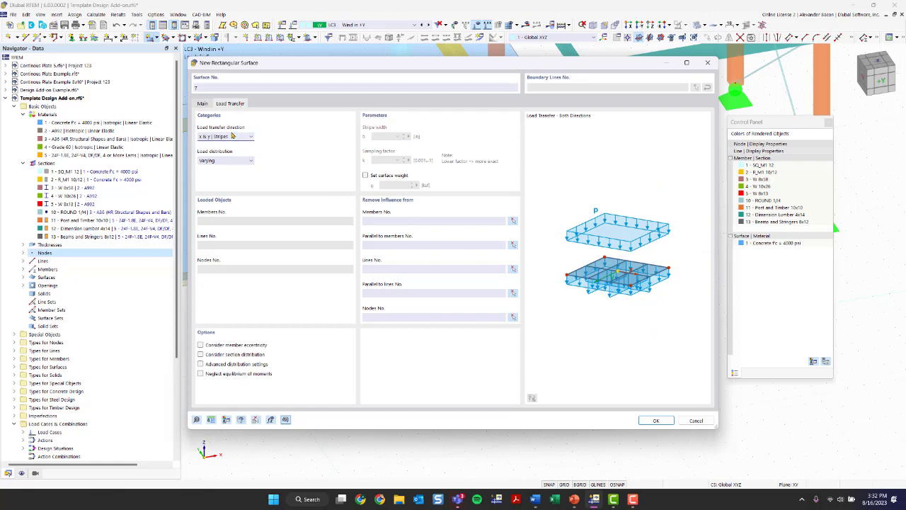
pyautogui.click(232, 137)
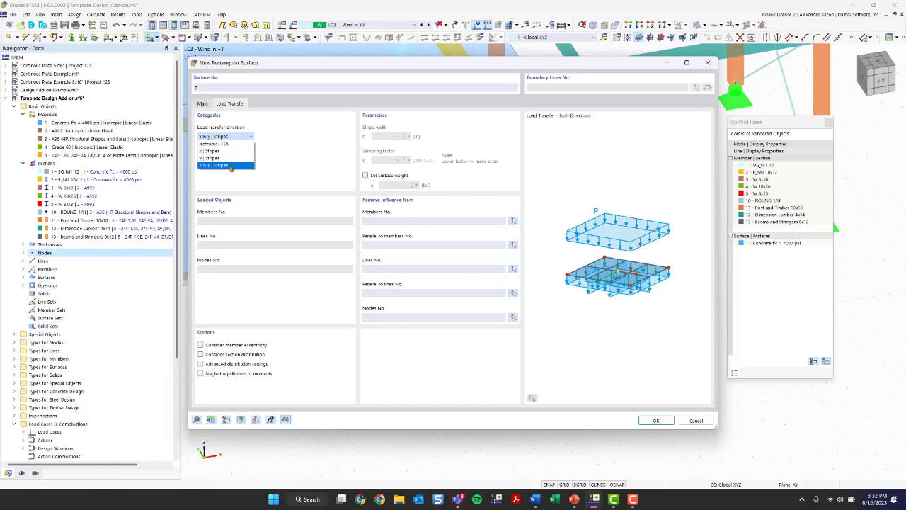
pyautogui.click(231, 165)
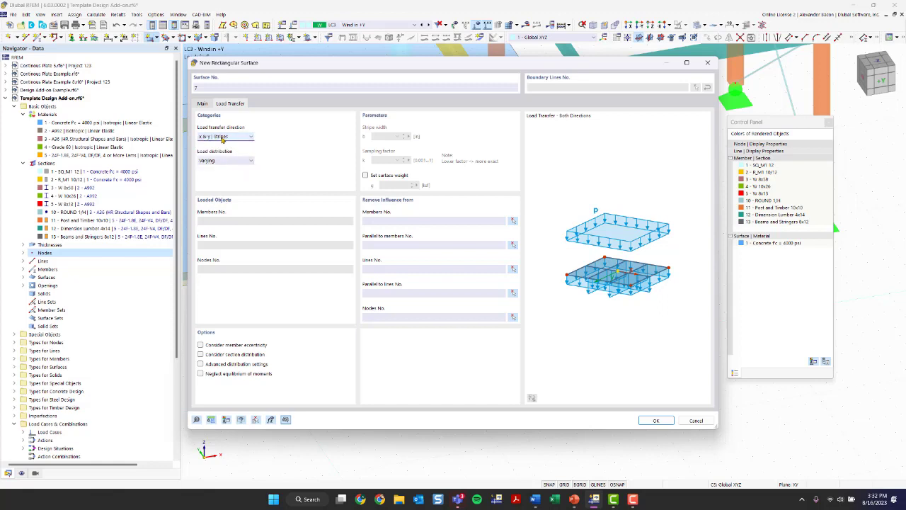
pyautogui.click(227, 162)
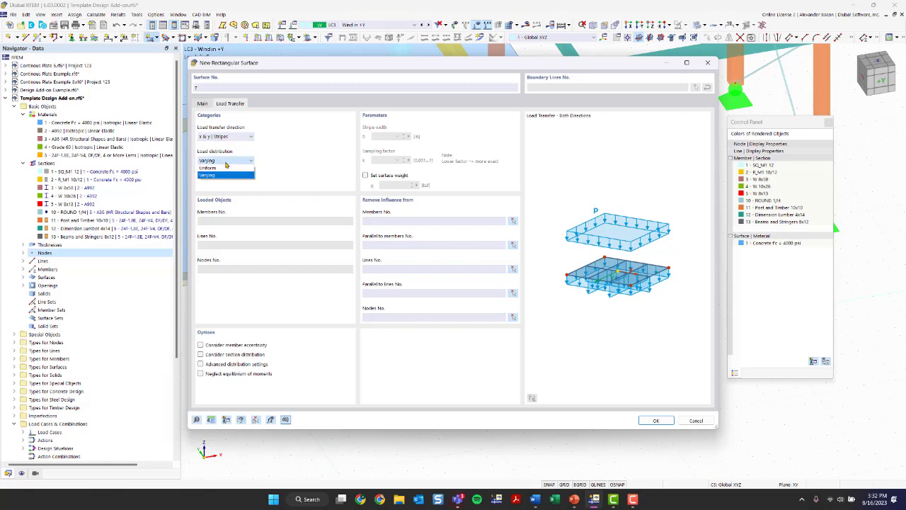
pyautogui.click(224, 160)
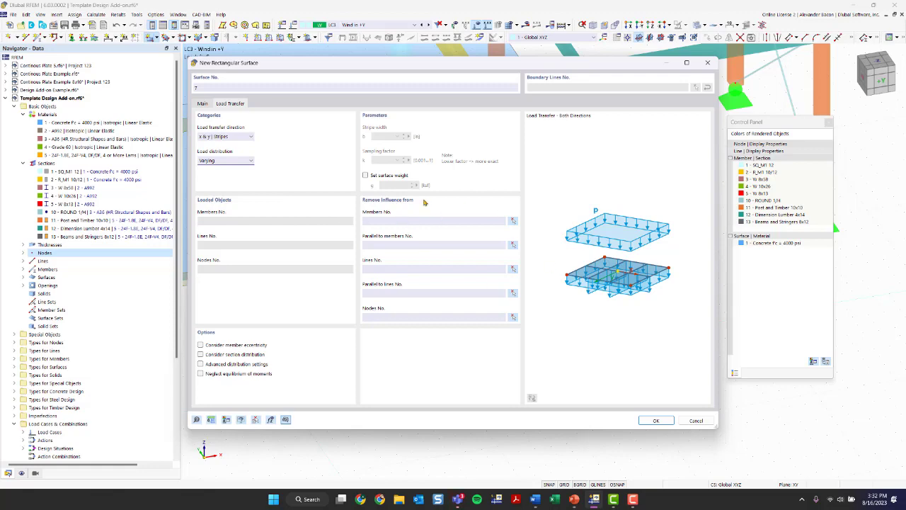
# - Draw the load transfer surface across the concrete structure's open bay, from the wall's base node (0, 0, -12 ft) to the slab corner (19.5, 0, 0 ft)
pyautogui.click(672, 422)
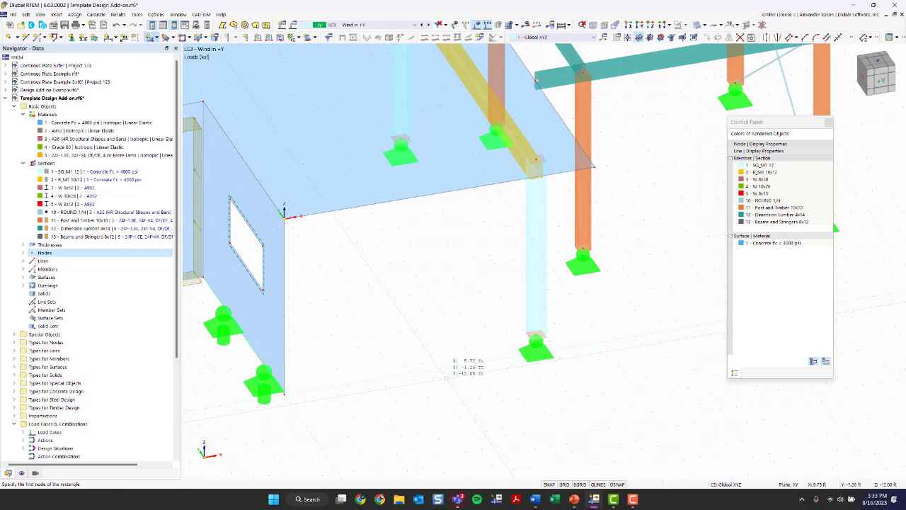
pyautogui.scroll(-1, 393, 357)
pyautogui.scroll(-1, 393, 357)
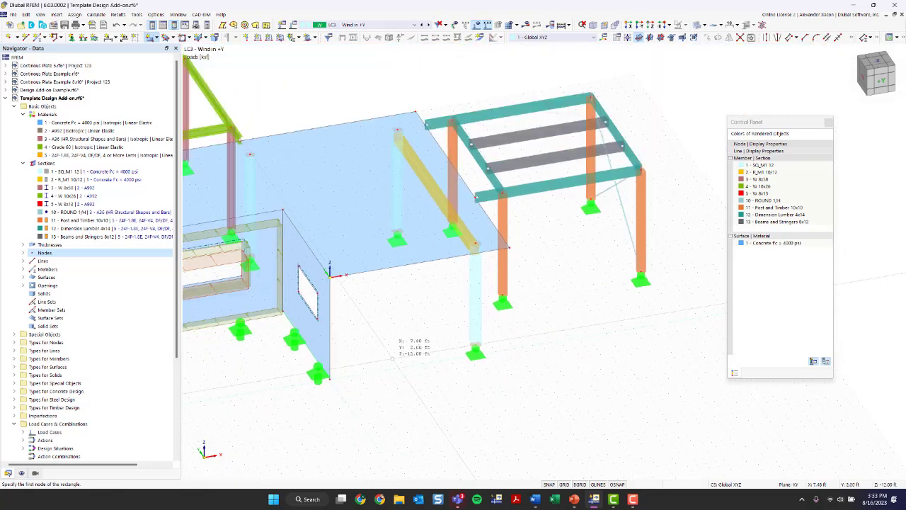
pyautogui.scroll(3, 393, 357)
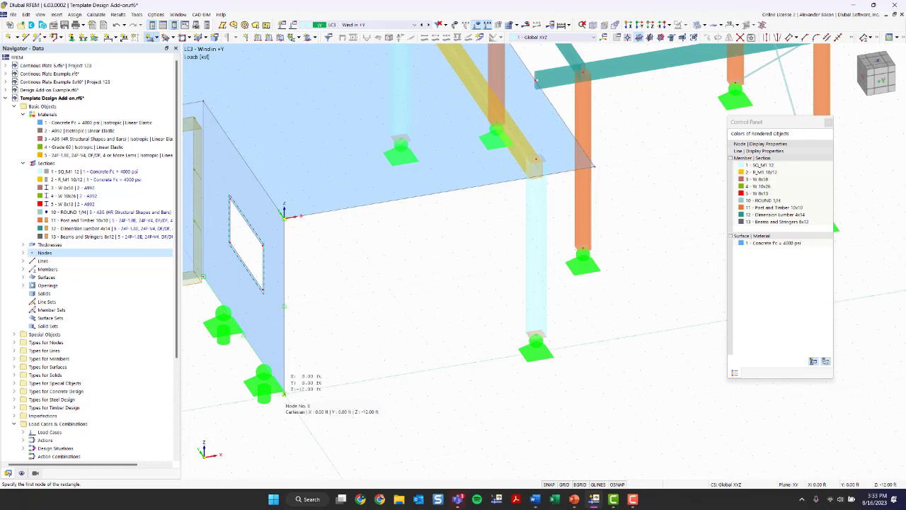
pyautogui.click(284, 393)
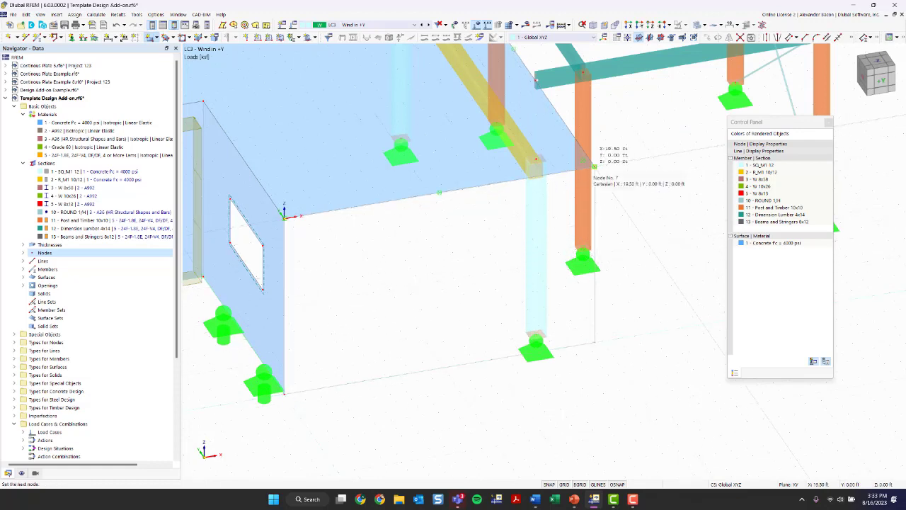
pyautogui.click(594, 167)
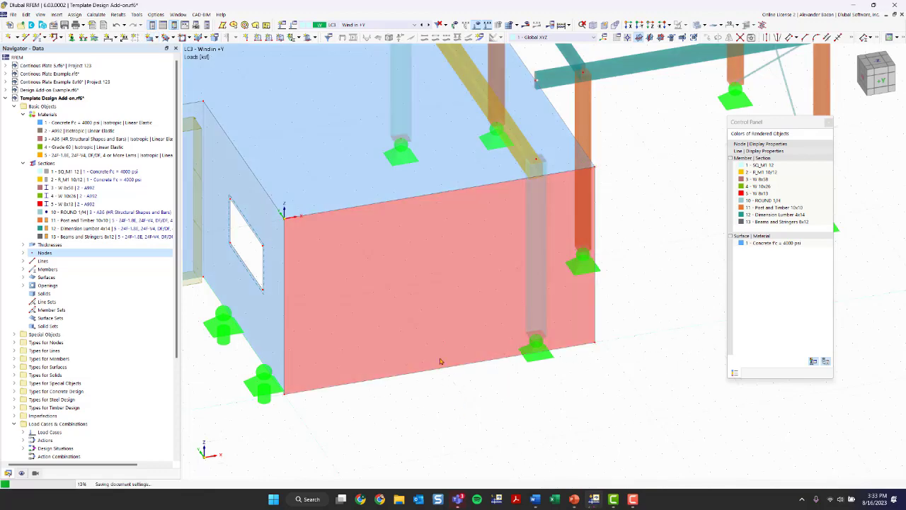
pyautogui.press('Escape')
# - Draw a second load transfer surface on the timber frame's front face, from the overhanging beam end to the base of the outer front post
pyautogui.keyDown('ctrl'); pyautogui.moveTo(574, 369); pyautogui.dragTo(330, 312, button='middle'); pyautogui.keyUp('ctrl')
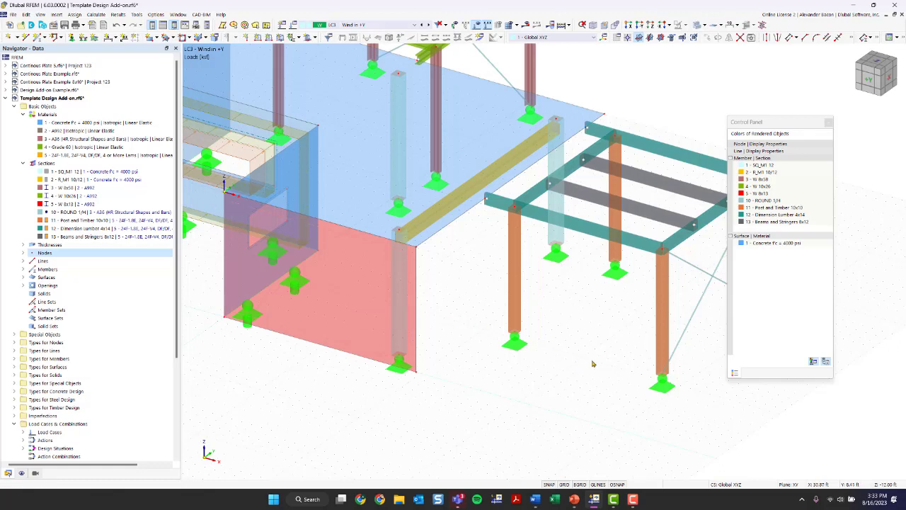
pyautogui.moveTo(593, 366); pyautogui.dragTo(451, 354, button='middle')
pyautogui.click(151, 37)
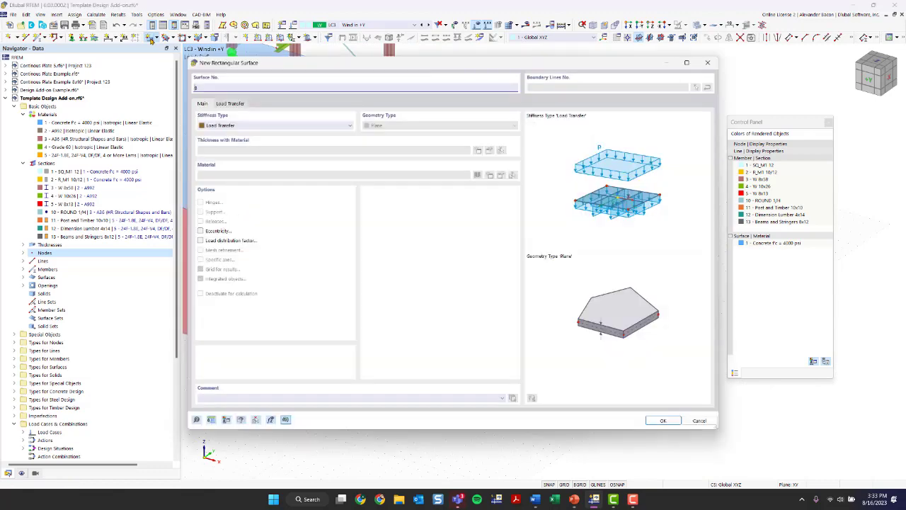
pyautogui.click(650, 421)
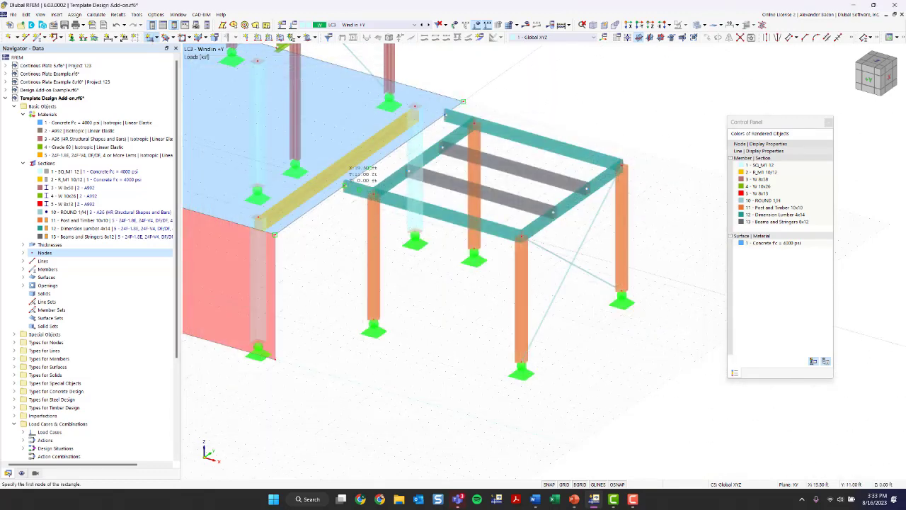
pyautogui.click(344, 185)
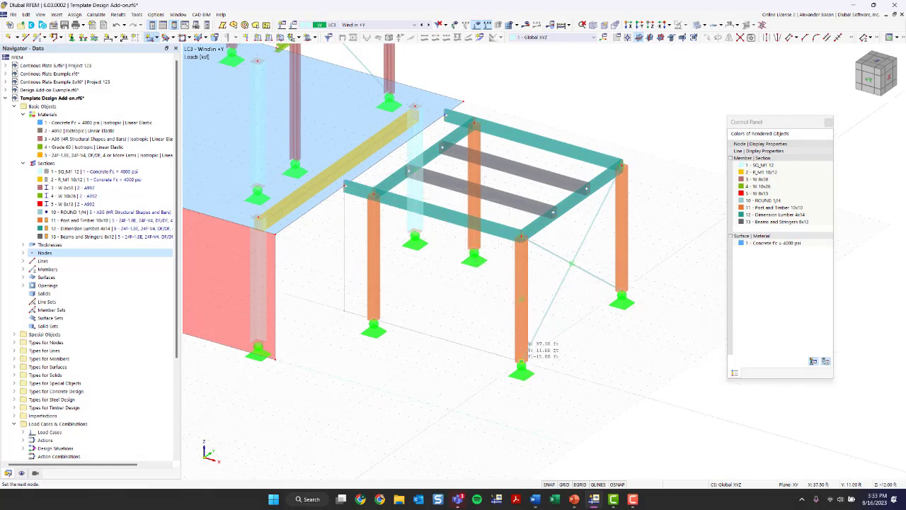
pyautogui.click(521, 362)
pyautogui.press('Escape')
# - Define a uniform 0.030 ksf surface force in load case LC3, directed global Y on projected area
pyautogui.scroll(-1, 427, 389)
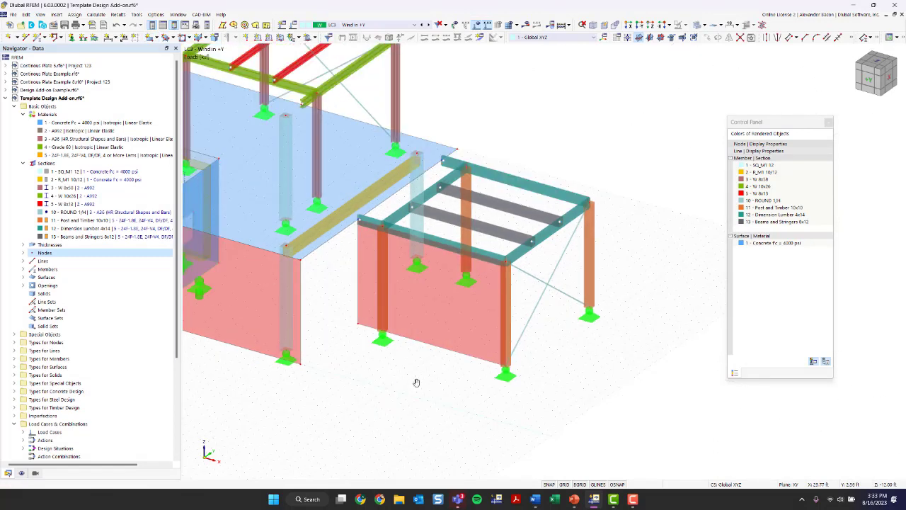
pyautogui.moveTo(417, 380); pyautogui.dragTo(483, 389, button='middle')
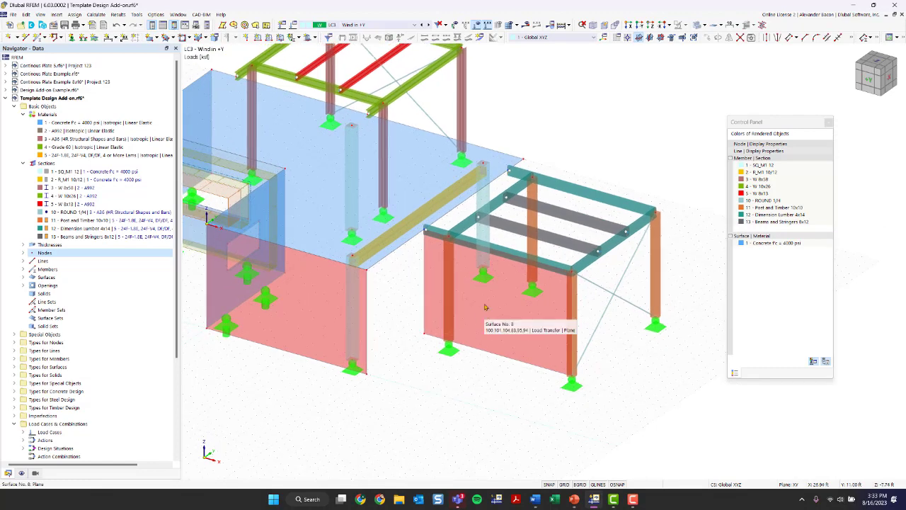
pyautogui.click(281, 37)
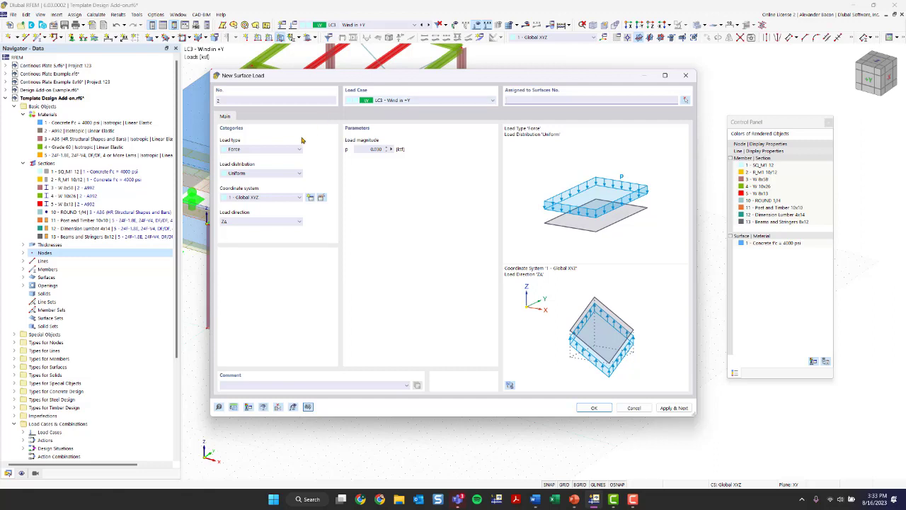
pyautogui.click(253, 222)
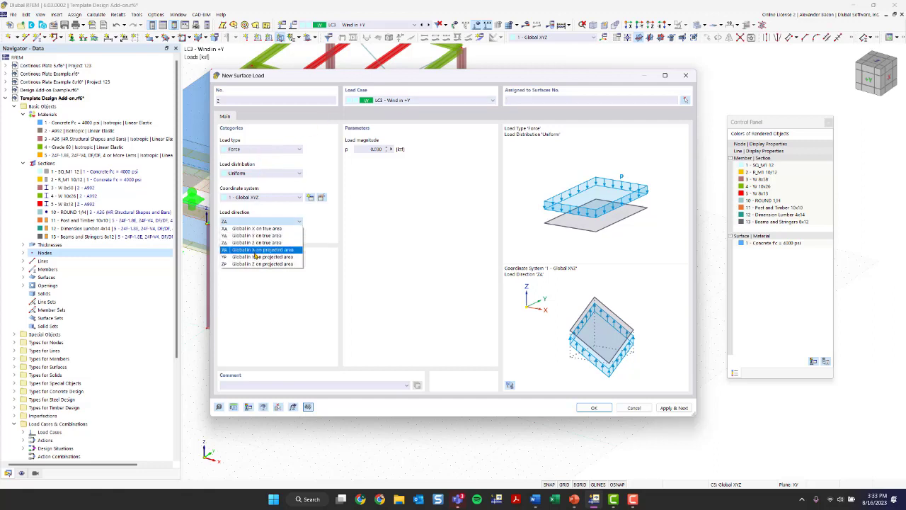
pyautogui.click(255, 256)
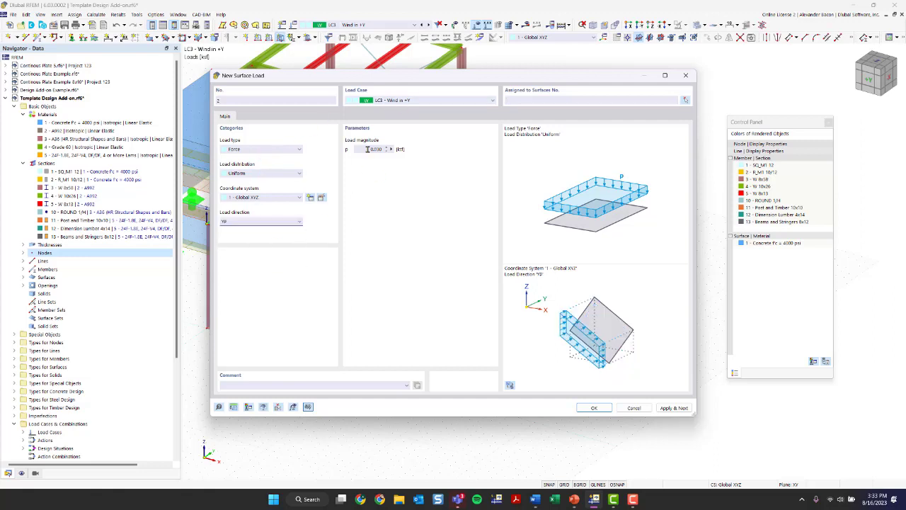
pyautogui.click(593, 408)
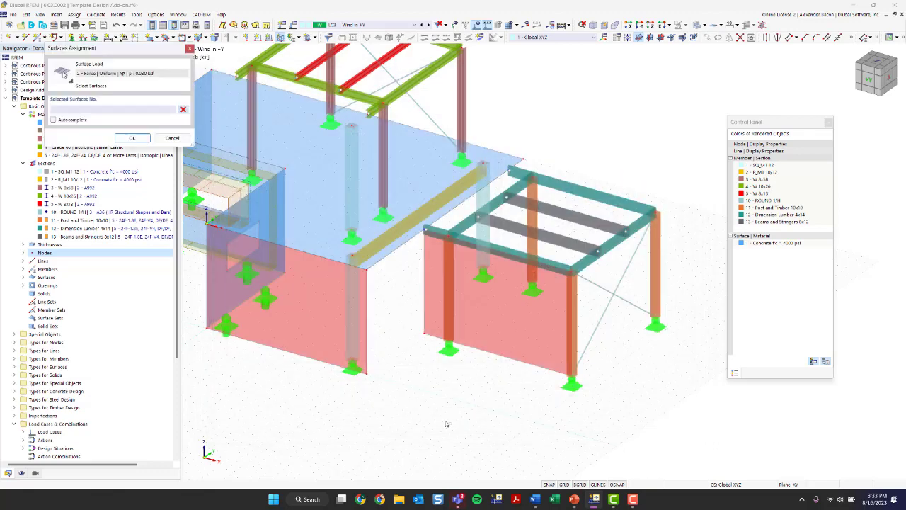
# - Assign the wind surface load to the load transfer surfaces on the concrete bay and the timber frame
pyautogui.click(303, 312)
pyautogui.click(487, 304)
pyautogui.click(140, 137)
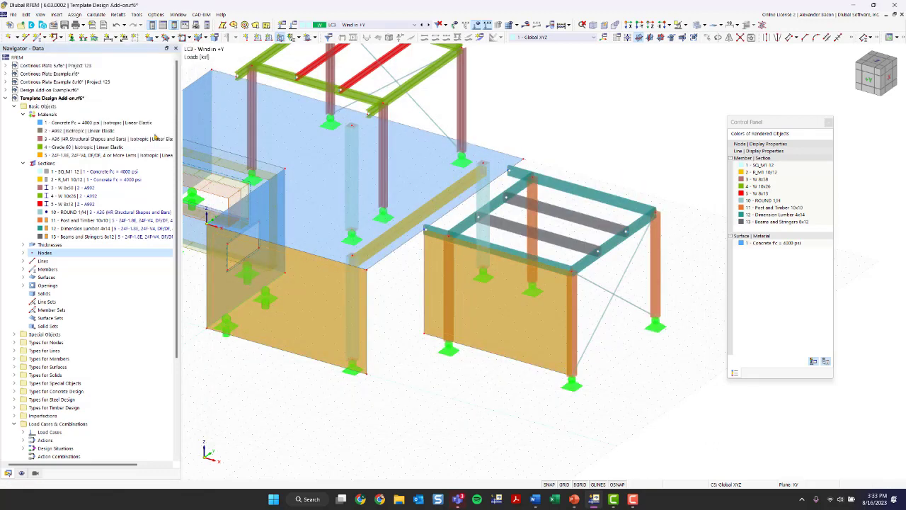
pyautogui.scroll(-1, 451, 398)
pyautogui.moveTo(408, 404); pyautogui.dragTo(488, 387, button='middle')
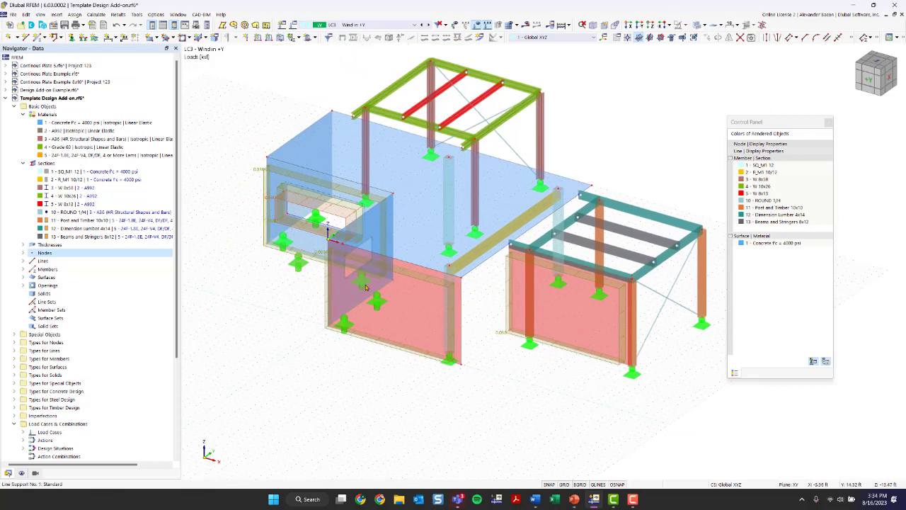
pyautogui.keyDown('ctrl'); pyautogui.moveTo(534, 385); pyautogui.dragTo(450, 255, button='middle'); pyautogui.keyUp('ctrl')
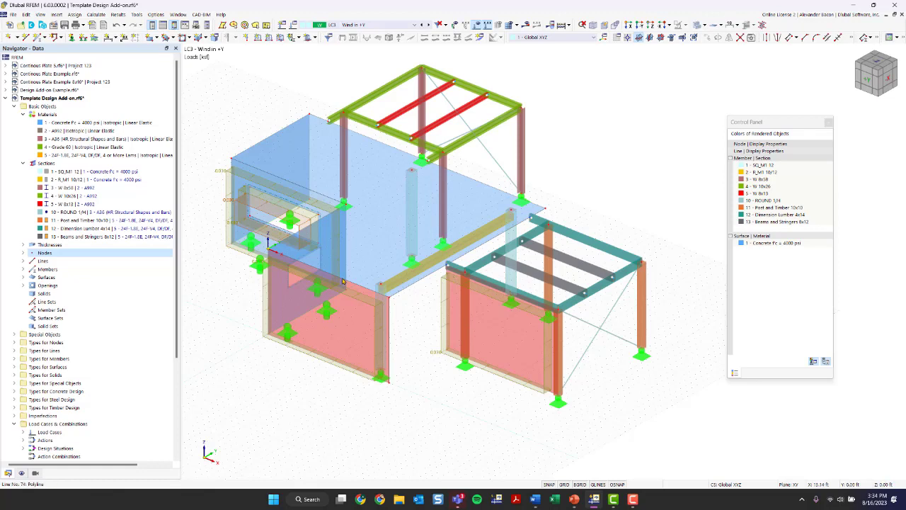
# - Turn on the display of loads from distribution surfaces for the model's surfaces
pyautogui.click(21, 473)
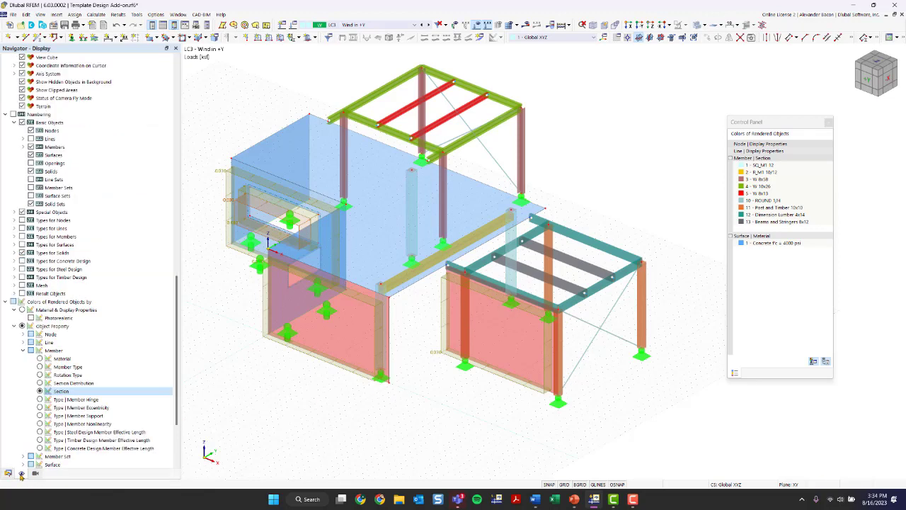
pyautogui.scroll(-10, 104, 368)
pyautogui.scroll(3, 99, 305)
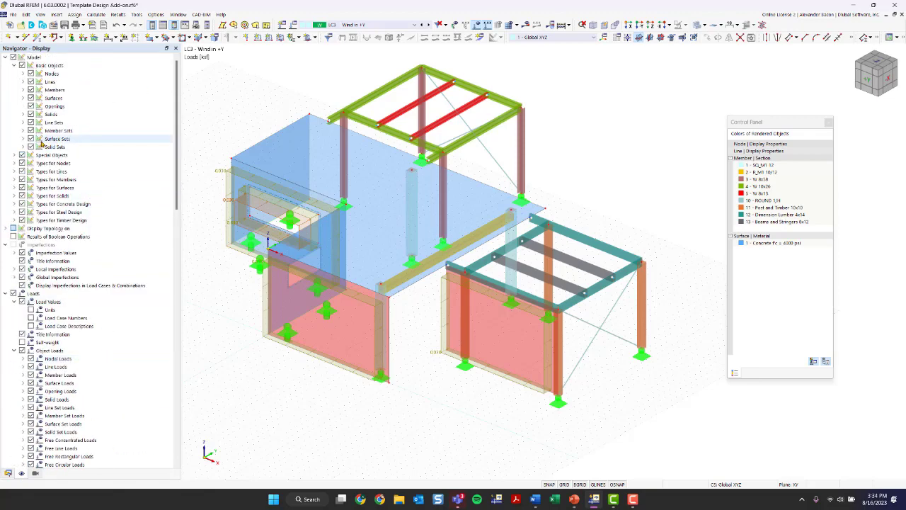
pyautogui.click(25, 98)
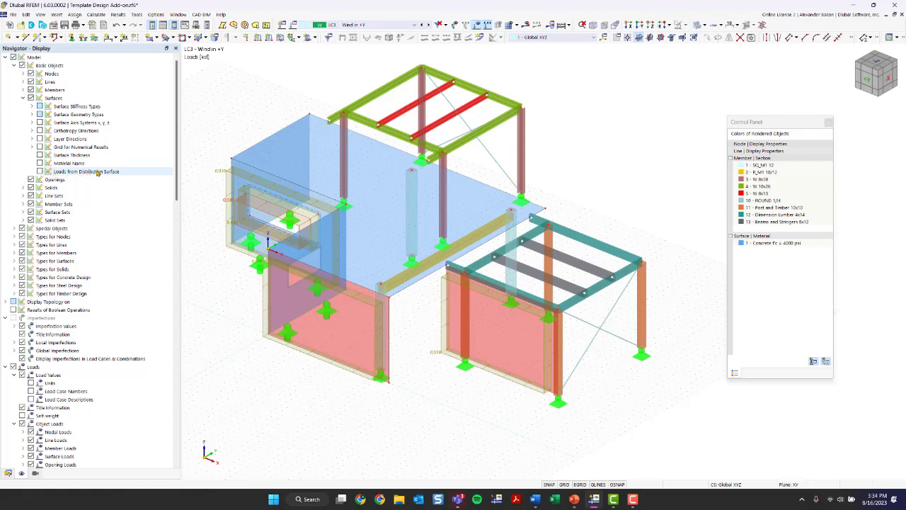
pyautogui.click(40, 172)
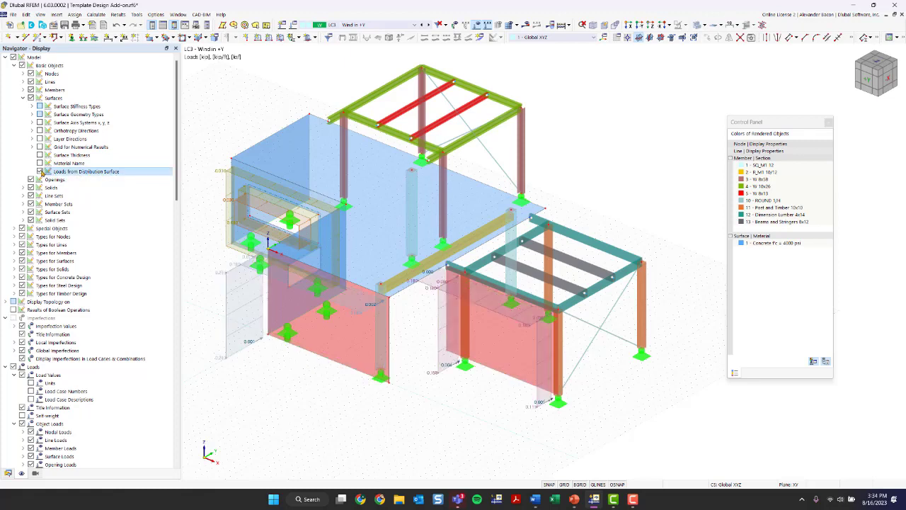
# - Examine how the wind load is distributed to the members and edges around the concrete bay and the timber frame's front face
pyautogui.scroll(1, 449, 388)
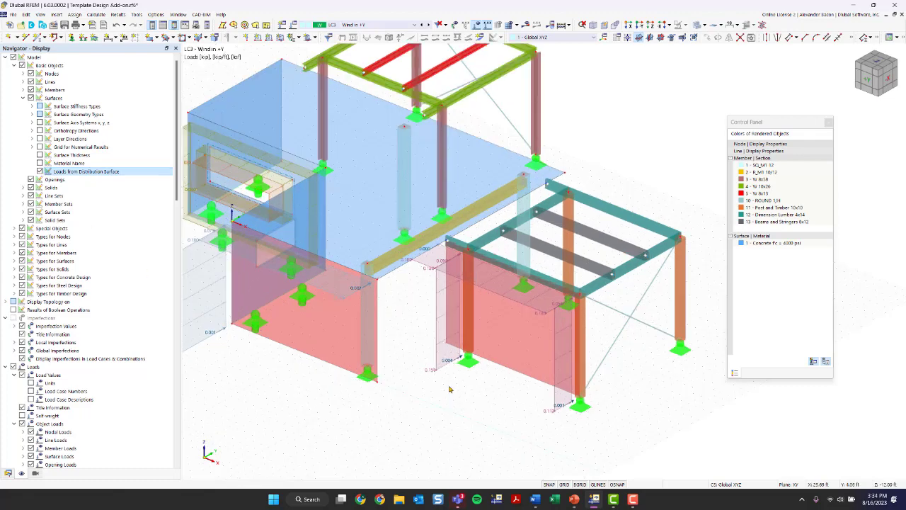
pyautogui.moveTo(414, 396)
pyautogui.keyDown('ctrl'); pyautogui.mouseDown(button='middle')
pyautogui.moveTo(444, 399)
pyautogui.moveTo(423, 396)
pyautogui.mouseUp(button='middle'); pyautogui.keyUp('ctrl')
pyautogui.moveTo(333, 336); pyautogui.dragTo(415, 341, button='middle')
pyautogui.scroll(3, 286, 236)
pyautogui.keyDown('ctrl'); pyautogui.moveTo(254, 279); pyautogui.dragTo(286, 277, button='middle'); pyautogui.keyUp('ctrl')
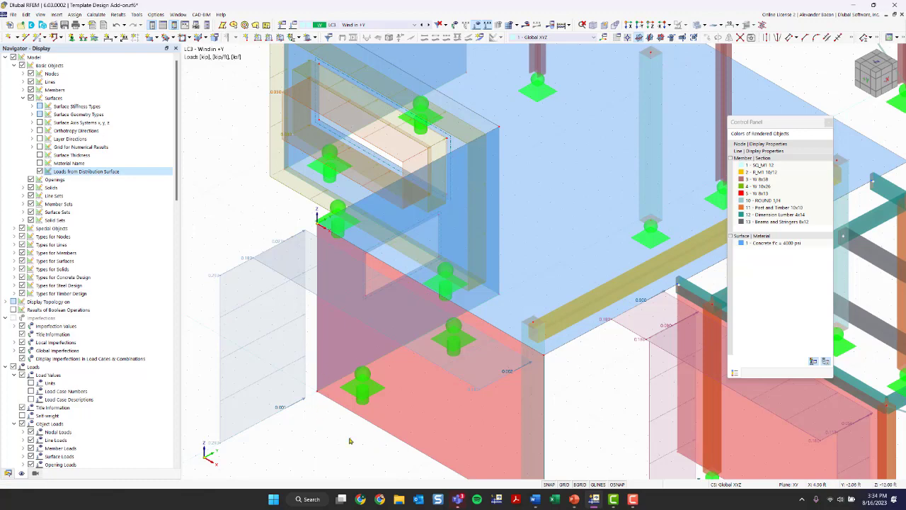
pyautogui.scroll(-2, 350, 441)
pyautogui.moveTo(465, 444); pyautogui.dragTo(298, 323, button='middle')
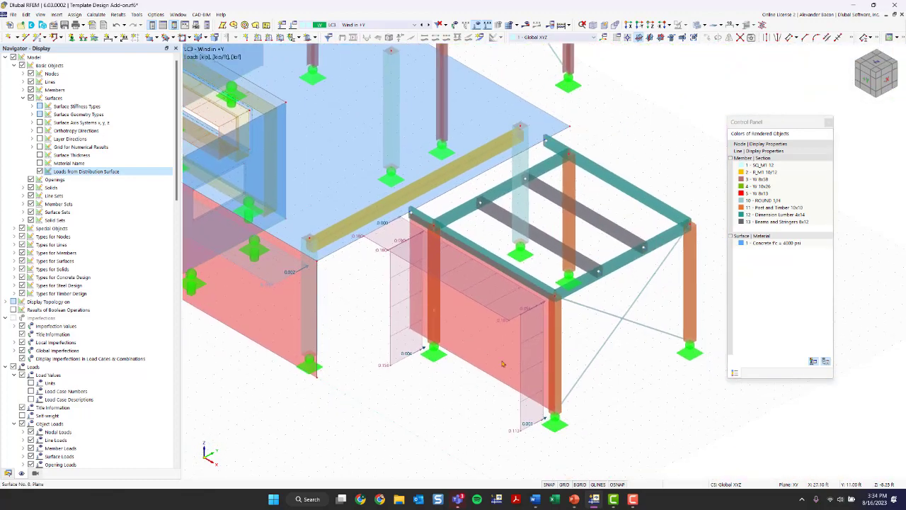
pyautogui.keyDown('ctrl'); pyautogui.moveTo(477, 421); pyautogui.dragTo(436, 417, button='middle'); pyautogui.keyUp('ctrl')
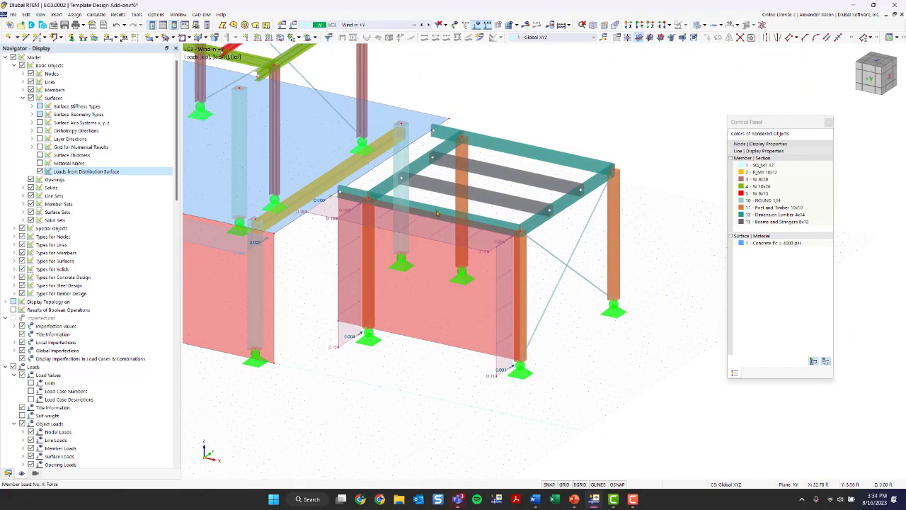
pyautogui.scroll(-3, 472, 357)
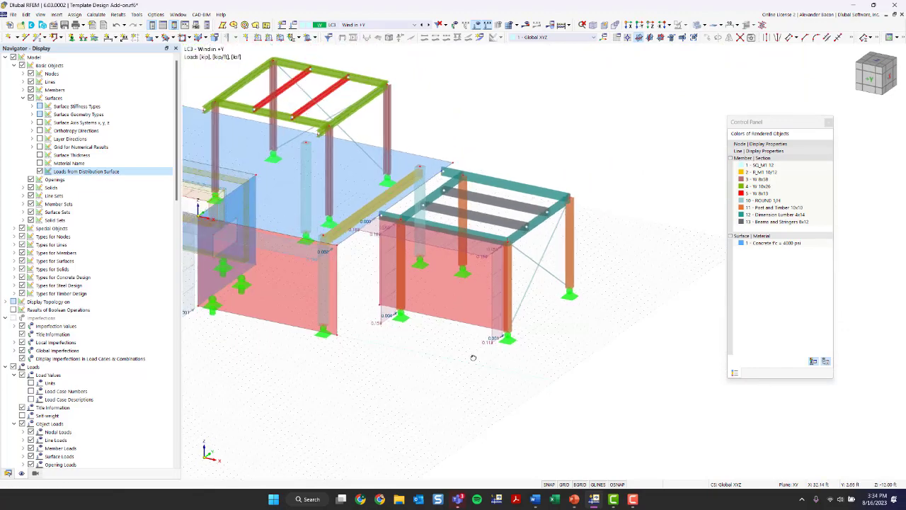
pyautogui.moveTo(472, 358)
pyautogui.keyDown('ctrl'); pyautogui.mouseDown(button='middle')
pyautogui.moveTo(428, 366)
pyautogui.moveTo(570, 376)
pyautogui.moveTo(584, 362)
pyautogui.moveTo(460, 368)
pyautogui.mouseUp(button='middle'); pyautogui.keyUp('ctrl')
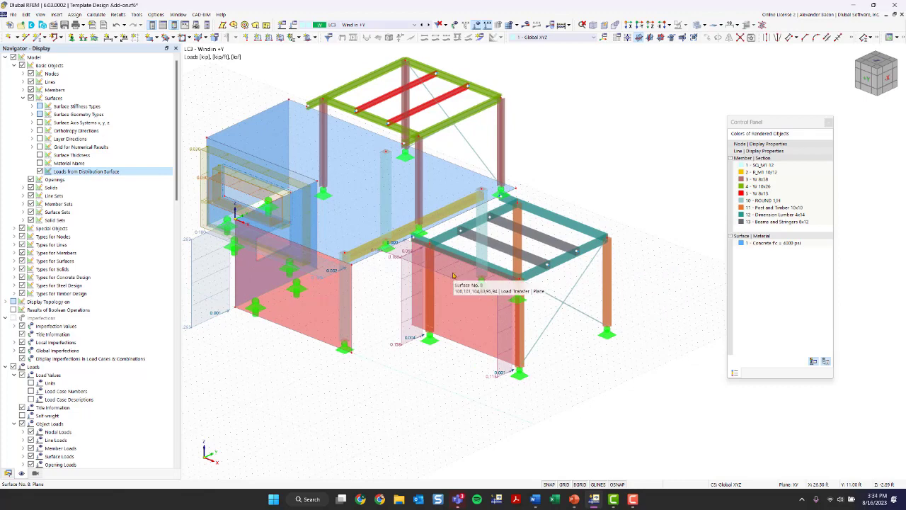
pyautogui.scroll(-1, 429, 379)
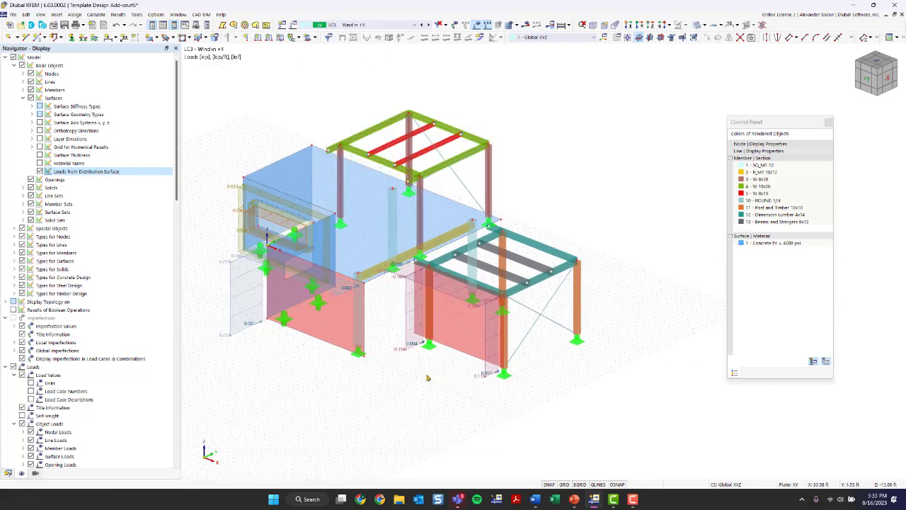
# - Hide all loads in the model view, keeping load case LC3 active
pyautogui.click(357, 26)
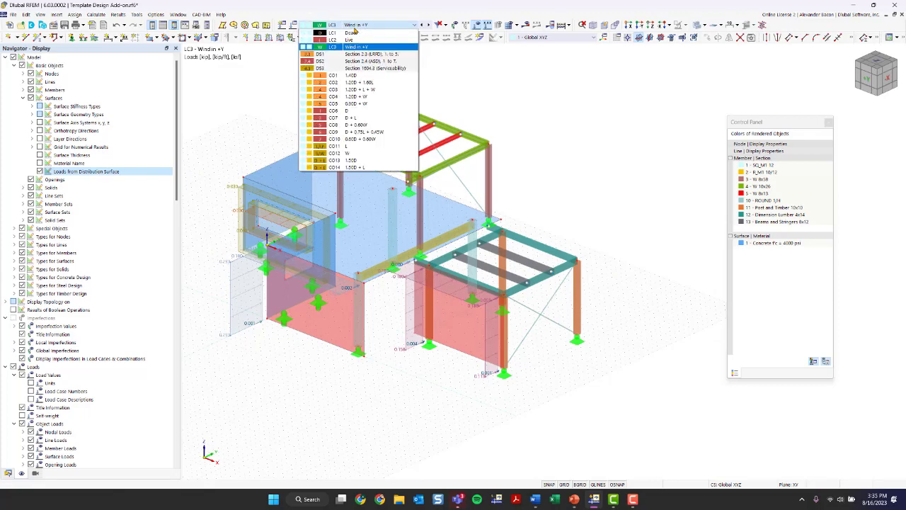
pyautogui.click(355, 29)
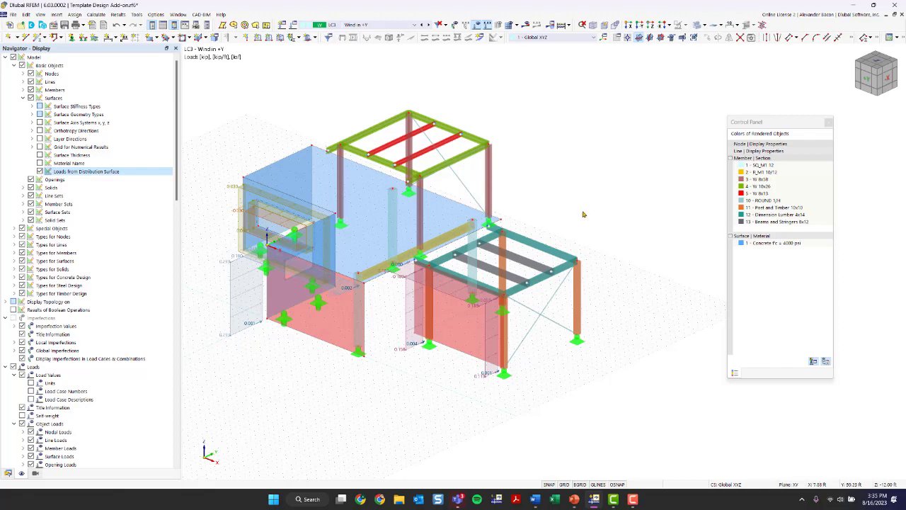
pyautogui.keyDown('ctrl'); pyautogui.moveTo(629, 261); pyautogui.dragTo(607, 309, button='middle'); pyautogui.keyUp('ctrl')
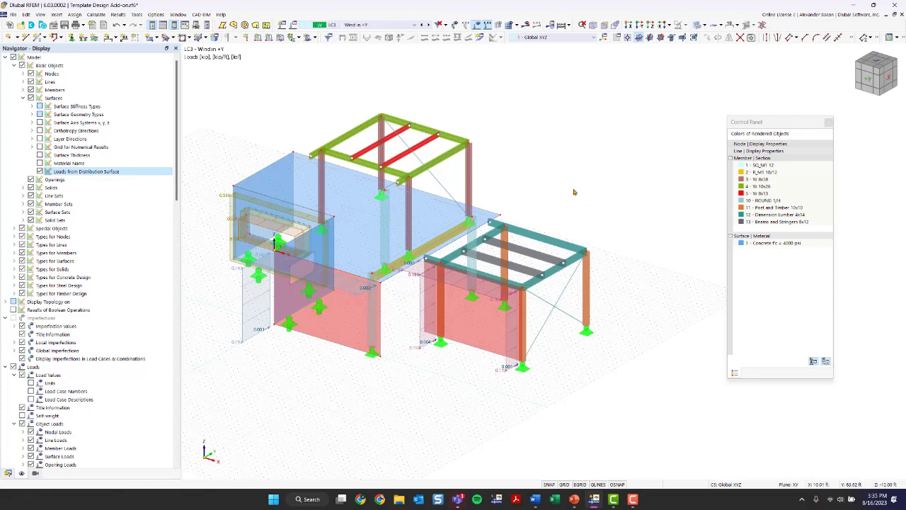
pyautogui.click(478, 25)
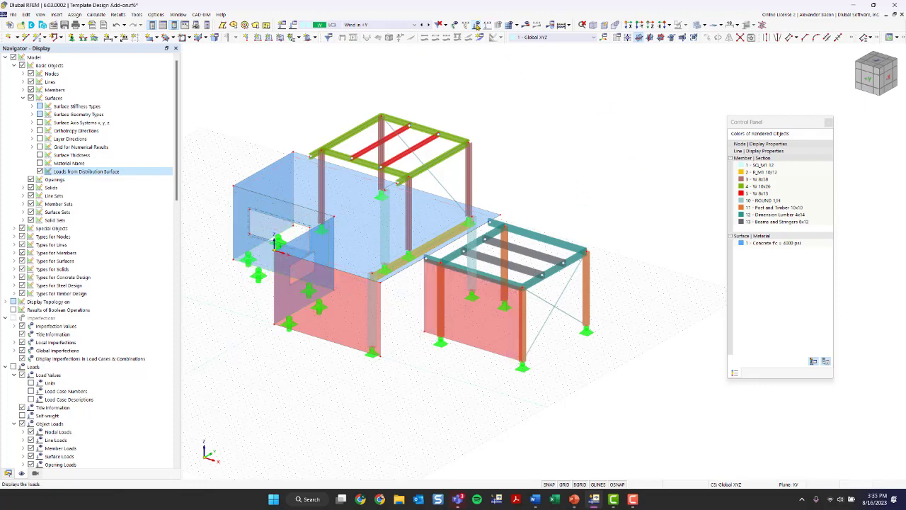
pyautogui.keyDown('ctrl'); pyautogui.moveTo(607, 201); pyautogui.dragTo(446, 198, button='middle'); pyautogui.keyUp('ctrl')
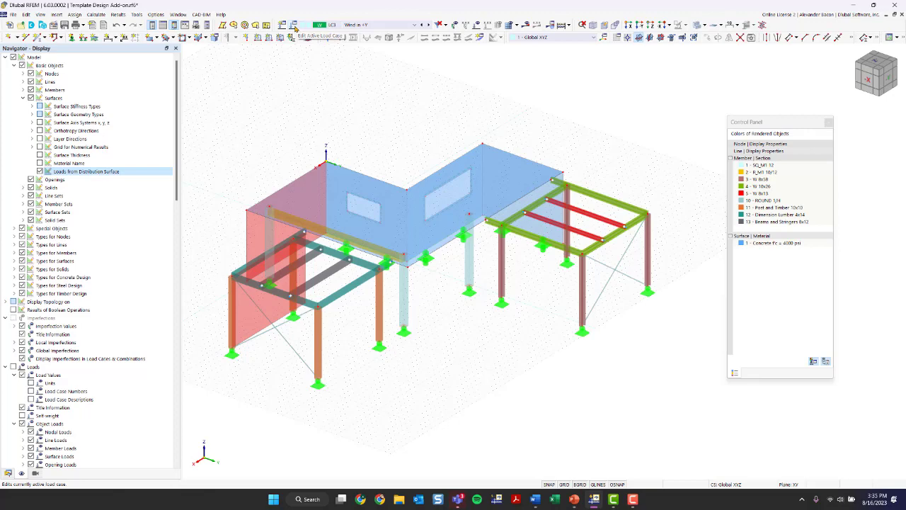
# - Open the load case and combination settings and review the Dead and Live load cases and load combination CO4
pyautogui.click(294, 27)
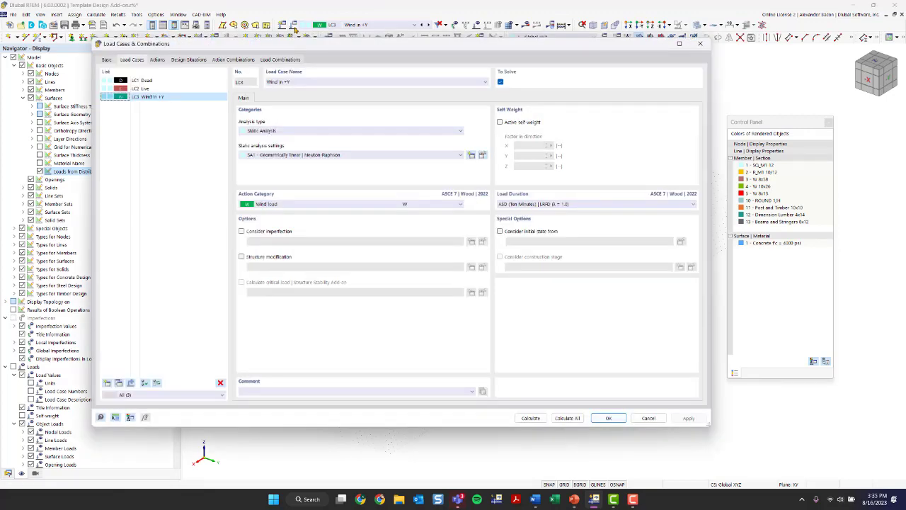
pyautogui.moveTo(272, 44); pyautogui.dragTo(302, 52)
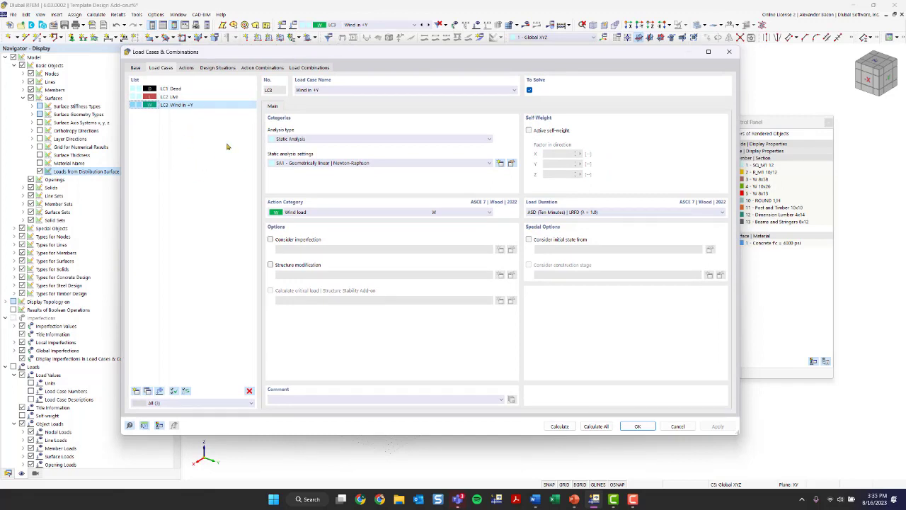
pyautogui.click(202, 97)
pyautogui.click(198, 89)
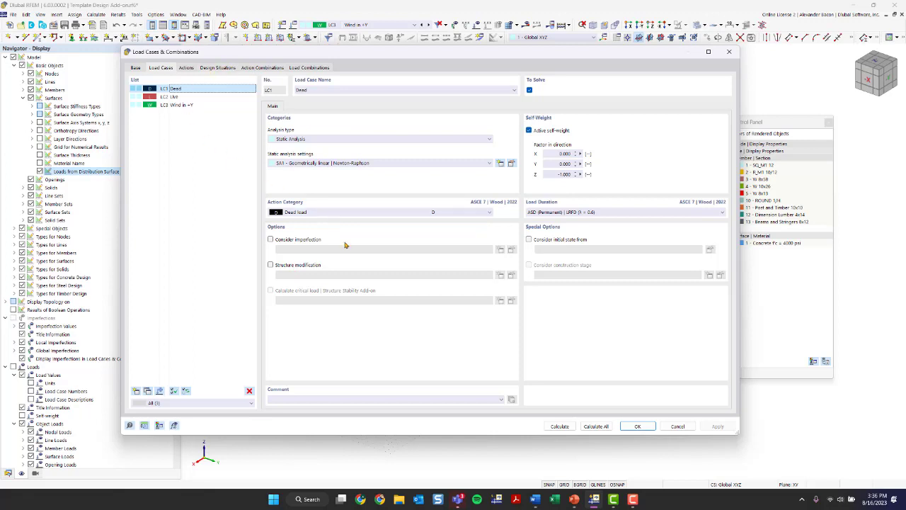
pyautogui.click(201, 97)
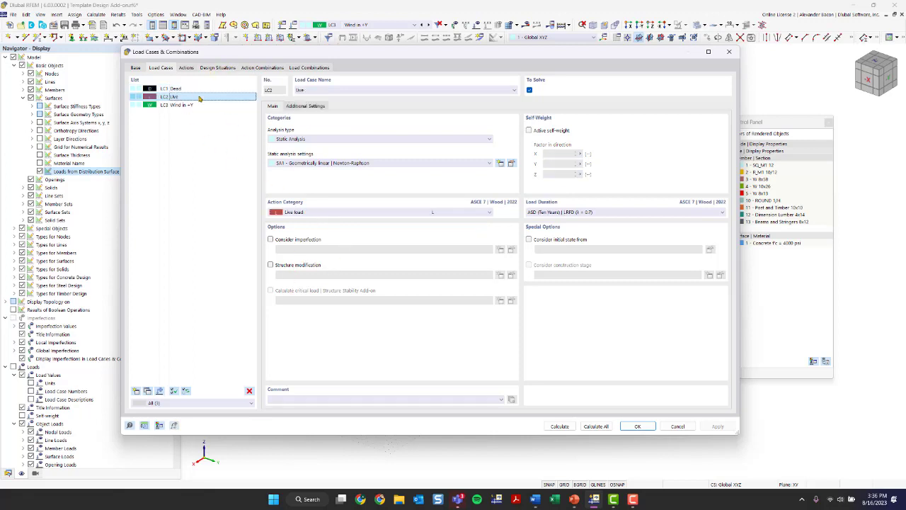
pyautogui.click(300, 69)
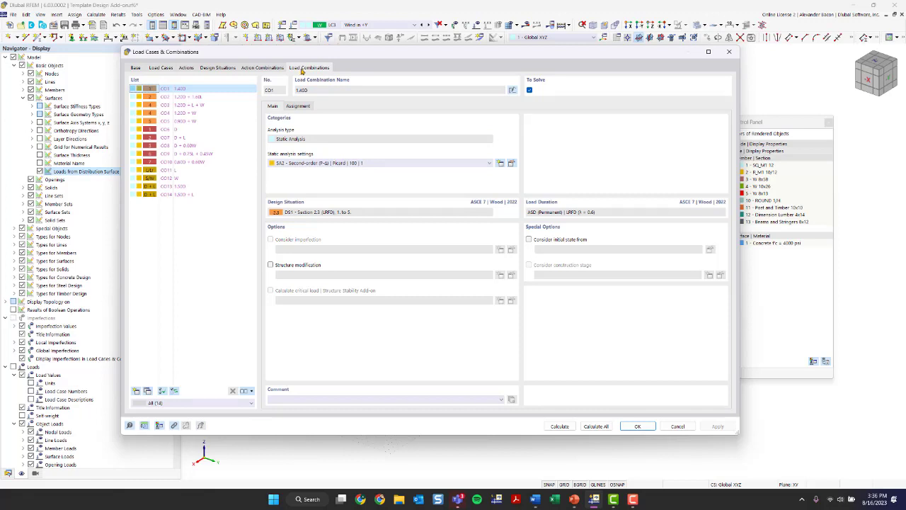
pyautogui.click(188, 112)
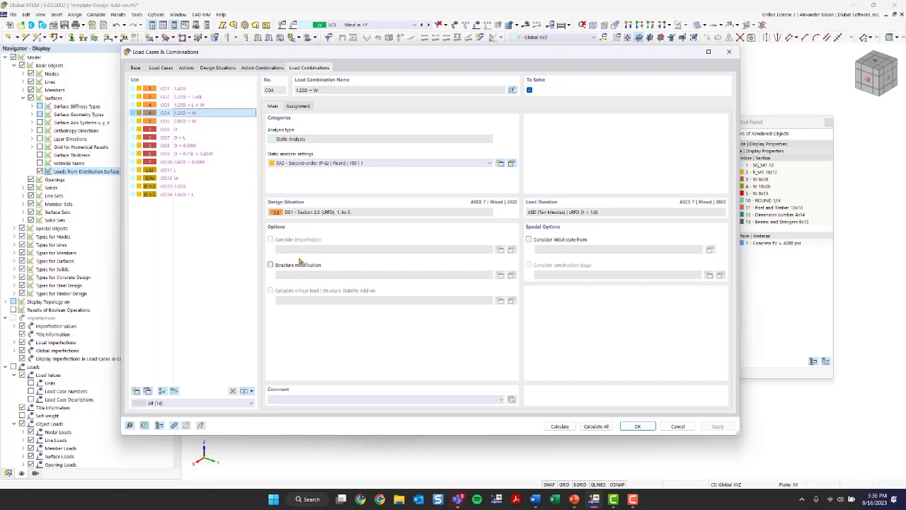
# - Review the settings of the LRFD, ASD and serviceability design situations, including the combination wizard choices for the LRFD one
pyautogui.click(220, 68)
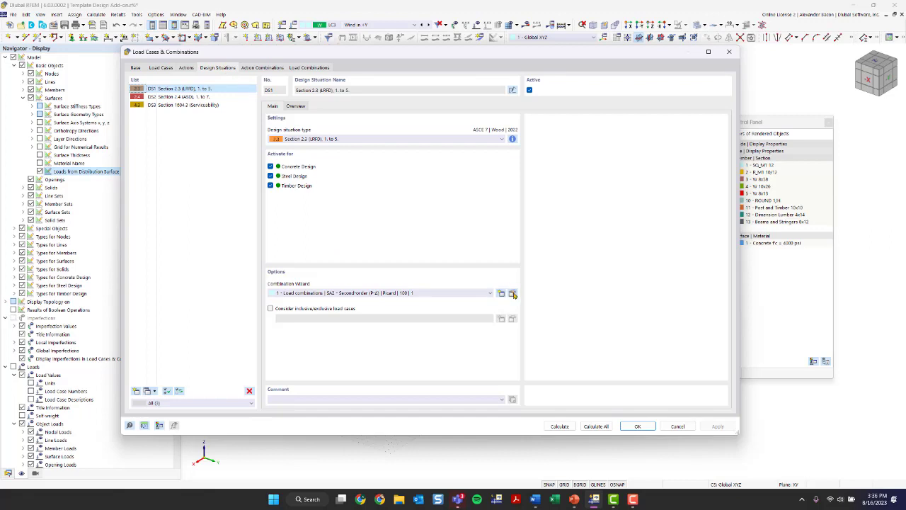
pyautogui.click(348, 296)
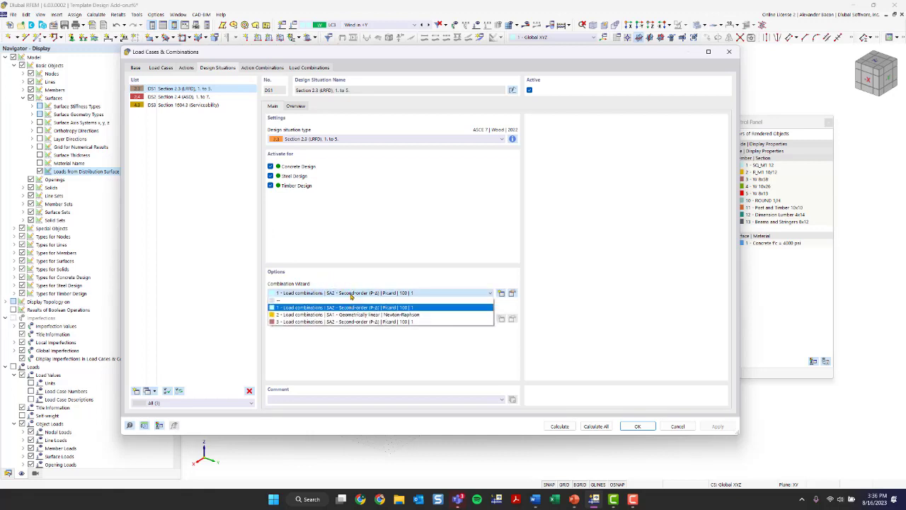
pyautogui.click(350, 296)
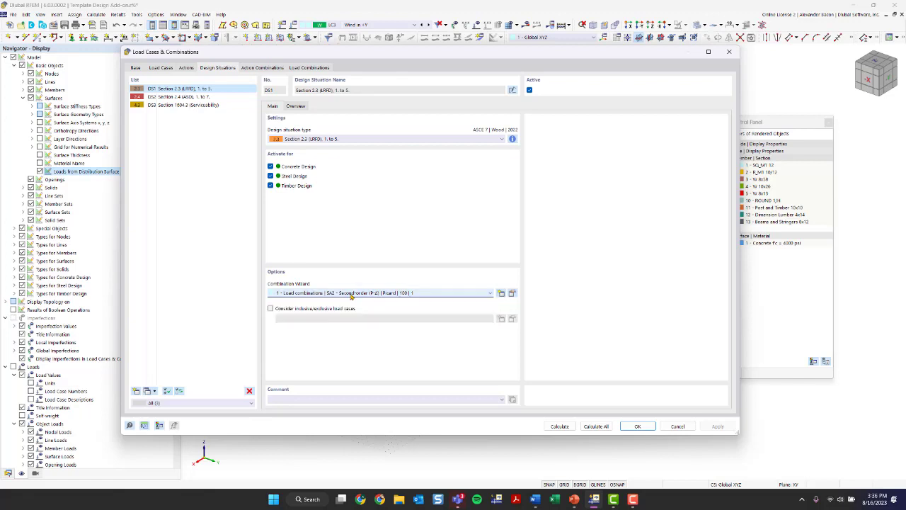
pyautogui.click(197, 96)
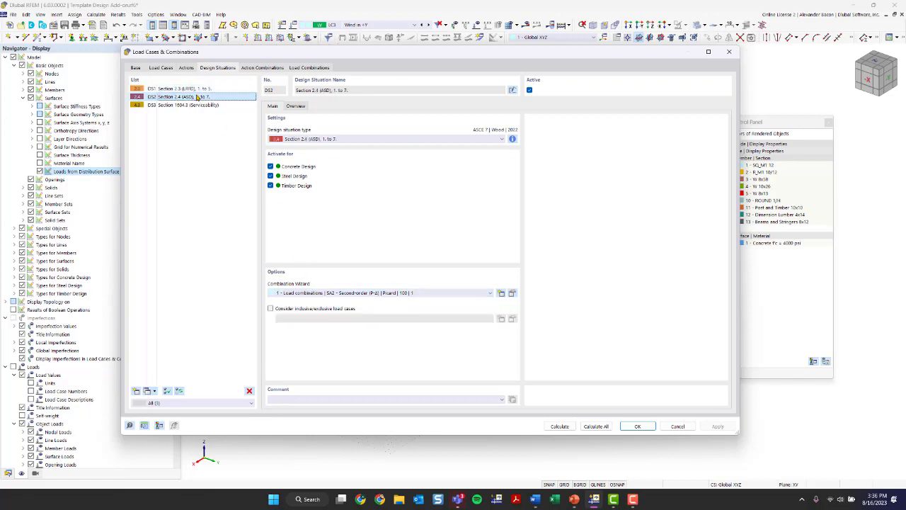
pyautogui.click(196, 105)
pyautogui.click(186, 89)
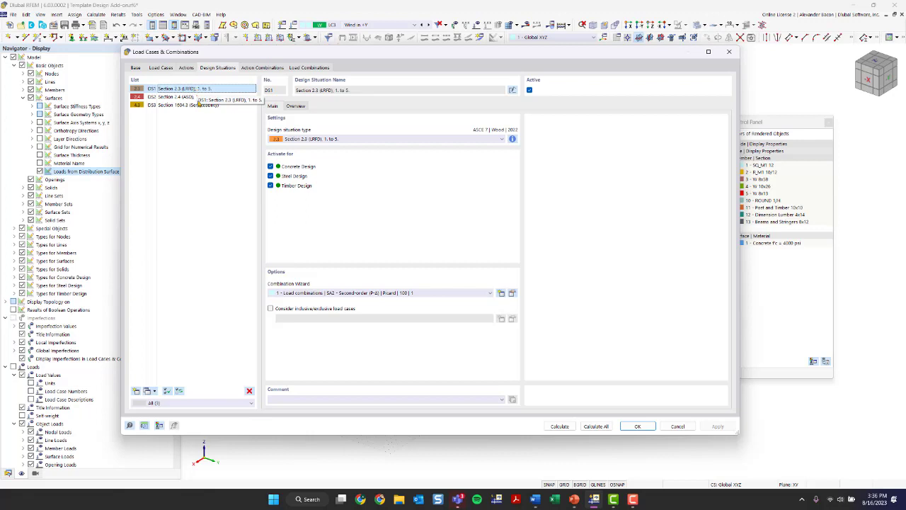
pyautogui.click(195, 97)
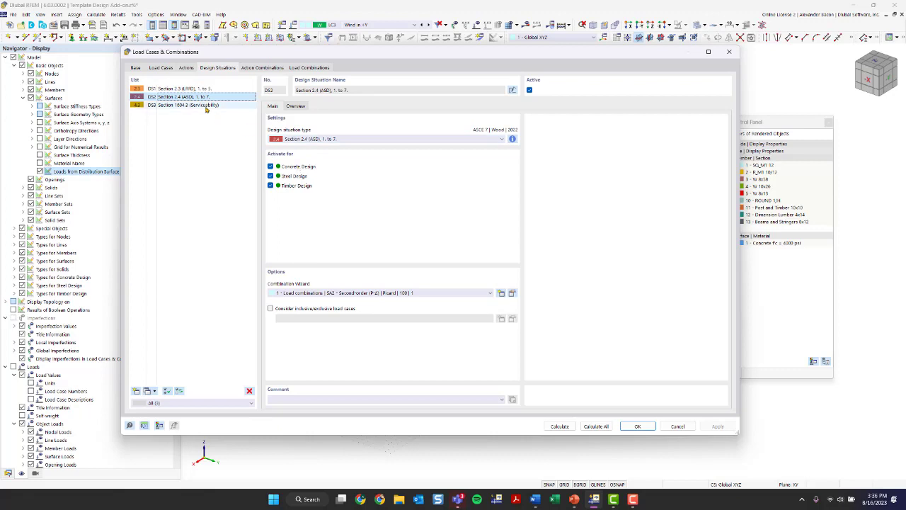
pyautogui.click(196, 89)
pyautogui.click(191, 97)
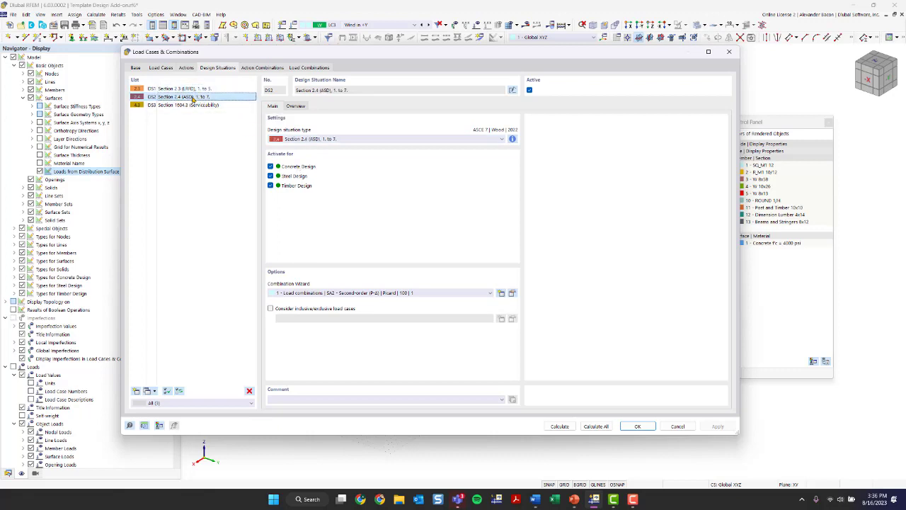
# - Compare the load combinations assigned to the LRFD, ASD and serviceability design situations
pyautogui.click(192, 89)
pyautogui.click(295, 106)
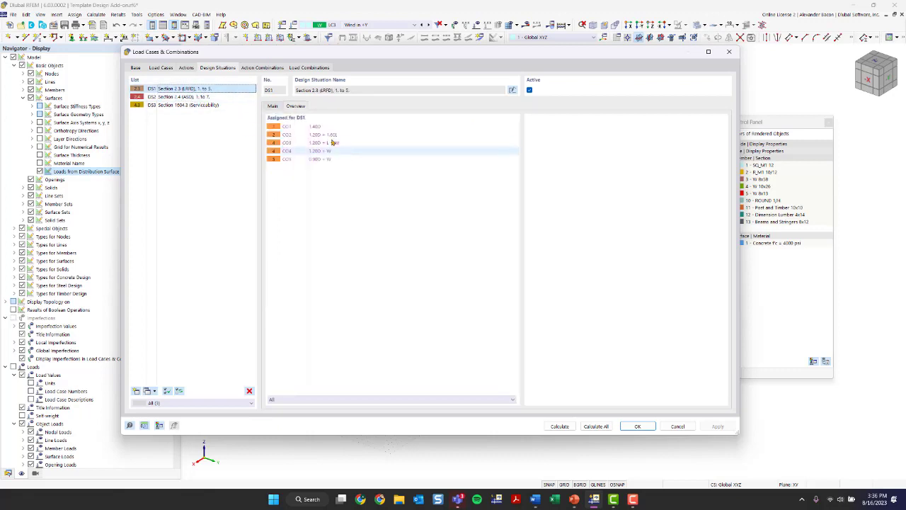
pyautogui.click(213, 97)
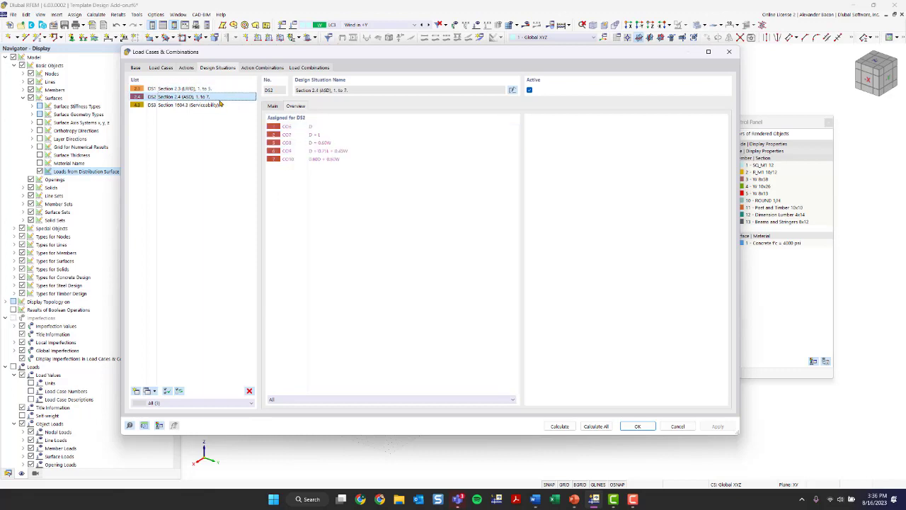
pyautogui.click(215, 90)
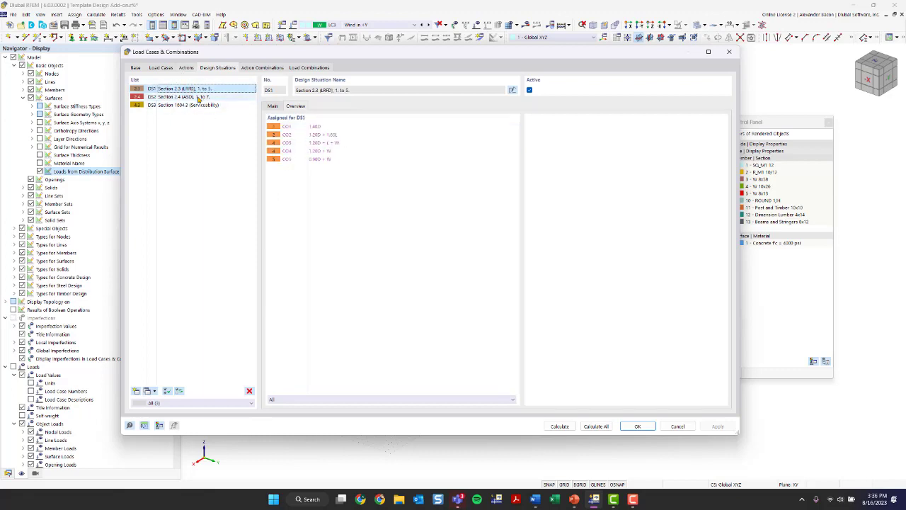
pyautogui.click(230, 105)
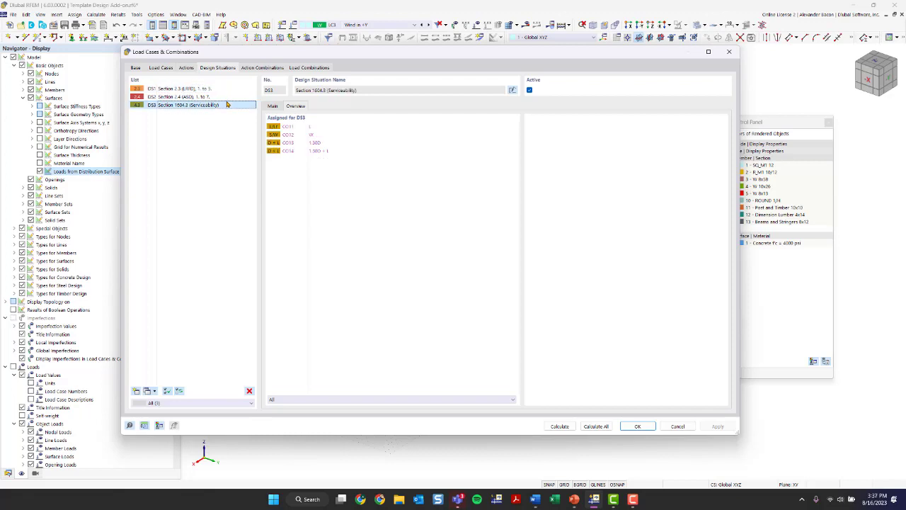
pyautogui.click(225, 98)
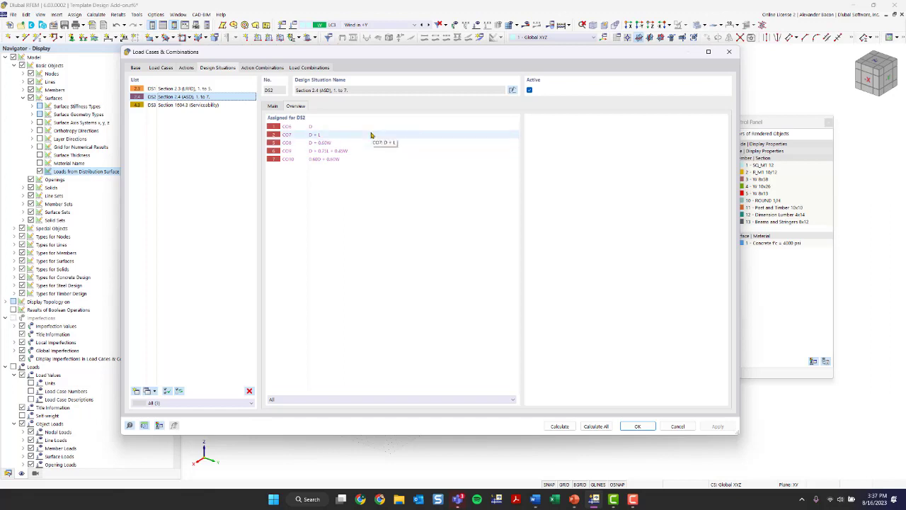
pyautogui.click(191, 89)
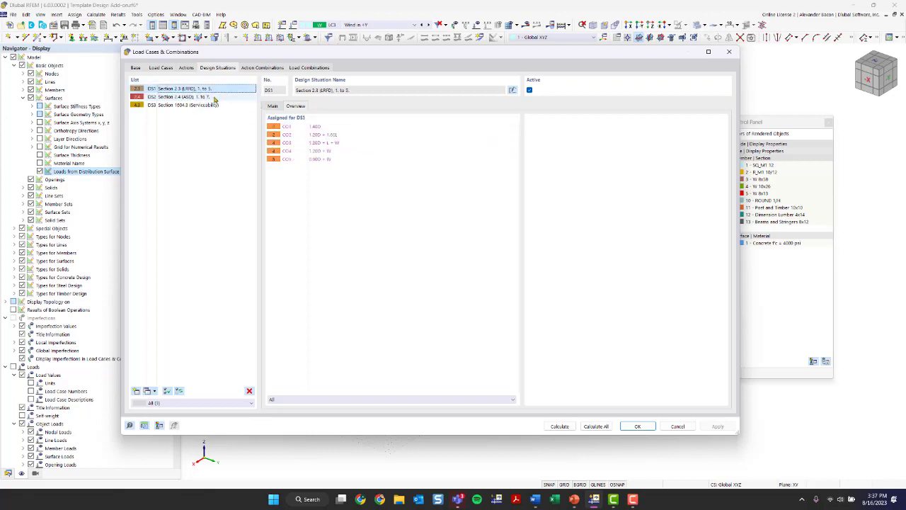
# - Enable consideration of a structure modification in the combination wizard assigned to the LRFD design situation
pyautogui.click(280, 108)
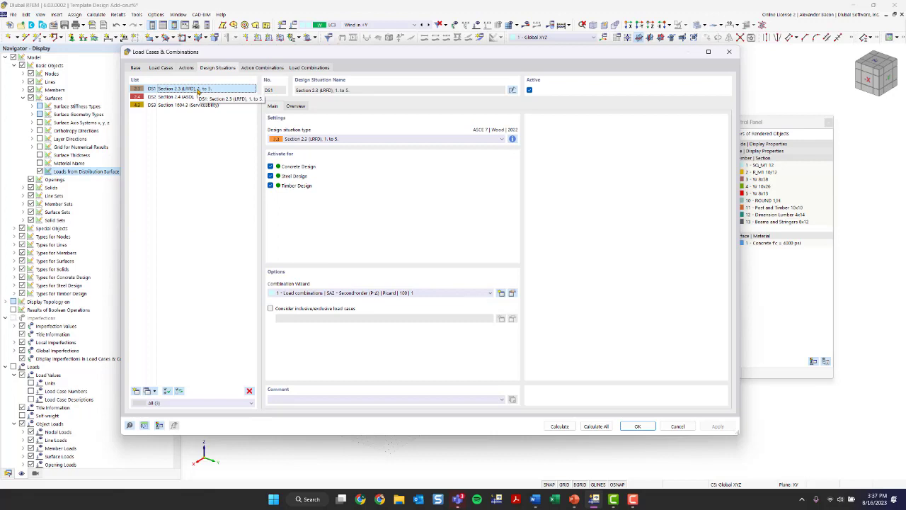
pyautogui.click(512, 294)
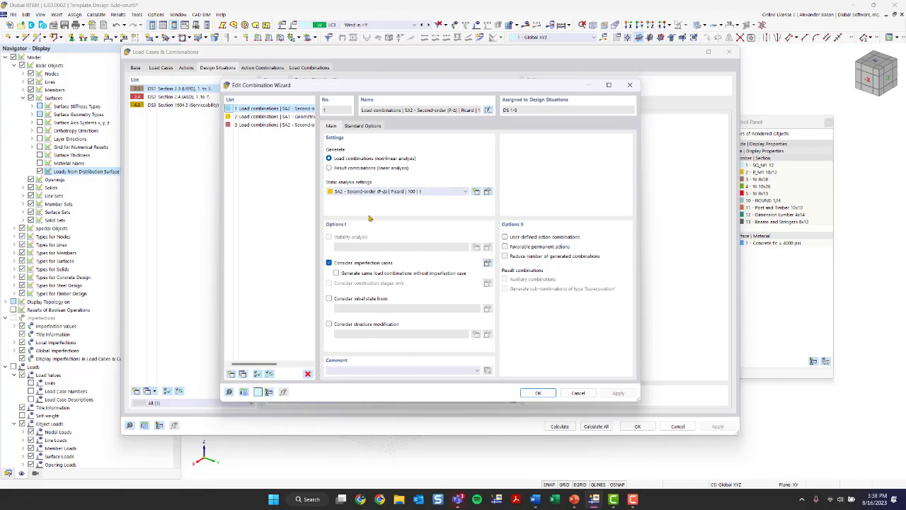
pyautogui.click(342, 326)
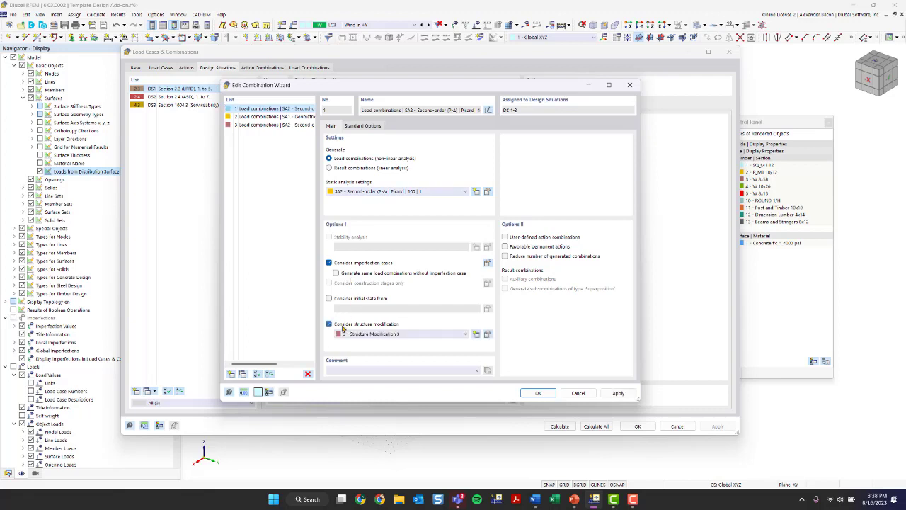
pyautogui.click(415, 334)
pyautogui.click(415, 334)
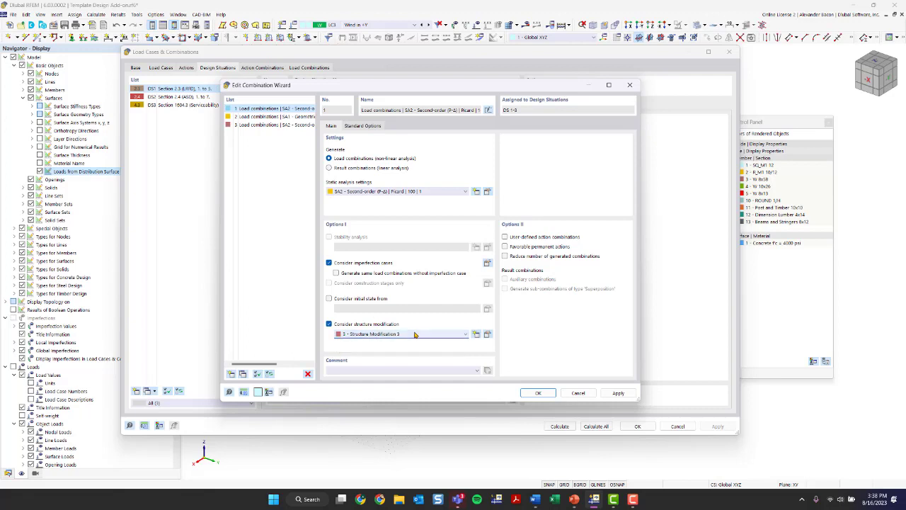
pyautogui.click(487, 334)
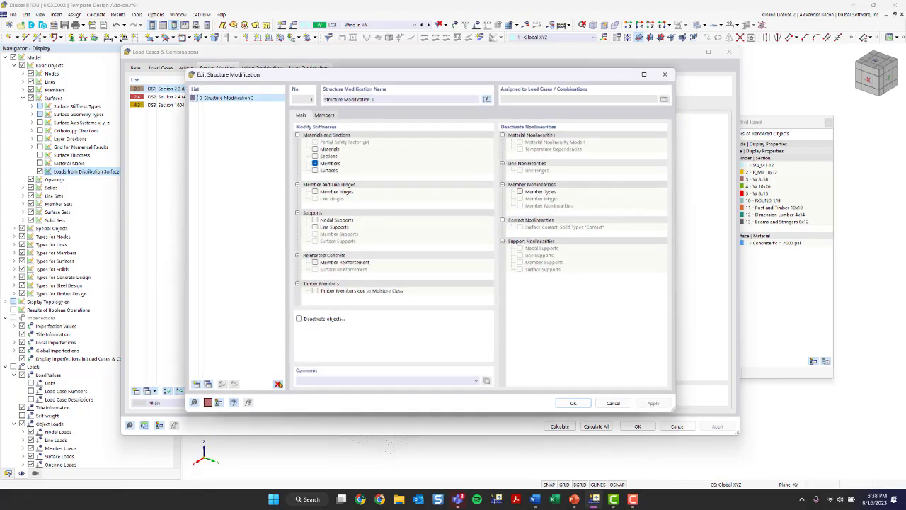
pyautogui.click(278, 384)
pyautogui.click(460, 274)
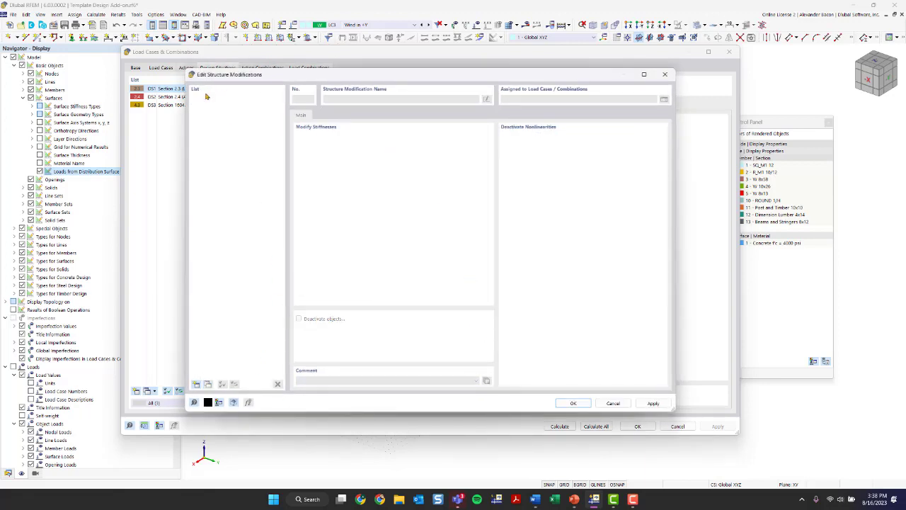
pyautogui.click(665, 74)
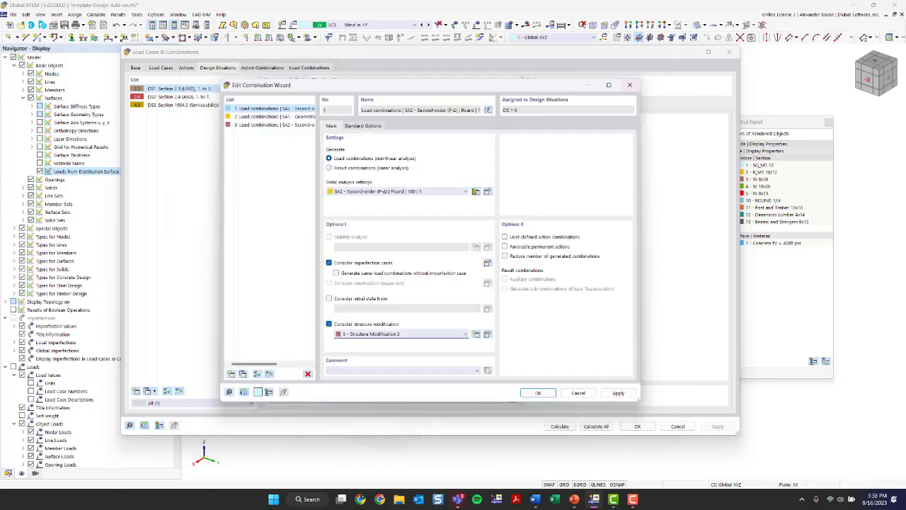
# - Delete the existing Structure Modification 3 from the wizard's structure modifications
pyautogui.click(477, 334)
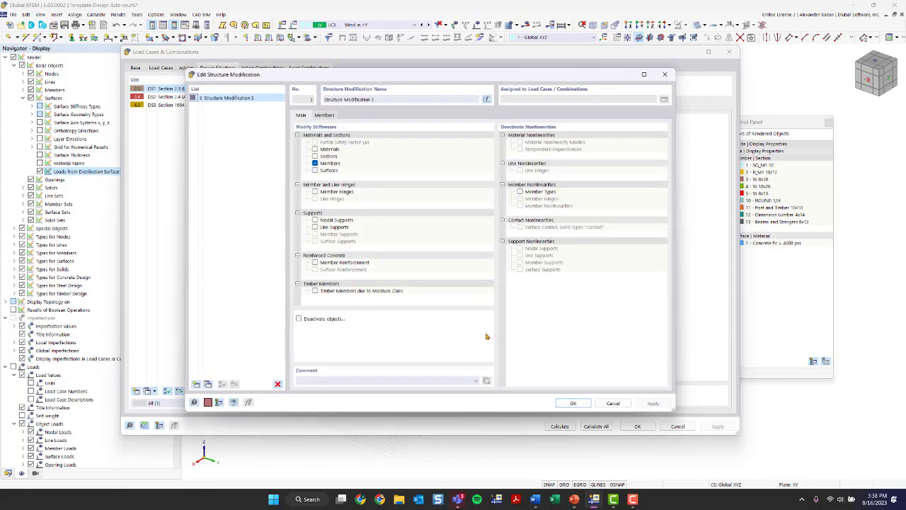
pyautogui.click(277, 385)
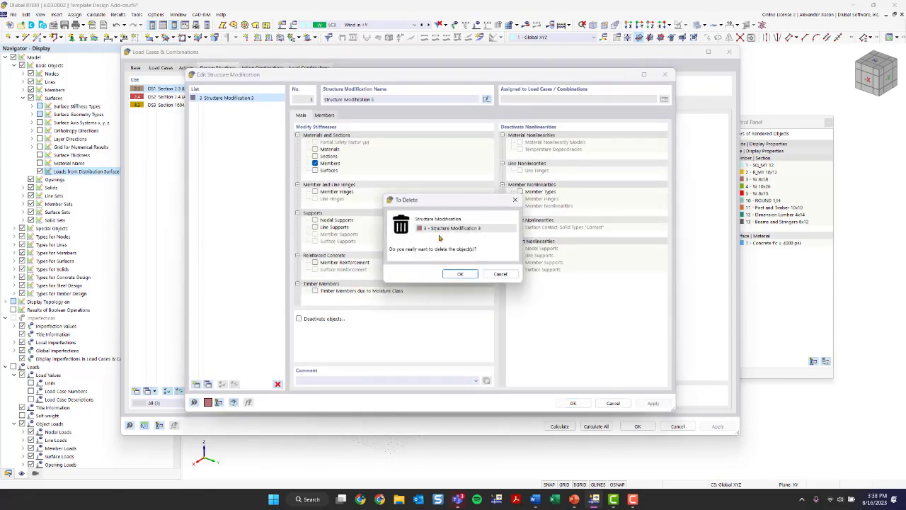
pyautogui.click(460, 274)
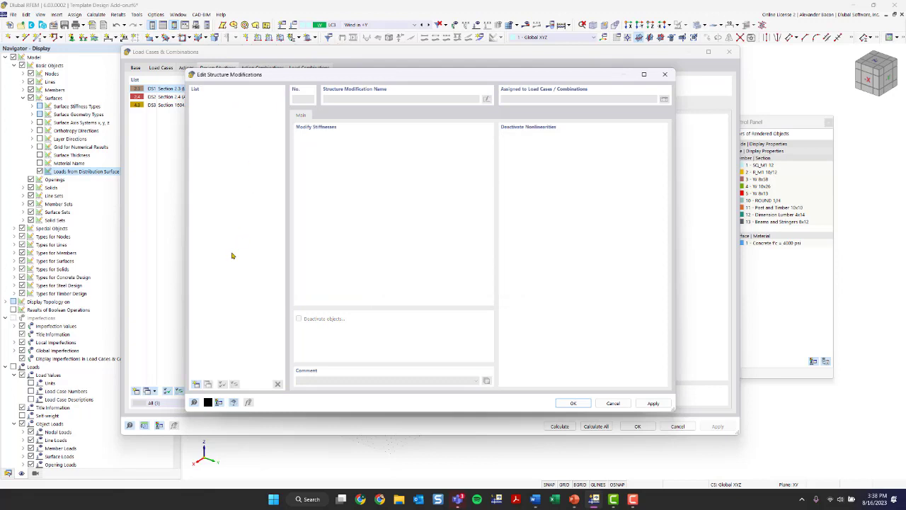
# - Create a new structure modification that modifies member stiffnesses and show its member assignments
pyautogui.click(196, 384)
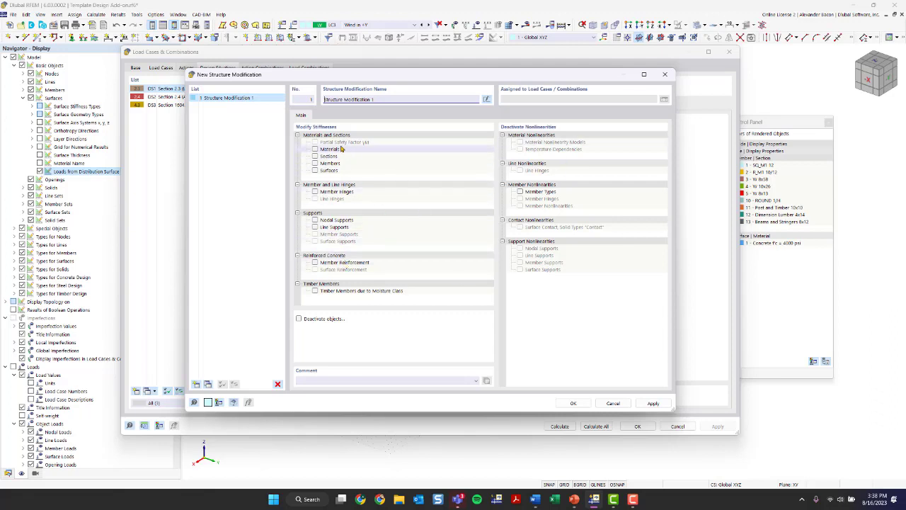
pyautogui.click(315, 163)
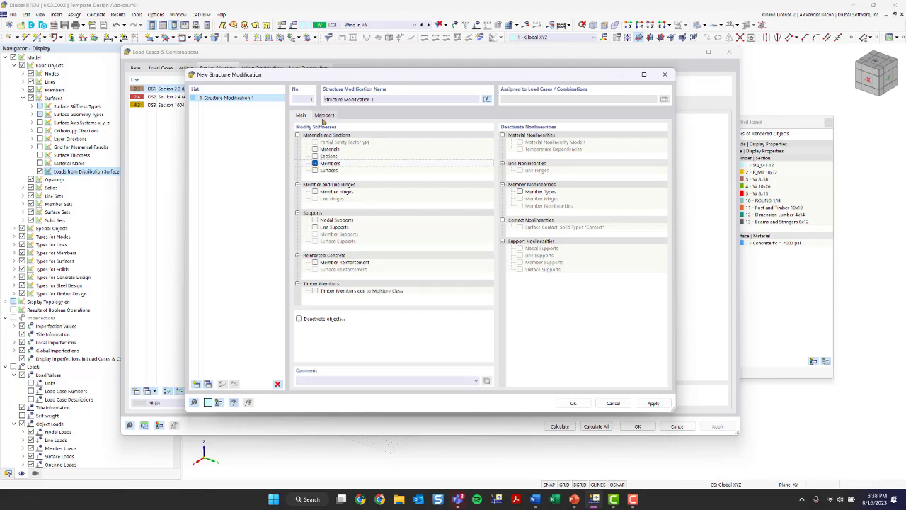
pyautogui.click(325, 115)
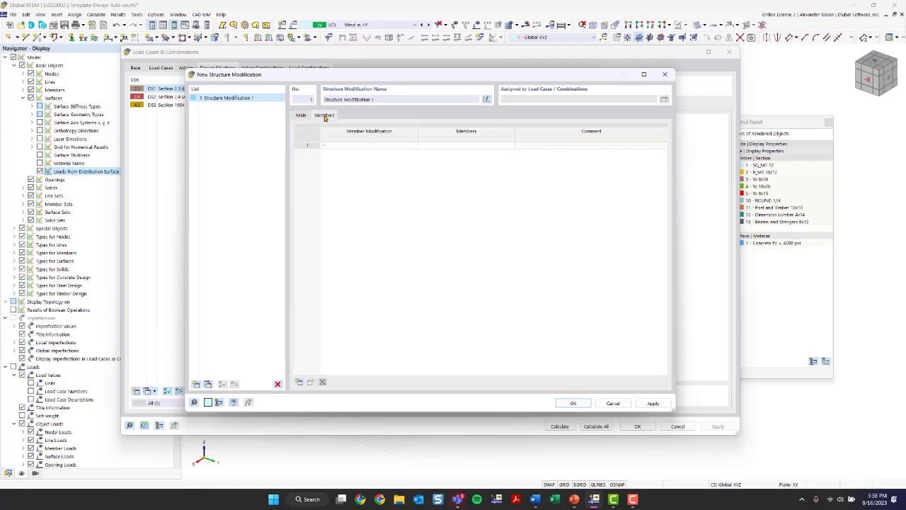
# - Add a new member stiffness modification in the first row and delete the existing stiffness modifications 1 to 7
pyautogui.click(352, 145)
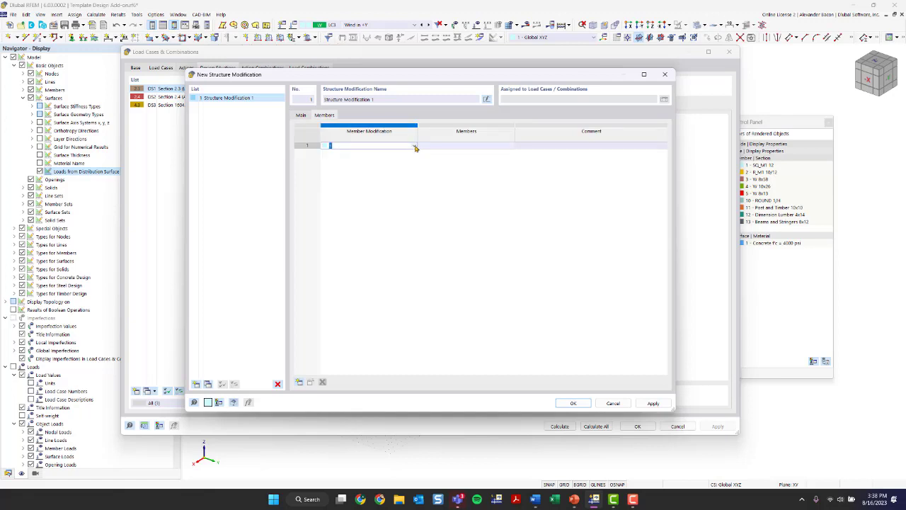
pyautogui.click(414, 146)
pyautogui.click(415, 146)
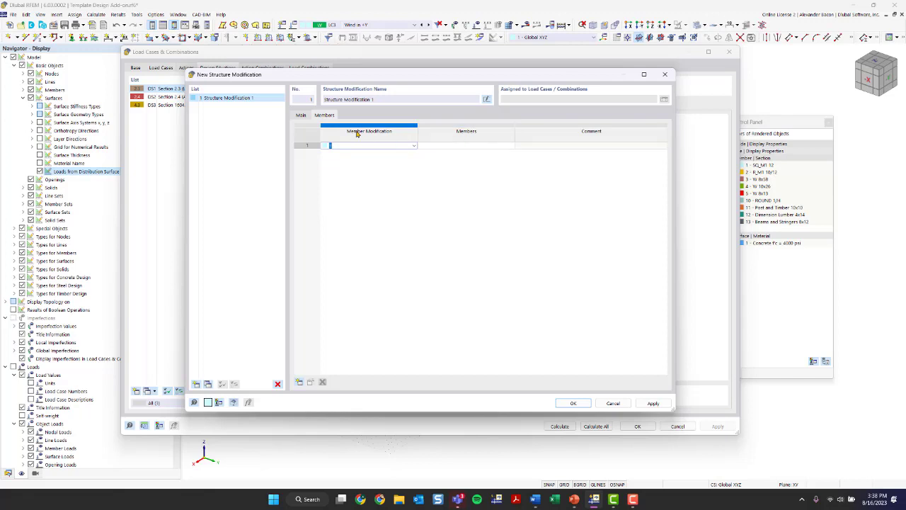
pyautogui.click(414, 146)
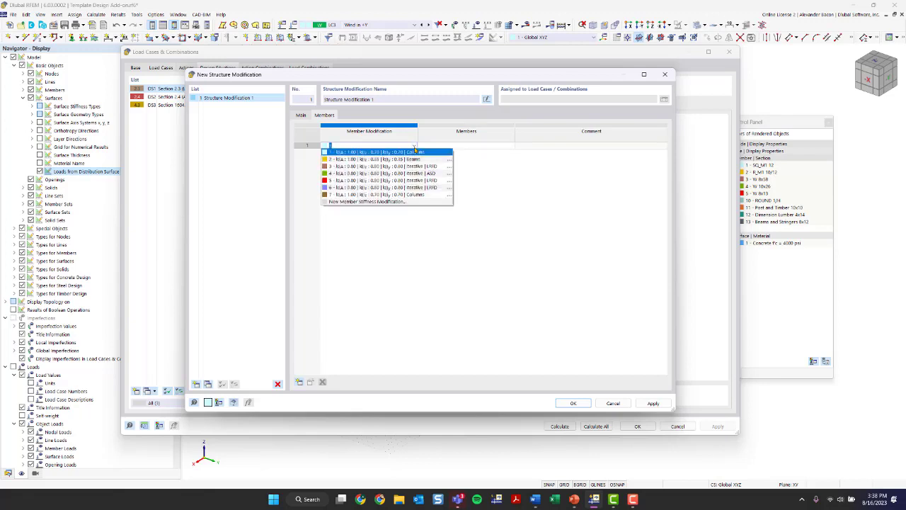
pyautogui.click(372, 204)
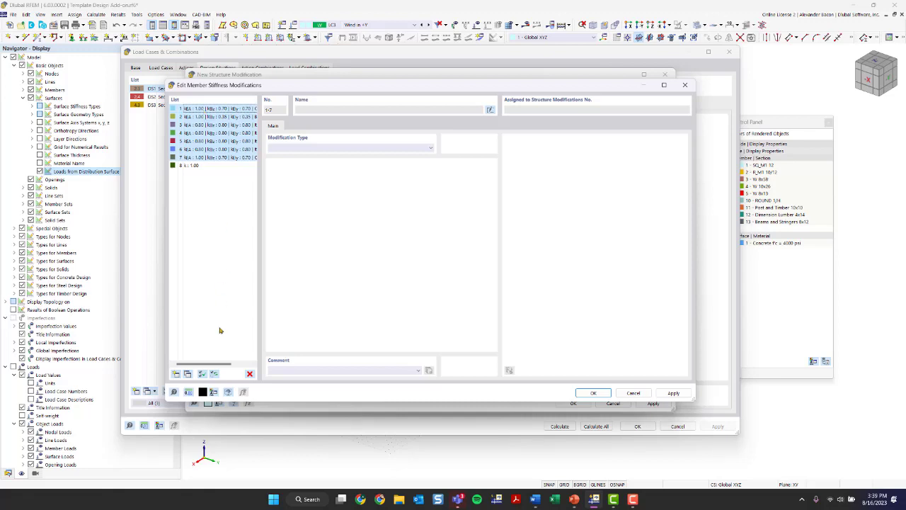
pyautogui.click(249, 373)
pyautogui.click(459, 274)
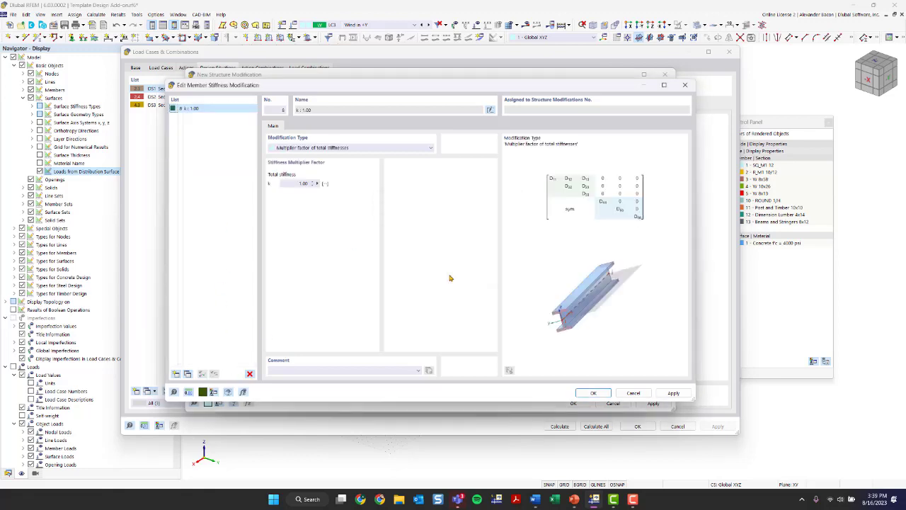
# - Try the multiplier types for total stiffnesses and for partial stiffnesses, weights and masses on the new member stiffness modification
pyautogui.moveTo(230, 88); pyautogui.dragTo(253, 104)
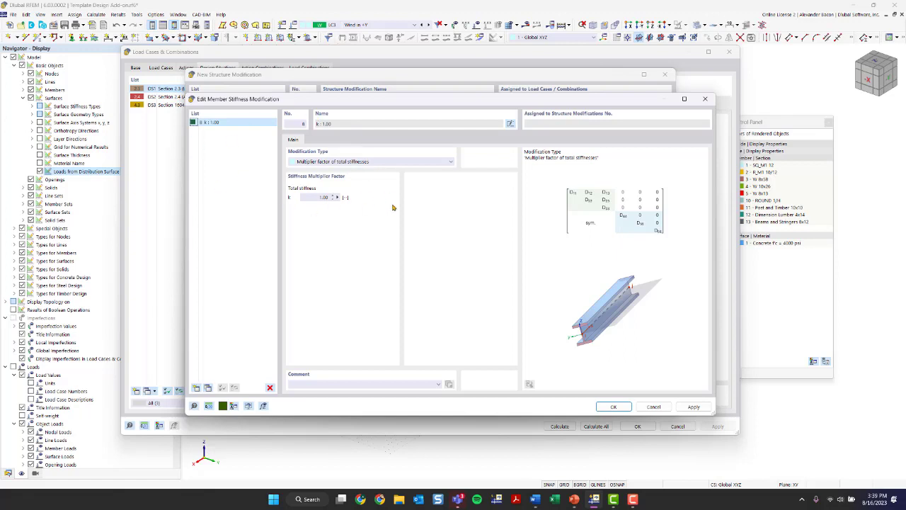
pyautogui.click(363, 162)
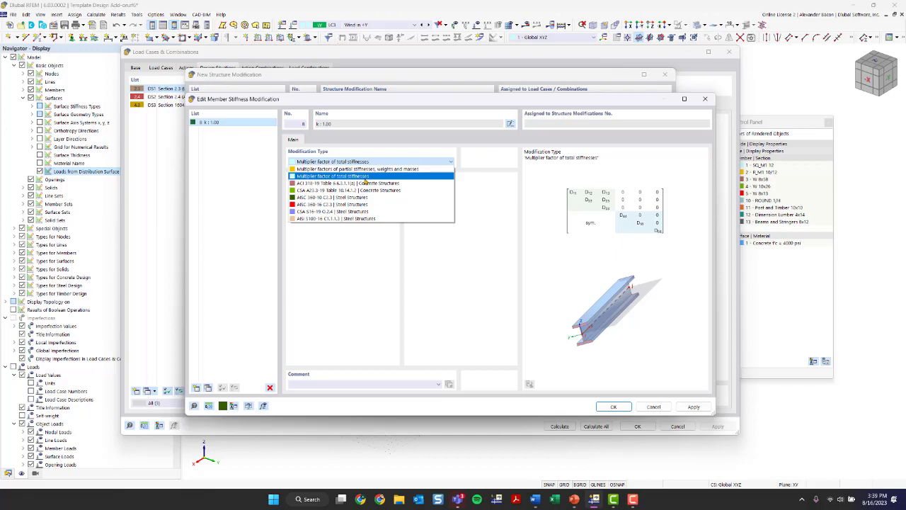
pyautogui.click(370, 177)
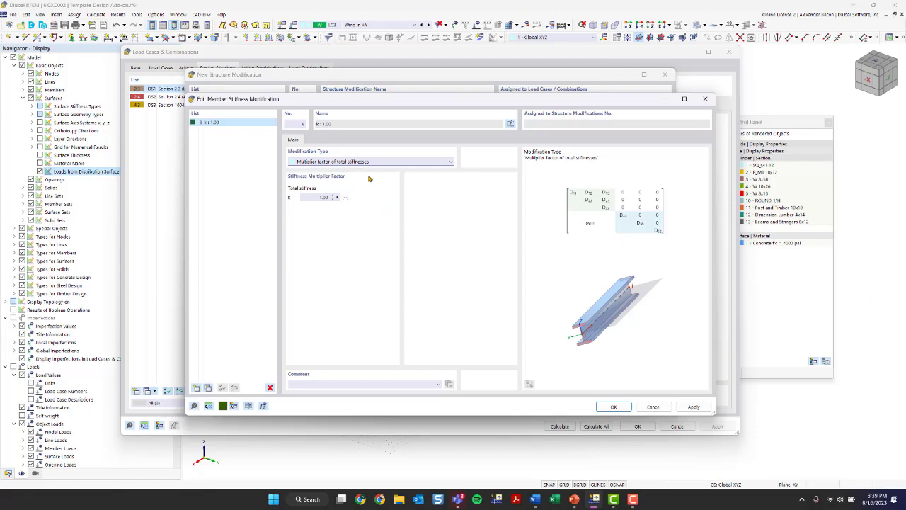
pyautogui.click(329, 162)
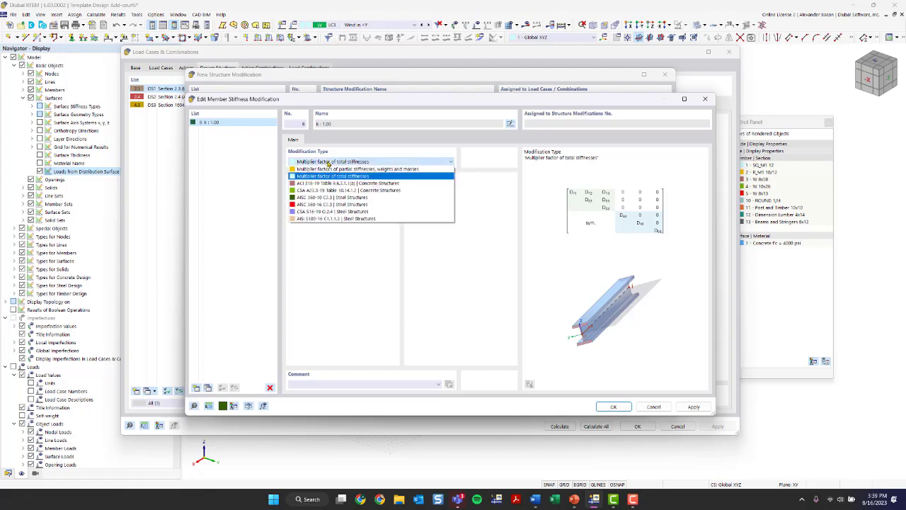
pyautogui.click(335, 169)
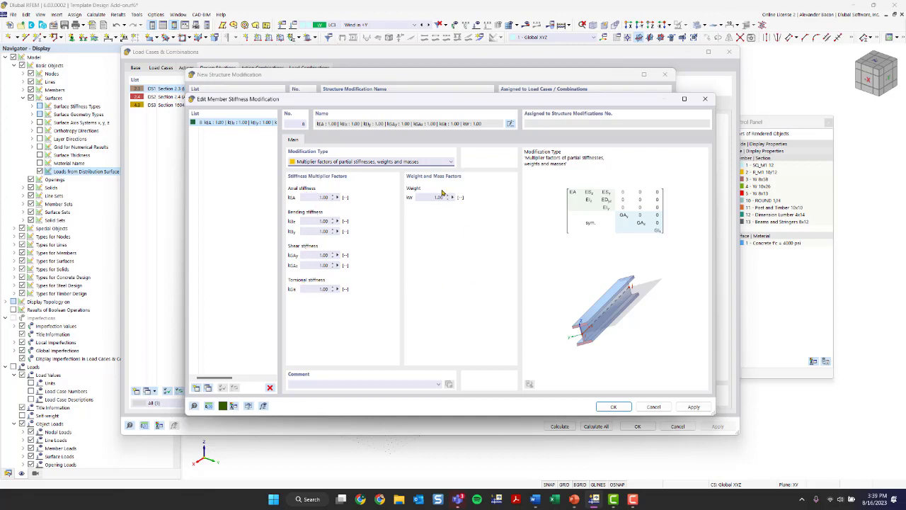
# - Set the member stiffness modification's type to AISC 360-16 C2.3 | Steel Structures and accept it
pyautogui.click(332, 163)
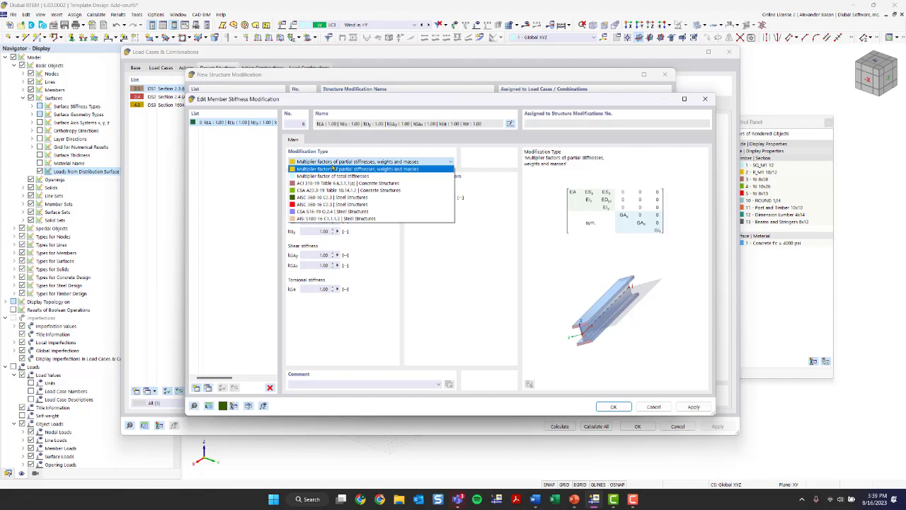
pyautogui.click(335, 205)
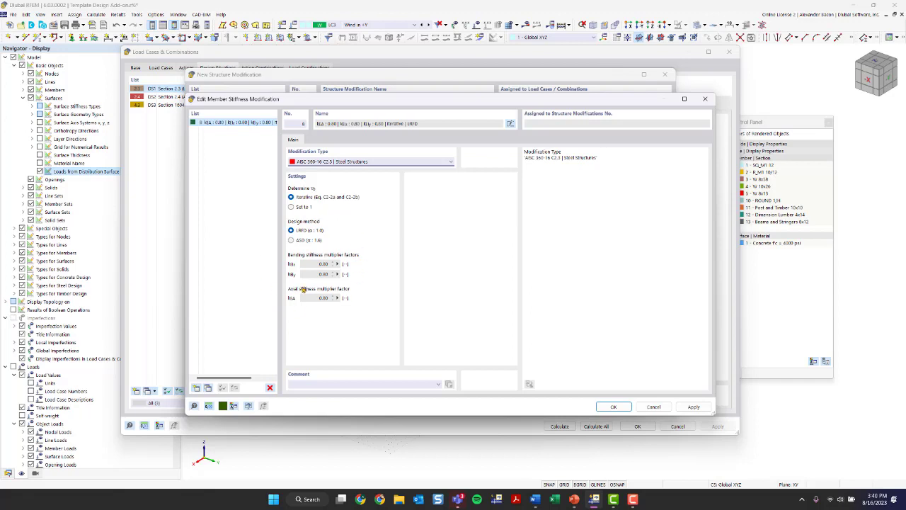
pyautogui.click(614, 407)
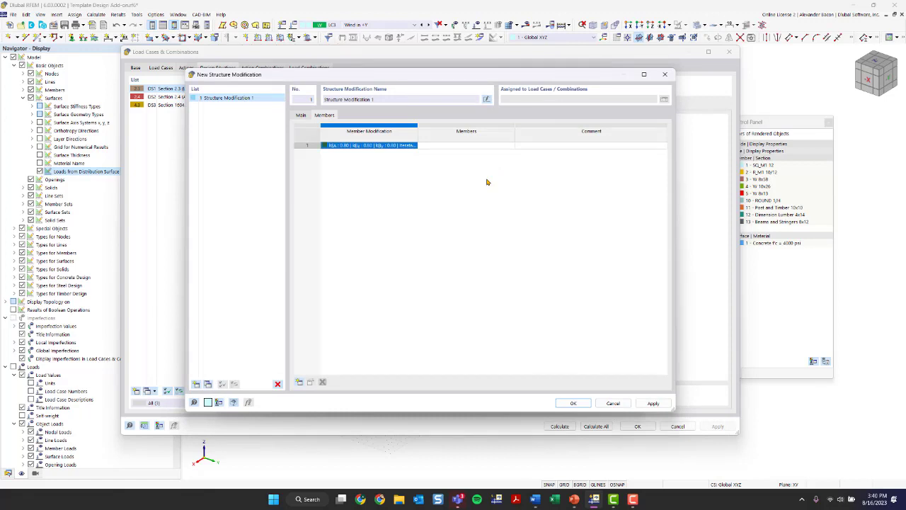
# - Assign the AISC stiffness modification to the steel frame's members 6,8,17-26,36,37, picked graphically in plan view
pyautogui.click(465, 146)
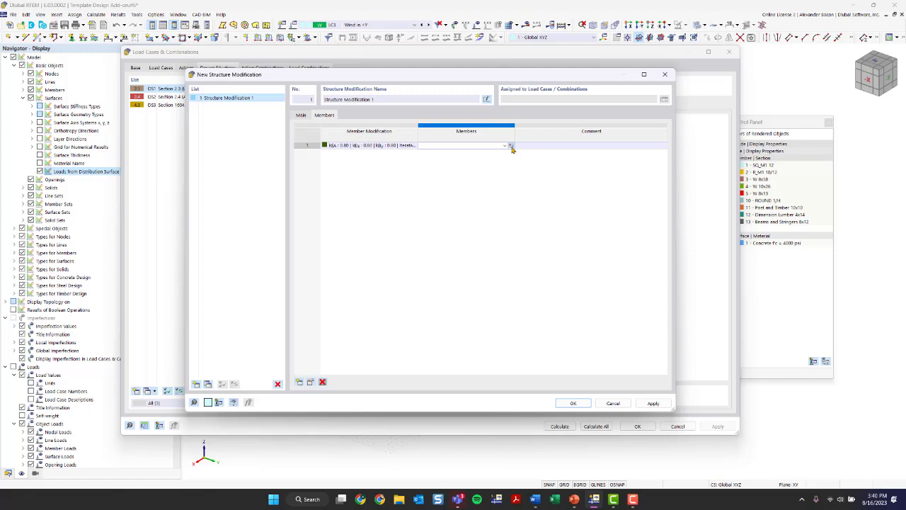
pyautogui.click(510, 145)
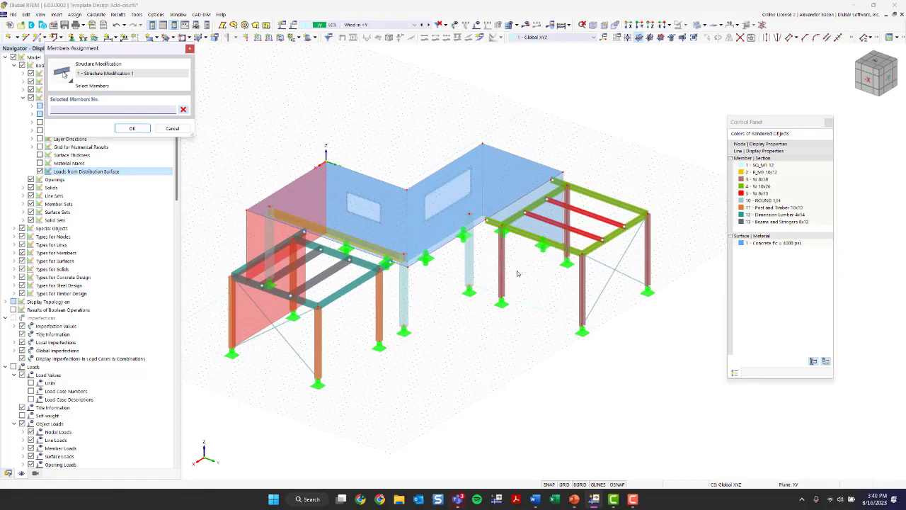
pyautogui.keyDown('ctrl'); pyautogui.moveTo(569, 303); pyautogui.dragTo(619, 389, button='middle'); pyautogui.keyUp('ctrl')
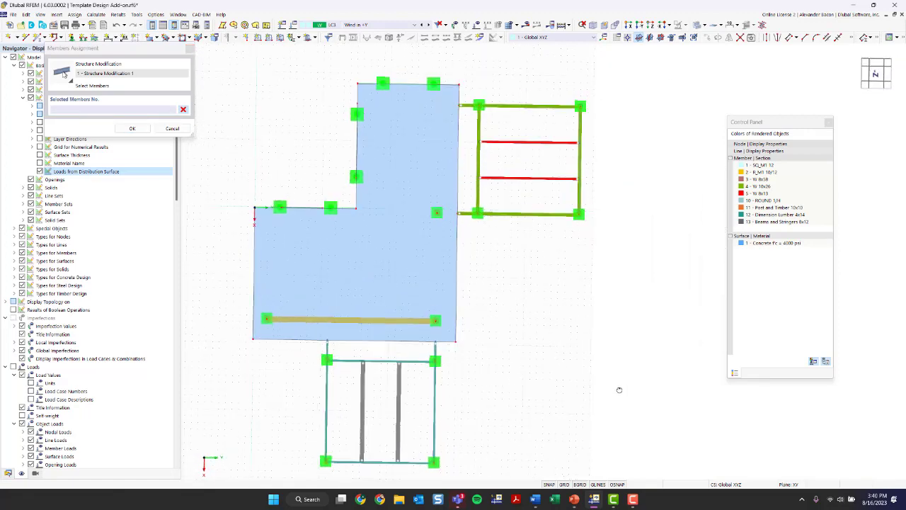
pyautogui.moveTo(610, 90); pyautogui.dragTo(469, 244)
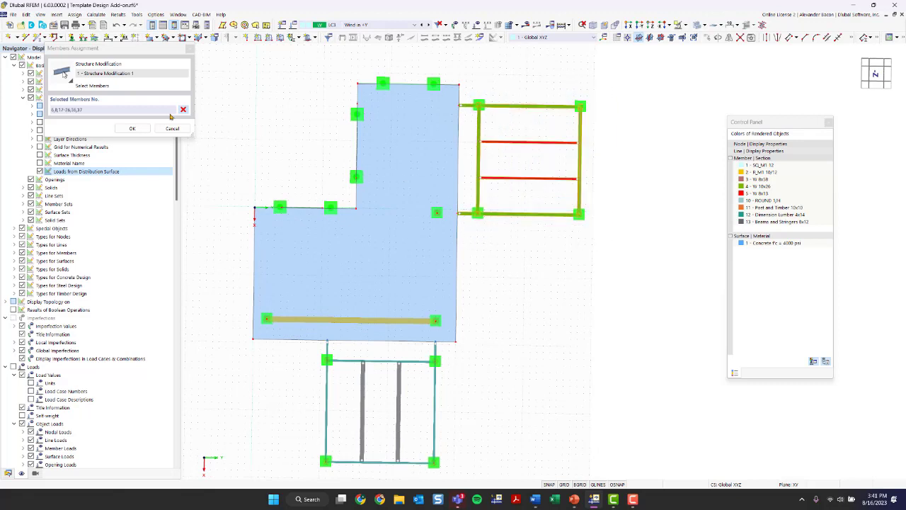
pyautogui.moveTo(95, 49); pyautogui.dragTo(206, 81)
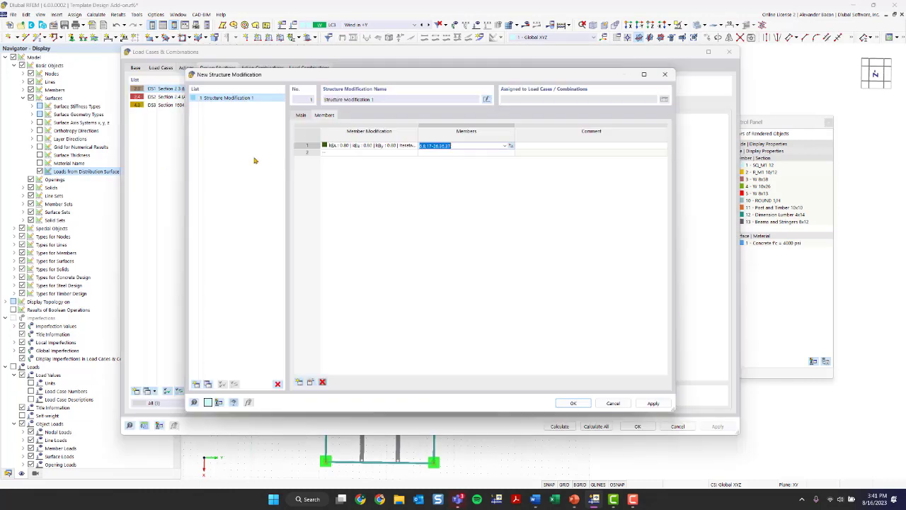
pyautogui.click(242, 160)
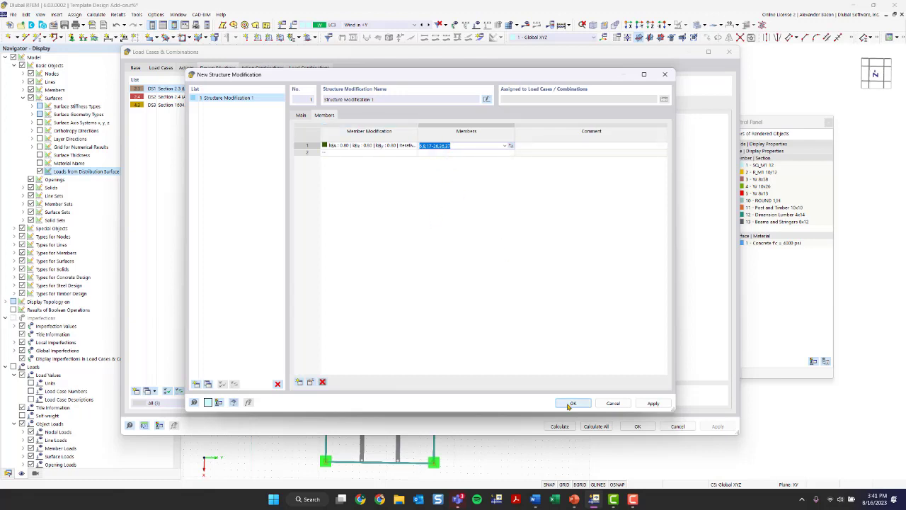
# - Add a second member stiffness modification of type ACI 318-19 Table 6.6.3.1.1(a) | Concrete Structures with component type Columns
pyautogui.click(410, 153)
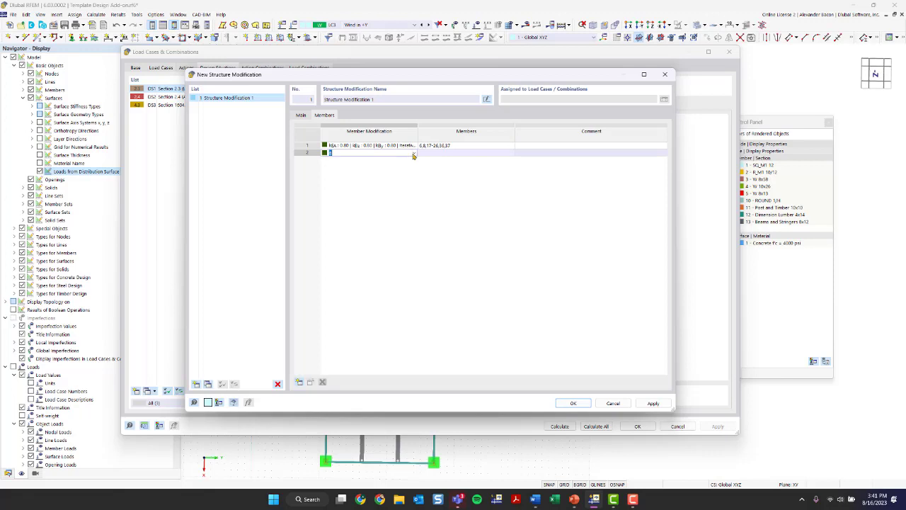
pyautogui.click(414, 155)
pyautogui.click(405, 167)
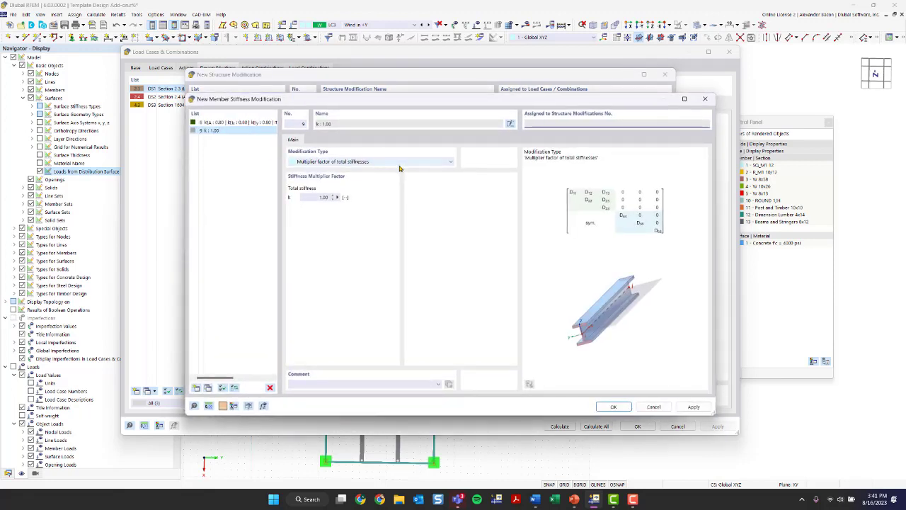
pyautogui.click(334, 164)
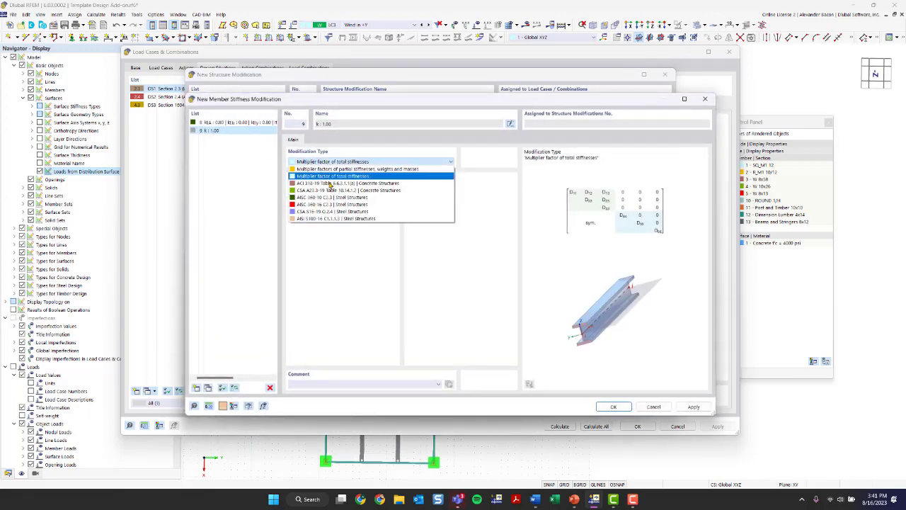
pyautogui.click(330, 184)
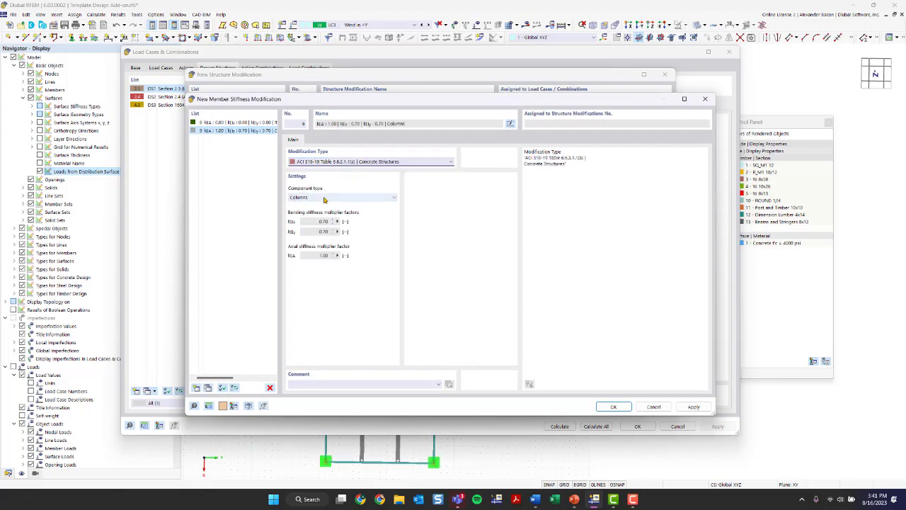
pyautogui.click(613, 407)
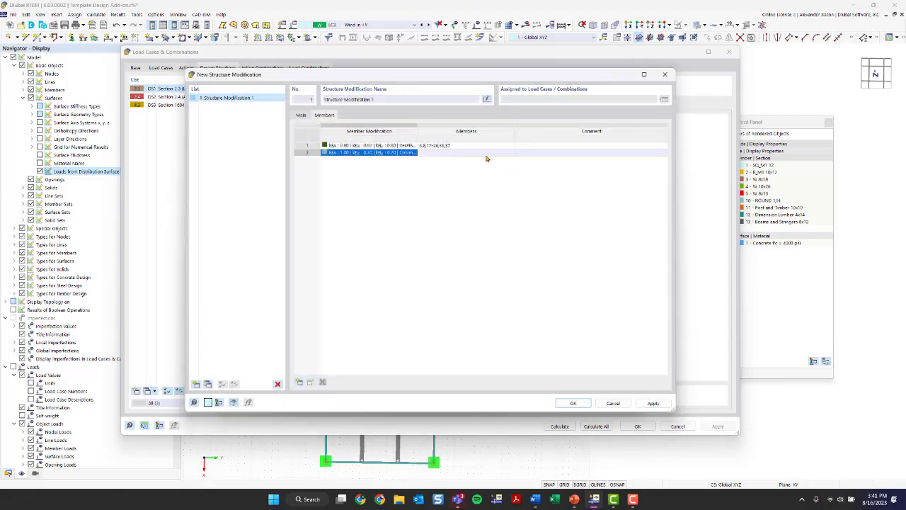
# - Assign the ACI columns stiffness modification to the concrete columns, members 2,41,44, picked graphically in the model
pyautogui.click(488, 157)
pyautogui.click(511, 154)
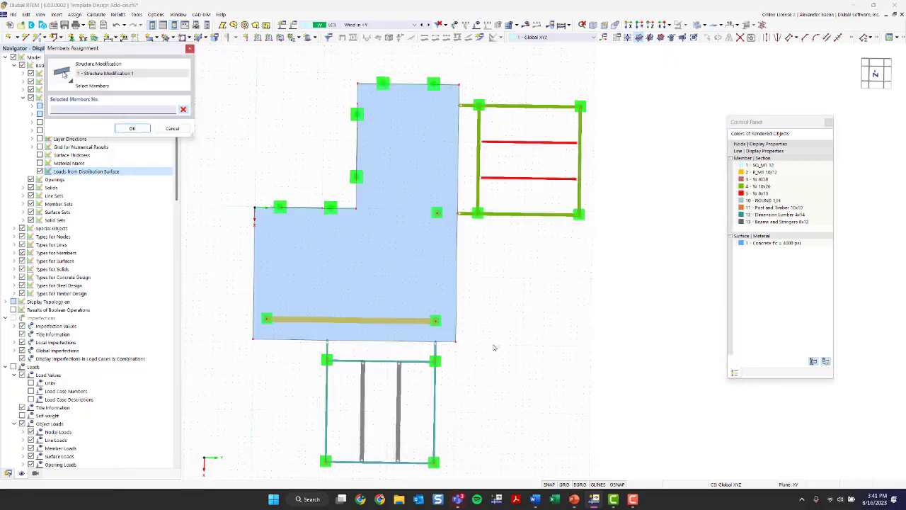
pyautogui.keyDown('ctrl'); pyautogui.moveTo(516, 344); pyautogui.dragTo(221, 256, button='middle'); pyautogui.keyUp('ctrl')
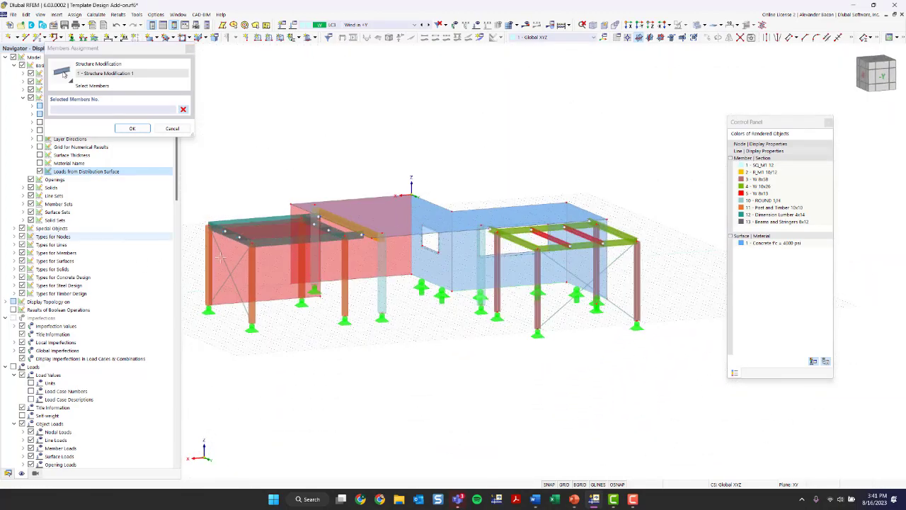
pyautogui.click(313, 267)
pyautogui.click(383, 294)
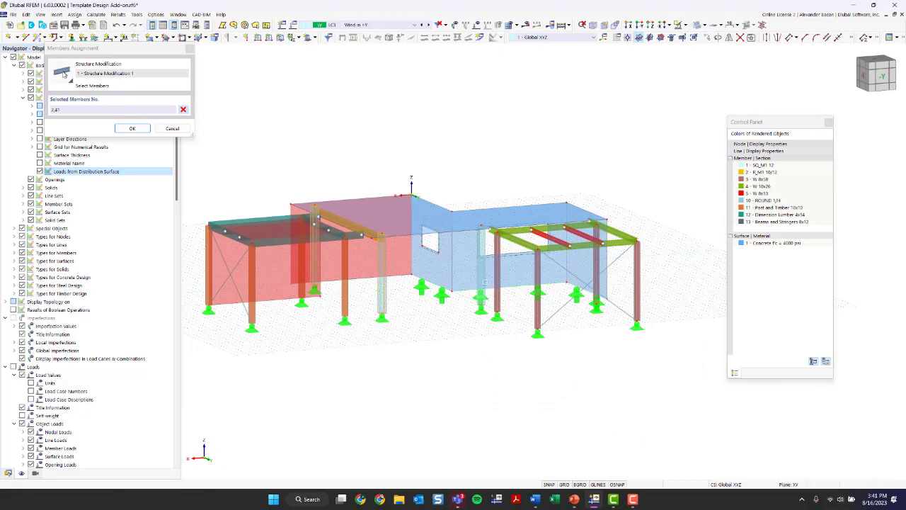
pyautogui.click(131, 128)
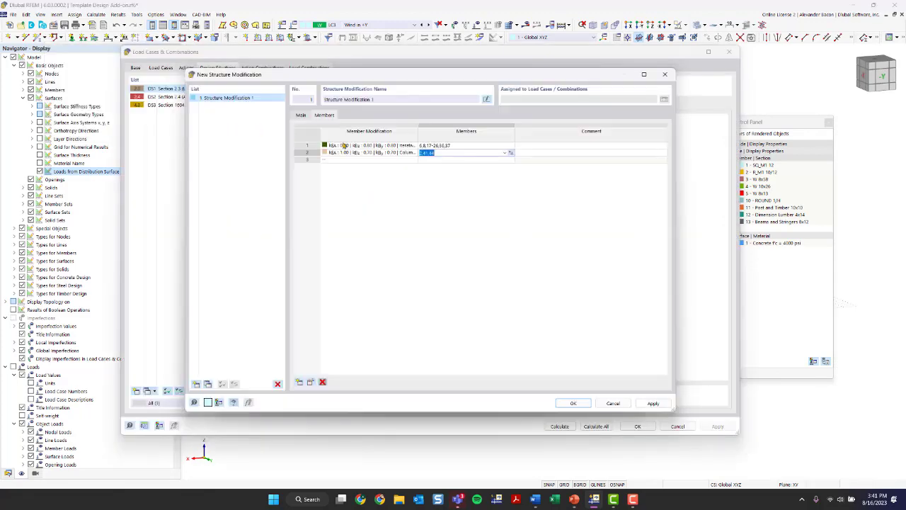
# - Add a third member stiffness modification of type ACI 318-19 Table 6.6.3.1.1(a) | Concrete Structures with component type Beams
pyautogui.click(375, 162)
pyautogui.click(415, 161)
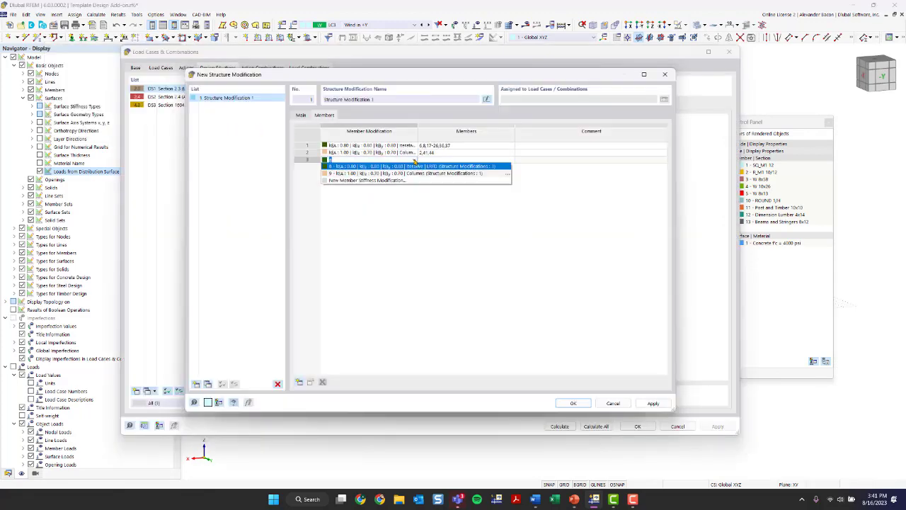
pyautogui.click(395, 180)
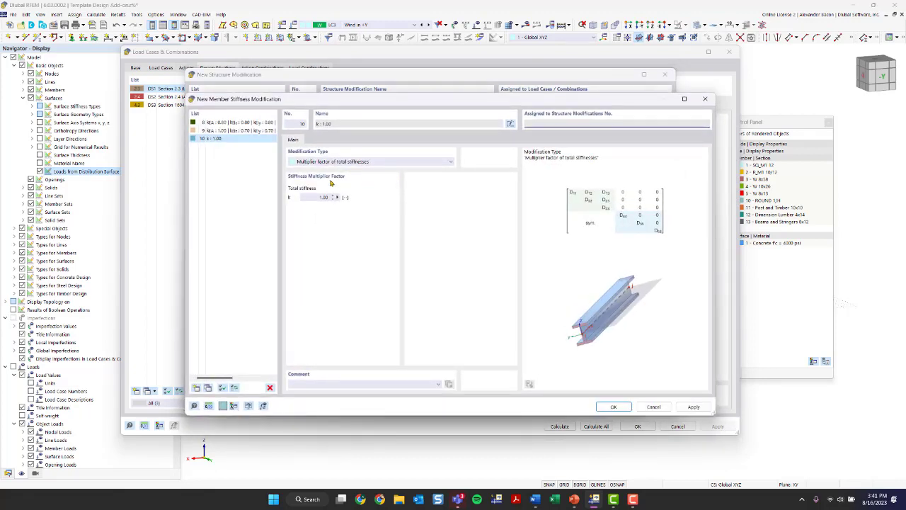
pyautogui.click(325, 162)
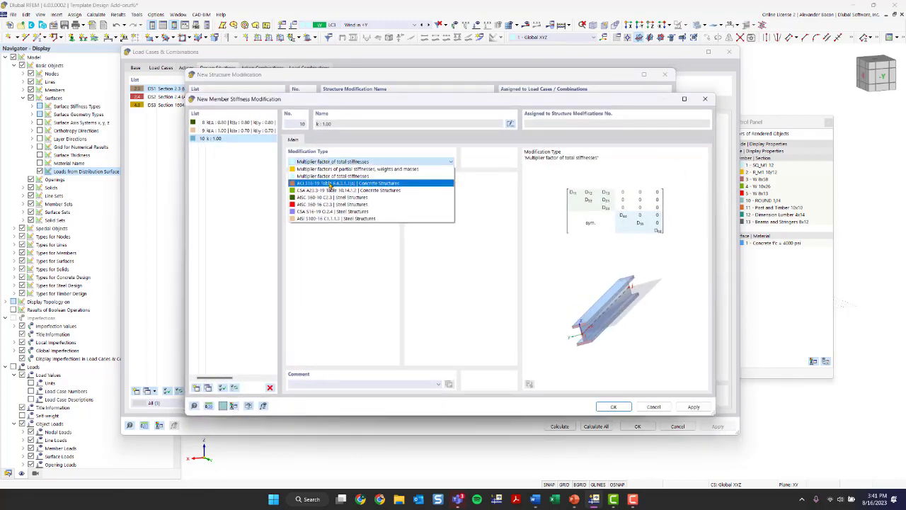
pyautogui.click(326, 212)
pyautogui.click(333, 197)
pyautogui.click(325, 212)
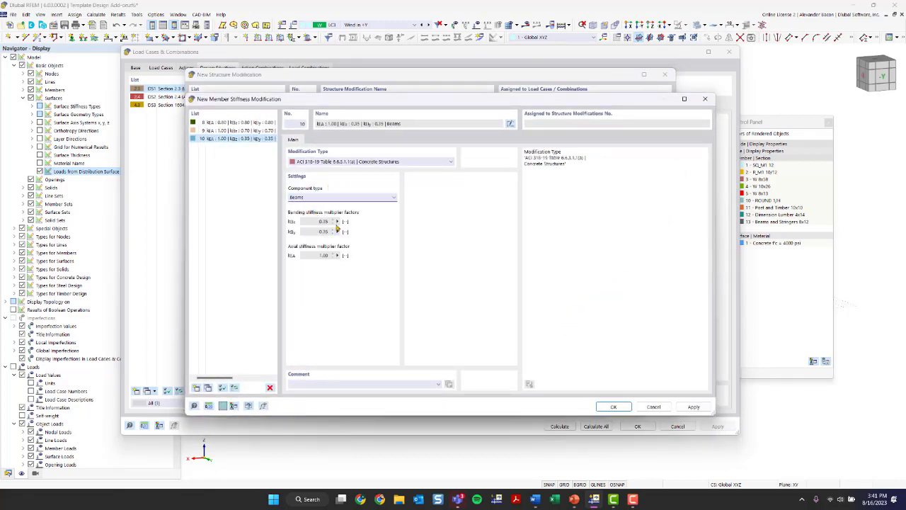
pyautogui.click(613, 407)
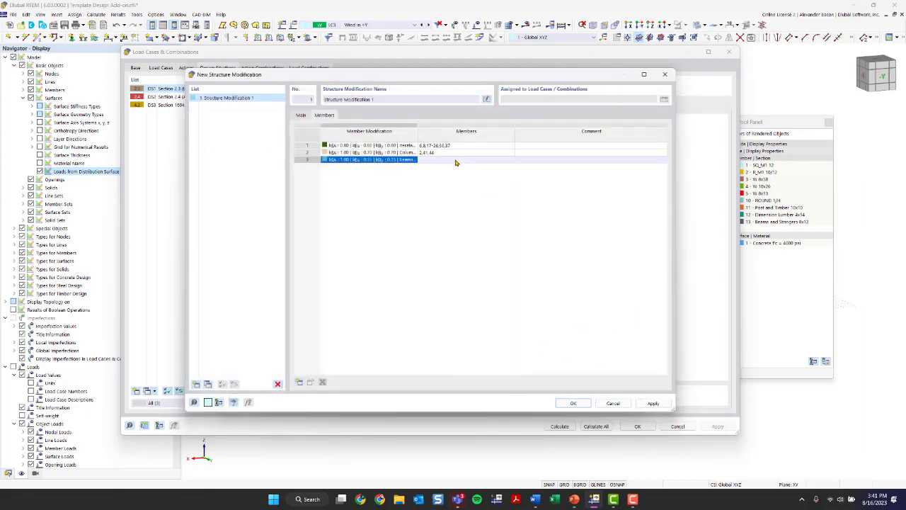
# - Assign the ACI beams stiffness modification to the concrete rib, member 4, picked graphically in the model
pyautogui.click(460, 160)
pyautogui.click(510, 161)
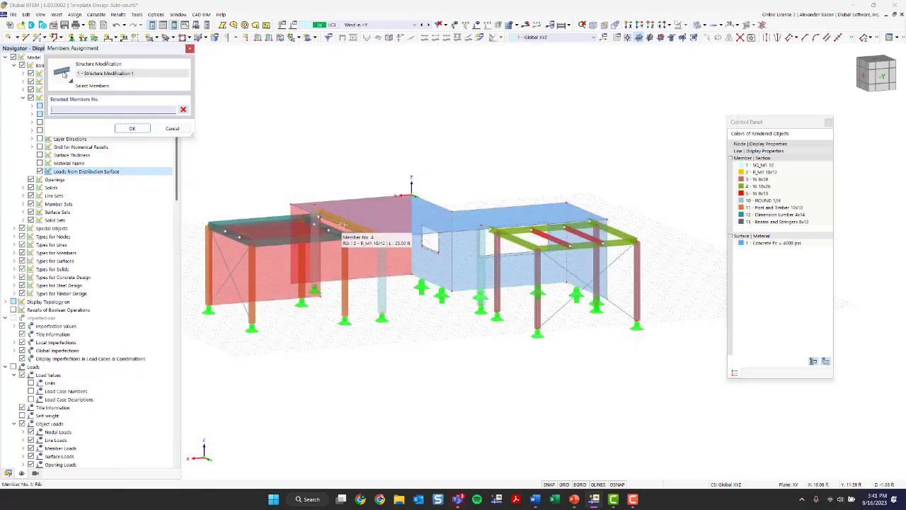
pyautogui.click(342, 225)
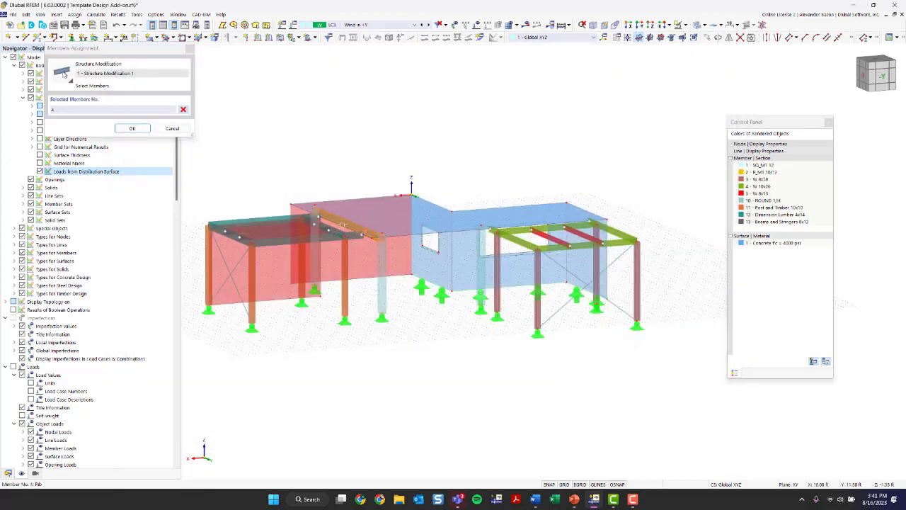
pyautogui.click(131, 129)
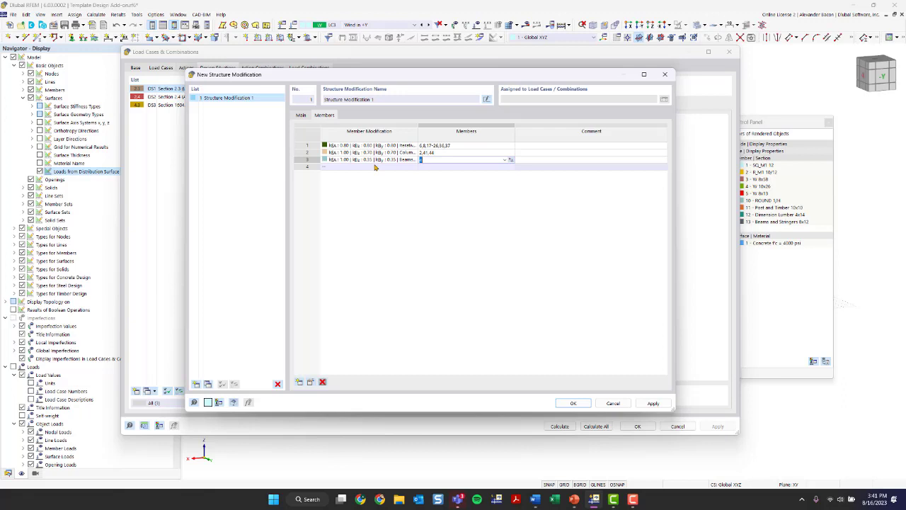
# - Enable stiffness modification for surfaces and choose the 0.25 flat plates and flat slabs modification in the first row
pyautogui.click(301, 114)
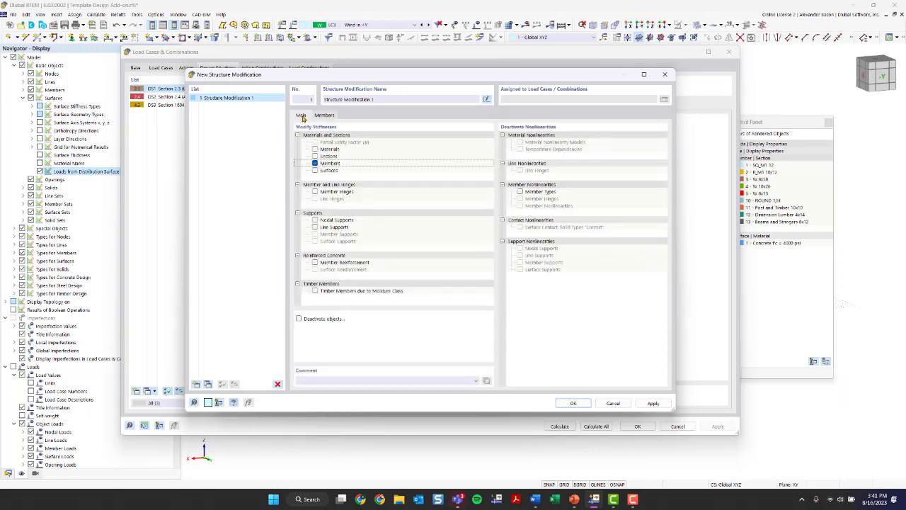
pyautogui.click(315, 170)
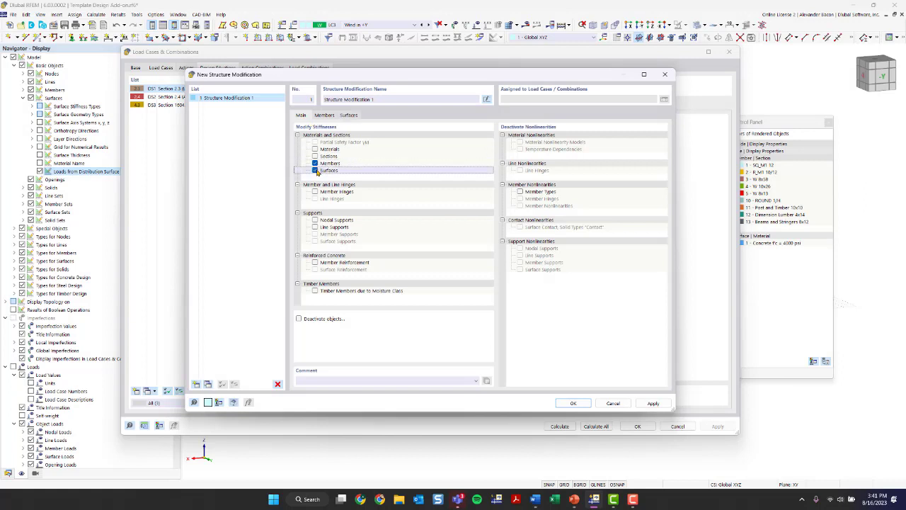
pyautogui.click(348, 115)
pyautogui.click(401, 146)
pyautogui.click(416, 146)
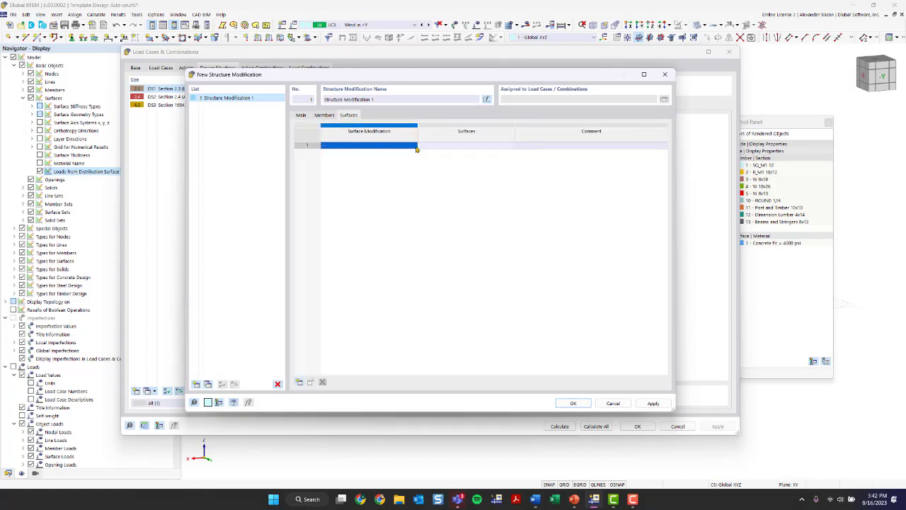
pyautogui.click(411, 145)
pyautogui.click(414, 147)
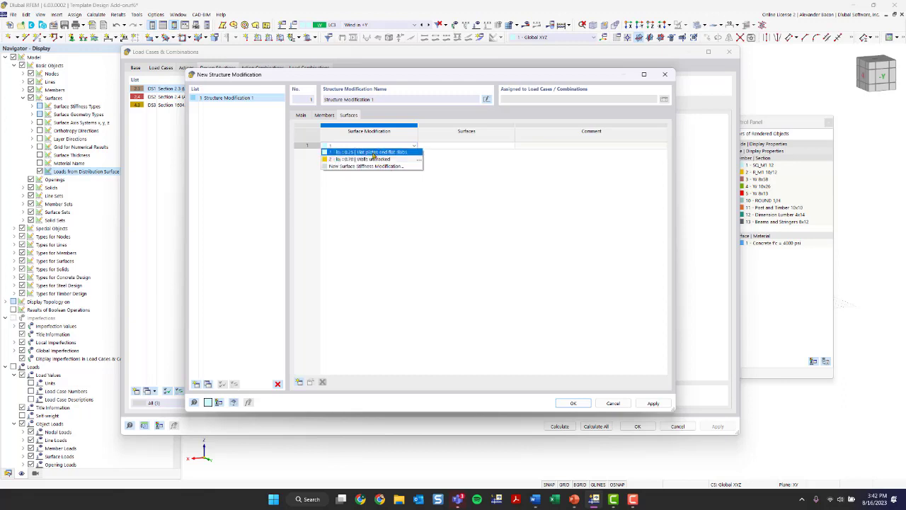
pyautogui.click(373, 153)
pyautogui.click(414, 146)
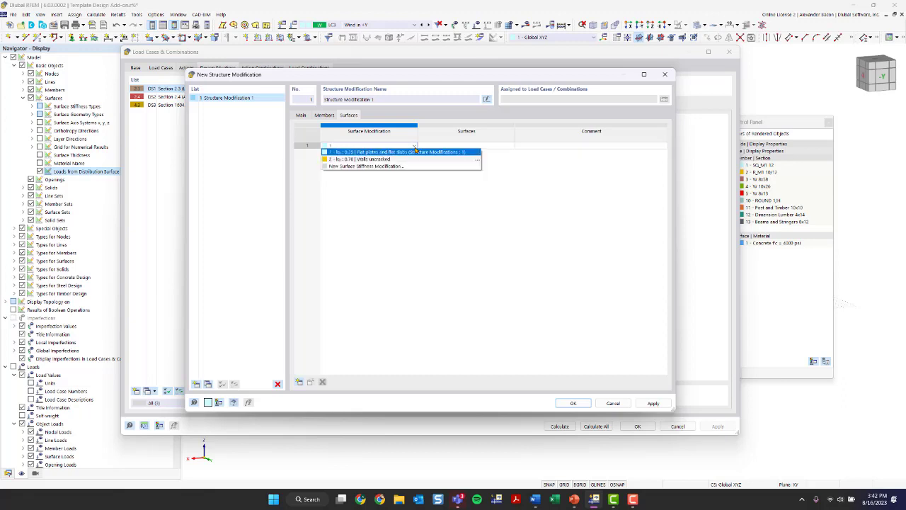
pyautogui.click(411, 153)
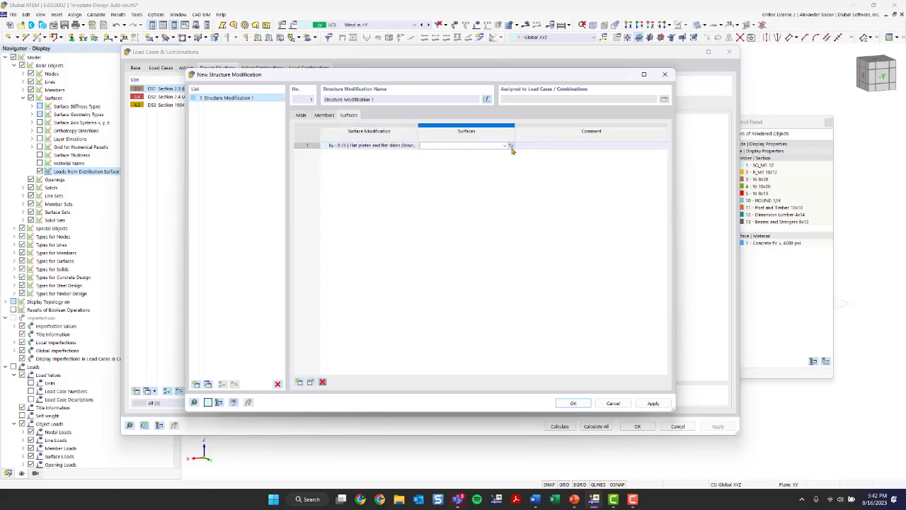
# - Assign the flat plates and flat slabs modification to the concrete roof slab, surface 6
pyautogui.click(511, 147)
pyautogui.click(407, 209)
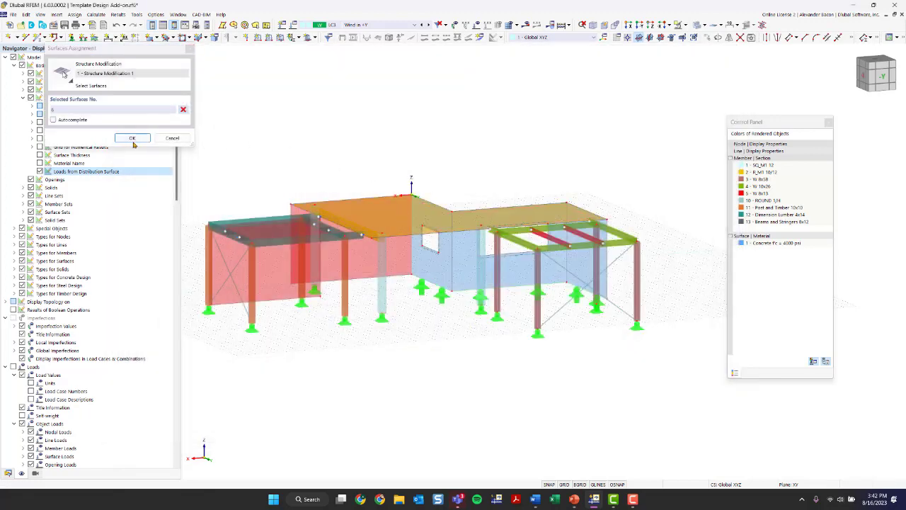
pyautogui.click(131, 138)
# - Add the 0.70 walls uncracked surface modification in the second row, assign it to the concrete walls, and accept the structure modification
pyautogui.click(368, 153)
pyautogui.click(414, 154)
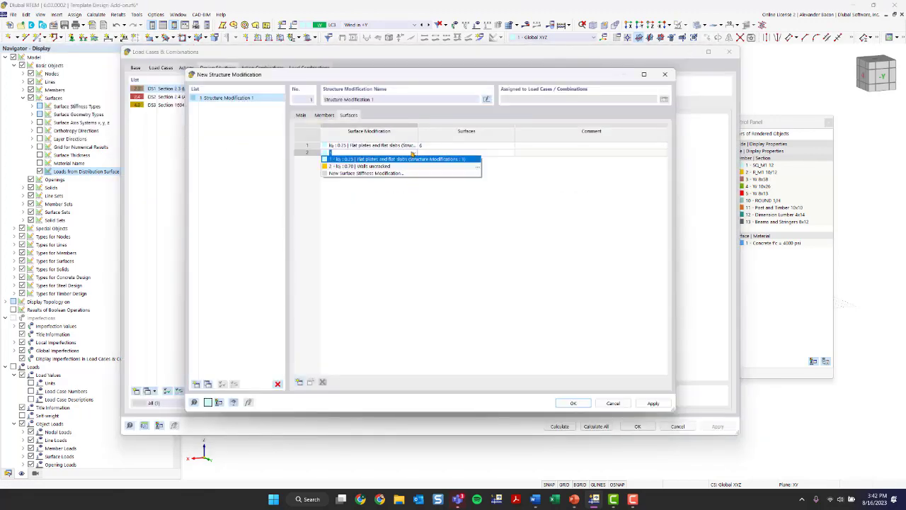
pyautogui.click(388, 168)
pyautogui.click(445, 154)
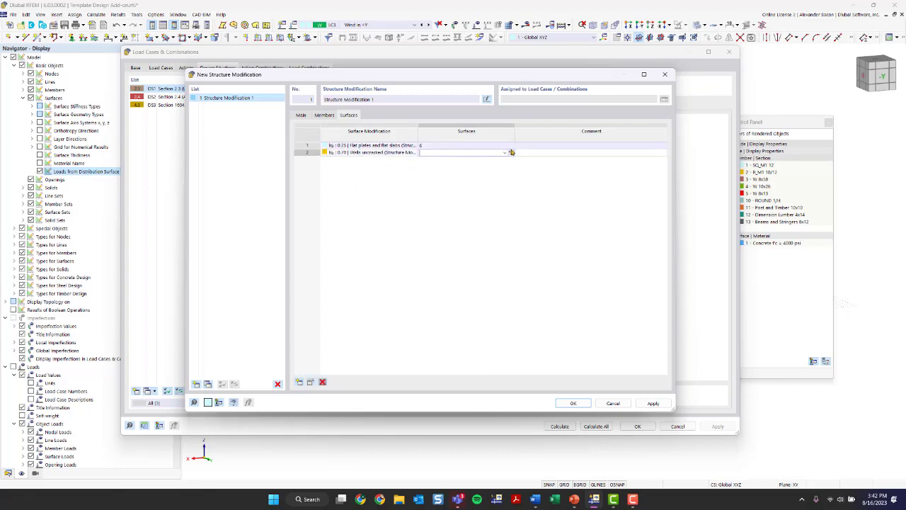
pyautogui.click(511, 154)
pyautogui.scroll(5, 345, 234)
pyautogui.keyDown('ctrl'); pyautogui.moveTo(353, 237); pyautogui.dragTo(556, 395, button='middle'); pyautogui.keyUp('ctrl')
pyautogui.scroll(-8, 421, 232)
pyautogui.moveTo(566, 397); pyautogui.dragTo(399, 320)
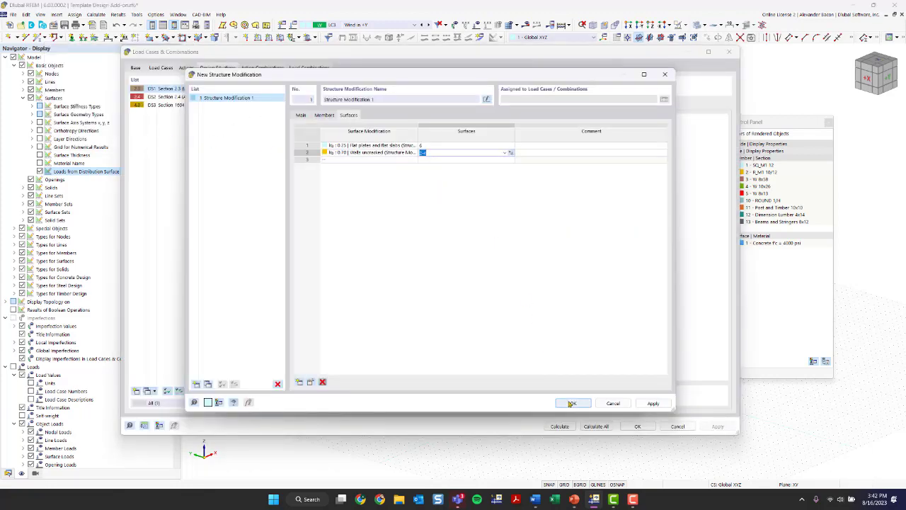
pyautogui.click(301, 115)
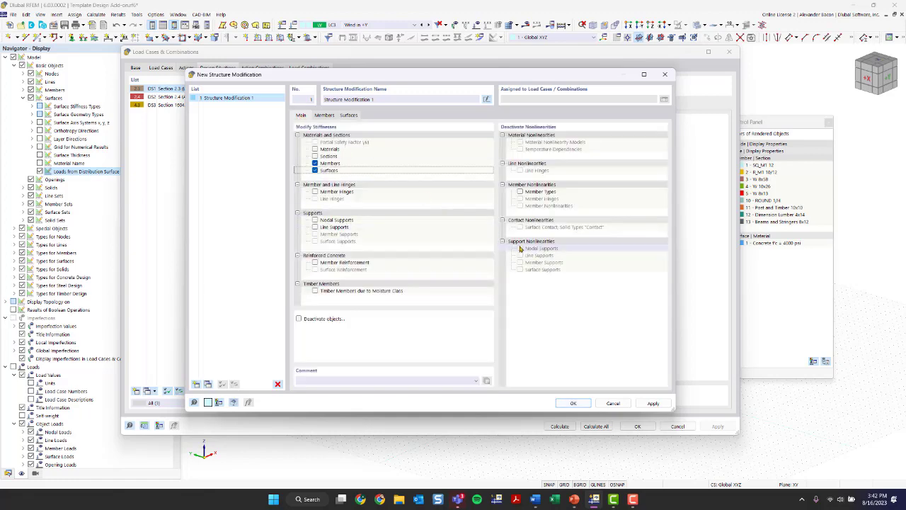
pyautogui.click(579, 403)
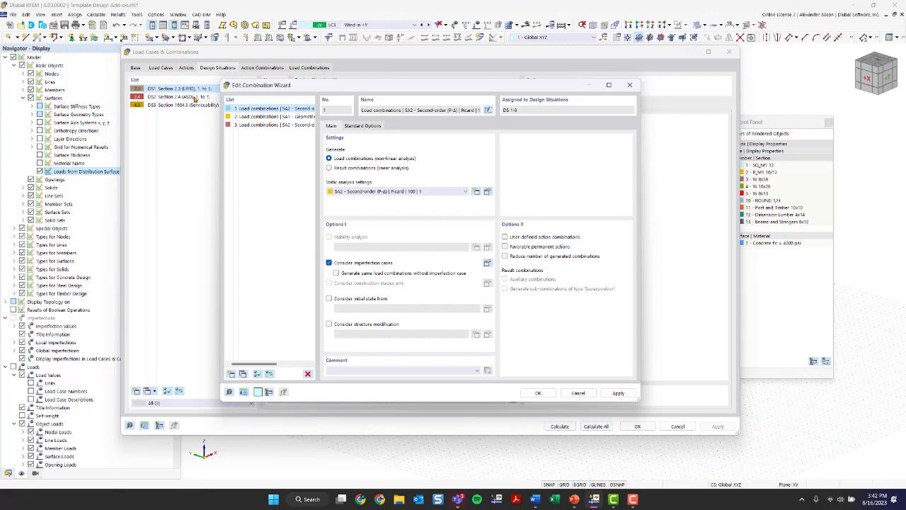
# - Create a new combination wizard using static analysis settings SA2 - Second-order (P-Δ) | Picard | 100 | 1
pyautogui.click(233, 376)
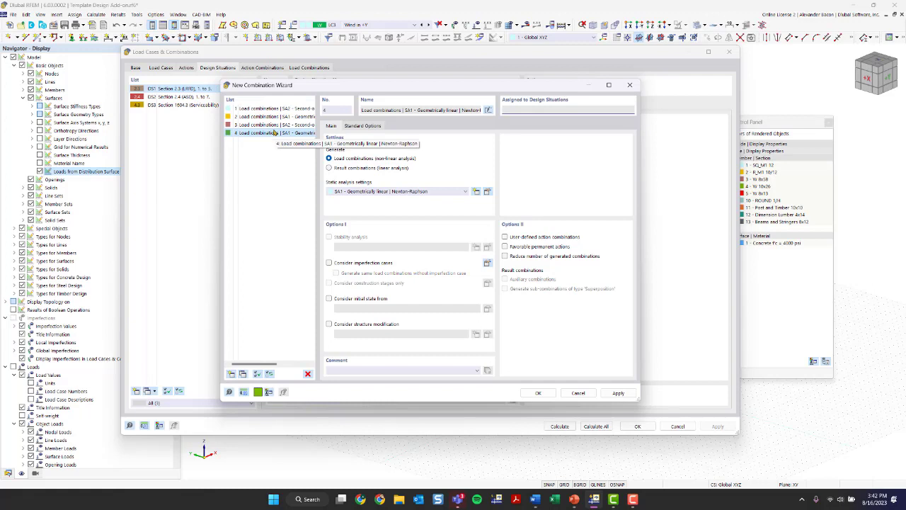
pyautogui.click(384, 191)
pyautogui.click(382, 205)
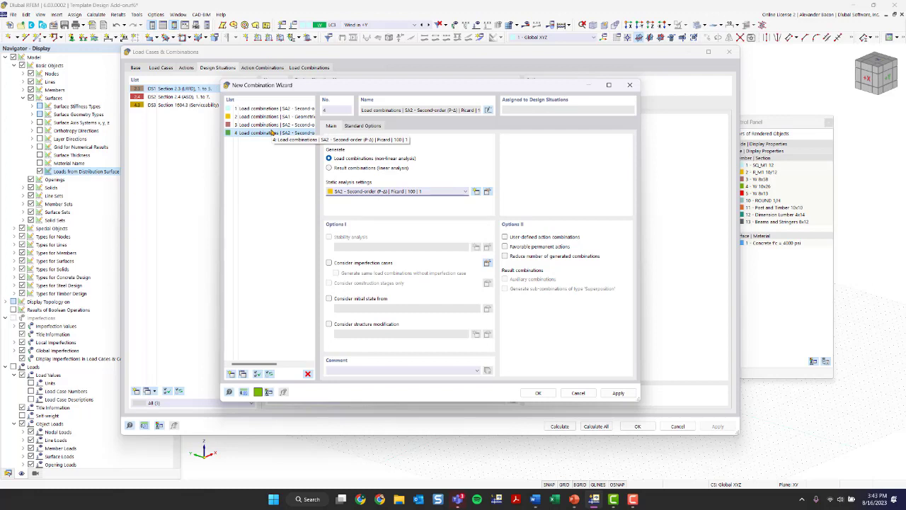
# - Enable structure modification in the new combination wizard and copy Structure Modification 1 as a second one
pyautogui.click(353, 324)
pyautogui.click(486, 336)
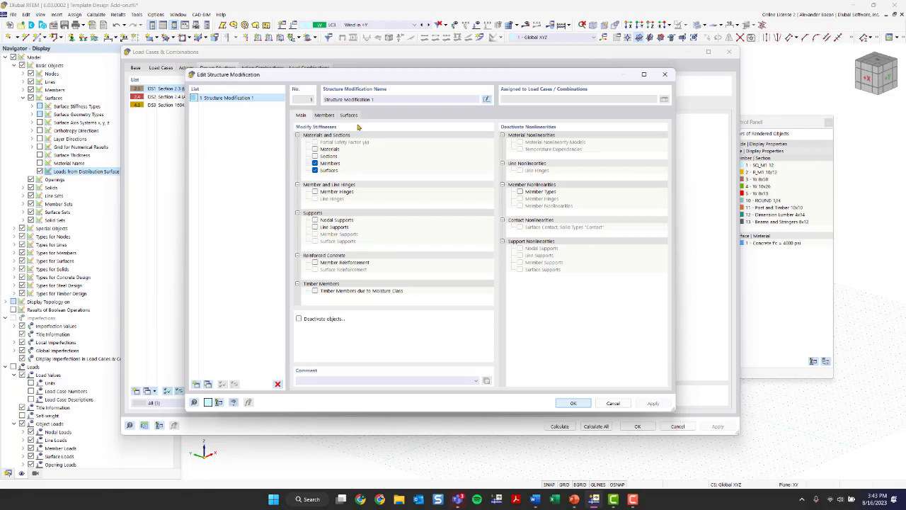
pyautogui.click(324, 115)
pyautogui.click(307, 115)
pyautogui.click(208, 384)
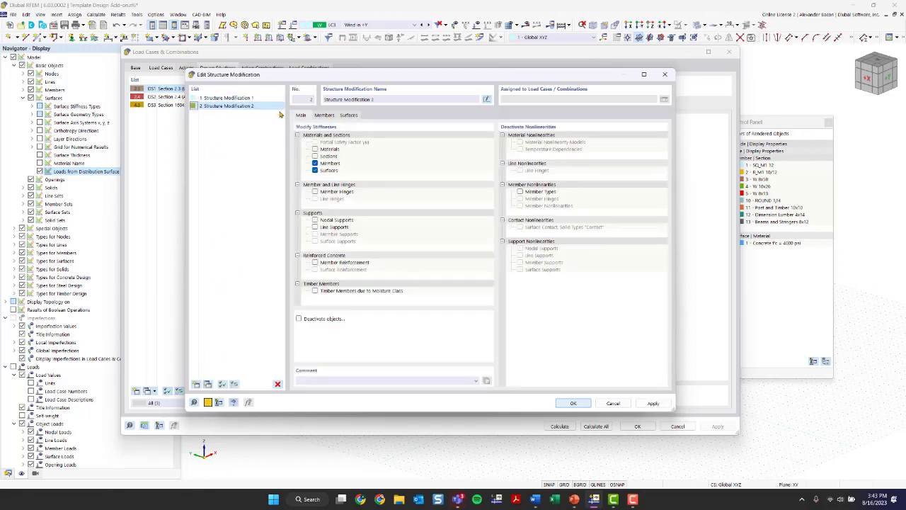
# - Replace the first member modification in Structure Modification 2 with a new AISC 360-16 C2.3 | Steel Structures one for ASD, and accept the combination wizard
pyautogui.click(327, 118)
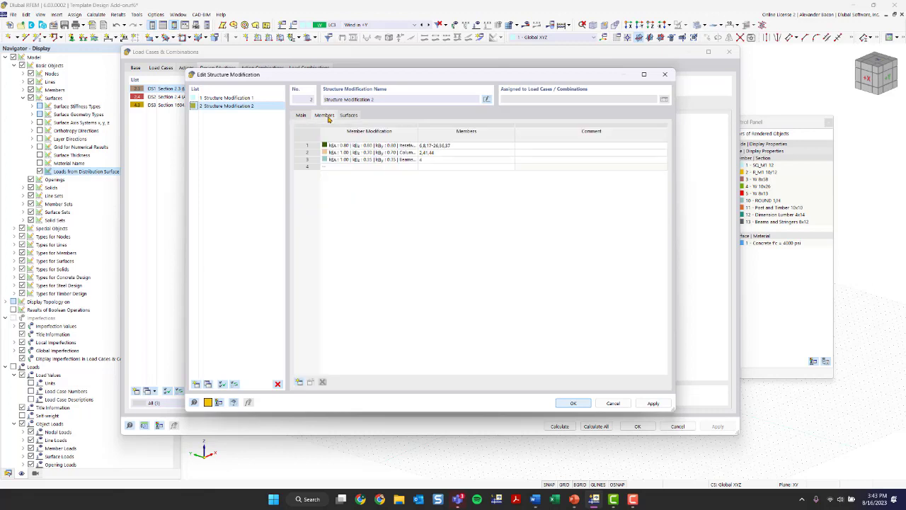
pyautogui.click(393, 147)
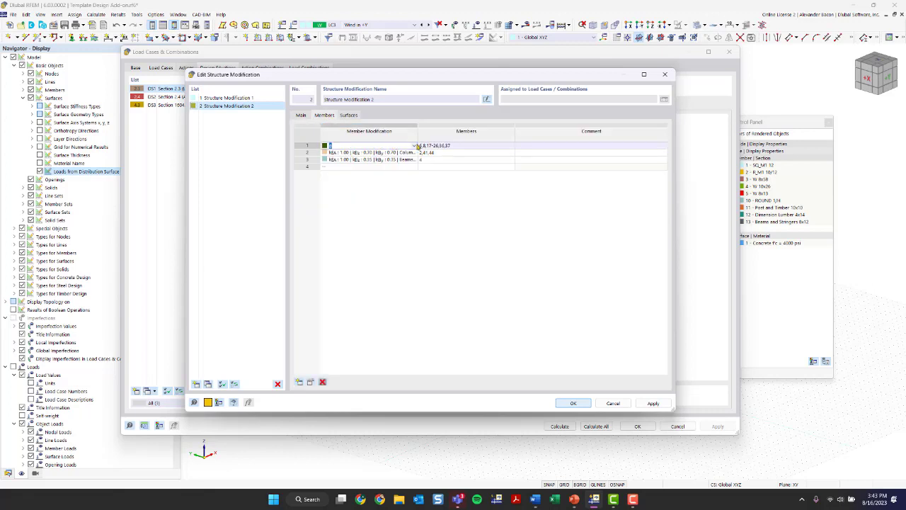
pyautogui.click(414, 145)
pyautogui.click(396, 174)
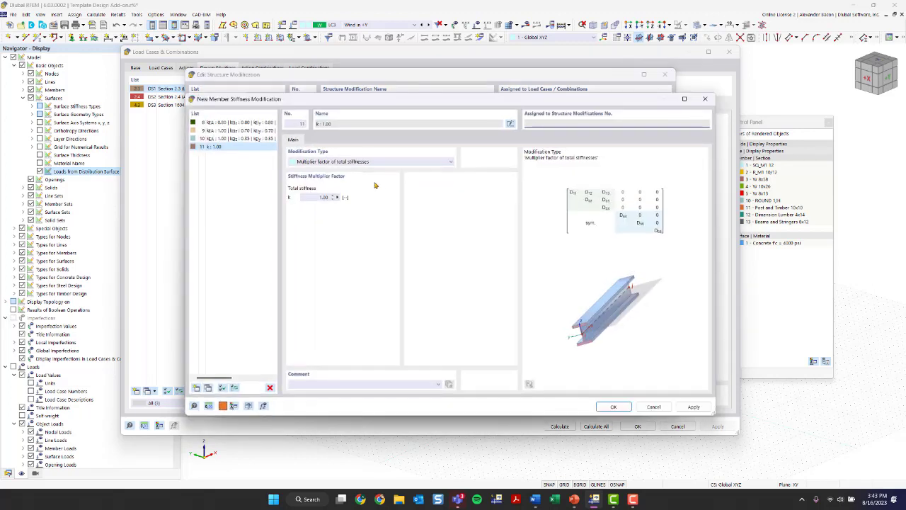
pyautogui.click(345, 162)
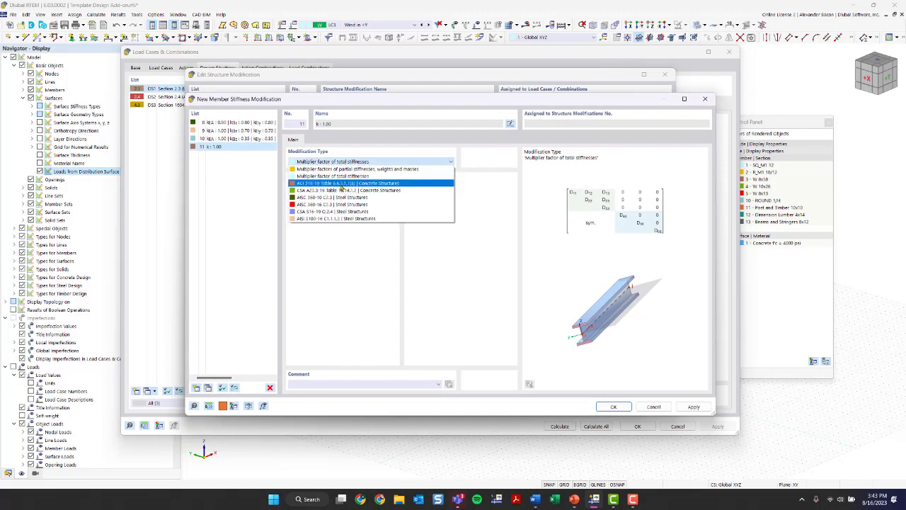
pyautogui.click(338, 204)
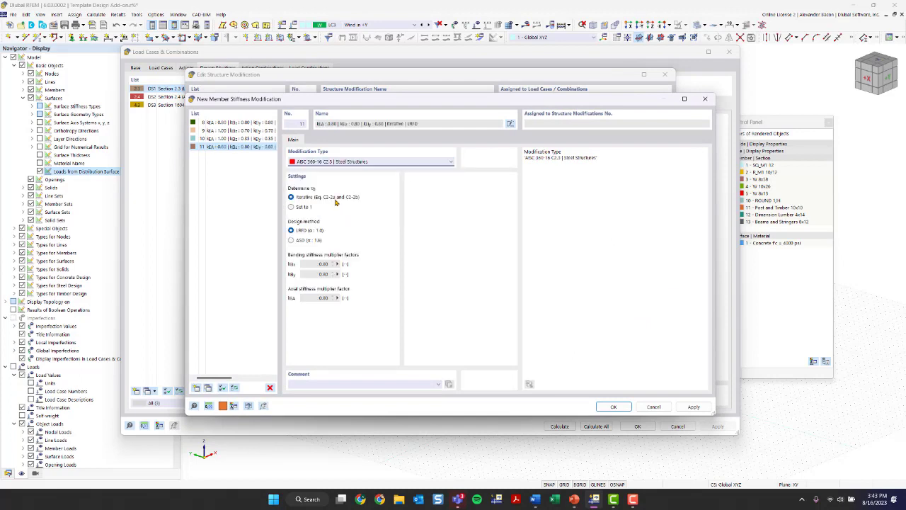
pyautogui.click(301, 241)
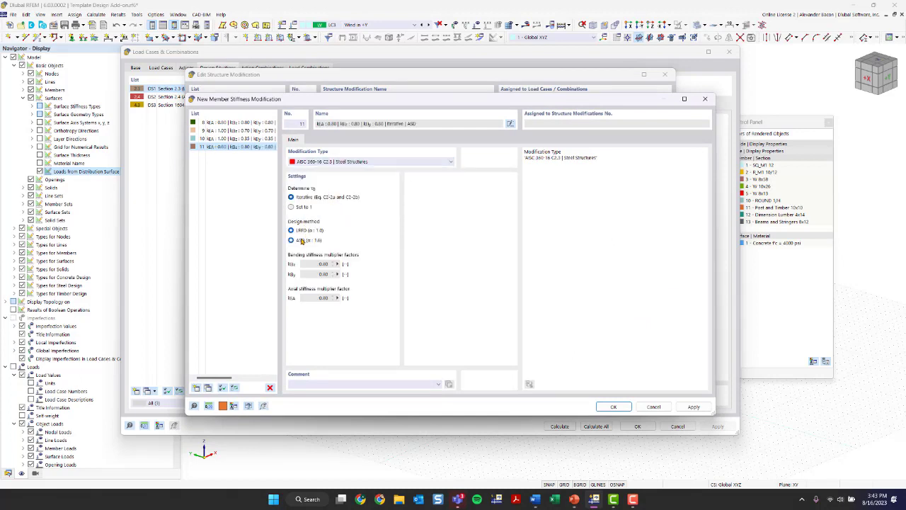
pyautogui.click(613, 406)
pyautogui.click(575, 403)
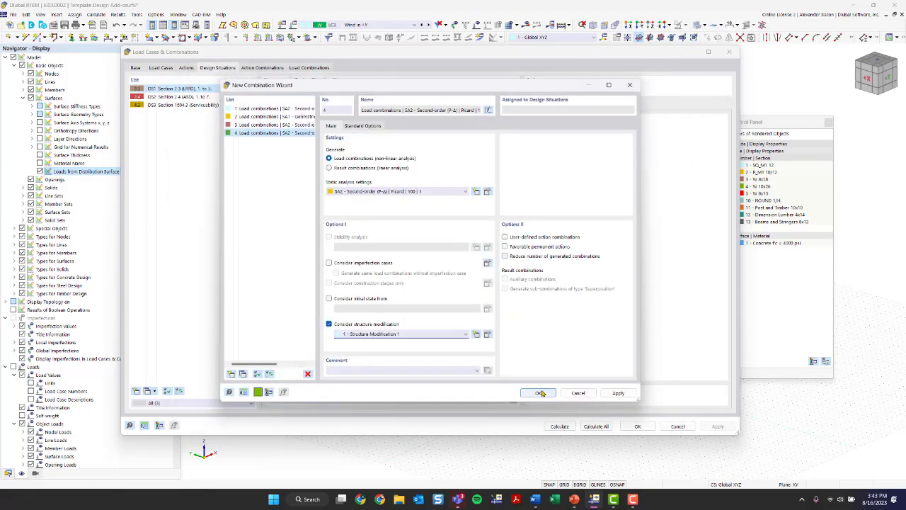
pyautogui.click(540, 392)
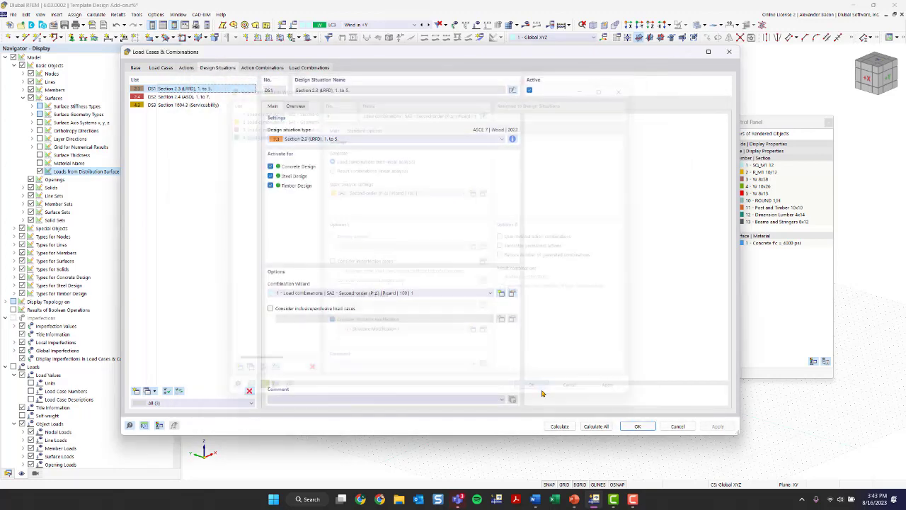
# - Assign combination wizard 4, Load combinations | SA2 - Second-order (P-Δ) | Picard | 100 | 1, to design situation DS2 Section 2.4 (ASD)
pyautogui.click(190, 97)
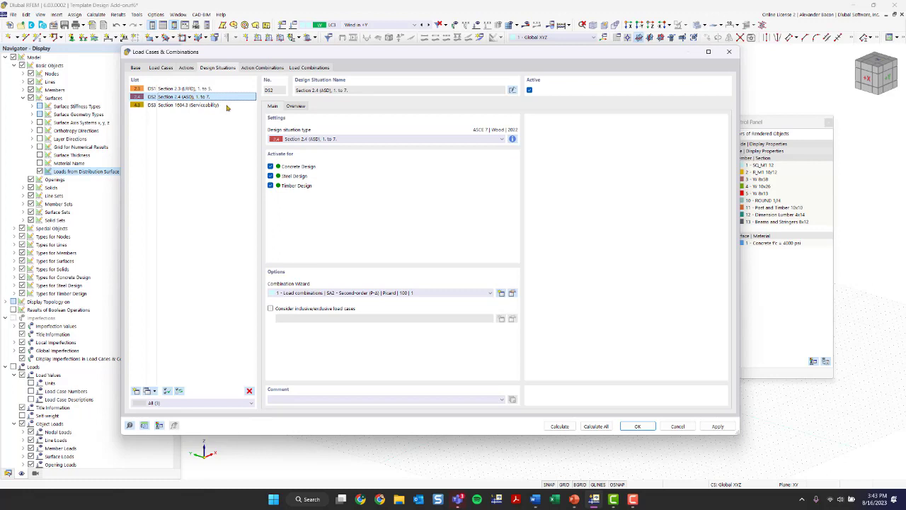
pyautogui.click(347, 294)
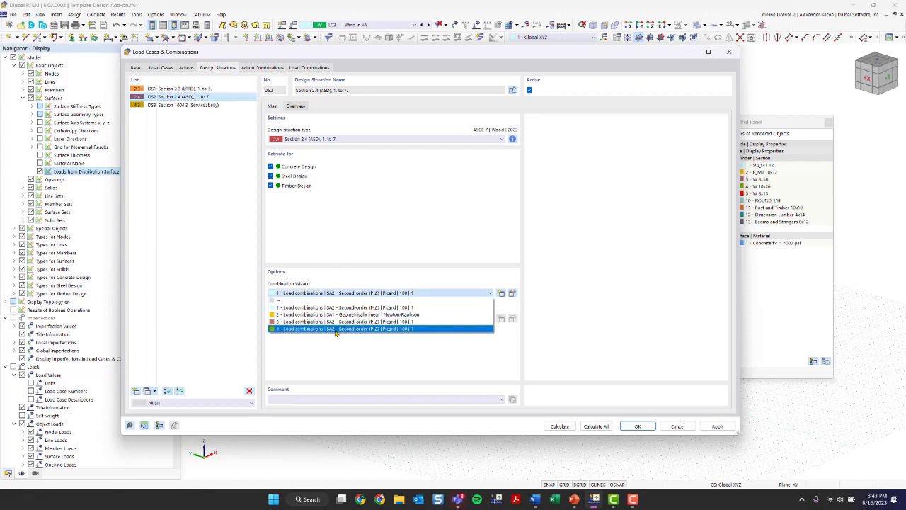
pyautogui.click(336, 329)
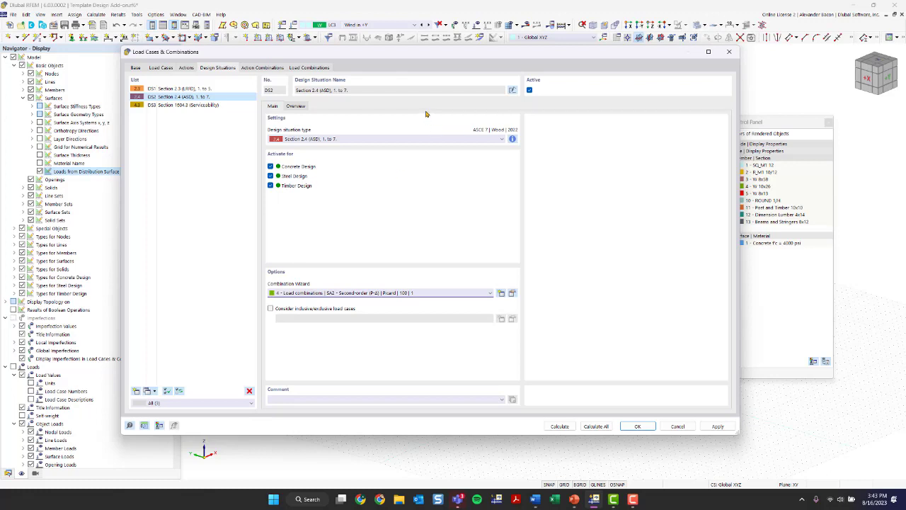
# - Check the combination rules of DS3 Section 1604.3 (Serviceability), deactivate it for Steel Design, and accept the load cases and combinations
pyautogui.click(187, 107)
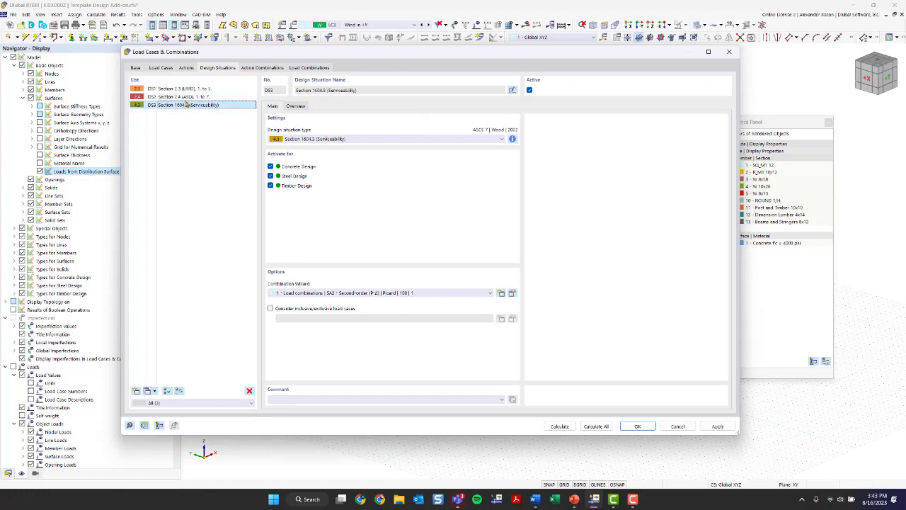
pyautogui.click(181, 97)
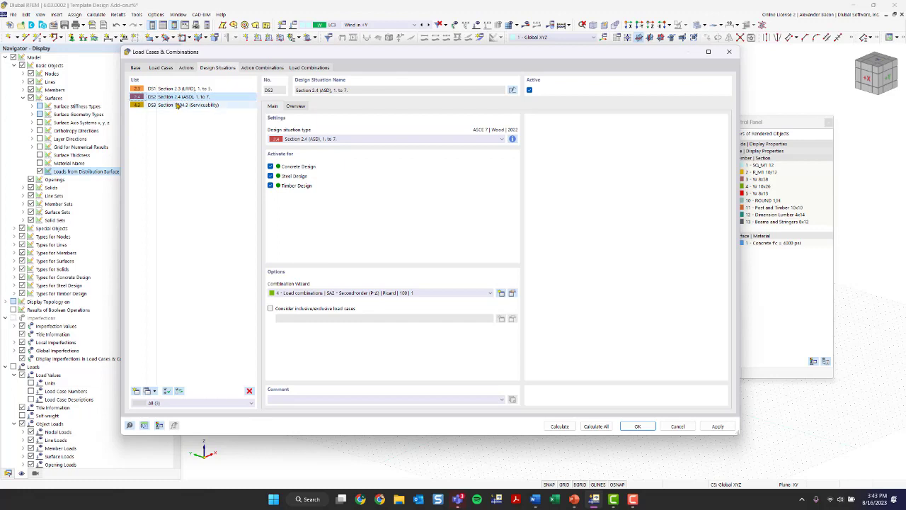
pyautogui.click(177, 105)
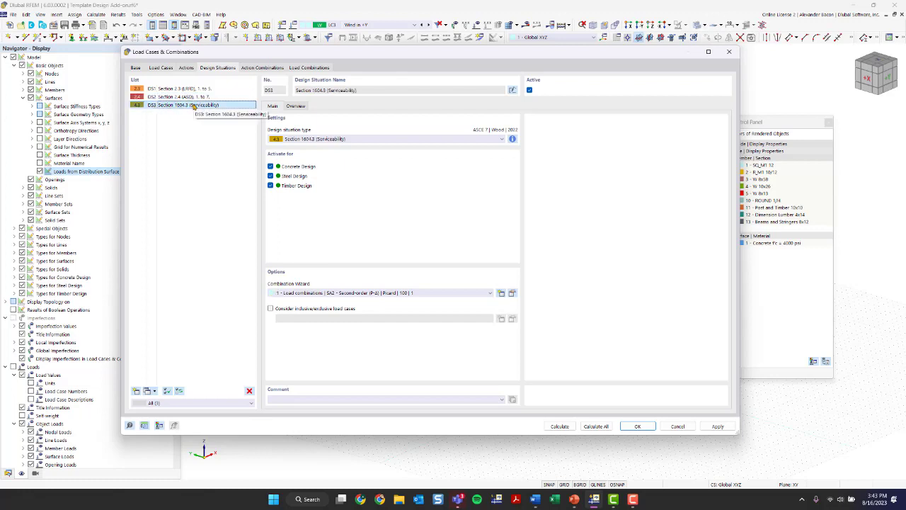
pyautogui.click(513, 139)
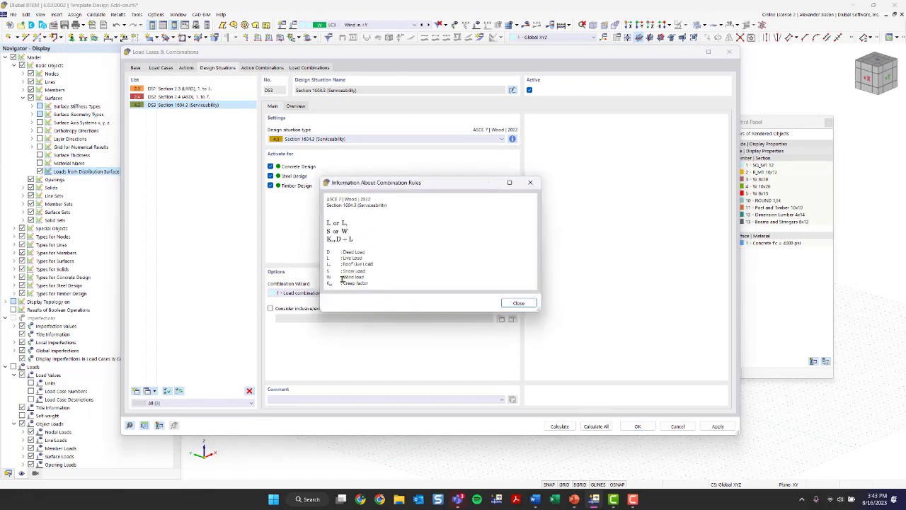
pyautogui.moveTo(343, 281); pyautogui.dragTo(369, 284)
pyautogui.click(530, 182)
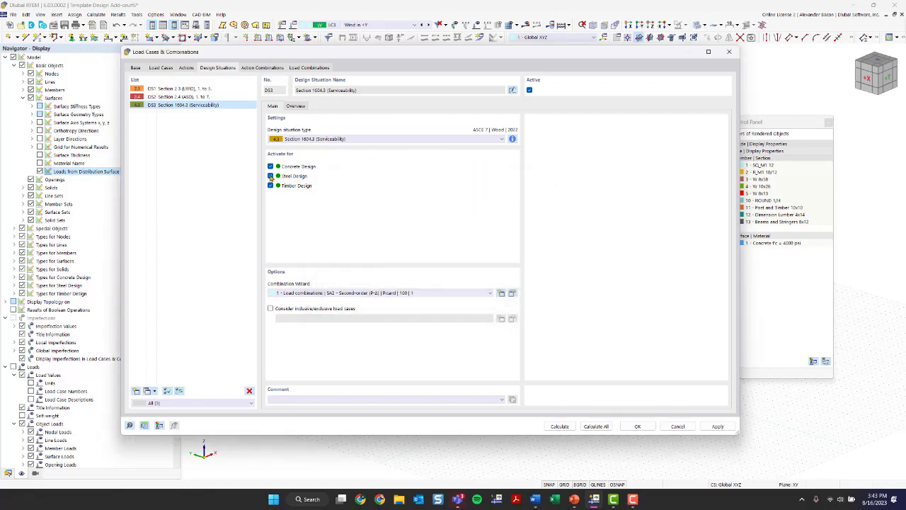
pyautogui.click(271, 176)
pyautogui.click(636, 426)
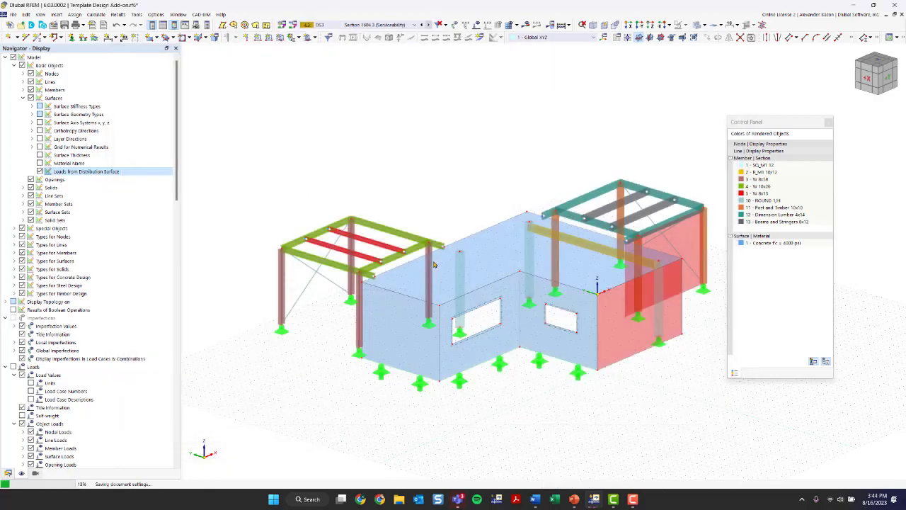
# - View the model from the opposite side and look through the list of generated load combinations
pyautogui.scroll(-1, 457, 216)
pyautogui.scroll(-1, 381, 188)
pyautogui.keyDown('ctrl'); pyautogui.moveTo(381, 189); pyautogui.dragTo(563, 165, button='middle'); pyautogui.keyUp('ctrl')
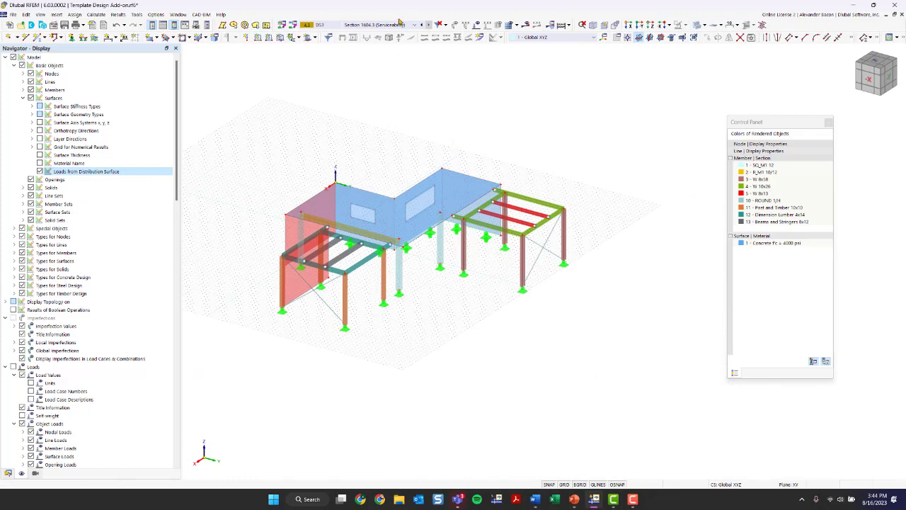
pyautogui.click(398, 25)
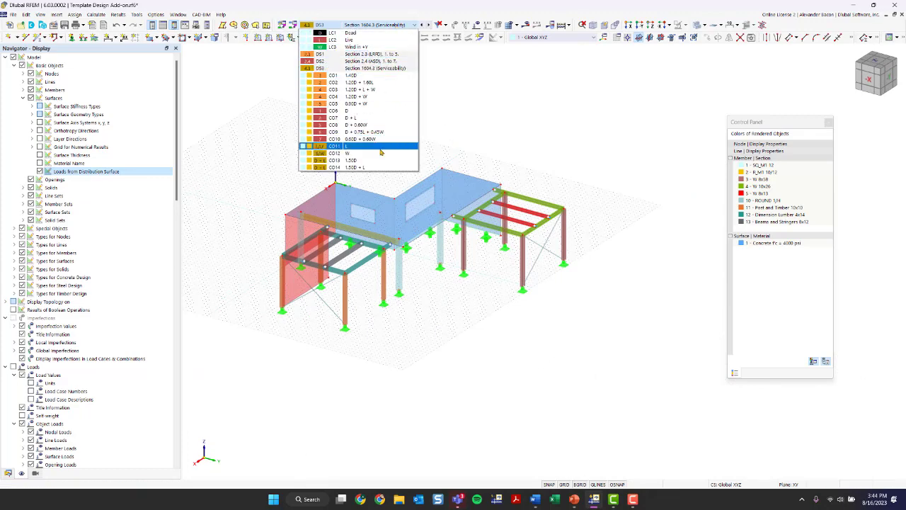
pyautogui.click(376, 28)
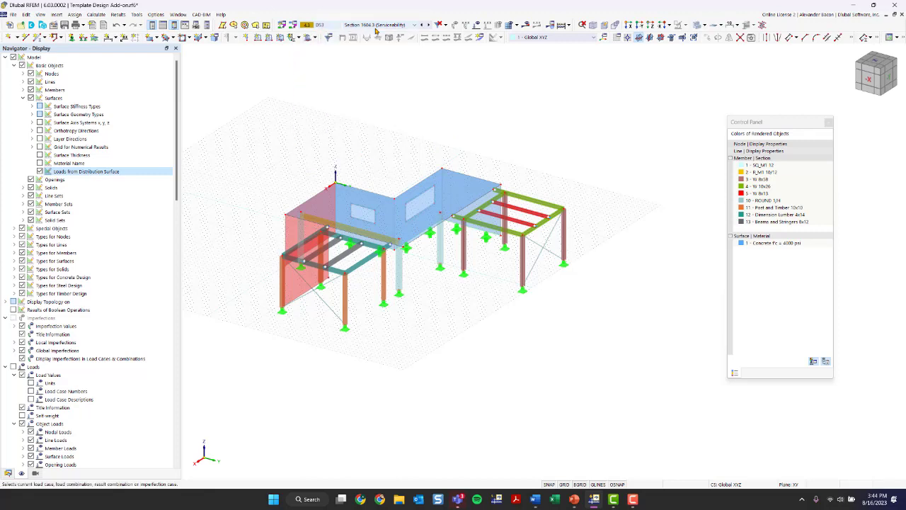
# - Run the calculation, go to the flagged member in the members table, and move the Control Panel clear of the table
pyautogui.click(561, 25)
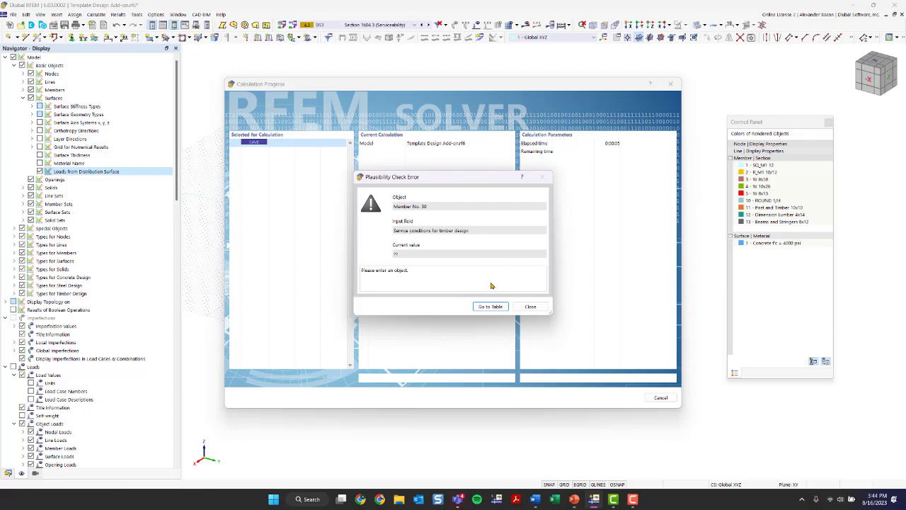
pyautogui.click(491, 307)
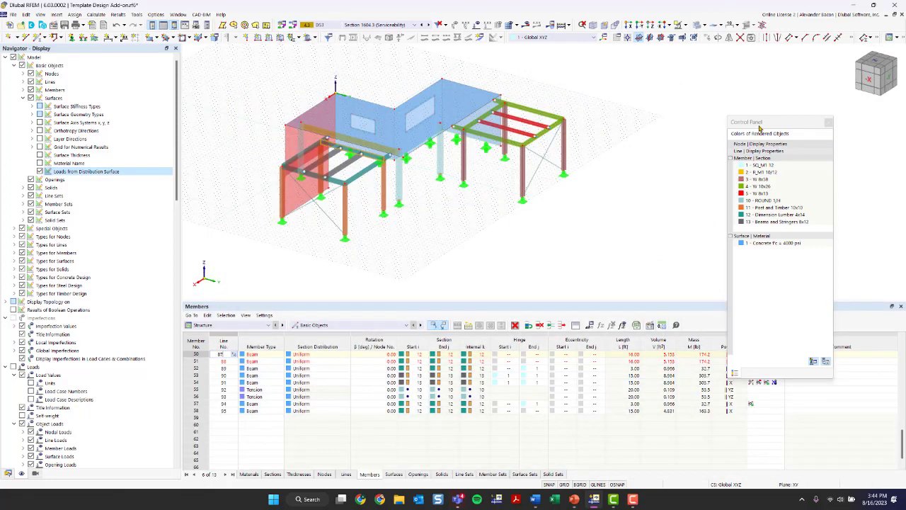
pyautogui.moveTo(762, 127); pyautogui.dragTo(829, 88)
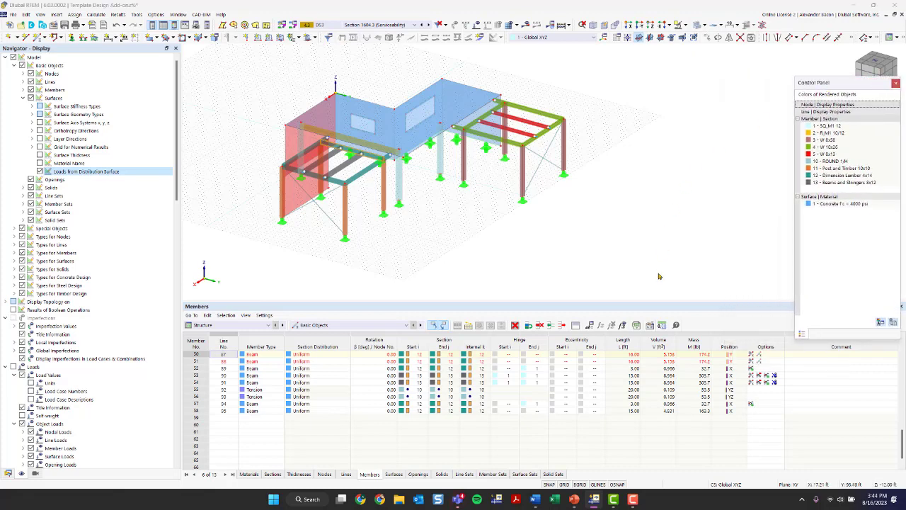
# - Select beam members 50 and 51 in the table to correct their timber design settings, and rerun the calculation
pyautogui.click(196, 354)
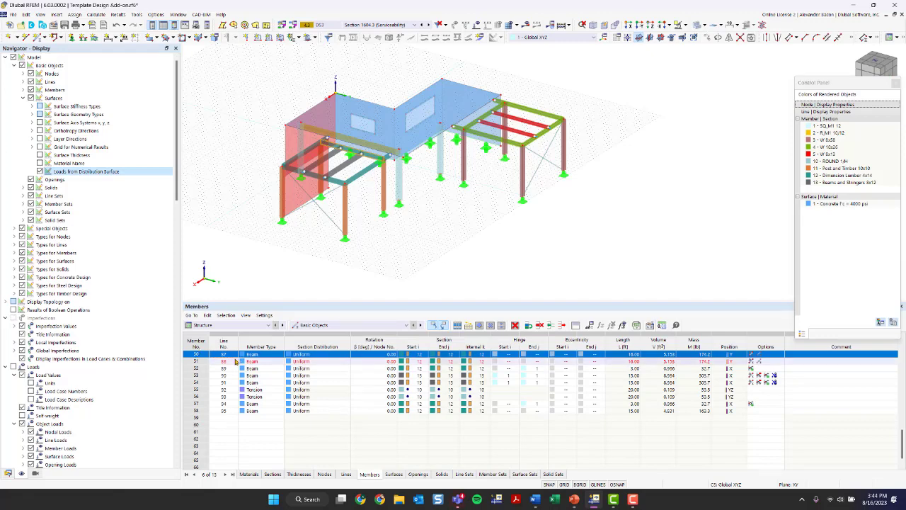
pyautogui.click(200, 362)
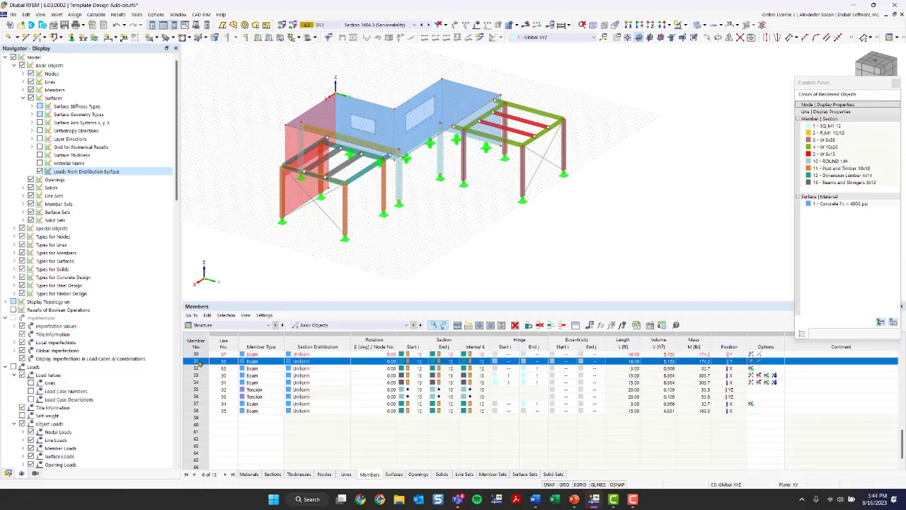
pyautogui.click(563, 26)
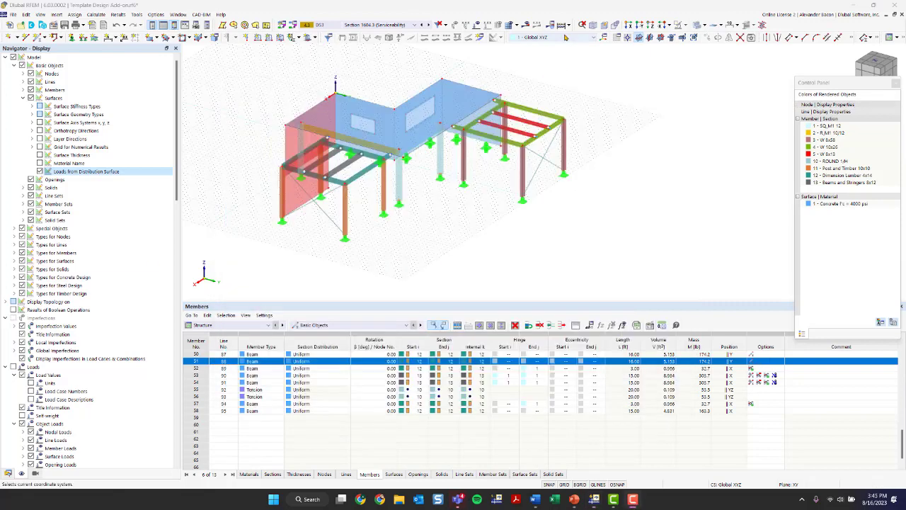
pyautogui.click(558, 26)
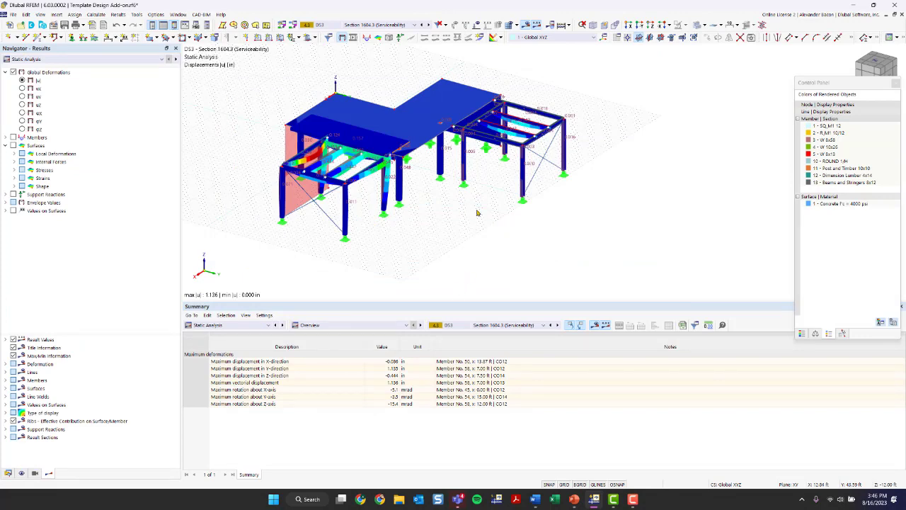
# - Inspect the serviceability deformations of the timber frame, and display the results for DS1 Section 2.3 (LRFD), 1. to 5
pyautogui.moveTo(477, 211); pyautogui.dragTo(448, 245, button='middle')
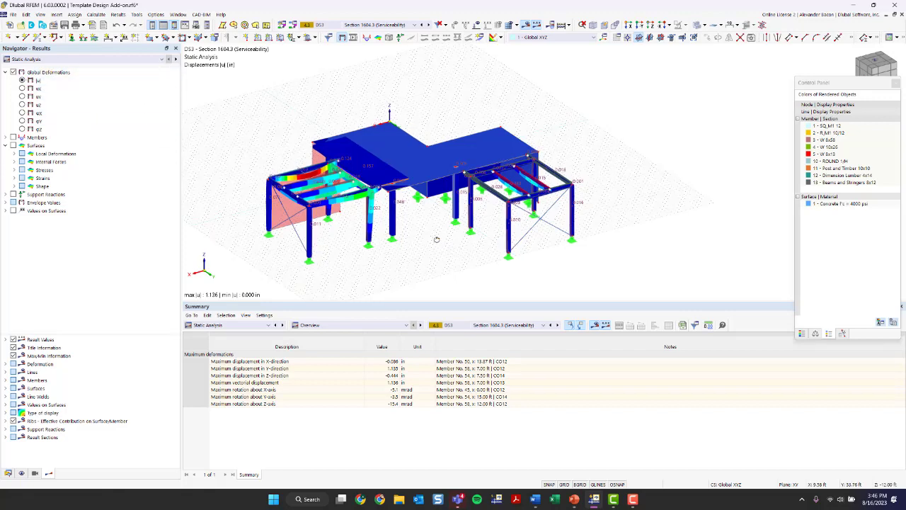
pyautogui.keyDown('ctrl'); pyautogui.moveTo(437, 240); pyautogui.dragTo(496, 241, button='middle'); pyautogui.keyUp('ctrl')
pyautogui.scroll(3, 420, 247)
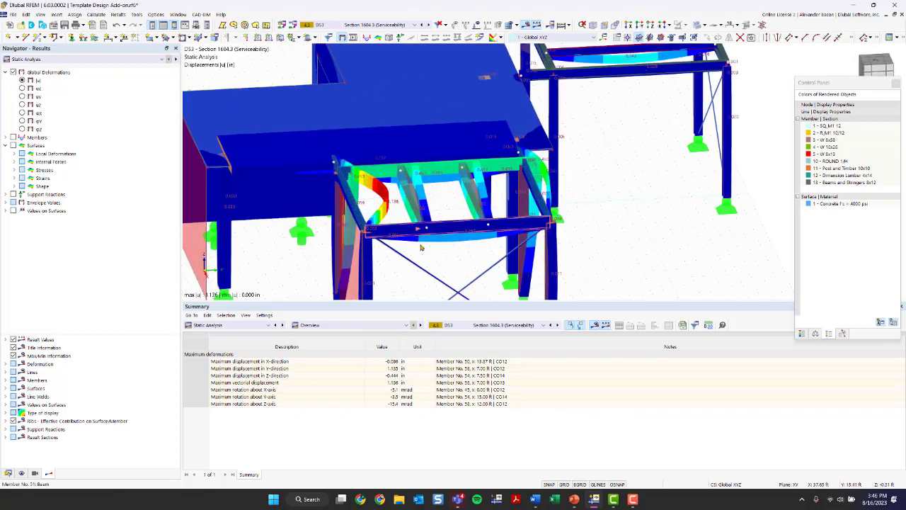
pyautogui.click(386, 26)
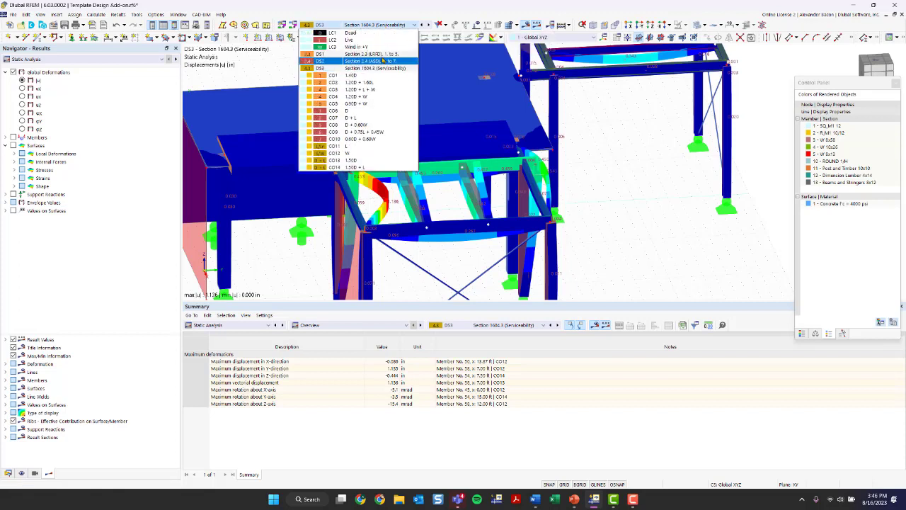
pyautogui.click(377, 55)
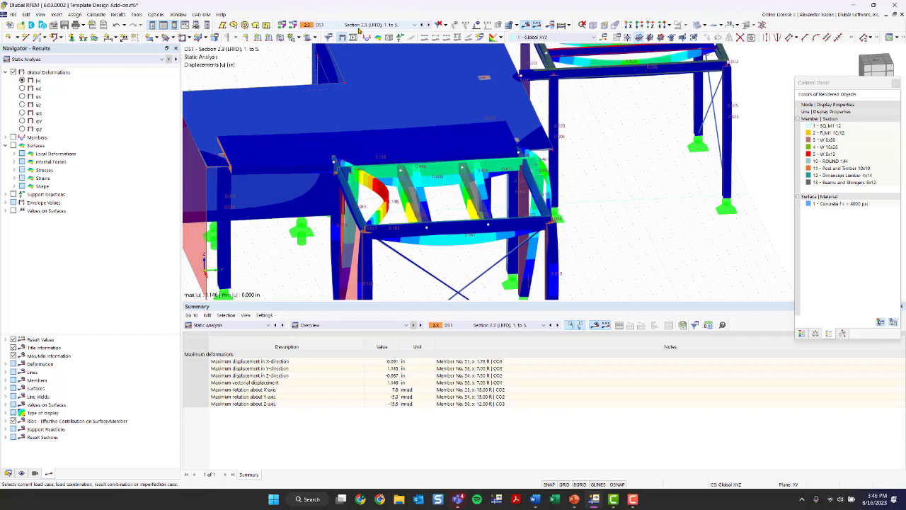
pyautogui.scroll(-3, 456, 142)
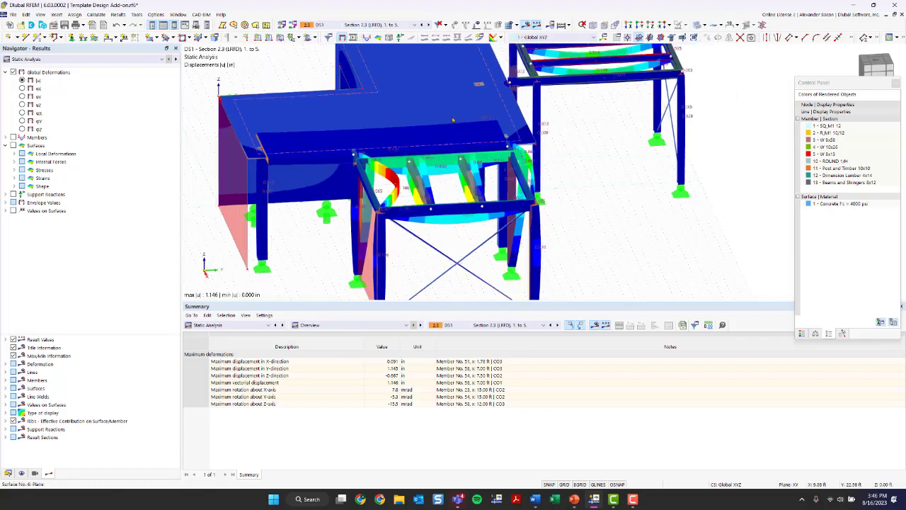
pyautogui.keyDown('ctrl'); pyautogui.moveTo(534, 174); pyautogui.dragTo(453, 195, button='middle'); pyautogui.keyUp('ctrl')
# - Compare the maximum and minimum envelope values of the global deformations, ending with the maximum values displayed
pyautogui.click(14, 203)
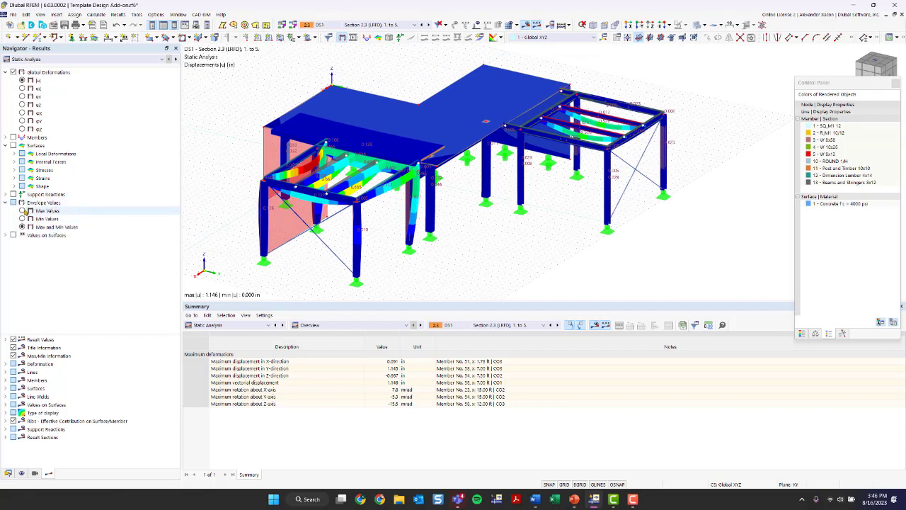
pyautogui.click(24, 211)
pyautogui.click(23, 219)
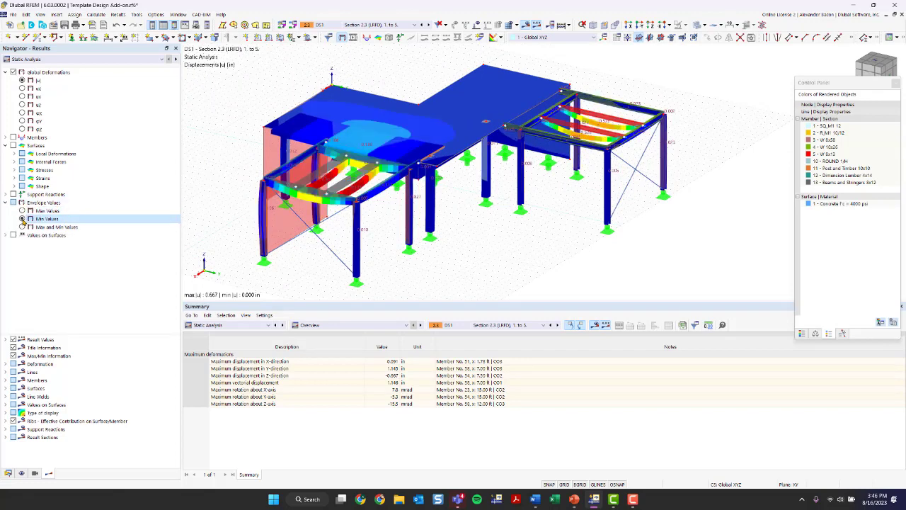
pyautogui.click(23, 211)
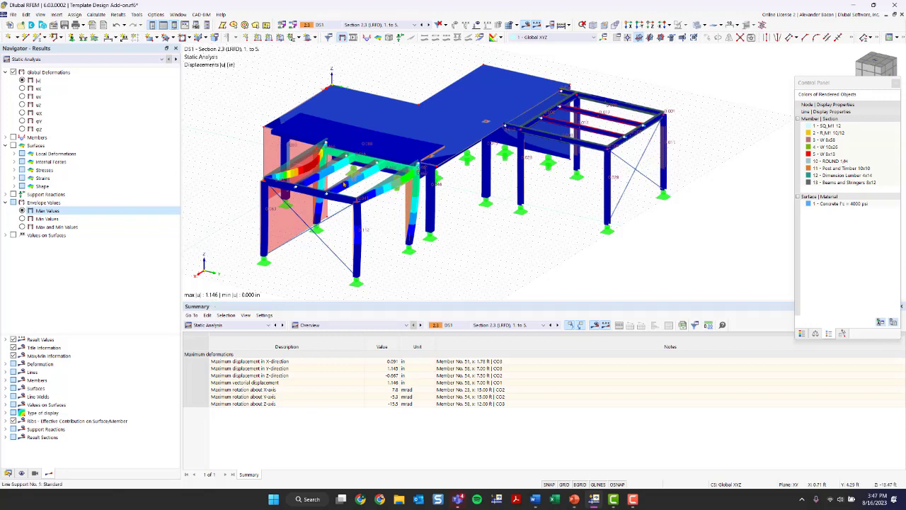
# - Show the color scale of the global deformations and dock the Control Panel beside the model
pyautogui.keyDown('ctrl'); pyautogui.moveTo(346, 222); pyautogui.dragTo(378, 225, button='middle'); pyautogui.keyUp('ctrl')
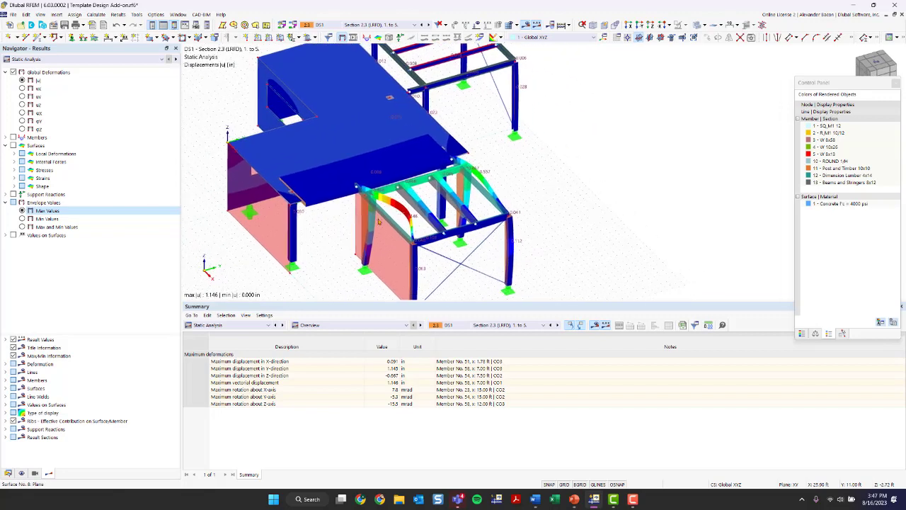
pyautogui.click(801, 333)
pyautogui.doubleClick(839, 82)
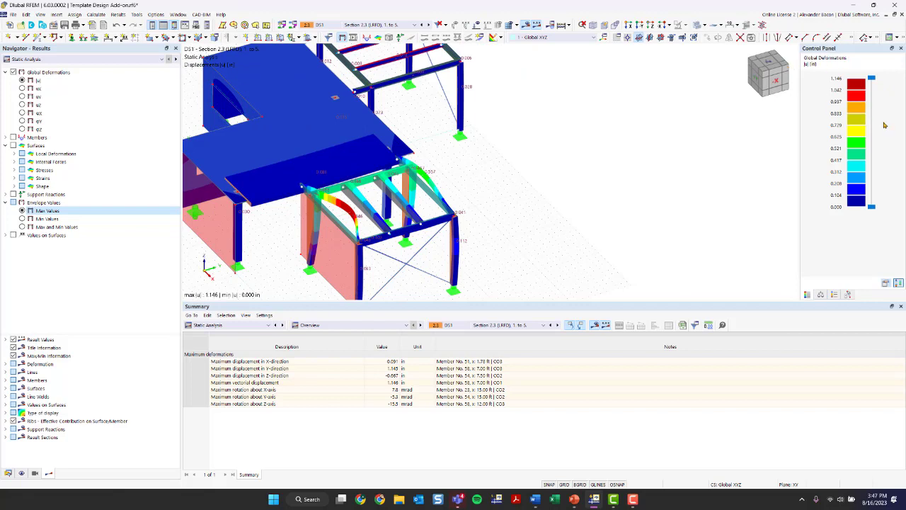
# - Reduce the display factor for deformations to 1.75 and inspect the deformed timber frame
pyautogui.click(820, 294)
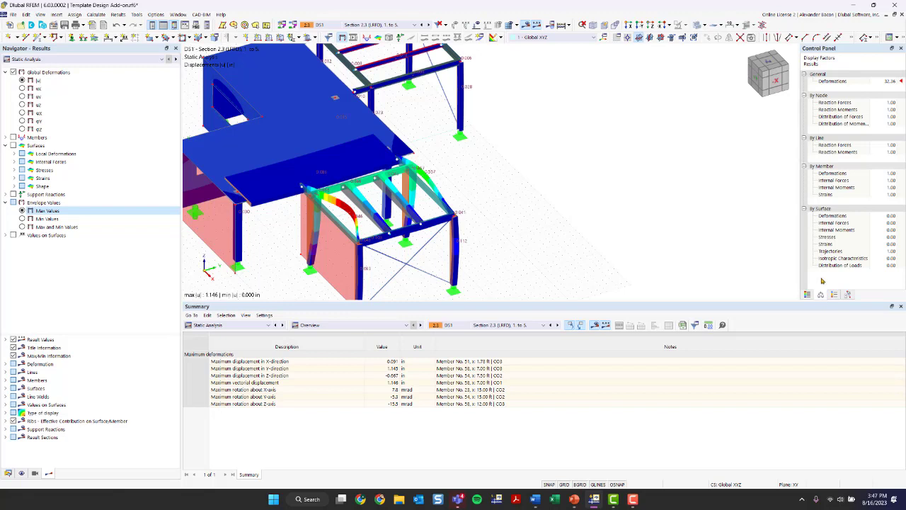
pyautogui.click(885, 81)
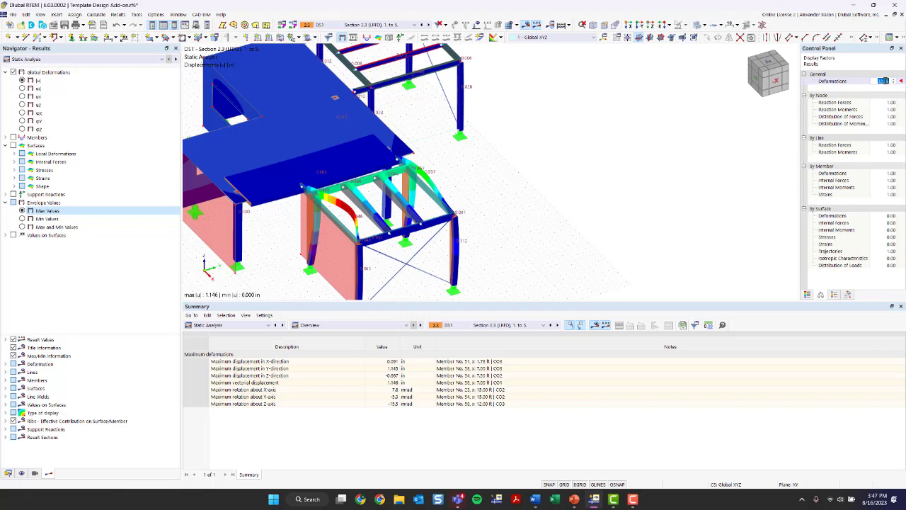
pyautogui.click(895, 84)
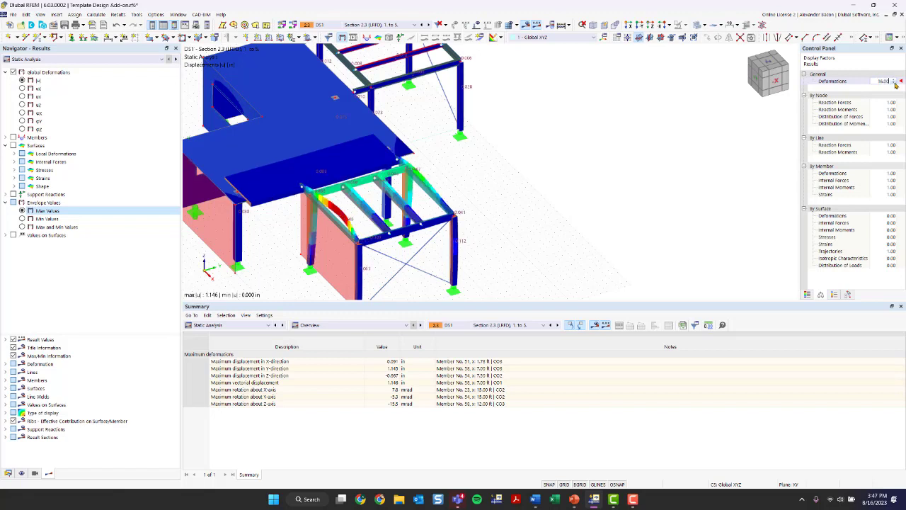
pyautogui.click(895, 84)
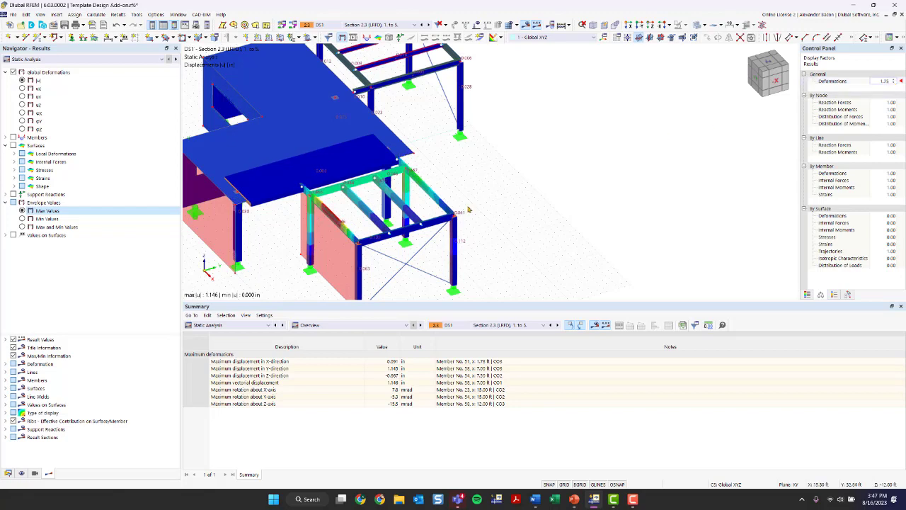
pyautogui.scroll(-1, 488, 211)
pyautogui.moveTo(468, 208); pyautogui.dragTo(392, 203, button='middle')
pyautogui.scroll(-2, 488, 212)
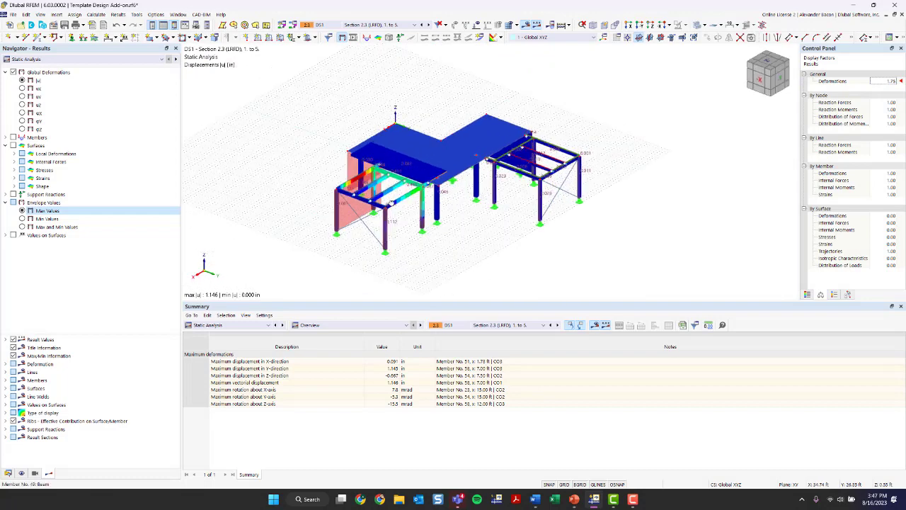
pyautogui.scroll(1, 393, 203)
pyautogui.scroll(1, 364, 182)
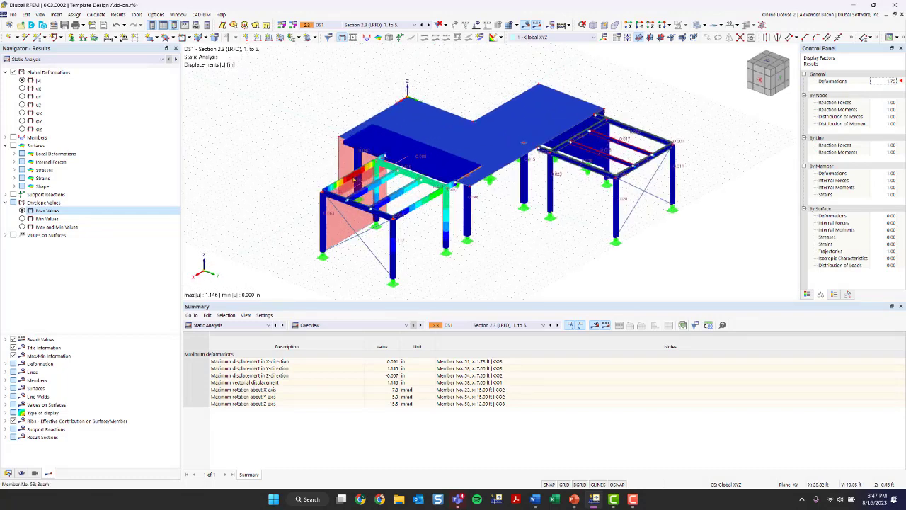
# - Set the display factor for deformations to 16 and look at the timber frame from the other side
pyautogui.click(894, 82)
pyautogui.click(893, 82)
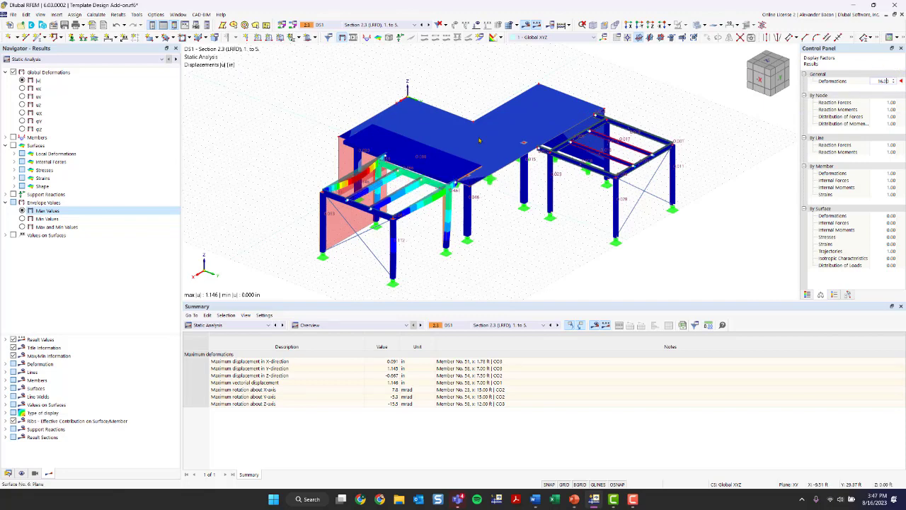
pyautogui.scroll(-1, 470, 264)
pyautogui.scroll(3, 531, 253)
pyautogui.keyDown('ctrl'); pyautogui.moveTo(452, 227); pyautogui.dragTo(506, 186, button='middle'); pyautogui.keyUp('ctrl')
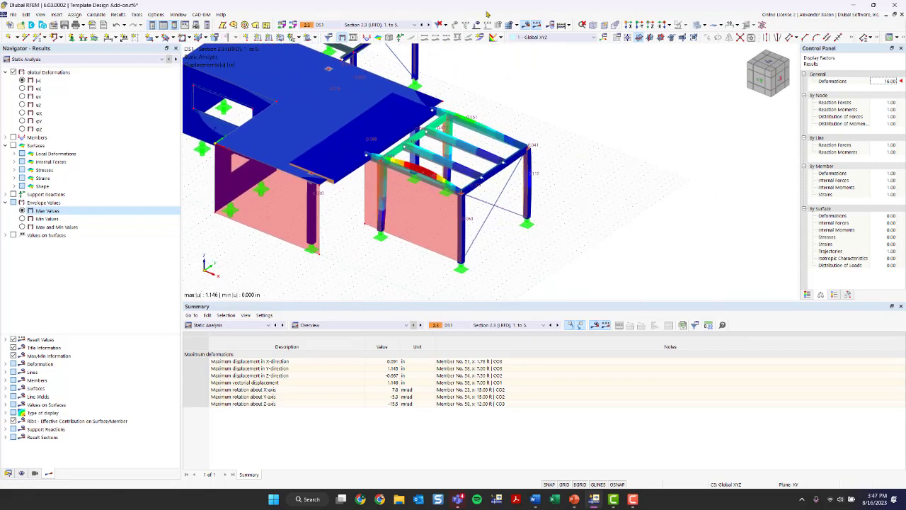
# - Hide the analysis results and examine the hinges of the timber roof beams
pyautogui.click(528, 26)
pyautogui.scroll(3, 446, 170)
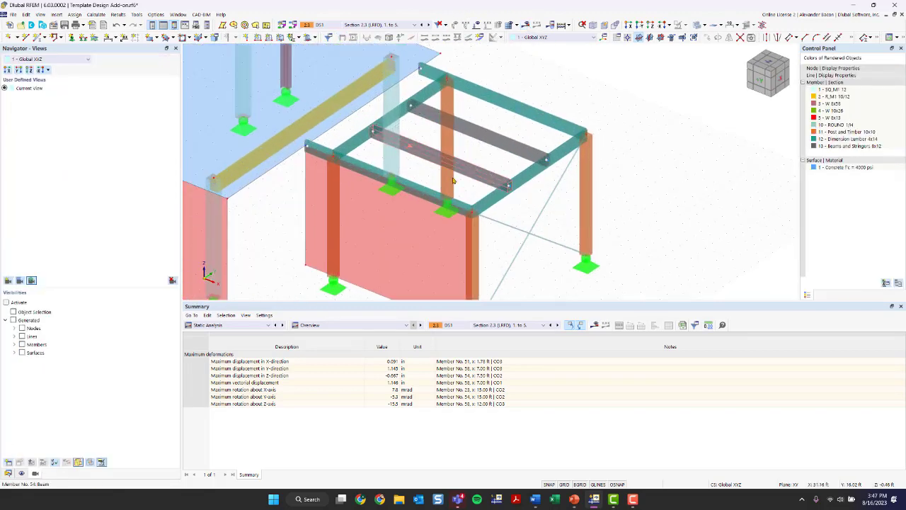
pyautogui.scroll(-2, 448, 176)
pyautogui.scroll(2, 474, 188)
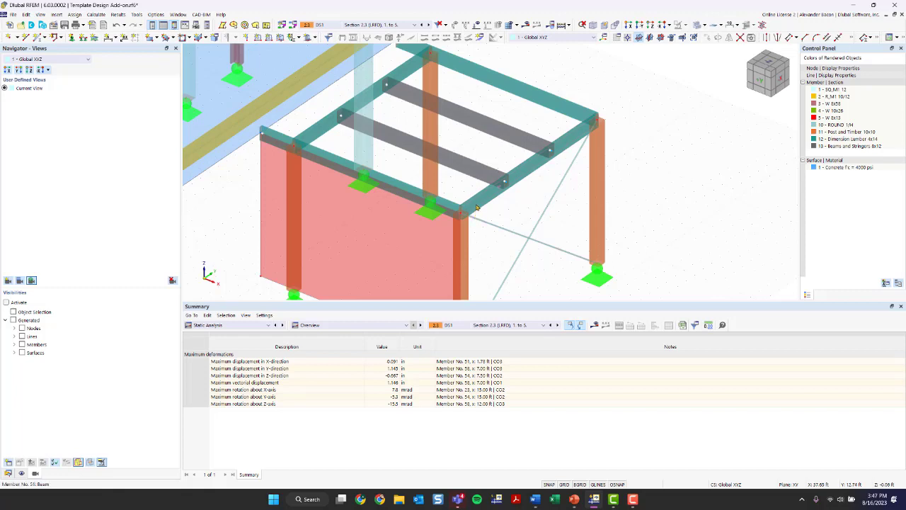
pyautogui.moveTo(480, 203)
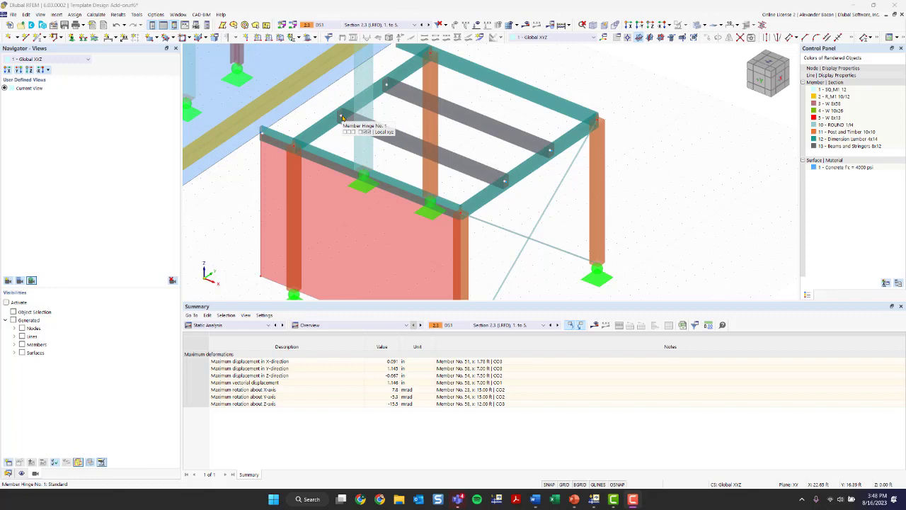
# - Disable the design properties of beam member 54, review the definition of its start hinge, and accept deleting the design results
pyautogui.doubleClick(358, 131)
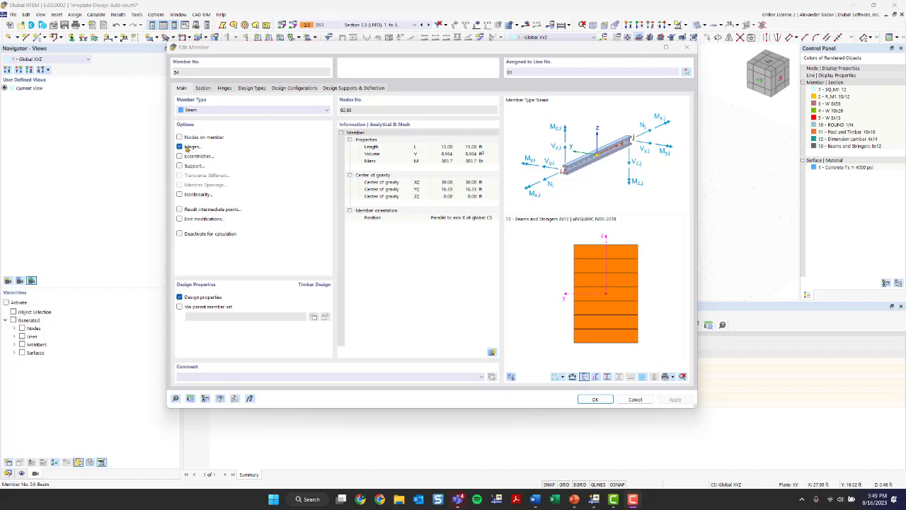
pyautogui.click(180, 297)
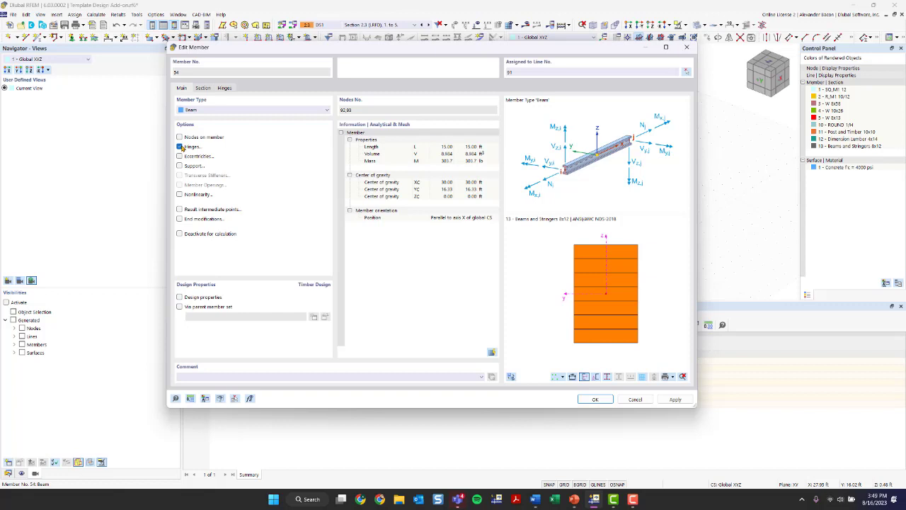
pyautogui.click(225, 88)
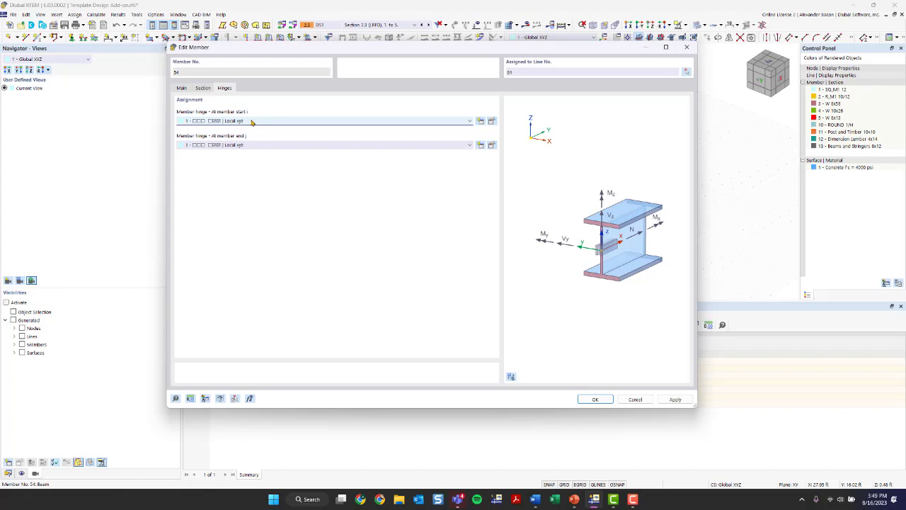
pyautogui.click(493, 121)
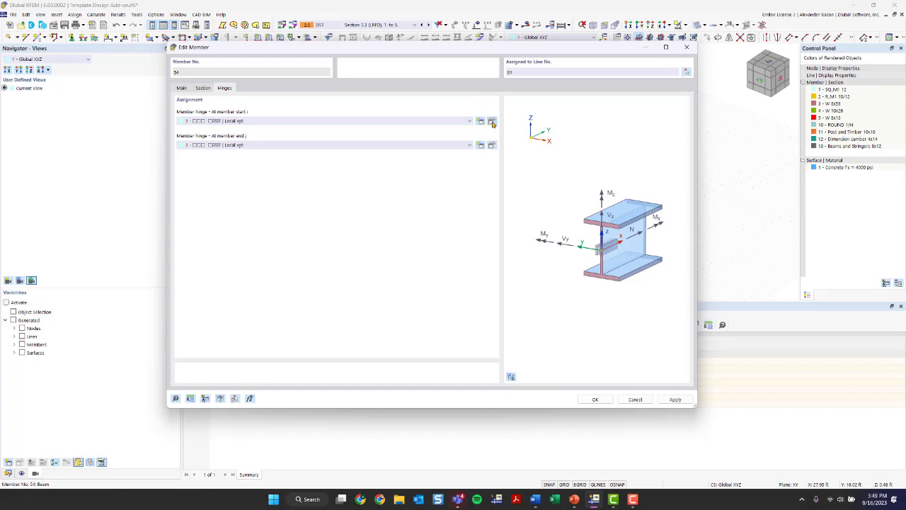
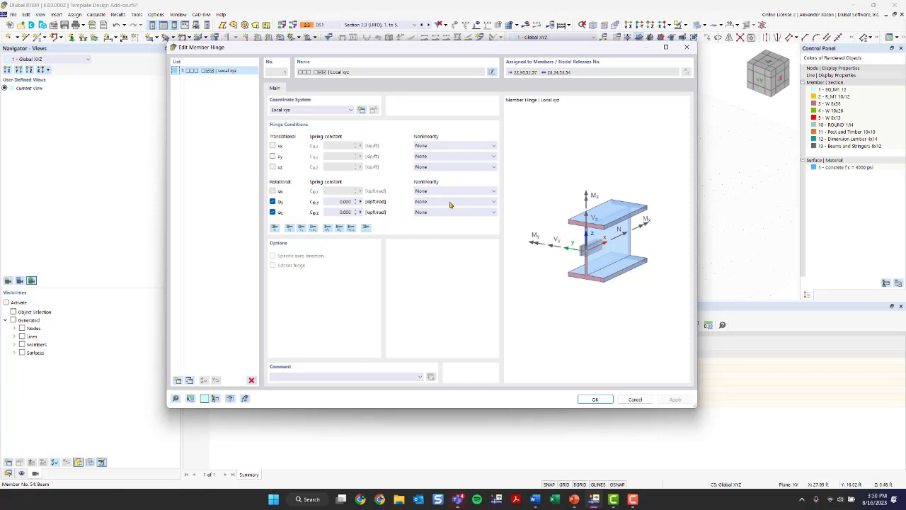
pyautogui.click(685, 47)
pyautogui.click(592, 399)
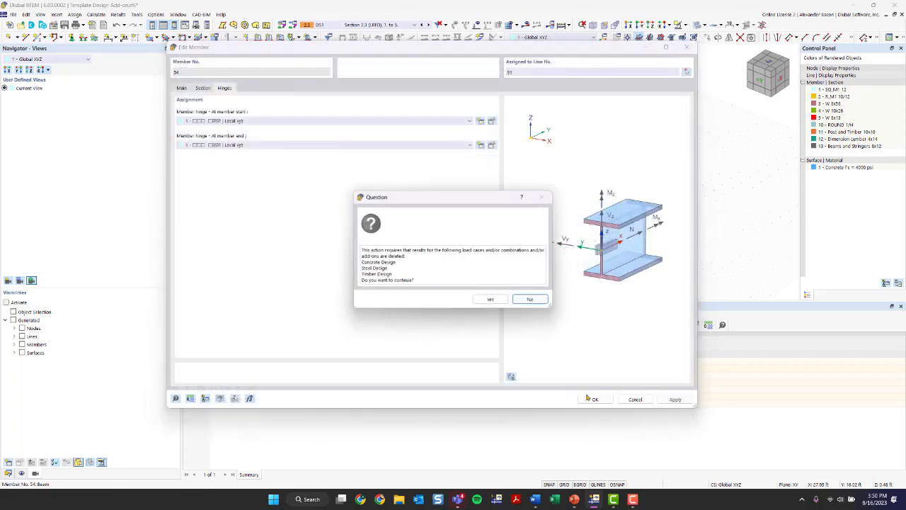
pyautogui.click(491, 300)
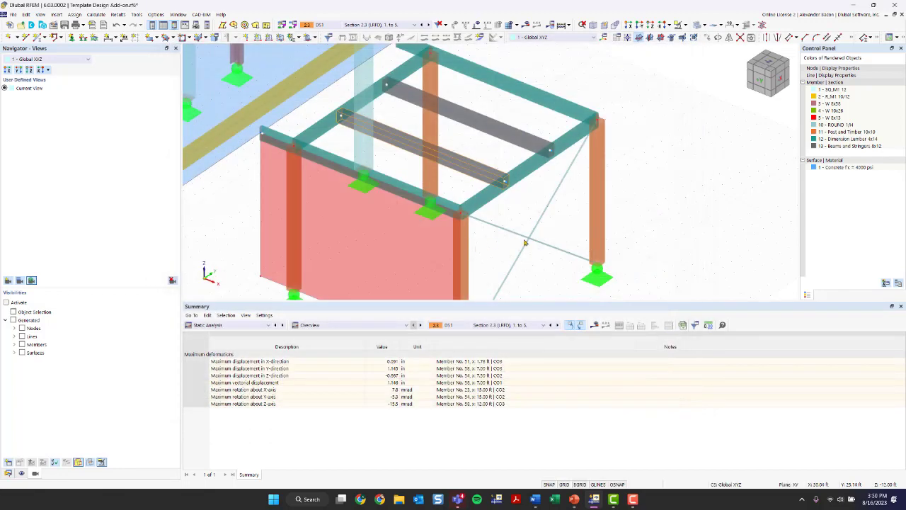
# - Enable hinges for timber beam members 49-51 and 58, and assign member hinge 1 at both start and end
pyautogui.scroll(-1, 526, 242)
pyautogui.moveTo(544, 206); pyautogui.dragTo(487, 238, button='middle')
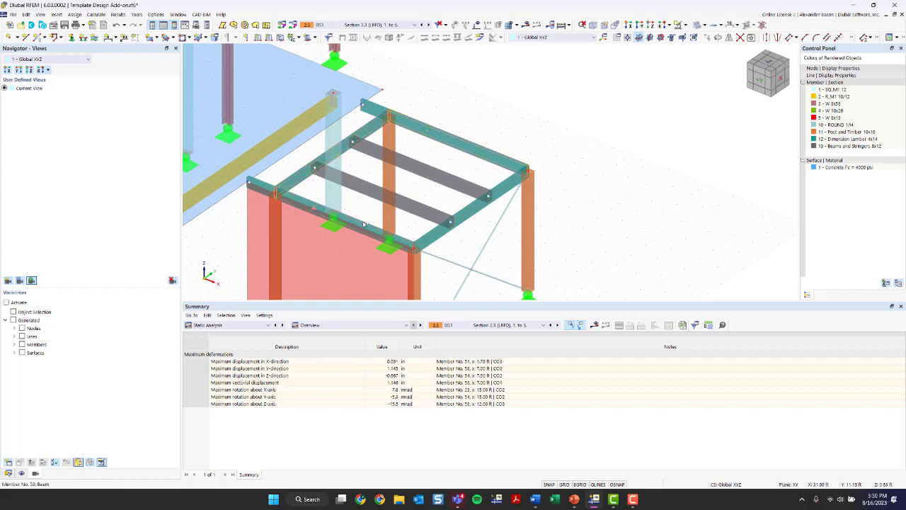
pyautogui.doubleClick(427, 237)
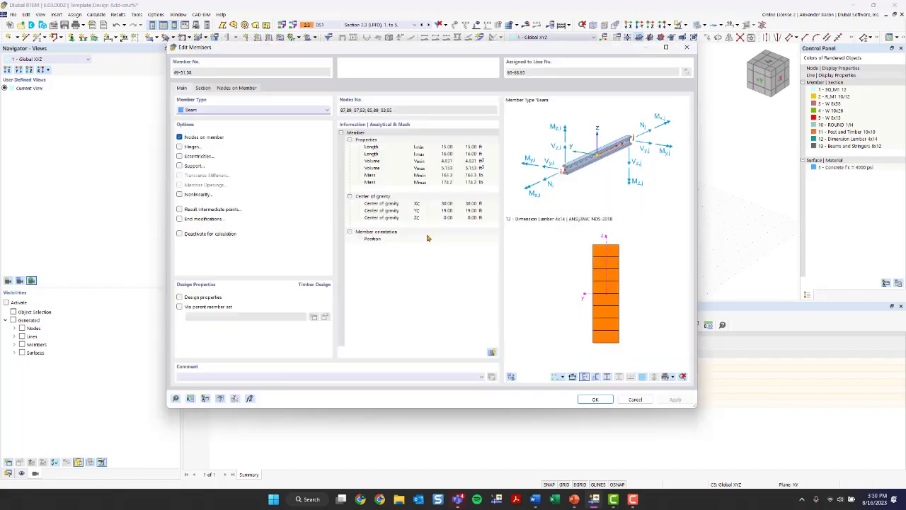
pyautogui.click(179, 146)
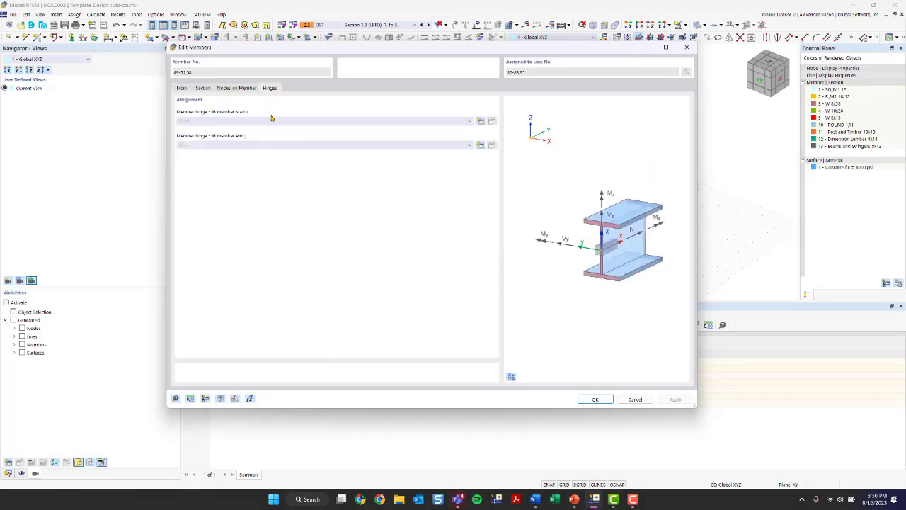
pyautogui.click(271, 119)
pyautogui.click(269, 134)
pyautogui.click(270, 144)
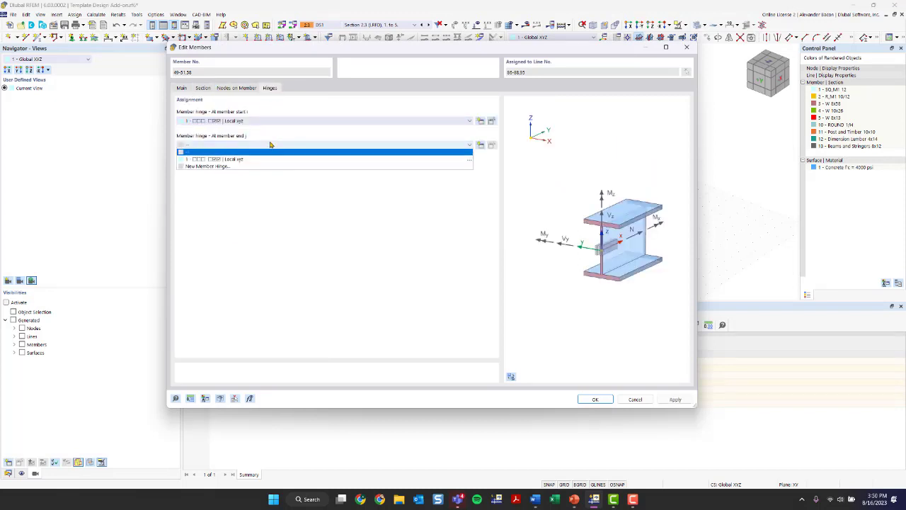
pyautogui.click(311, 159)
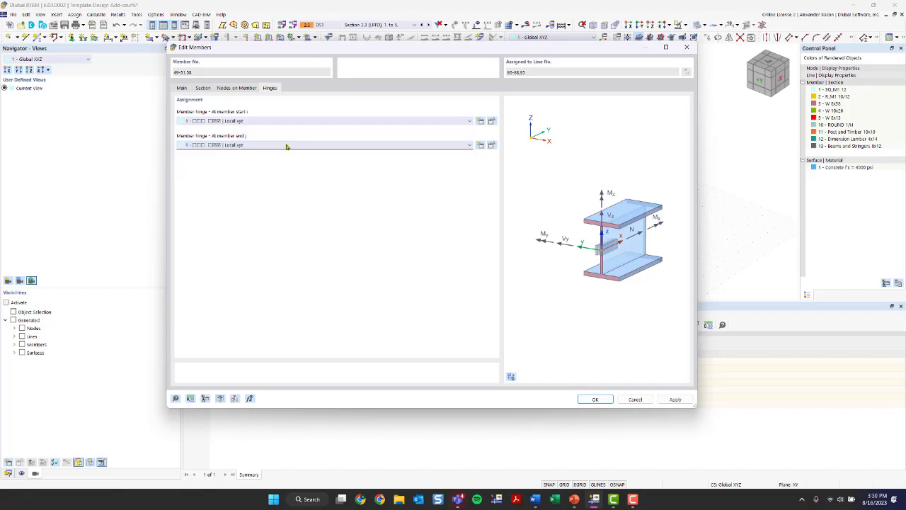
pyautogui.click(595, 399)
pyautogui.click(486, 285)
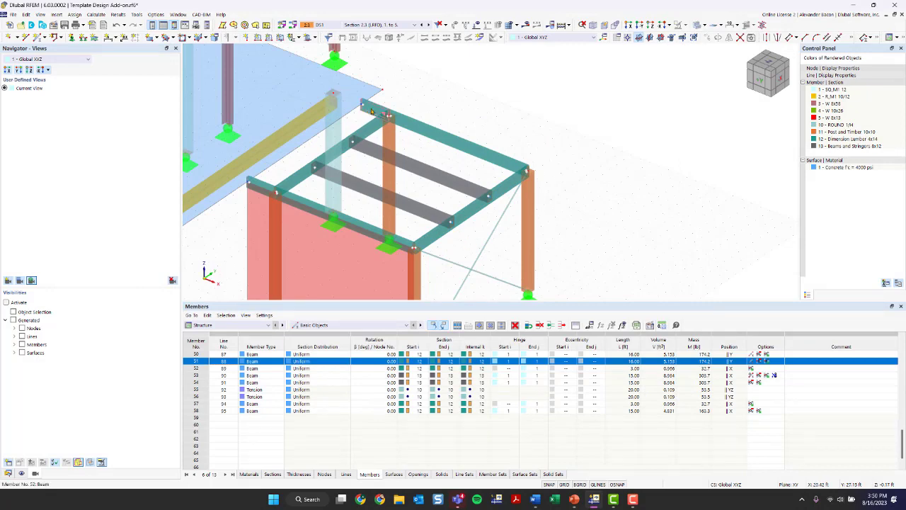
# - Assign member hinge 1 at the start of the short overhanging beam members 52 and 57
pyautogui.doubleClick(267, 189)
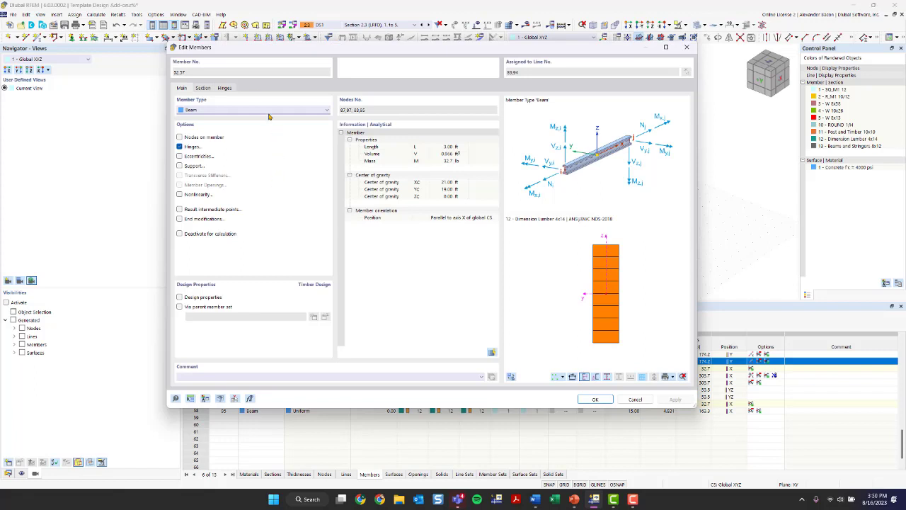
pyautogui.click(224, 89)
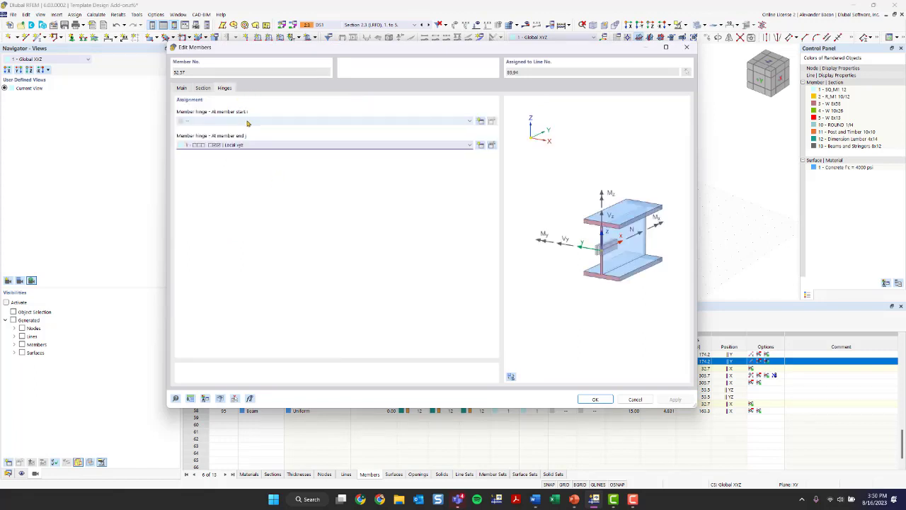
pyautogui.click(247, 121)
pyautogui.click(247, 134)
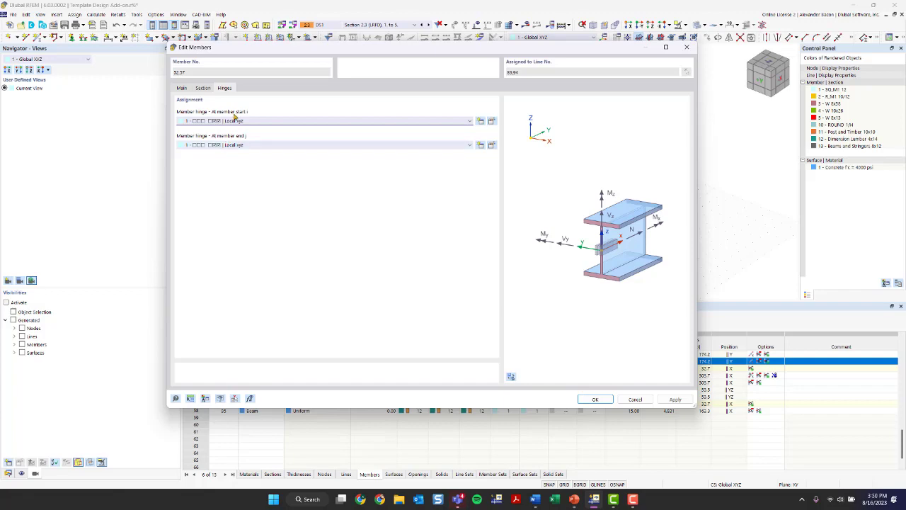
pyautogui.click(595, 399)
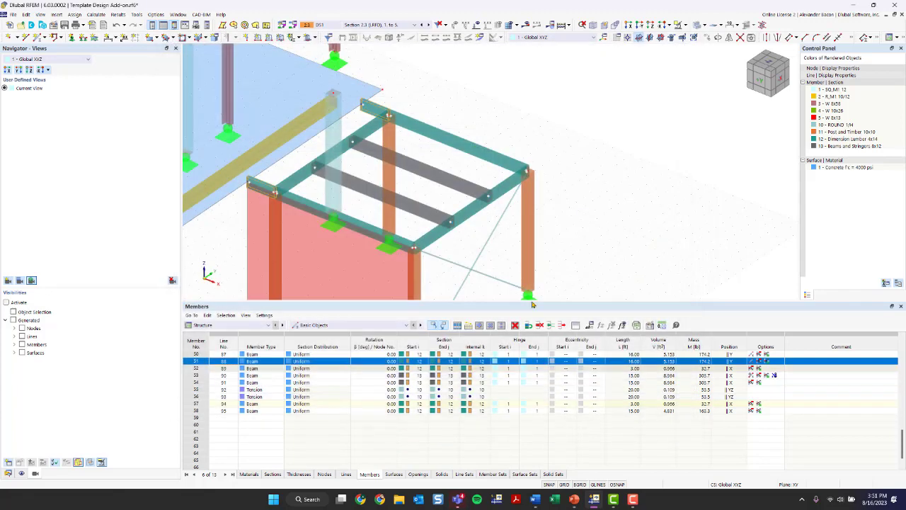
# - Examine the hinges at the timber beam-to-post connections up close
pyautogui.scroll(-1, 464, 252)
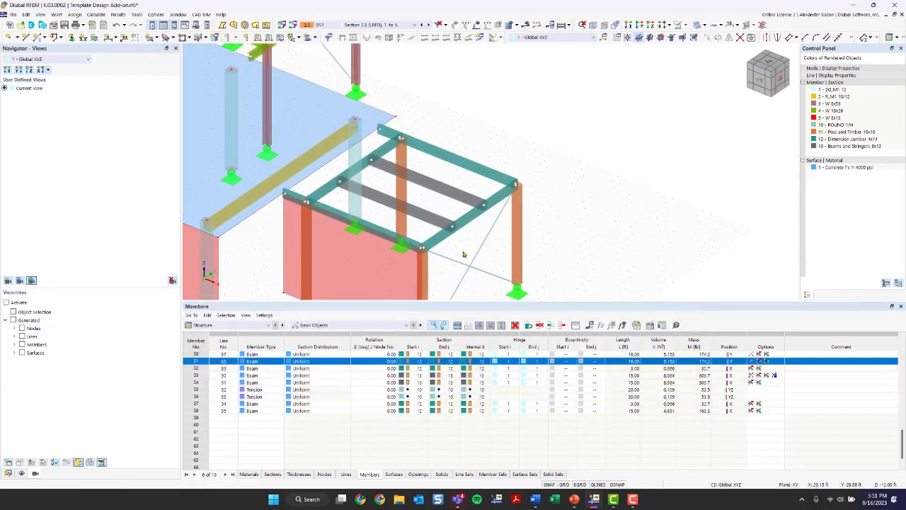
pyautogui.moveTo(464, 253); pyautogui.dragTo(455, 230, button='middle')
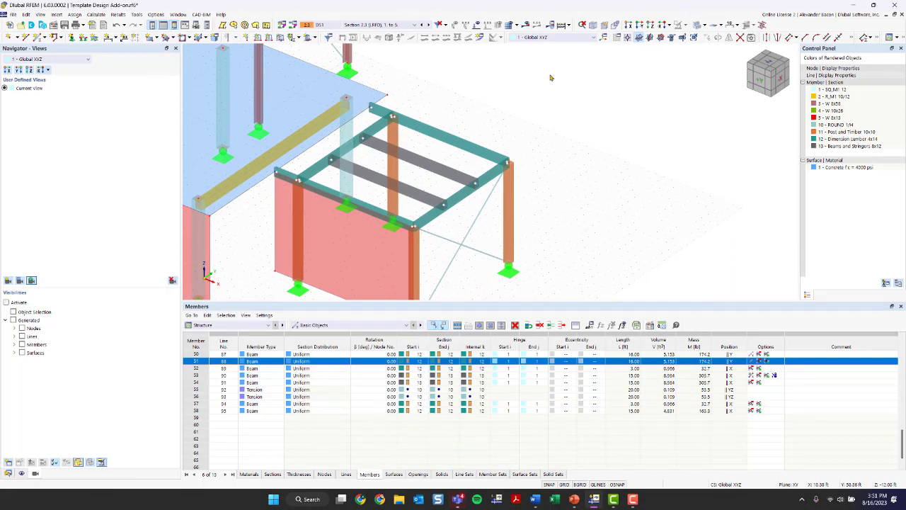
pyautogui.scroll(3, 410, 230)
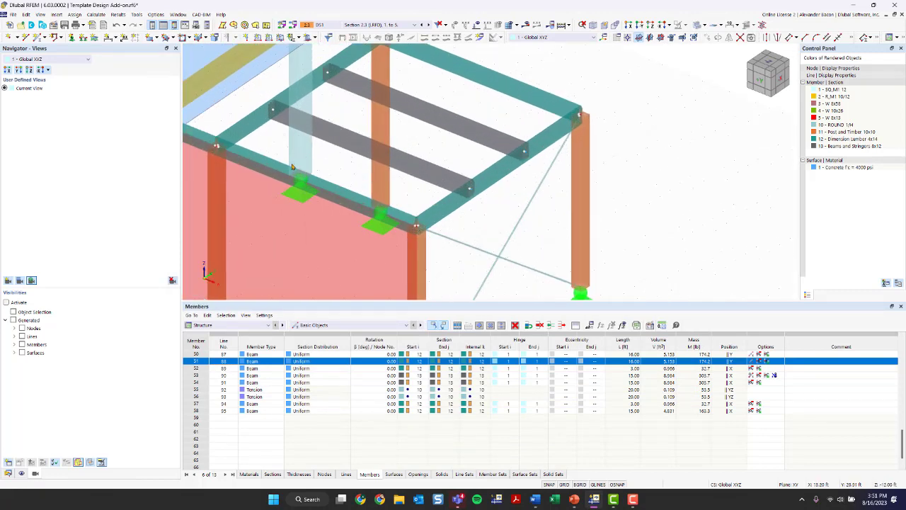
pyautogui.moveTo(219, 145); pyautogui.dragTo(313, 208, button='middle')
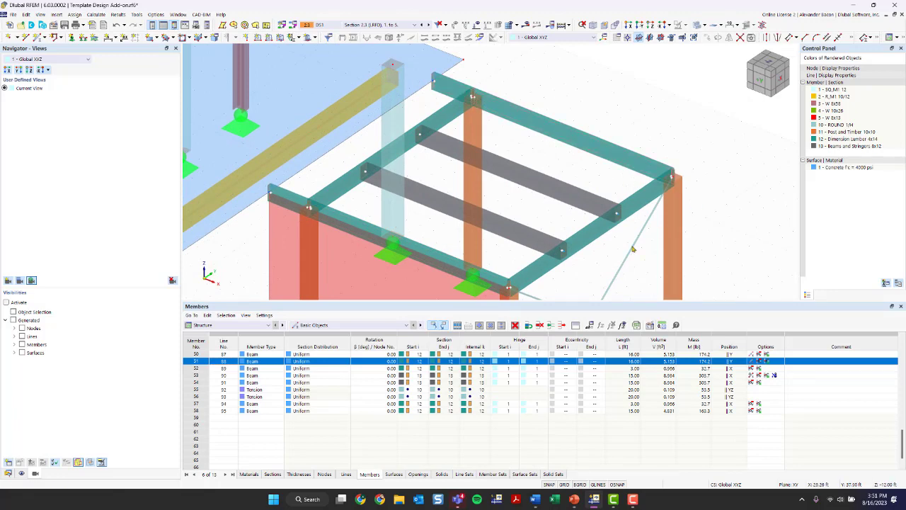
pyautogui.scroll(3, 380, 214)
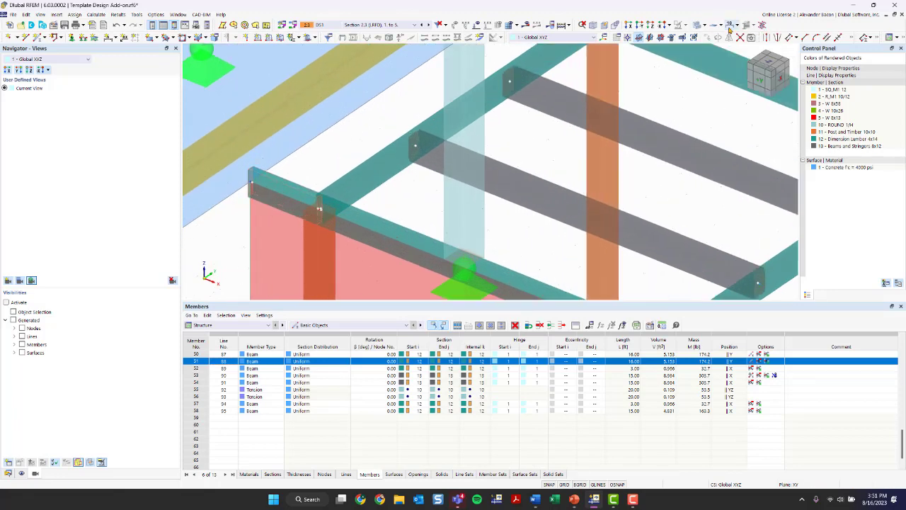
# - Switch the model to wireframe display and examine the timber beam-to-post node, followed by the whole structure
pyautogui.click(699, 25)
pyautogui.scroll(3, 312, 216)
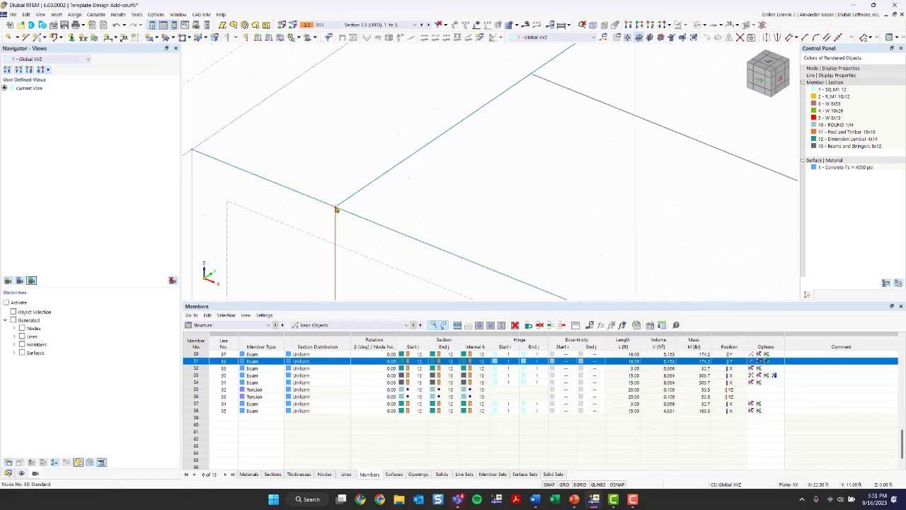
pyautogui.scroll(3, 336, 209)
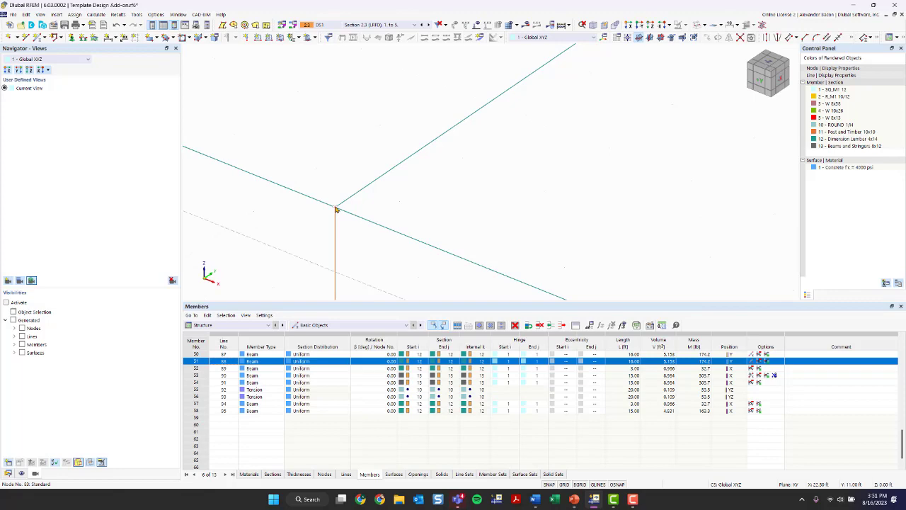
pyautogui.scroll(-8, 335, 209)
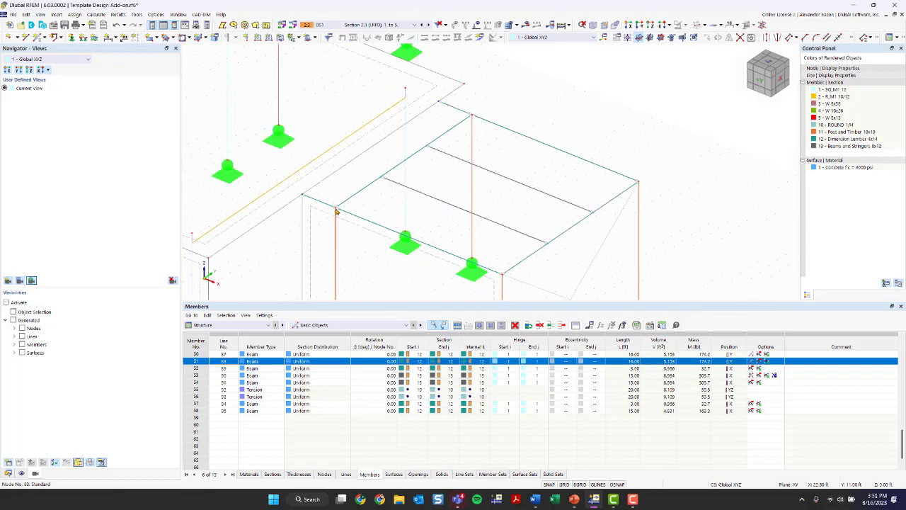
pyautogui.keyDown('ctrl'); pyautogui.moveTo(415, 229); pyautogui.dragTo(331, 211, button='middle'); pyautogui.keyUp('ctrl')
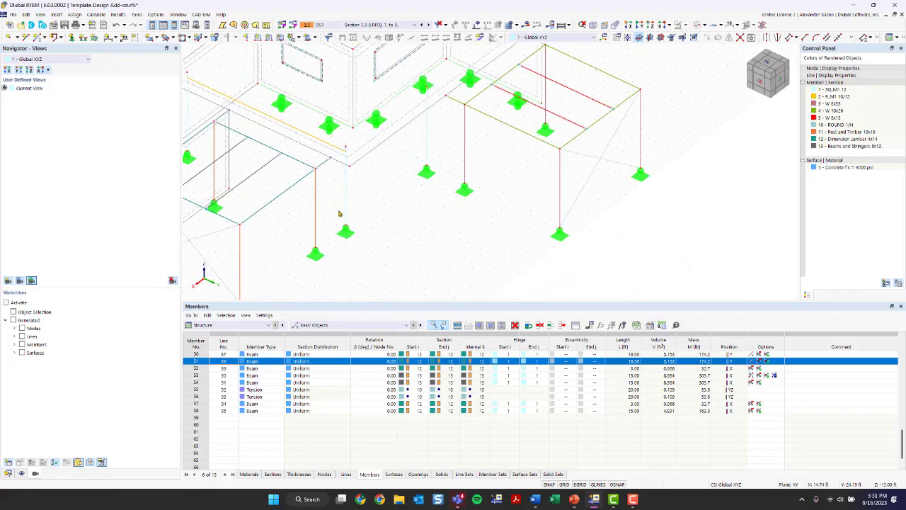
pyautogui.scroll(-3, 340, 213)
pyautogui.moveTo(398, 211); pyautogui.dragTo(425, 166, button='middle')
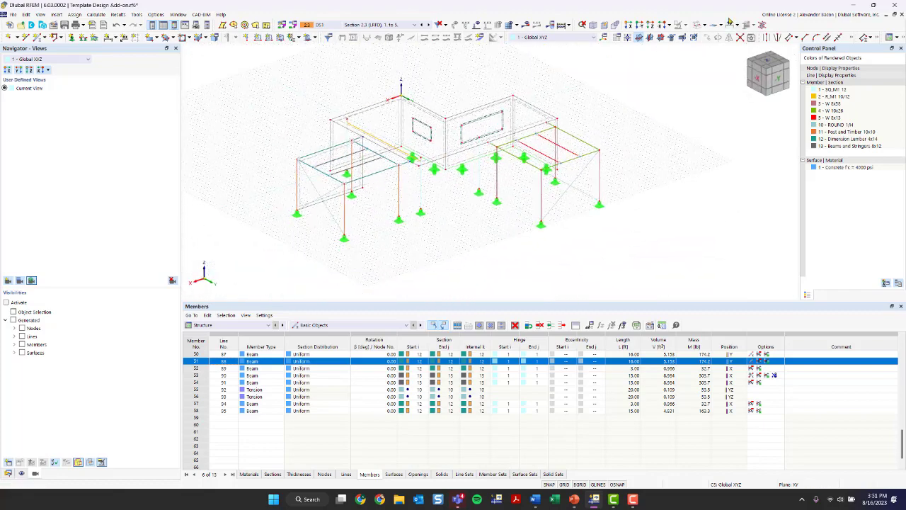
# - Recalculate the complete model and bring up the table of calculation errors and warnings
pyautogui.click(698, 25)
pyautogui.click(697, 25)
pyautogui.click(698, 25)
pyautogui.click(559, 26)
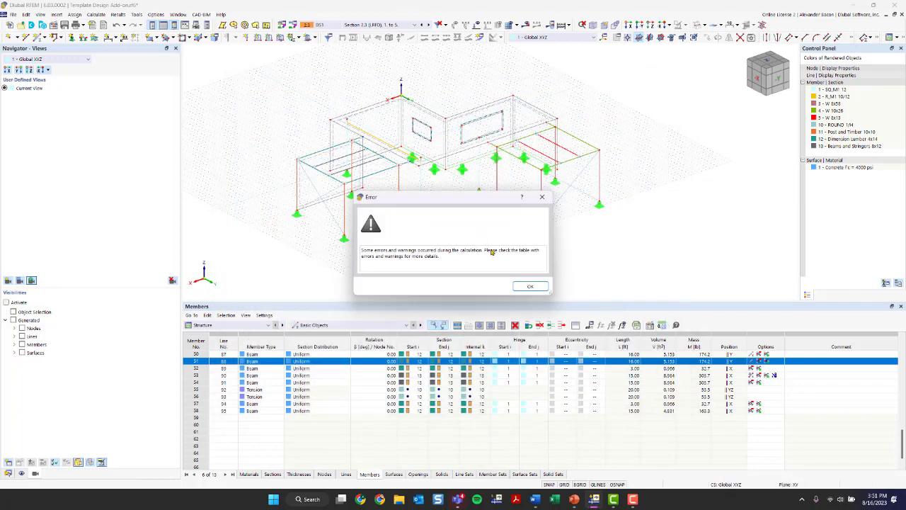
pyautogui.click(530, 286)
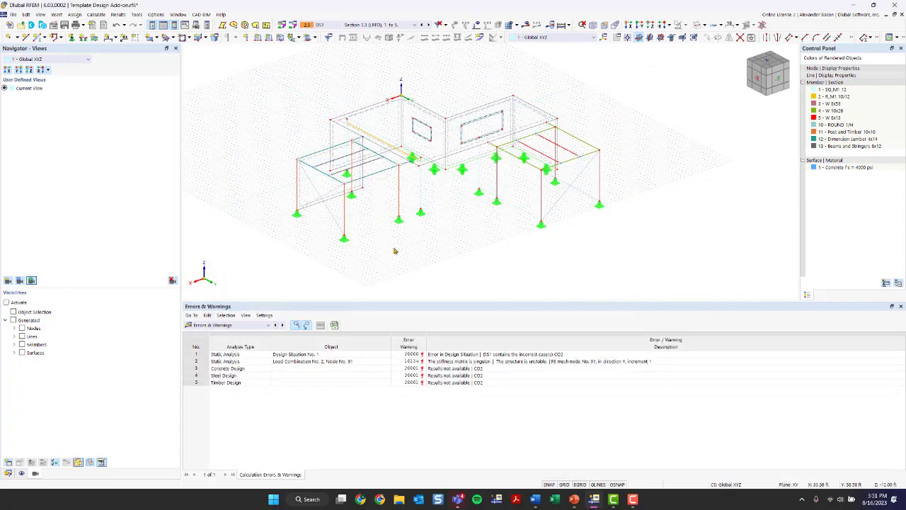
# - Examine the timber frame's deformations under load case LC3 Wind in +Y, comparing them with the model without results
pyautogui.keyDown('ctrl'); pyautogui.moveTo(417, 260); pyautogui.dragTo(439, 247, button='middle'); pyautogui.keyUp('ctrl')
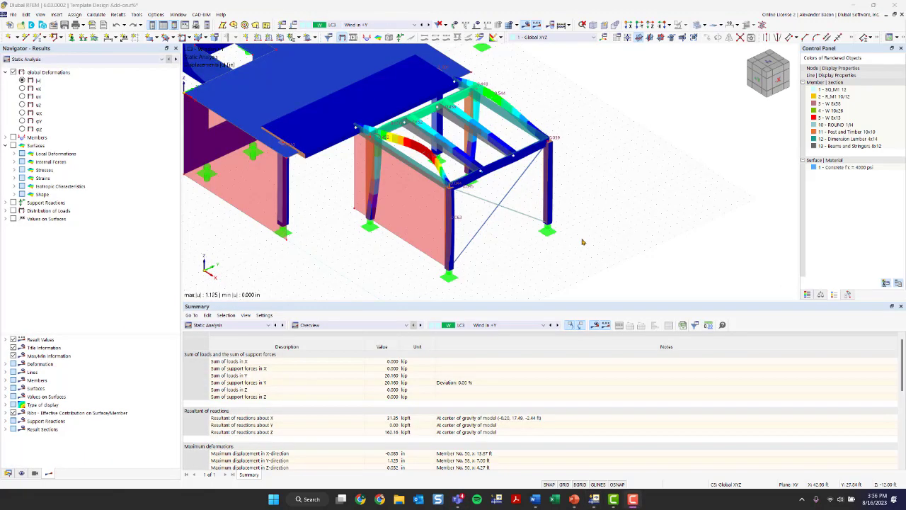
pyautogui.keyDown('ctrl'); pyautogui.moveTo(376, 252); pyautogui.dragTo(445, 274, button='middle'); pyautogui.keyUp('ctrl')
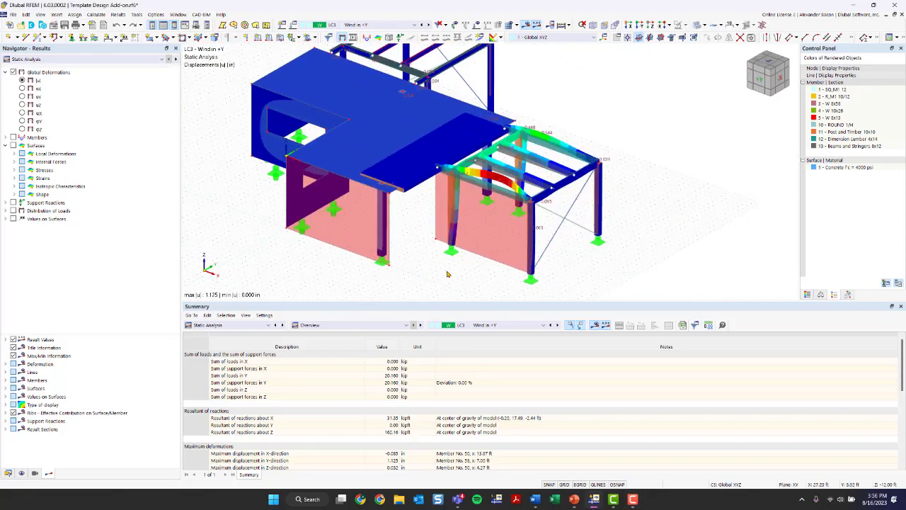
pyautogui.moveTo(687, 153); pyautogui.dragTo(651, 155, button='middle')
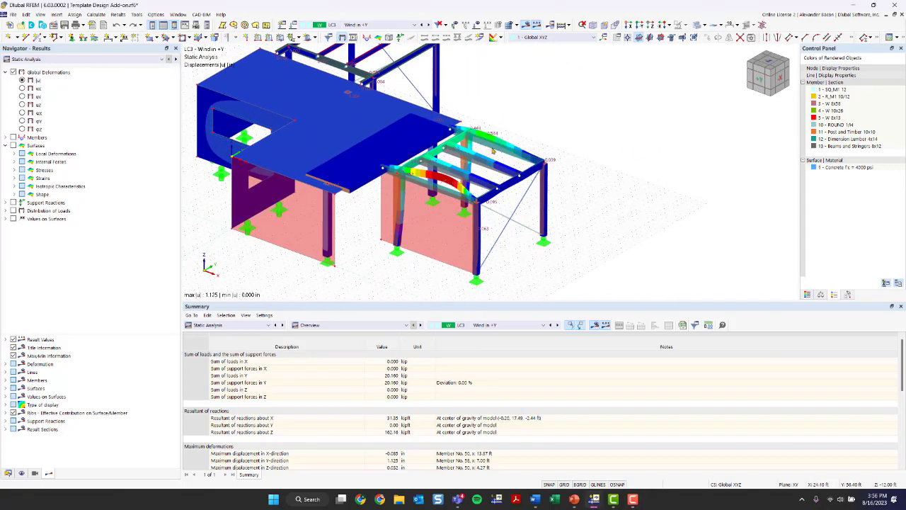
pyautogui.click(527, 25)
pyautogui.scroll(3, 400, 170)
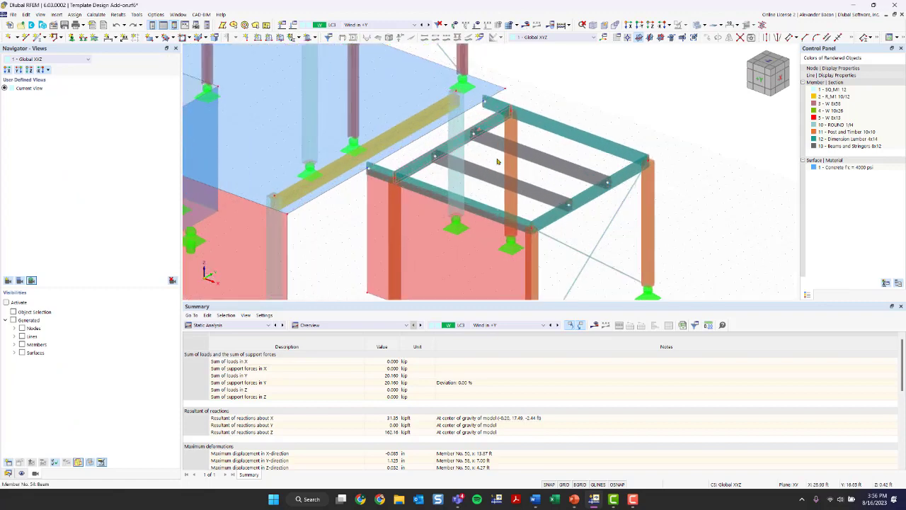
pyautogui.moveTo(636, 217); pyautogui.dragTo(545, 162, button='middle')
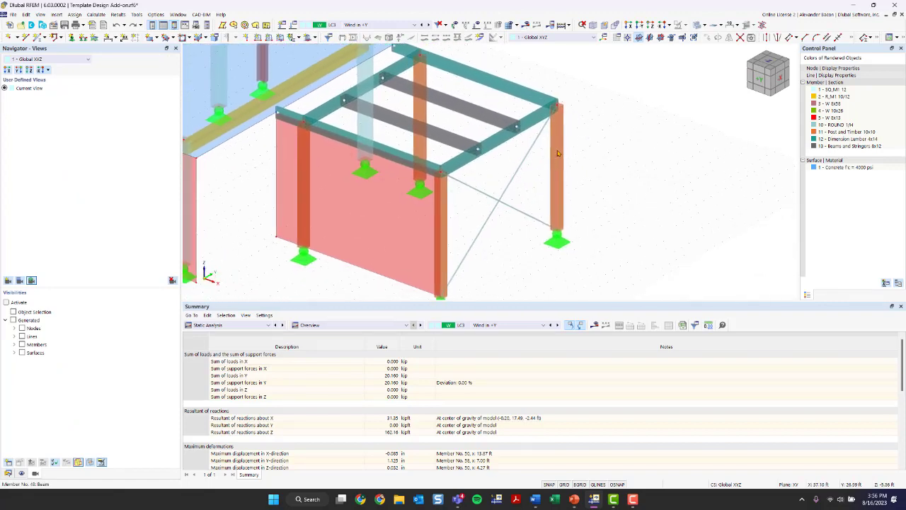
pyautogui.scroll(-2, 365, 173)
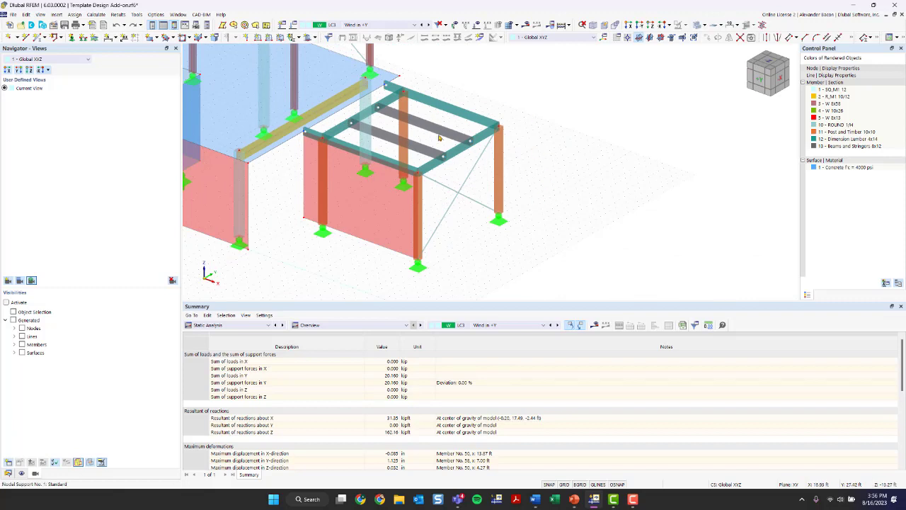
pyautogui.moveTo(513, 147); pyautogui.dragTo(519, 187, button='middle')
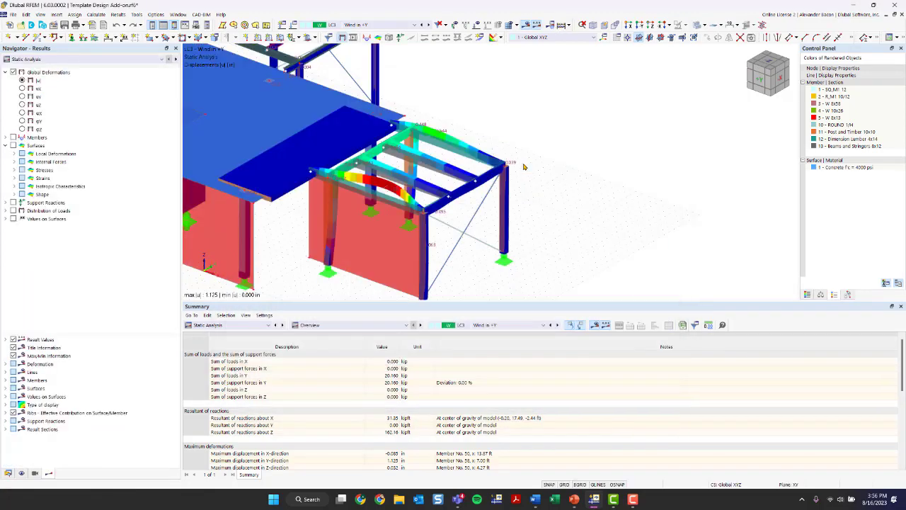
# - Display the global deformations of design situation DS1, Section 2.3 (LRFD), for the whole model
pyautogui.moveTo(555, 207); pyautogui.dragTo(438, 213, button='middle')
pyautogui.scroll(-2, 644, 182)
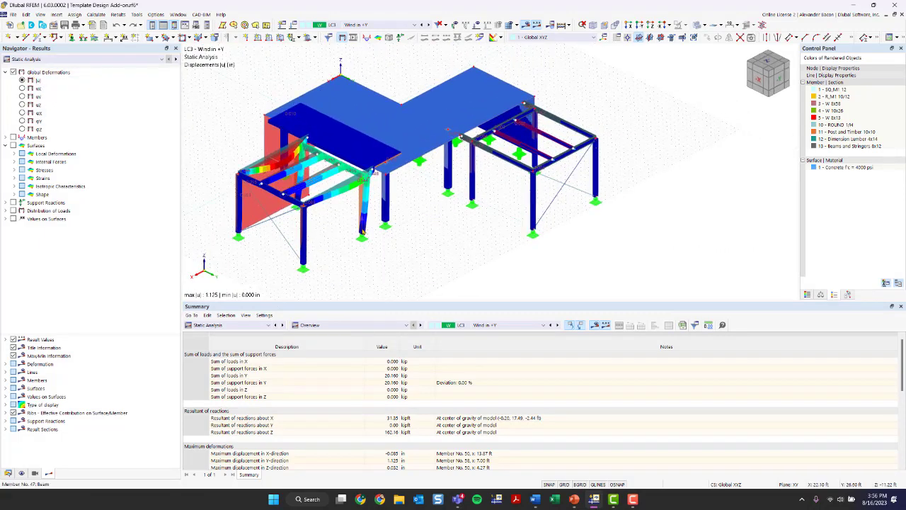
pyautogui.moveTo(416, 262); pyautogui.dragTo(433, 250, button='middle')
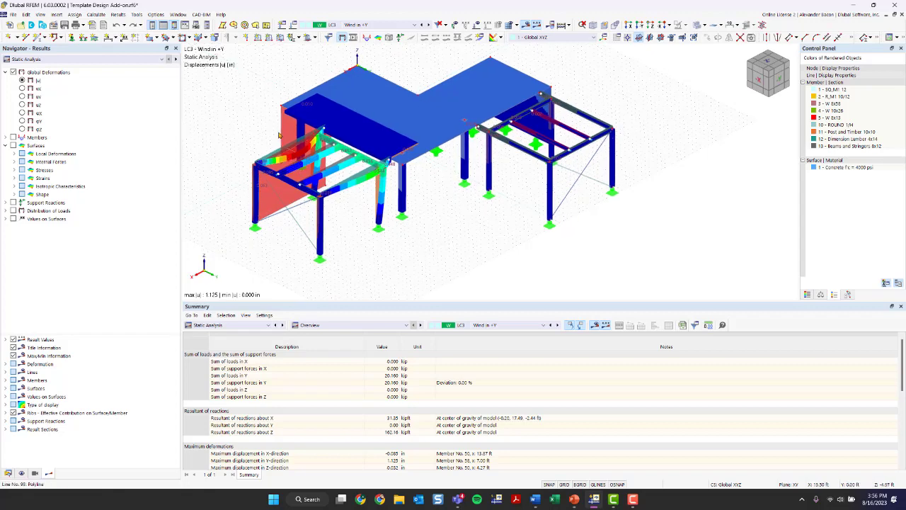
pyautogui.scroll(2, 279, 172)
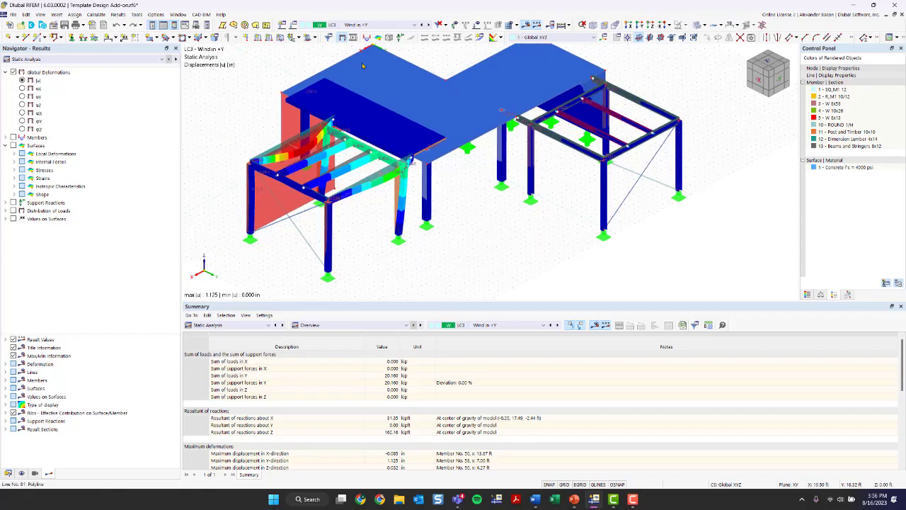
pyautogui.click(357, 25)
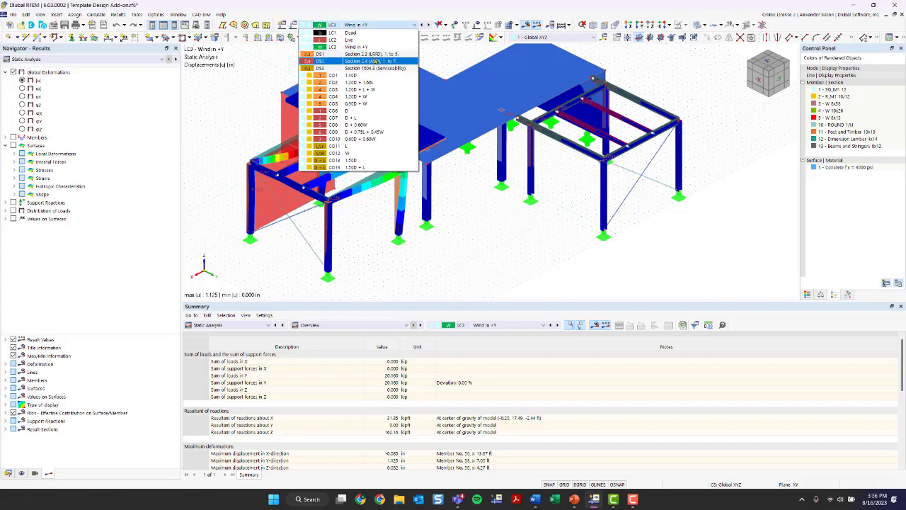
pyautogui.click(375, 55)
# - Hide the timber frame's members and supports so that only the concrete and steel parts show results
pyautogui.moveTo(478, 214); pyautogui.dragTo(443, 176, button='middle')
pyautogui.keyDown('ctrl'); pyautogui.moveTo(443, 177); pyautogui.dragTo(502, 228, button='middle'); pyautogui.keyUp('ctrl')
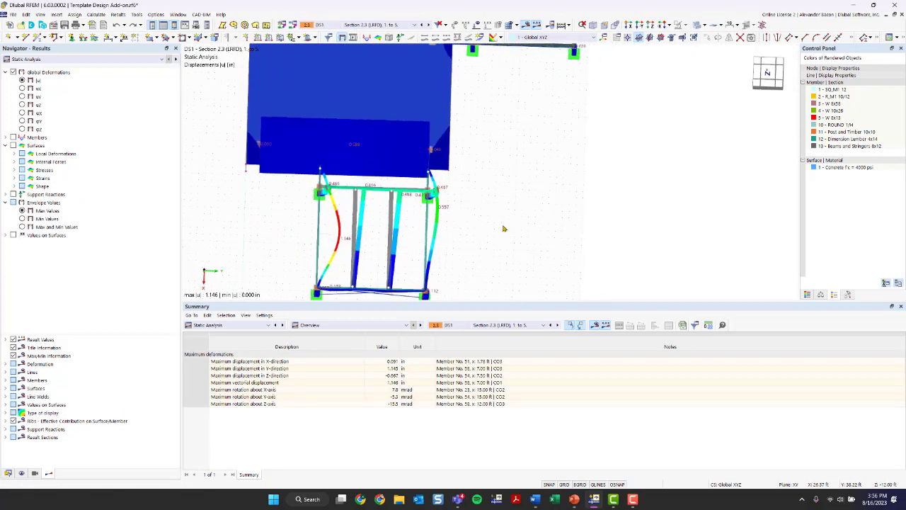
pyautogui.moveTo(520, 196); pyautogui.dragTo(525, 146, button='middle')
pyautogui.moveTo(515, 135); pyautogui.dragTo(319, 275)
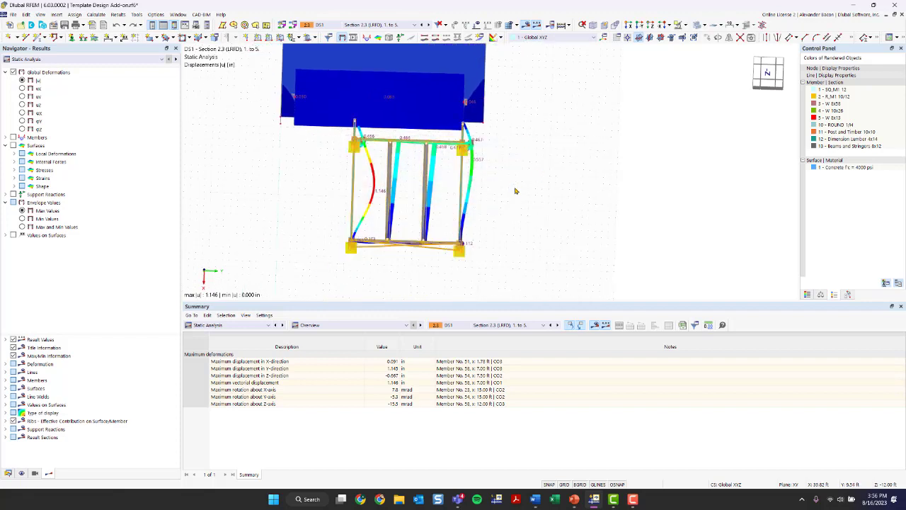
pyautogui.click(685, 26)
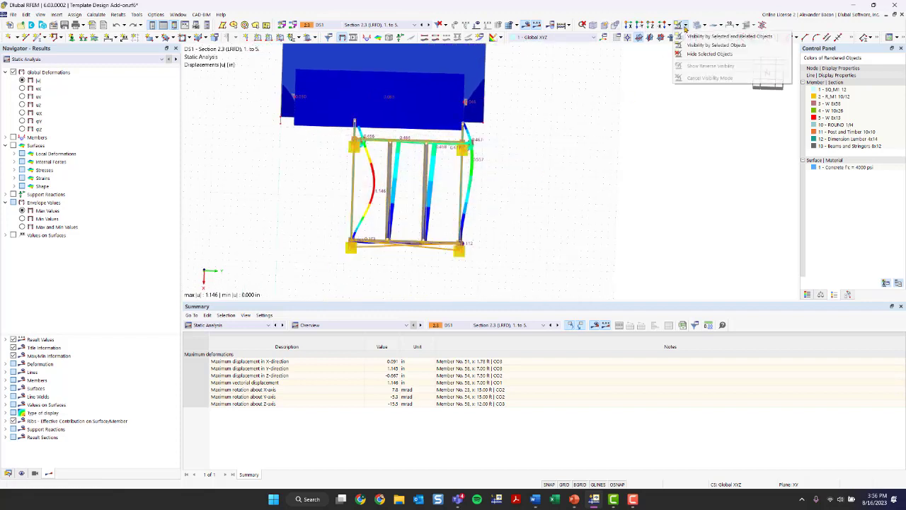
pyautogui.click(703, 55)
pyautogui.keyDown('ctrl'); pyautogui.moveTo(535, 199); pyautogui.dragTo(320, 155, button='middle'); pyautogui.keyUp('ctrl')
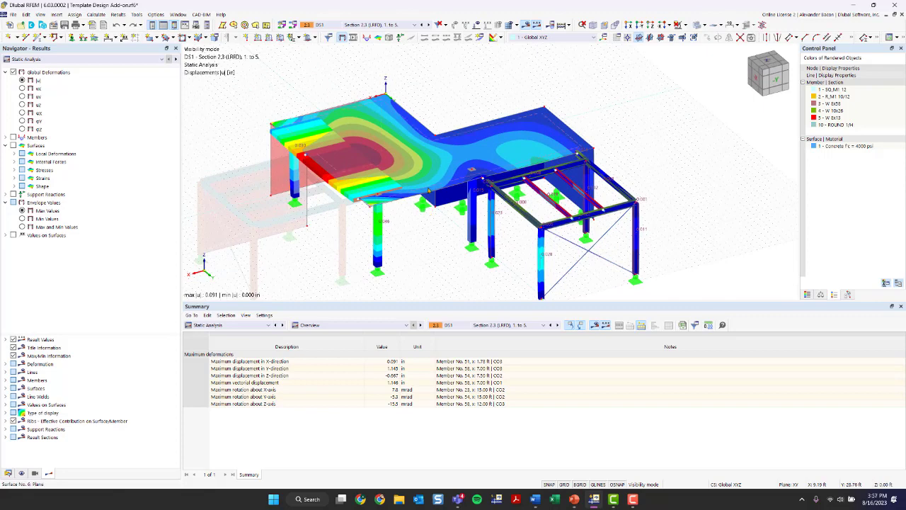
# - Replace the global deformations with member internal forces, go through several components, and display the bending moments My
pyautogui.doubleClick(21, 138)
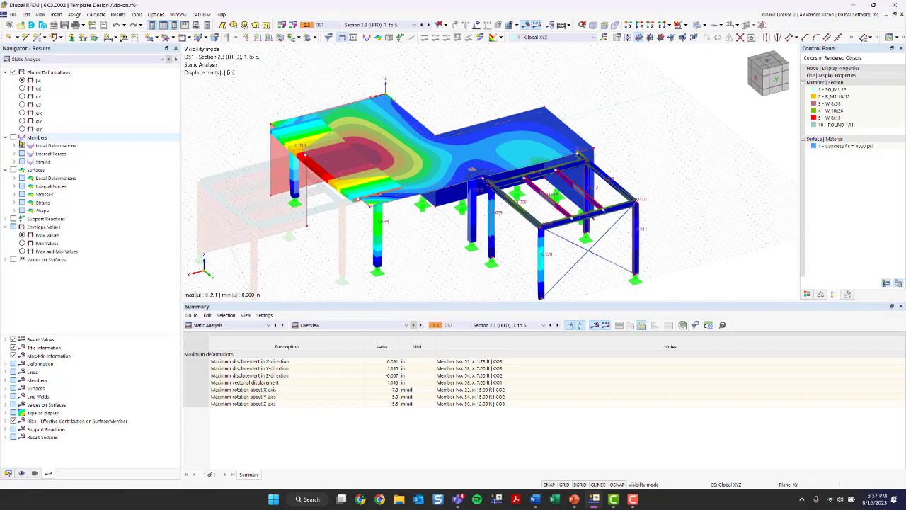
pyautogui.click(15, 137)
pyautogui.click(13, 154)
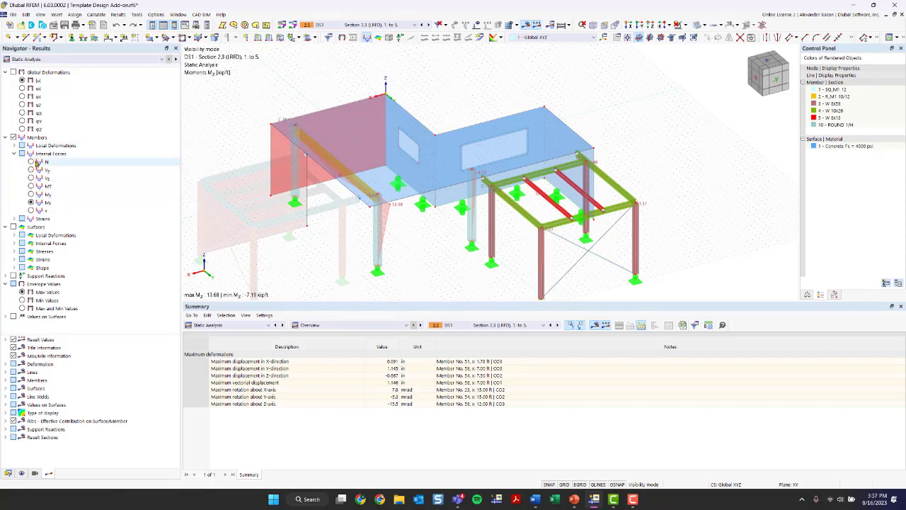
pyautogui.click(30, 178)
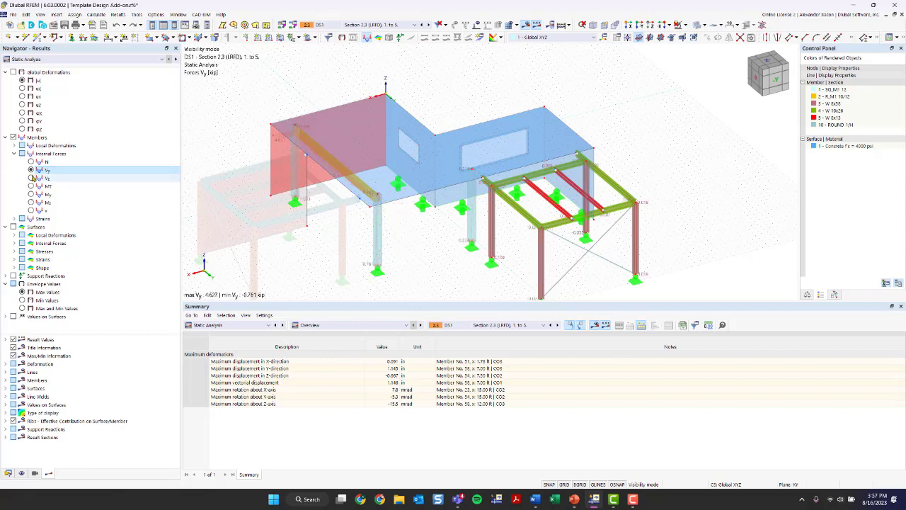
pyautogui.click(31, 162)
pyautogui.moveTo(283, 226); pyautogui.dragTo(245, 148, button='middle')
pyautogui.click(31, 194)
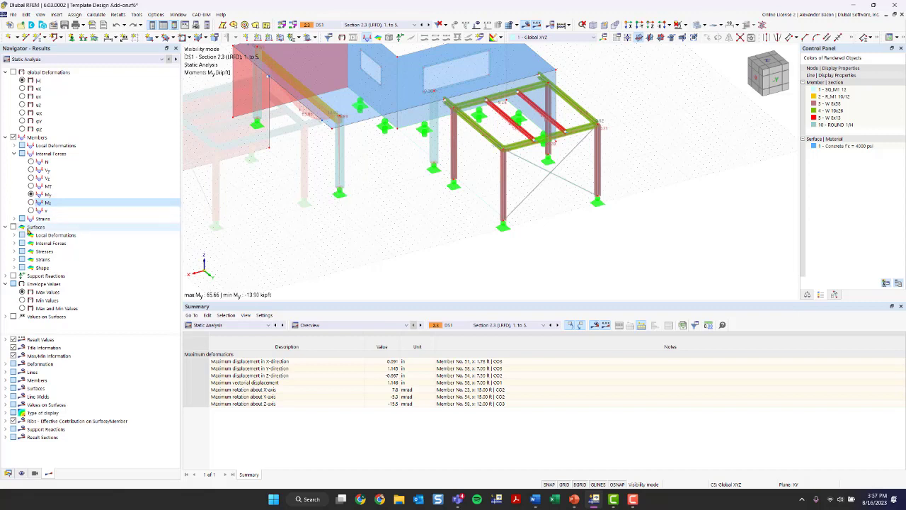
# - Activate the surface results and expand the available von Mises equivalent stresses for the concrete surfaces
pyautogui.click(13, 226)
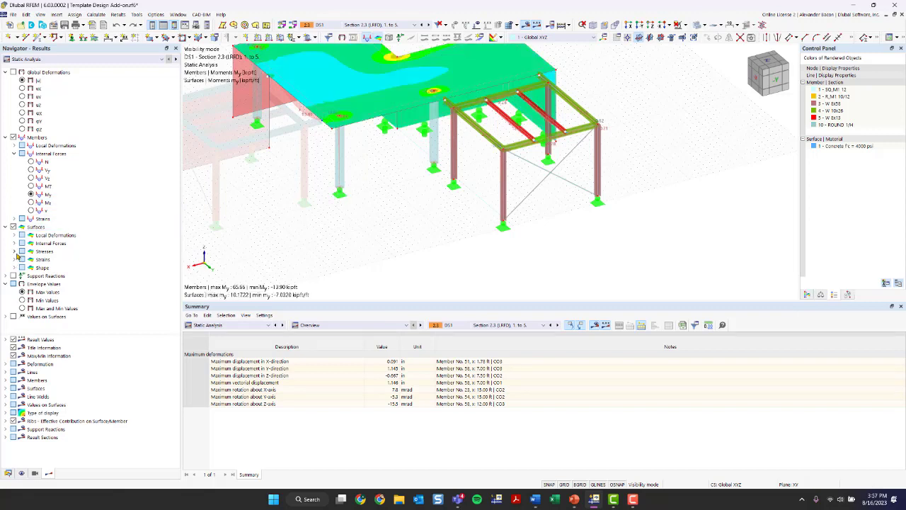
pyautogui.click(15, 252)
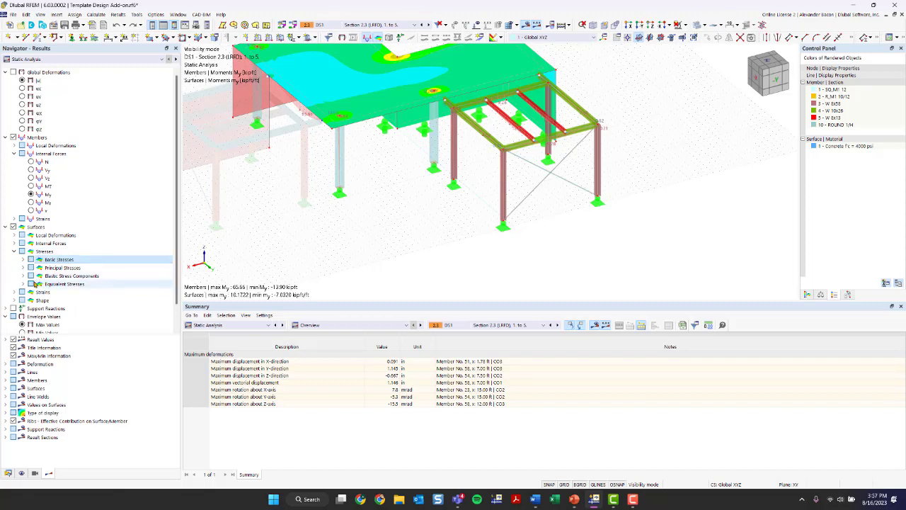
pyautogui.click(35, 284)
pyautogui.click(22, 284)
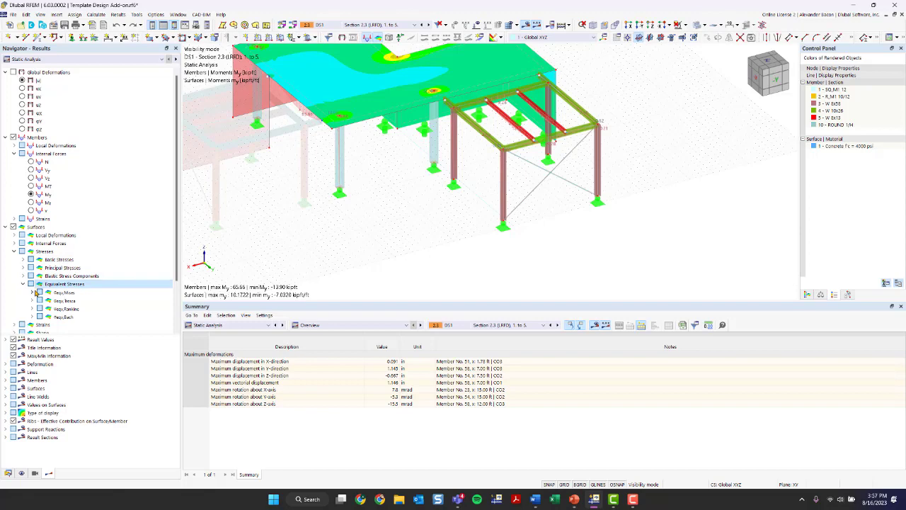
pyautogui.click(32, 292)
pyautogui.moveTo(276, 215); pyautogui.dragTo(308, 243, button='middle')
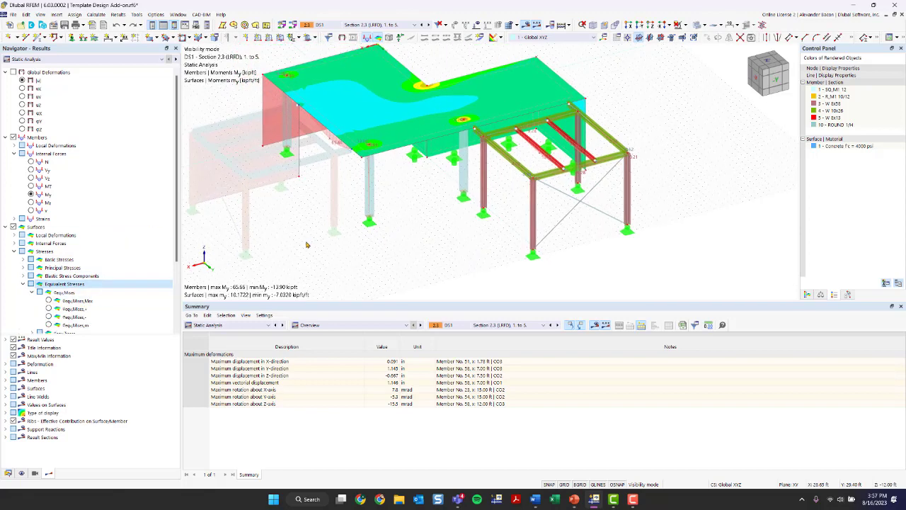
# - Review the surfaces' basic internal force options and toggle the values on surfaces on and off
pyautogui.click(14, 252)
pyautogui.click(15, 243)
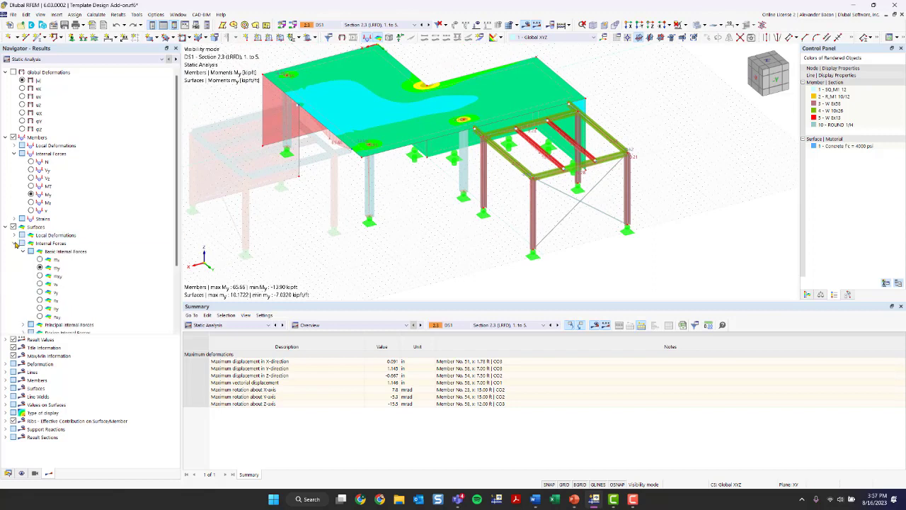
pyautogui.scroll(-1, 64, 255)
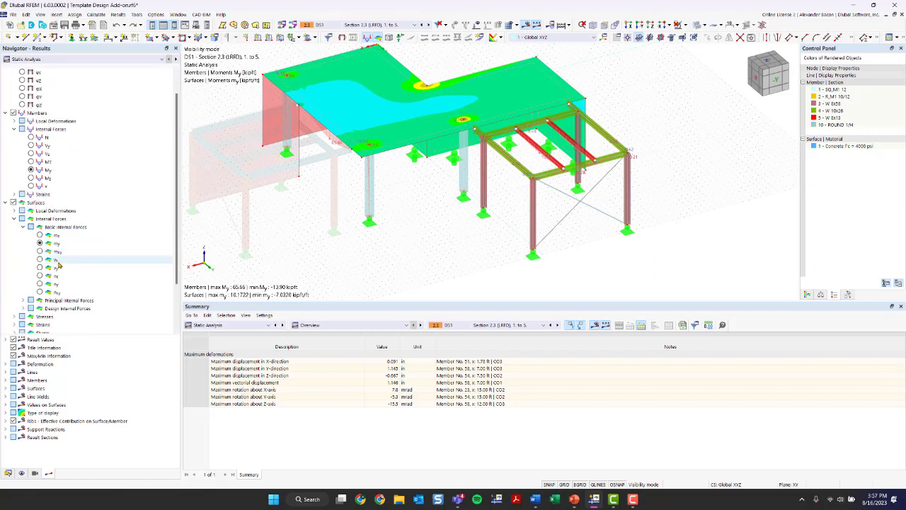
pyautogui.moveTo(409, 141); pyautogui.dragTo(387, 200, button='middle')
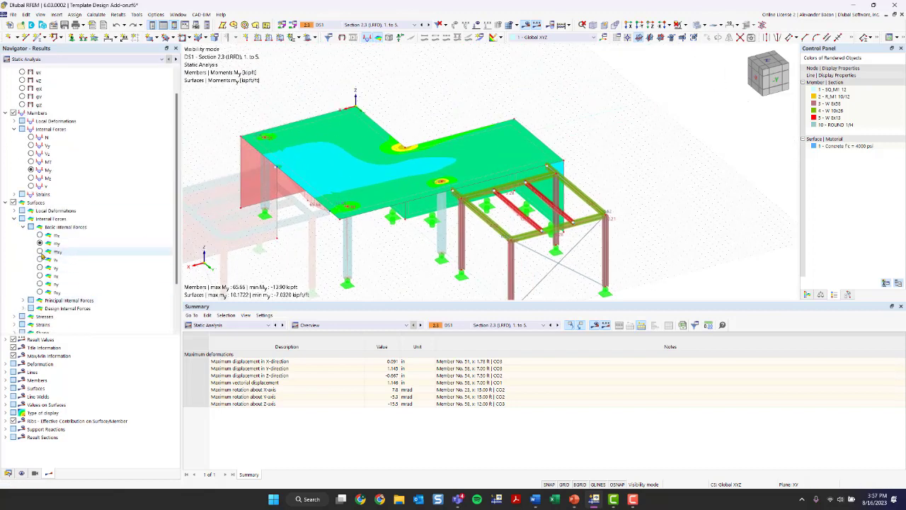
pyautogui.scroll(-2, 52, 274)
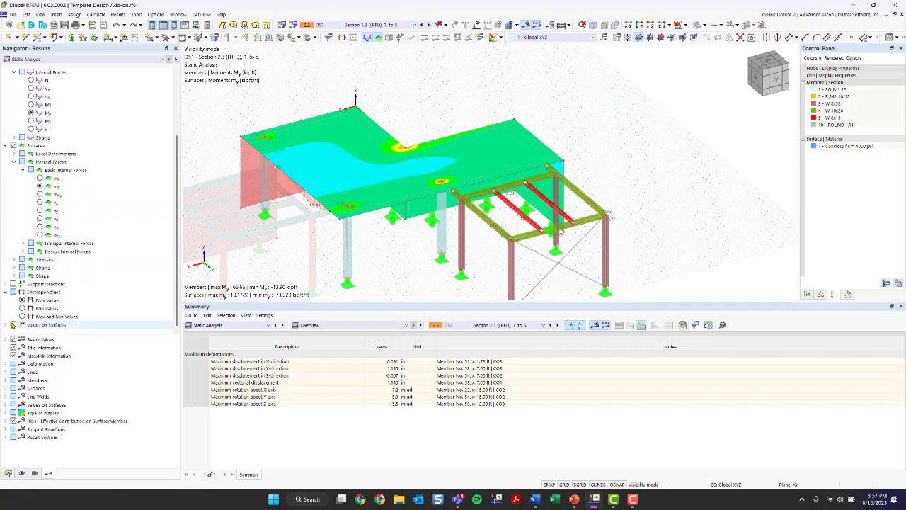
pyautogui.click(13, 324)
pyautogui.click(12, 325)
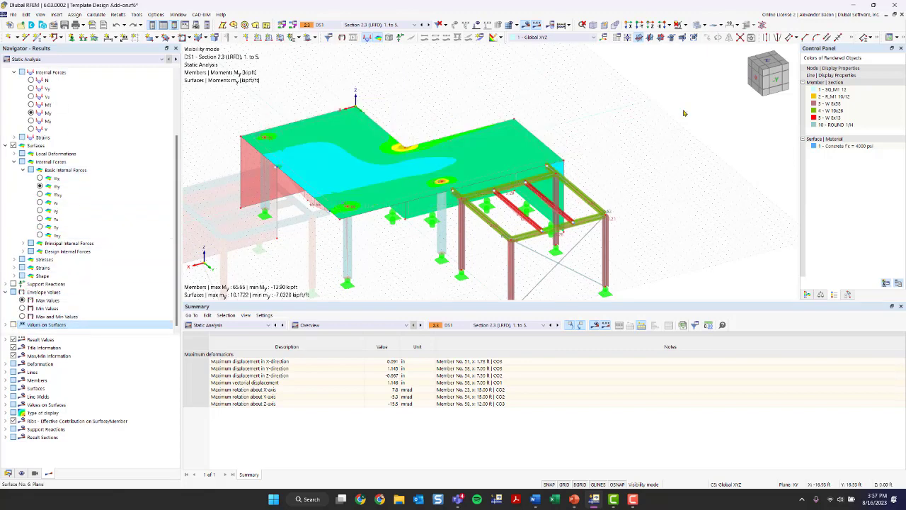
# - Display the colour scale for the surface moments my and look through the available result and table categories
pyautogui.click(807, 295)
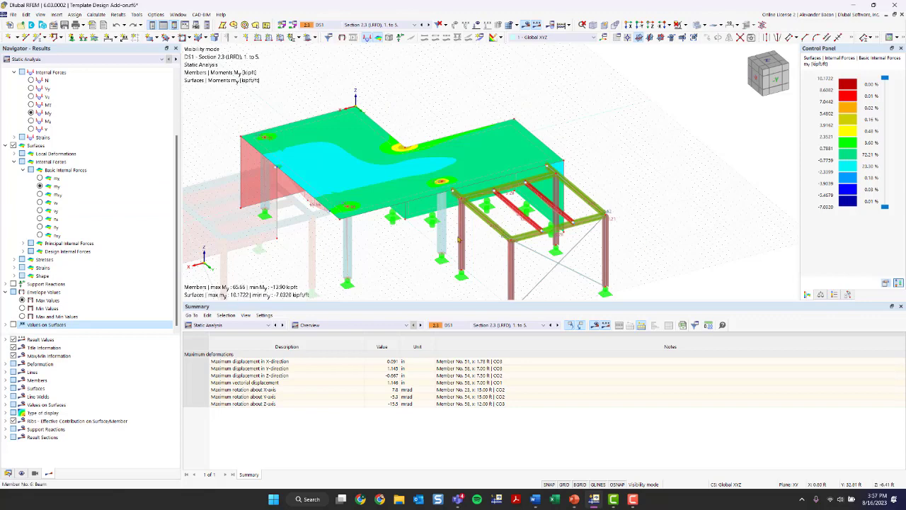
pyautogui.scroll(-1, 437, 245)
pyautogui.moveTo(437, 245); pyautogui.dragTo(453, 191, button='middle')
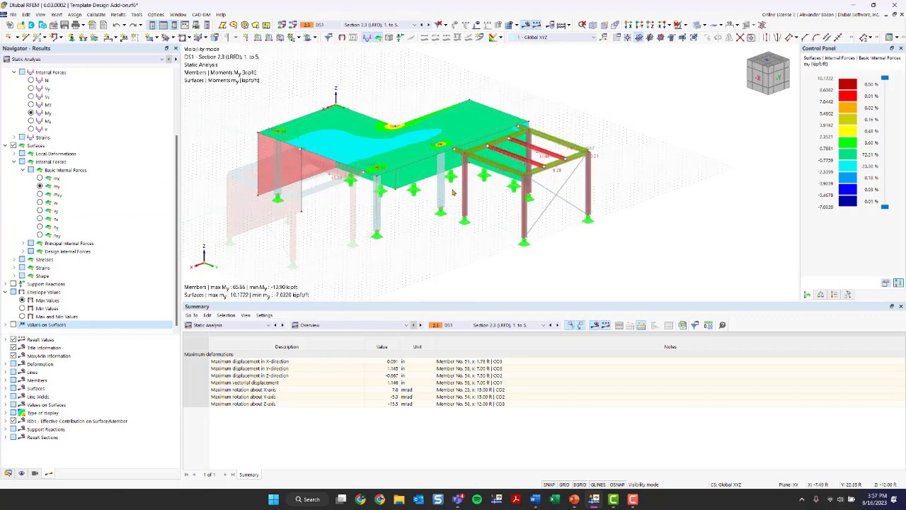
pyautogui.click(70, 59)
pyautogui.click(61, 66)
pyautogui.click(248, 324)
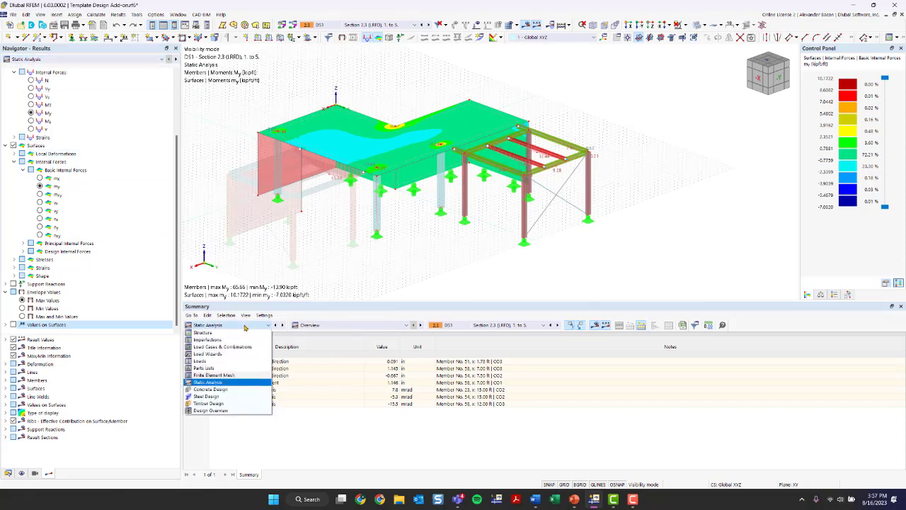
pyautogui.click(244, 326)
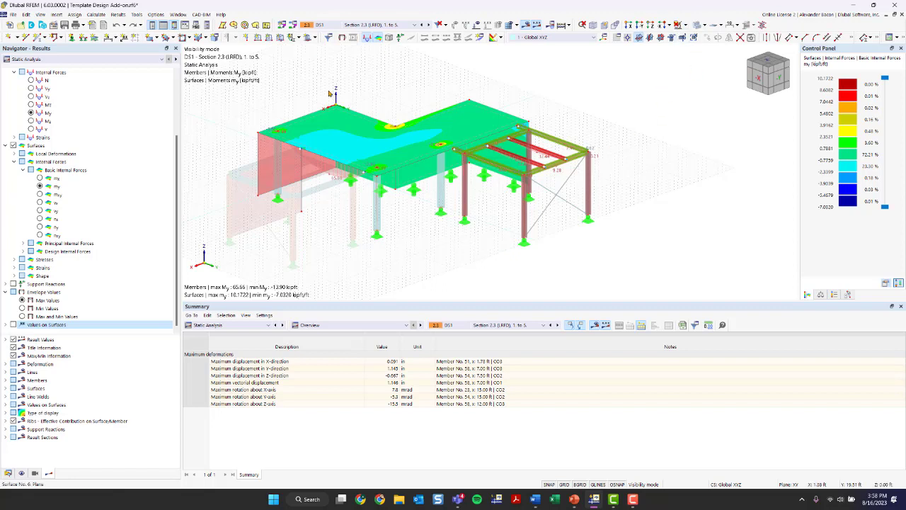
# - Cancel the visibility mode and display the global deformations |u| of the whole model, viewing it from several sides
pyautogui.click(682, 20)
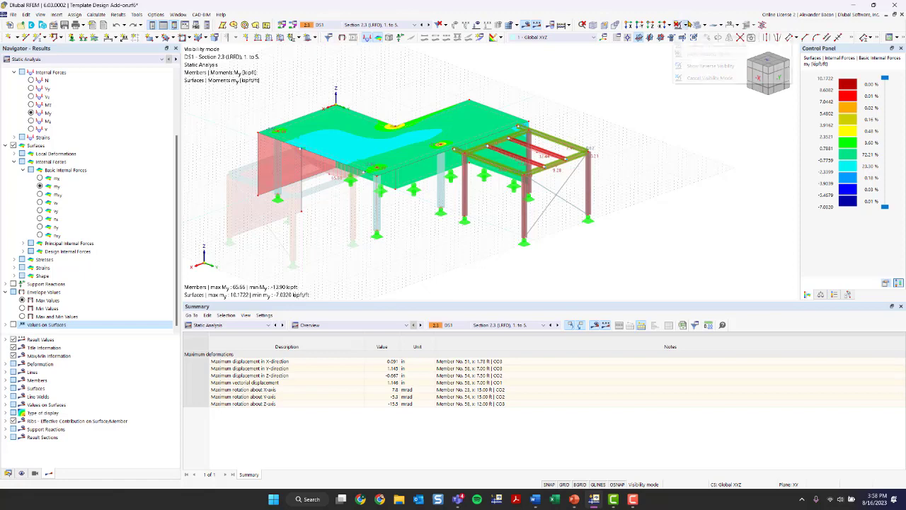
pyautogui.click(708, 76)
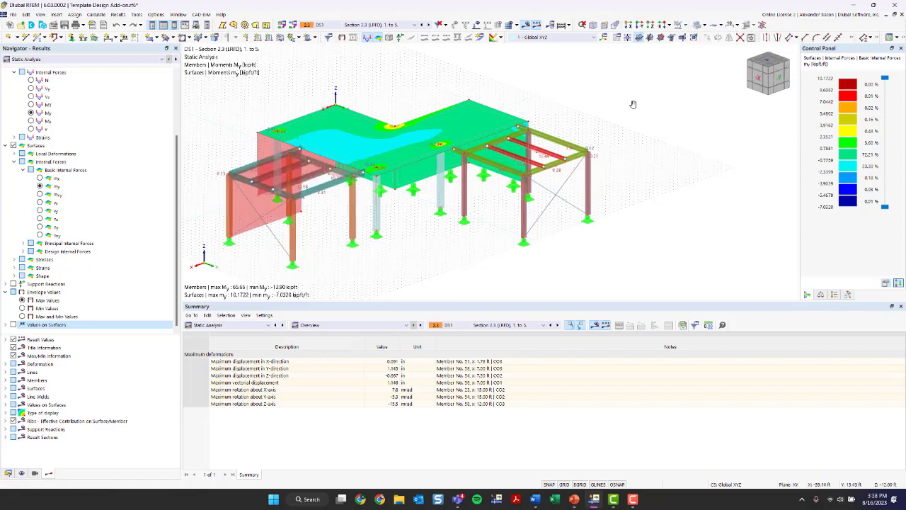
pyautogui.keyDown('ctrl'); pyautogui.moveTo(633, 105); pyautogui.dragTo(524, 105, button='middle'); pyautogui.keyUp('ctrl')
pyautogui.scroll(5, 34, 90)
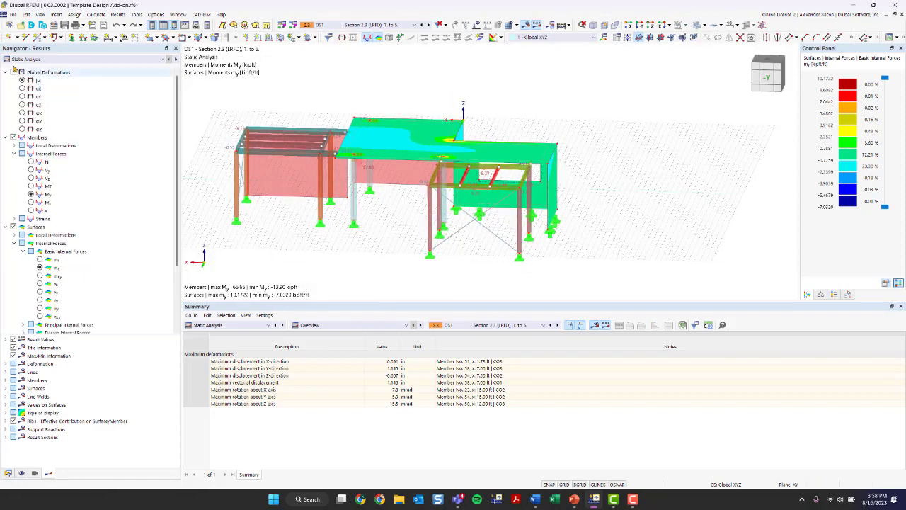
pyautogui.click(13, 73)
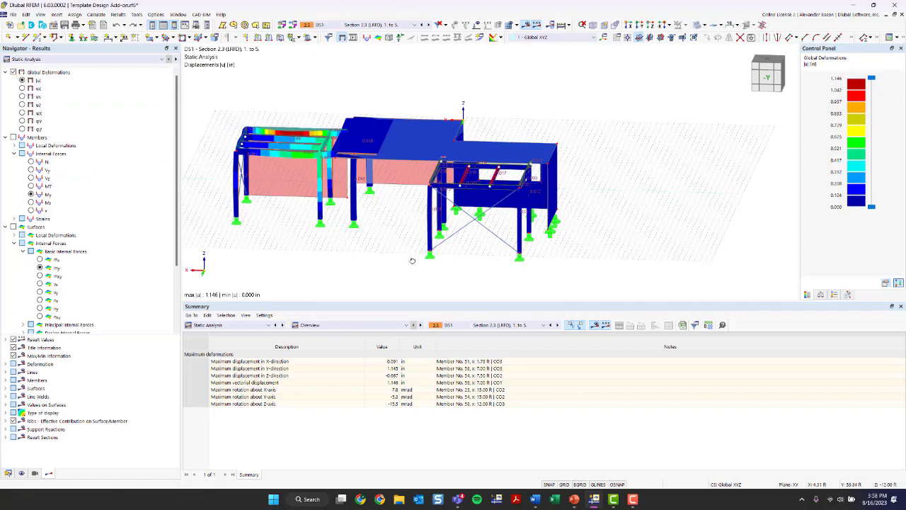
pyautogui.keyDown('ctrl'); pyautogui.moveTo(411, 262); pyautogui.dragTo(502, 276, button='middle'); pyautogui.keyUp('ctrl')
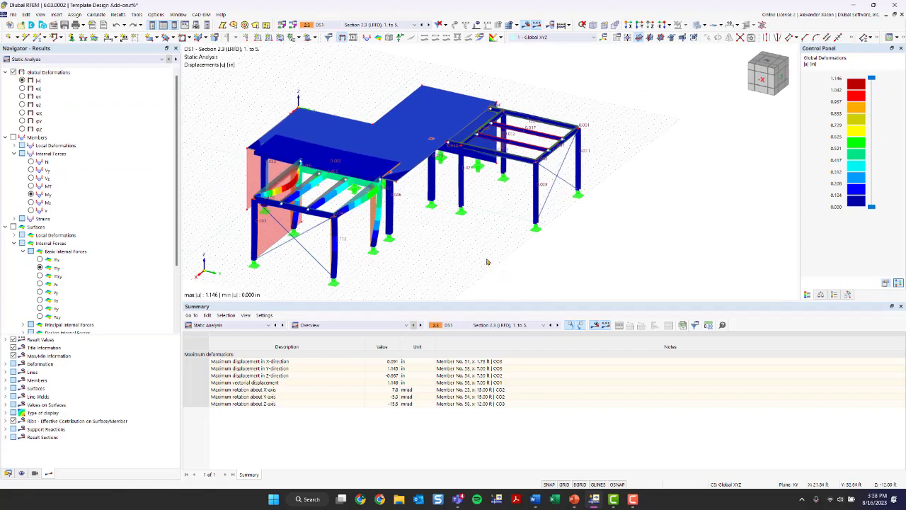
pyautogui.keyDown('ctrl'); pyautogui.moveTo(432, 246); pyautogui.dragTo(521, 242, button='middle'); pyautogui.keyUp('ctrl')
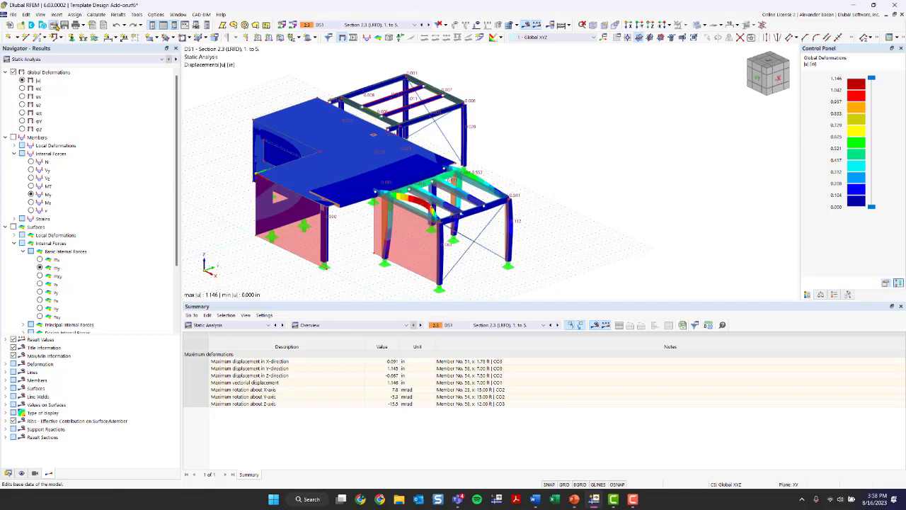
# - Check in the model's base data which design add-ons are activated and close it without changes
pyautogui.click(55, 26)
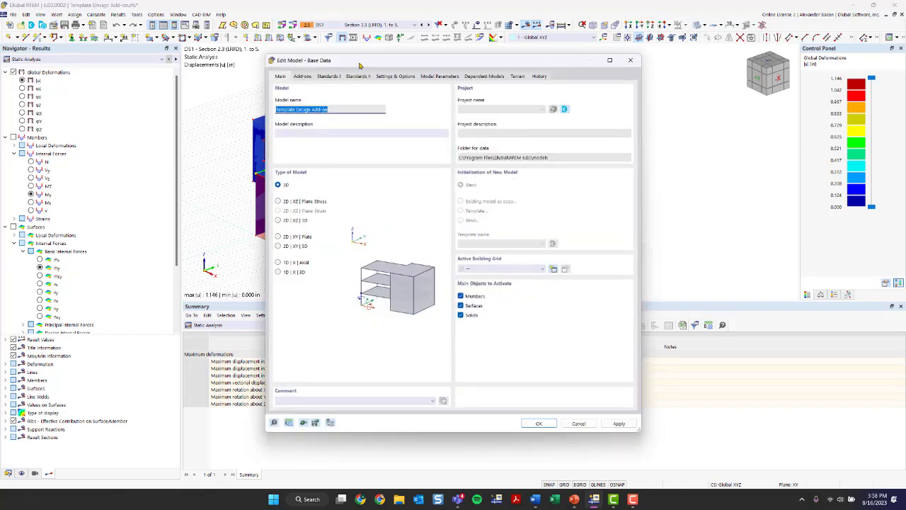
pyautogui.click(303, 76)
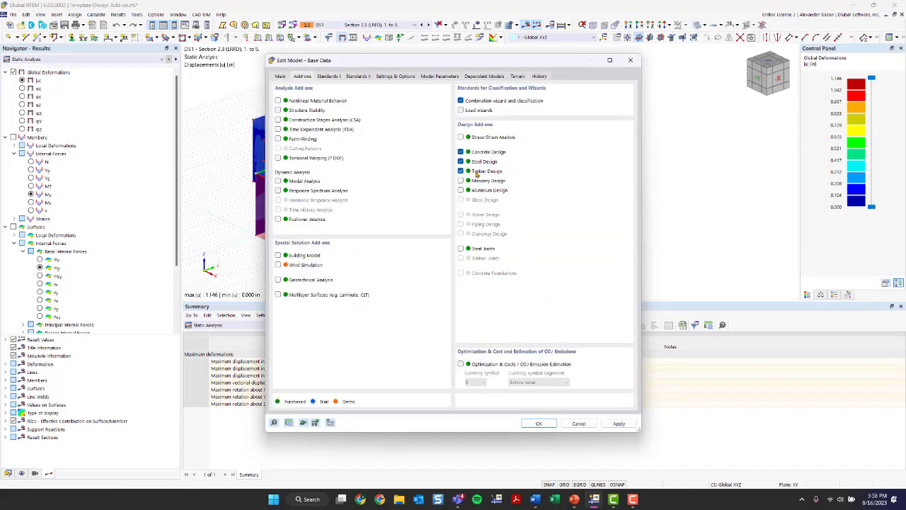
pyautogui.click(630, 60)
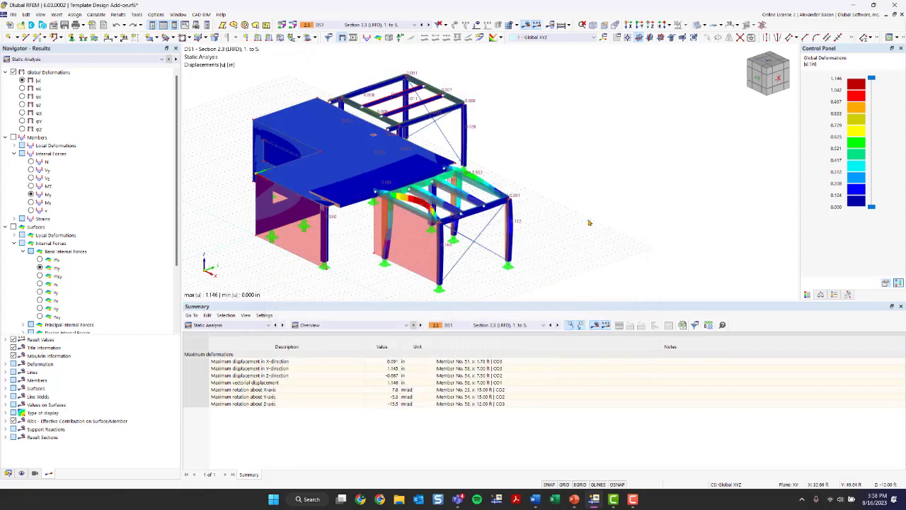
# - Hide the results and show the object numbering around the timber frame
pyautogui.scroll(3, 586, 198)
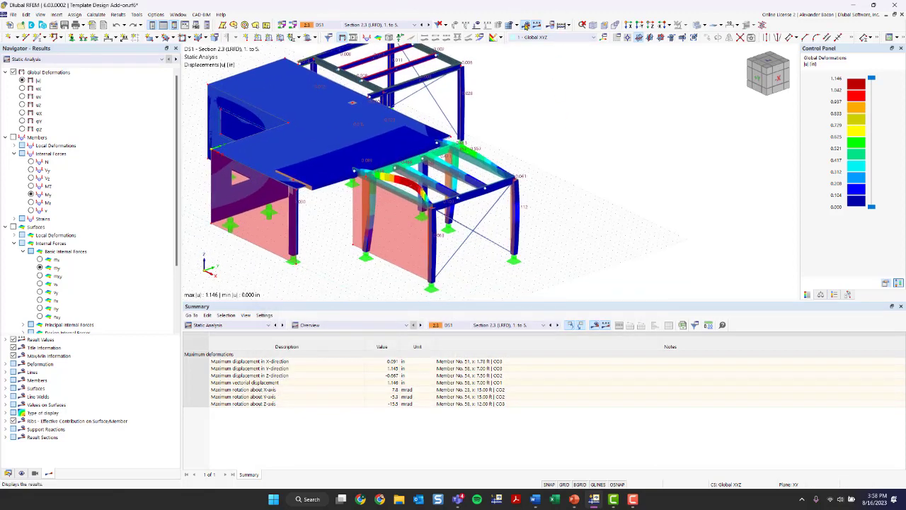
pyautogui.click(525, 25)
pyautogui.scroll(5, 463, 140)
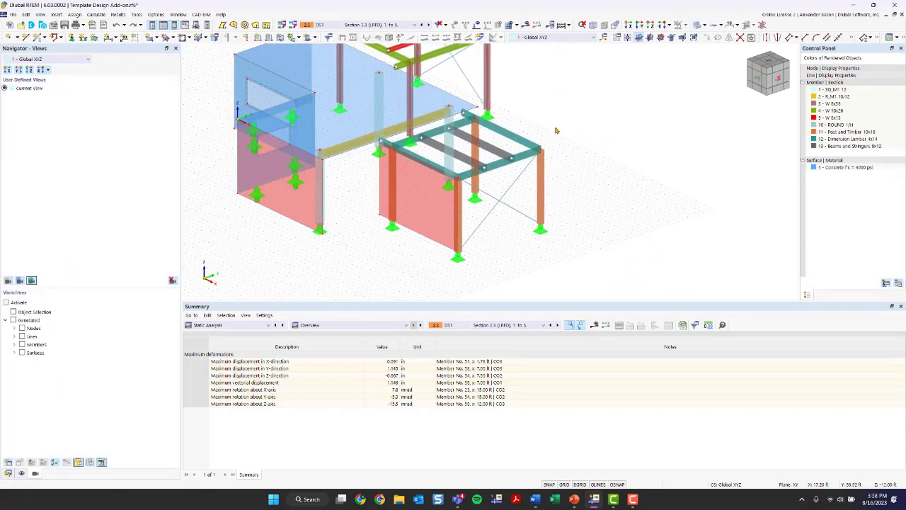
pyautogui.scroll(3, 464, 140)
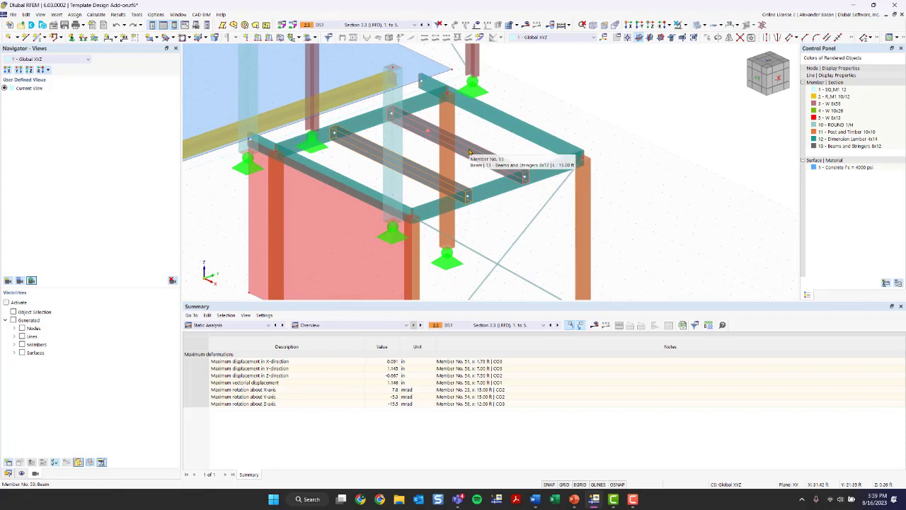
pyautogui.rightClick(493, 146)
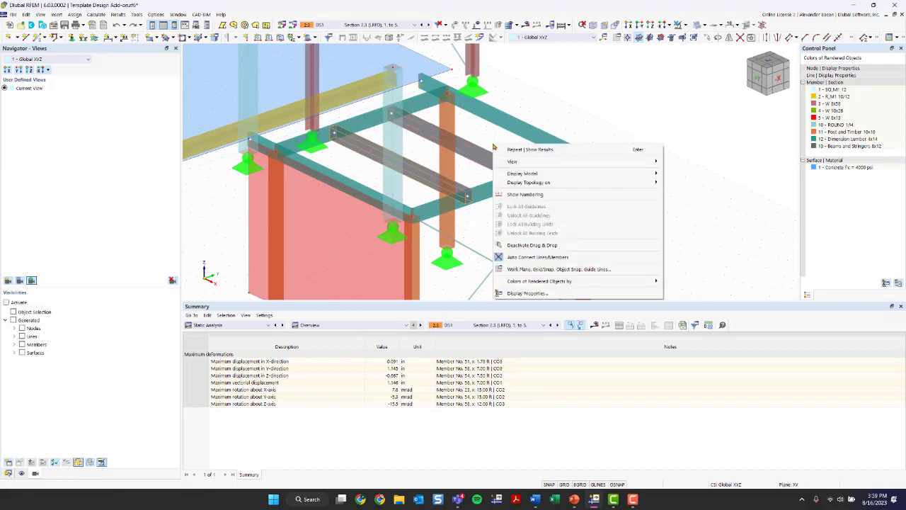
pyautogui.click(526, 195)
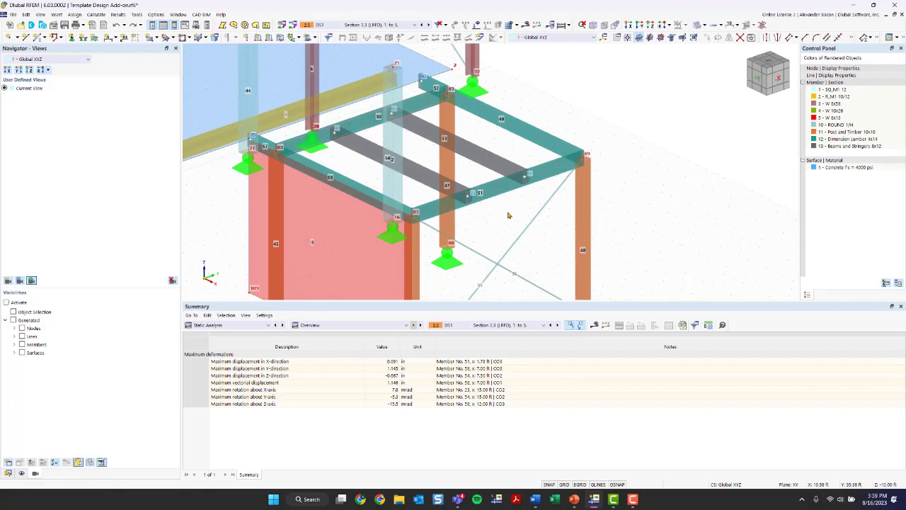
pyautogui.scroll(-4, 510, 173)
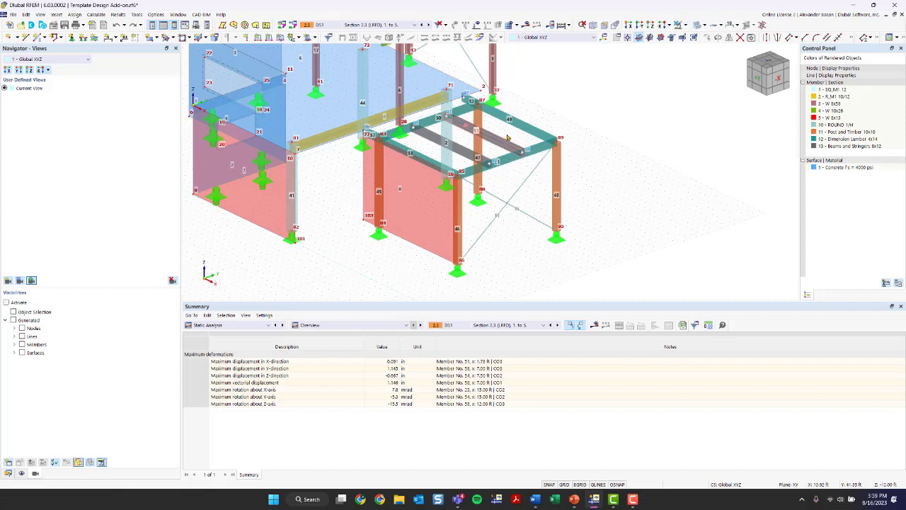
# - Open timber beams 53 and 54 for editing, switching their design properties off and on again
pyautogui.doubleClick(458, 152)
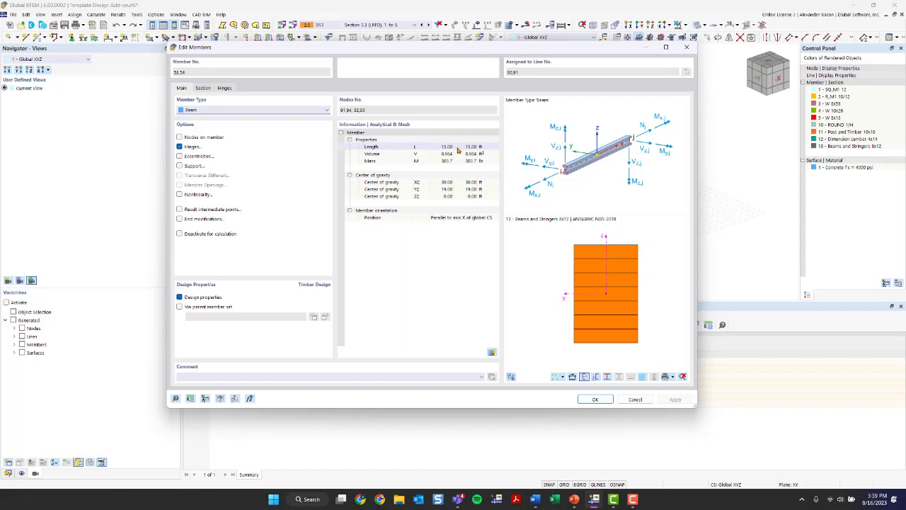
pyautogui.click(180, 297)
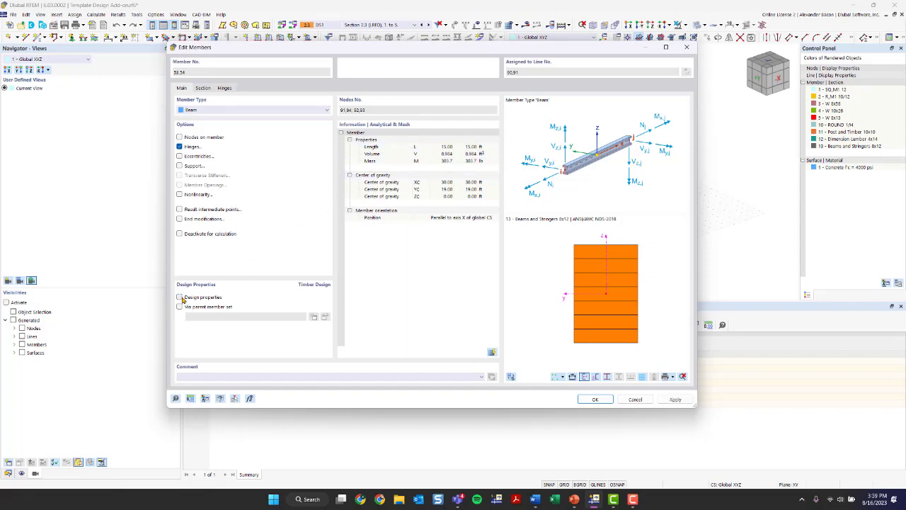
pyautogui.click(180, 297)
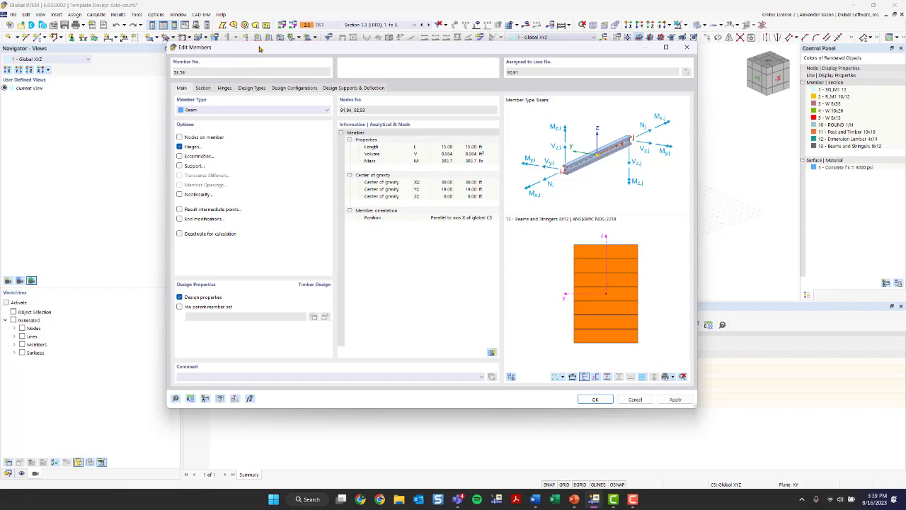
# - Create new timber effective lengths for members 53 and 54 with lateral-torsional buckling left out of consideration
pyautogui.click(252, 88)
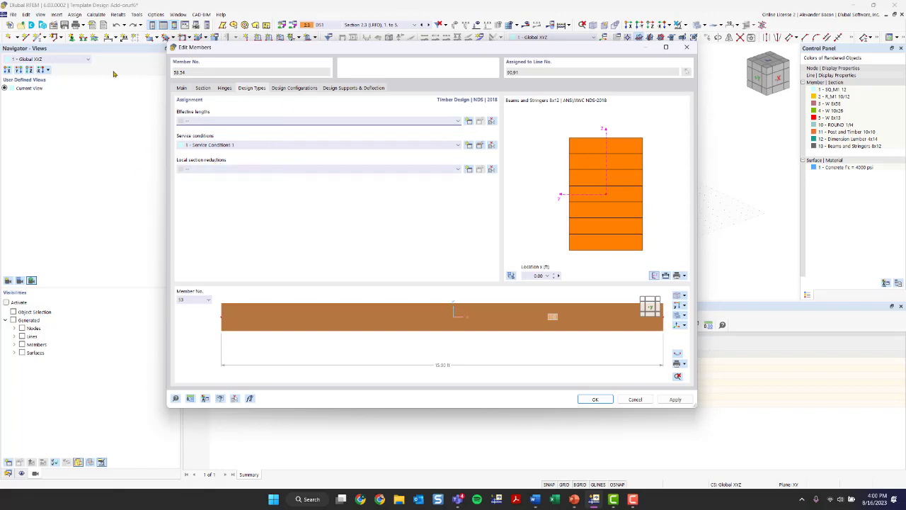
pyautogui.click(220, 122)
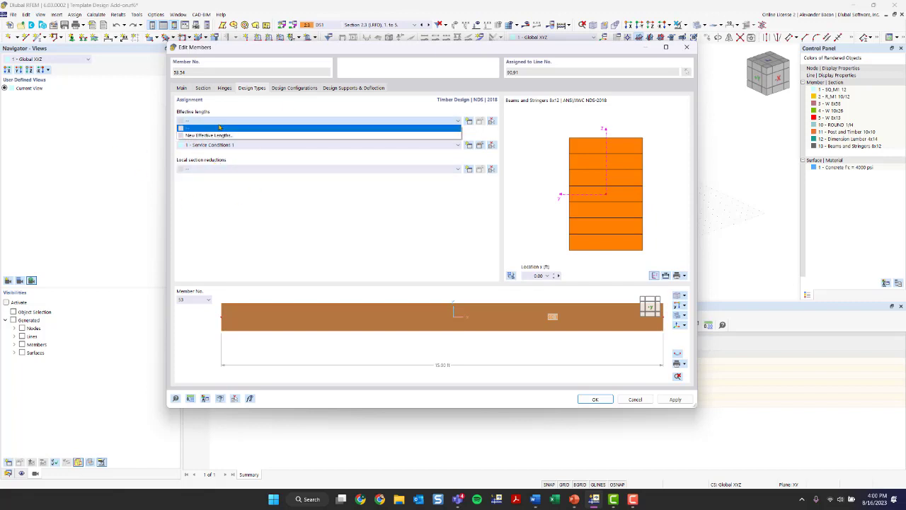
pyautogui.click(338, 136)
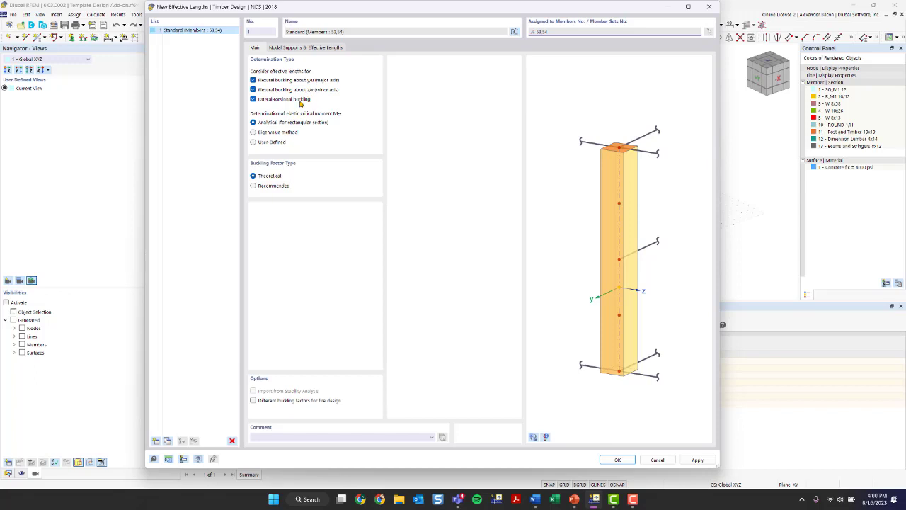
pyautogui.click(304, 102)
pyautogui.click(300, 103)
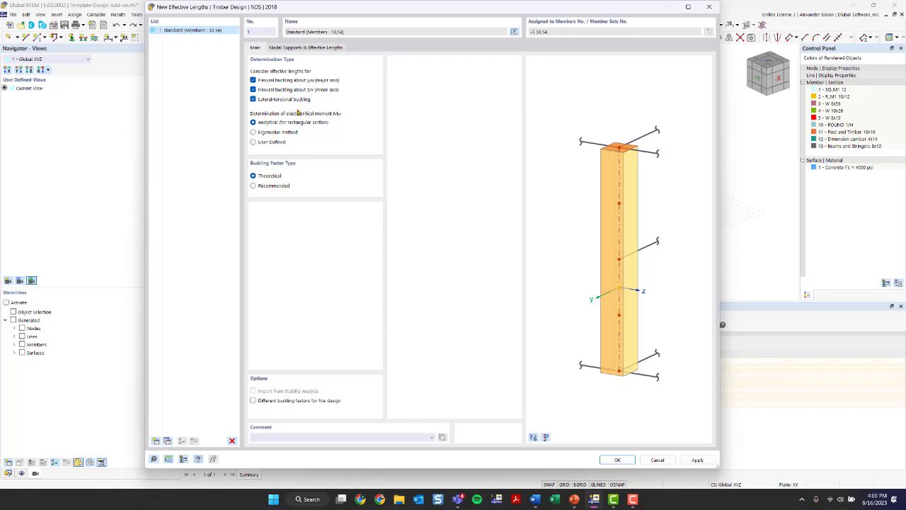
pyautogui.click(269, 102)
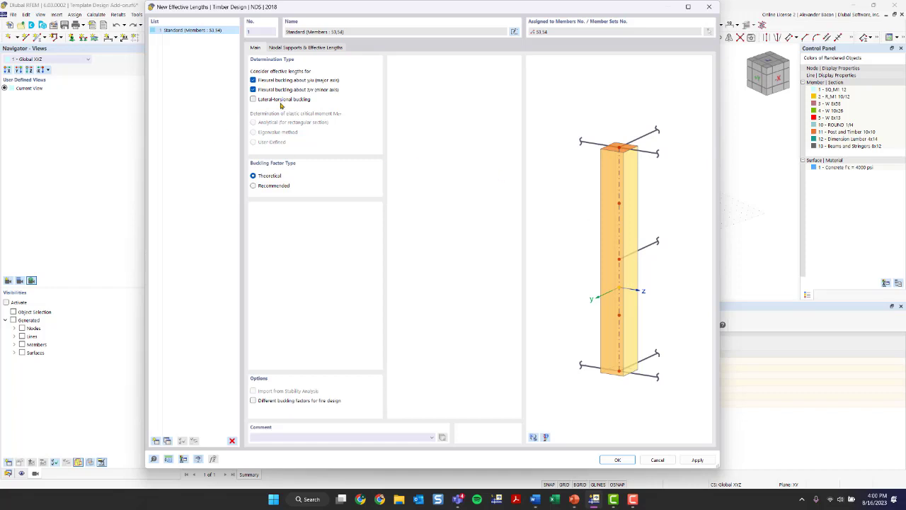
# - Open the nodal supports and effective length factors and show the beams' supports in the model preview
pyautogui.click(305, 48)
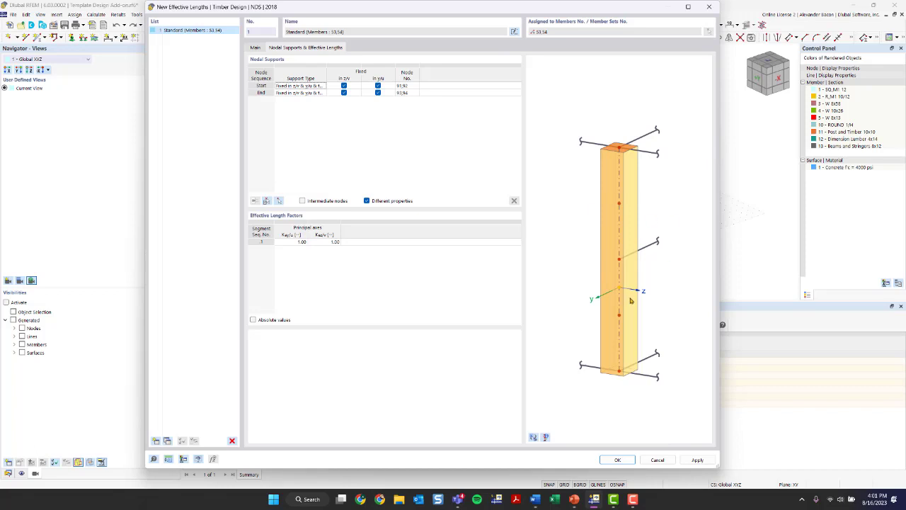
pyautogui.click(533, 437)
pyautogui.click(532, 438)
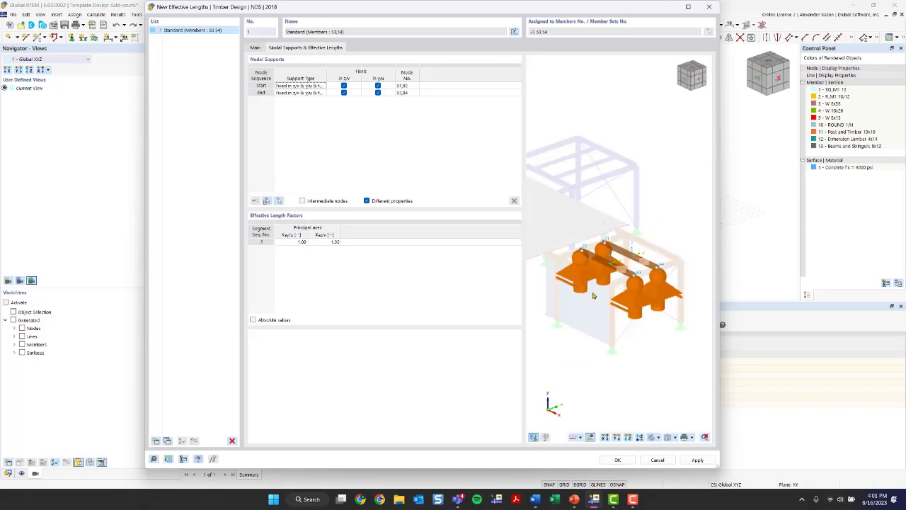
pyautogui.scroll(3, 613, 253)
pyautogui.scroll(2, 613, 254)
pyautogui.scroll(-2, 613, 295)
pyautogui.rightClick(638, 346)
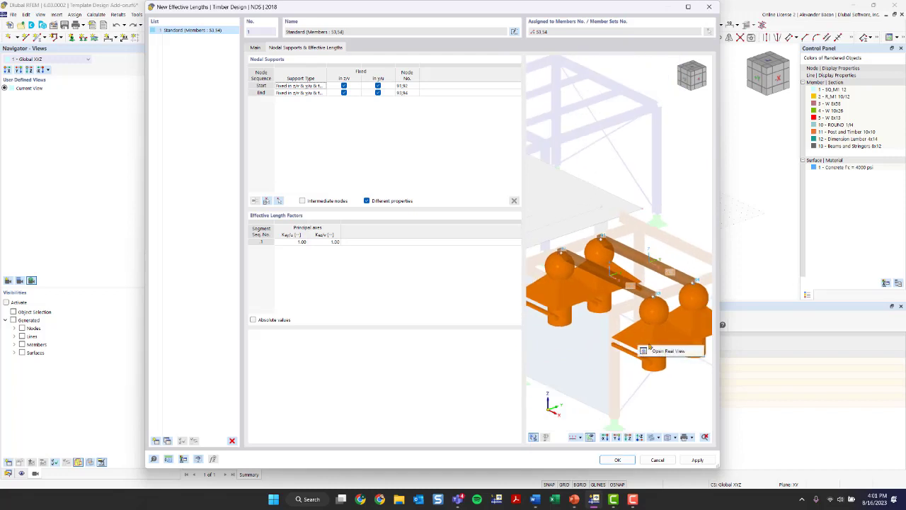
pyautogui.click(650, 344)
pyautogui.scroll(-4, 609, 263)
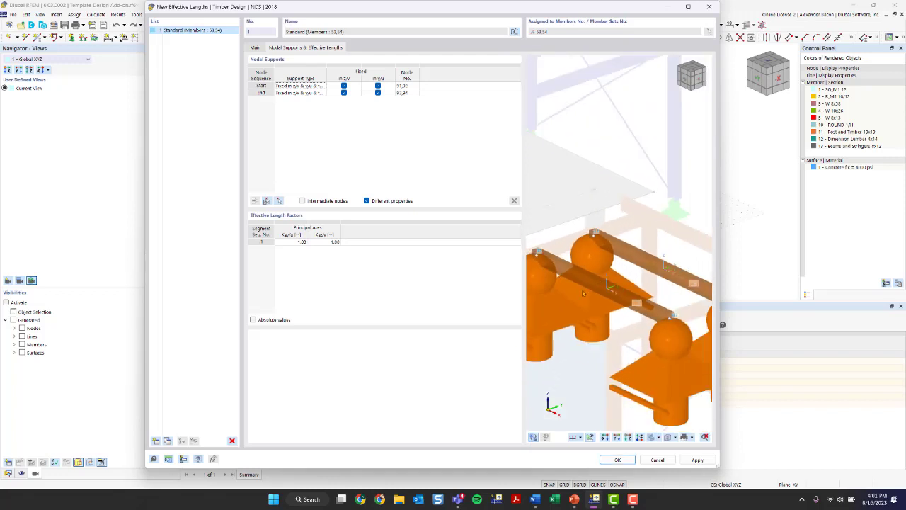
# - Inspect the beams' start and end nodal supports one after the other in the preview
pyautogui.keyDown('ctrl'); pyautogui.moveTo(557, 298); pyautogui.dragTo(591, 275, button='middle'); pyautogui.keyUp('ctrl')
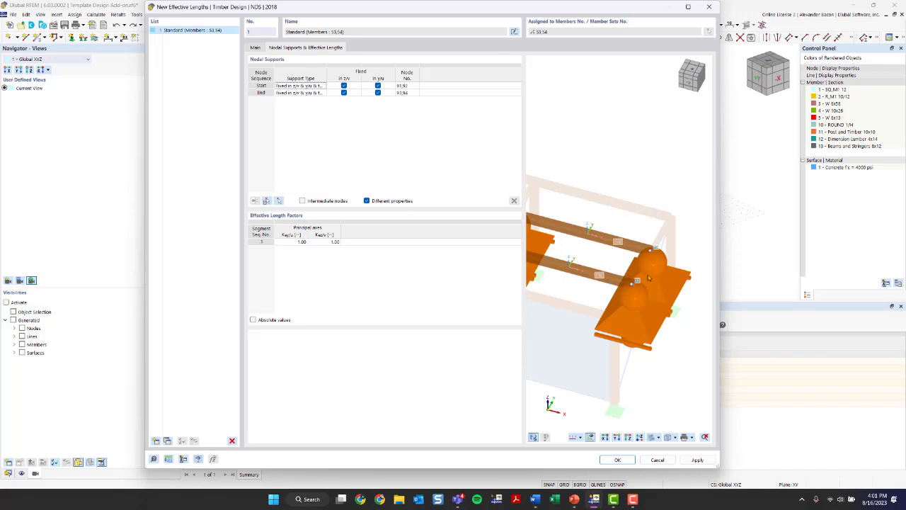
pyautogui.keyDown('ctrl'); pyautogui.moveTo(640, 268); pyautogui.dragTo(607, 260, button='middle'); pyautogui.keyUp('ctrl')
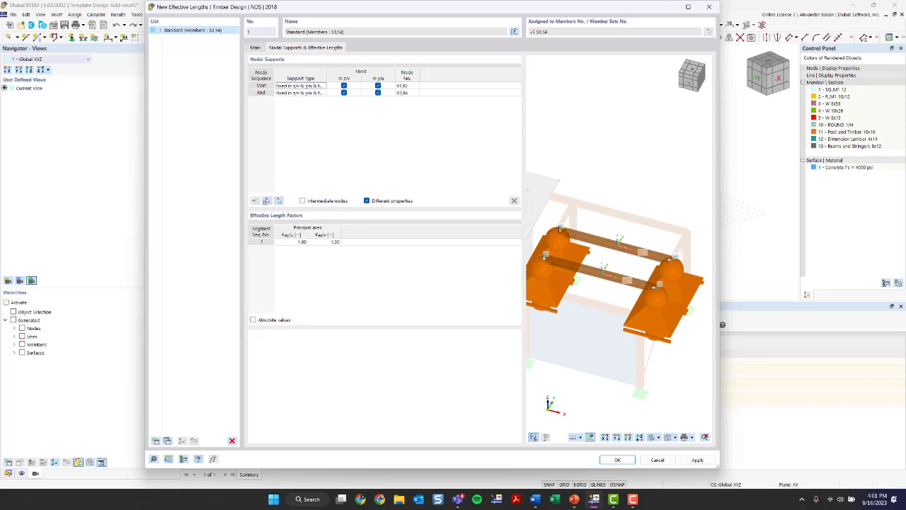
pyautogui.click(261, 85)
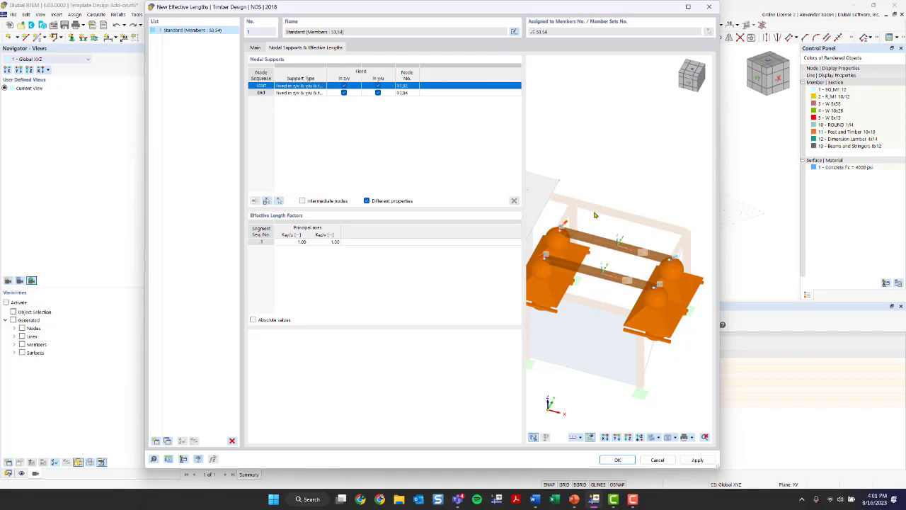
pyautogui.click(261, 93)
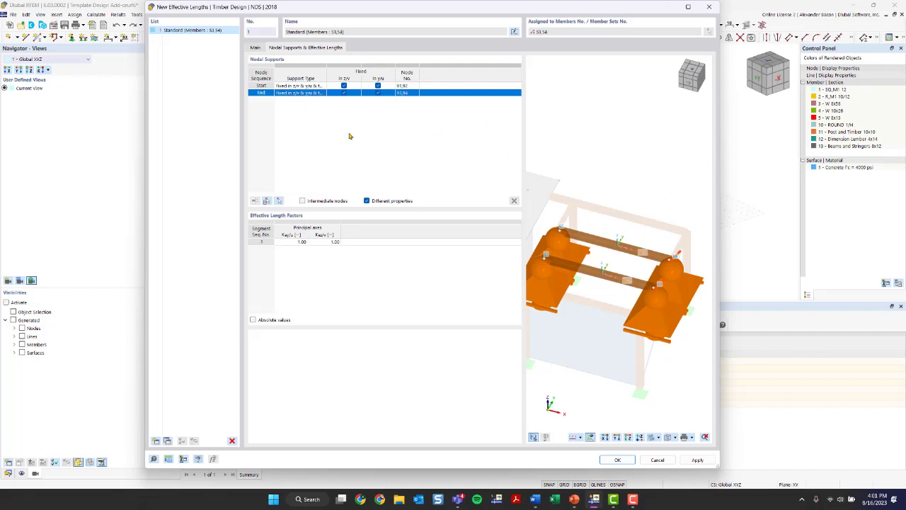
# - Look through the predefined effective length factors for the beams' first segment and switch absolute values on and off again
pyautogui.click(294, 242)
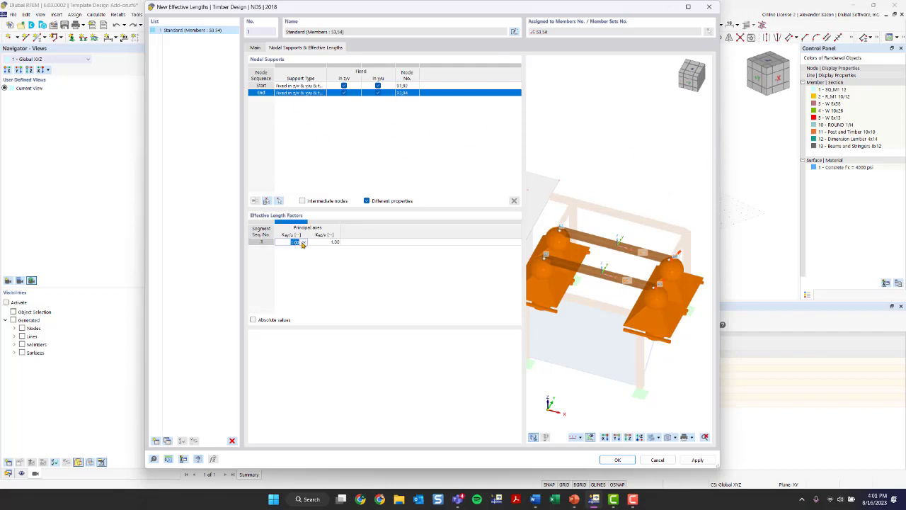
pyautogui.click(304, 242)
pyautogui.click(303, 242)
pyautogui.click(304, 242)
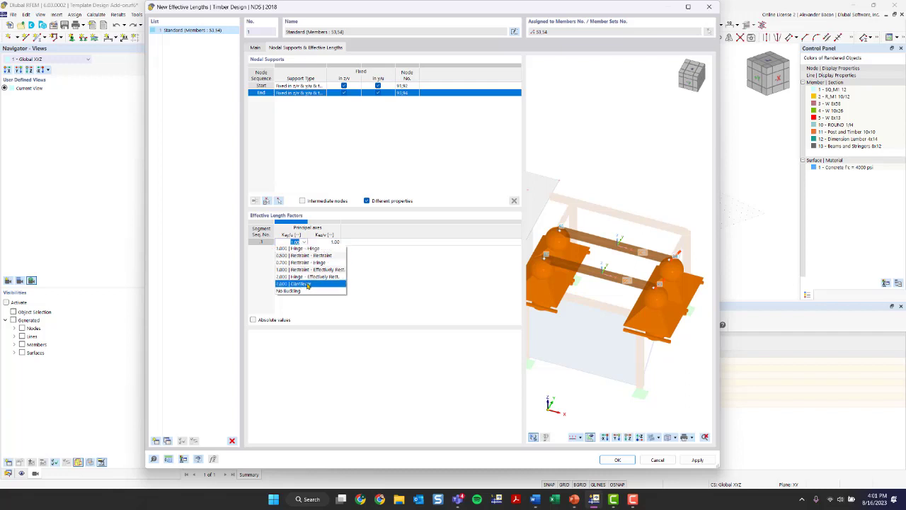
pyautogui.click(404, 316)
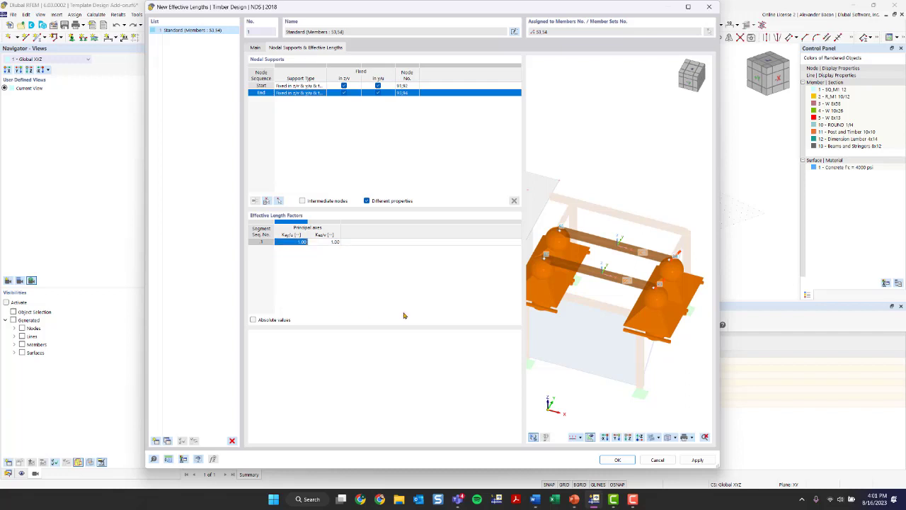
pyautogui.click(253, 320)
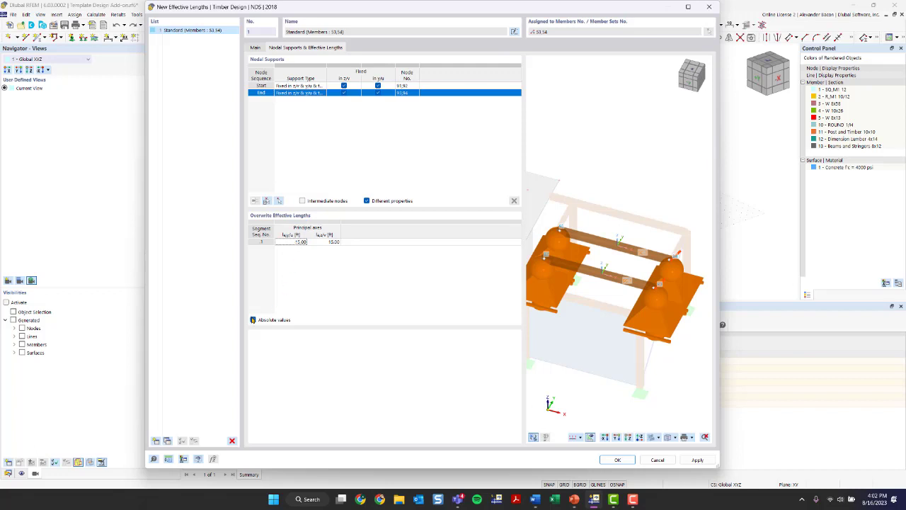
pyautogui.click(253, 320)
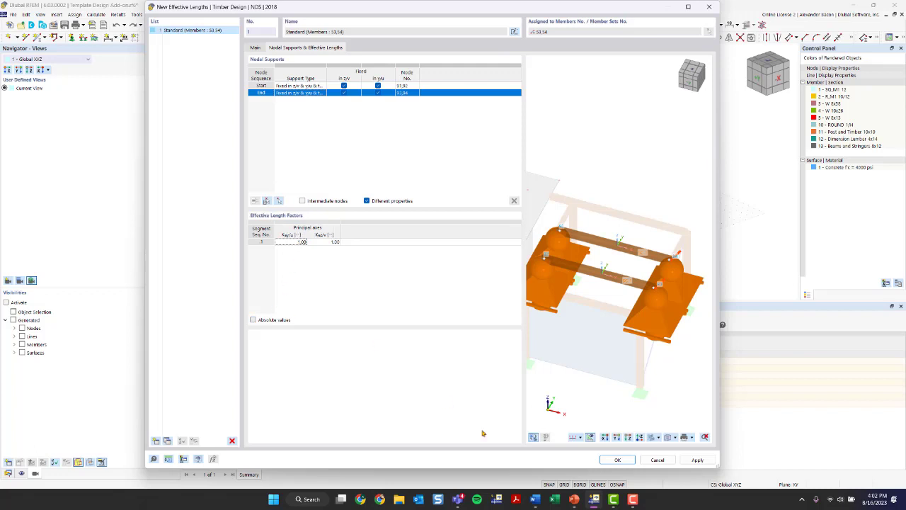
# - Accept the new effective lengths for members 53 and 54, allowing the Timber Design results to be deleted, and view the supported beam in 3D
pyautogui.click(618, 460)
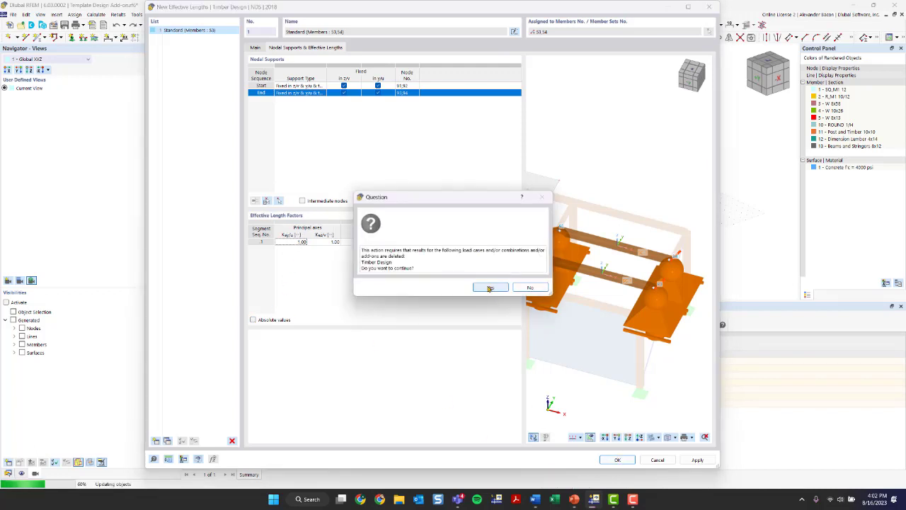
pyautogui.click(489, 288)
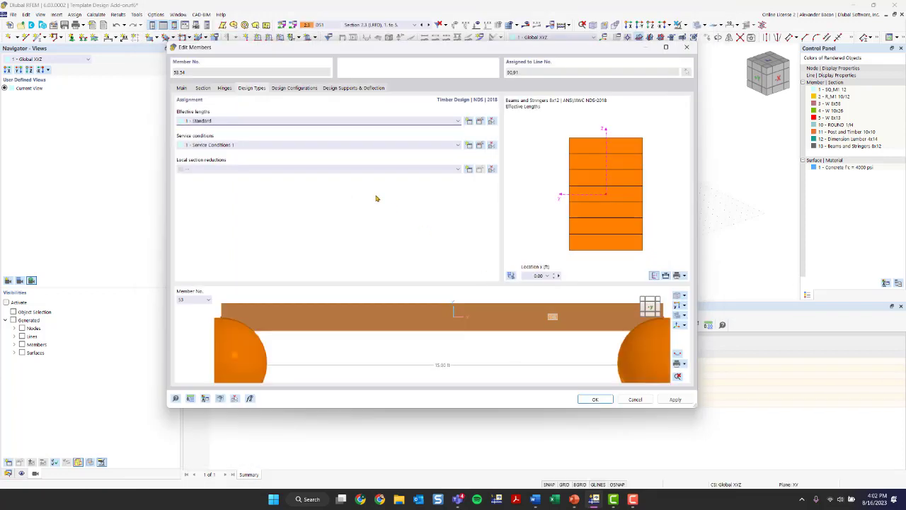
pyautogui.scroll(-6, 402, 299)
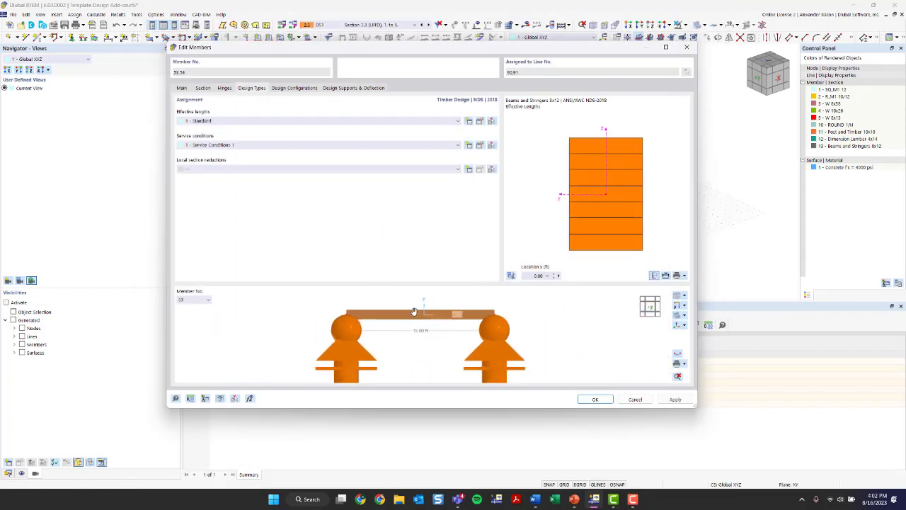
pyautogui.keyDown('ctrl'); pyautogui.moveTo(413, 311); pyautogui.dragTo(453, 366, button='middle'); pyautogui.keyUp('ctrl')
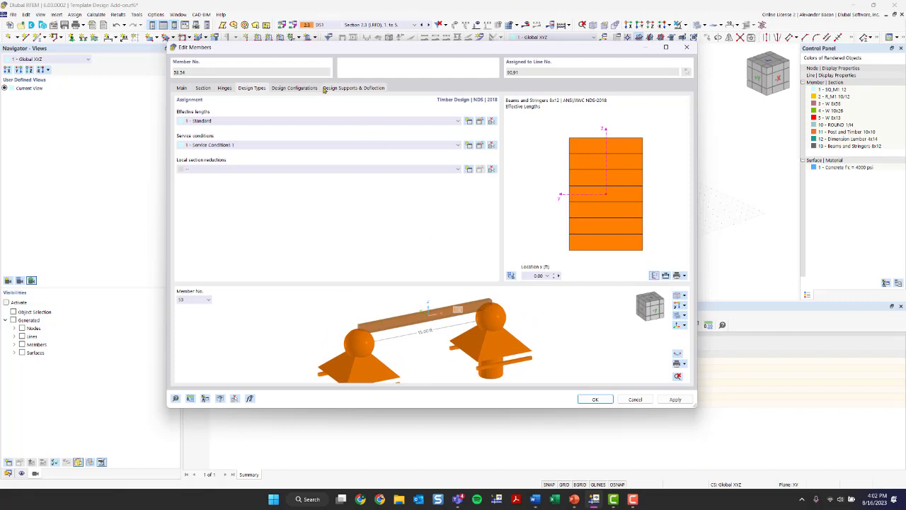
# - Open the beams' default strength configuration and bring up its NDS 2018 standard parameters
pyautogui.click(293, 92)
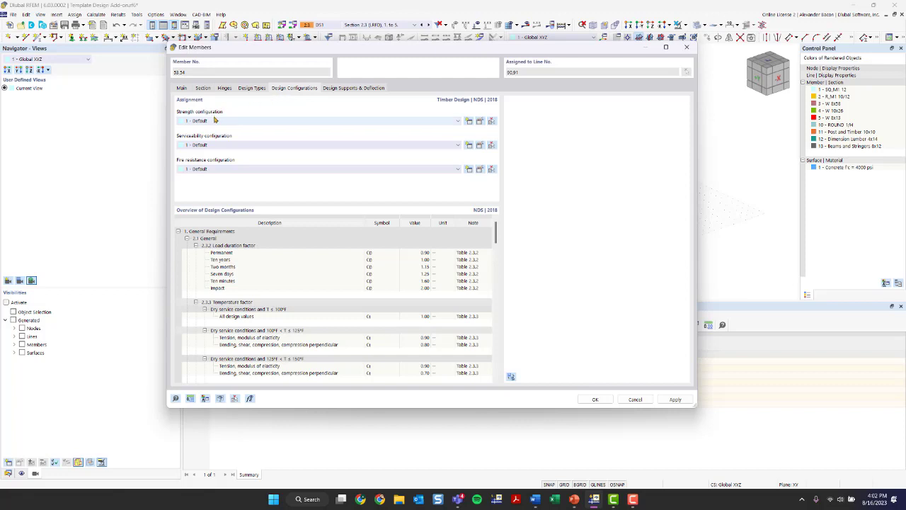
pyautogui.click(481, 122)
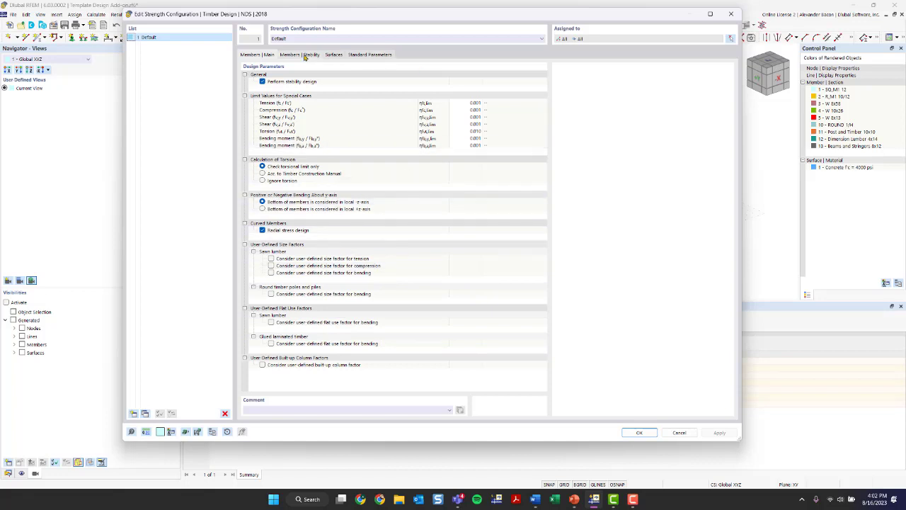
pyautogui.click(333, 55)
pyautogui.click(364, 56)
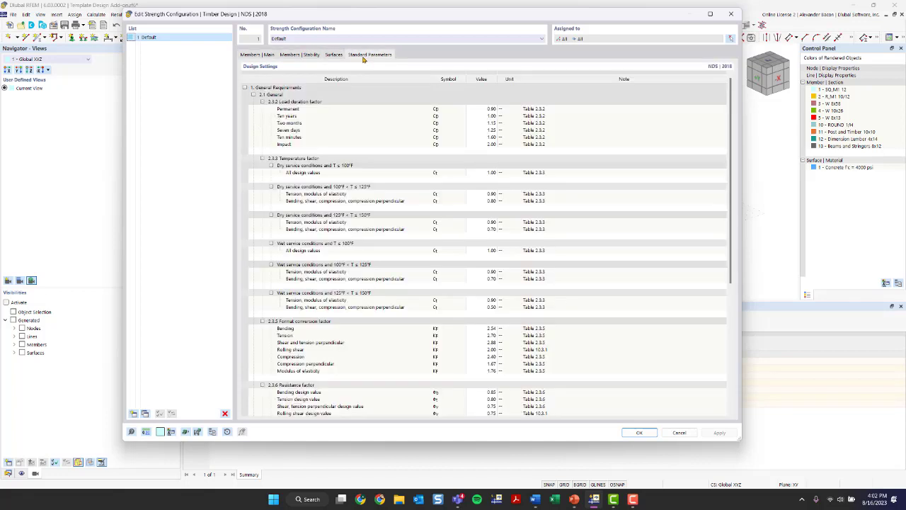
# - Review the load duration, temperature, format conversion, resistance and time effect factors, and close the strength configuration without changes
pyautogui.doubleClick(486, 195)
pyautogui.write('0.50')
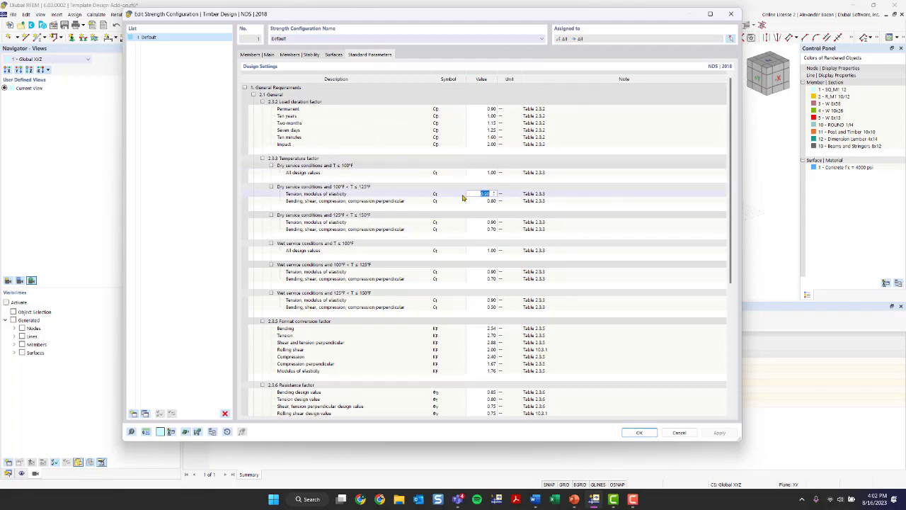
pyautogui.scroll(-1, 393, 184)
pyautogui.scroll(-2, 394, 185)
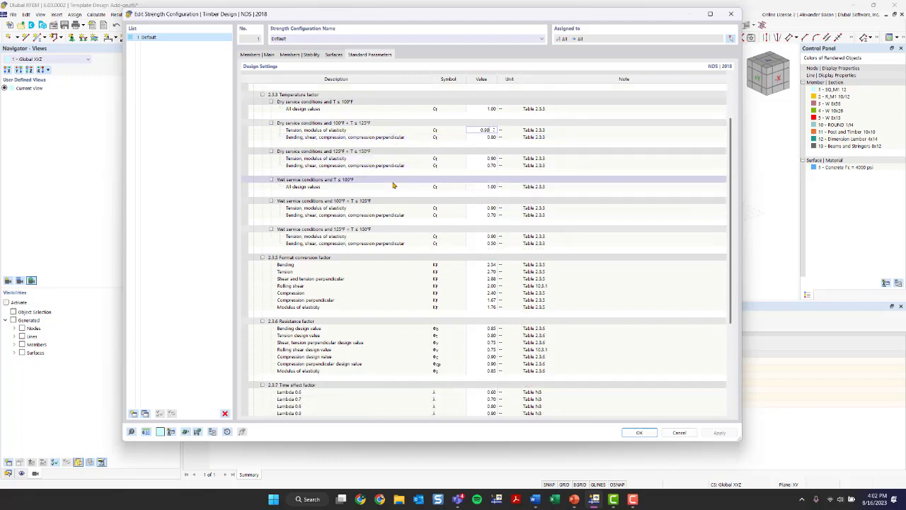
pyautogui.scroll(-3, 416, 243)
pyautogui.scroll(5, 417, 244)
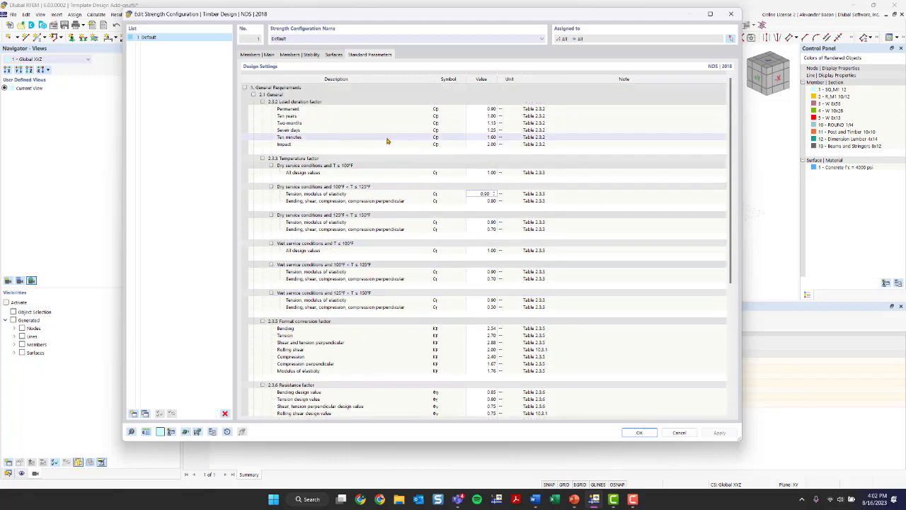
pyautogui.click(490, 115)
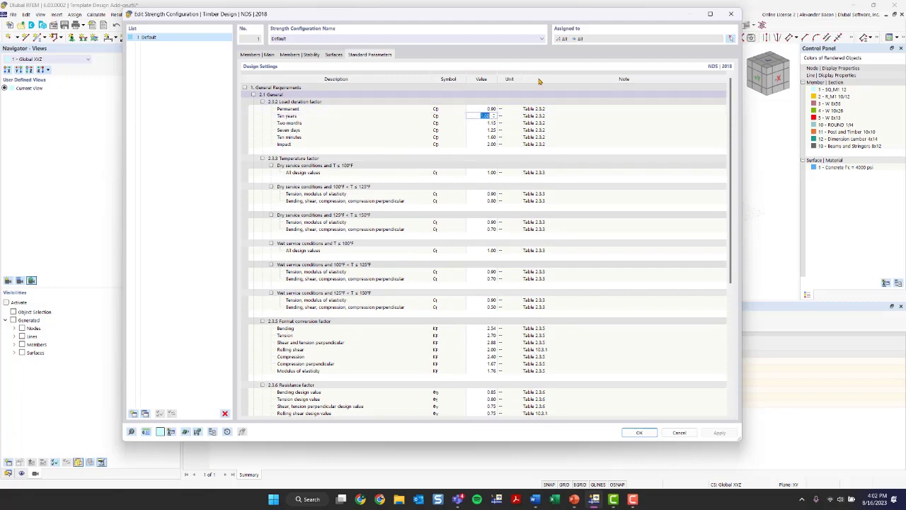
pyautogui.click(730, 14)
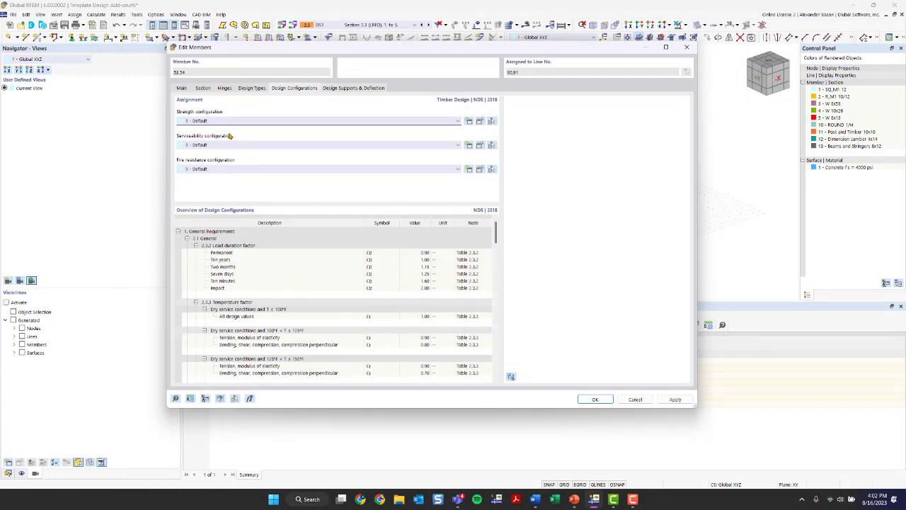
# - Inspect the default serviceability configuration's deflection limits and the design support choices for the start of the beams
pyautogui.click(480, 146)
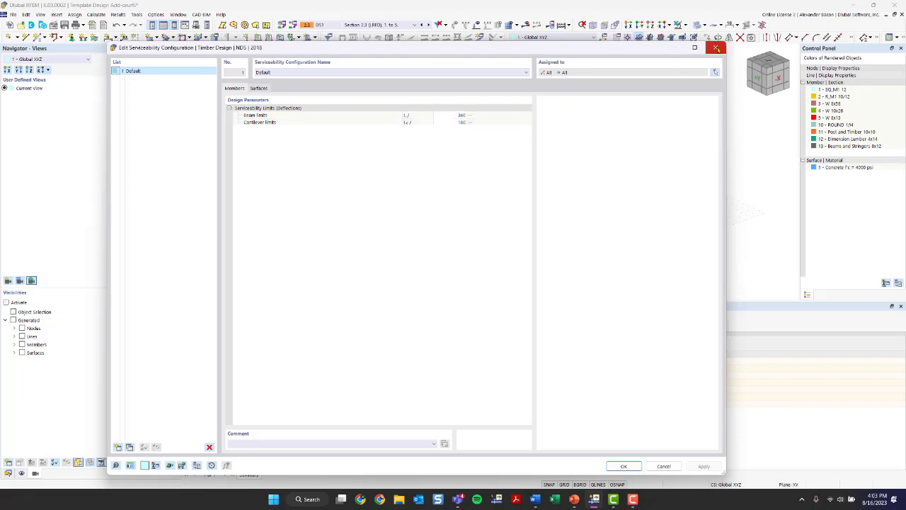
pyautogui.click(715, 47)
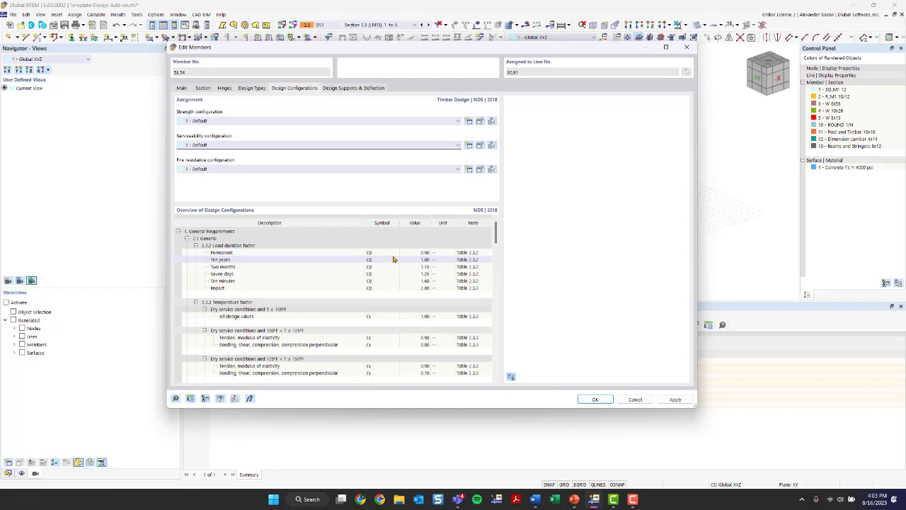
pyautogui.click(345, 89)
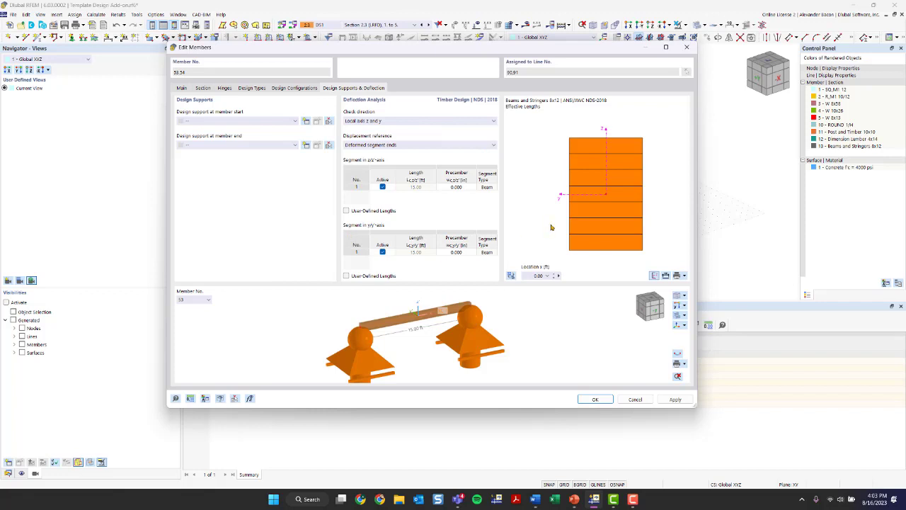
pyautogui.click(208, 123)
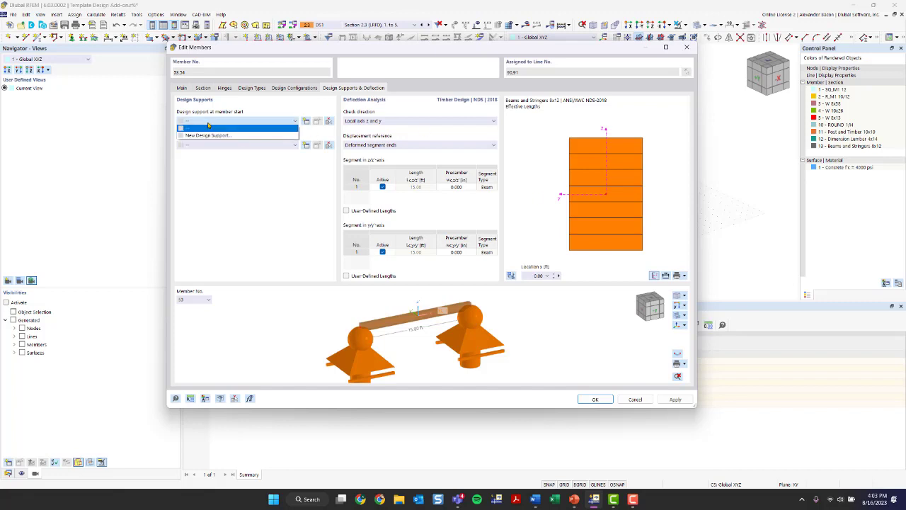
pyautogui.click(208, 126)
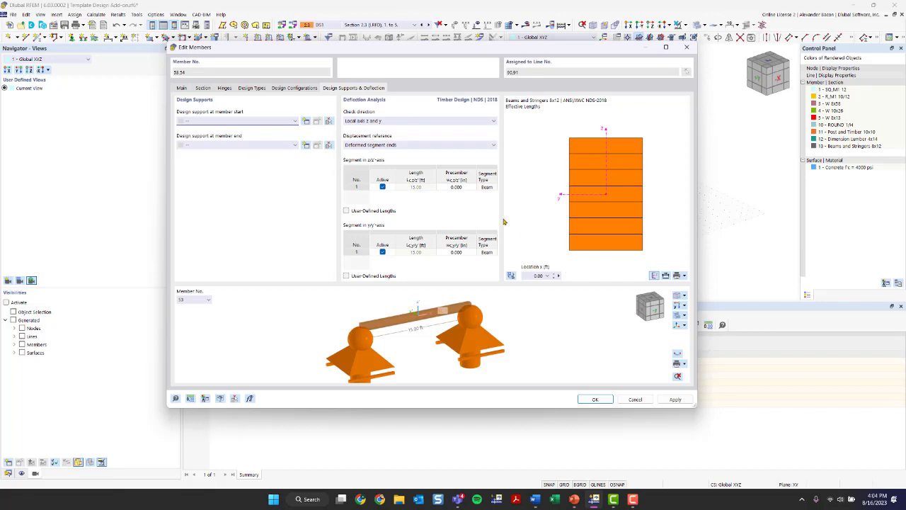
# - Apply the edits to members 53 and 54, accepting deletion of the existing concrete and steel design results
pyautogui.click(596, 401)
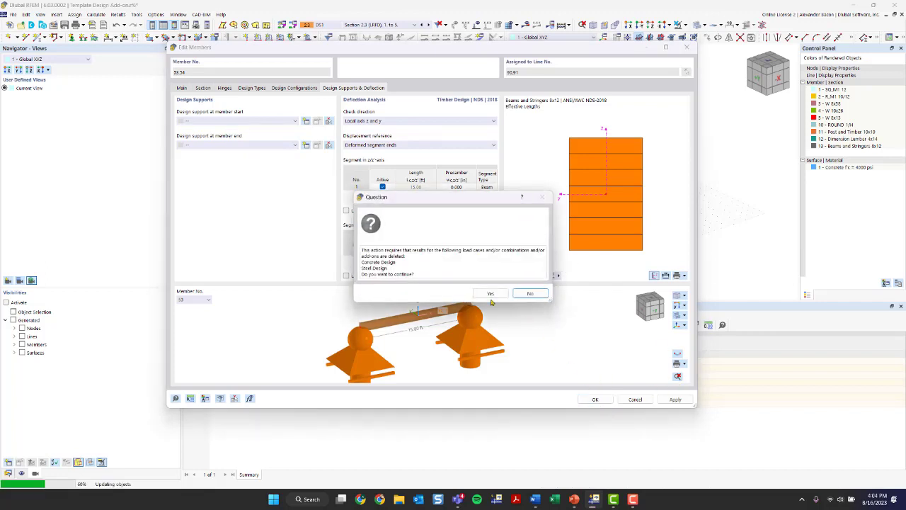
pyautogui.click(486, 293)
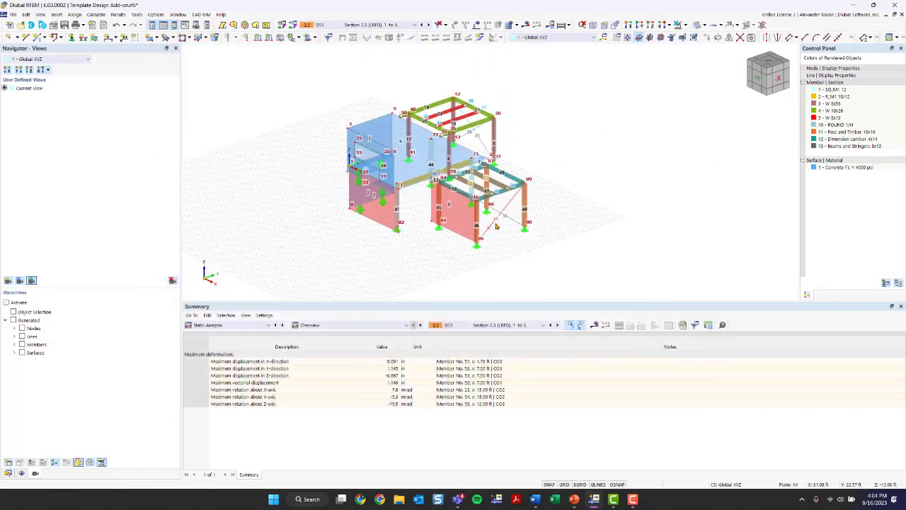
# - Hide the object numbering in the model, then narrow the navigator and enlarge the table area
pyautogui.rightClick(575, 132)
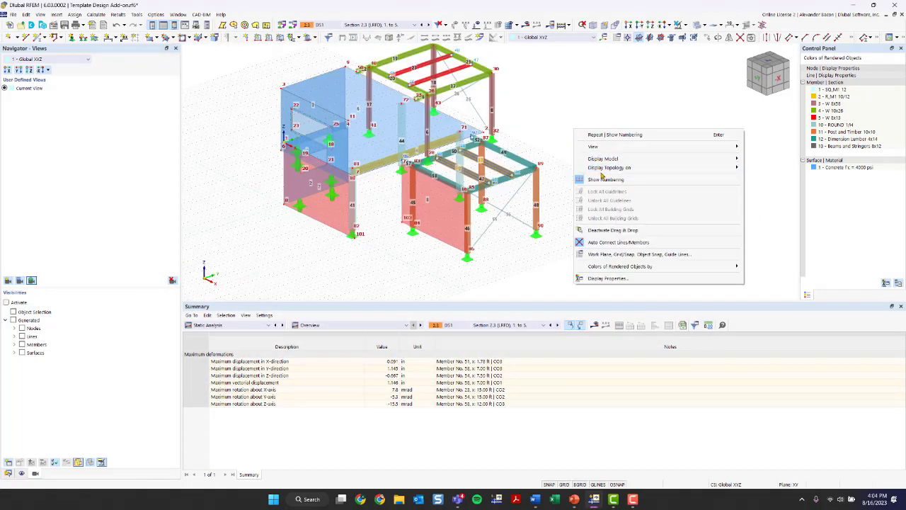
pyautogui.click(602, 177)
pyautogui.rightClick(564, 154)
pyautogui.click(596, 204)
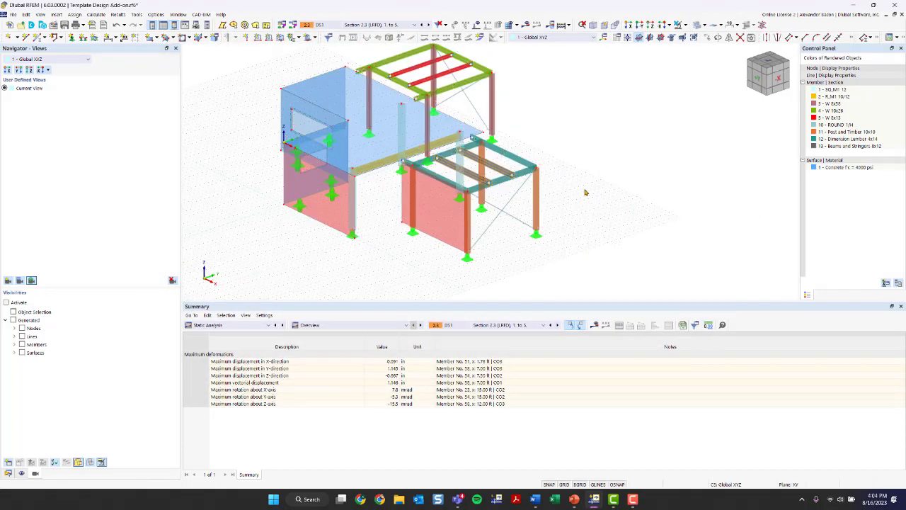
pyautogui.scroll(3, 466, 184)
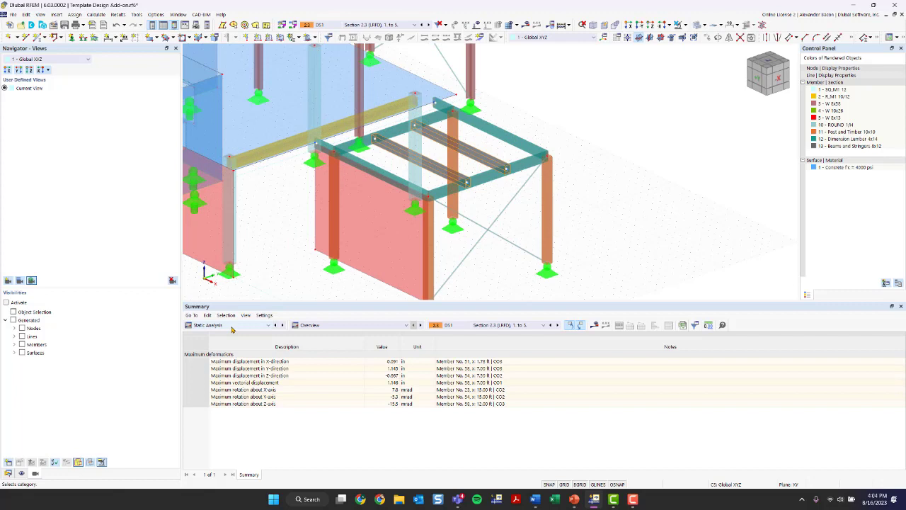
pyautogui.moveTo(181, 260); pyautogui.dragTo(115, 259)
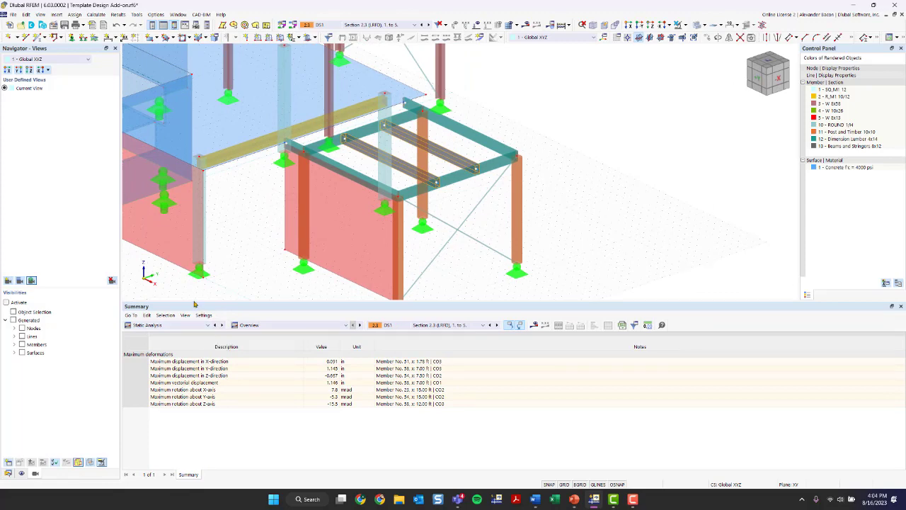
pyautogui.moveTo(196, 303); pyautogui.dragTo(192, 277)
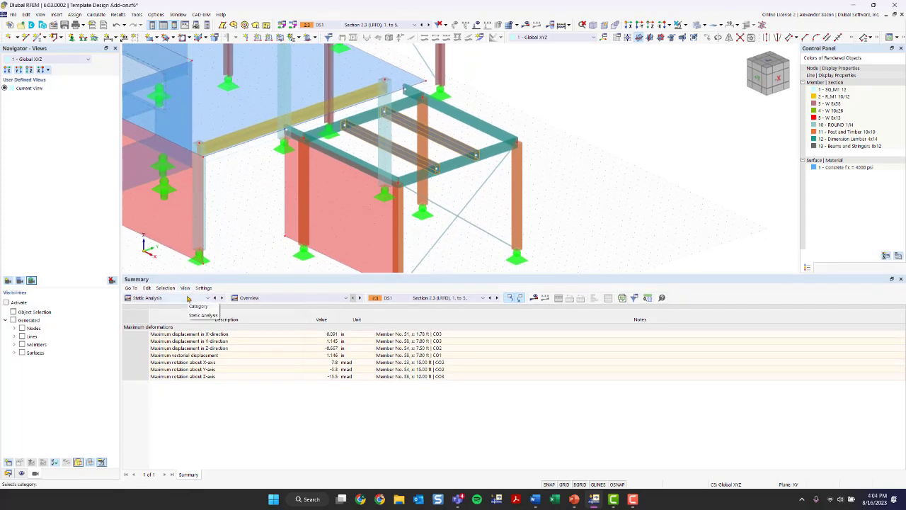
# - Display the Timber Design input data and exclude the Section 2.4 (ASD) design situation from design
pyautogui.click(188, 298)
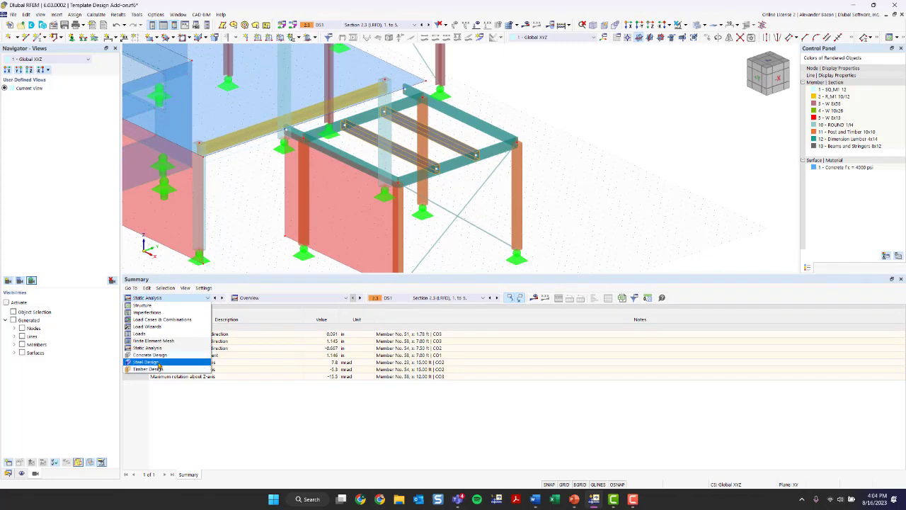
pyautogui.click(162, 369)
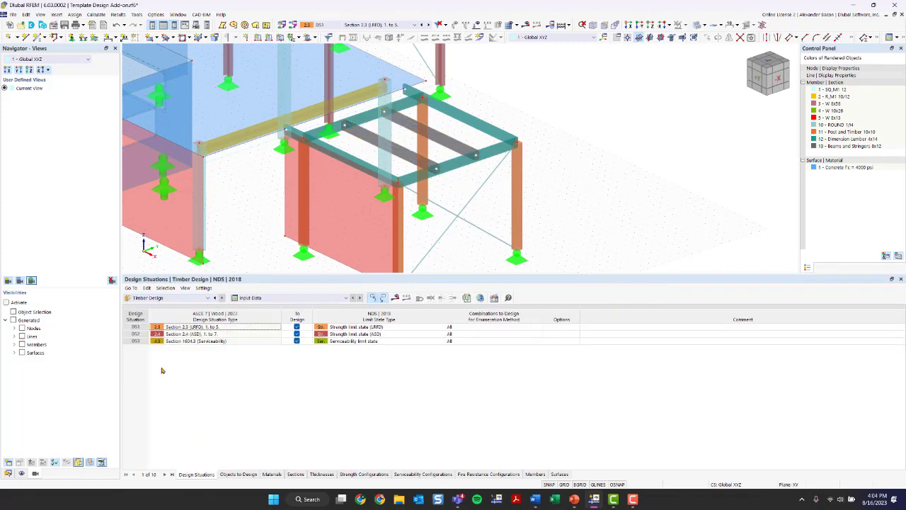
pyautogui.click(289, 298)
pyautogui.click(289, 300)
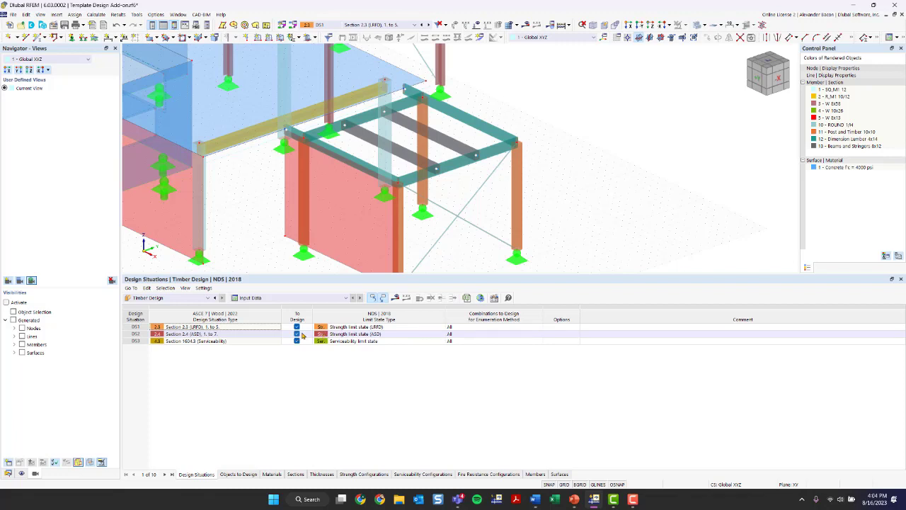
pyautogui.click(297, 334)
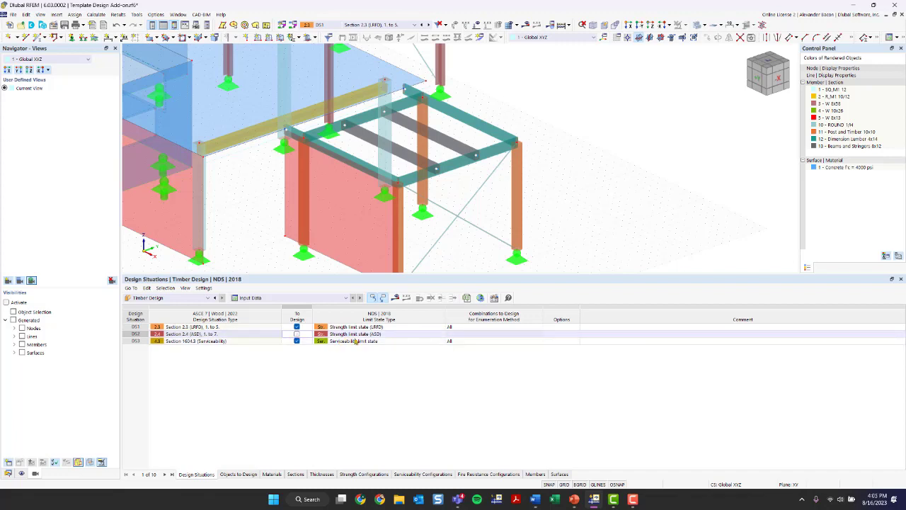
pyautogui.click(182, 341)
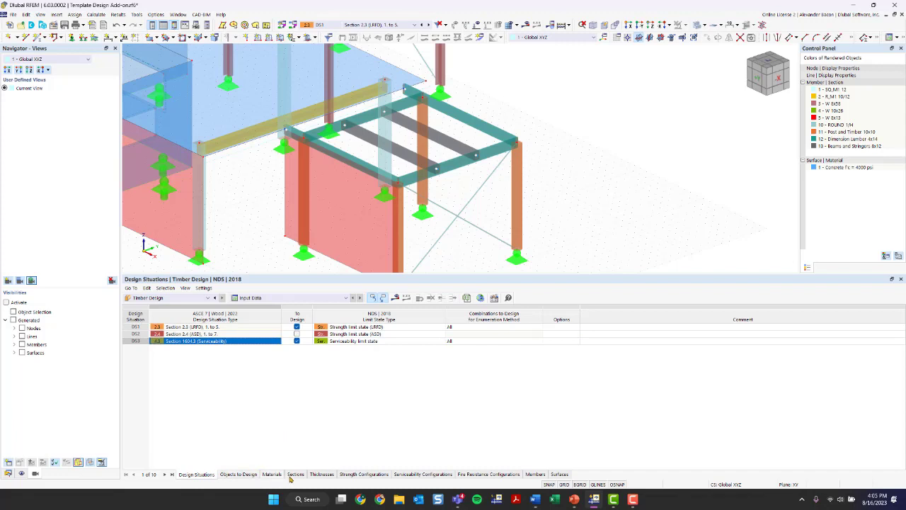
# - Turn off designing all surfaces and all members in the timber objects to design
pyautogui.click(239, 474)
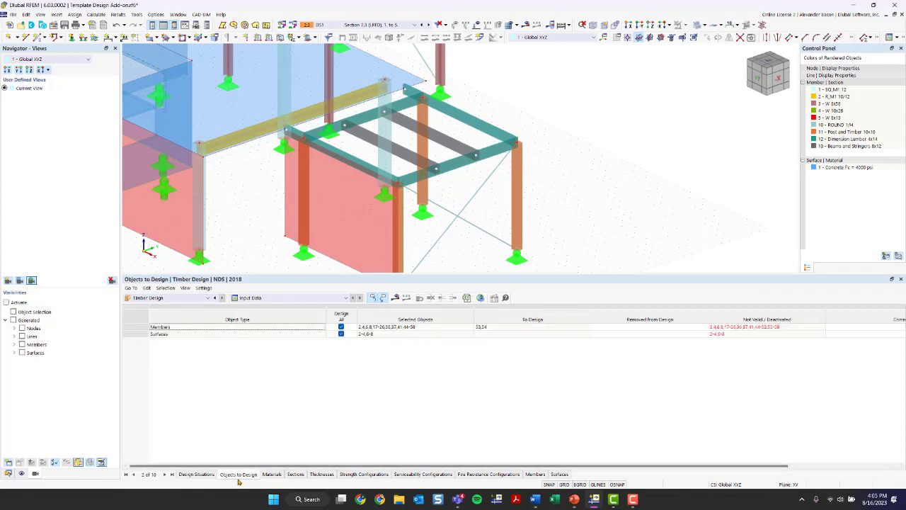
pyautogui.click(199, 336)
pyautogui.click(341, 334)
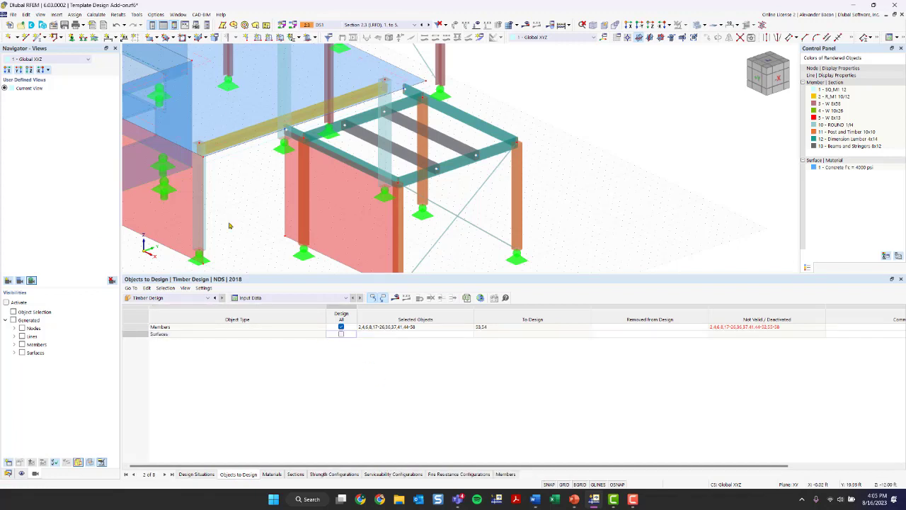
pyautogui.click(341, 328)
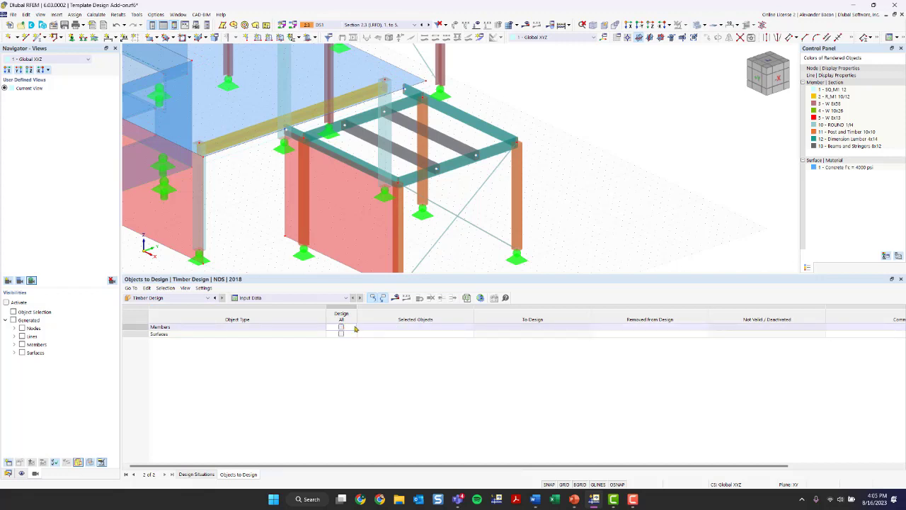
# - Assign only the two inner timber beams, members 53 and 54, to the Timber Design
pyautogui.click(394, 329)
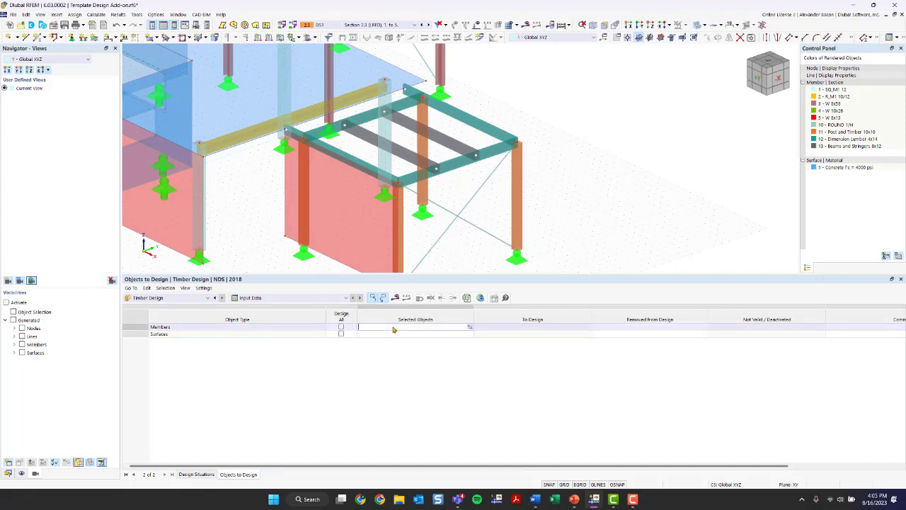
pyautogui.click(469, 329)
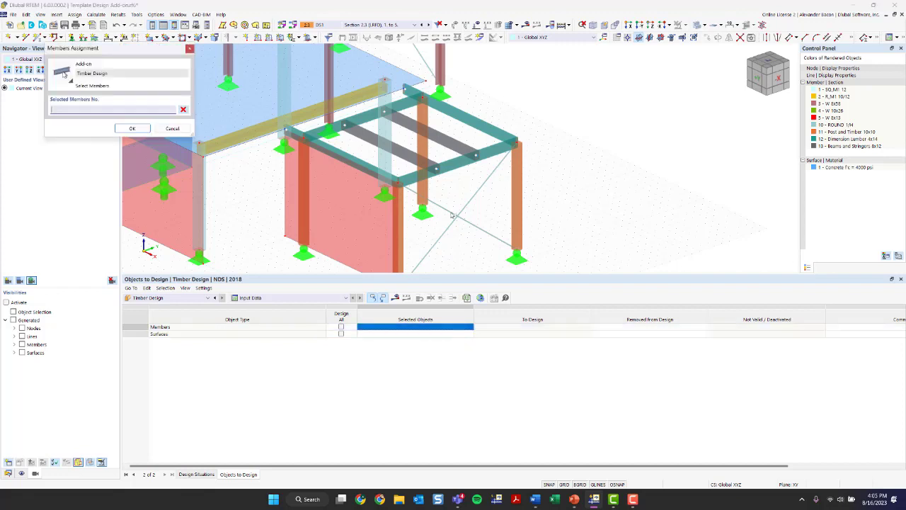
pyautogui.click(403, 150)
pyautogui.click(415, 126)
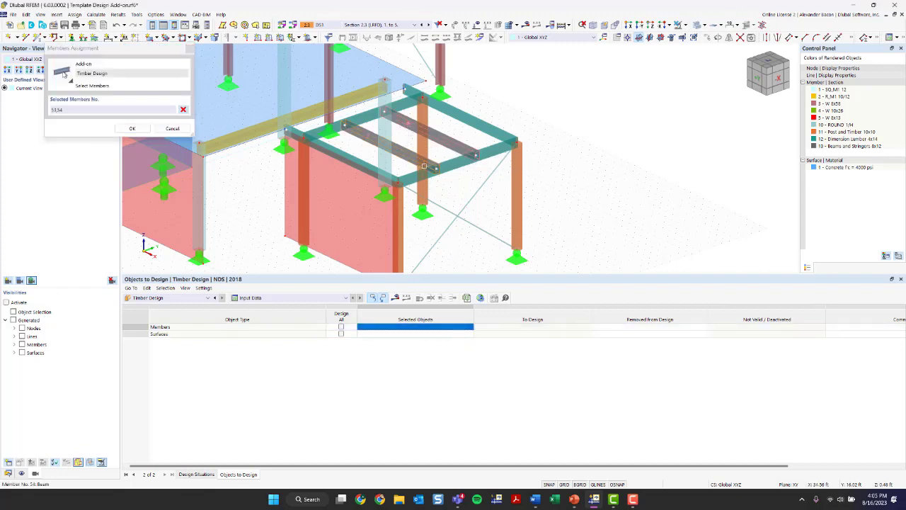
pyautogui.click(131, 128)
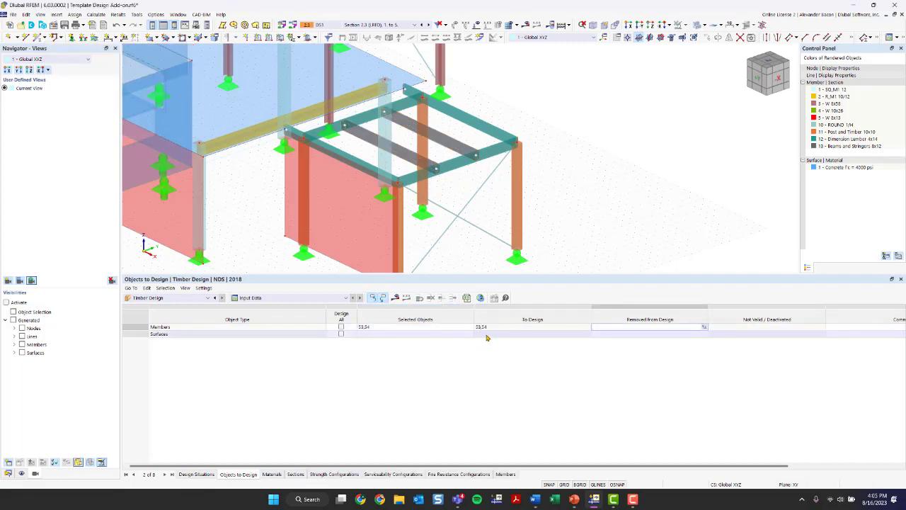
# - Review the materials and sections assigned for Timber Design
pyautogui.click(286, 301)
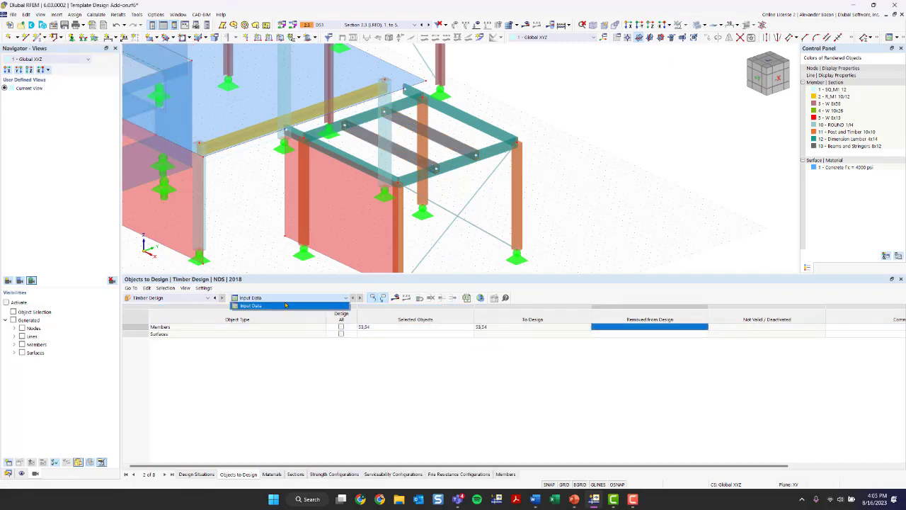
pyautogui.click(286, 305)
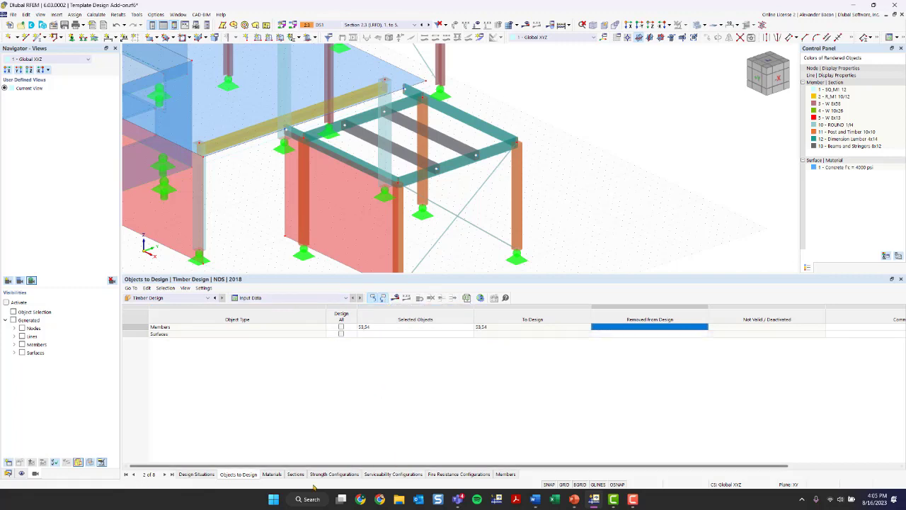
pyautogui.click(276, 475)
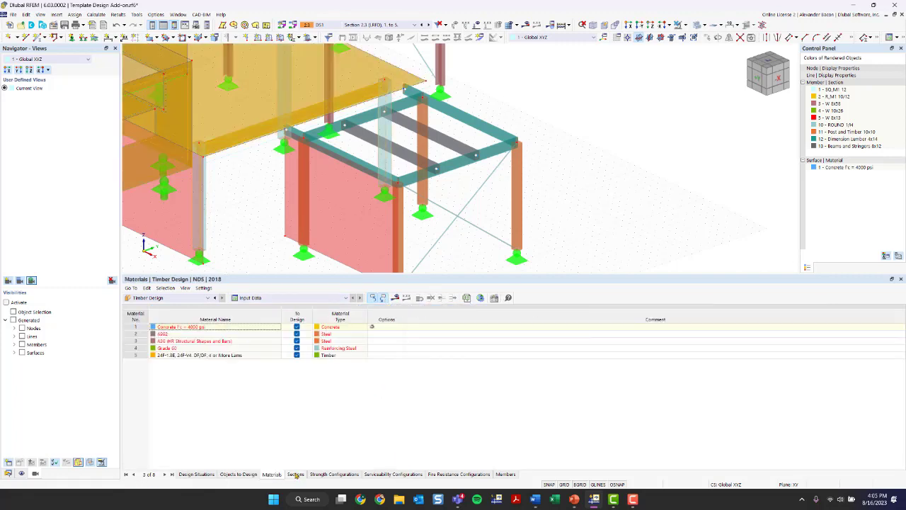
pyautogui.click(298, 474)
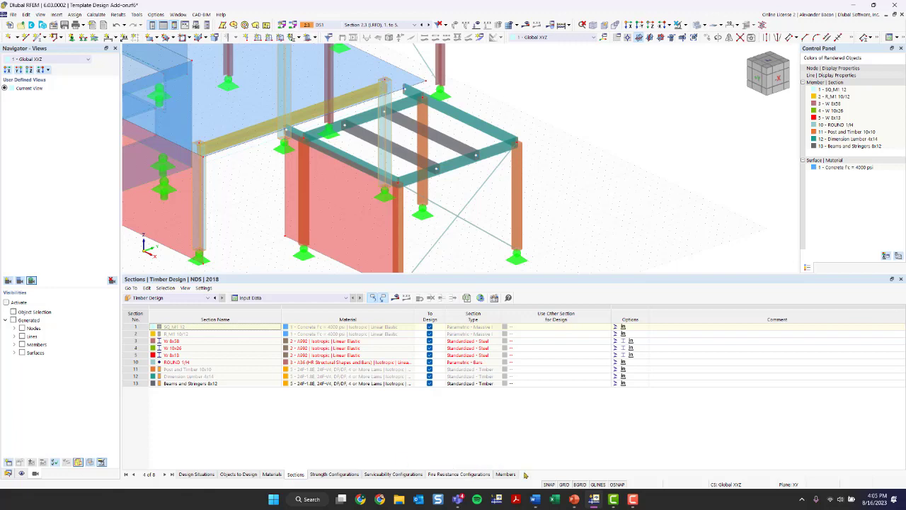
pyautogui.click(274, 474)
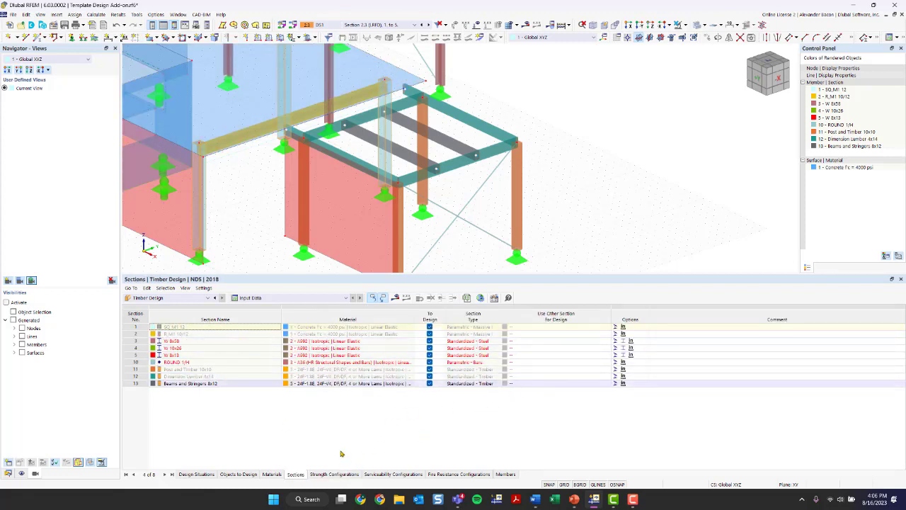
# - Calculate the Timber Design and show the members' design ratios by design situation
pyautogui.click(203, 474)
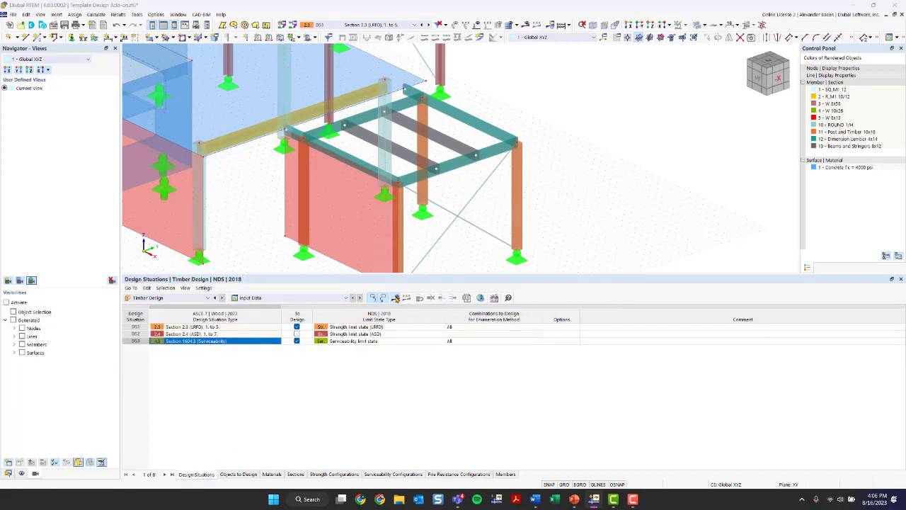
pyautogui.click(395, 297)
pyautogui.click(486, 285)
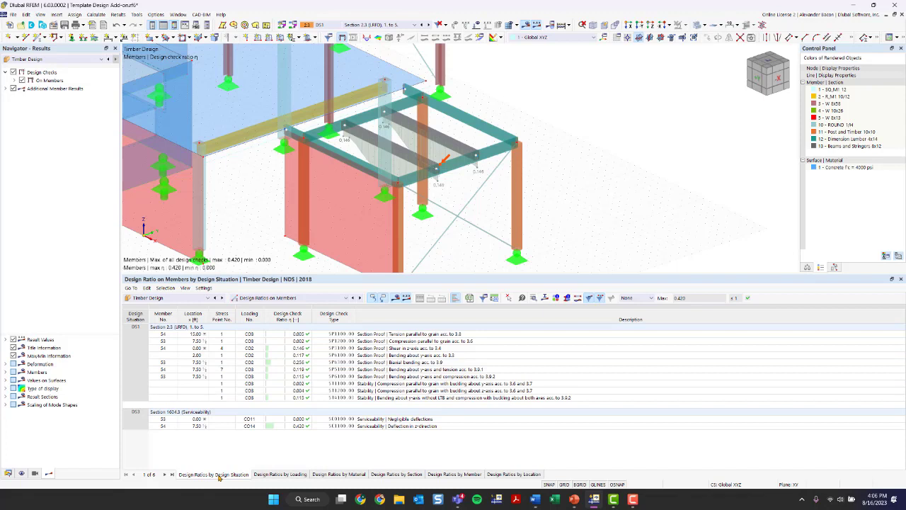
# - Review the design ratios and examine the check details for bending about the y-axis acc. to 3.3
pyautogui.click(144, 413)
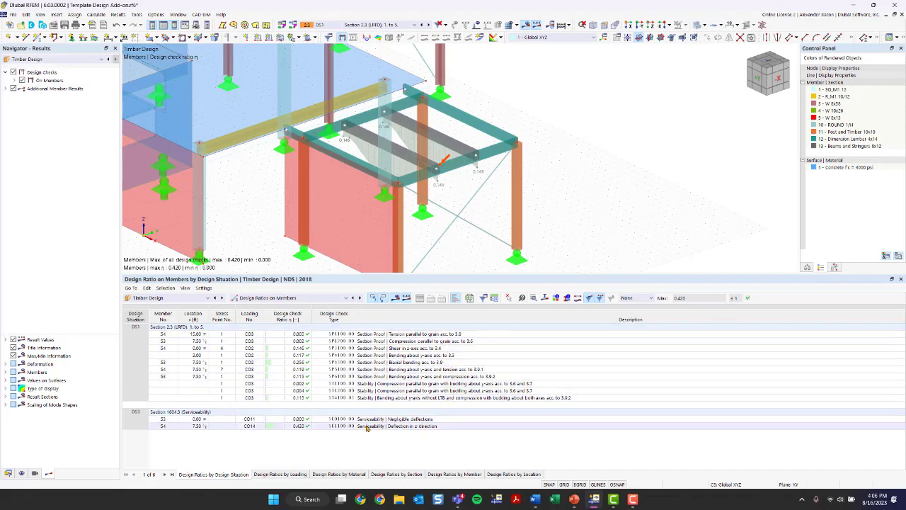
pyautogui.click(423, 356)
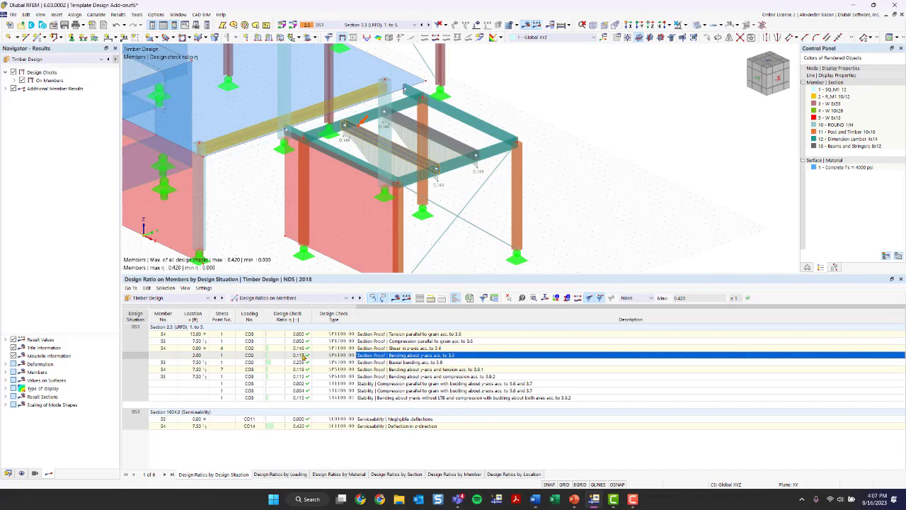
pyautogui.doubleClick(401, 359)
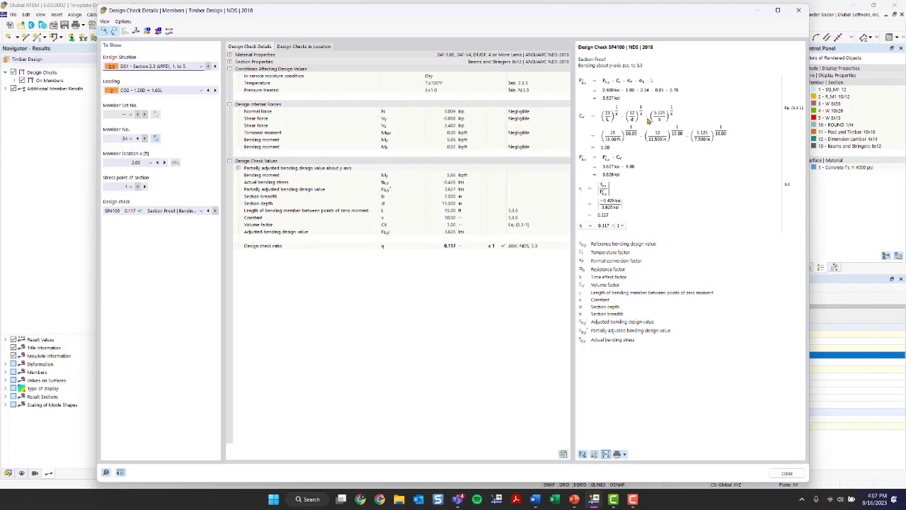
pyautogui.click(798, 10)
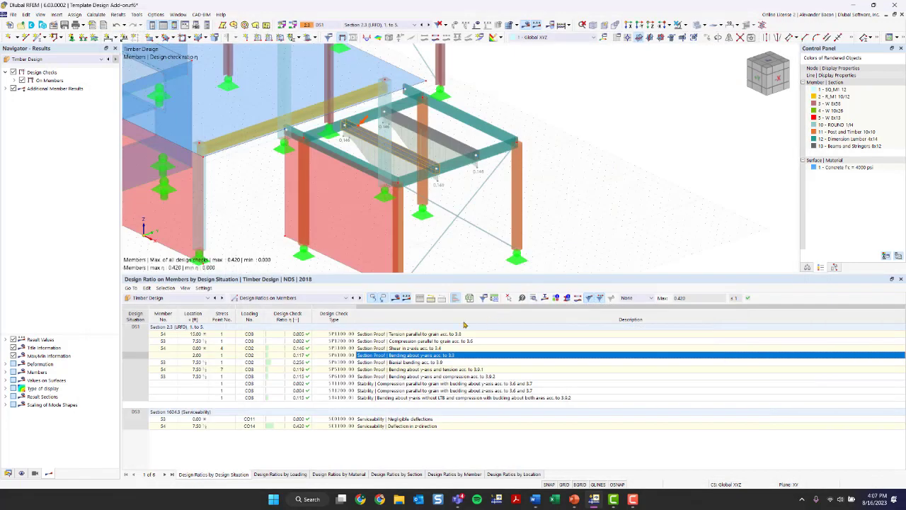
# - Examine the design check details for tension parallel to grain acc. to 3.8
pyautogui.click(453, 334)
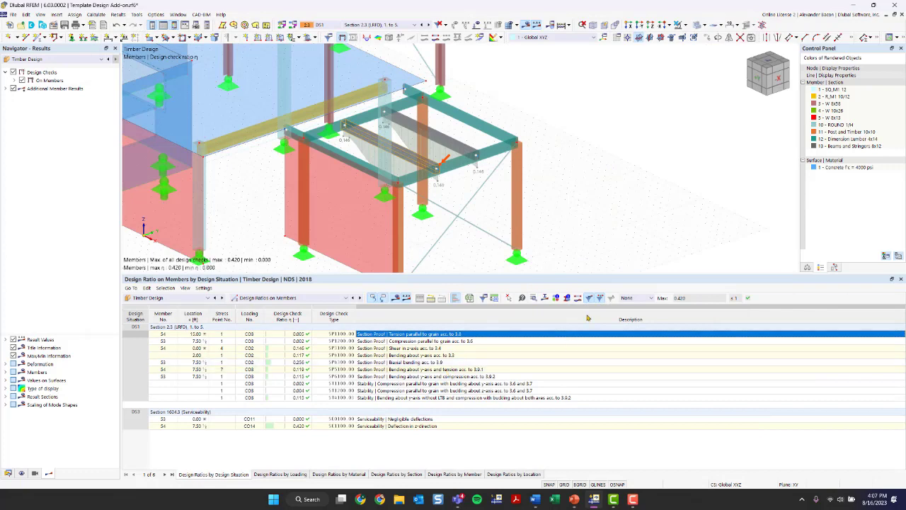
pyautogui.click(534, 298)
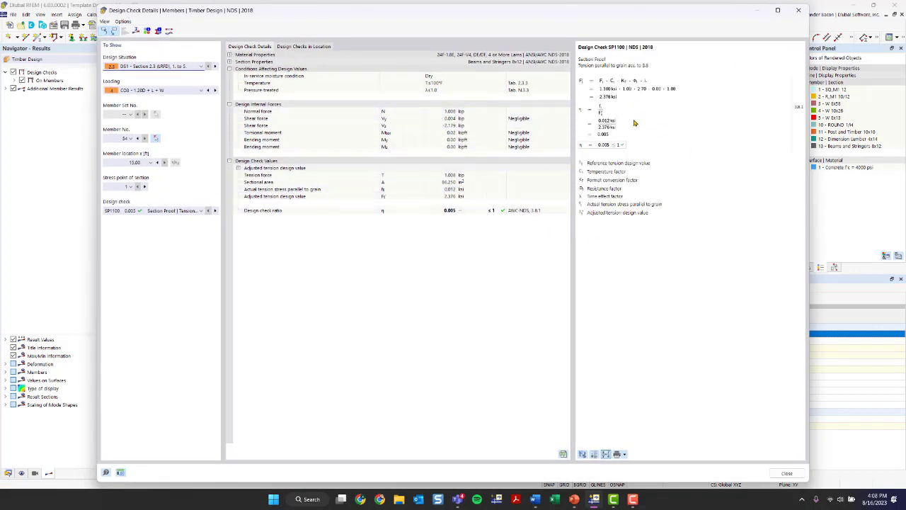
pyautogui.click(798, 10)
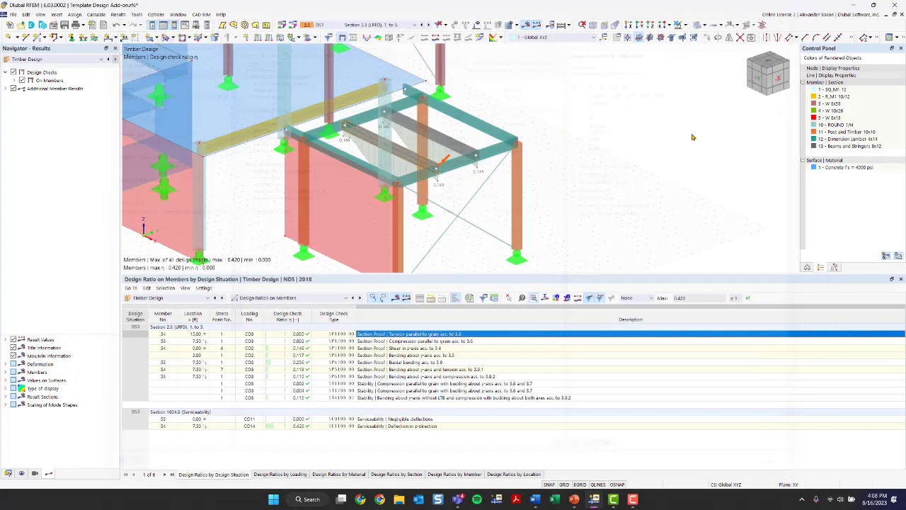
# - Open the design check details for bending about the y-axis and tension acc. to 3.9.1
pyautogui.click(441, 369)
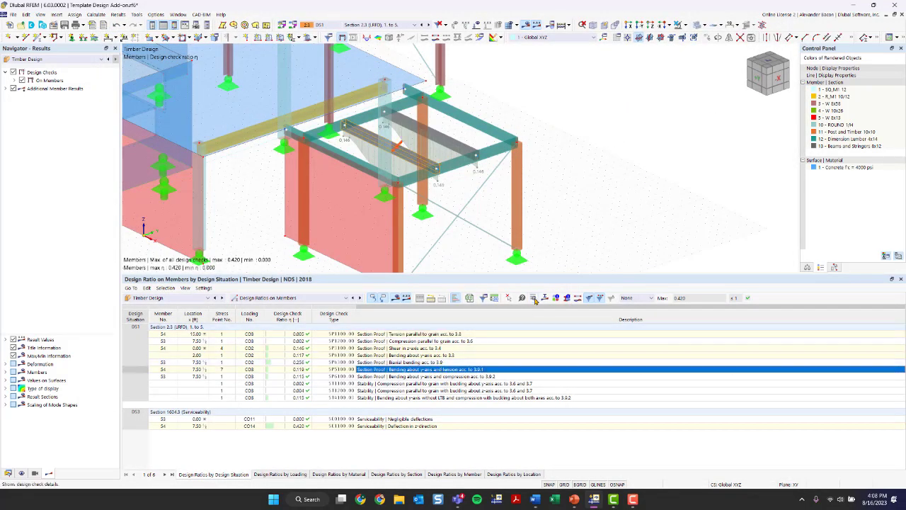
pyautogui.click(536, 298)
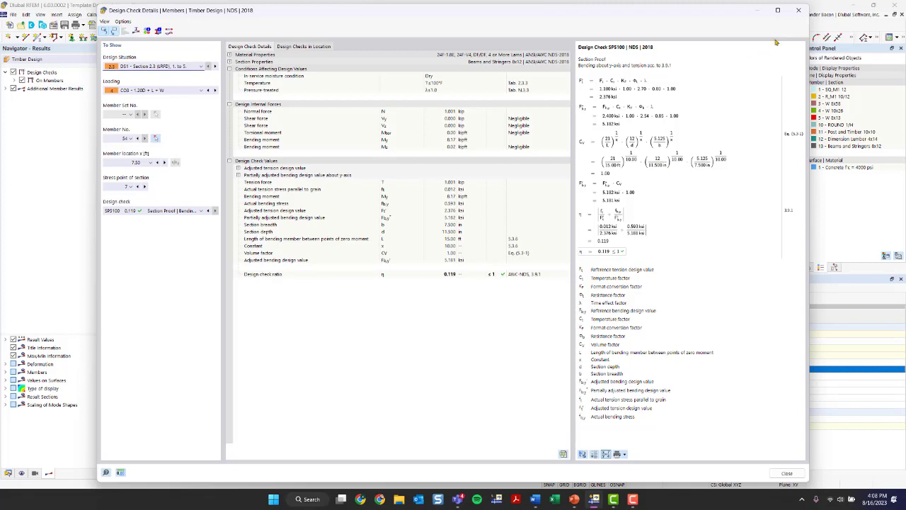
# - Close the check details, isolate the two 8x12 timber beams in the model view, and turn off hidden objects in the background
pyautogui.click(799, 10)
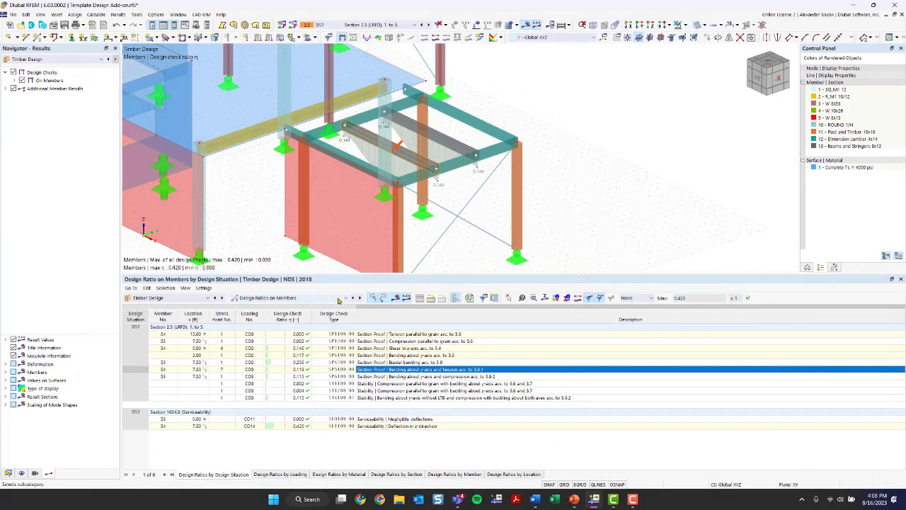
pyautogui.moveTo(460, 170)
pyautogui.keyDown('ctrl'); pyautogui.mouseDown(button='middle')
pyautogui.moveTo(526, 181)
pyautogui.moveTo(522, 134)
pyautogui.mouseUp(button='middle'); pyautogui.keyUp('ctrl')
pyautogui.click(522, 128)
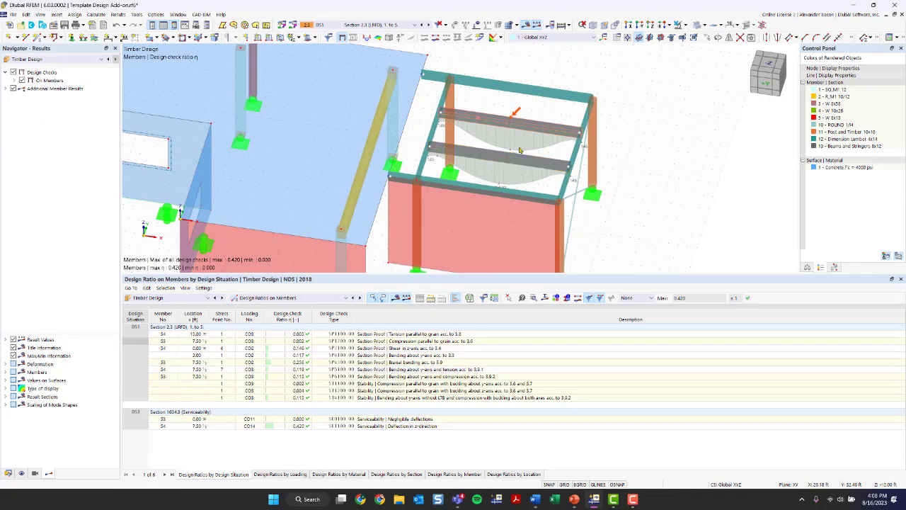
pyautogui.click(686, 25)
pyautogui.click(708, 36)
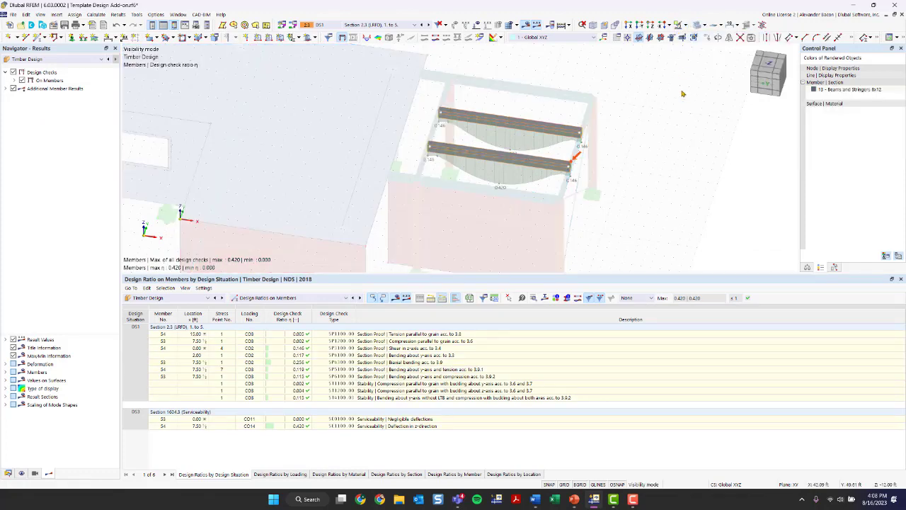
pyautogui.rightClick(659, 174)
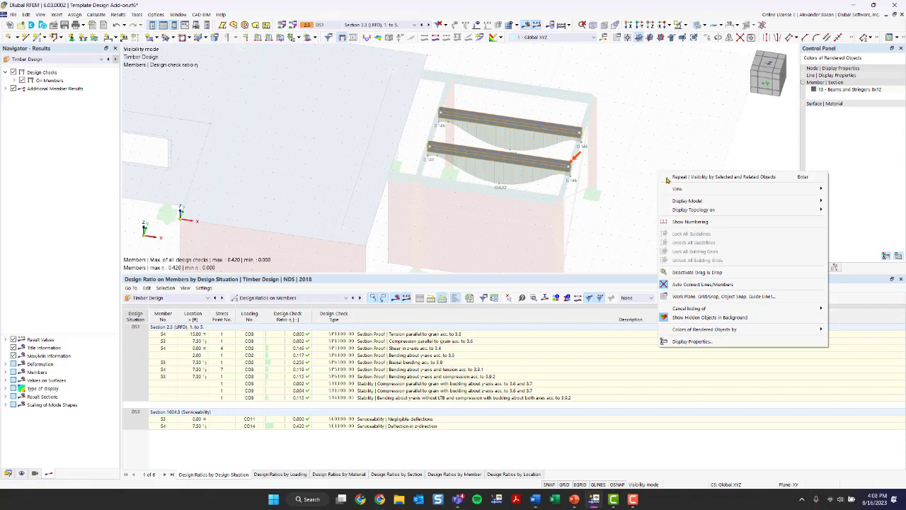
pyautogui.click(691, 309)
pyautogui.keyDown('ctrl'); pyautogui.moveTo(618, 238); pyautogui.dragTo(420, 162, button='middle'); pyautogui.keyUp('ctrl')
pyautogui.scroll(4, 443, 150)
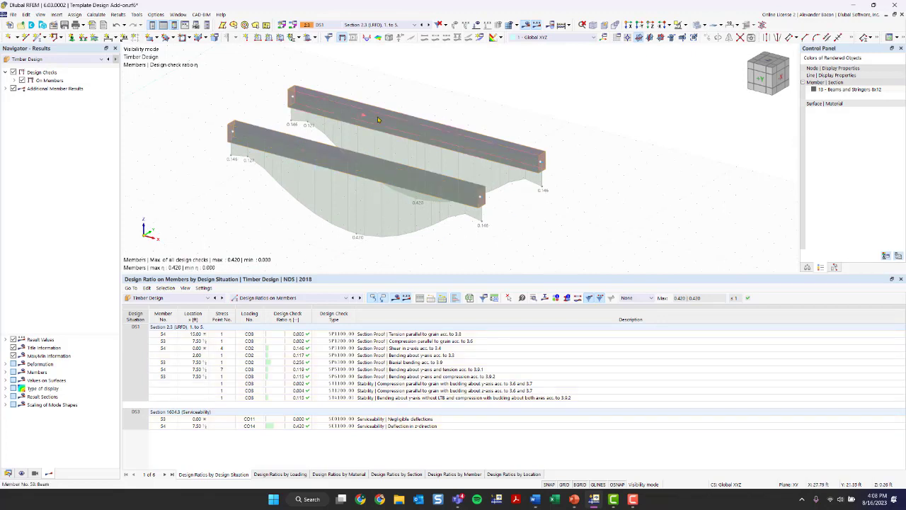
# - Set the members' ratio envelope to the maximum of selected design checks and list the Strength Limit State checks with readable names
pyautogui.click(5, 88)
pyautogui.click(15, 80)
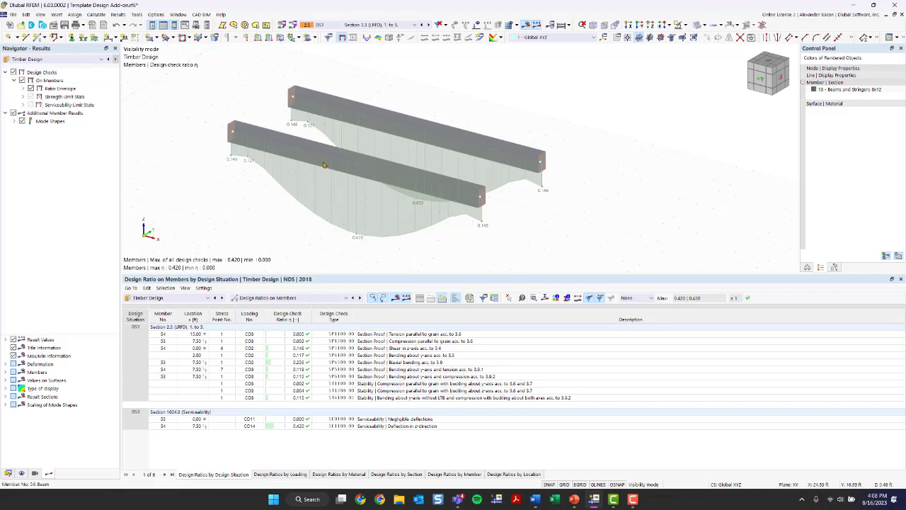
pyautogui.click(23, 88)
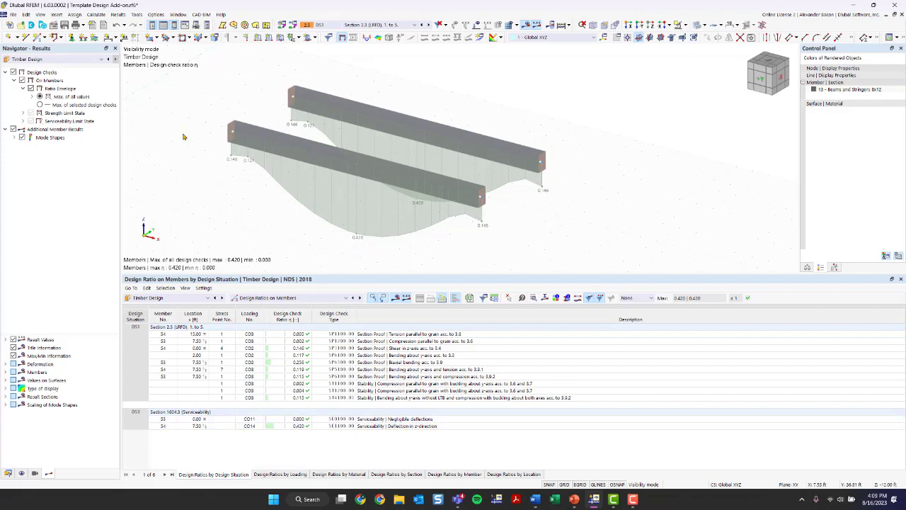
pyautogui.click(40, 104)
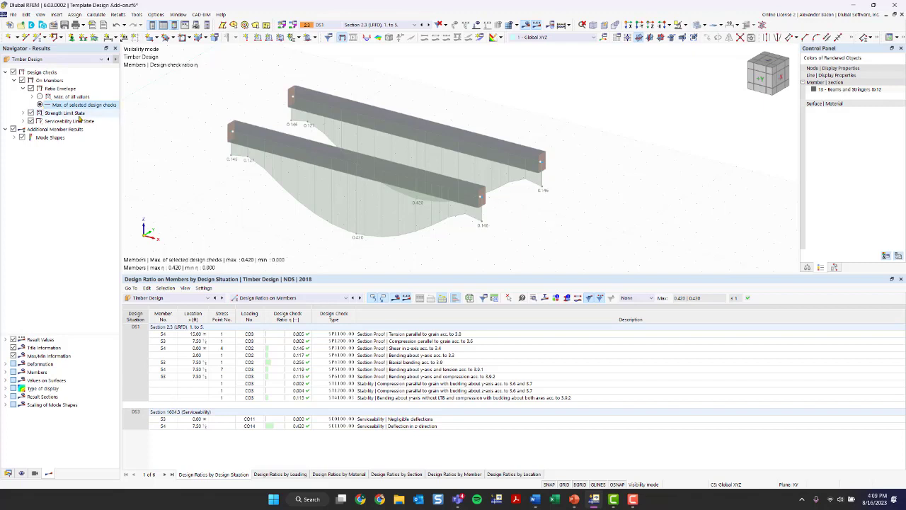
pyautogui.click(22, 112)
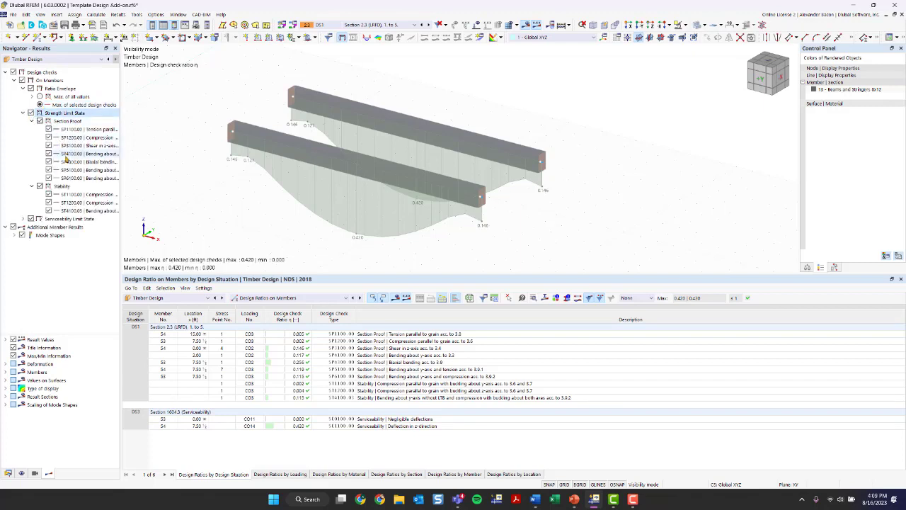
pyautogui.moveTo(121, 146); pyautogui.dragTo(182, 147)
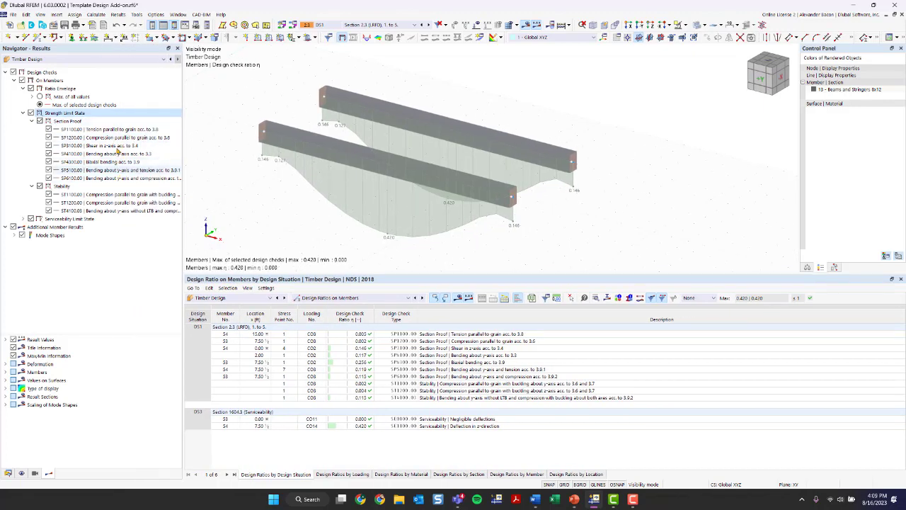
# - Turn off the Design Checks result display and expand the mode shape options of the additional member results
pyautogui.click(14, 235)
pyautogui.click(13, 72)
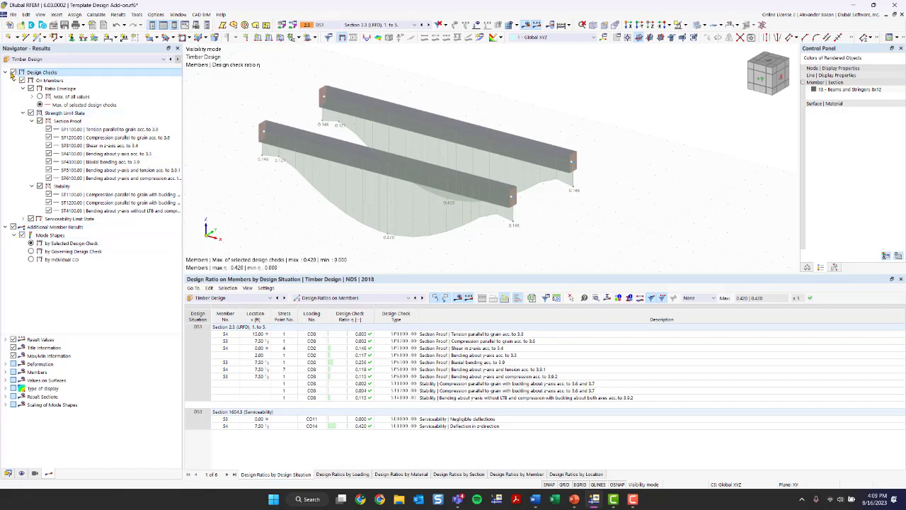
pyautogui.click(31, 251)
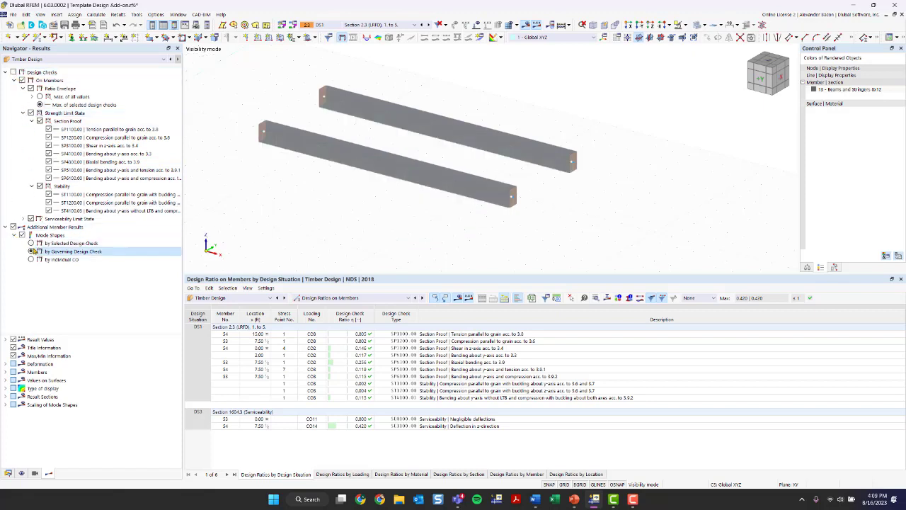
pyautogui.click(13, 235)
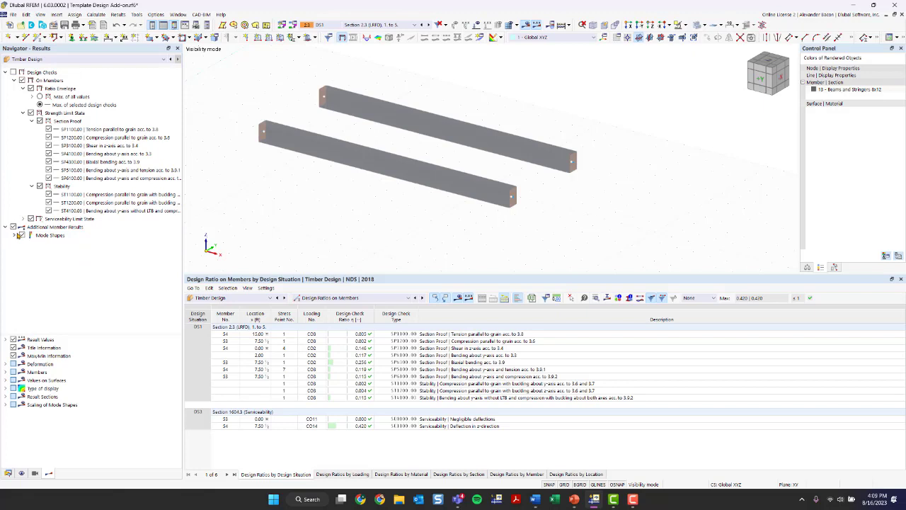
pyautogui.click(14, 234)
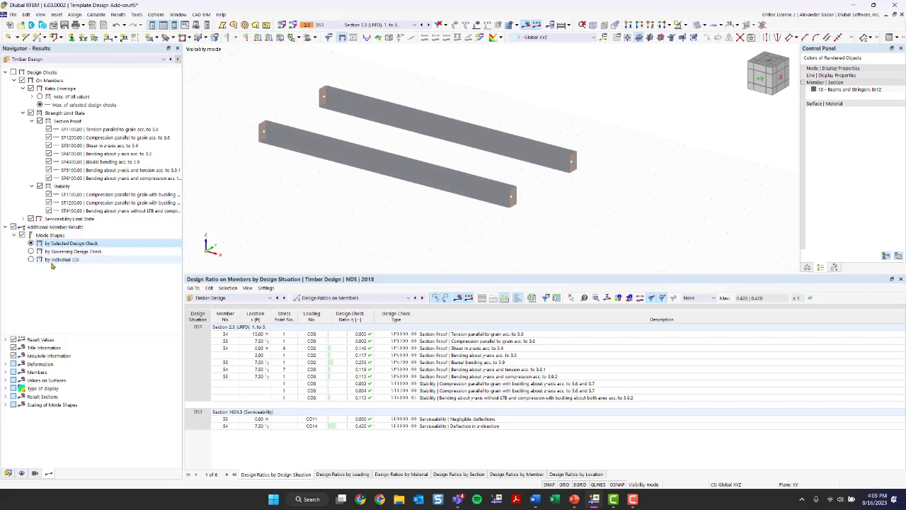
# - Try the mode shape display options, return to by Selected Design Check, and turn off Additional Member Results
pyautogui.click(31, 259)
pyautogui.click(31, 251)
pyautogui.click(31, 242)
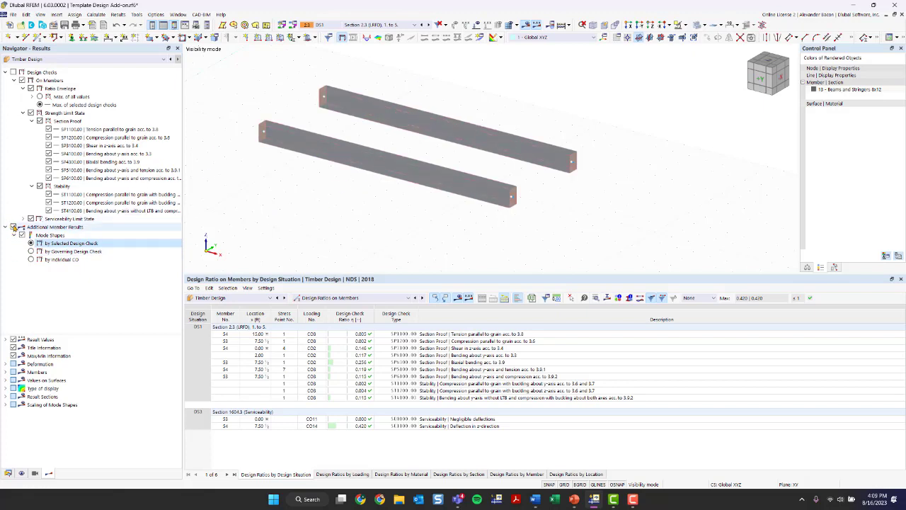
pyautogui.click(13, 226)
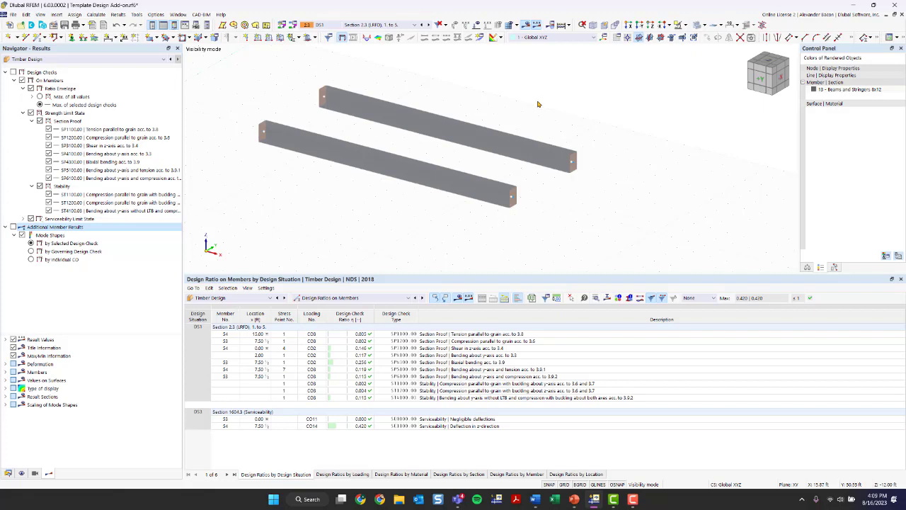
# - Save the model and cancel the visibility mode to show the whole structure again
pyautogui.scroll(-3, 537, 106)
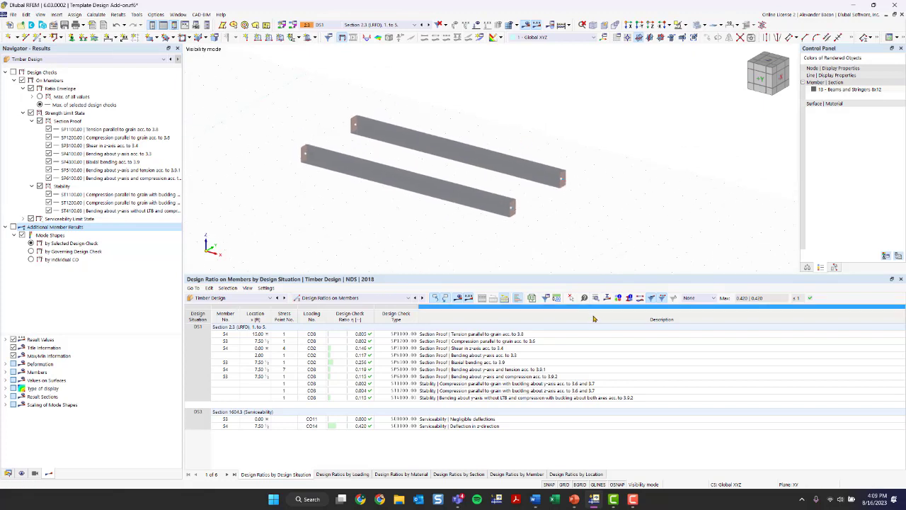
pyautogui.click(8, 473)
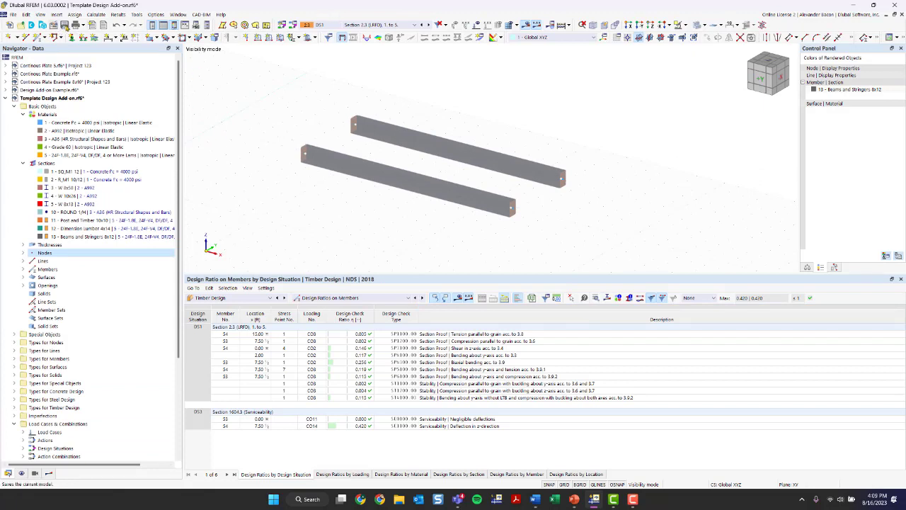
pyautogui.click(64, 25)
pyautogui.click(685, 25)
pyautogui.click(701, 78)
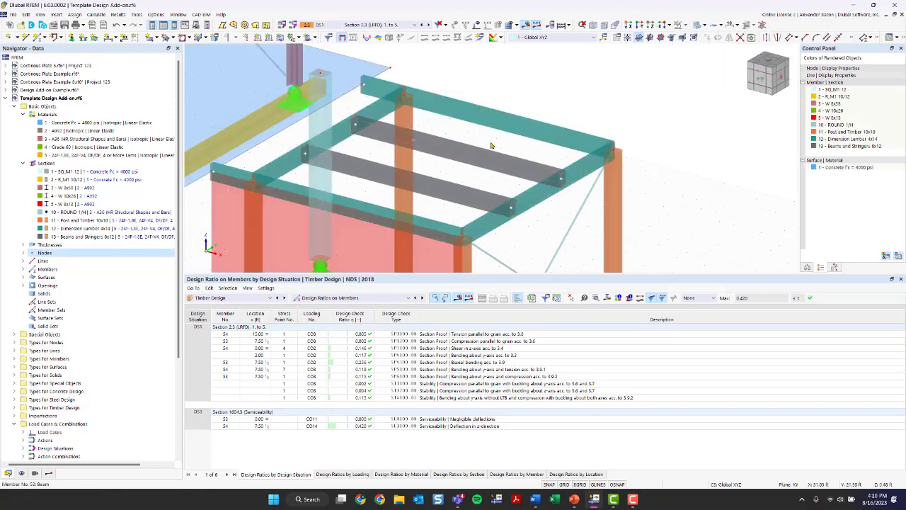
# - Check the activated design add-ons, including Steel Design, in the model's base data
pyautogui.scroll(1, 570, 147)
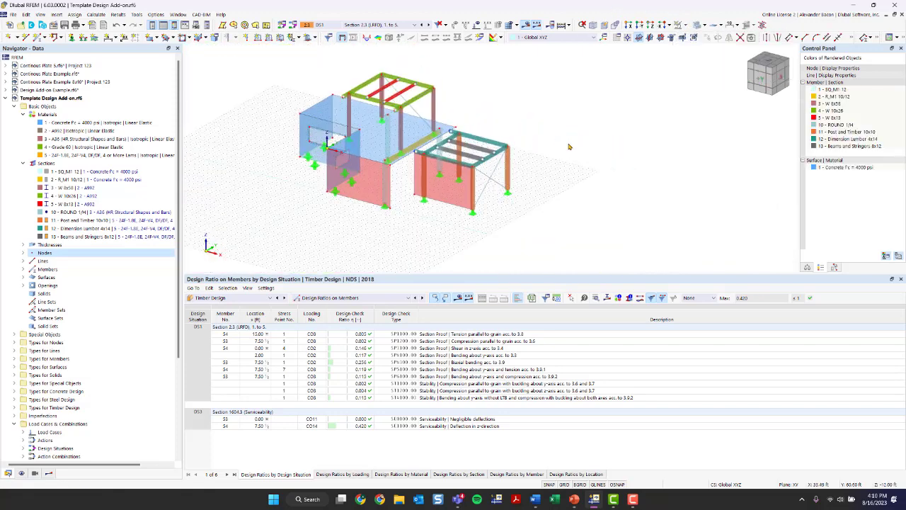
pyautogui.keyDown('ctrl'); pyautogui.moveTo(570, 147); pyautogui.dragTo(475, 193, button='middle'); pyautogui.keyUp('ctrl')
pyautogui.scroll(3, 460, 186)
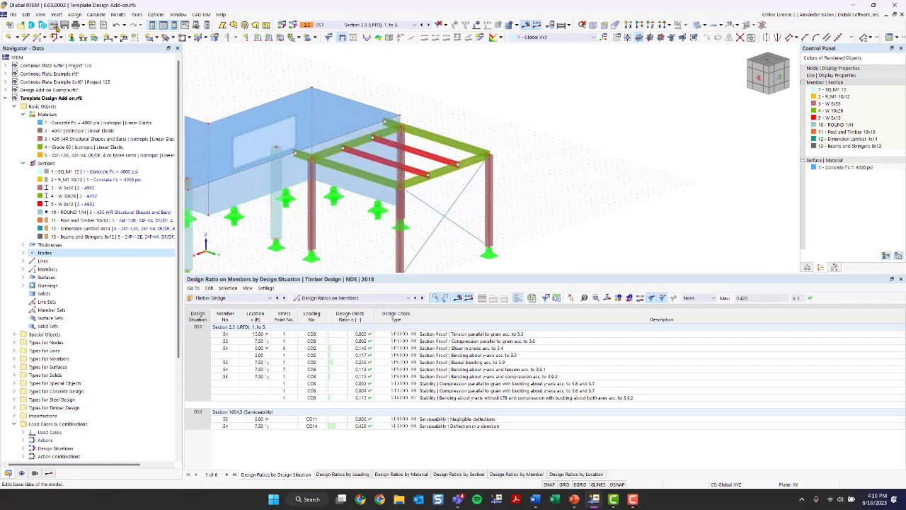
pyautogui.click(54, 25)
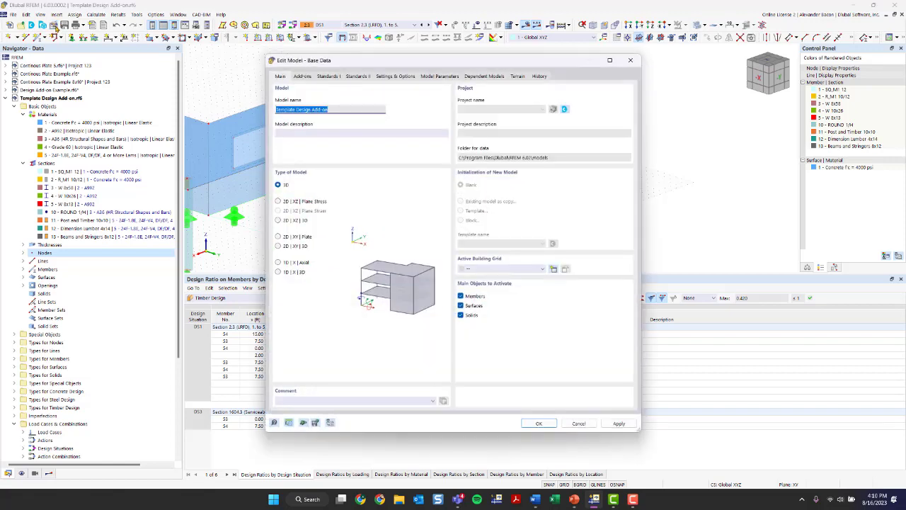
pyautogui.click(302, 76)
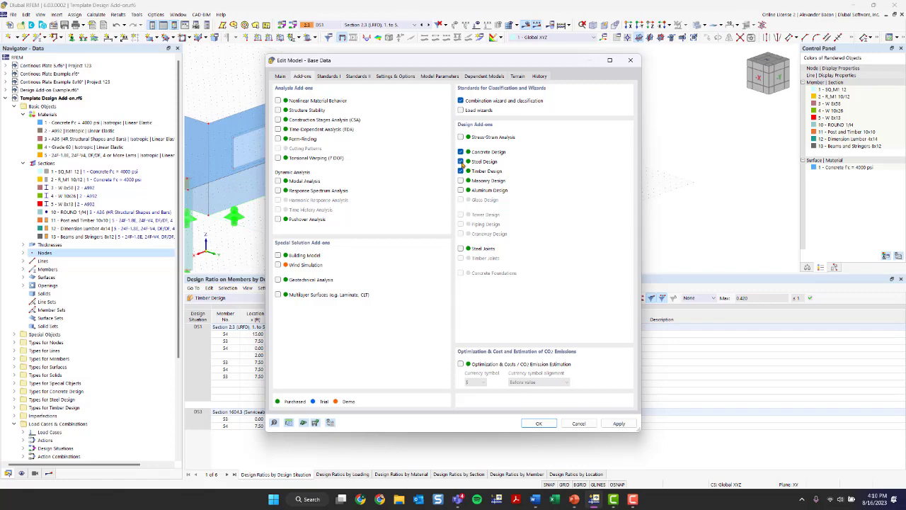
pyautogui.click(539, 423)
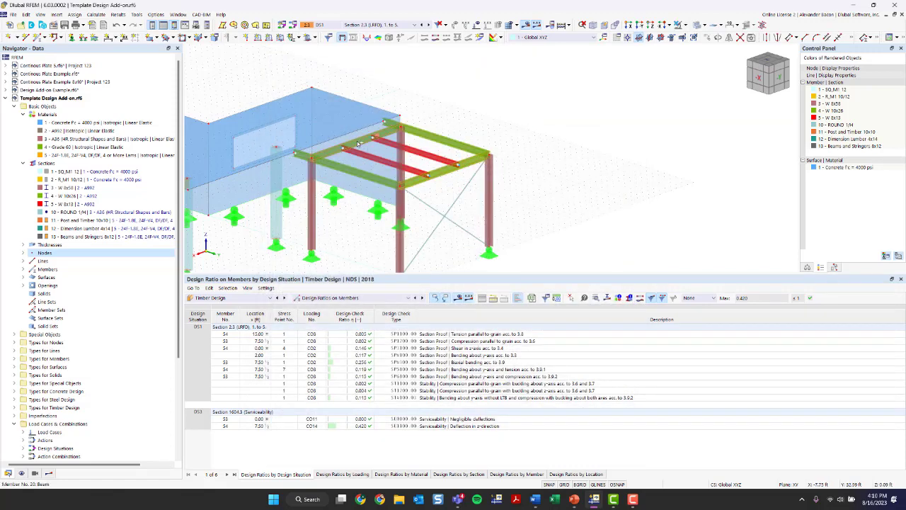
# - Open steel beams 20 and 21 for editing and create new effective lengths under their steel design types
pyautogui.doubleClick(440, 175)
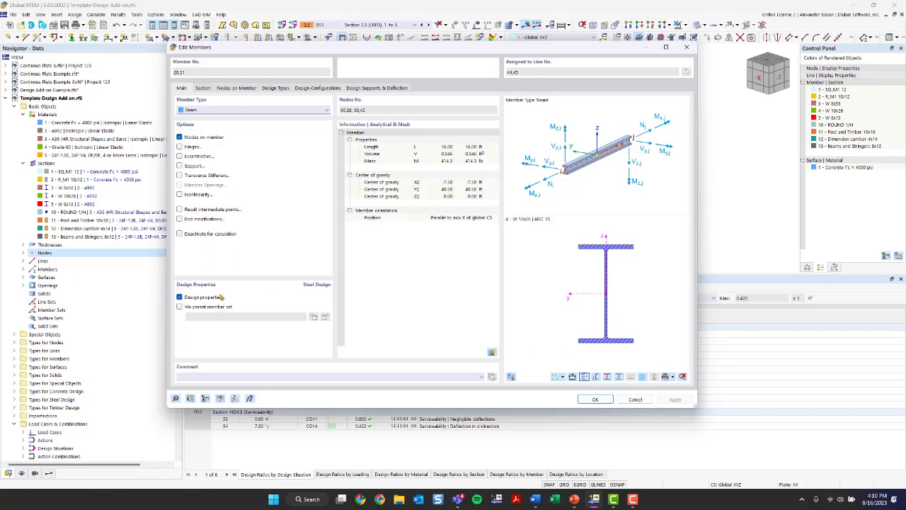
pyautogui.click(206, 88)
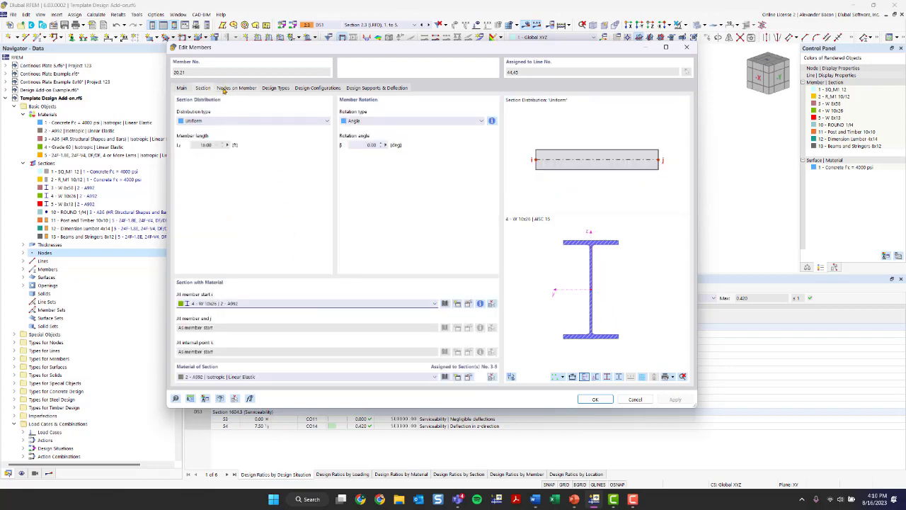
pyautogui.click(276, 88)
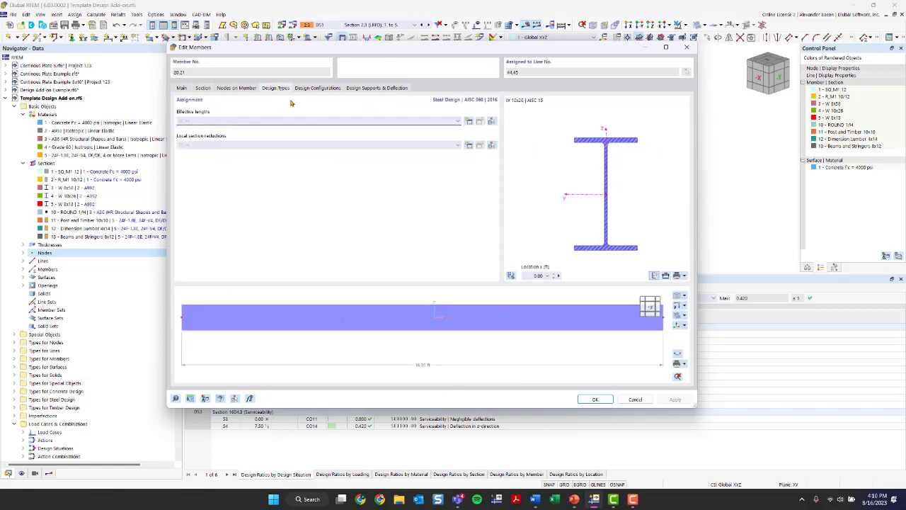
pyautogui.click(312, 122)
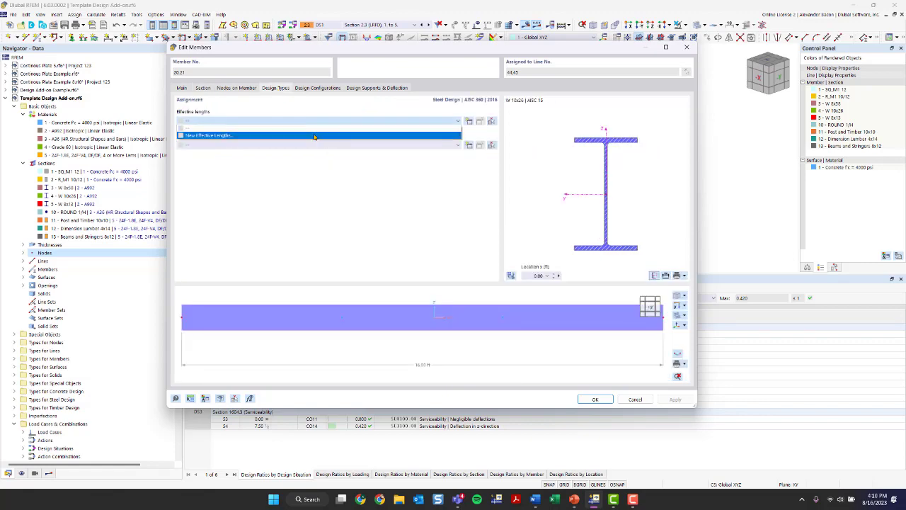
pyautogui.click(314, 135)
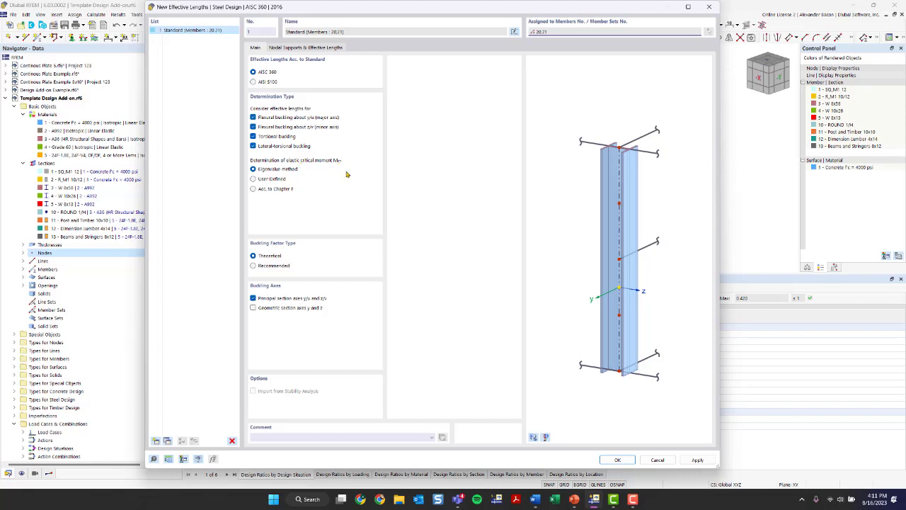
# - Set the determination of the elastic critical moment to Acc. to Chapter F, after comparing it with the eigenvalue method
pyautogui.click(265, 190)
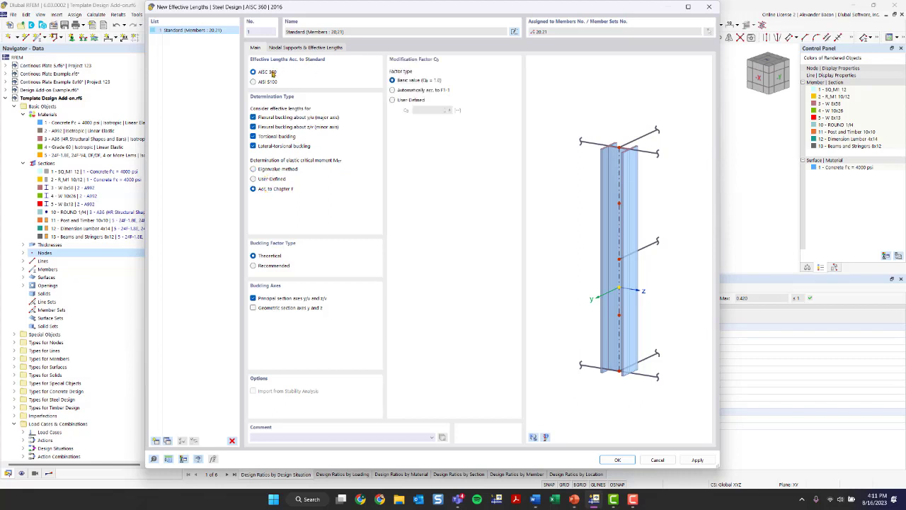
pyautogui.click(270, 170)
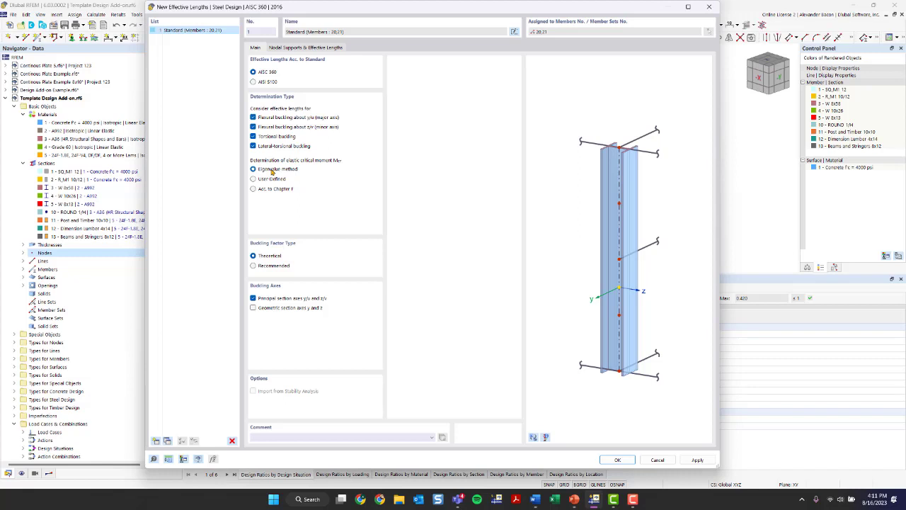
pyautogui.click(258, 192)
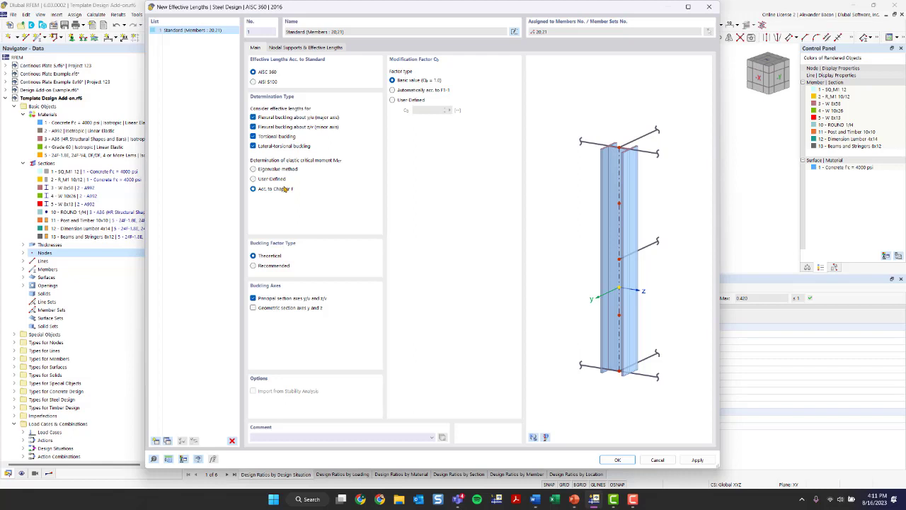
# - Open the nodal supports and effective lengths settings and examine the beams' end supports in the model preview
pyautogui.click(280, 47)
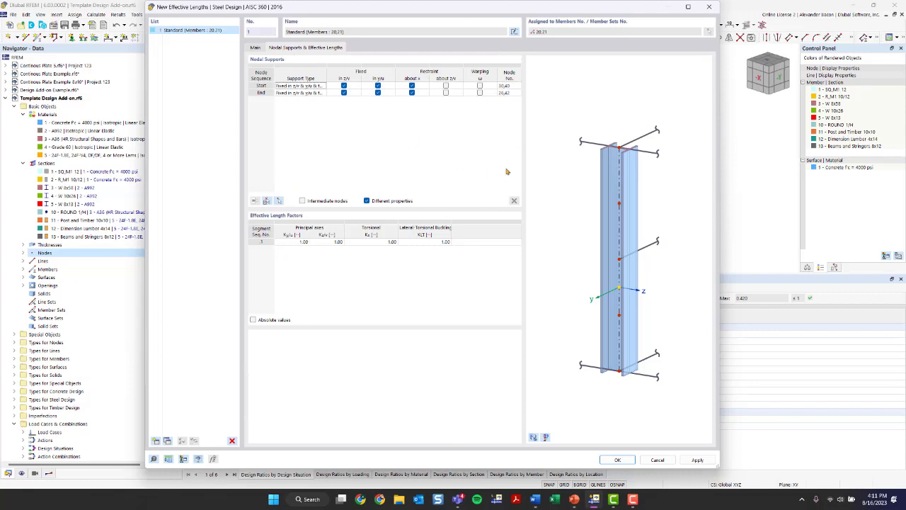
pyautogui.click(533, 437)
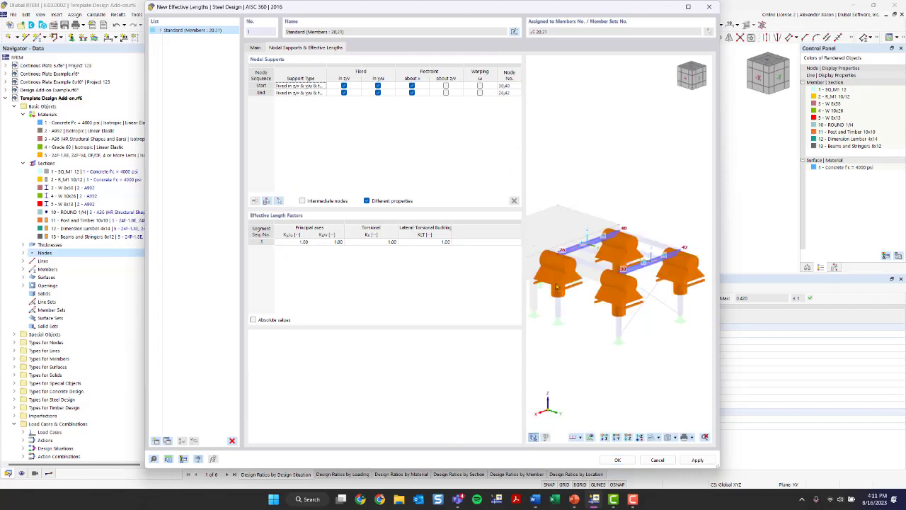
pyautogui.scroll(5, 600, 281)
pyautogui.moveTo(624, 275); pyautogui.dragTo(686, 290, button='middle')
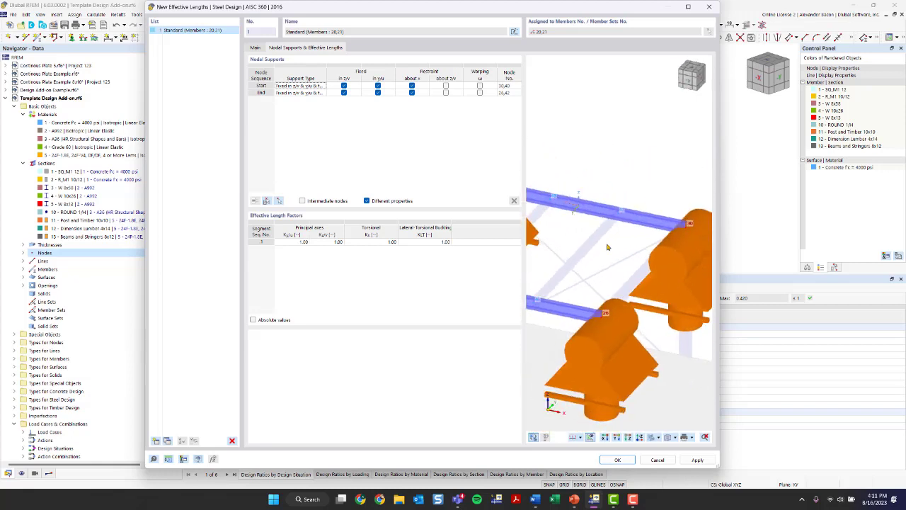
# - Enable intermediate nodes in the nodal supports of the effective lengths for beams 20 and 21
pyautogui.scroll(-3, 603, 228)
pyautogui.moveTo(592, 251); pyautogui.dragTo(636, 265, button='middle')
pyautogui.scroll(3, 574, 273)
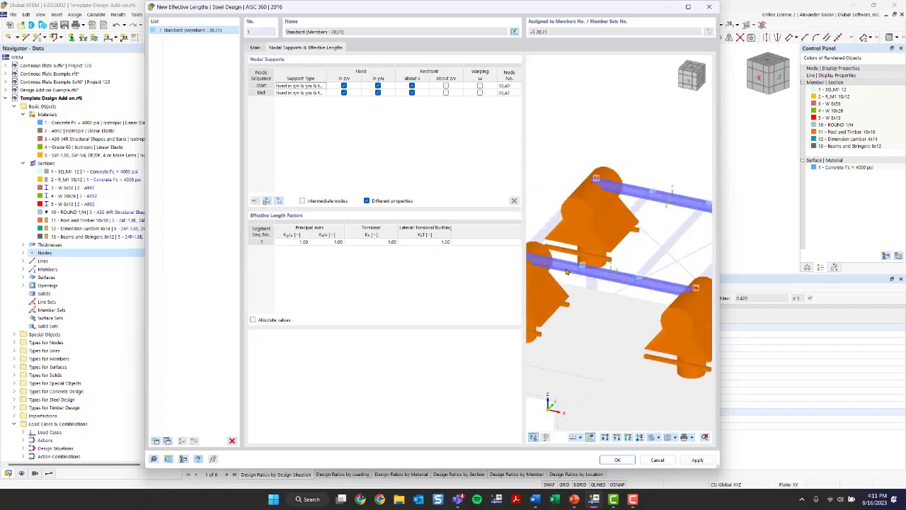
pyautogui.scroll(-2, 574, 272)
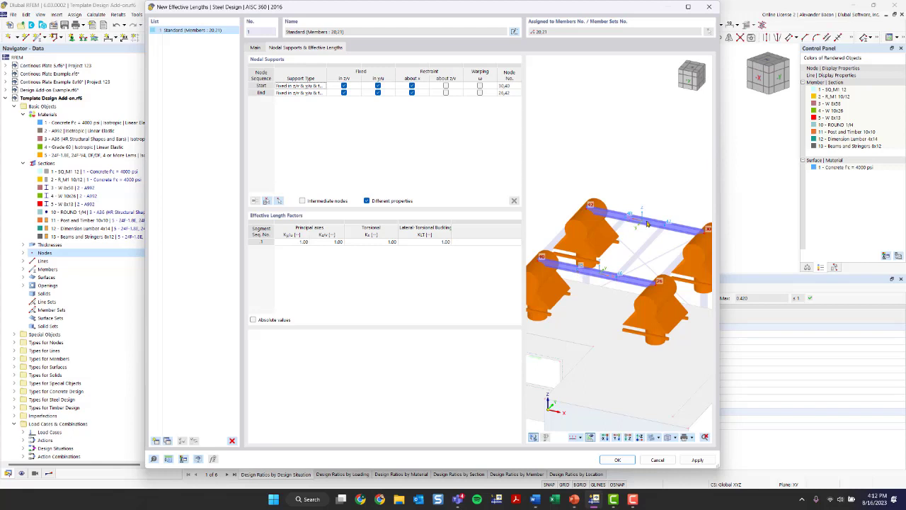
pyautogui.click(302, 201)
# - Try to assign the intermediate nodes by picking the infill beam connection nodes graphically in the model
pyautogui.click(278, 204)
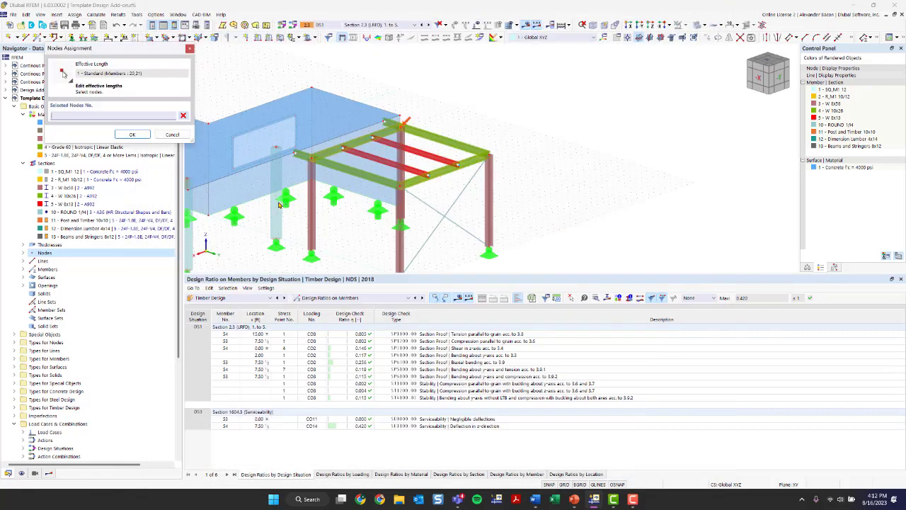
pyautogui.click(427, 174)
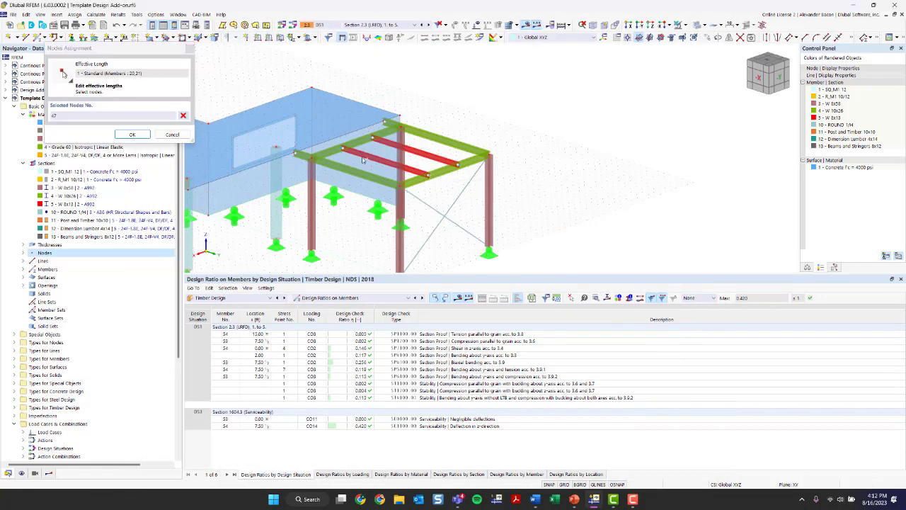
pyautogui.click(375, 142)
pyautogui.click(131, 134)
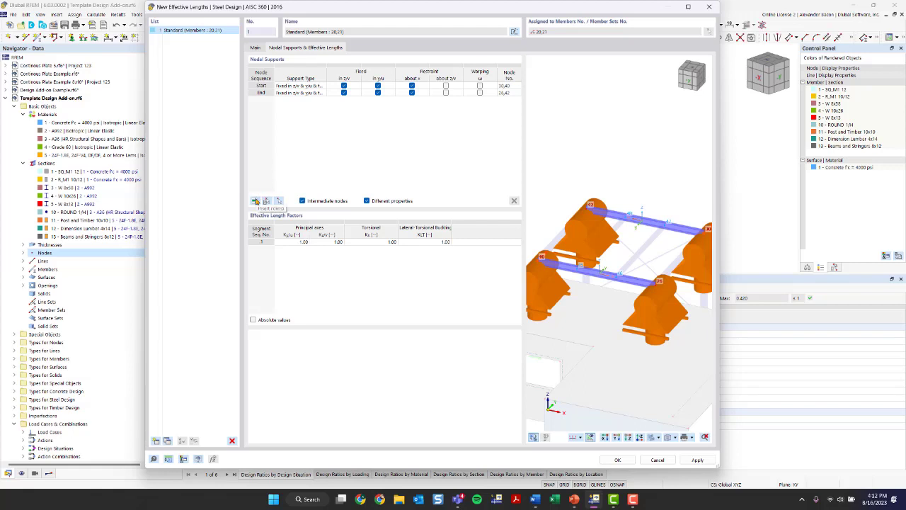
# - Insert two intermediate nodes into the beams' nodal supports and compare the node numbers with the model preview
pyautogui.click(255, 201)
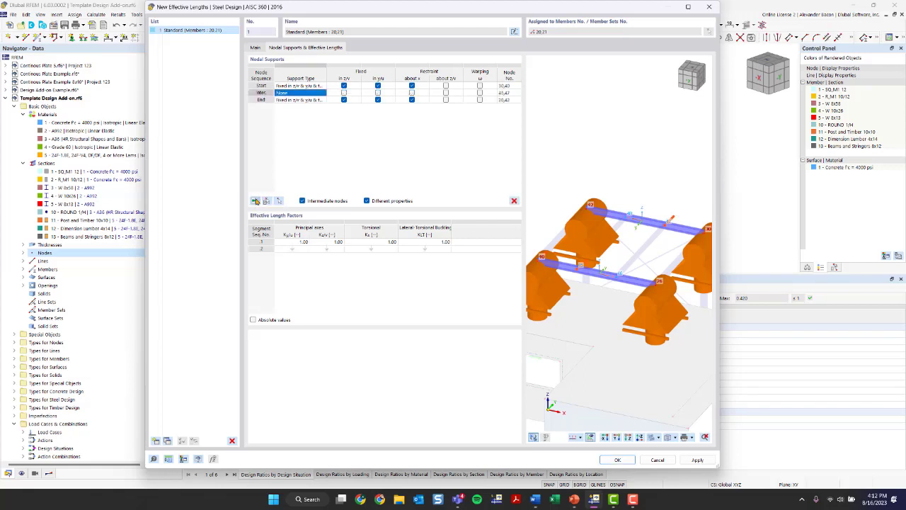
pyautogui.click(256, 201)
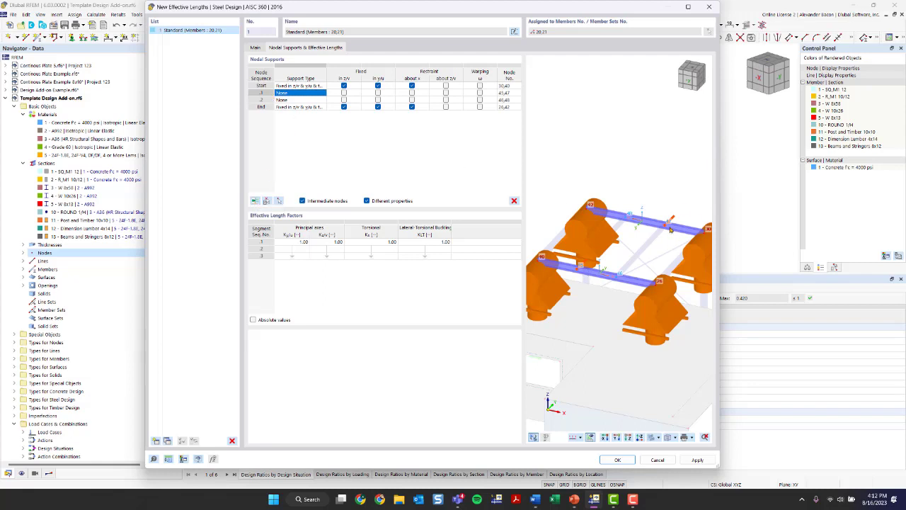
pyautogui.click(509, 93)
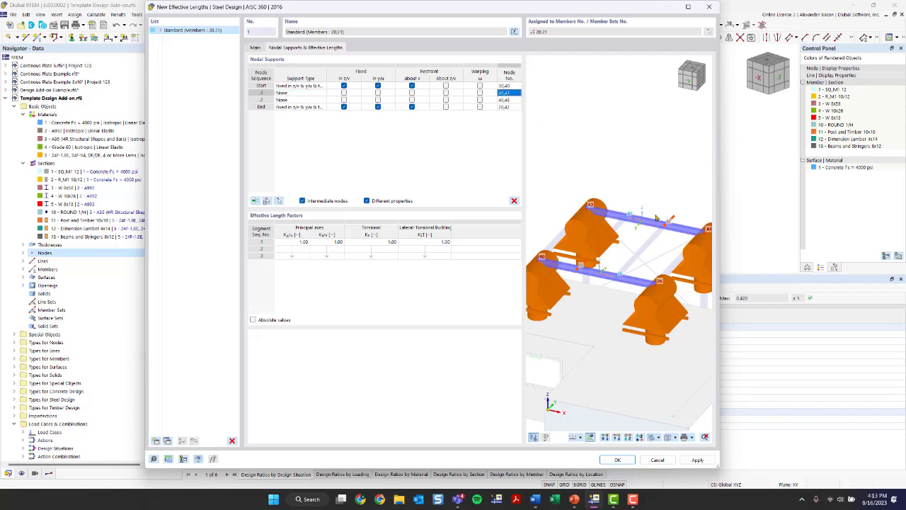
pyautogui.scroll(3, 627, 218)
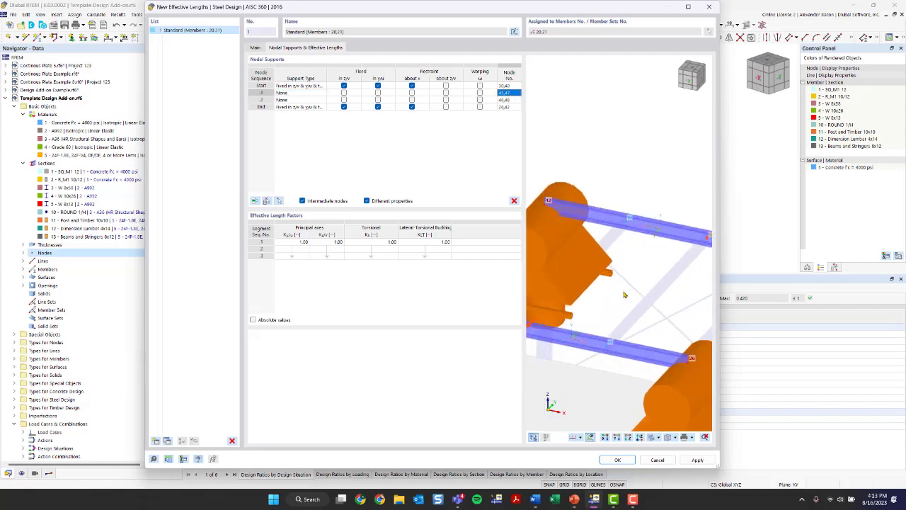
pyautogui.scroll(-2, 623, 295)
pyautogui.scroll(-2, 664, 257)
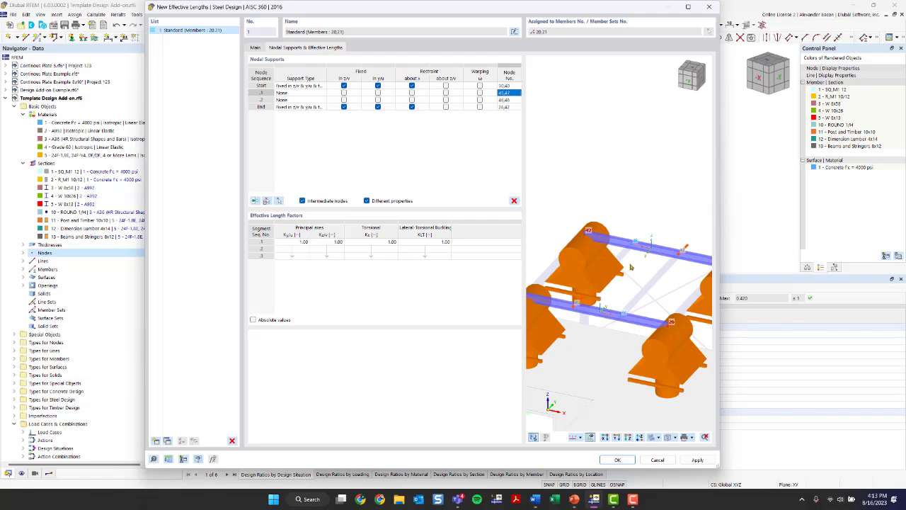
# - Fix both intermediate nodes in the y/u direction
pyautogui.click(378, 93)
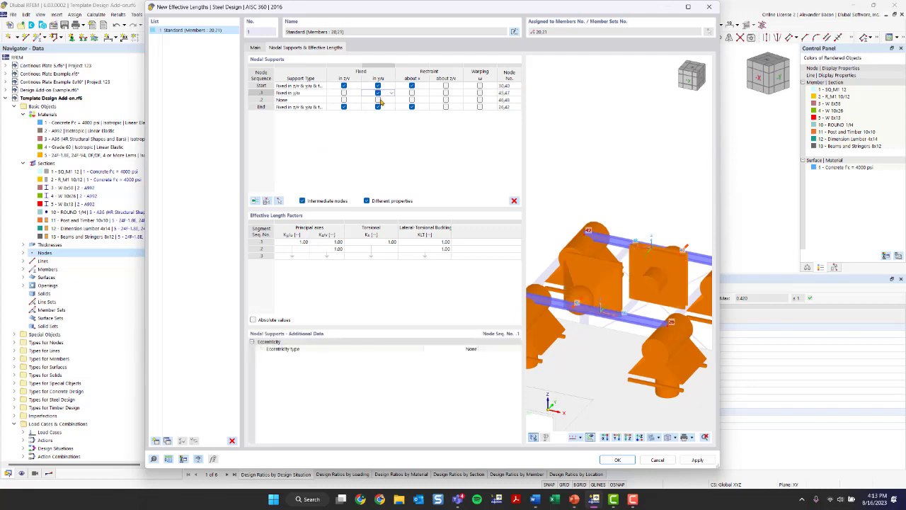
pyautogui.click(378, 100)
pyautogui.scroll(-1, 649, 289)
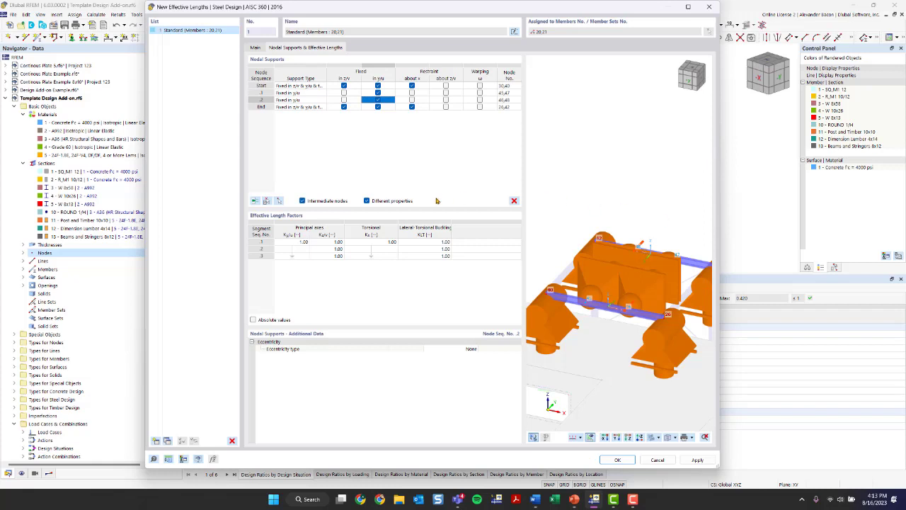
# - Restrain both intermediate nodes about x and accept the new effective lengths for beams 20 and 21
pyautogui.click(412, 97)
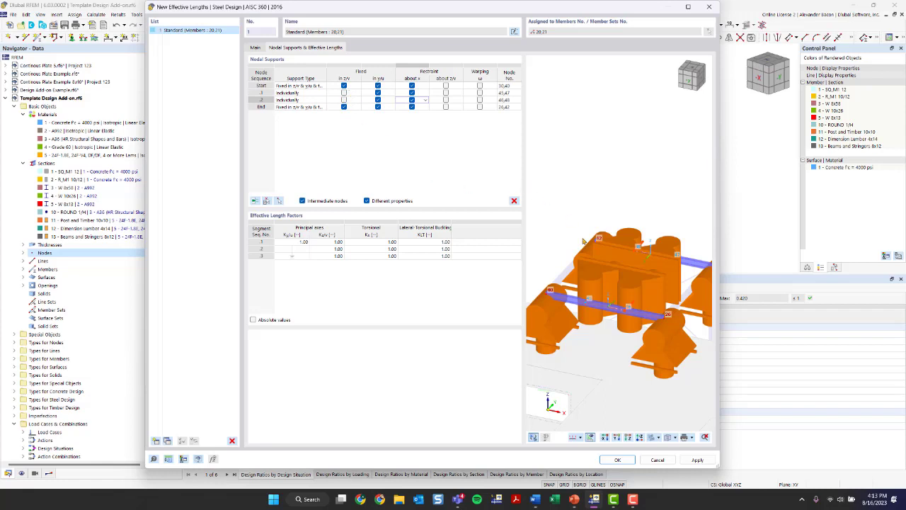
pyautogui.scroll(-1, 628, 278)
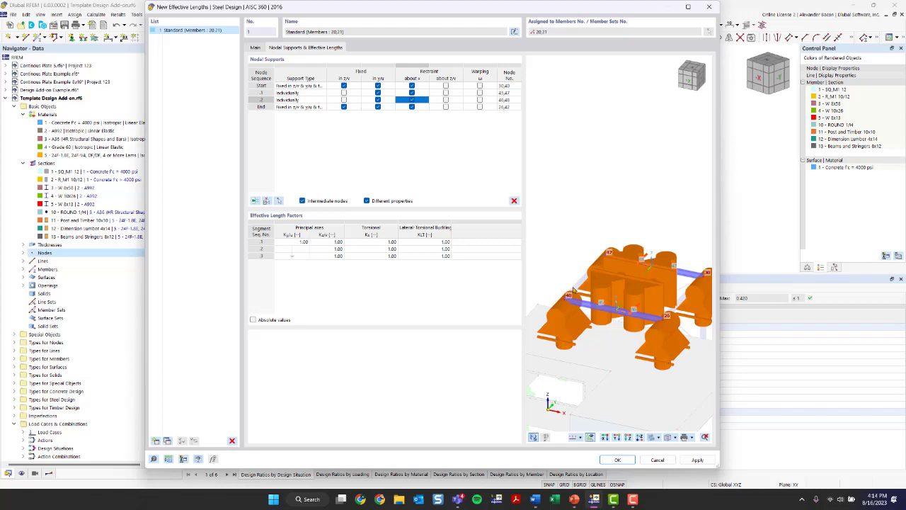
pyautogui.scroll(2, 574, 324)
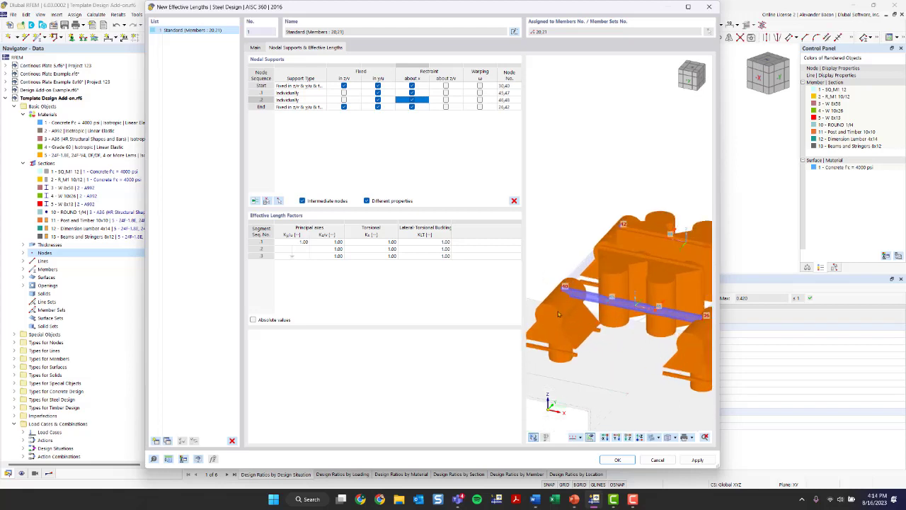
pyautogui.scroll(-3, 619, 279)
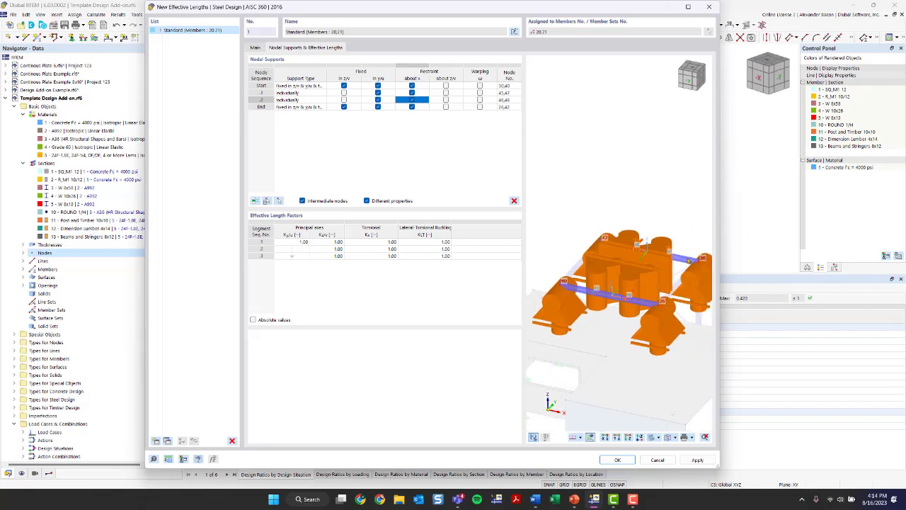
pyautogui.click(617, 459)
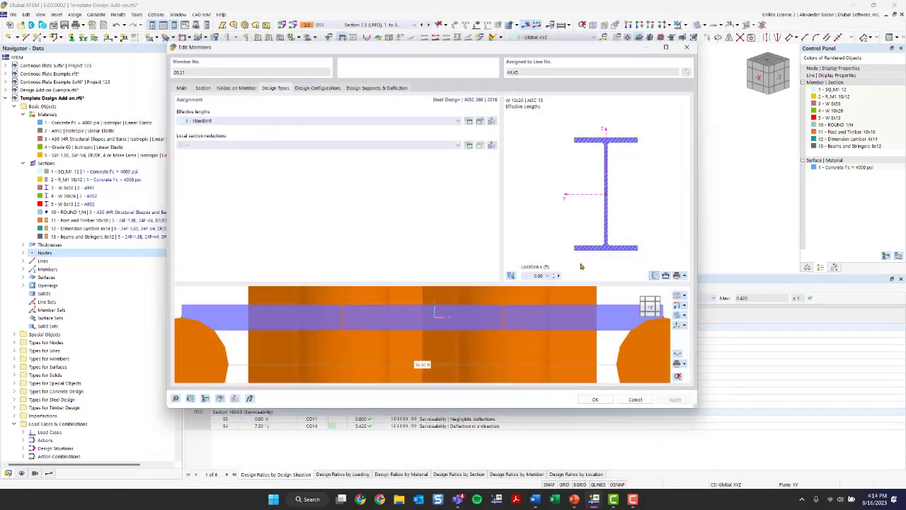
pyautogui.scroll(-3, 519, 312)
pyautogui.keyDown('ctrl'); pyautogui.moveTo(519, 312); pyautogui.dragTo(515, 359, button='middle'); pyautogui.keyUp('ctrl')
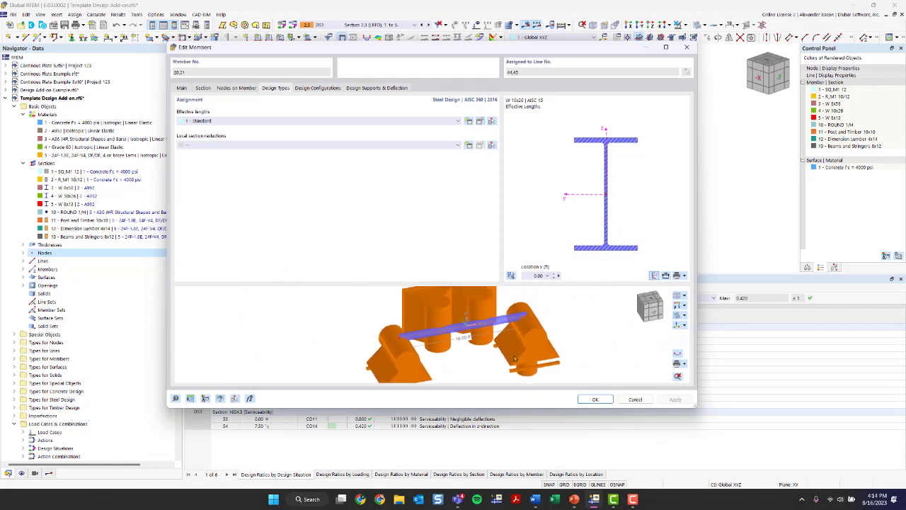
# - Examine the main and stability parameters of the default strength configuration assigned to the beams
pyautogui.click(306, 90)
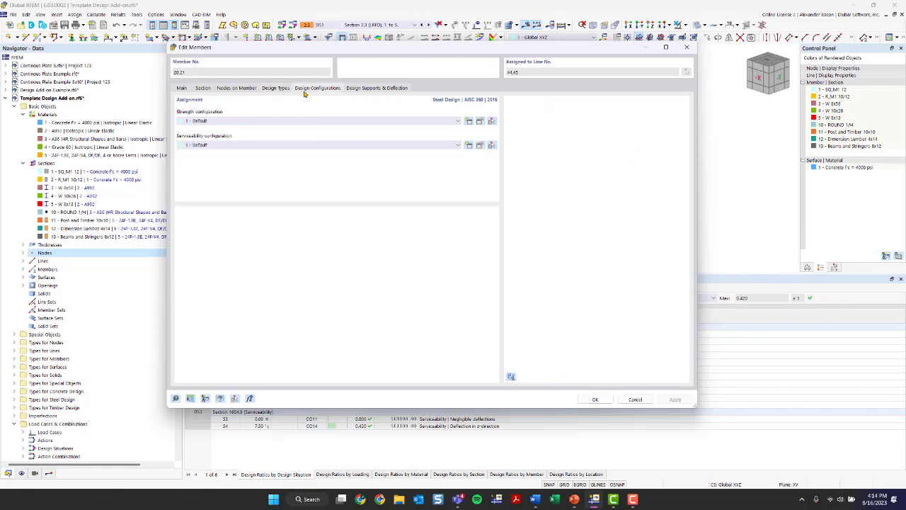
pyautogui.click(479, 122)
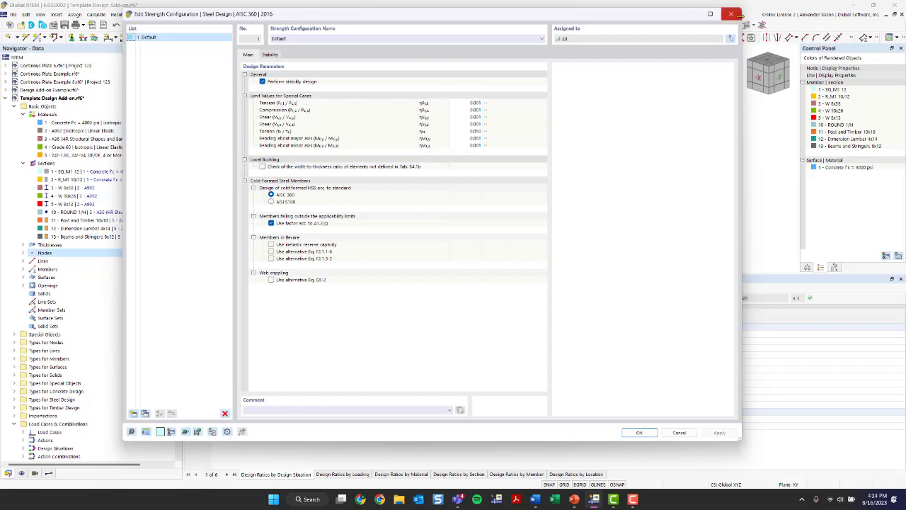
pyautogui.click(270, 55)
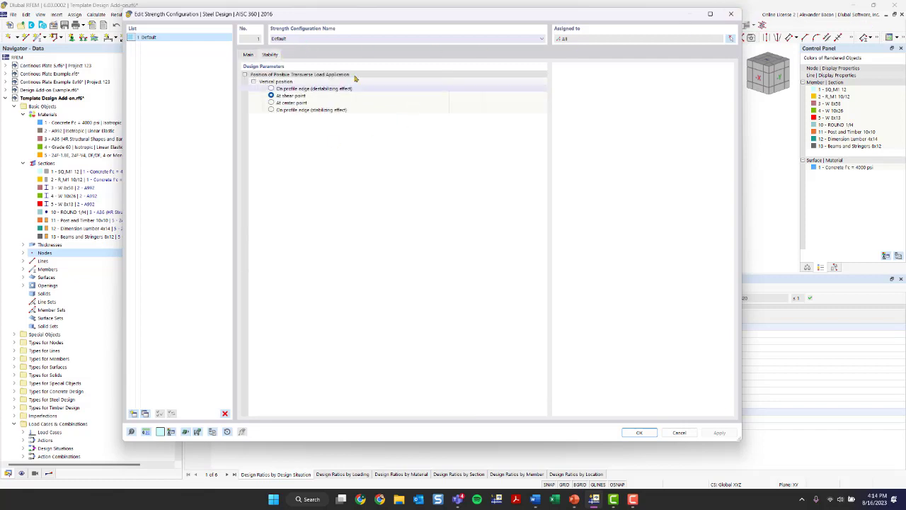
pyautogui.click(731, 14)
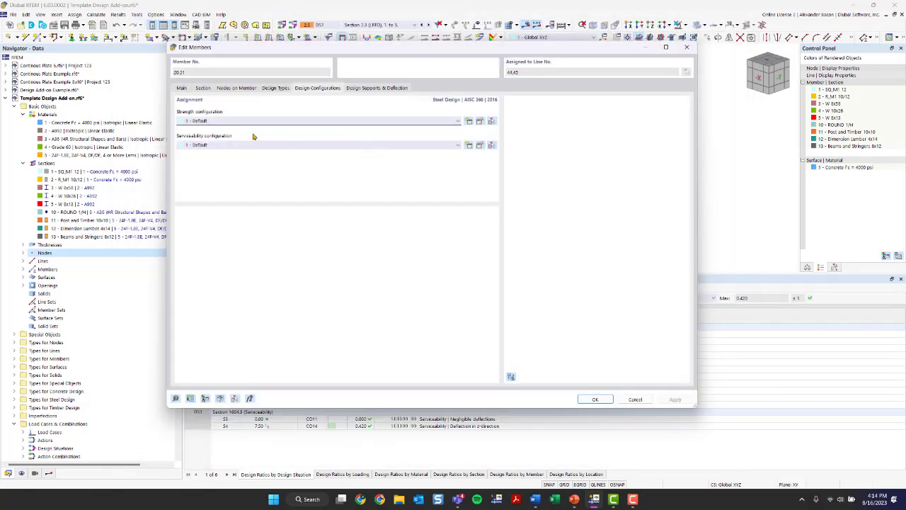
# - Check the beams' serviceability limits and their design support and deflection settings, and accept the member edits
pyautogui.click(482, 145)
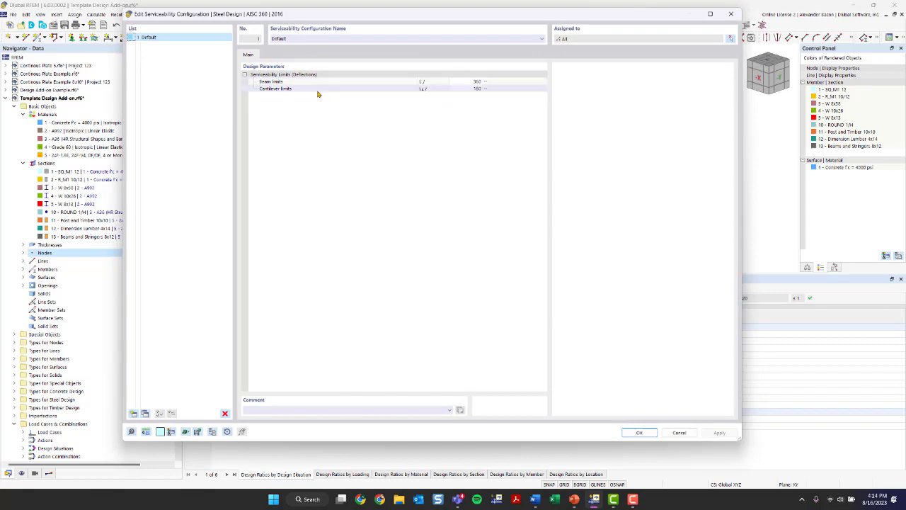
pyautogui.click(731, 13)
pyautogui.click(377, 88)
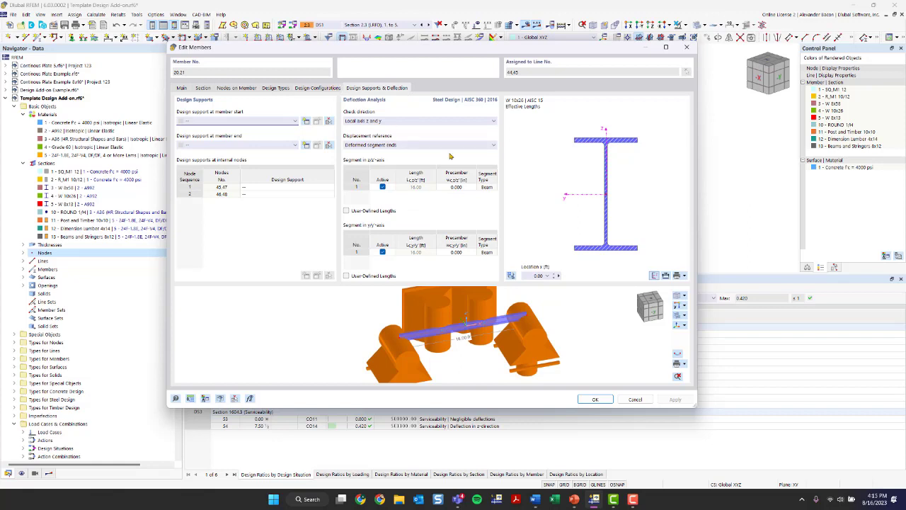
pyautogui.click(595, 399)
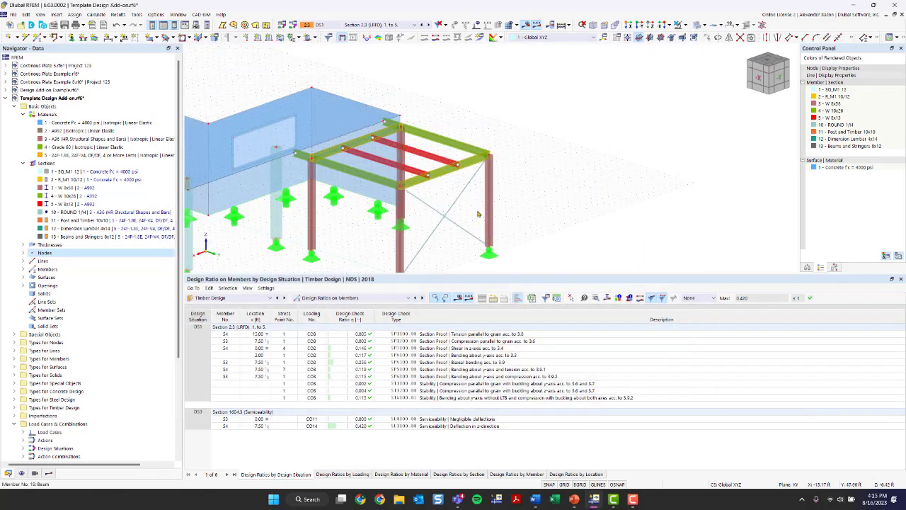
# - Show the Steel Design input data and exclude design situation DS2, Section 2.4 (ASD), from the design
pyautogui.click(244, 298)
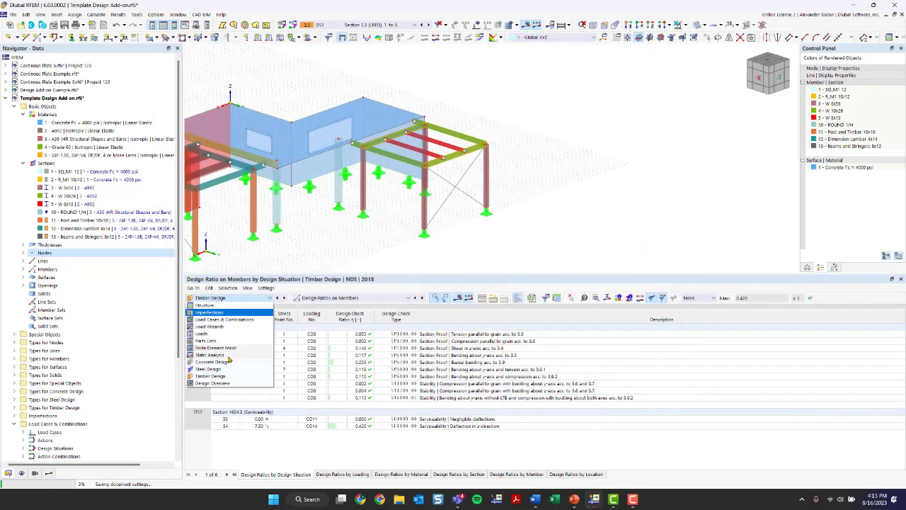
pyautogui.click(216, 373)
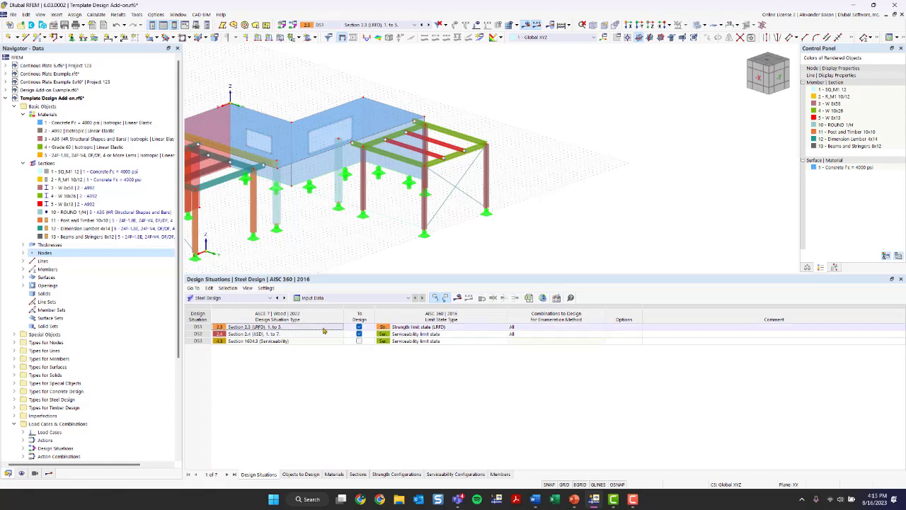
pyautogui.click(359, 334)
# - Limit the steel design objects to members 20 and 21 instead of designing all members
pyautogui.click(300, 474)
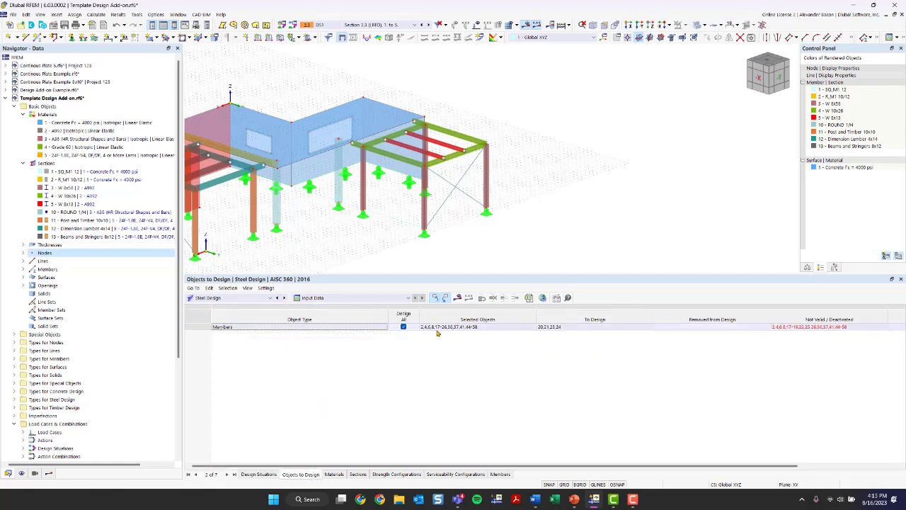
pyautogui.click(404, 328)
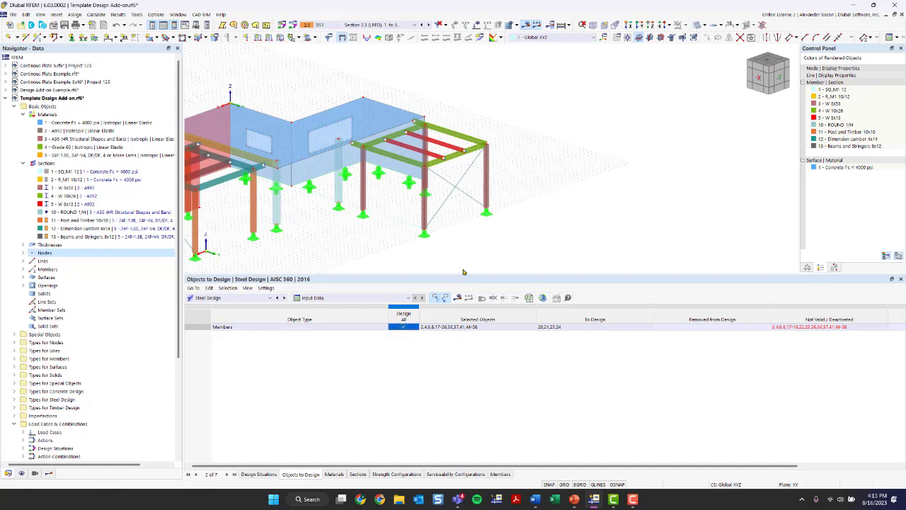
pyautogui.click(481, 327)
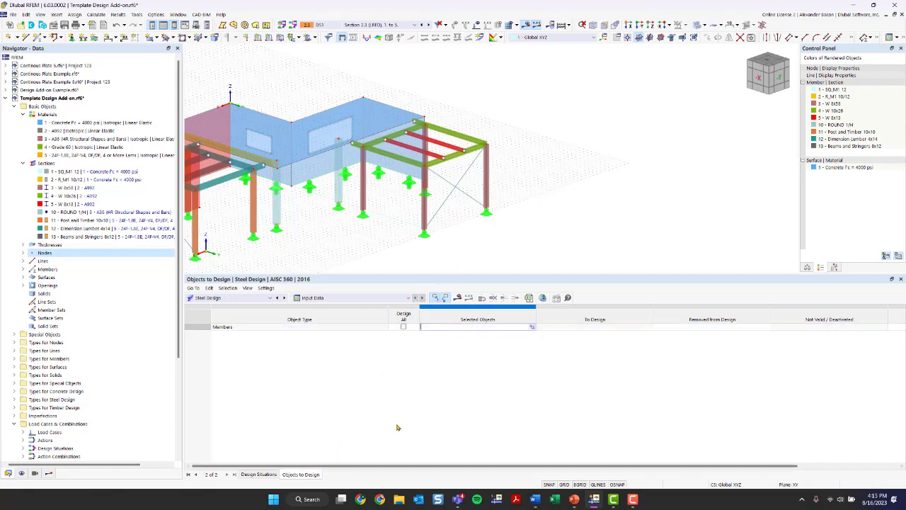
pyautogui.click(532, 327)
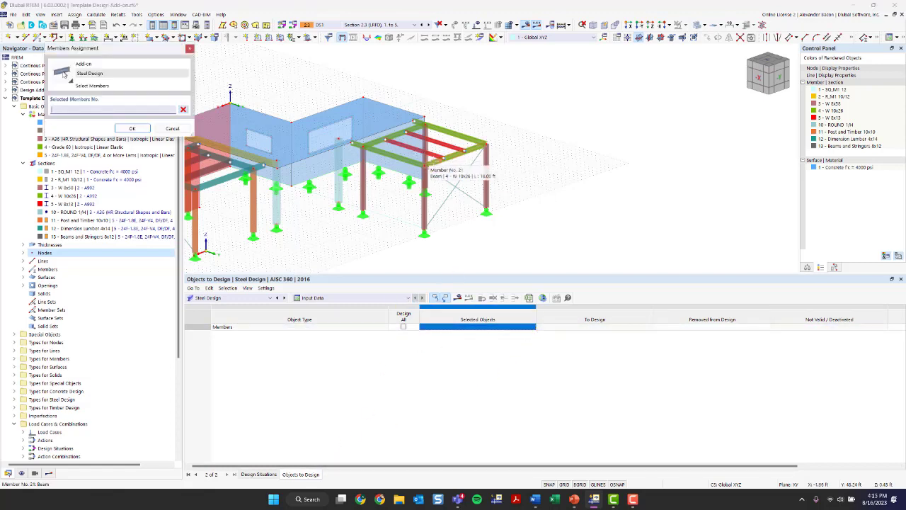
pyautogui.click(418, 151)
pyautogui.click(415, 135)
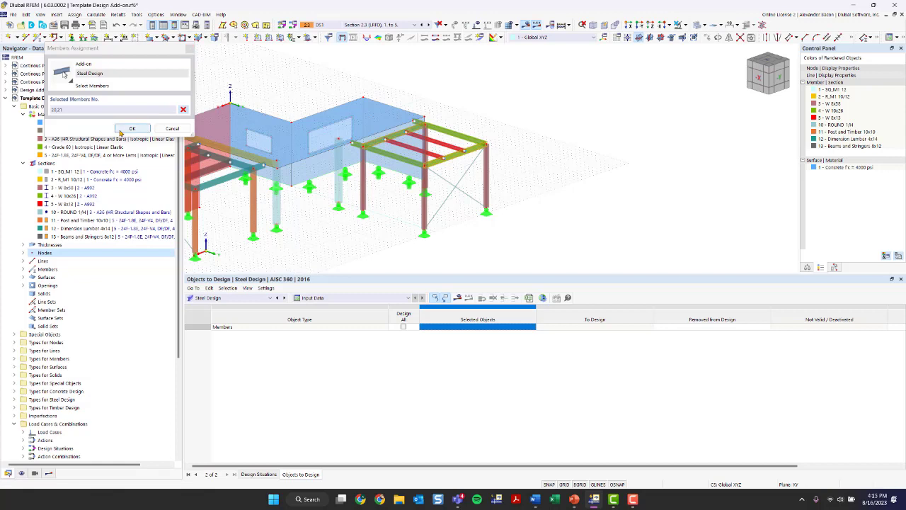
pyautogui.click(132, 128)
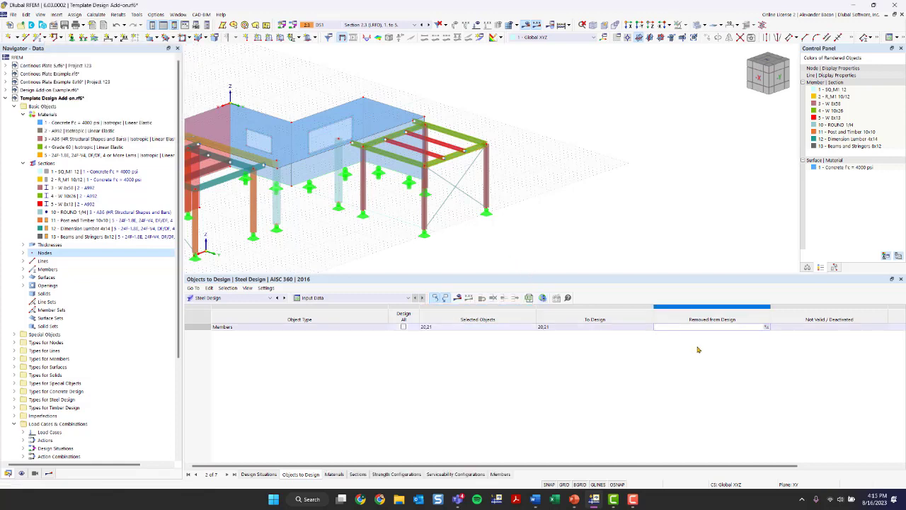
# - Check the Steel Design materials, calculate the steel design, and view the members' design check ratios
pyautogui.click(338, 473)
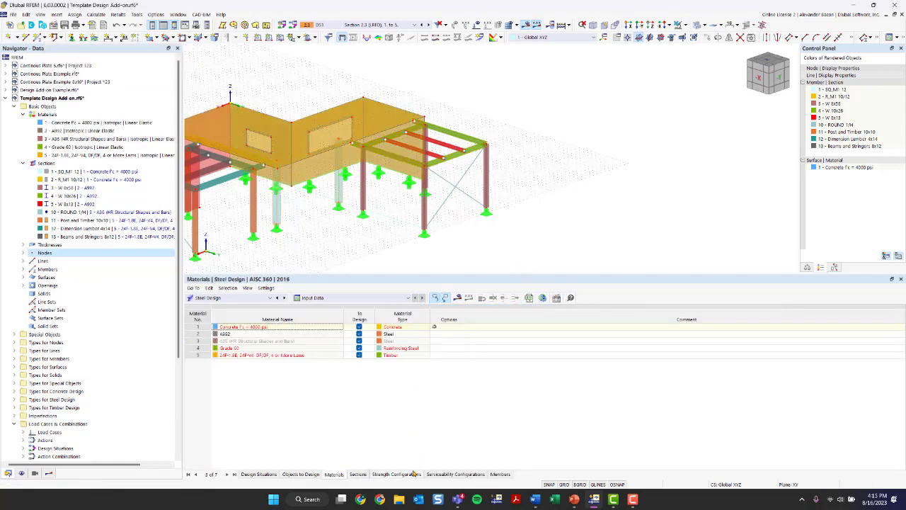
pyautogui.click(457, 297)
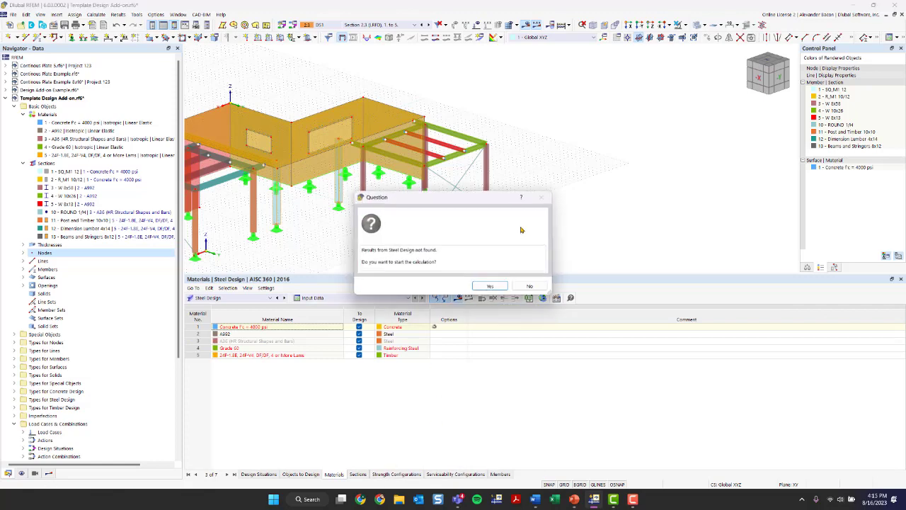
pyautogui.click(492, 286)
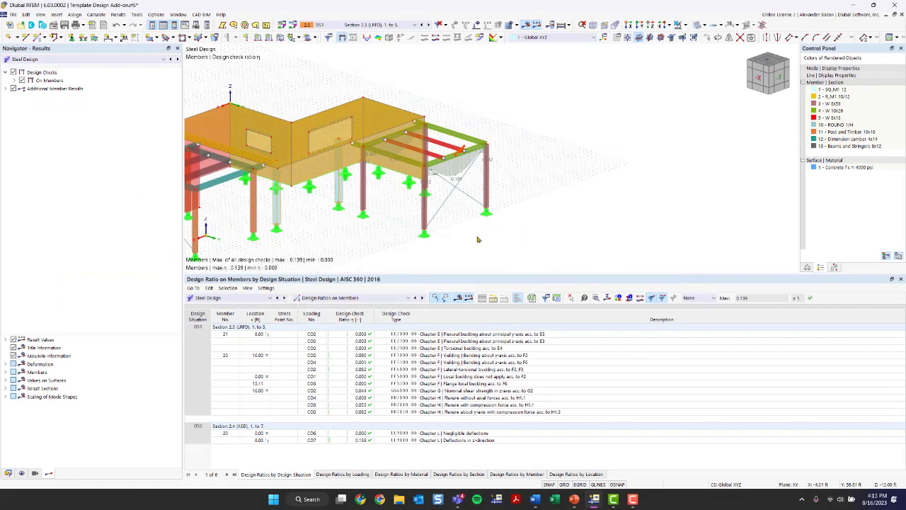
pyautogui.keyDown('ctrl'); pyautogui.moveTo(479, 239); pyautogui.dragTo(465, 253, button='middle'); pyautogui.keyUp('ctrl')
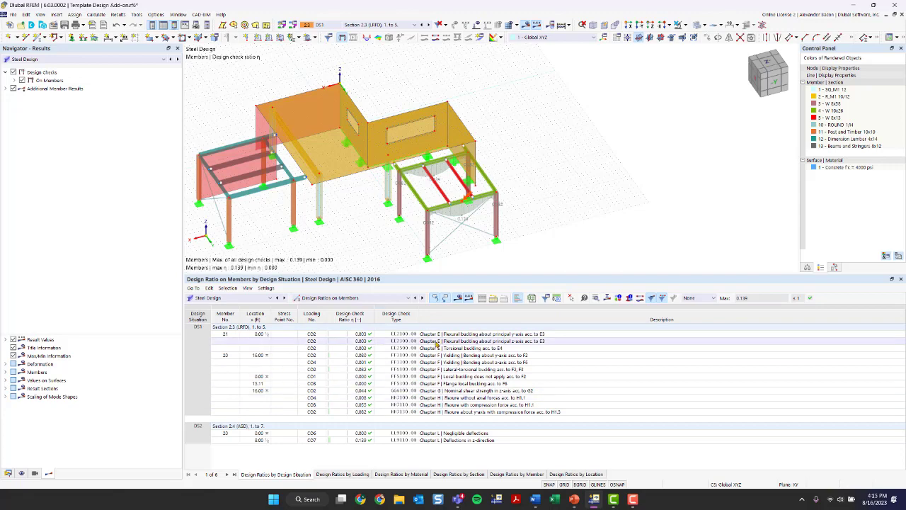
pyautogui.scroll(5, 511, 220)
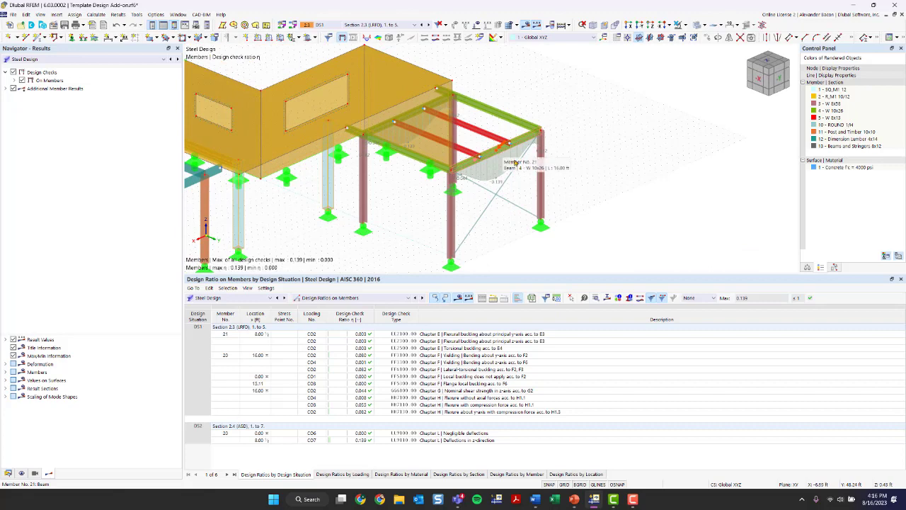
pyautogui.moveTo(339, 223); pyautogui.dragTo(486, 186, button='middle')
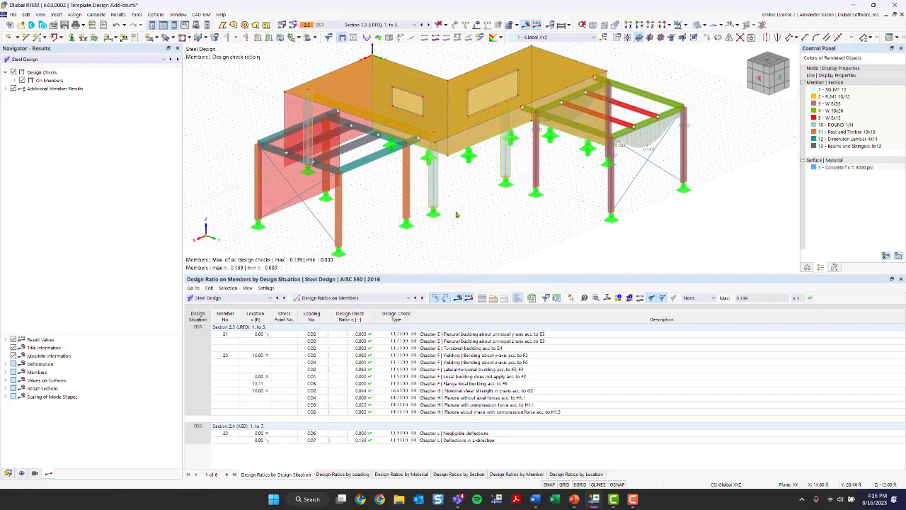
# - Open concrete members 2, 41 and 44 for editing, keep member type Beam, and activate their design properties
pyautogui.click(487, 208)
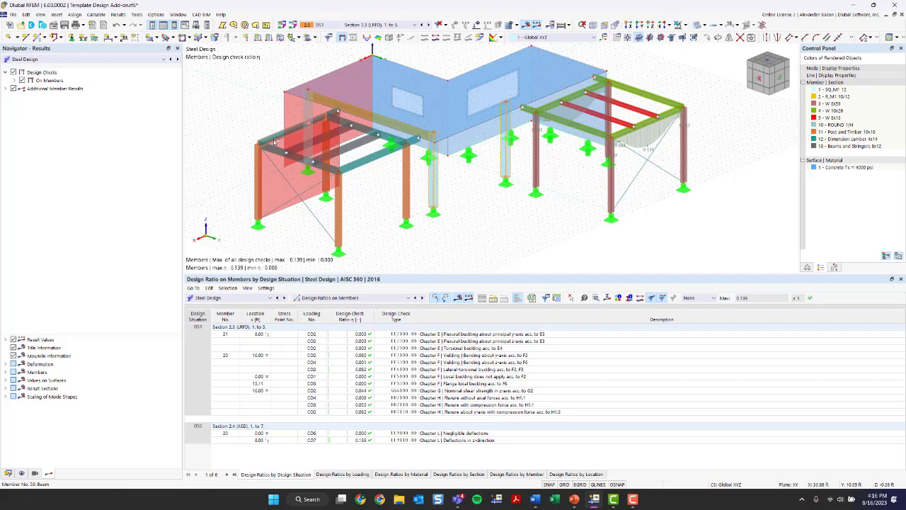
pyautogui.doubleClick(309, 115)
pyautogui.click(309, 114)
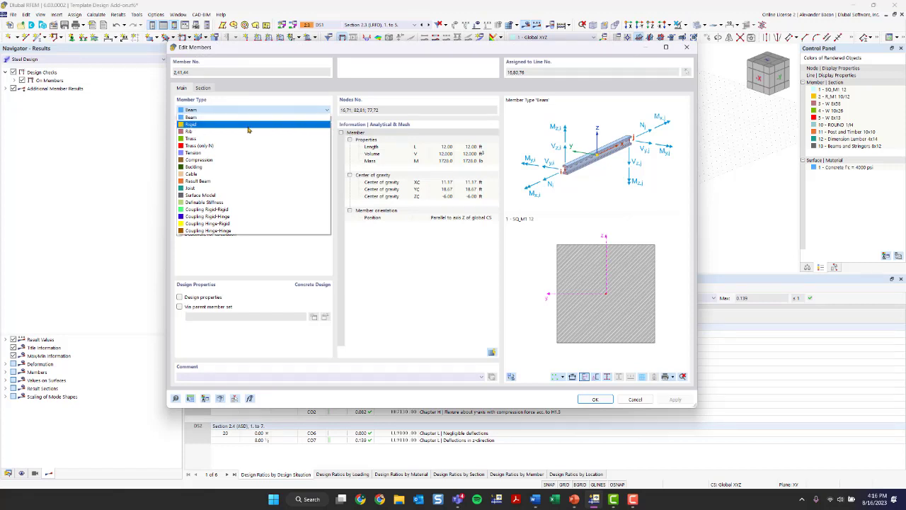
pyautogui.click(234, 113)
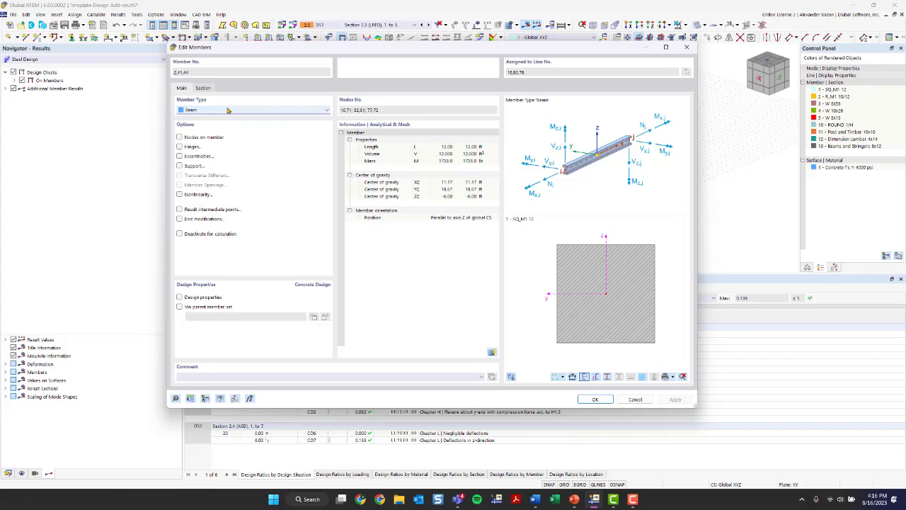
pyautogui.click(191, 298)
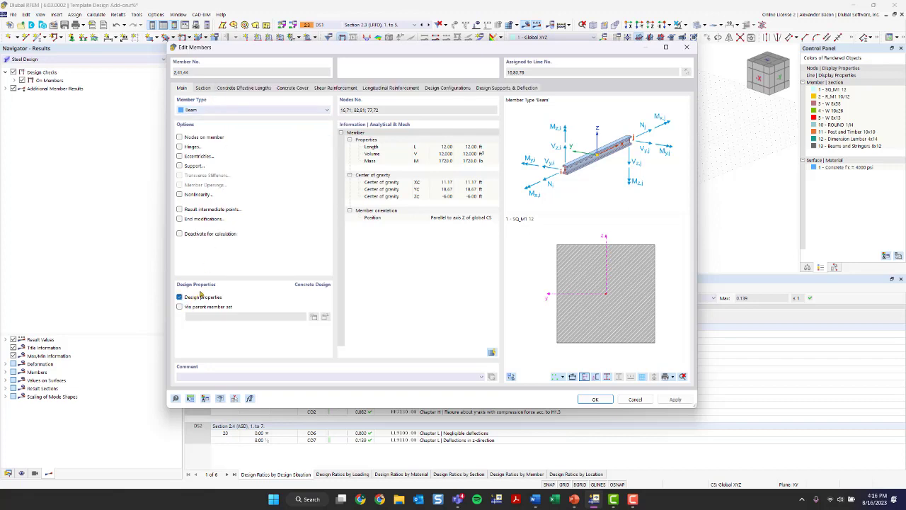
# - Check the concrete effective length assignment and set the user-defined concrete cover to 0.5 in
pyautogui.click(241, 88)
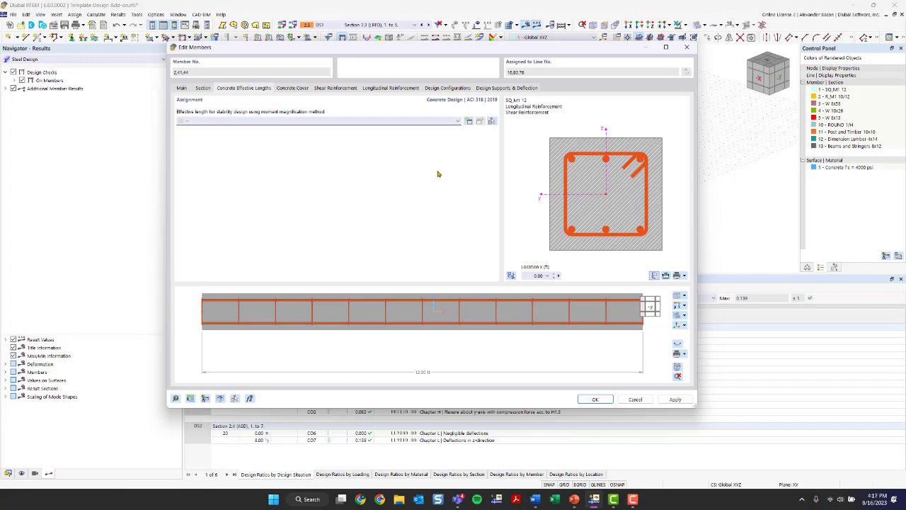
pyautogui.click(284, 88)
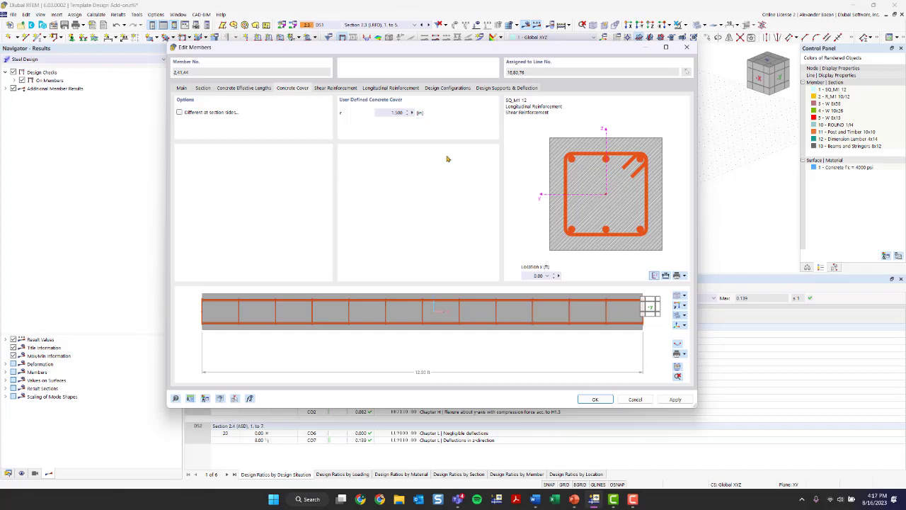
pyautogui.doubleClick(386, 113)
pyautogui.write('0.5')
# - Use two-legged closed stirrups with 135° hooks for the shear reinforcement and keep Grade 60 as their material
pyautogui.click(330, 89)
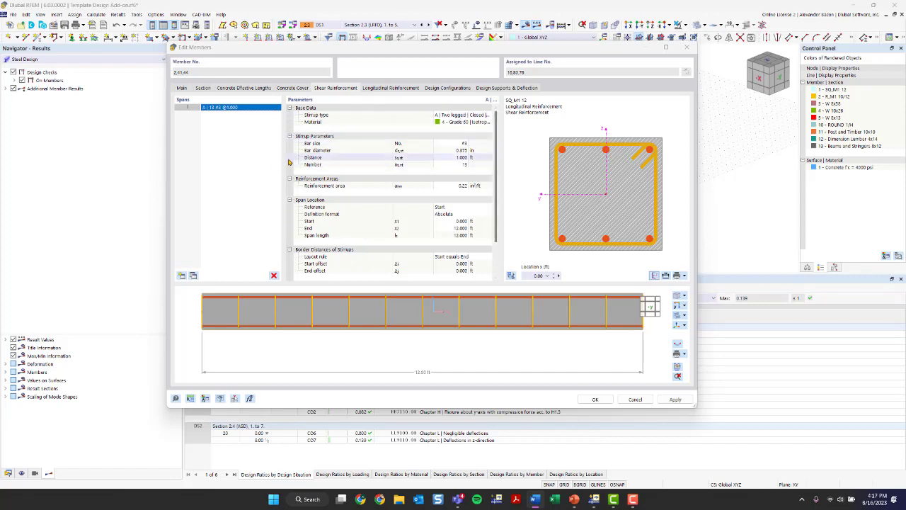
pyautogui.click(465, 118)
pyautogui.click(466, 116)
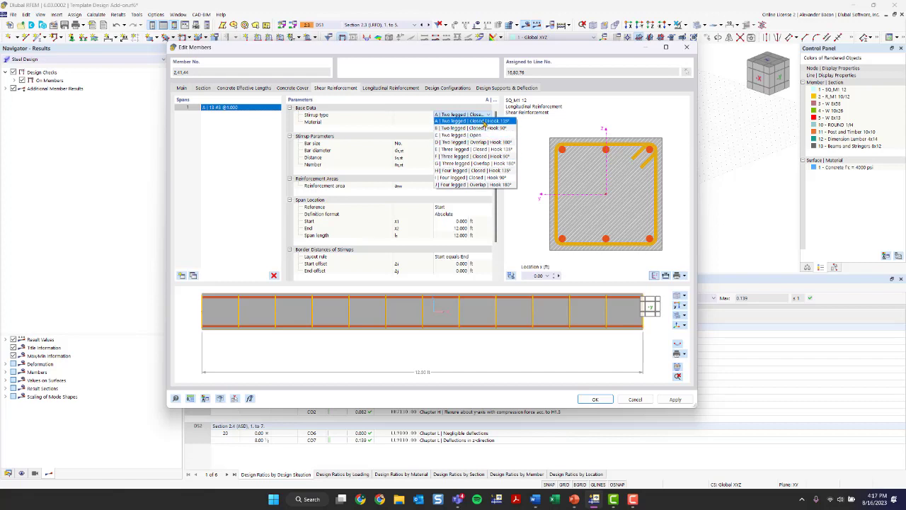
pyautogui.click(486, 122)
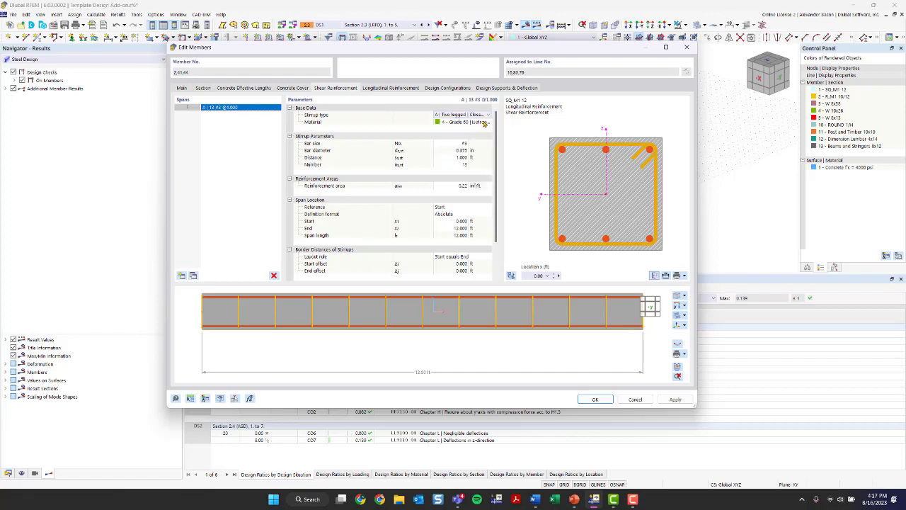
pyautogui.click(477, 123)
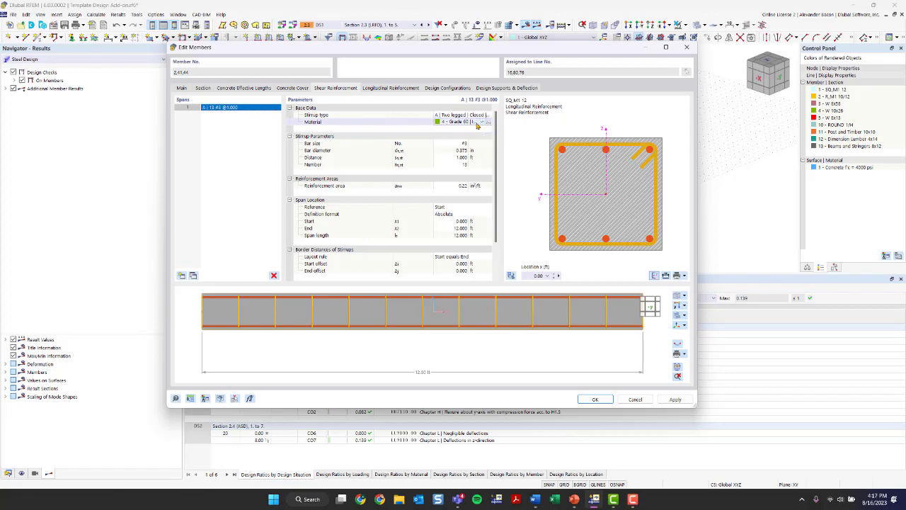
pyautogui.click(476, 123)
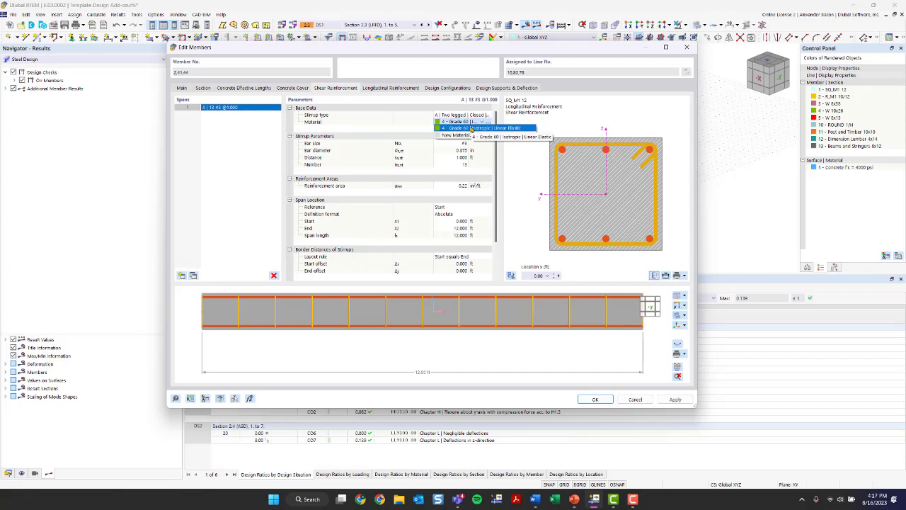
pyautogui.click(541, 328)
pyautogui.keyDown('ctrl'); pyautogui.moveTo(540, 327); pyautogui.dragTo(481, 322, button='middle'); pyautogui.keyUp('ctrl')
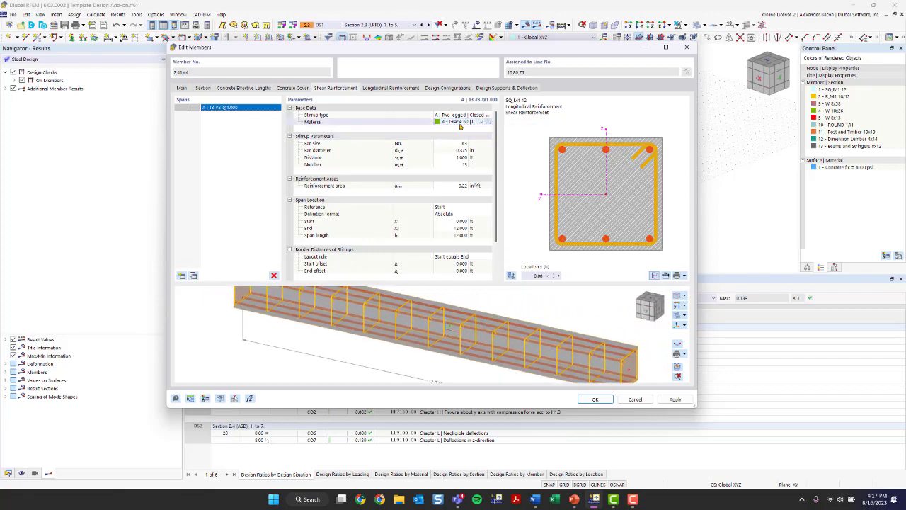
# - Start a new stirrup material from the material library and filter it to reinforcing steel for all regions
pyautogui.click(470, 130)
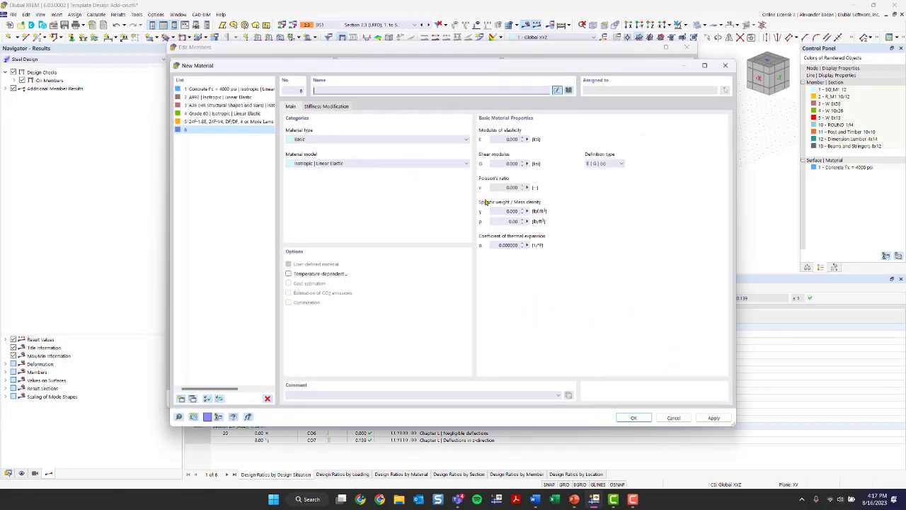
pyautogui.click(568, 90)
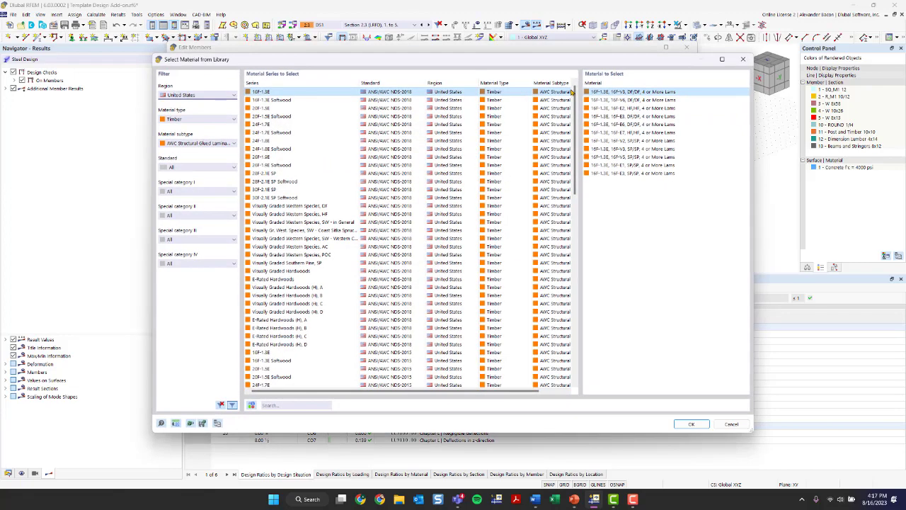
pyautogui.click(199, 95)
pyautogui.click(199, 95)
pyautogui.click(192, 119)
pyautogui.click(192, 119)
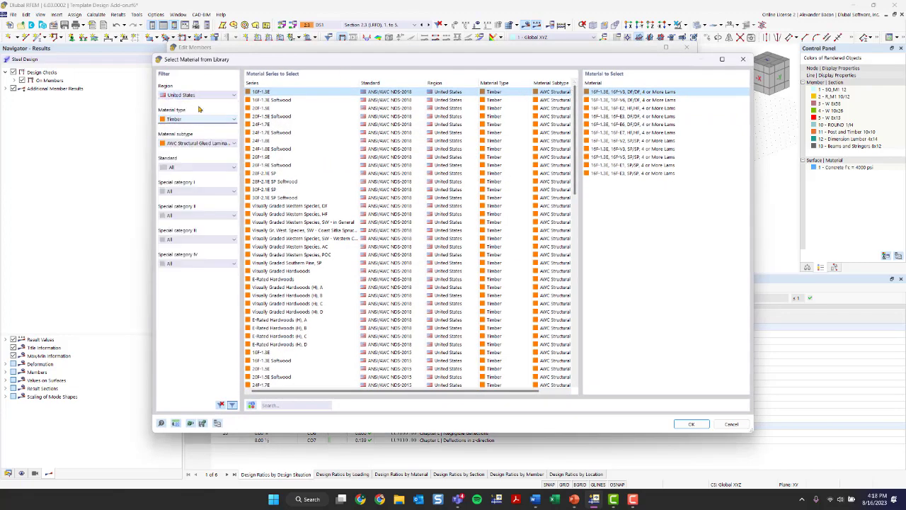
pyautogui.click(194, 95)
pyautogui.click(190, 102)
pyautogui.click(193, 120)
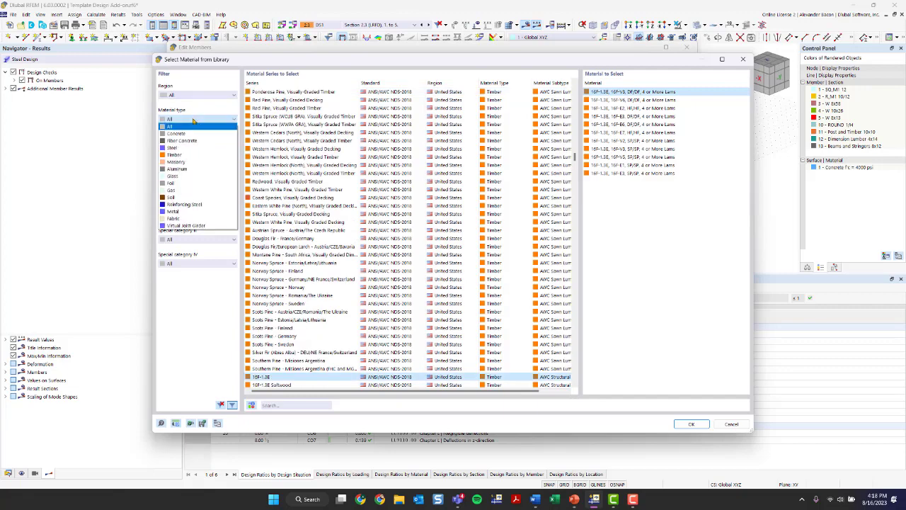
pyautogui.click(199, 203)
# - Narrow the library to United States reinforcing steel, examine the available grades, and close it without adding a material
pyautogui.click(199, 145)
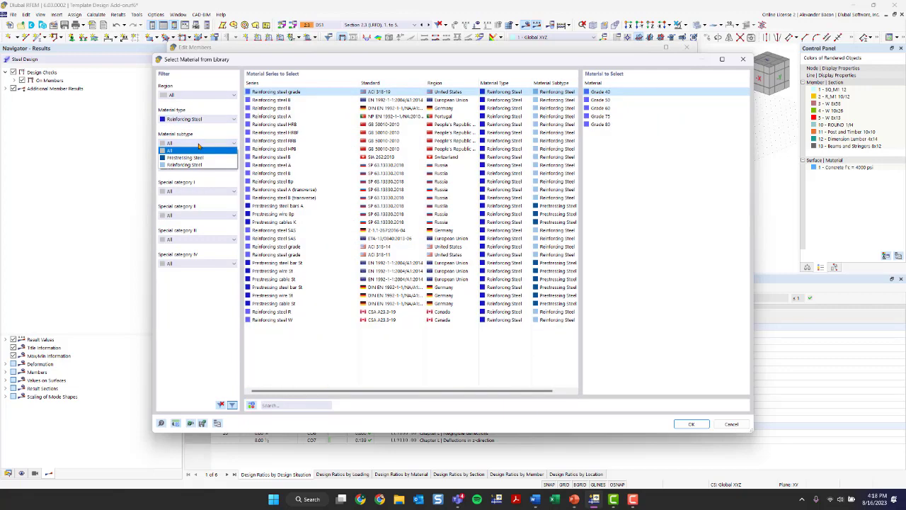
pyautogui.click(198, 144)
pyautogui.click(193, 96)
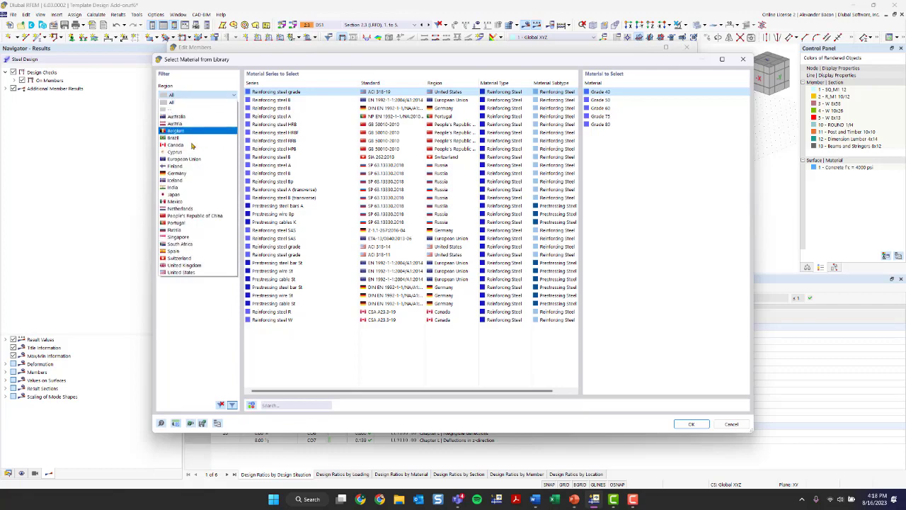
pyautogui.click(186, 272)
pyautogui.click(205, 119)
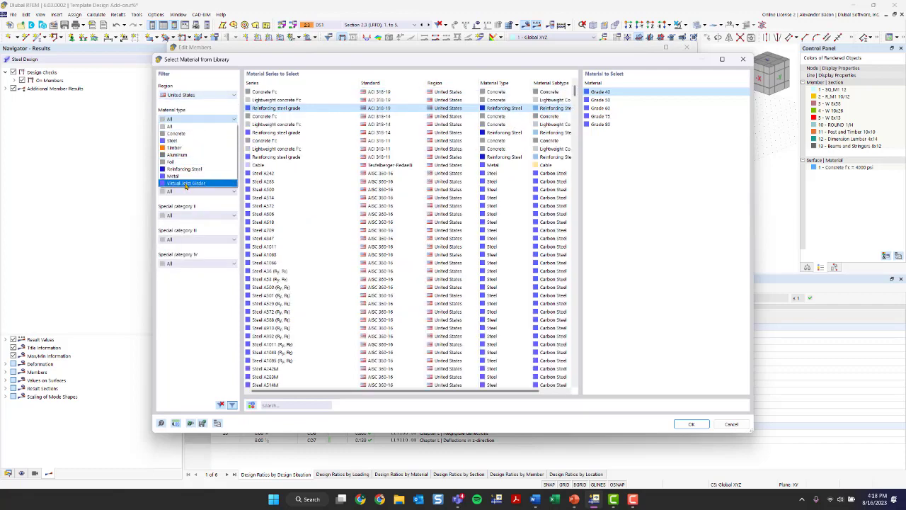
pyautogui.click(182, 169)
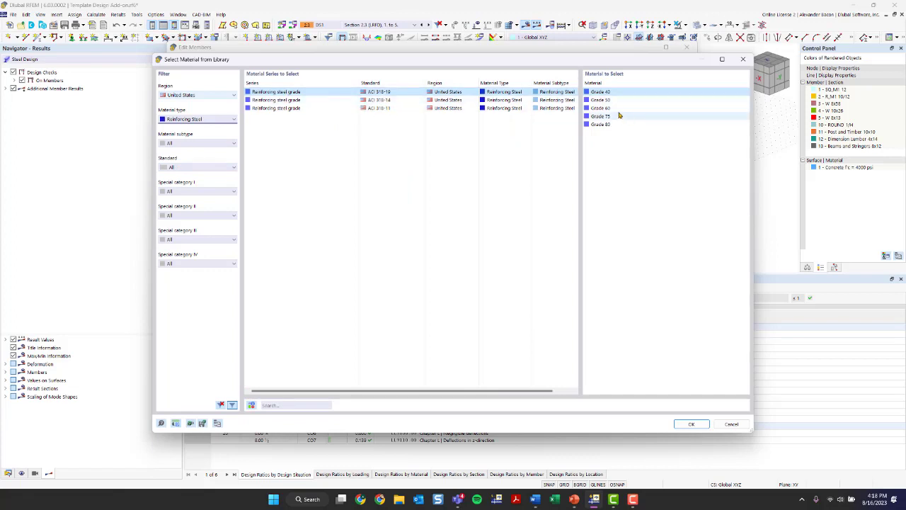
pyautogui.click(617, 109)
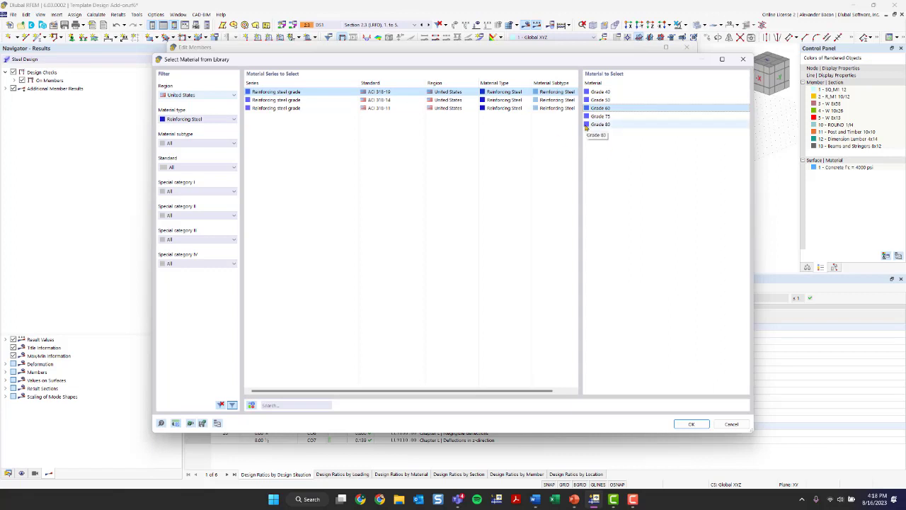
pyautogui.click(743, 58)
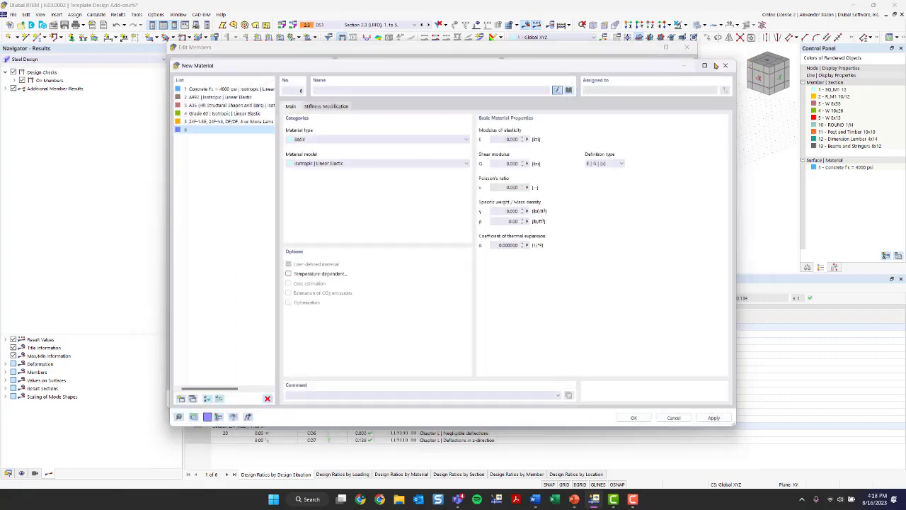
pyautogui.click(725, 65)
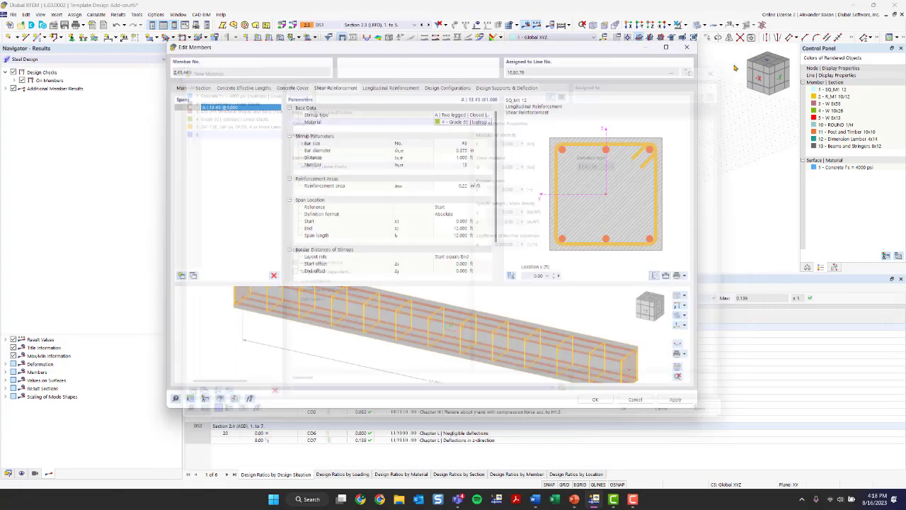
# - Set the stirrup bar size to #4
pyautogui.click(453, 146)
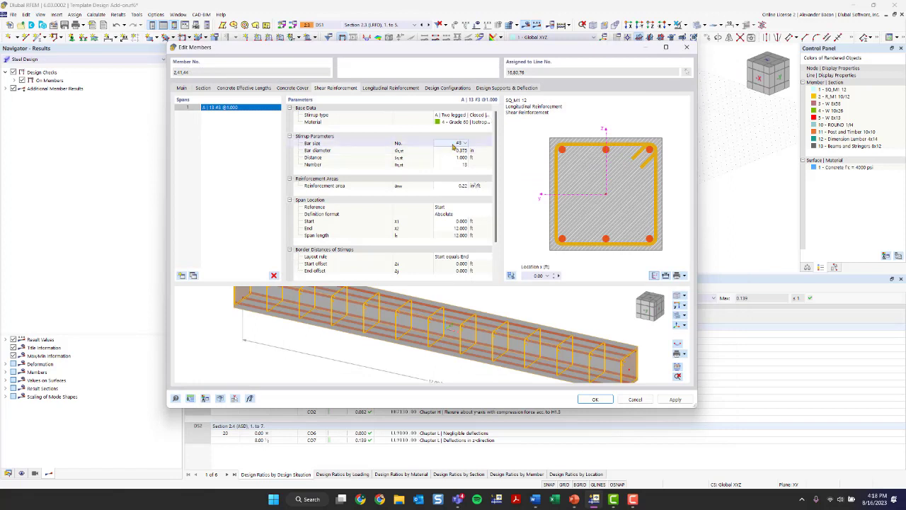
pyautogui.click(457, 144)
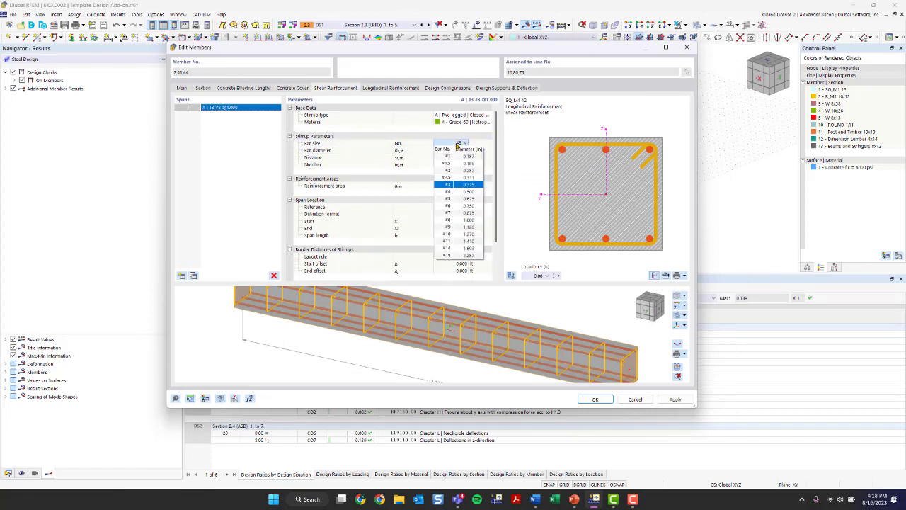
pyautogui.click(458, 158)
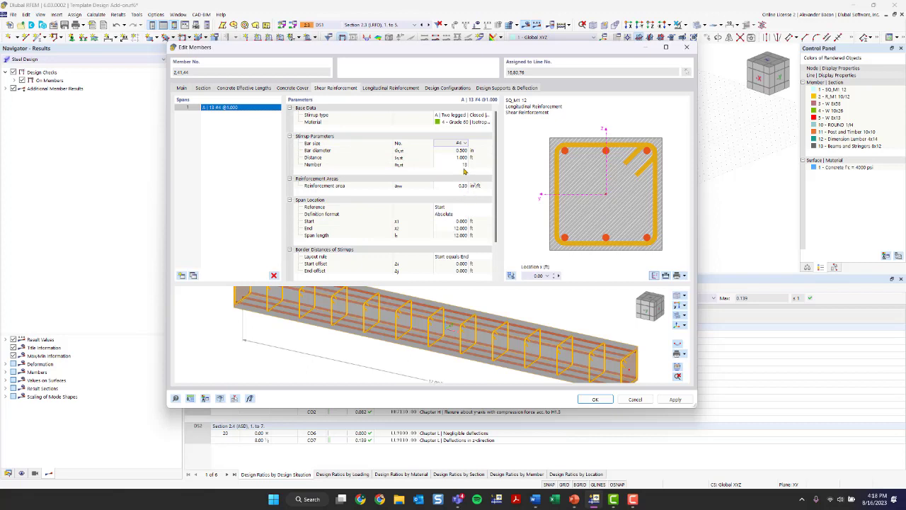
# - Set the number of stirrups to 17
pyautogui.click(462, 164)
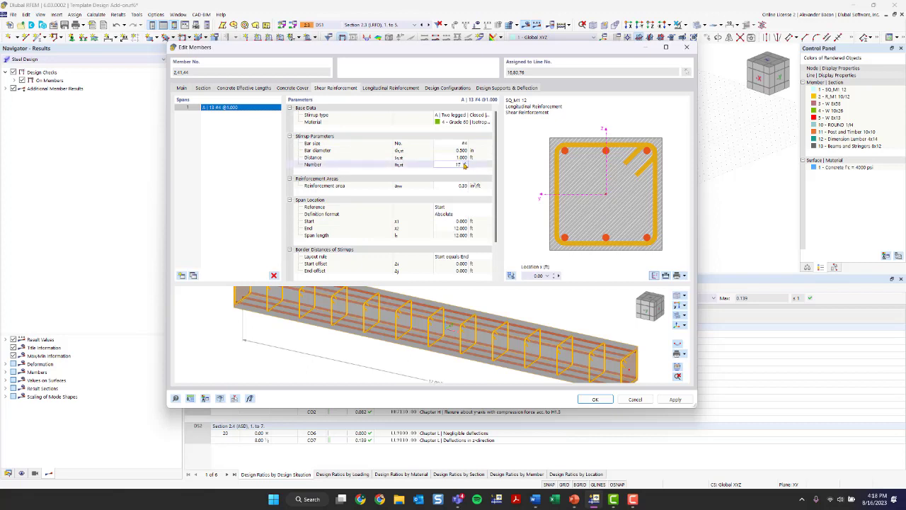
pyautogui.write('17')
pyautogui.press('Return')
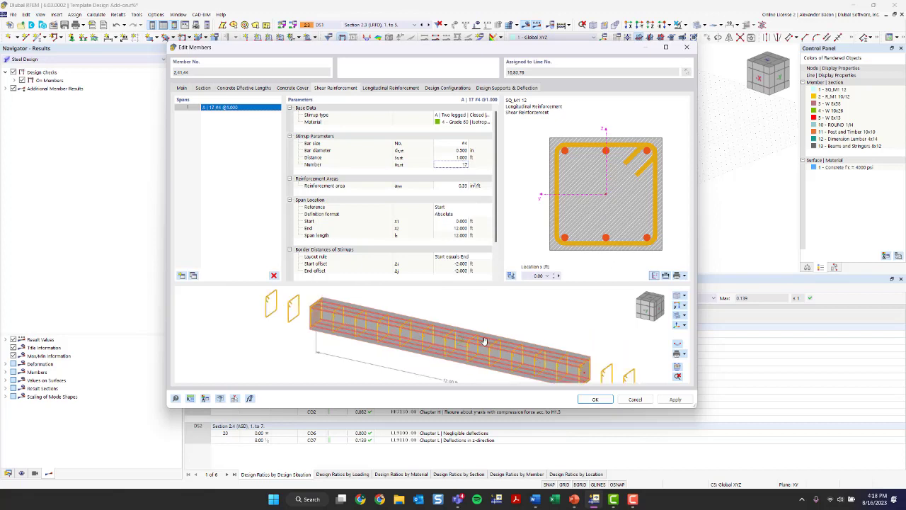
# - Set the number of stirrups to 13 and the stirrup spacing to 0.790 ft
pyautogui.click(461, 164)
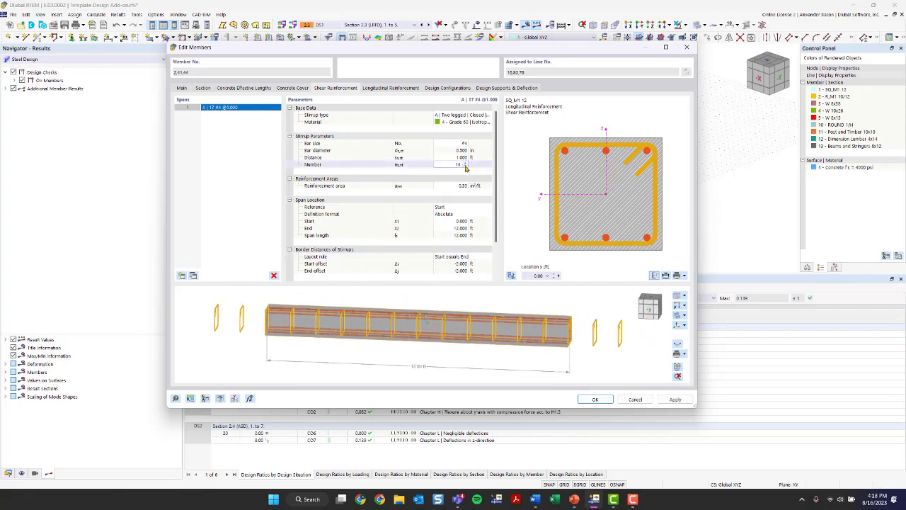
pyautogui.click(465, 167)
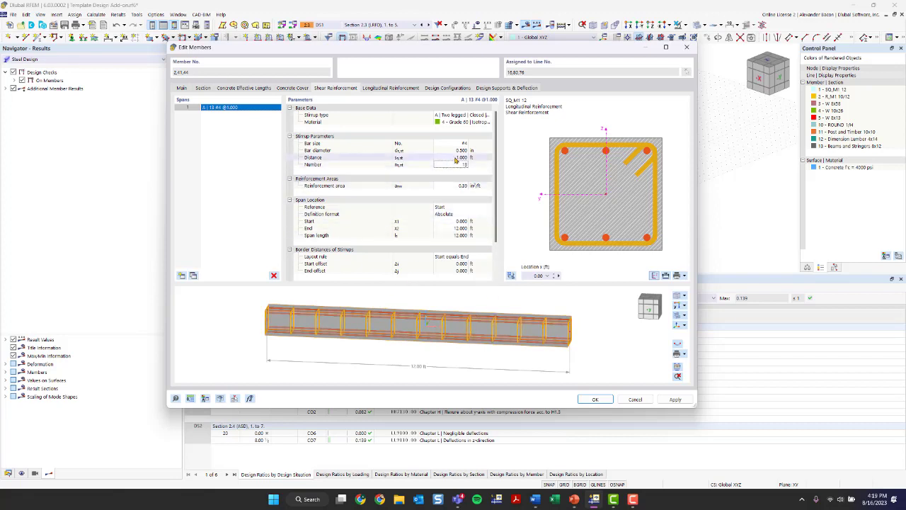
pyautogui.doubleClick(457, 157)
pyautogui.write('0.870')
pyautogui.click(465, 160)
pyautogui.click(493, 310)
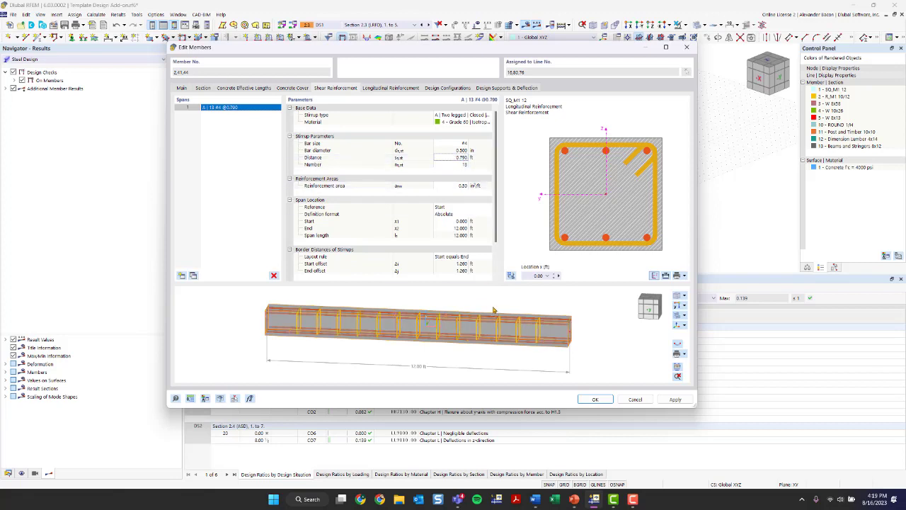
# - Set the number of stirrups to 15 and review the span location and border distances
pyautogui.click(464, 165)
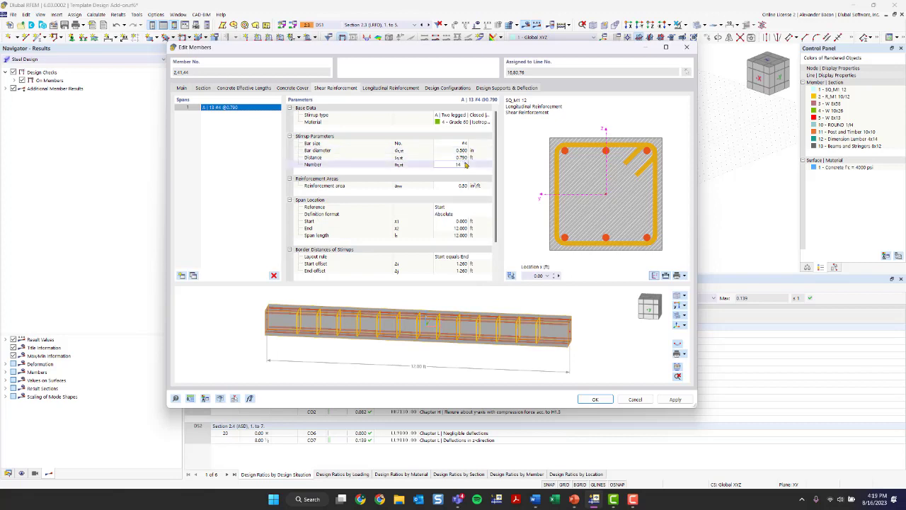
pyautogui.click(270, 342)
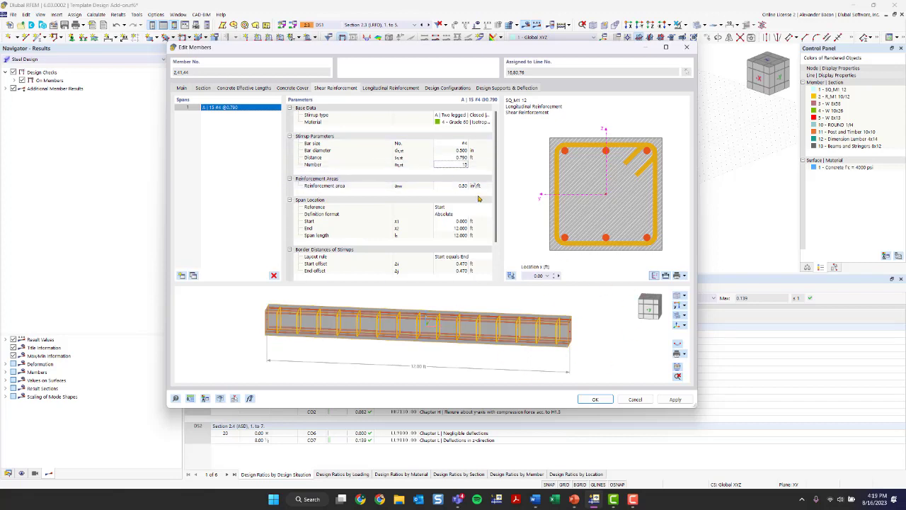
pyautogui.scroll(-1, 458, 202)
pyautogui.scroll(1, 460, 203)
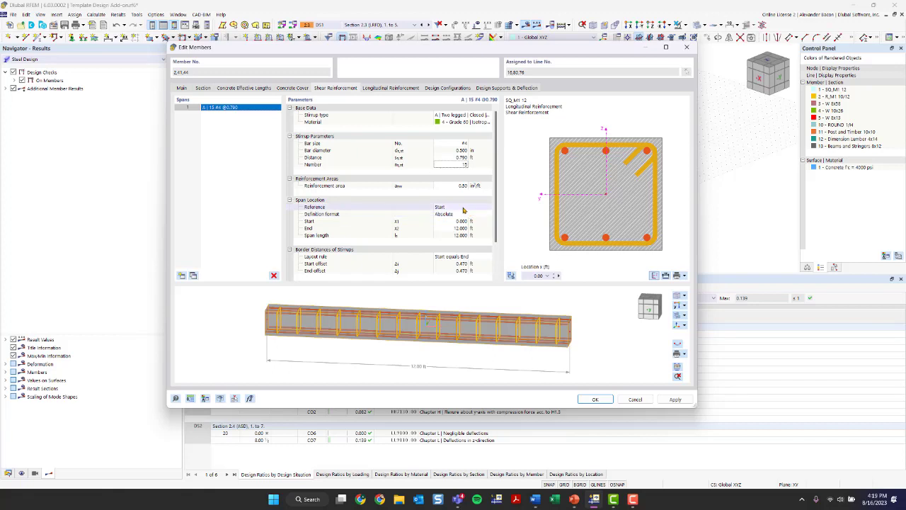
pyautogui.scroll(-1, 466, 211)
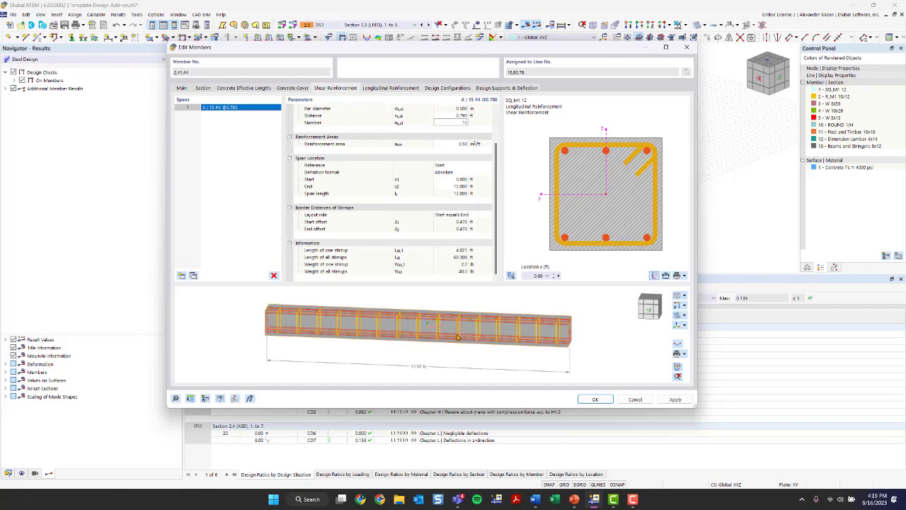
# - Split the shear reinforcement into four spans, then delete spans until only one covers the full member length
pyautogui.click(181, 275)
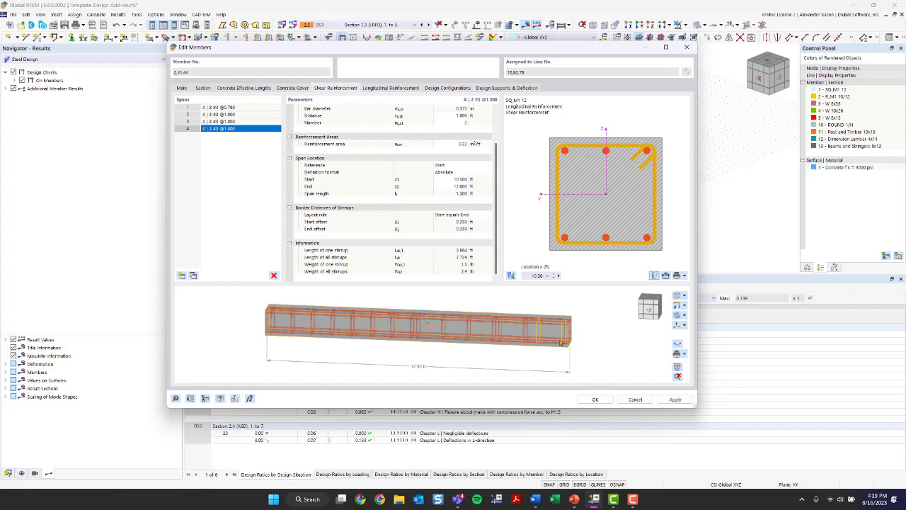
pyautogui.click(274, 276)
pyautogui.click(274, 276)
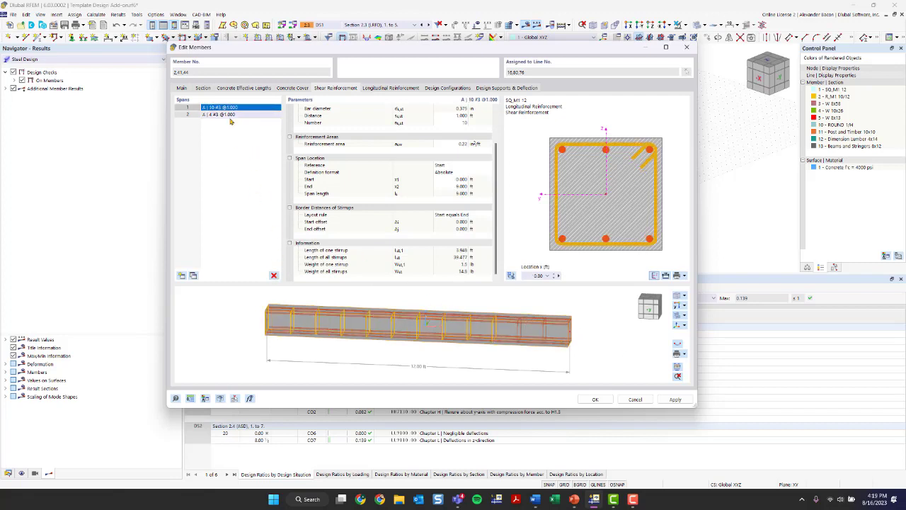
pyautogui.click(275, 276)
pyautogui.scroll(2, 472, 153)
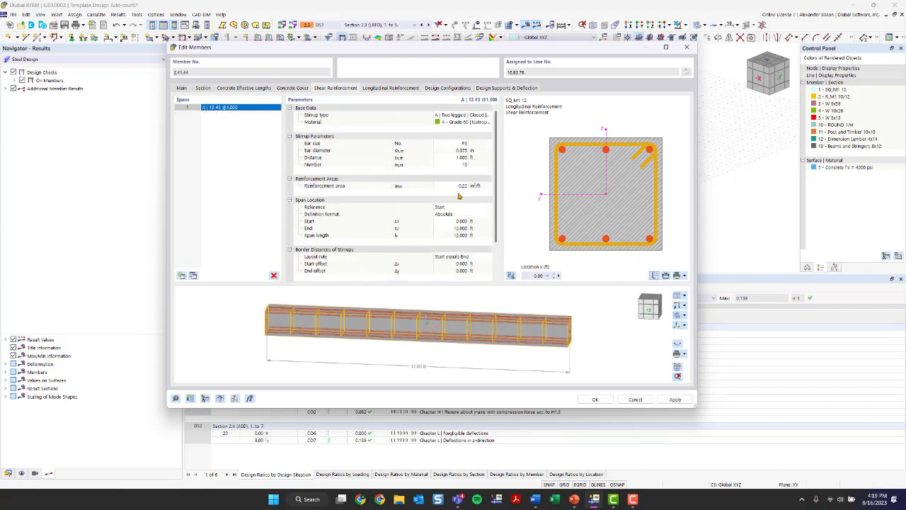
# - Set the stirrup bar size to #4 and the stirrup spacing to 0.75 ft for the remaining span
pyautogui.click(461, 143)
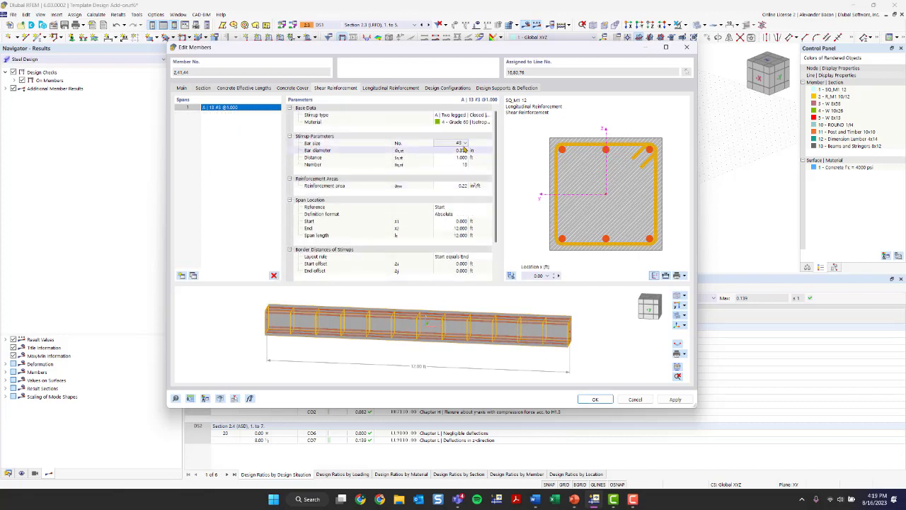
pyautogui.click(464, 143)
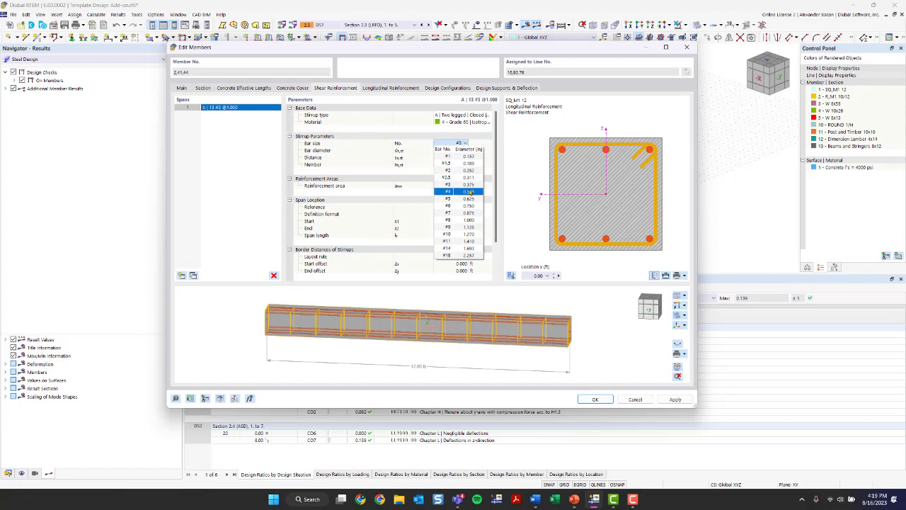
pyautogui.click(459, 185)
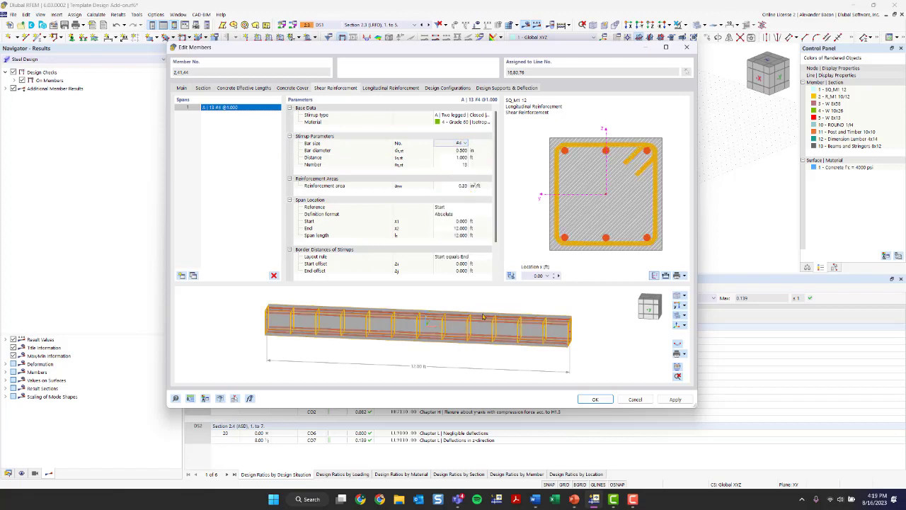
pyautogui.click(465, 325)
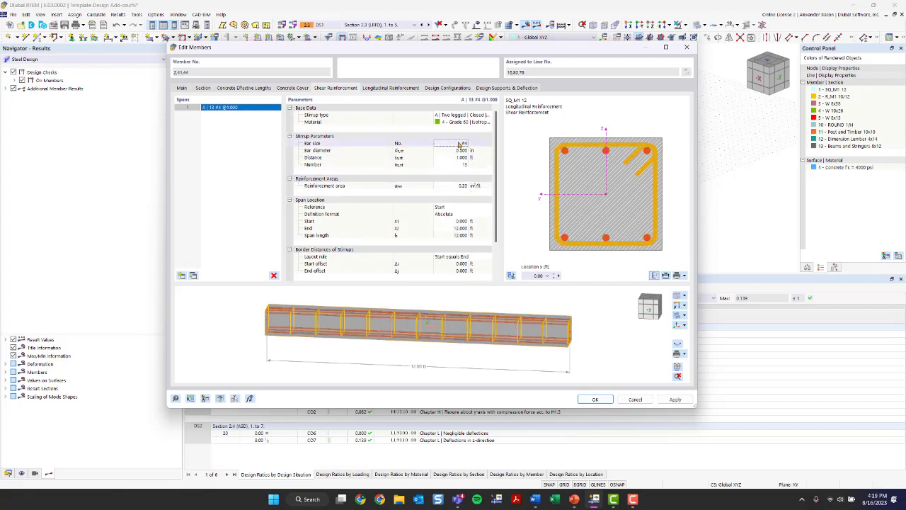
pyautogui.click(463, 158)
pyautogui.write('0.')
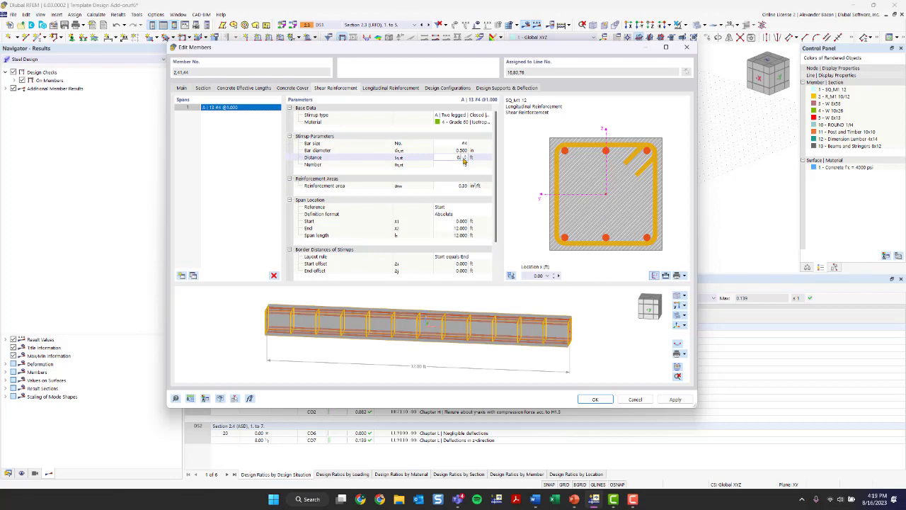
pyautogui.write('75')
pyautogui.press('Return')
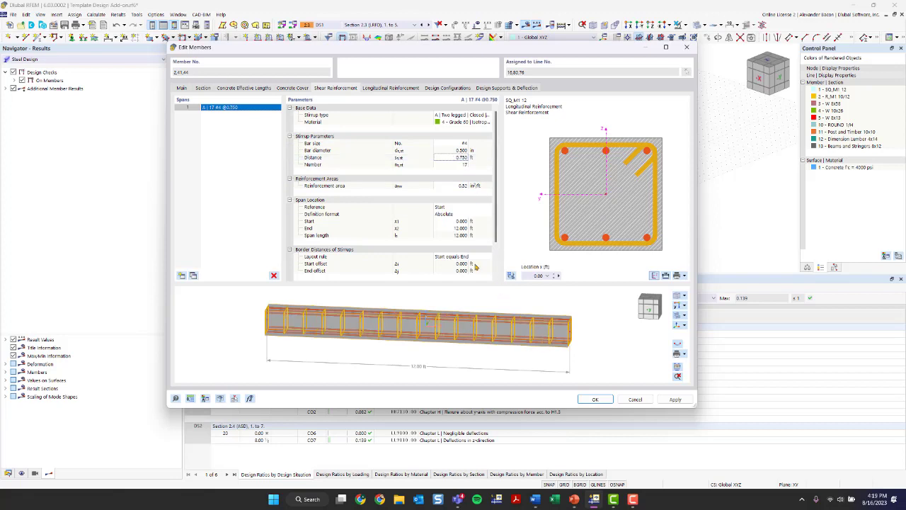
# - Change the longitudinal reinforcement's rebar type to uniformly surrounding and inspect the bar layout in the member preview
pyautogui.click(386, 89)
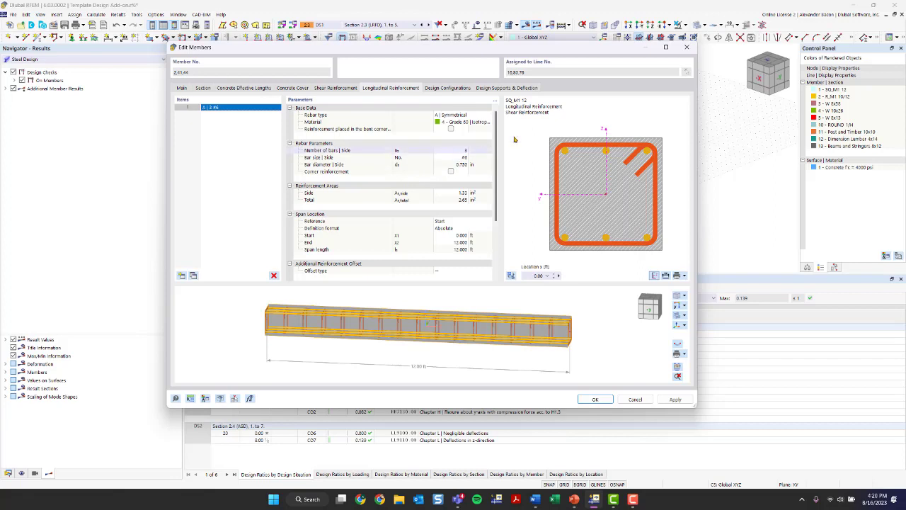
pyautogui.click(469, 117)
pyautogui.click(469, 117)
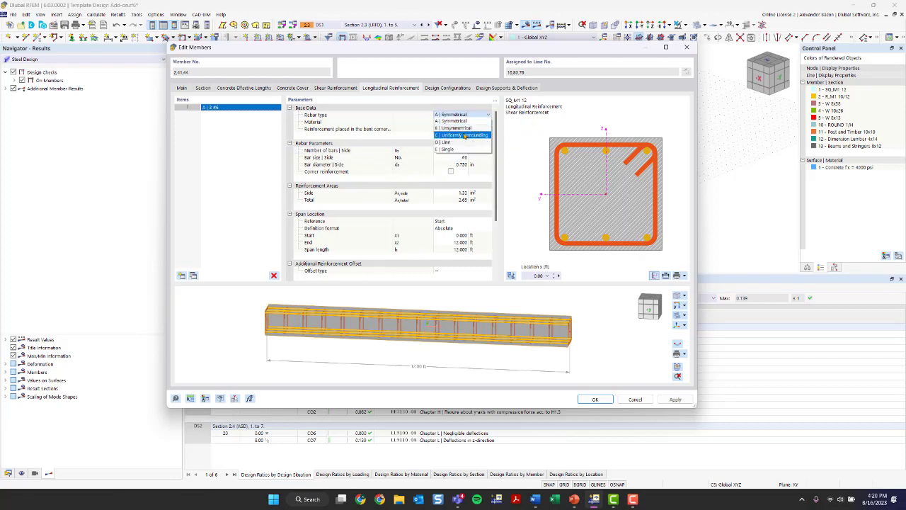
pyautogui.click(468, 134)
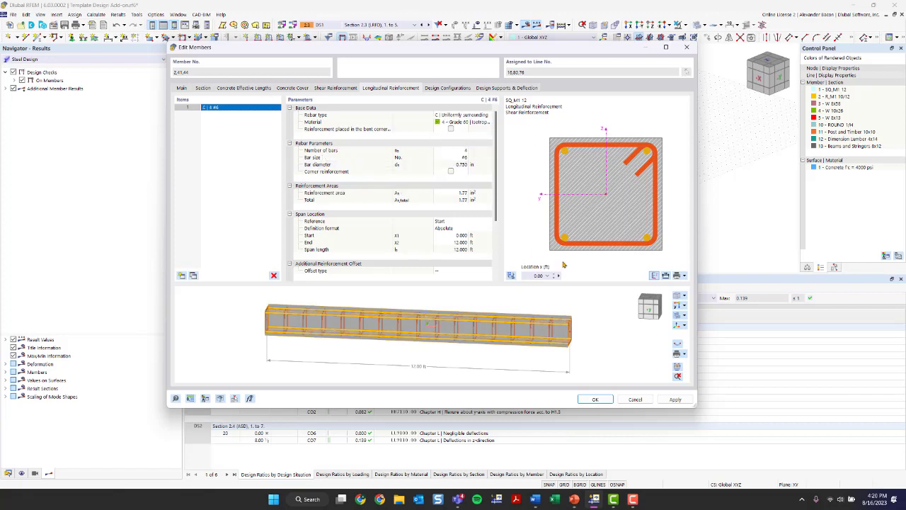
pyautogui.keyDown('ctrl'); pyautogui.moveTo(561, 329); pyautogui.dragTo(506, 328, button='middle'); pyautogui.keyUp('ctrl')
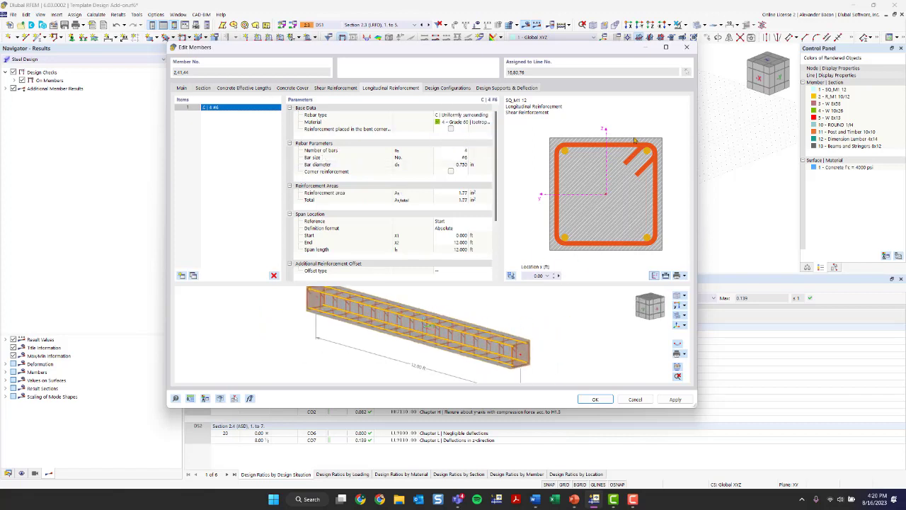
# - Set the longitudinal bar size to #8
pyautogui.click(460, 151)
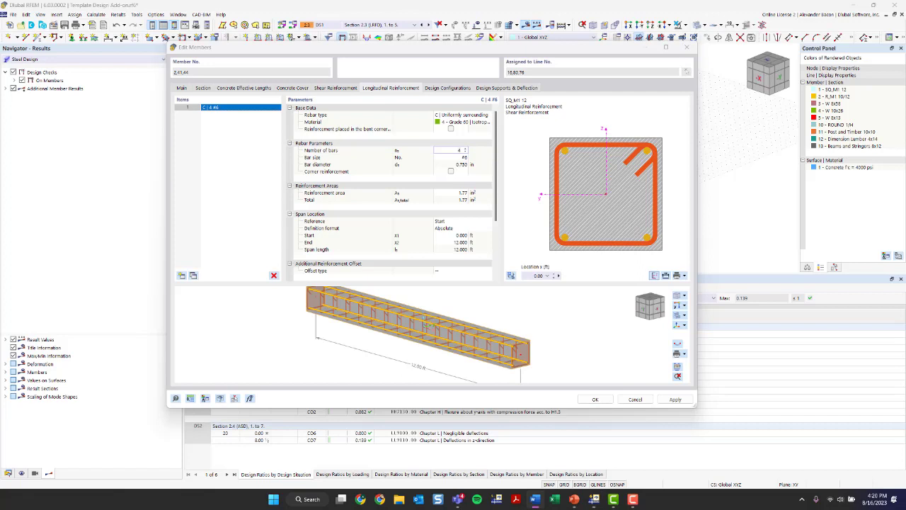
pyautogui.click(467, 157)
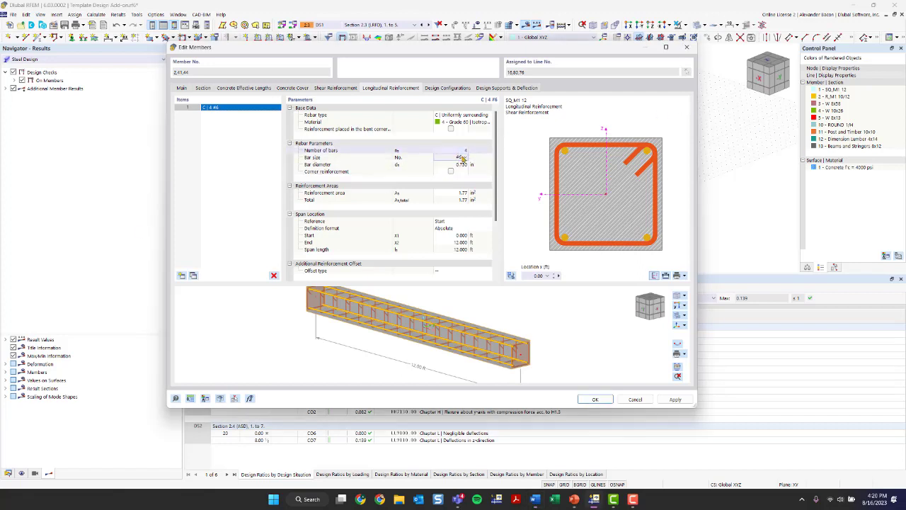
pyautogui.click(463, 157)
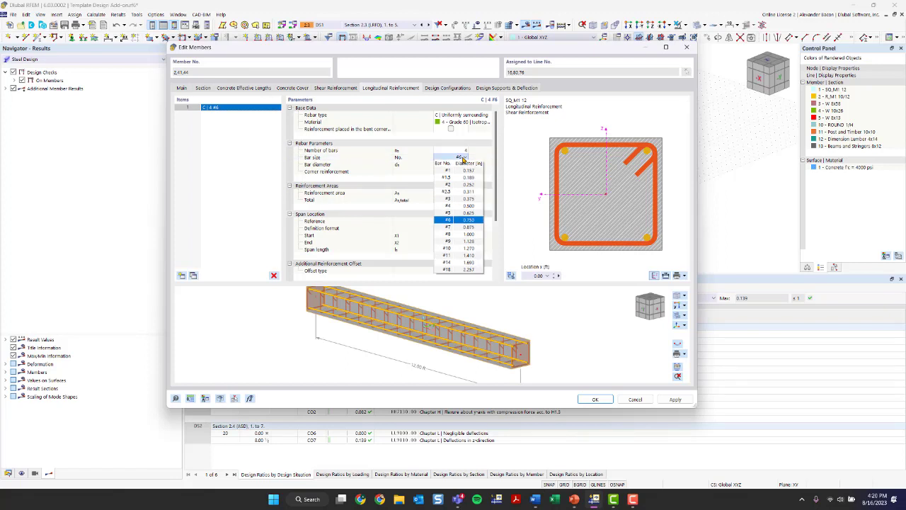
pyautogui.click(460, 237)
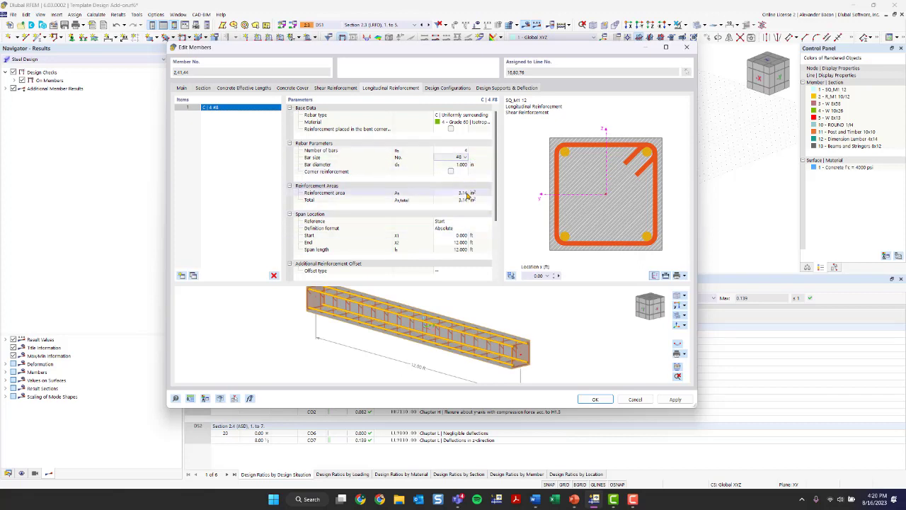
# - Examine the additional reinforcement offset types and the anchor types available for the longitudinal bars
pyautogui.scroll(-3, 464, 237)
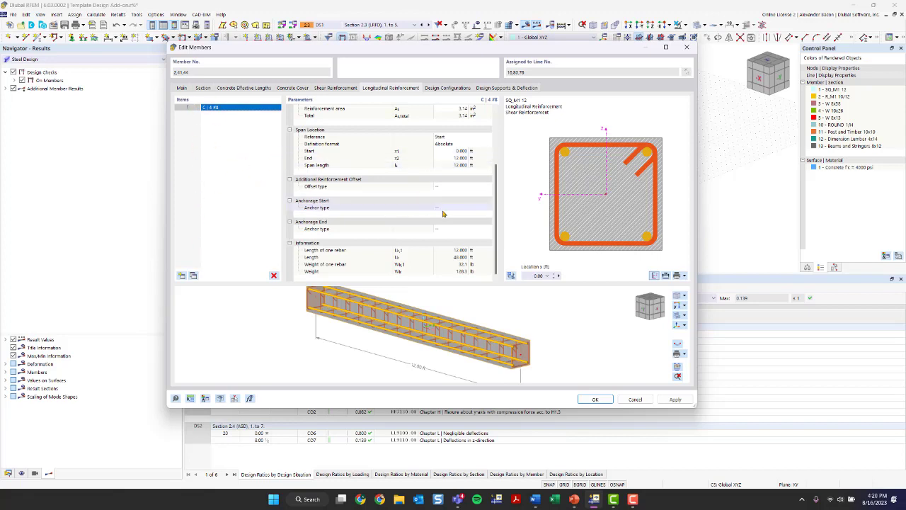
pyautogui.click(444, 188)
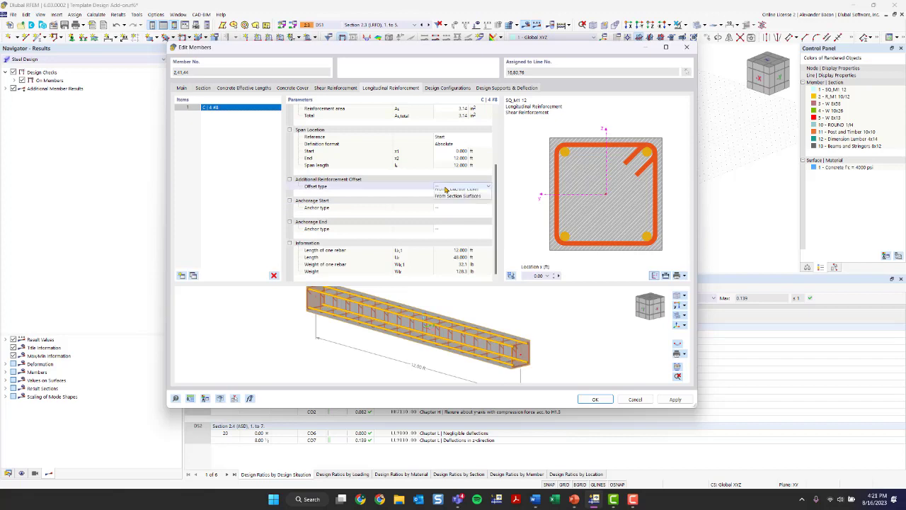
pyautogui.click(453, 208)
pyautogui.click(455, 210)
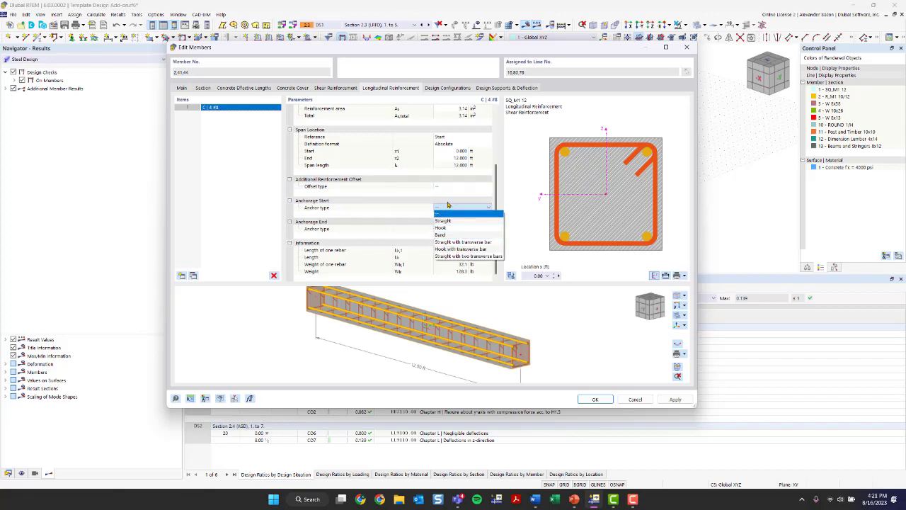
pyautogui.click(449, 213)
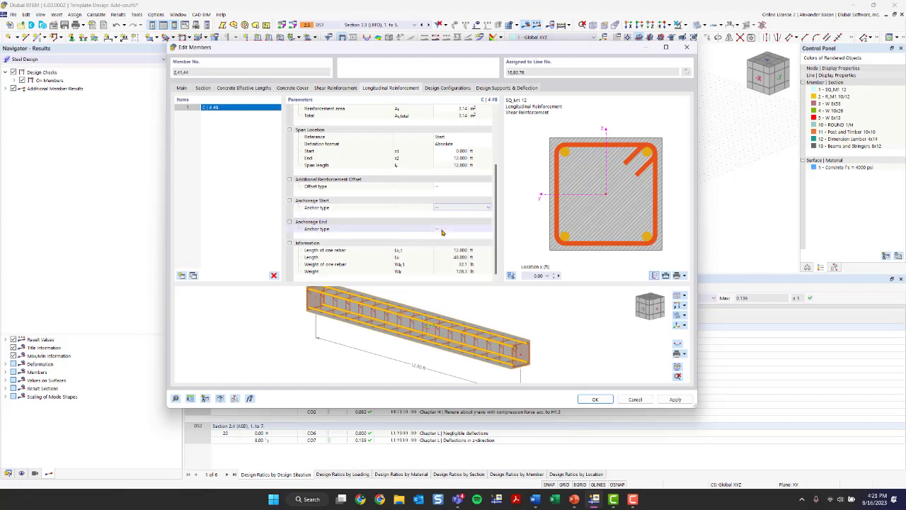
pyautogui.scroll(2, 444, 226)
# - Review the default strength configuration's member, stability, surface and punching settings, and the default serviceability configuration's crack and deflection settings
pyautogui.click(446, 88)
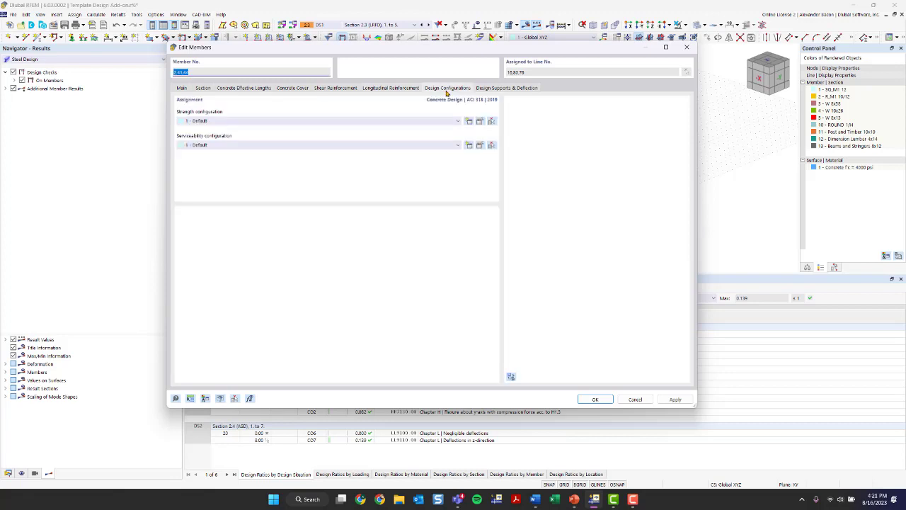
pyautogui.click(481, 122)
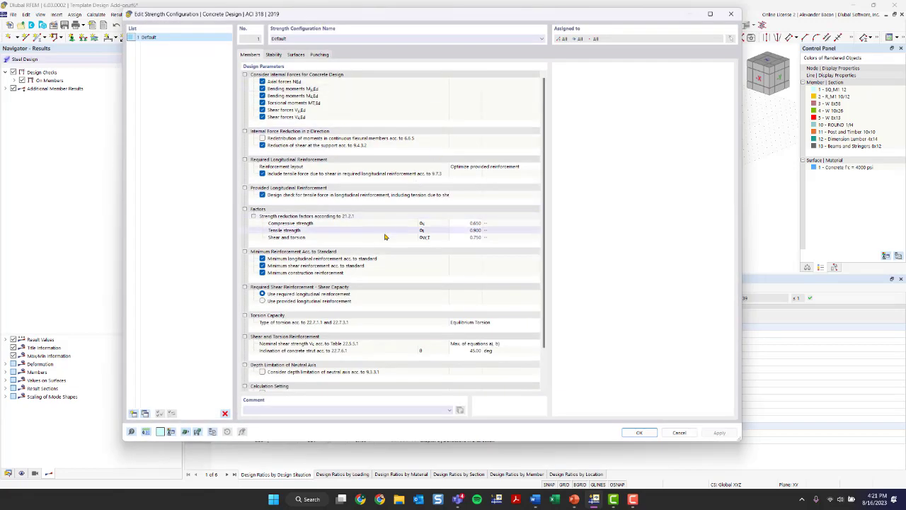
pyautogui.scroll(-3, 385, 241)
pyautogui.scroll(3, 382, 241)
pyautogui.click(274, 54)
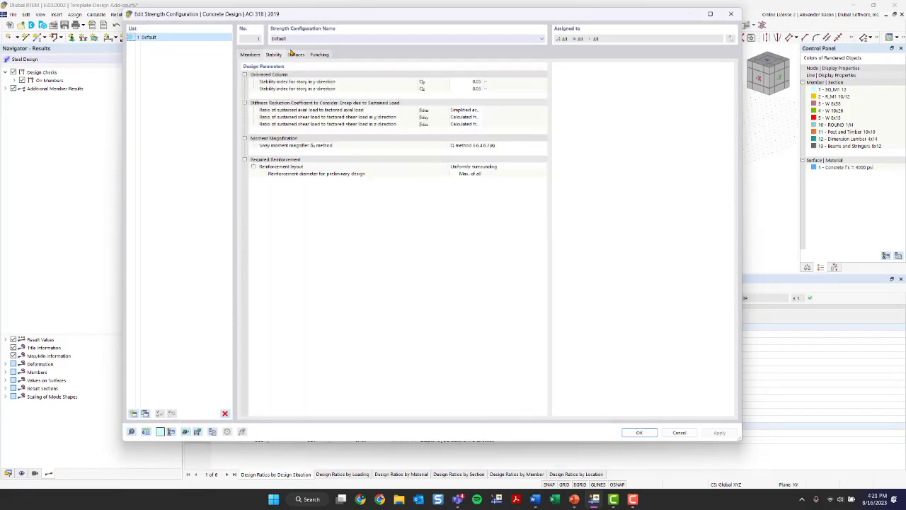
pyautogui.click(293, 55)
pyautogui.click(322, 54)
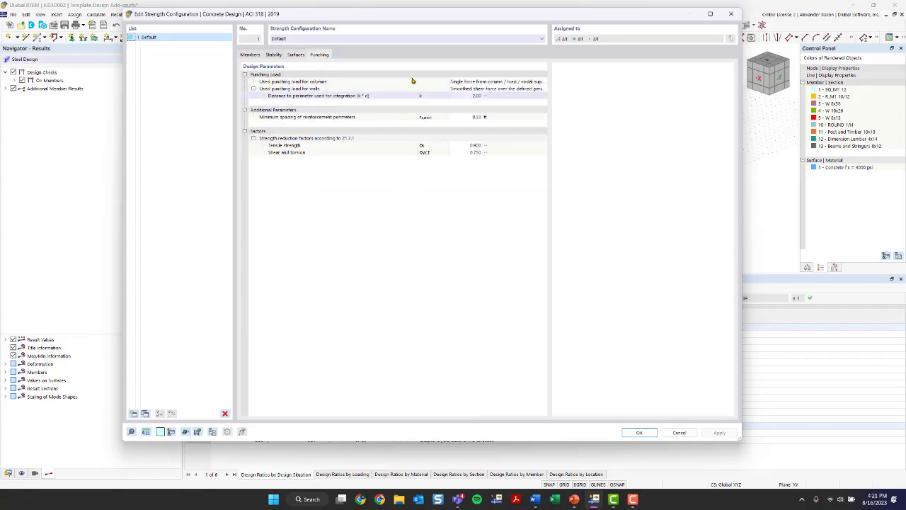
pyautogui.click(731, 13)
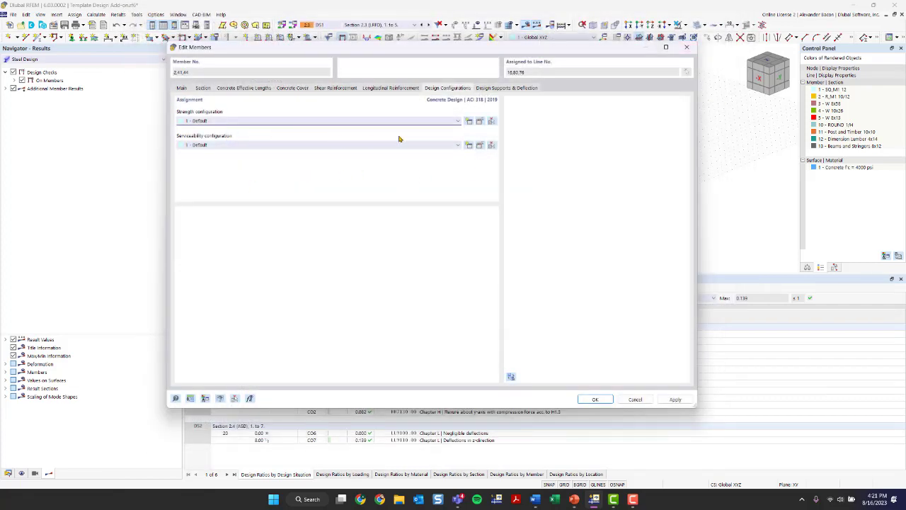
pyautogui.click(481, 144)
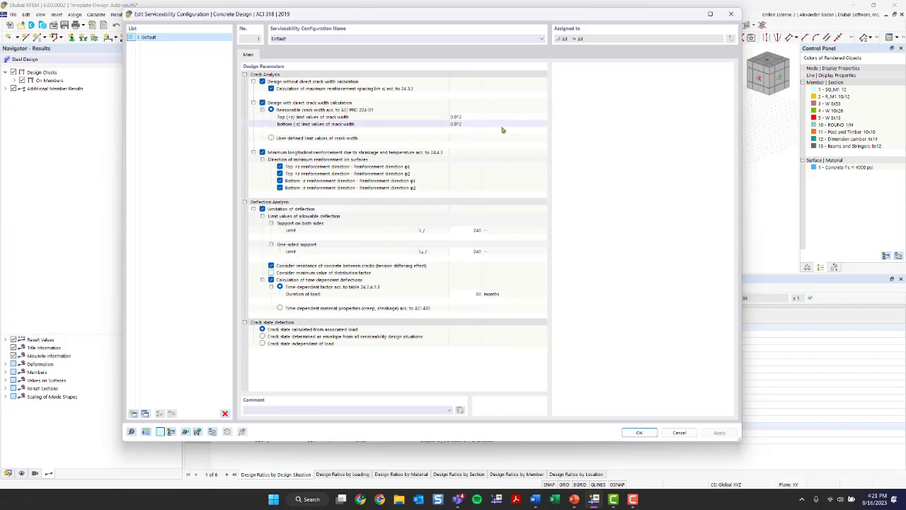
pyautogui.click(731, 13)
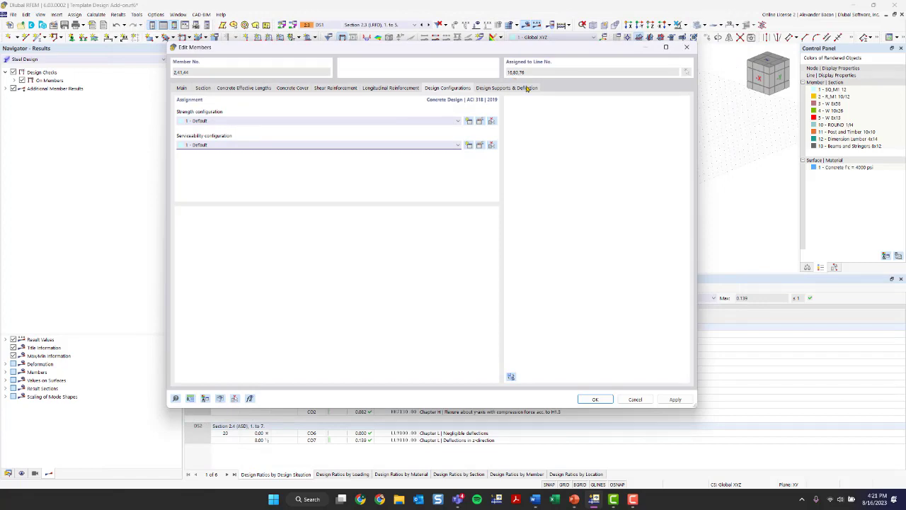
# - Check the design supports and deflection settings of members 2, 41 and 44, and accept the member edits
pyautogui.click(527, 88)
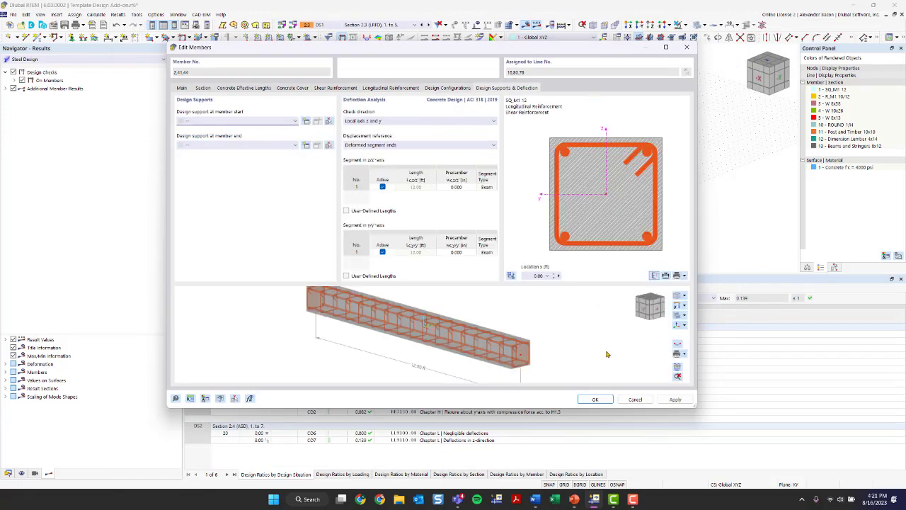
pyautogui.click(595, 399)
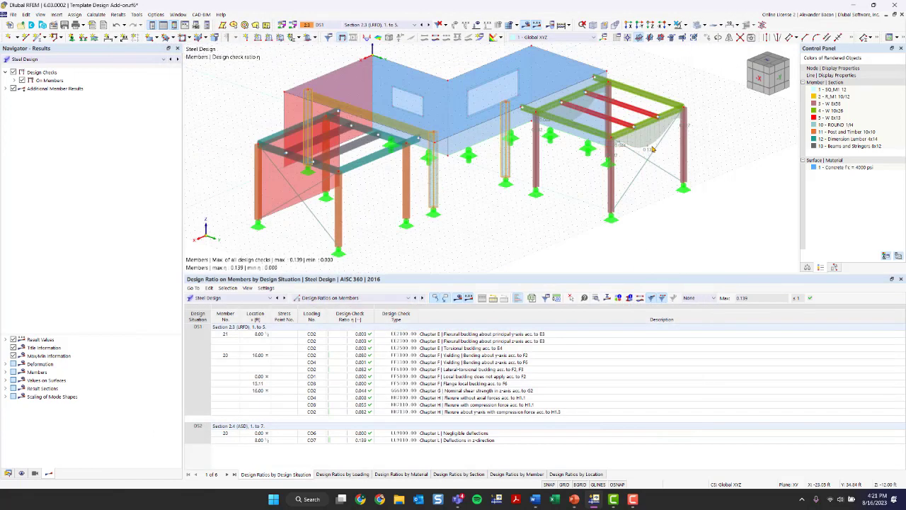
# - Switch the tables to Concrete Design, run its calculation and display the design ratios on members
pyautogui.click(233, 297)
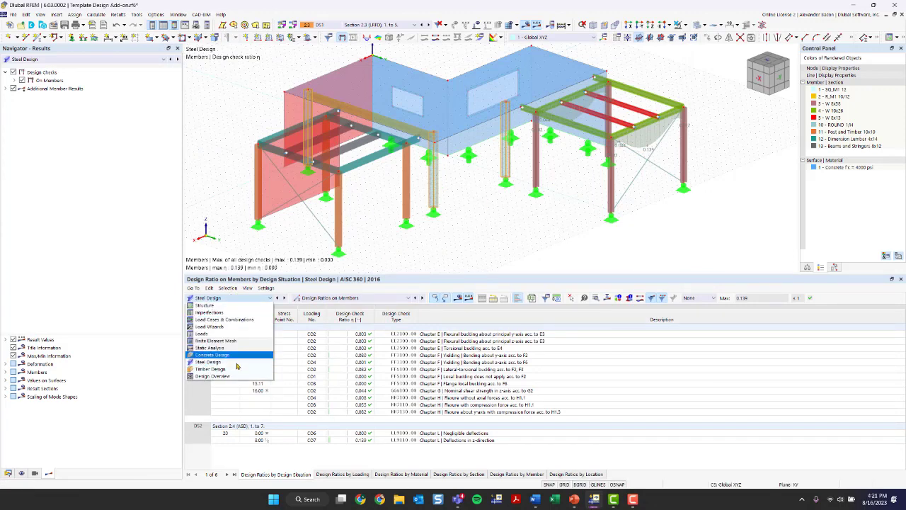
pyautogui.click(216, 355)
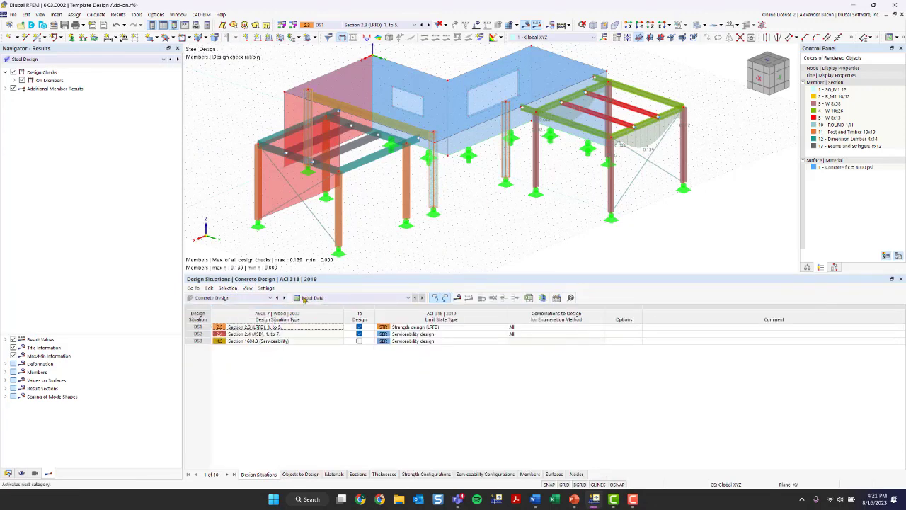
pyautogui.click(457, 298)
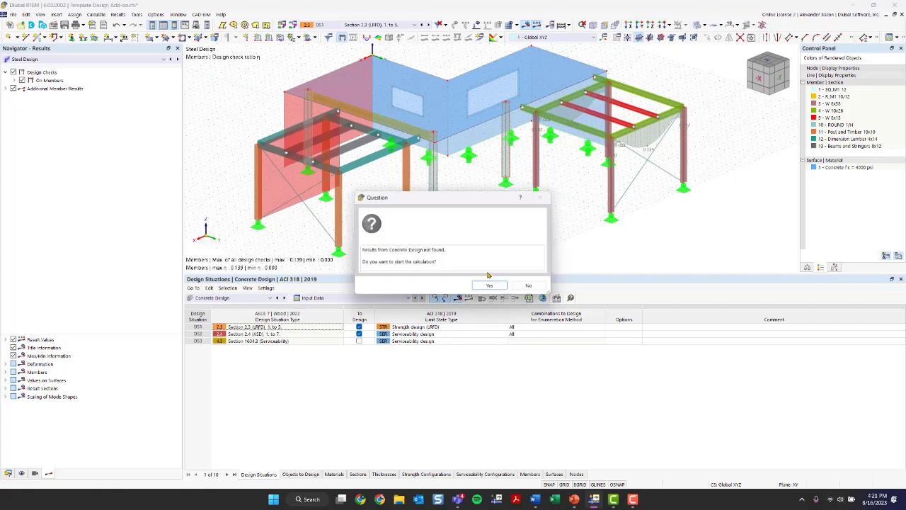
pyautogui.click(488, 285)
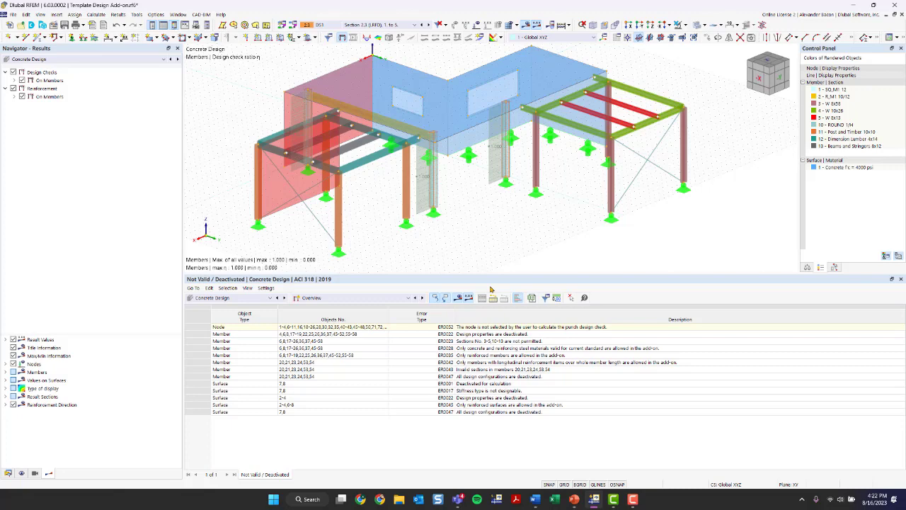
pyautogui.click(340, 298)
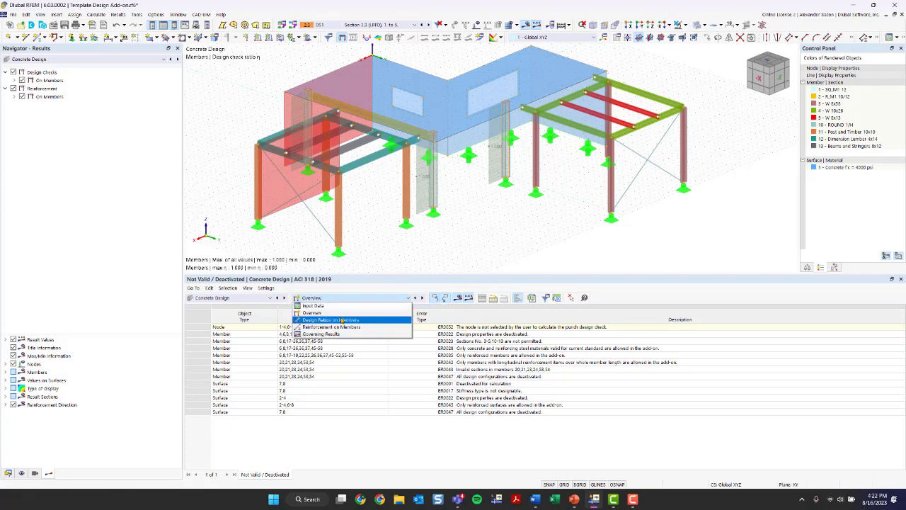
pyautogui.click(343, 320)
# - In the concrete input data's objects to design, clear the design-all setting for nodes with punching, surfaces and members
pyautogui.click(337, 297)
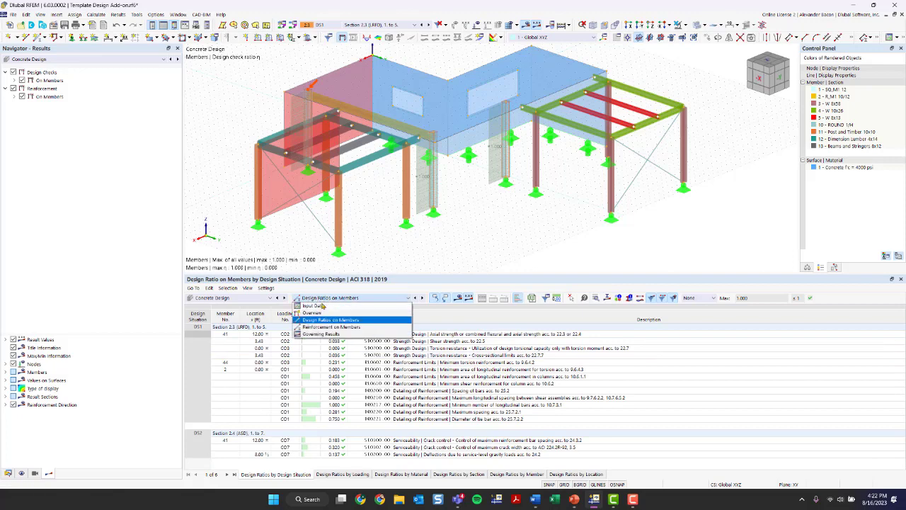
pyautogui.click(317, 305)
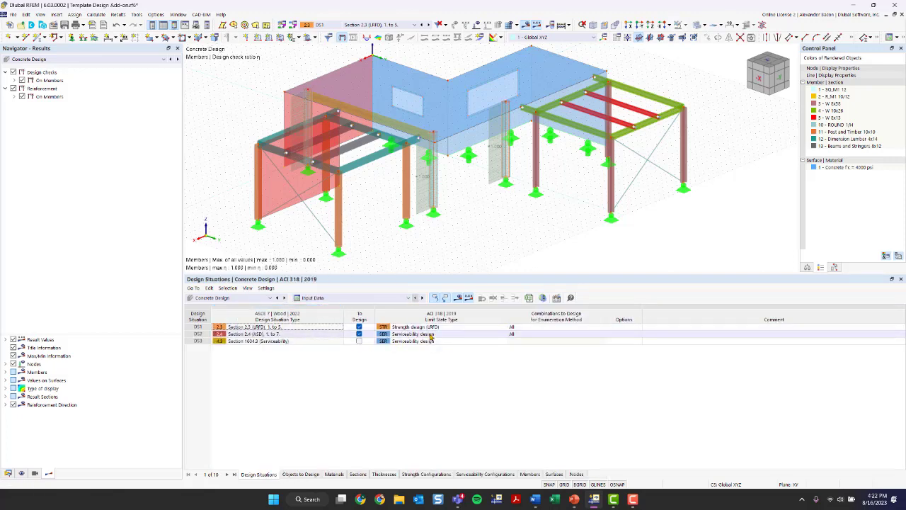
pyautogui.click(300, 474)
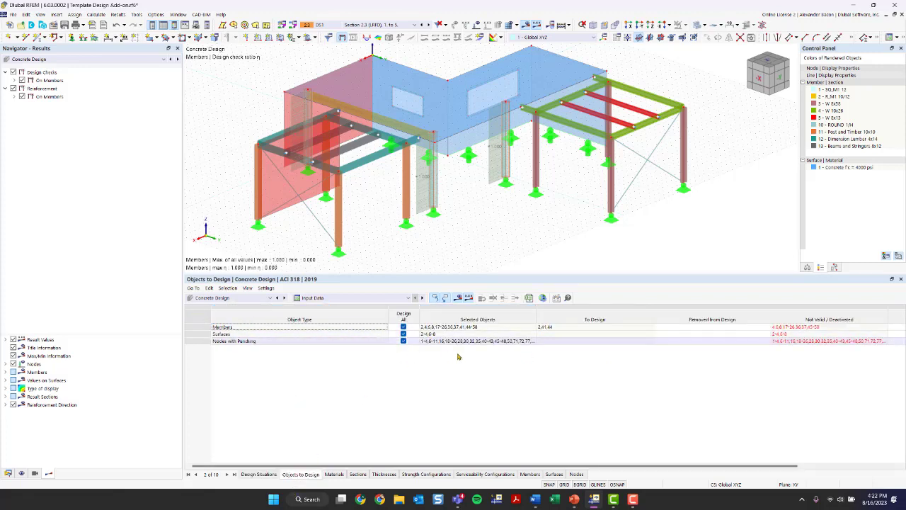
pyautogui.click(403, 341)
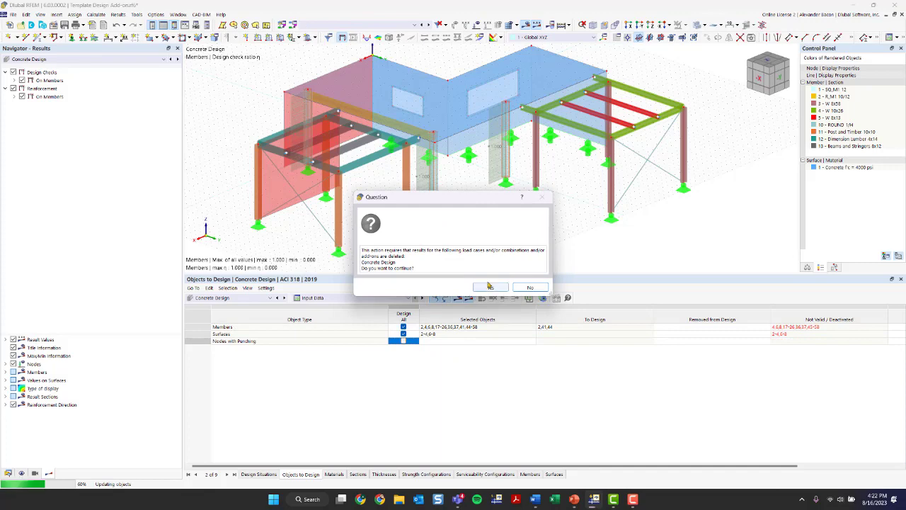
pyautogui.click(490, 286)
pyautogui.click(403, 334)
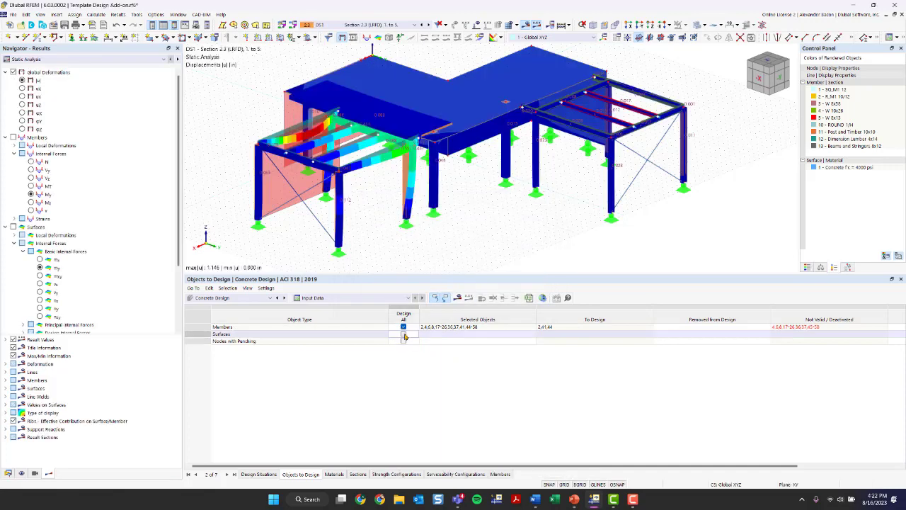
pyautogui.click(403, 326)
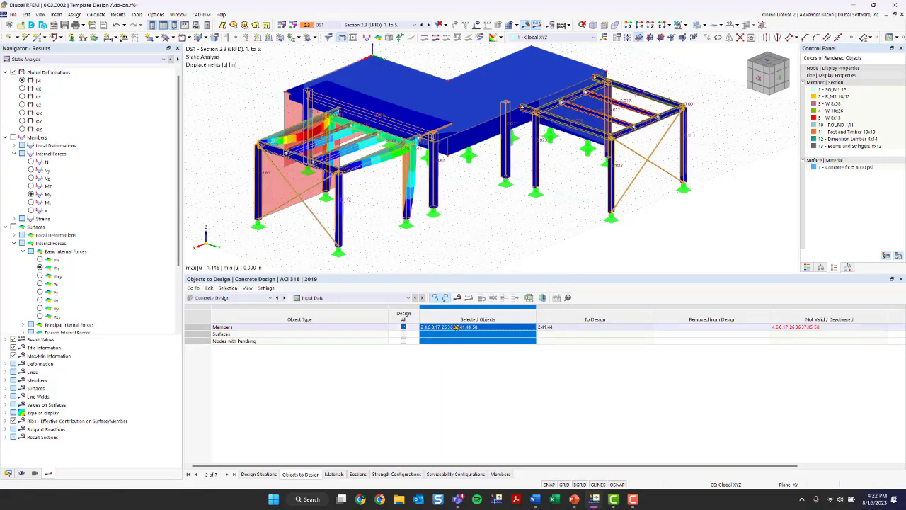
pyautogui.click(403, 326)
# - Assign only members 2, 41 and 44 to the concrete design by picking the columns in the model
pyautogui.click(463, 327)
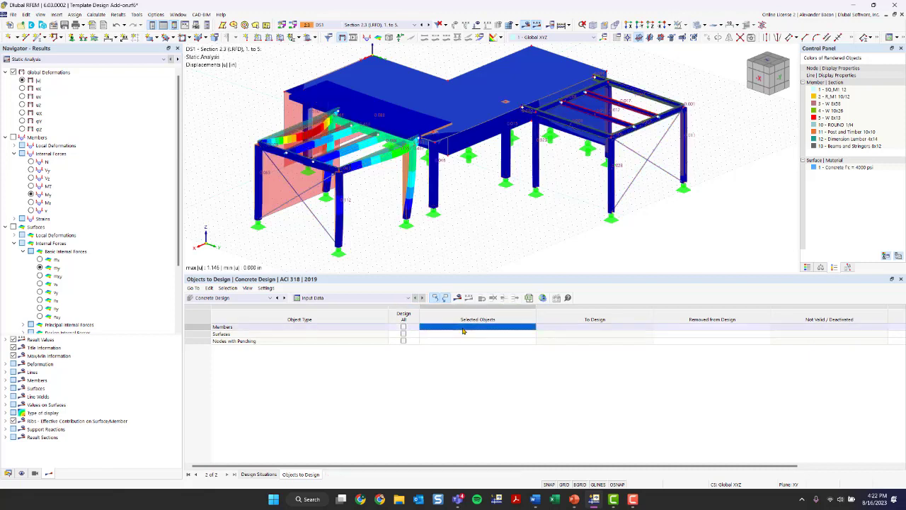
pyautogui.click(532, 327)
pyautogui.click(405, 174)
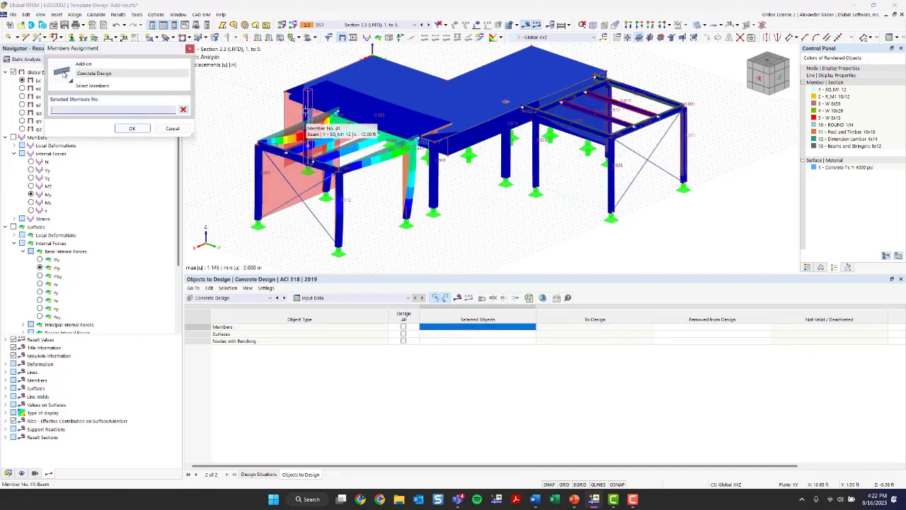
pyautogui.click(432, 187)
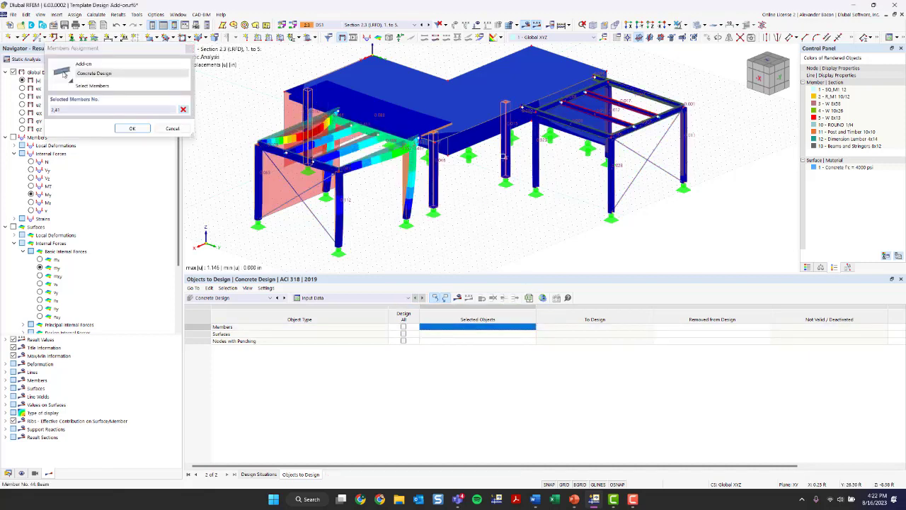
pyautogui.click(505, 157)
pyautogui.click(139, 131)
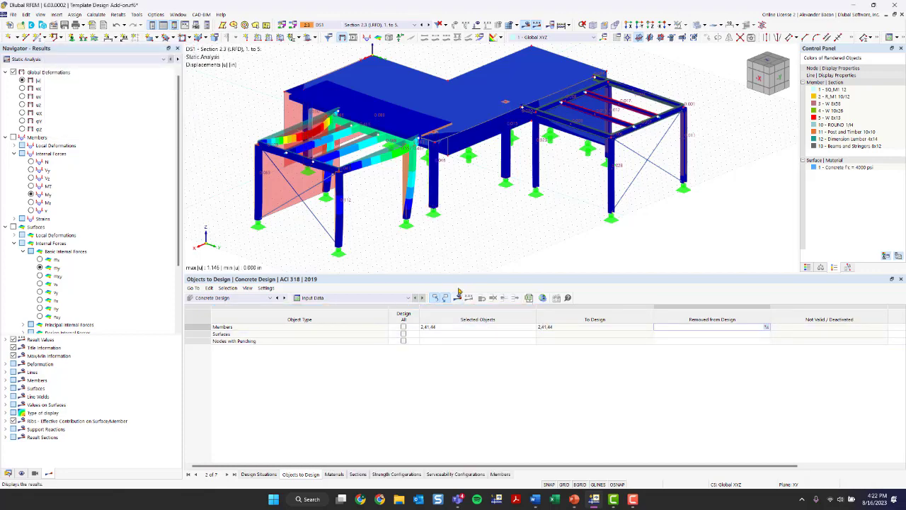
# - Rerun the Concrete Design calculation for the three selected columns
pyautogui.keyDown('ctrl'); pyautogui.moveTo(433, 235); pyautogui.dragTo(397, 242, button='middle'); pyautogui.keyUp('ctrl')
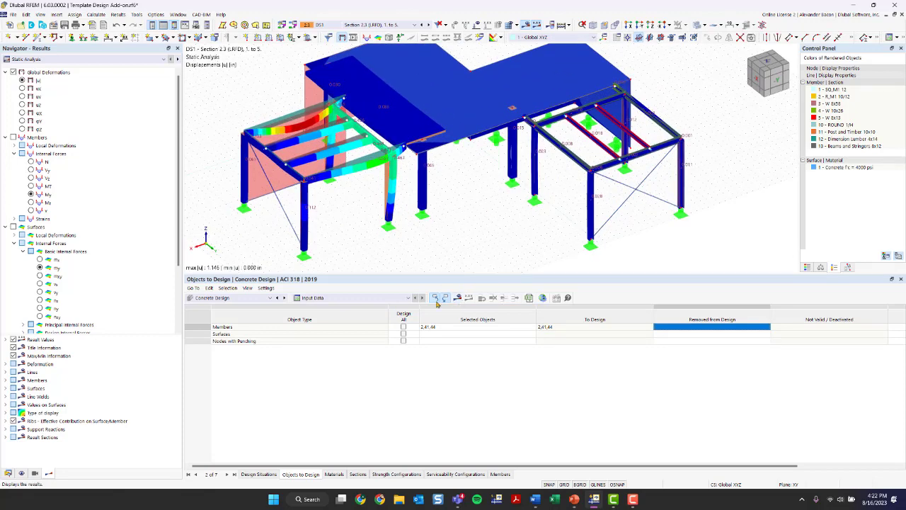
pyautogui.click(436, 302)
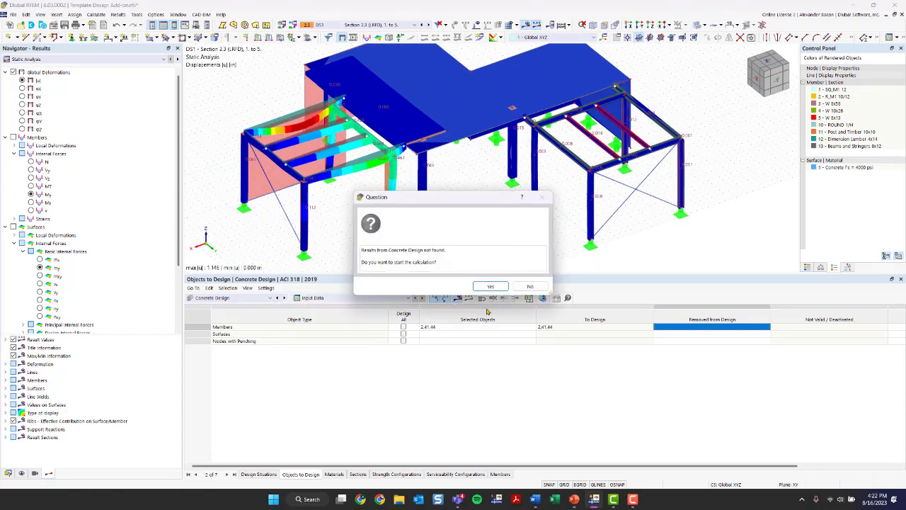
pyautogui.click(488, 285)
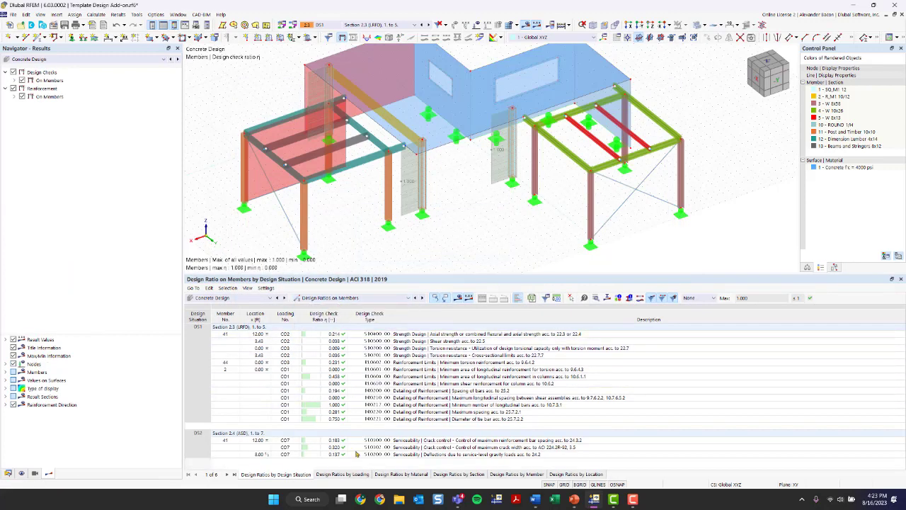
# - Inspect the column results in the model and the check details for member 2's minimum number of longitudinal bars
pyautogui.scroll(1, 421, 165)
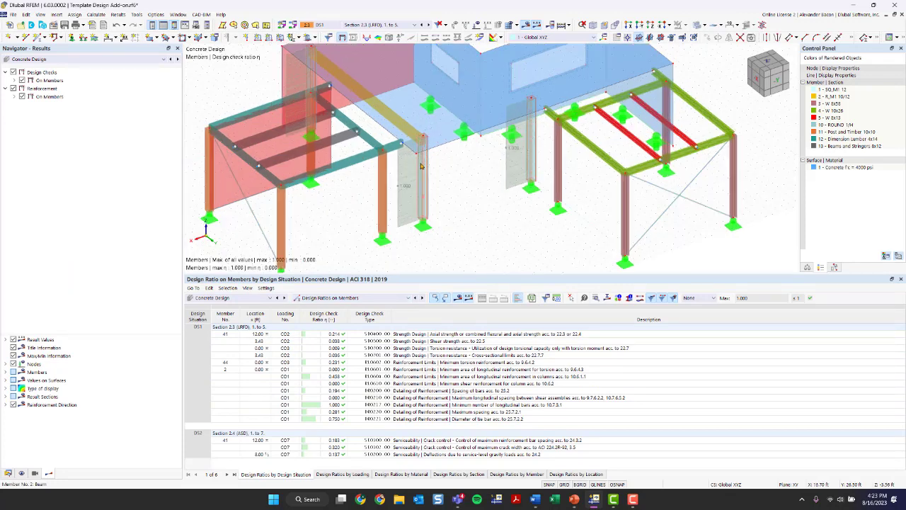
pyautogui.scroll(5, 421, 165)
pyautogui.scroll(-5, 479, 194)
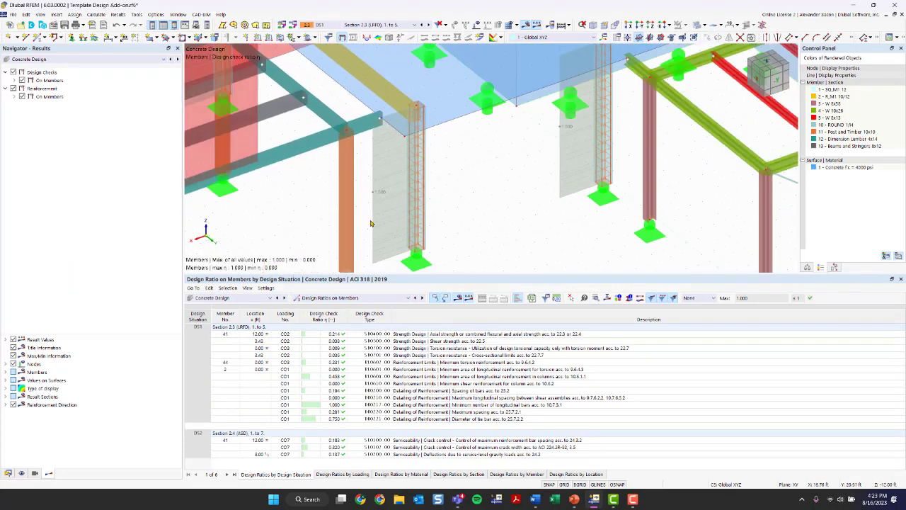
pyautogui.scroll(-2, 565, 161)
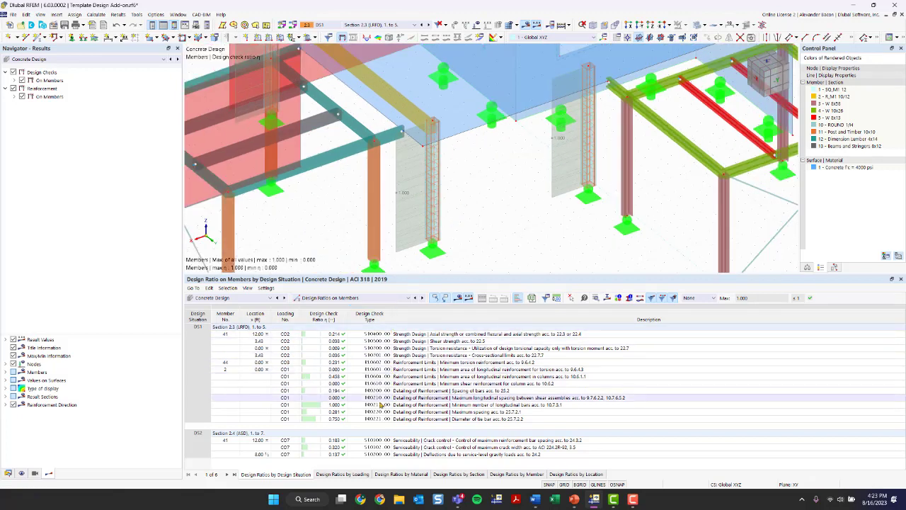
pyautogui.click(338, 405)
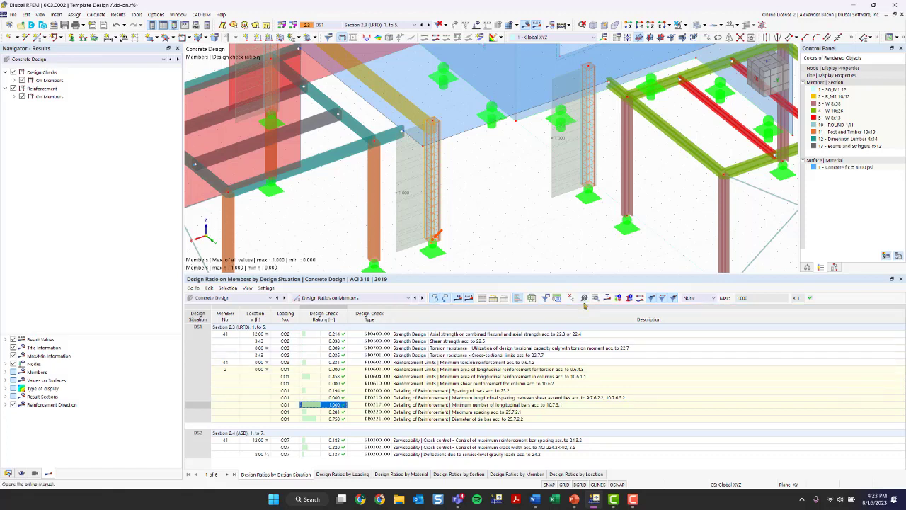
pyautogui.doubleClick(623, 402)
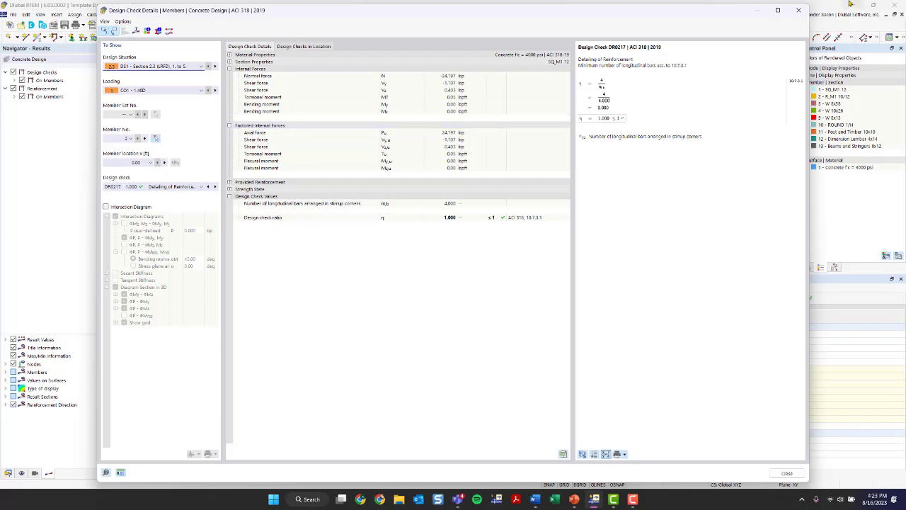
pyautogui.click(797, 10)
# - Open the design check details for member 41's axial or combined flexural and axial strength
pyautogui.scroll(-3, 467, 166)
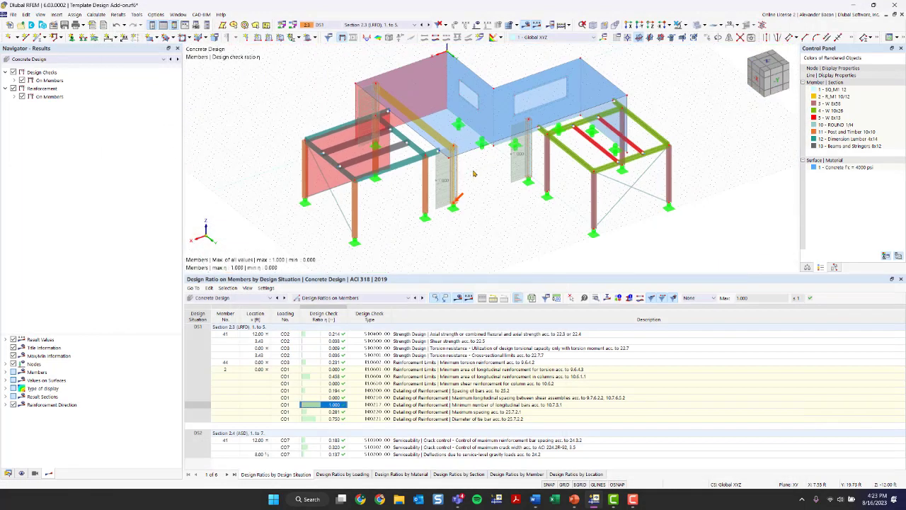
pyautogui.moveTo(475, 172); pyautogui.dragTo(440, 169, button='middle')
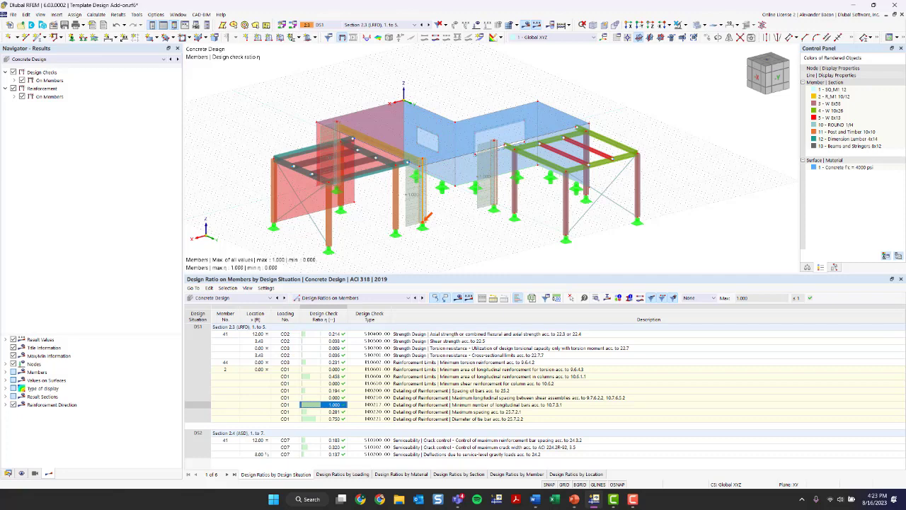
pyautogui.click(500, 334)
pyautogui.doubleClick(502, 334)
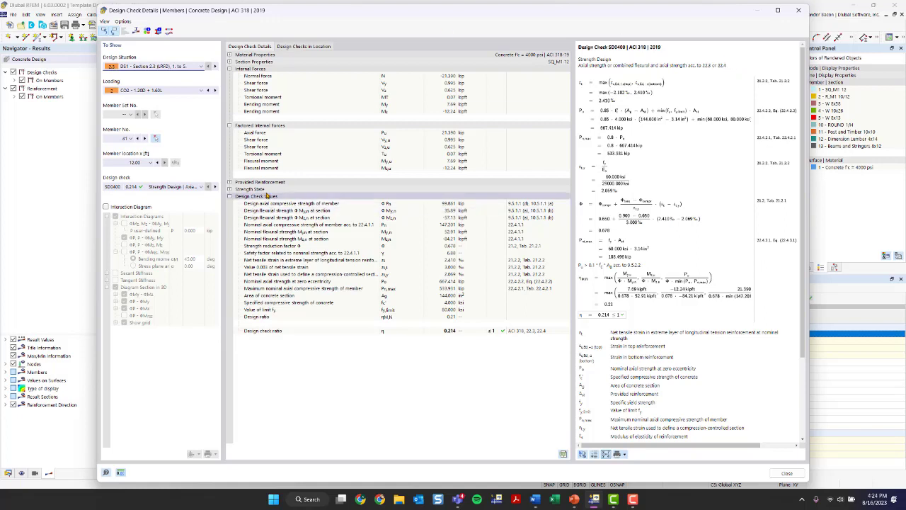
# - Turn on the interaction diagram for member 41's strength check and examine its 2D and 3D plots
pyautogui.click(107, 207)
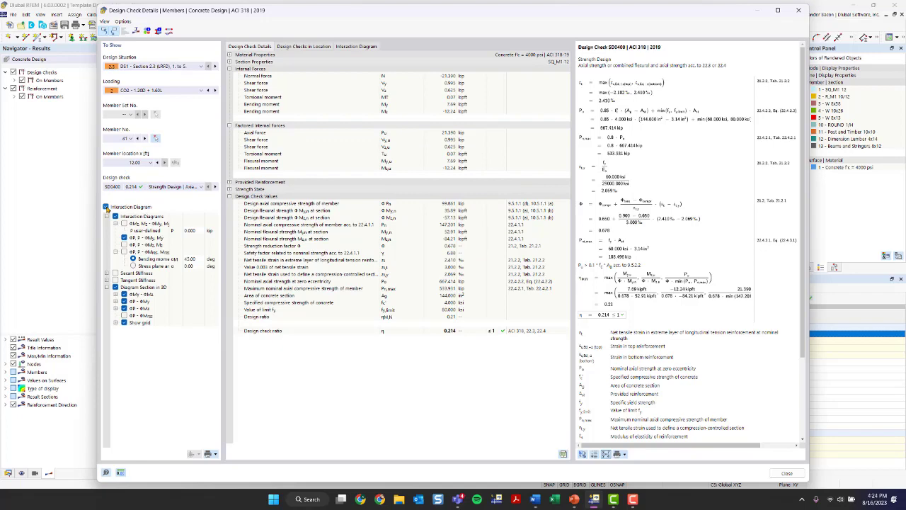
pyautogui.click(346, 48)
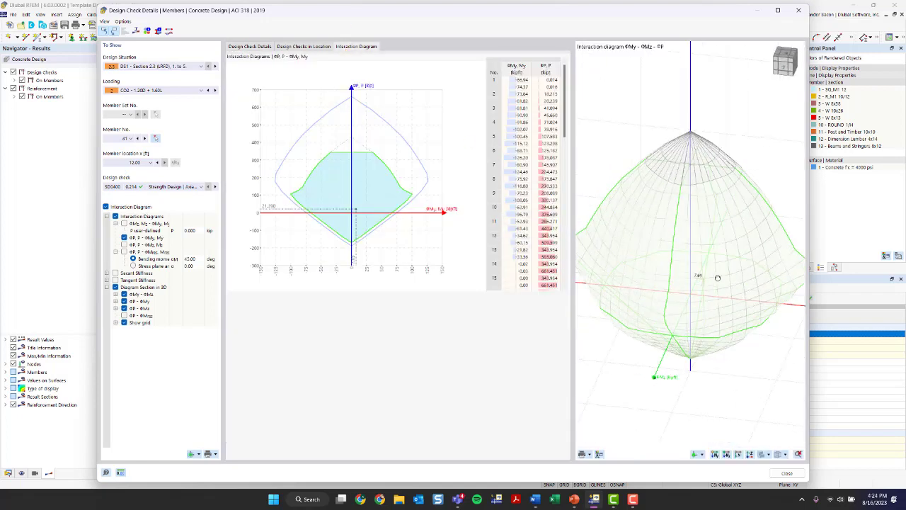
pyautogui.keyDown('ctrl'); pyautogui.moveTo(718, 278); pyautogui.dragTo(719, 300, button='middle'); pyautogui.keyUp('ctrl')
pyautogui.scroll(-3, 531, 150)
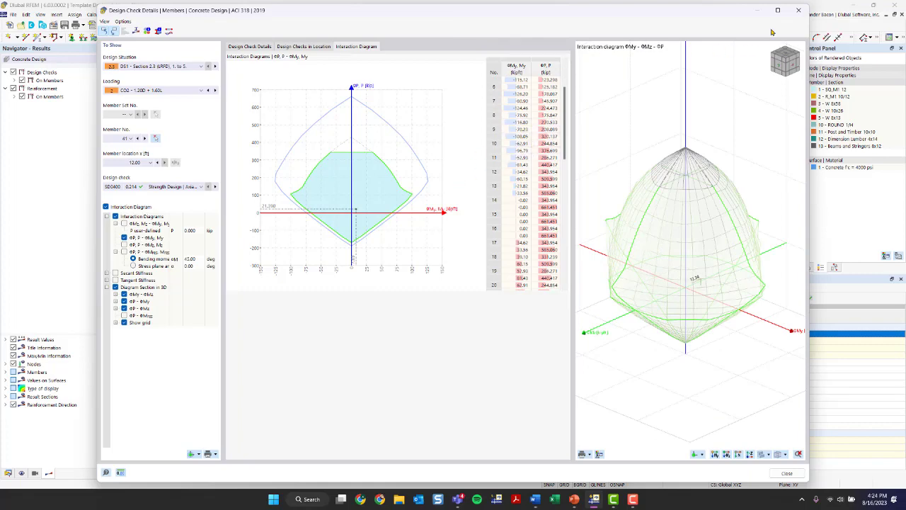
pyautogui.click(798, 10)
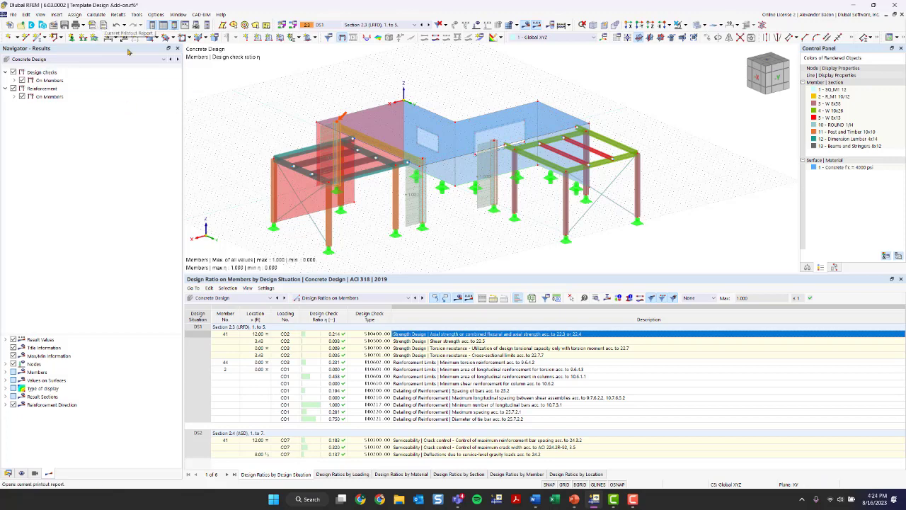
# - Enlarge the model view by shrinking the results table and the navigator, and show the navigator's model data
pyautogui.moveTo(275, 274); pyautogui.dragTo(275, 356)
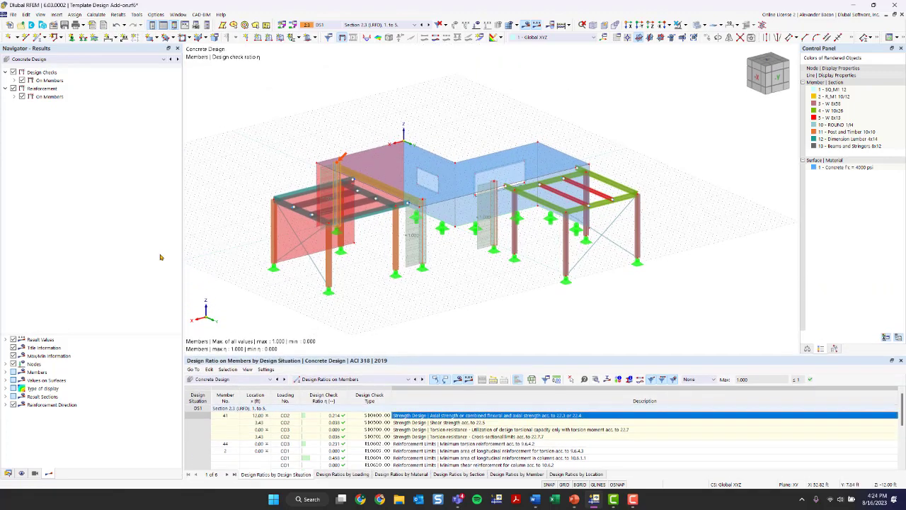
pyautogui.moveTo(182, 257); pyautogui.dragTo(103, 257)
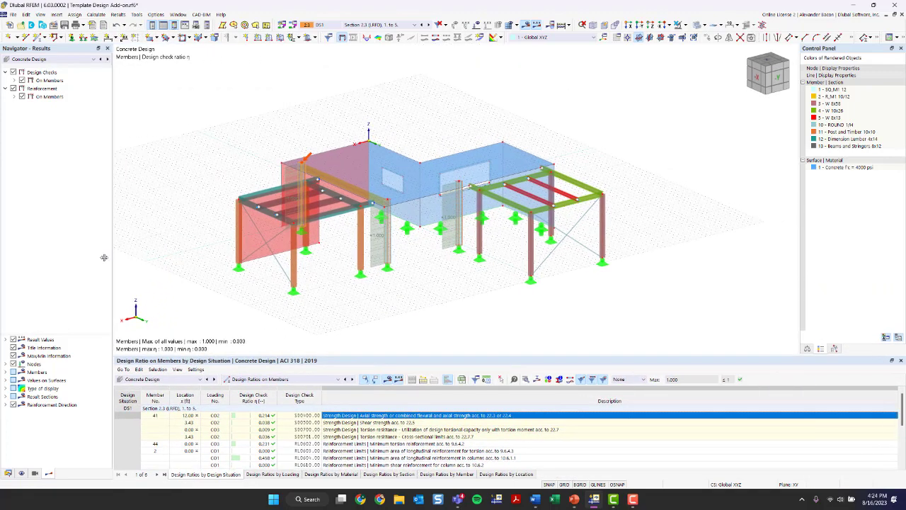
pyautogui.click(8, 473)
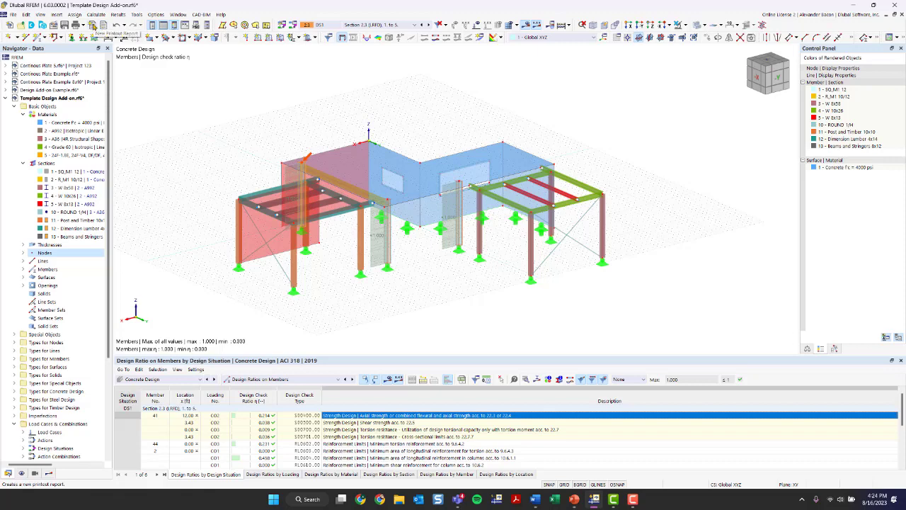
# - Create a new printout report named University Days and look over the member and surface items among its basic objects
pyautogui.click(92, 25)
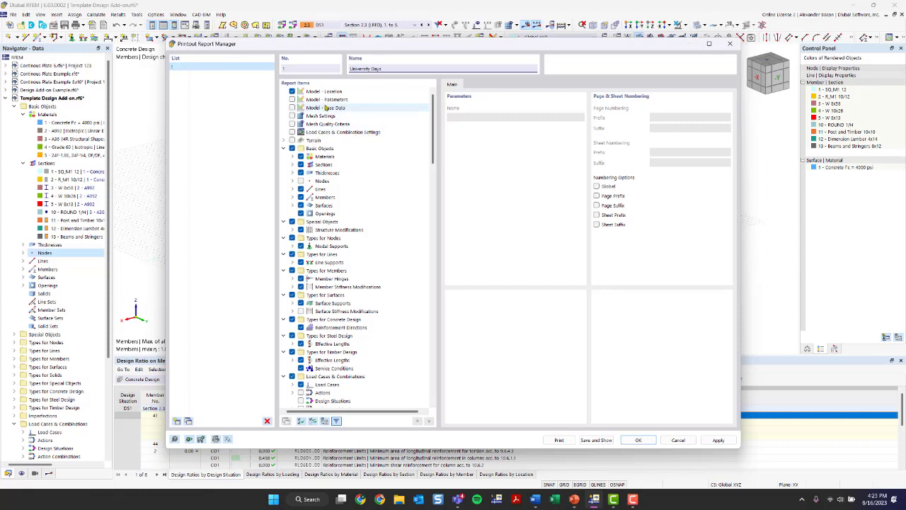
pyautogui.scroll(-2, 322, 113)
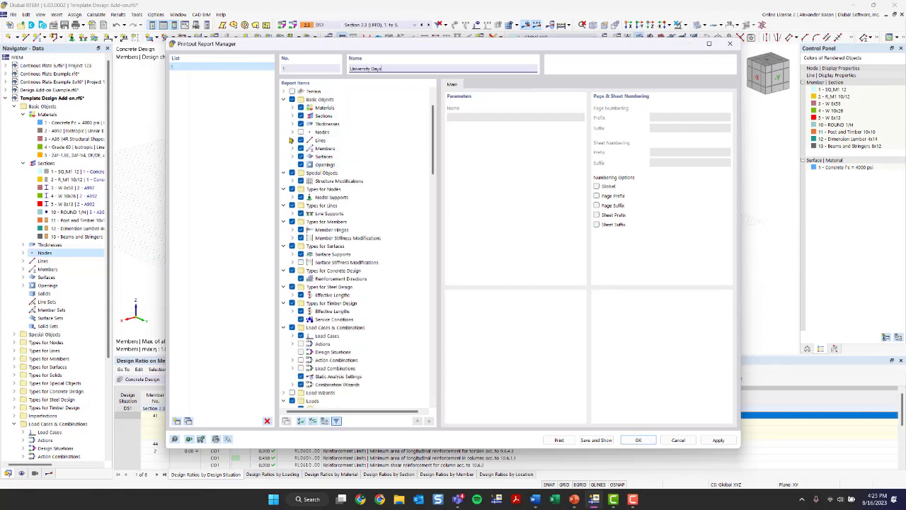
pyautogui.click(292, 148)
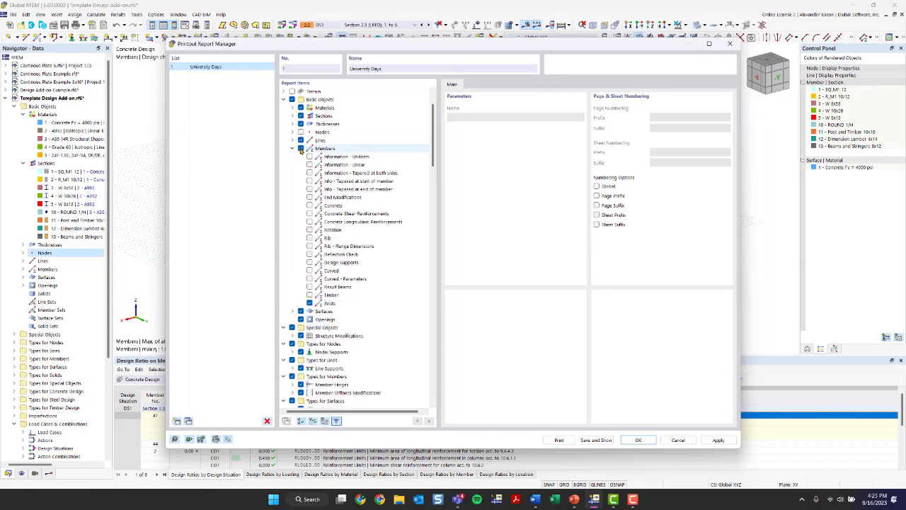
pyautogui.click(309, 303)
pyautogui.scroll(2, 315, 297)
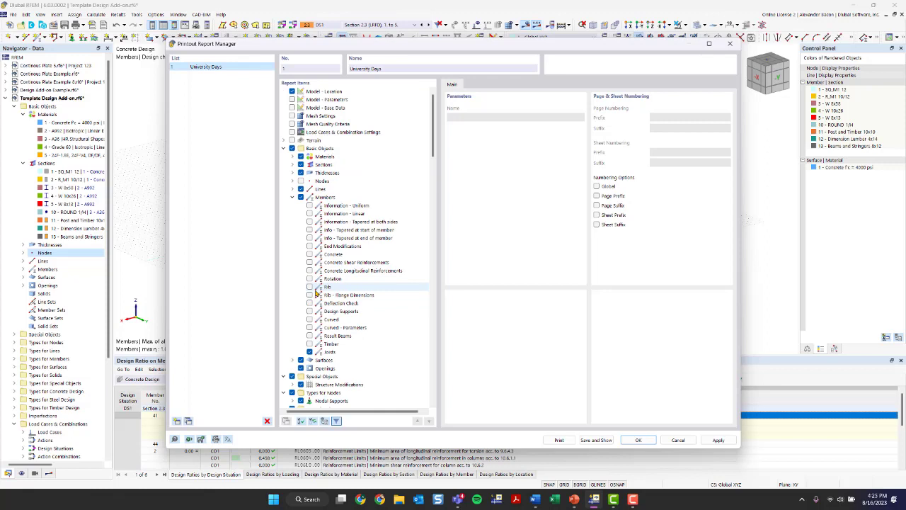
pyautogui.click(292, 198)
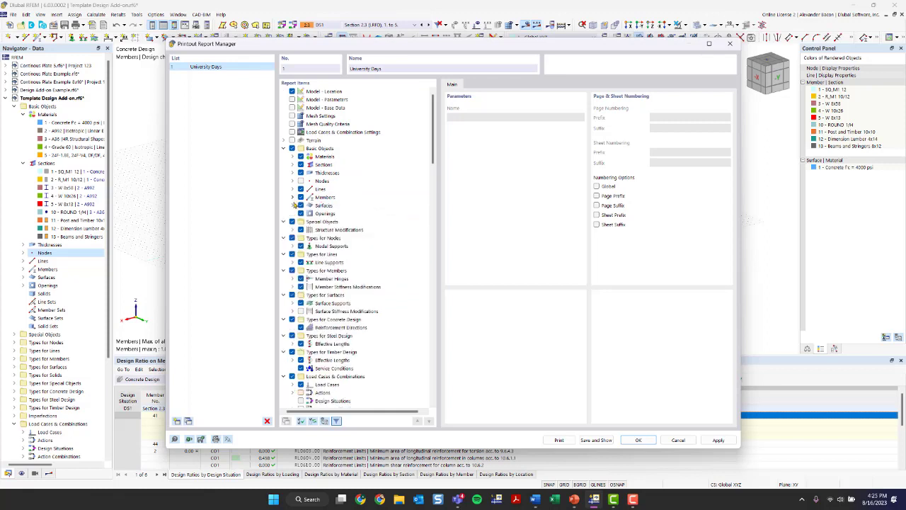
pyautogui.click(293, 206)
pyautogui.click(292, 205)
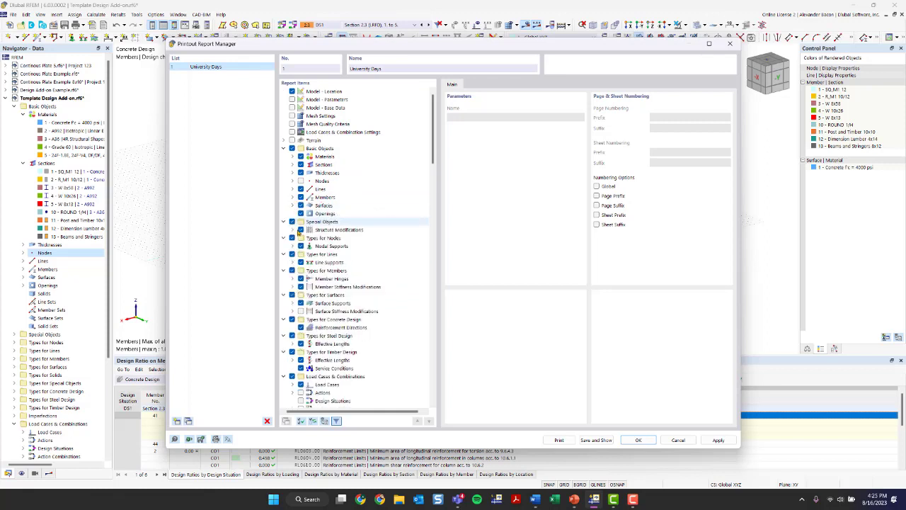
# - Look through the report's load and static analysis result items, and collapse the whole item list
pyautogui.scroll(-4, 304, 261)
pyautogui.scroll(-6, 308, 273)
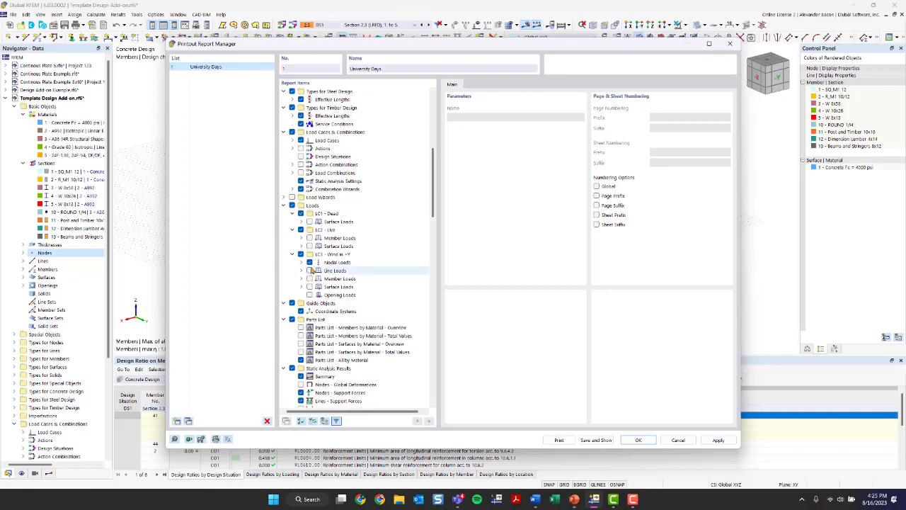
pyautogui.scroll(10, 311, 269)
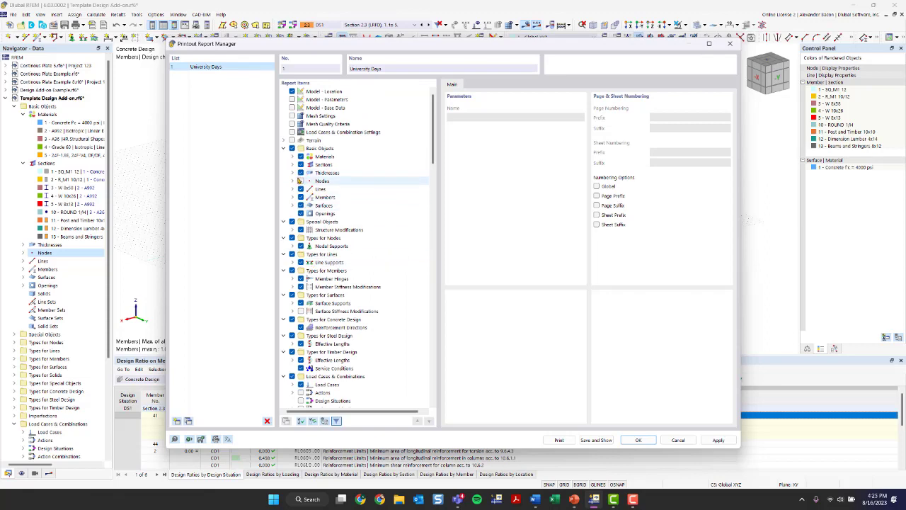
pyautogui.scroll(-15, 304, 191)
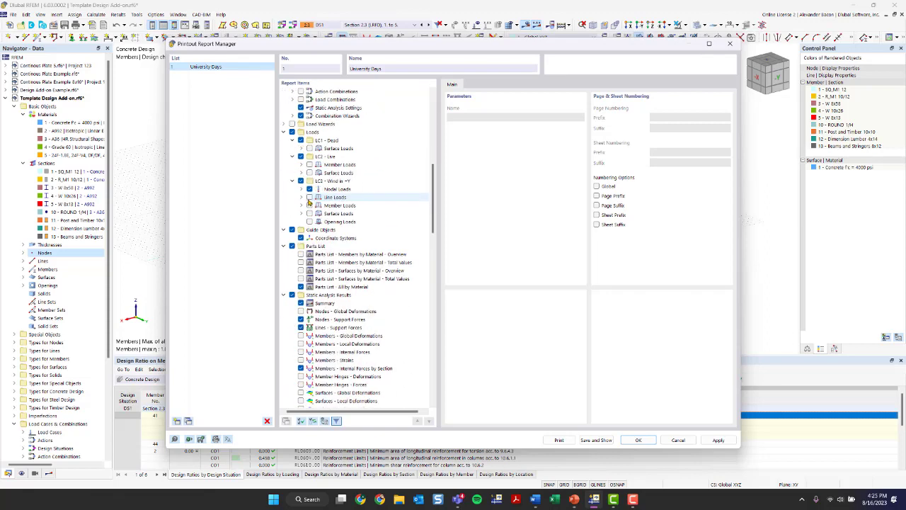
pyautogui.scroll(7, 311, 208)
pyautogui.rightClick(410, 196)
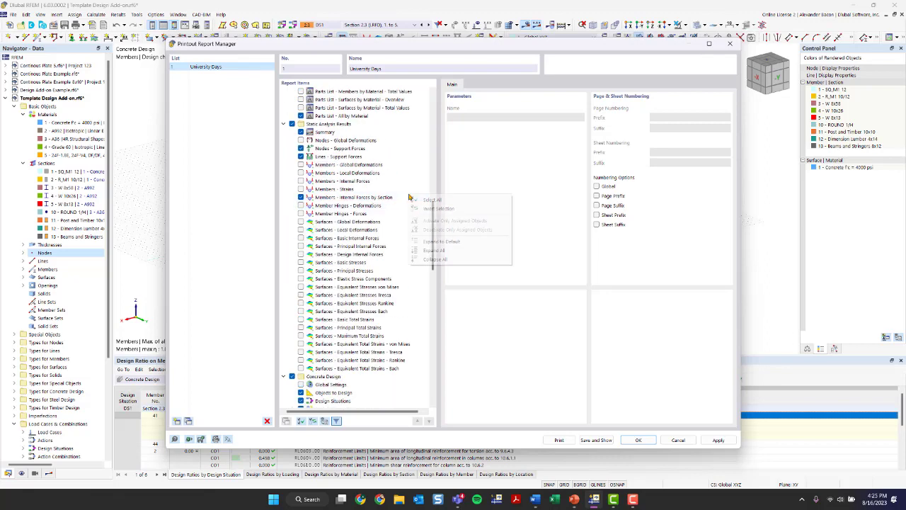
pyautogui.click(434, 259)
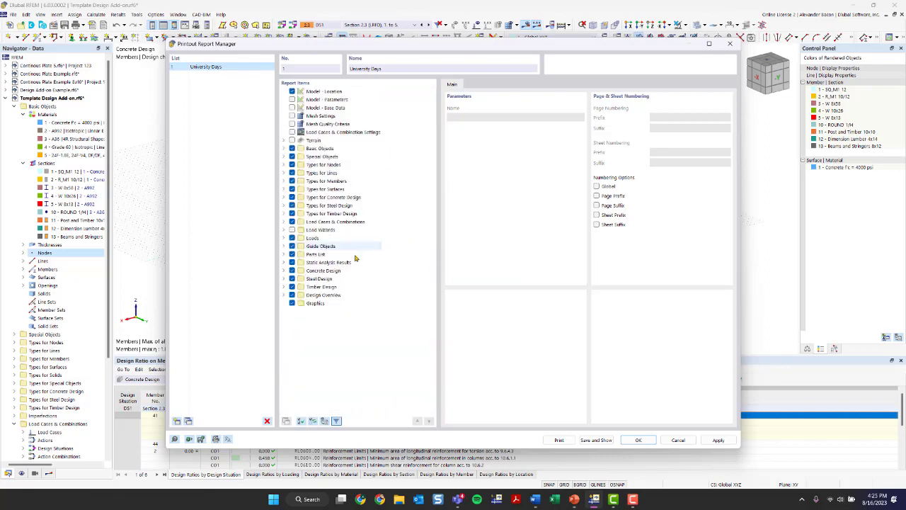
# - Examine which timber design configurations, member results and design overview items the report includes
pyautogui.click(283, 287)
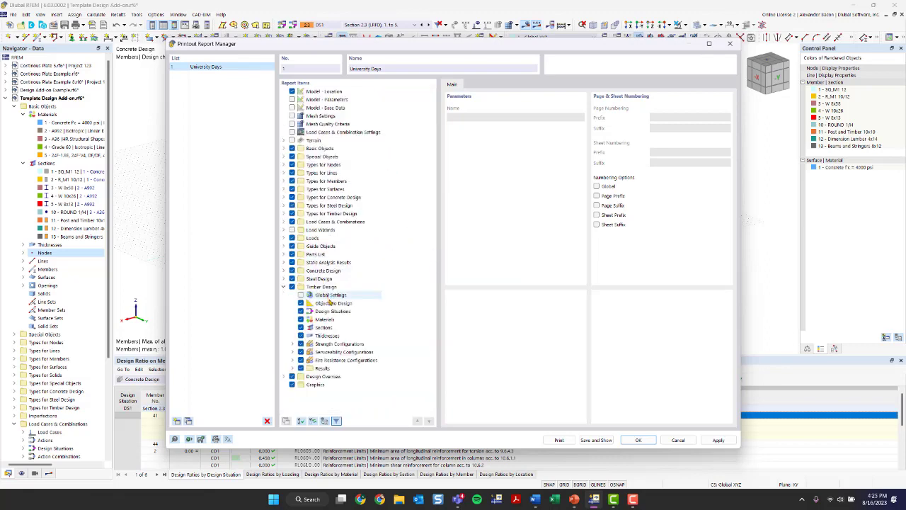
pyautogui.click(290, 343)
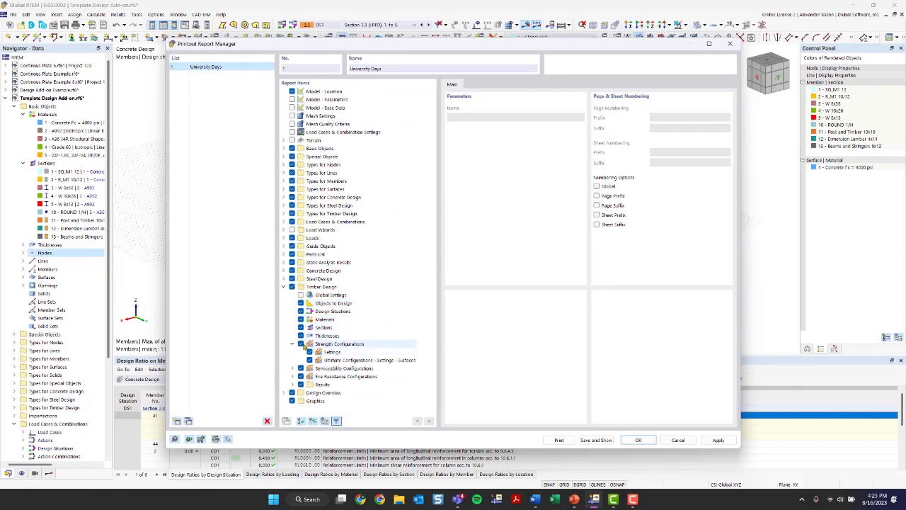
pyautogui.click(291, 343)
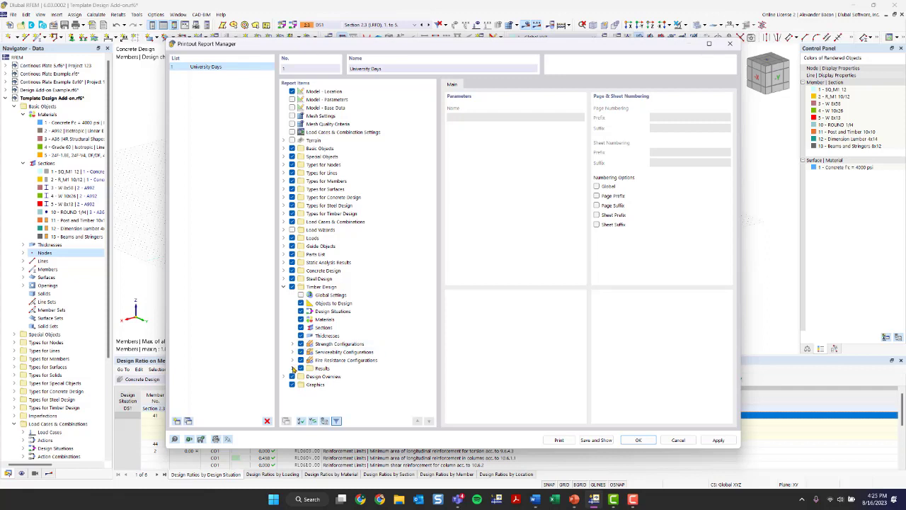
pyautogui.click(293, 369)
pyautogui.scroll(-2, 332, 354)
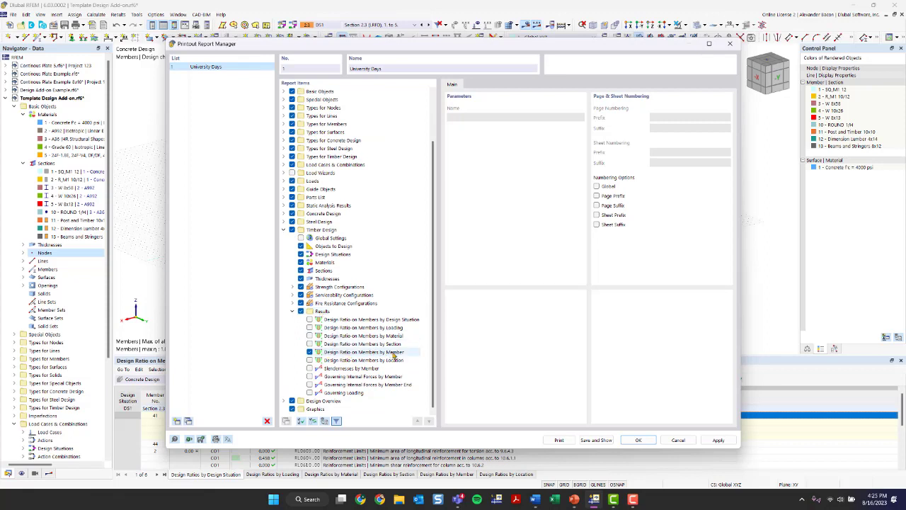
pyautogui.click(284, 401)
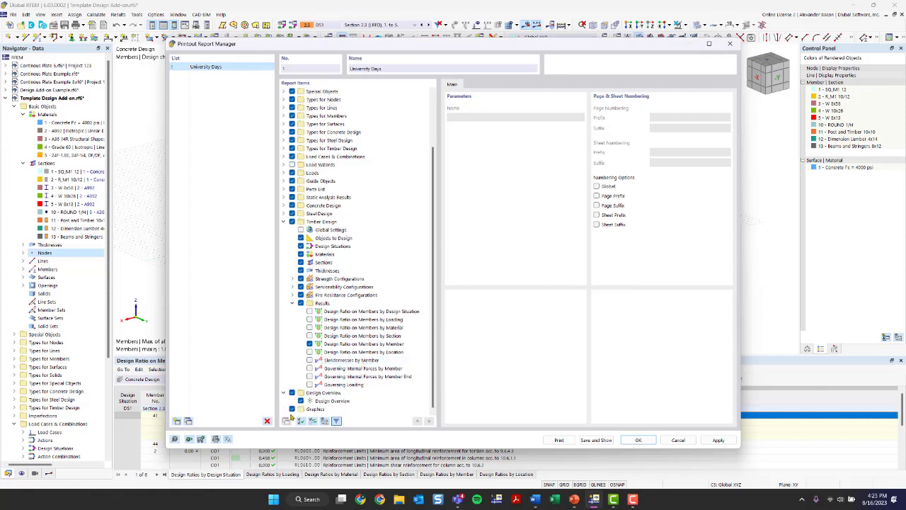
pyautogui.scroll(3, 347, 219)
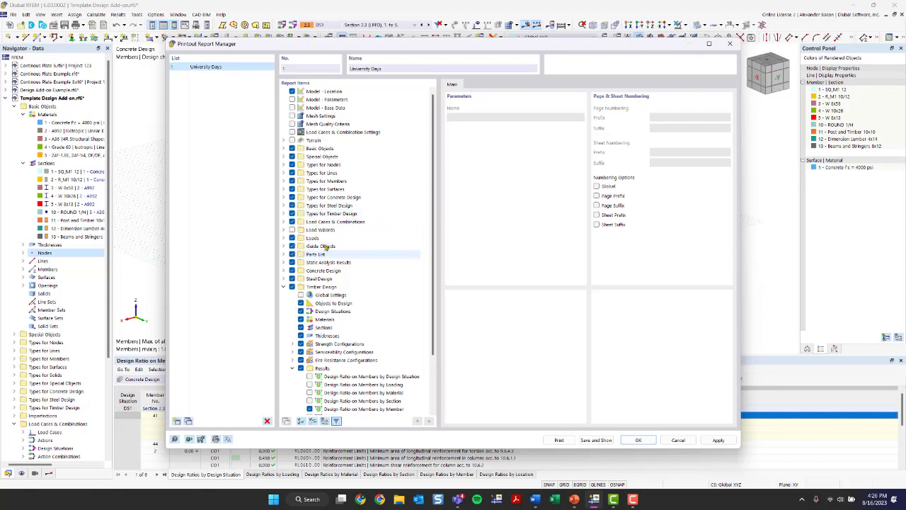
pyautogui.scroll(-3, 319, 196)
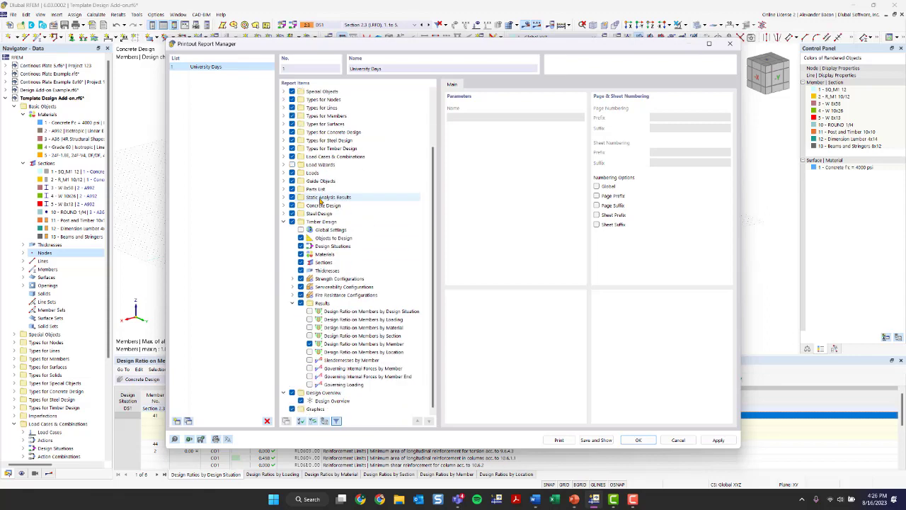
# - Check the report's language choices and look through its printer, page setup, header and cover page settings
pyautogui.click(227, 440)
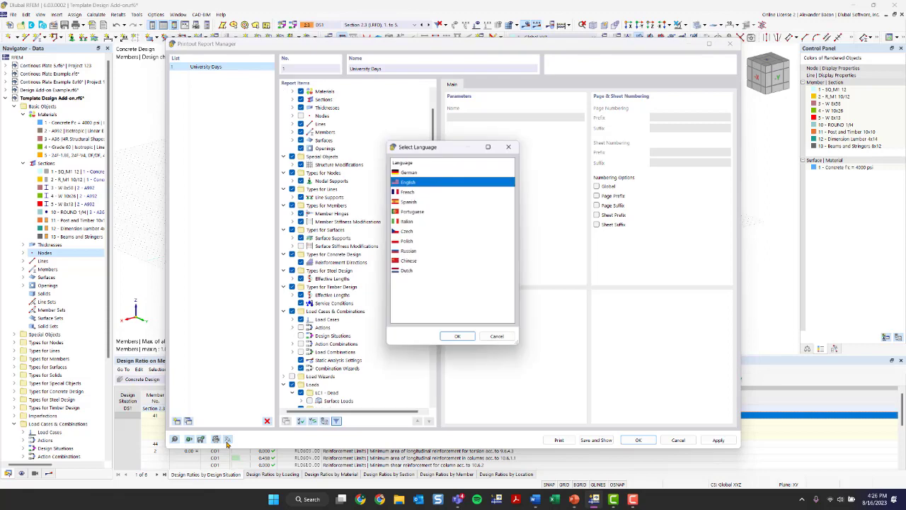
pyautogui.click(508, 144)
pyautogui.click(217, 439)
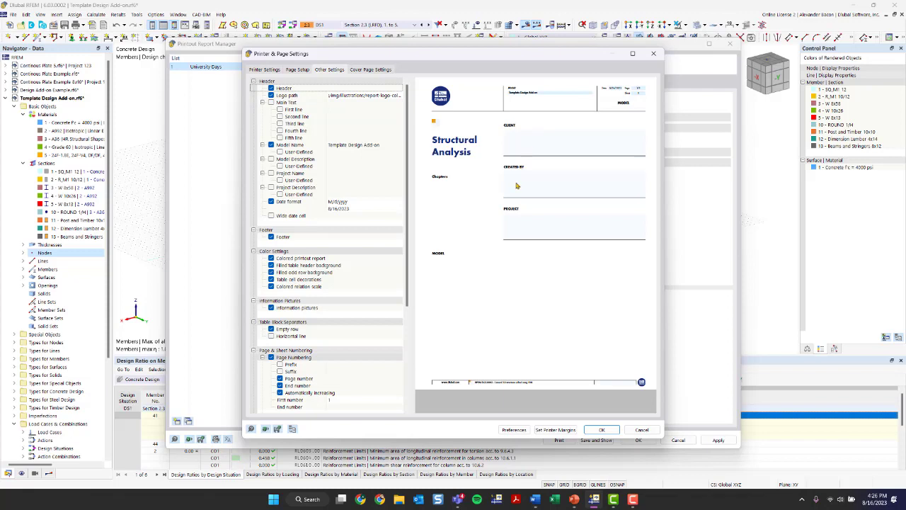
pyautogui.click(306, 72)
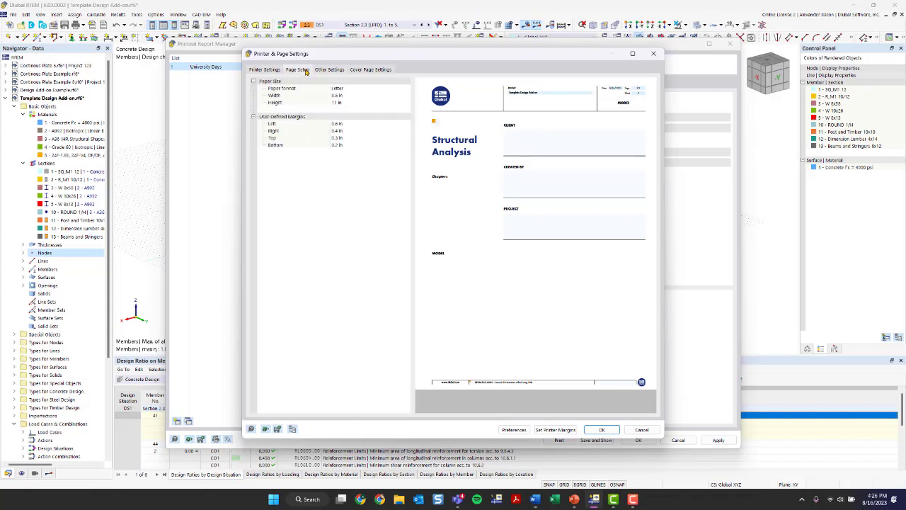
pyautogui.click(334, 71)
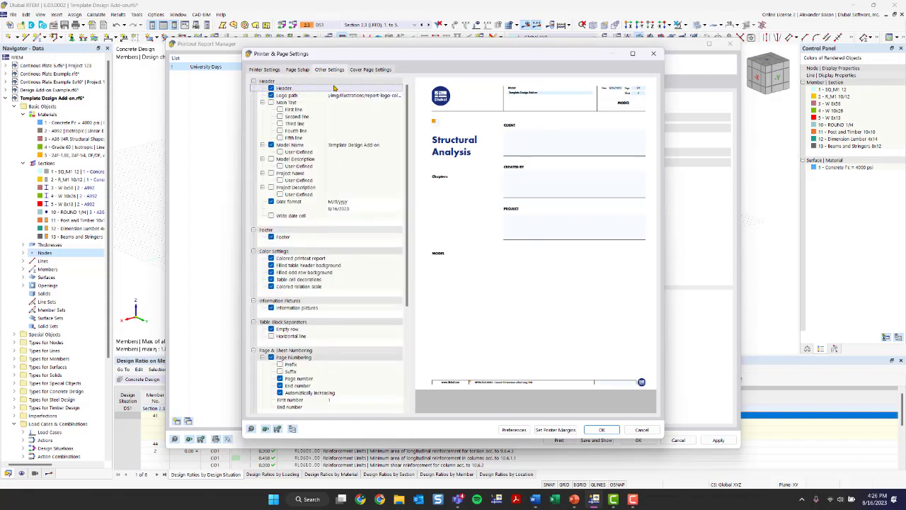
pyautogui.click(272, 70)
pyautogui.click(328, 70)
pyautogui.click(362, 70)
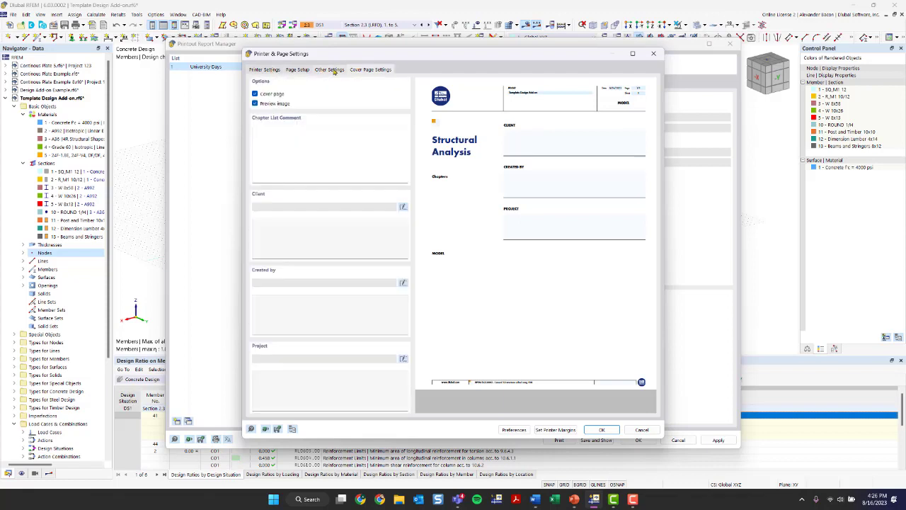
pyautogui.click(331, 71)
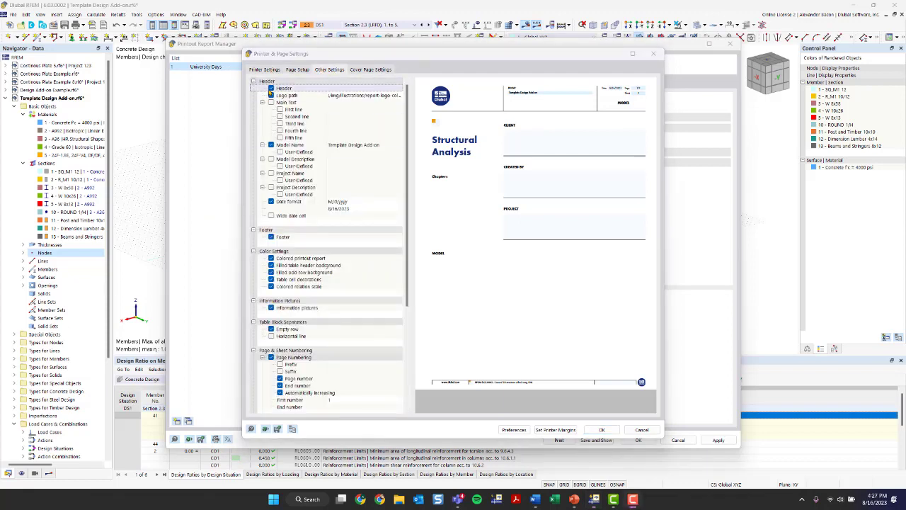
# - Inspect the header's logo path and the cover page fields, and close the printer and page settings unchanged
pyautogui.click(352, 95)
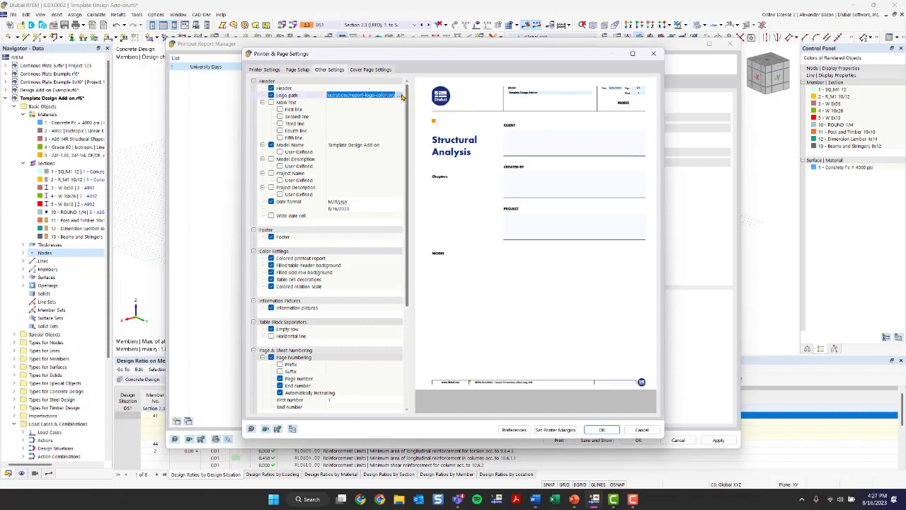
pyautogui.click(370, 70)
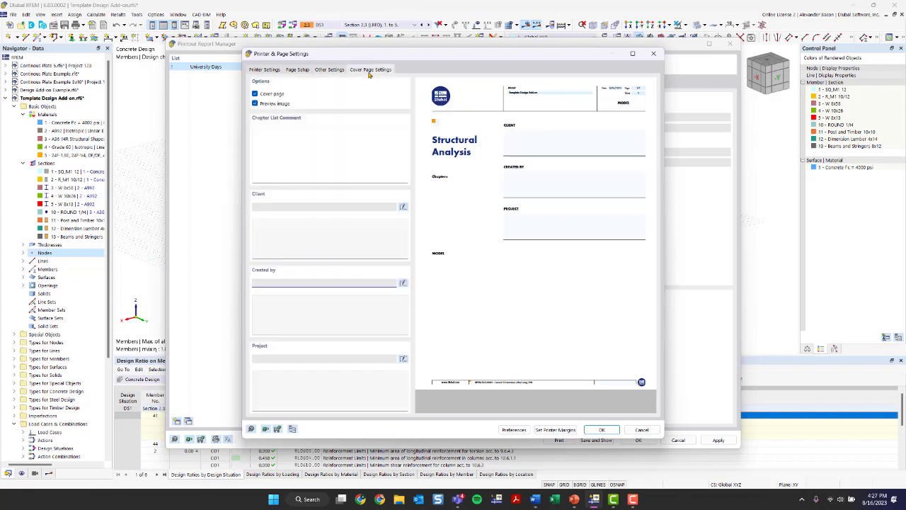
pyautogui.press('Tab')
pyautogui.press('Tab')
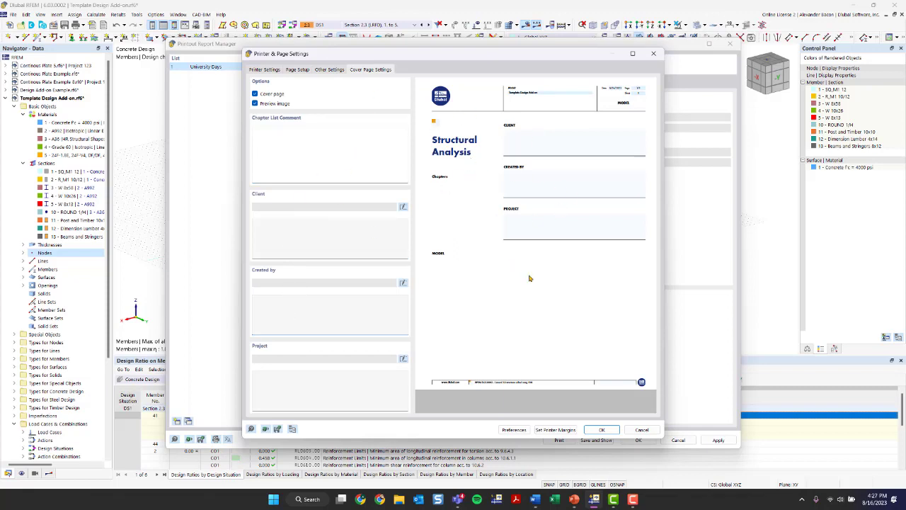
pyautogui.click(331, 69)
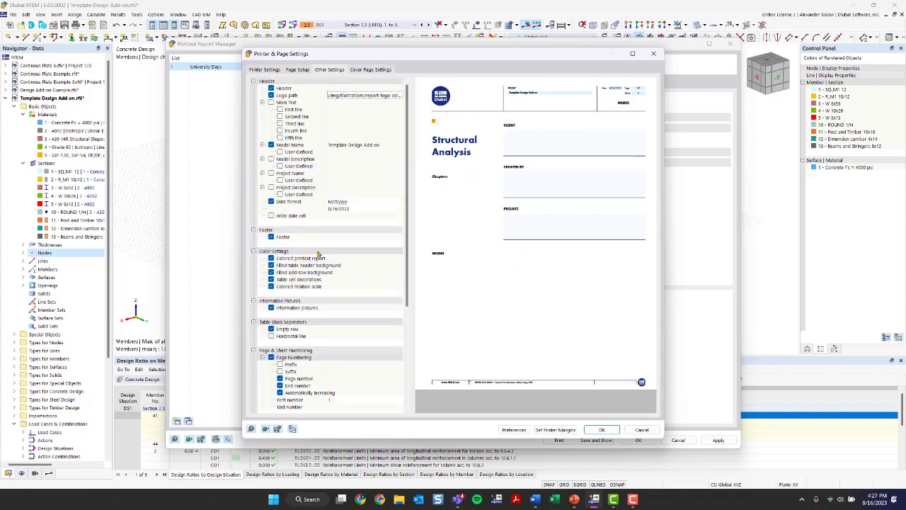
pyautogui.click(654, 54)
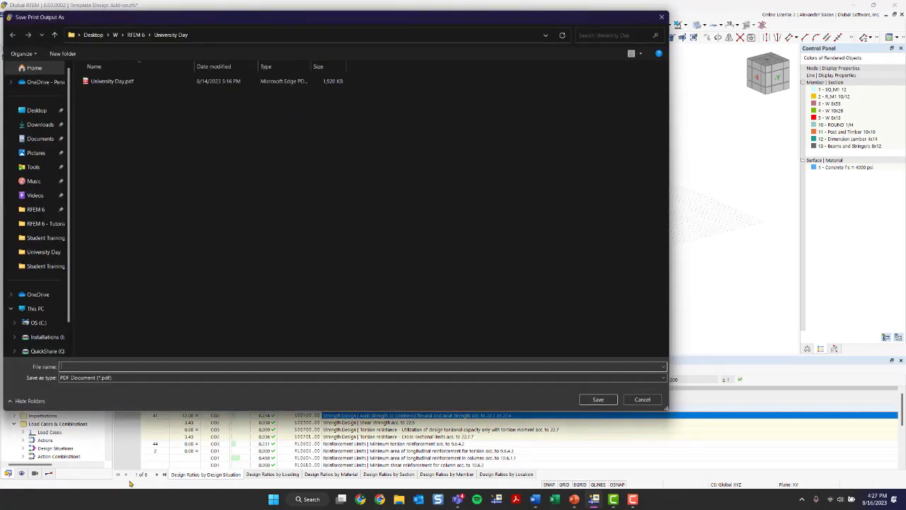
# - Save the report's print output to the Desktop as a PDF named University Days PR
pyautogui.moveTo(172, 21); pyautogui.dragTo(233, 31)
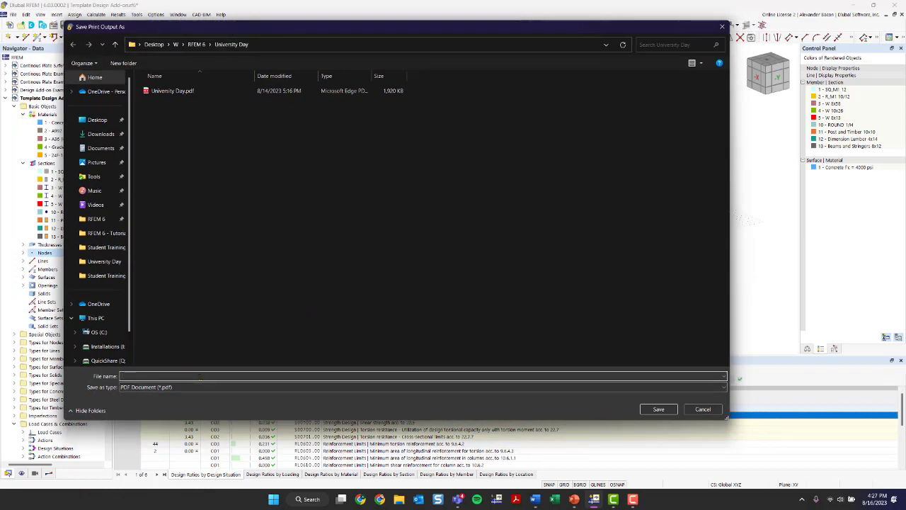
pyautogui.write('Univ')
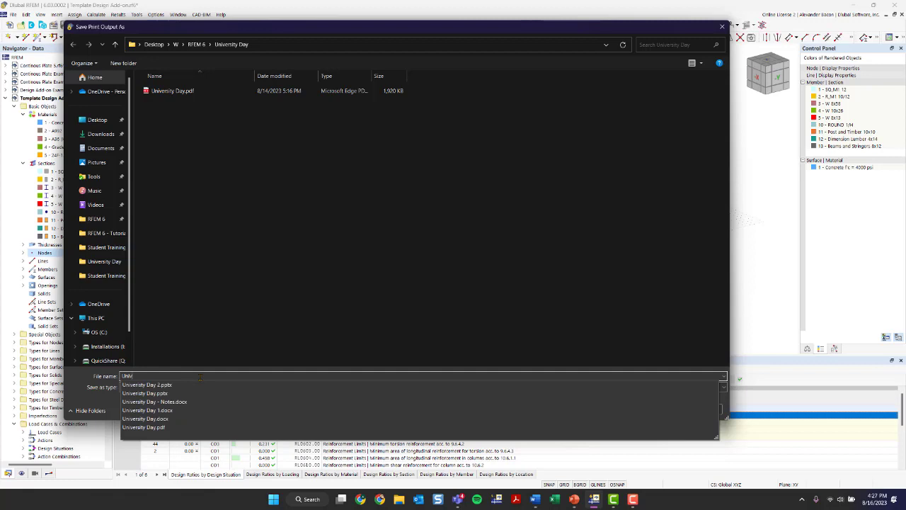
pyautogui.write('er')
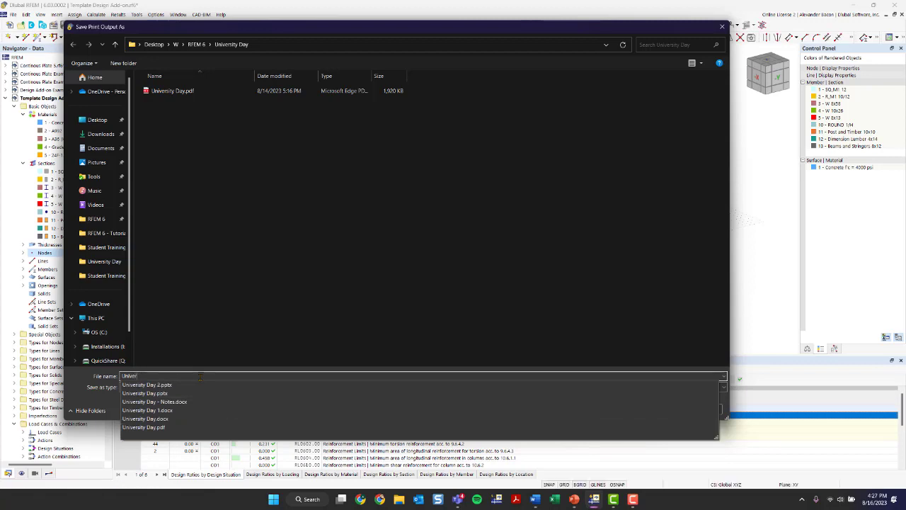
pyautogui.write('sity Days')
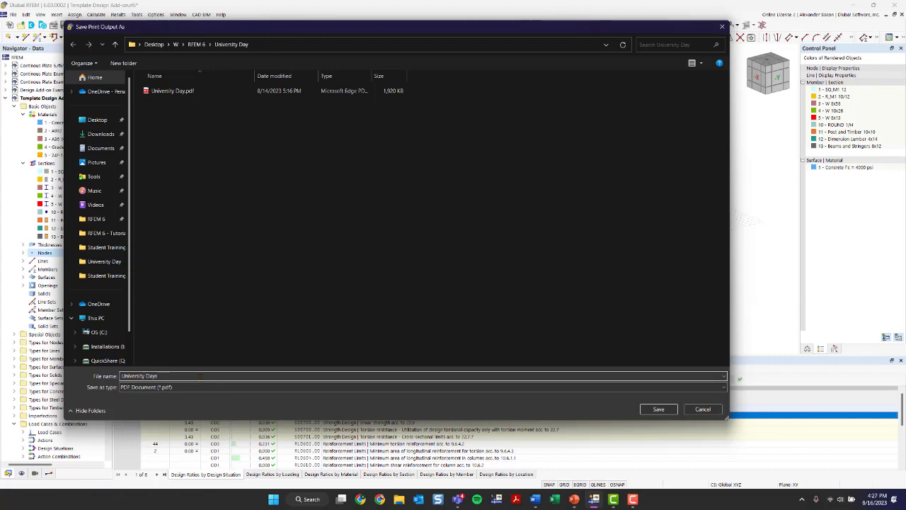
pyautogui.write(' PR')
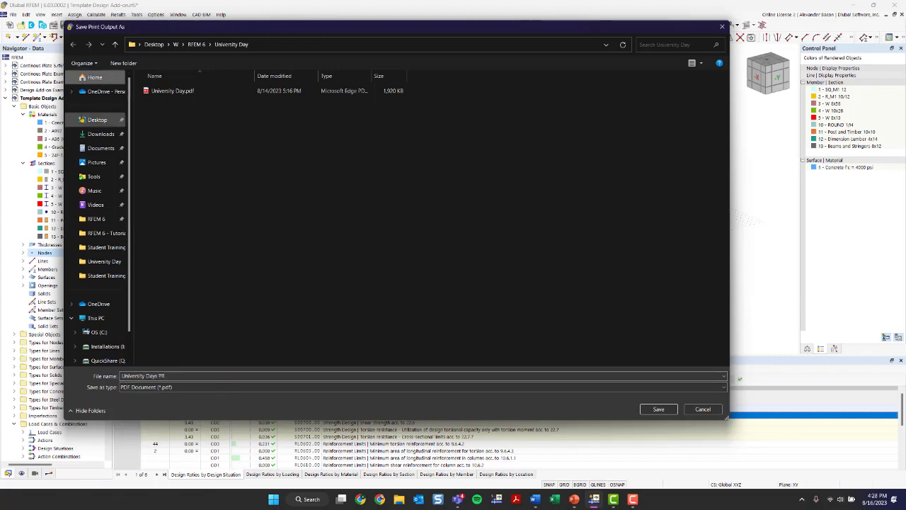
pyautogui.click(97, 120)
pyautogui.click(658, 409)
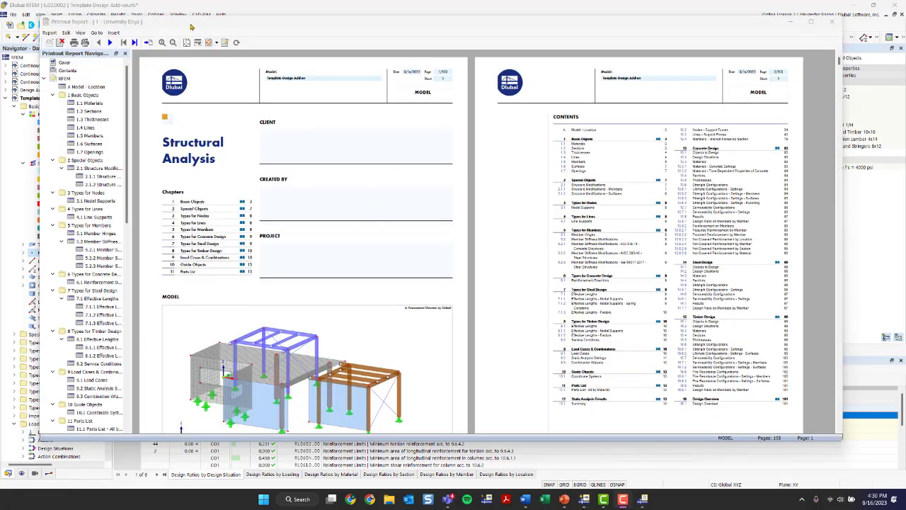
# - Widen the report navigator and look through the report's materials, sections, thicknesses, surfaces and structure modification chapters
pyautogui.scroll(-1, 271, 178)
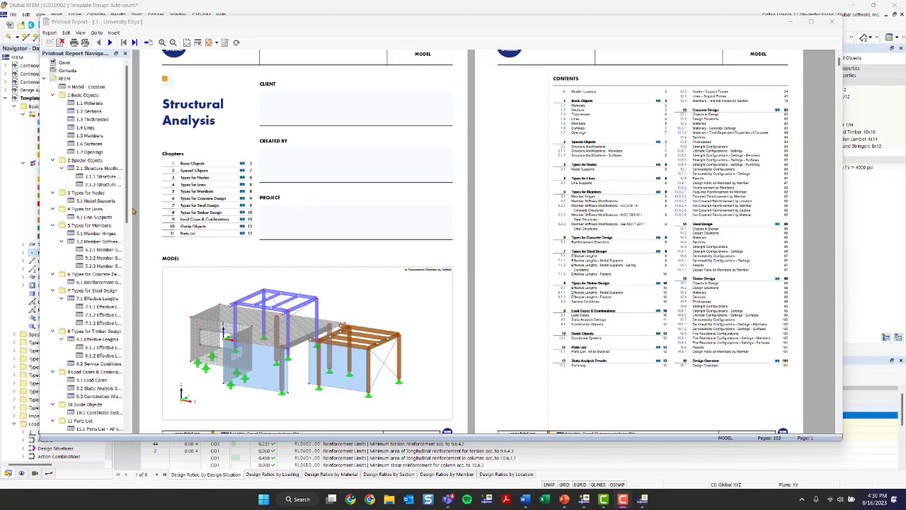
pyautogui.moveTo(126, 212); pyautogui.dragTo(180, 215)
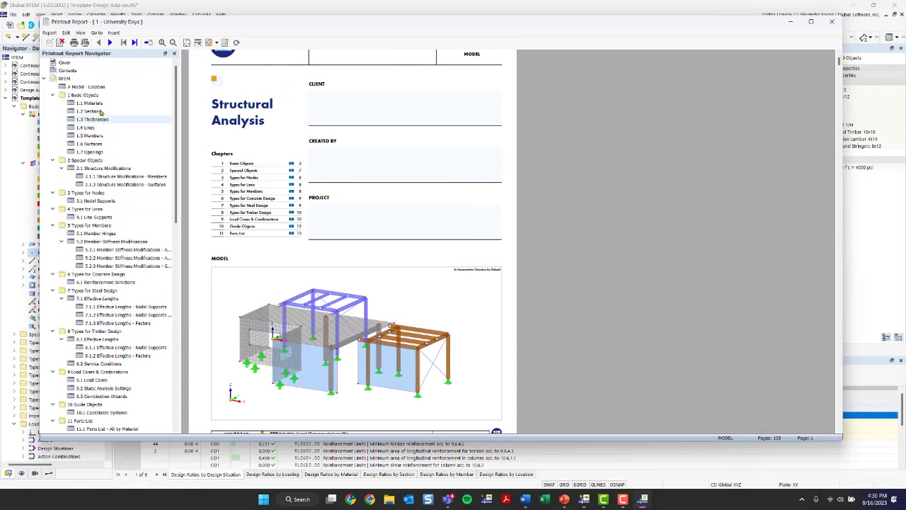
pyautogui.click(89, 103)
pyautogui.click(96, 111)
pyautogui.click(95, 145)
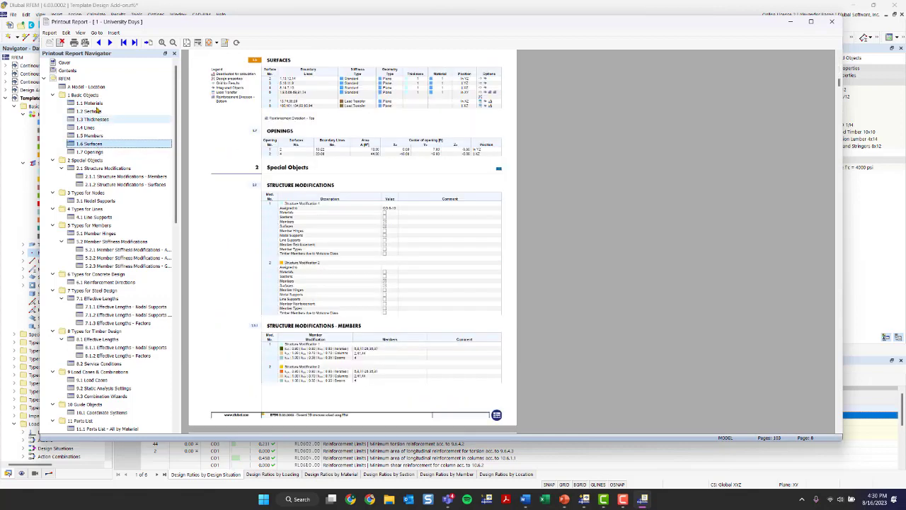
pyautogui.click(94, 103)
pyautogui.click(90, 111)
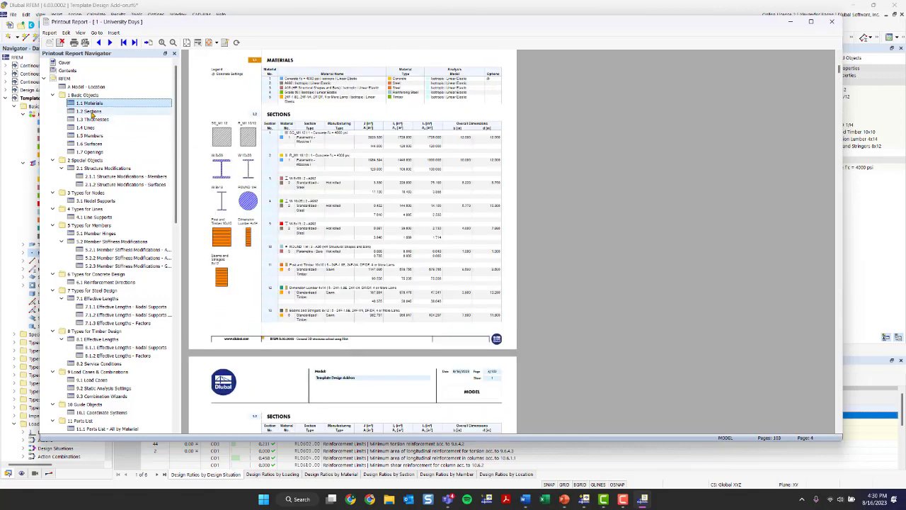
pyautogui.click(91, 118)
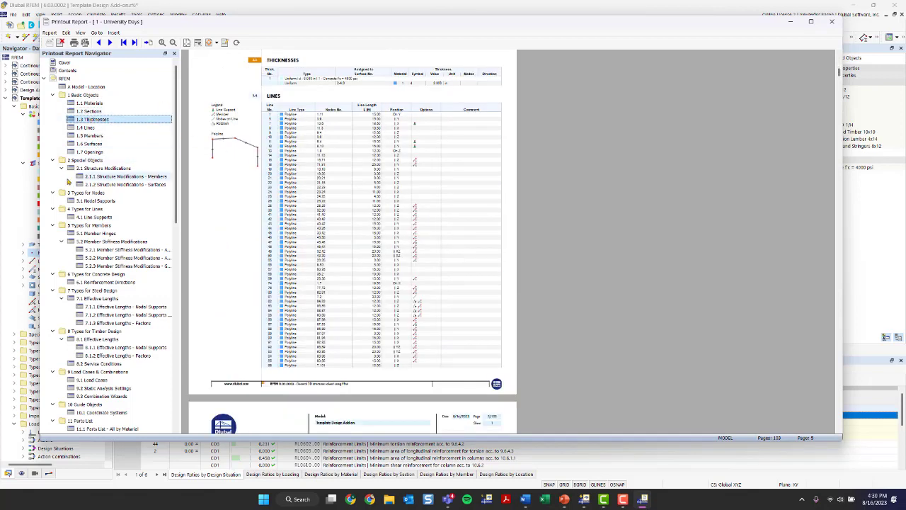
pyautogui.scroll(-3, 87, 152)
pyautogui.click(114, 111)
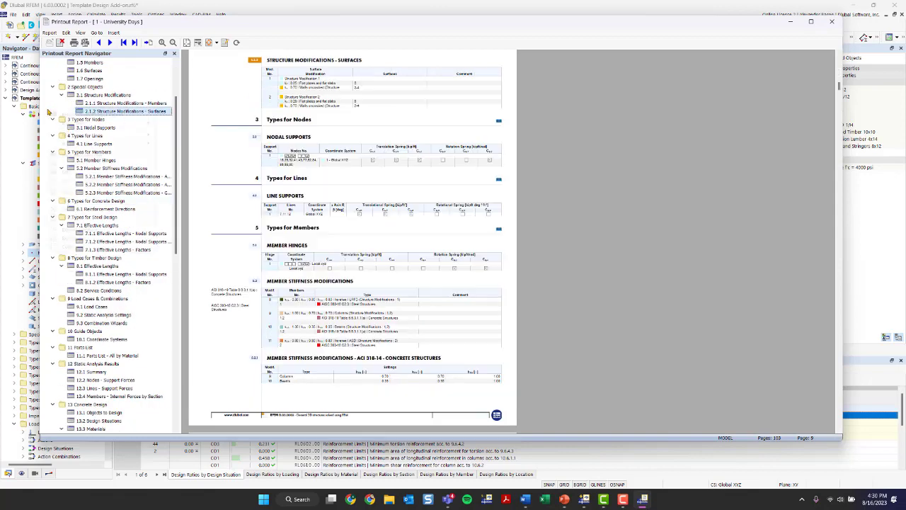
# - Collapse all report chapters, expand Steel Design, and examine its pages from Objects to Design through the member design ratios
pyautogui.rightClick(50, 111)
pyautogui.click(74, 246)
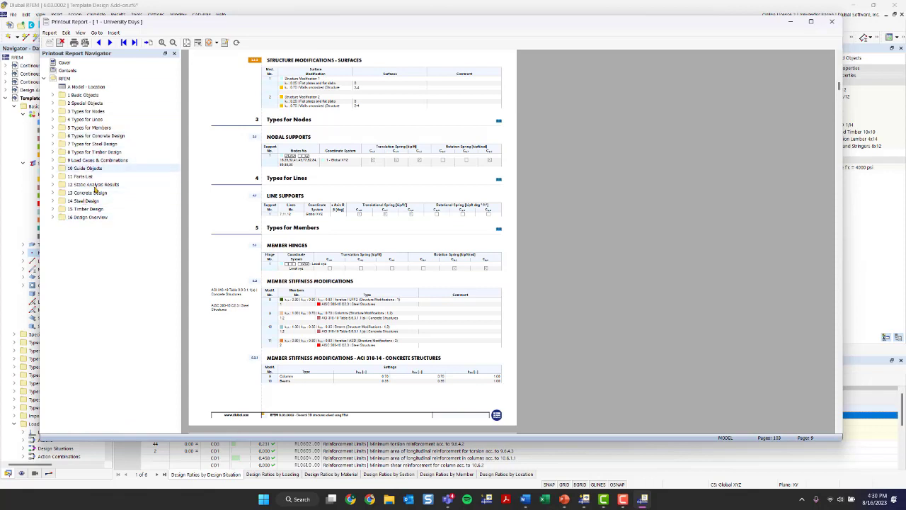
pyautogui.click(53, 201)
pyautogui.click(94, 210)
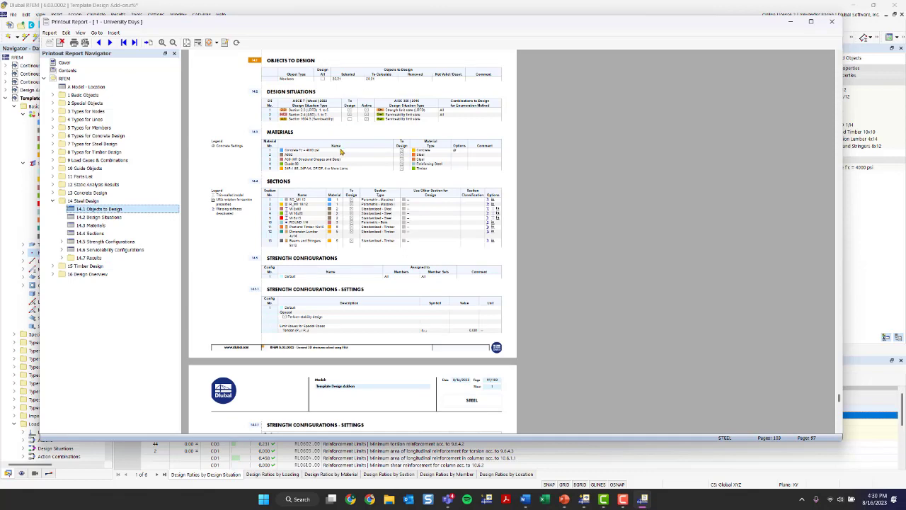
pyautogui.scroll(-6, 347, 170)
pyautogui.scroll(-5, 359, 189)
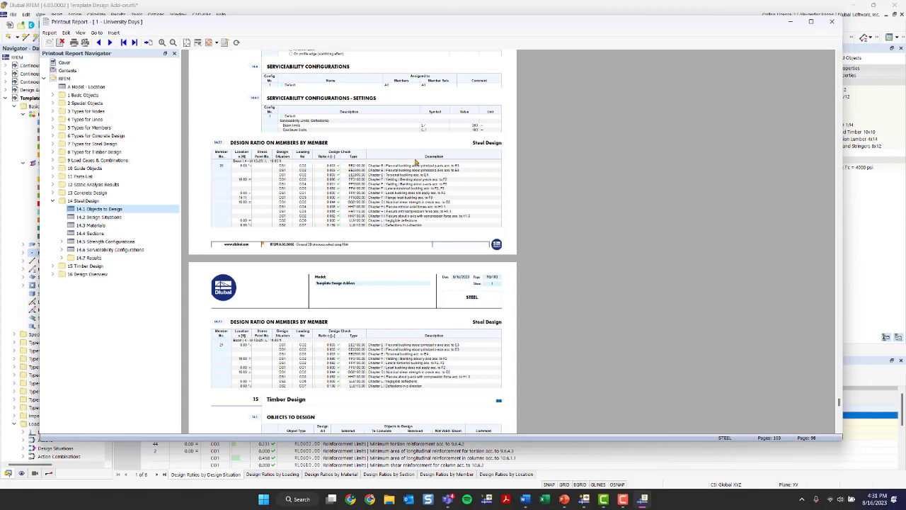
pyautogui.scroll(-8, 457, 172)
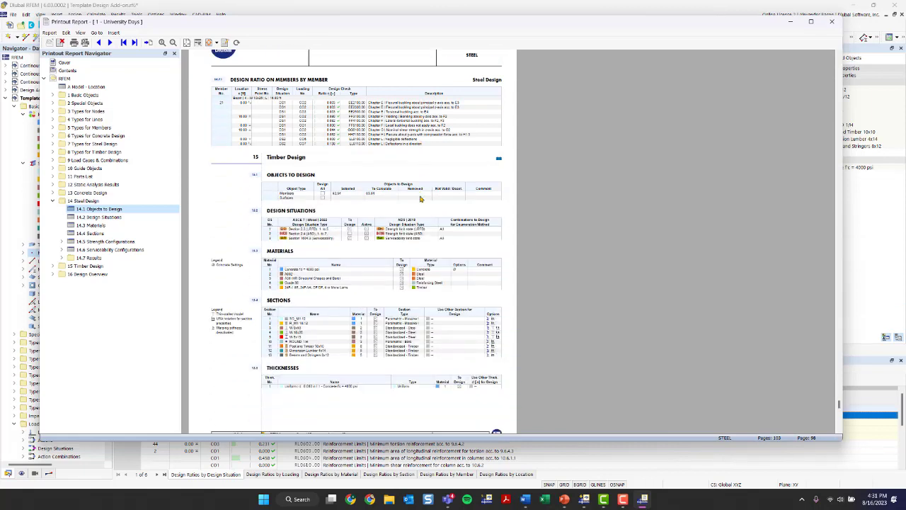
pyautogui.scroll(2, 419, 202)
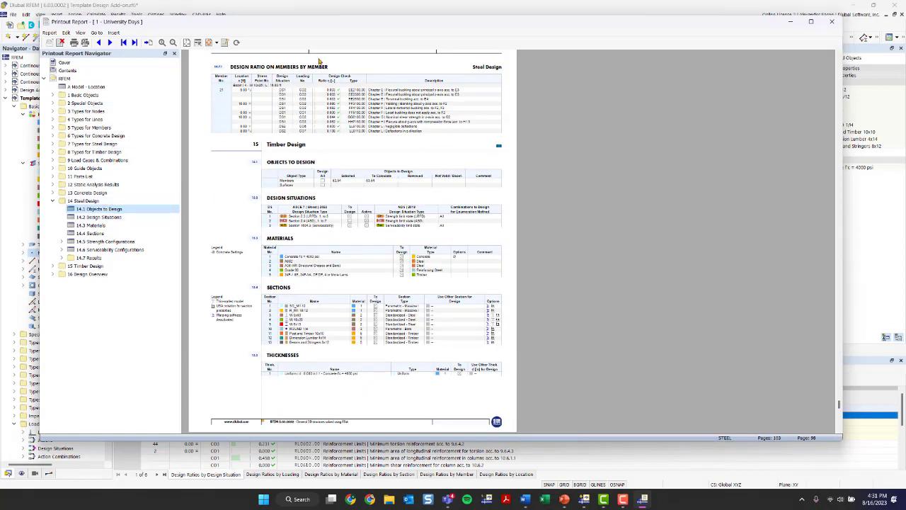
# - Move the Design Situations entry below Sections within the Steel Design chapter of the report
pyautogui.click(93, 219)
pyautogui.moveTo(92, 222); pyautogui.dragTo(149, 238)
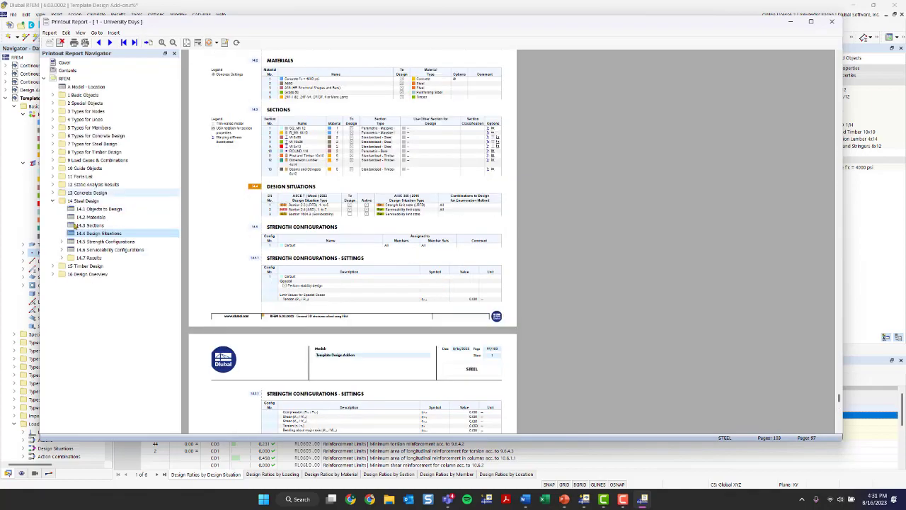
# - Look through the report's editing and display options, and close the printout report
pyautogui.moveTo(295, 22); pyautogui.dragTo(320, 25)
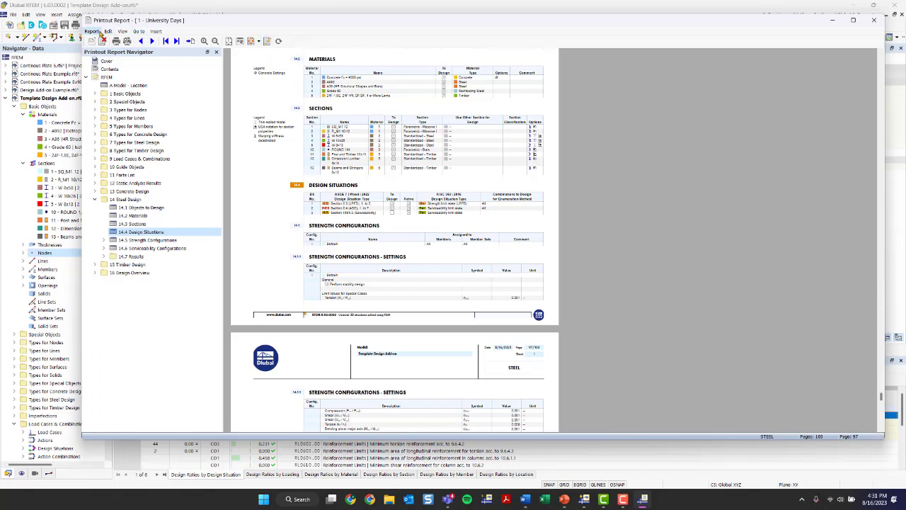
pyautogui.click(97, 32)
pyautogui.moveTo(107, 34)
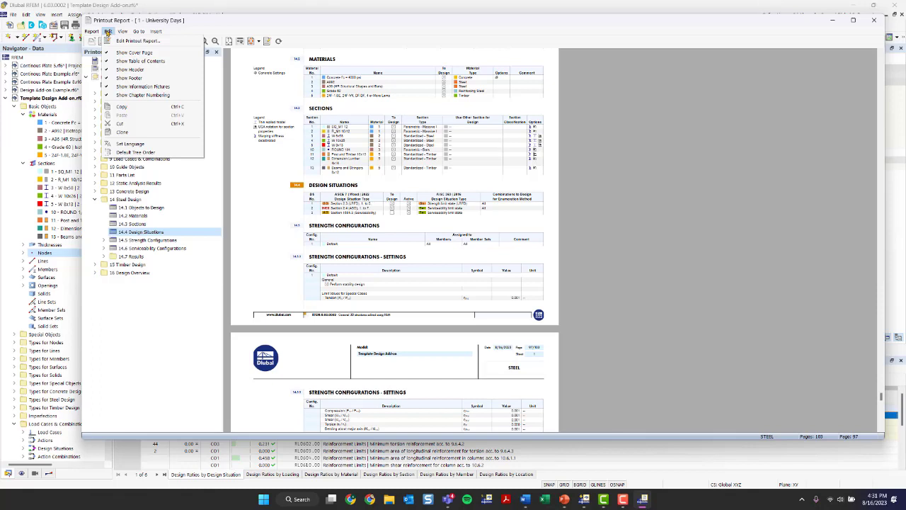
pyautogui.click(263, 22)
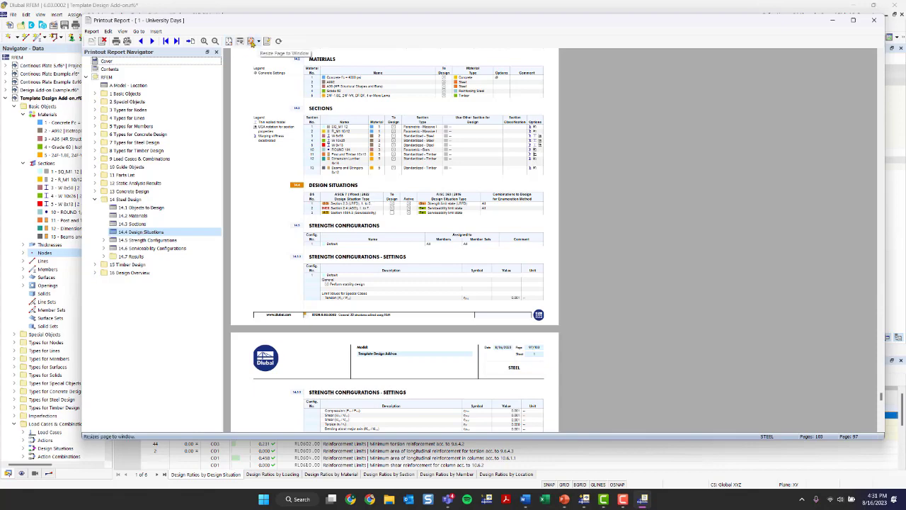
pyautogui.click(874, 20)
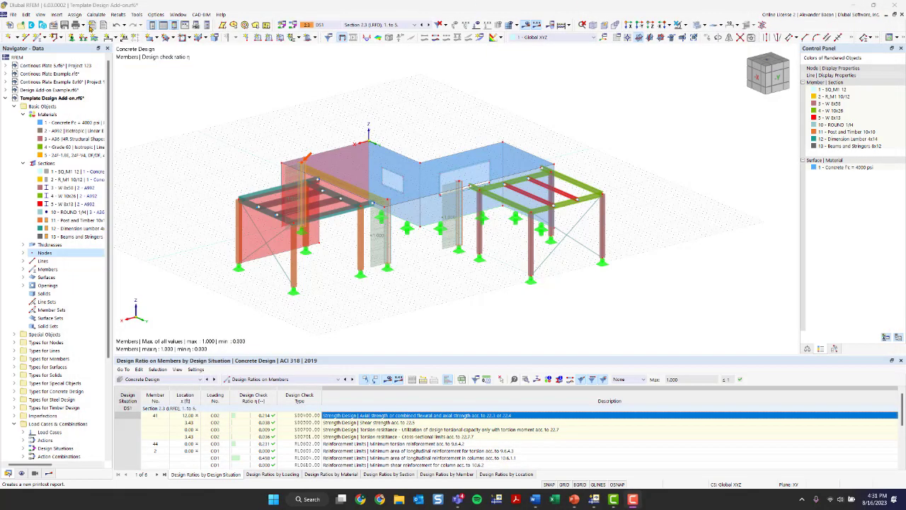
# - Start a new printout report and browse the available report templates, including Timber Design, closing the template list unchanged
pyautogui.click(90, 26)
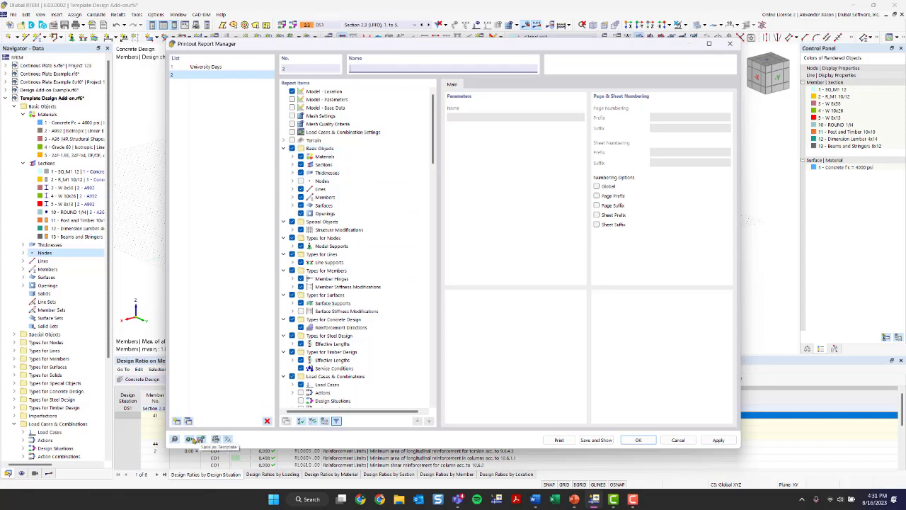
pyautogui.click(190, 440)
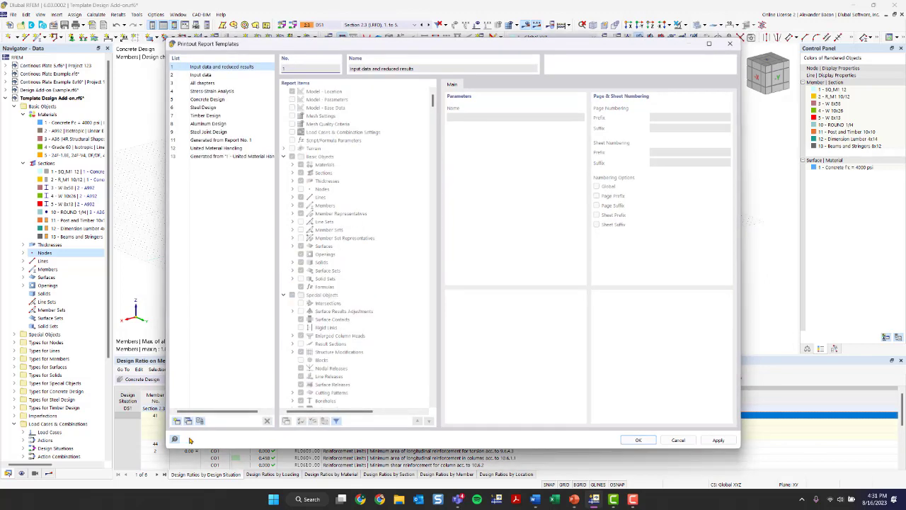
pyautogui.click(234, 156)
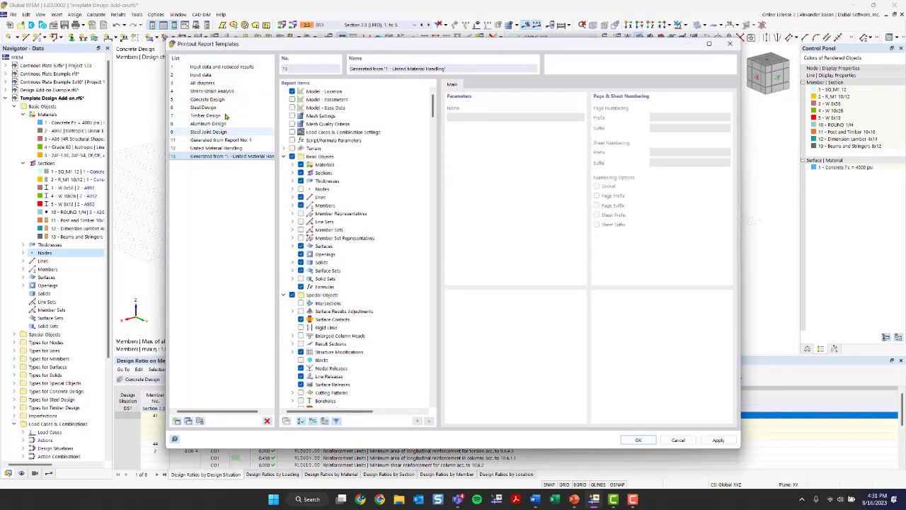
pyautogui.click(230, 115)
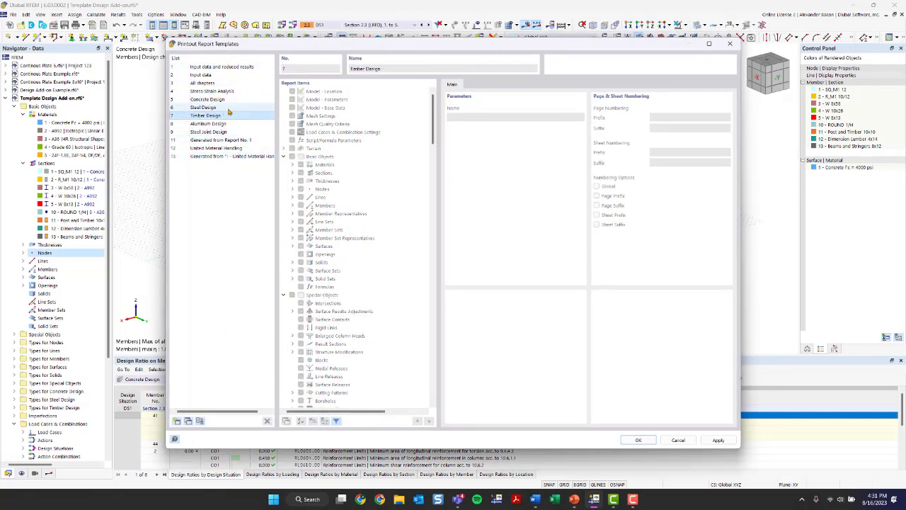
pyautogui.click(730, 44)
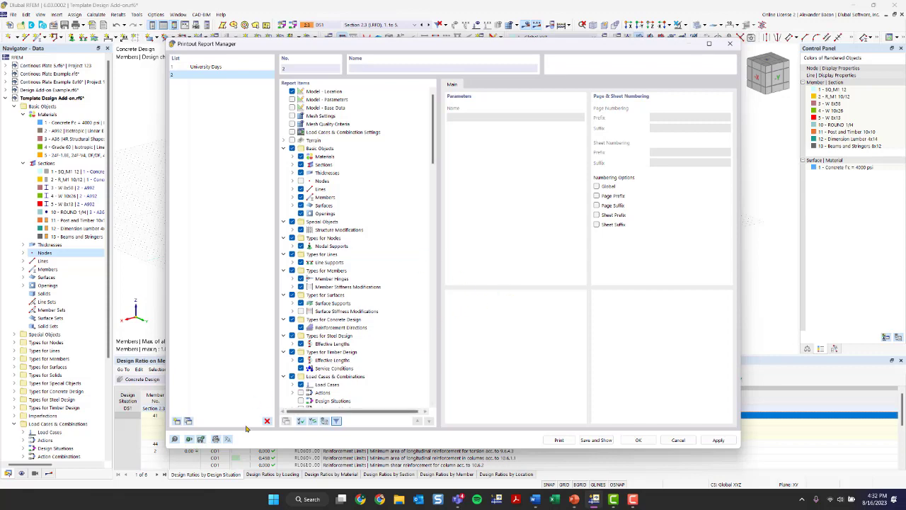
# - Inspect the report's printer and page settings and the saved page settings templates, and close the report manager unchanged
pyautogui.click(216, 439)
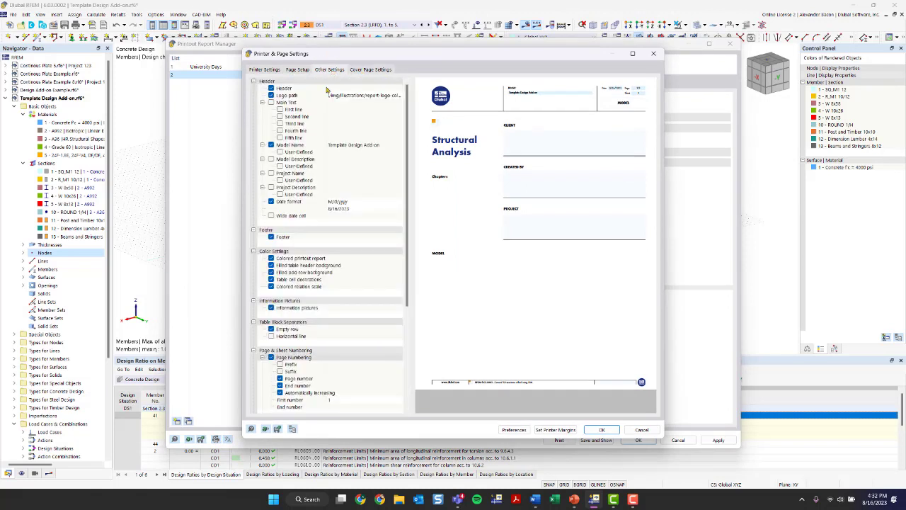
pyautogui.click(276, 430)
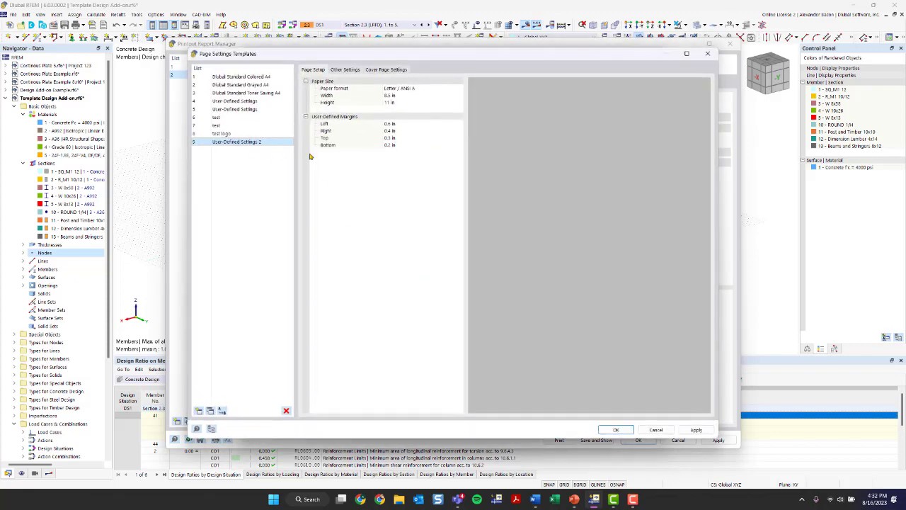
pyautogui.click(707, 54)
pyautogui.click(653, 53)
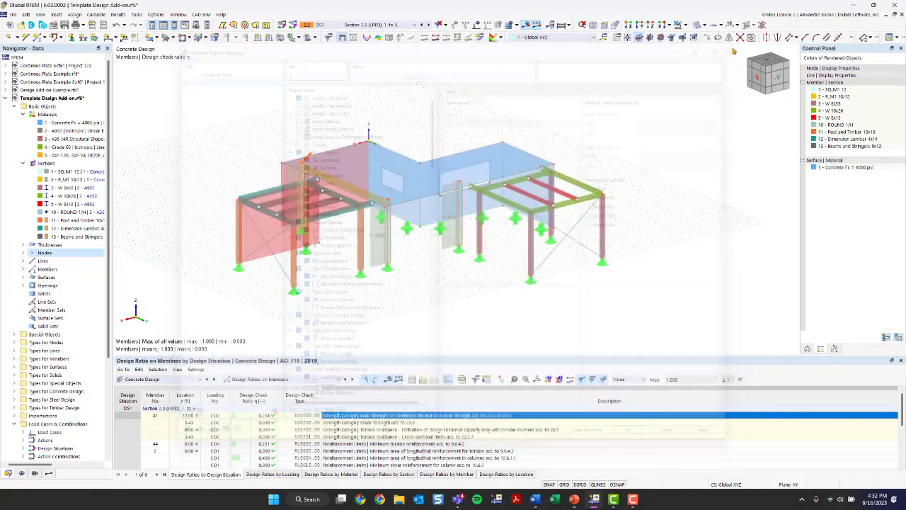
pyautogui.click(730, 43)
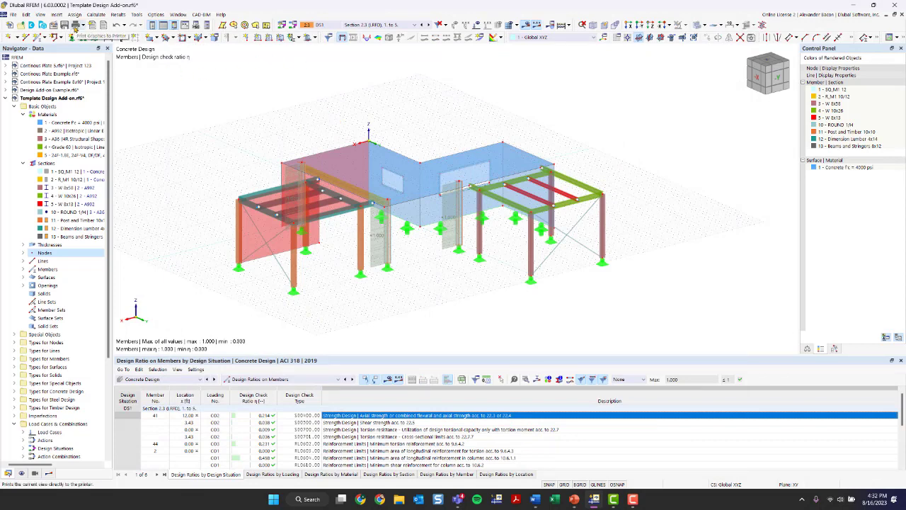
# - Set up a graphic printout of the model view to the University Days report with Multi print as the window to print
pyautogui.click(83, 27)
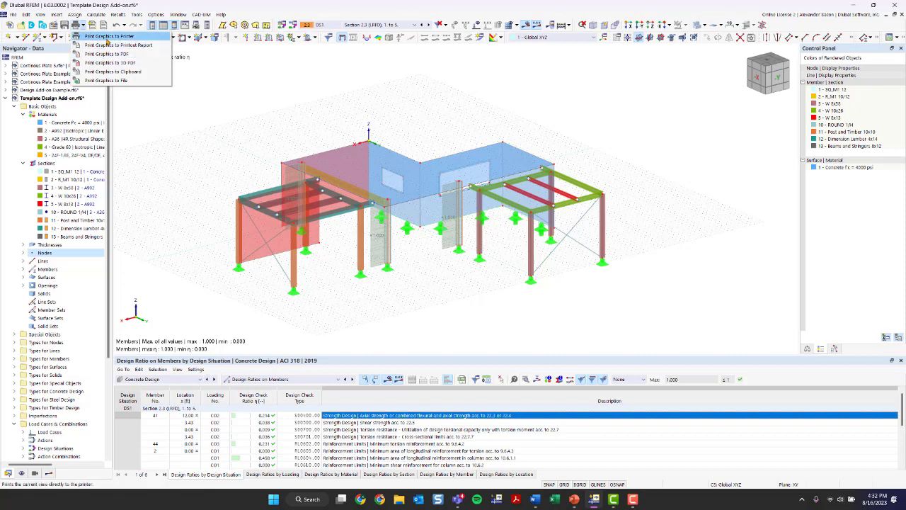
pyautogui.click(111, 47)
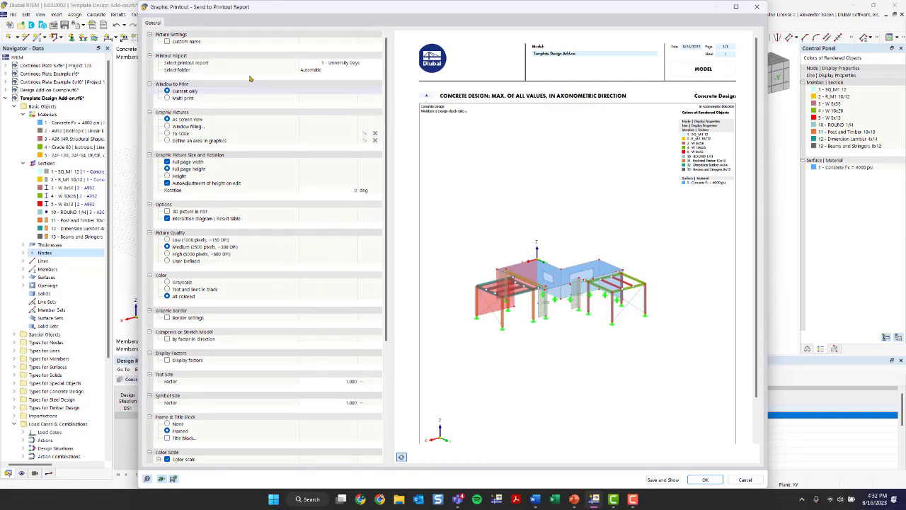
pyautogui.click(168, 90)
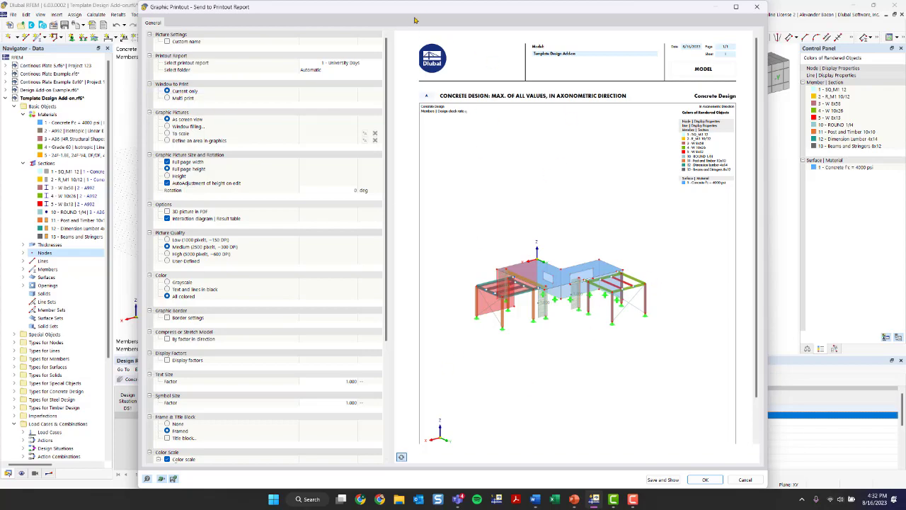
pyautogui.moveTo(409, 11); pyautogui.dragTo(369, 18)
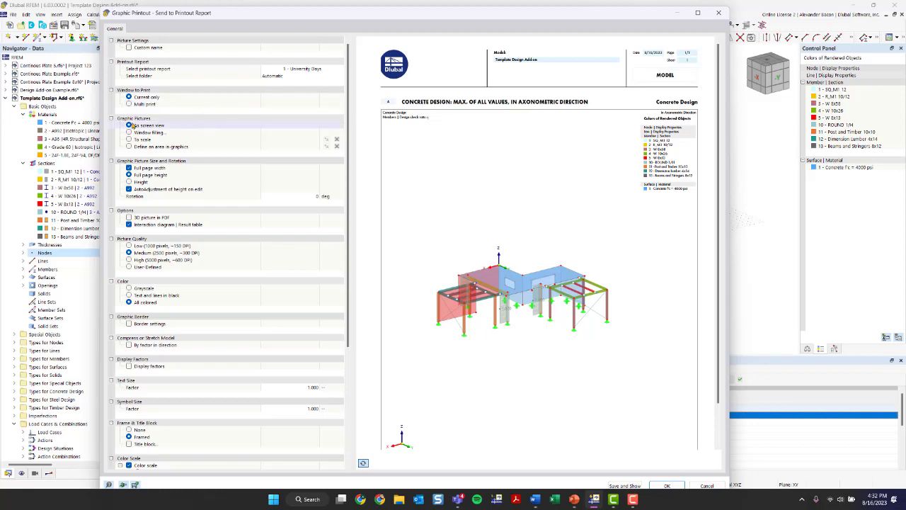
pyautogui.click(130, 104)
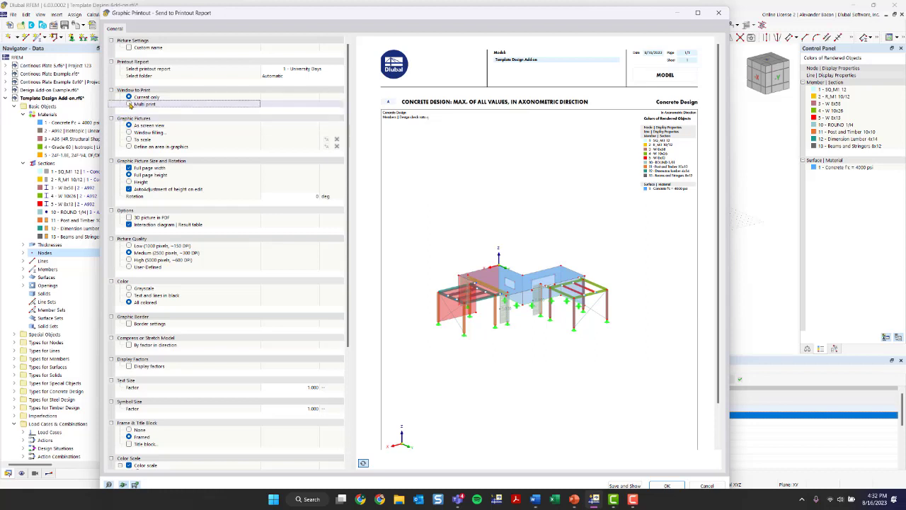
pyautogui.click(132, 108)
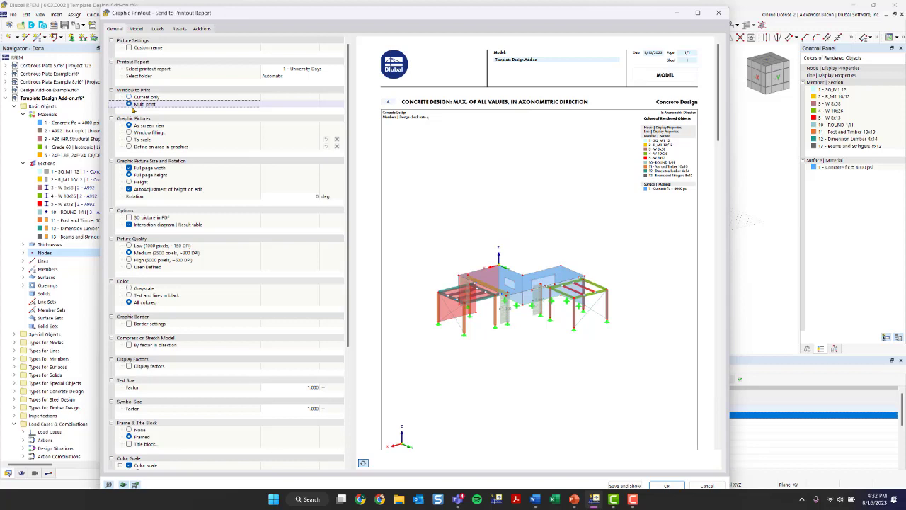
# - Review which views the multi print offers for the model, loads, results and the concrete, steel and timber design add-ons
pyautogui.click(136, 28)
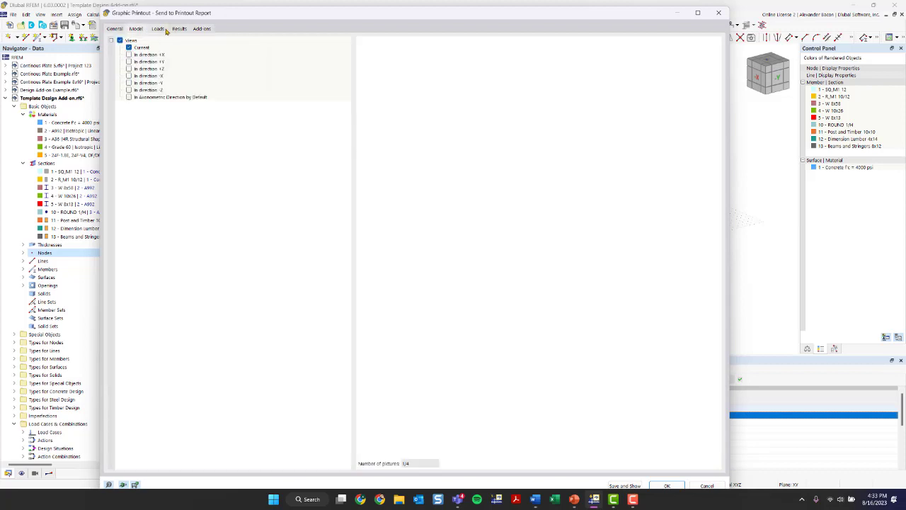
pyautogui.click(158, 28)
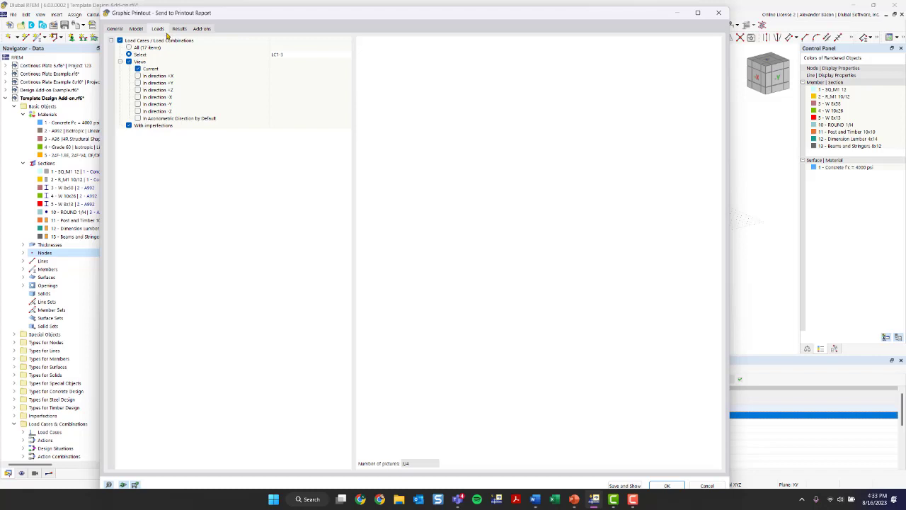
pyautogui.click(180, 29)
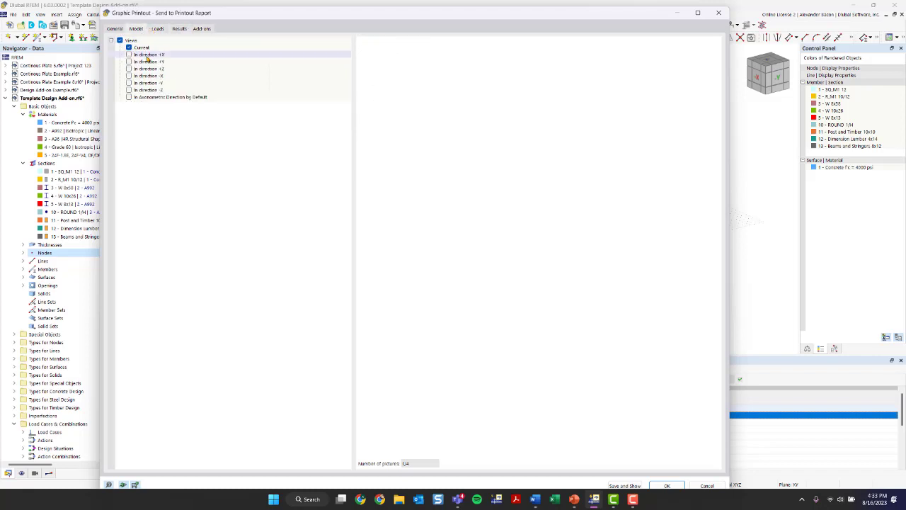
pyautogui.click(202, 29)
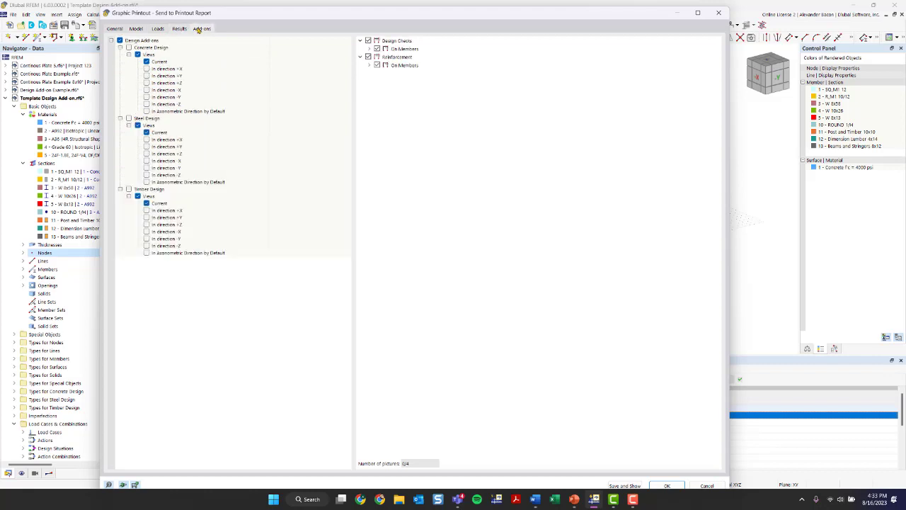
# - Set the model pictures of the multi print to the view in direction +X instead of the current view
pyautogui.click(179, 28)
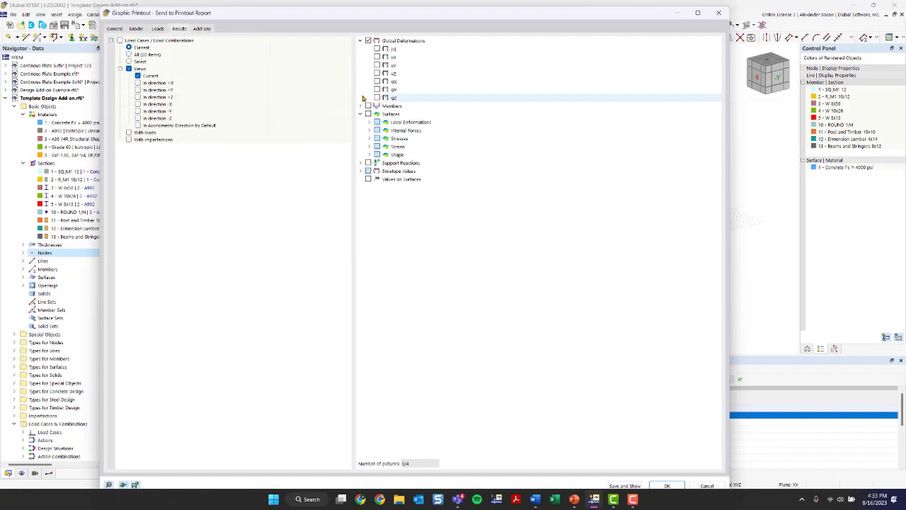
pyautogui.click(134, 28)
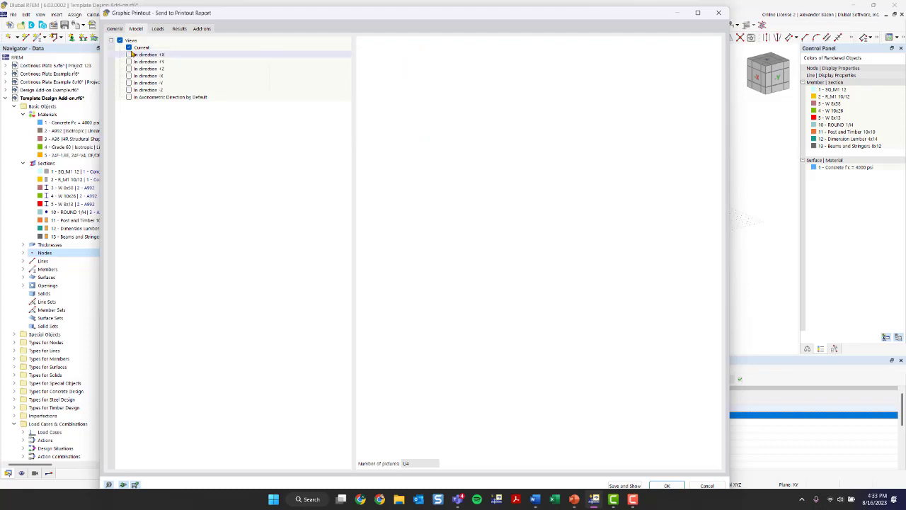
pyautogui.click(128, 48)
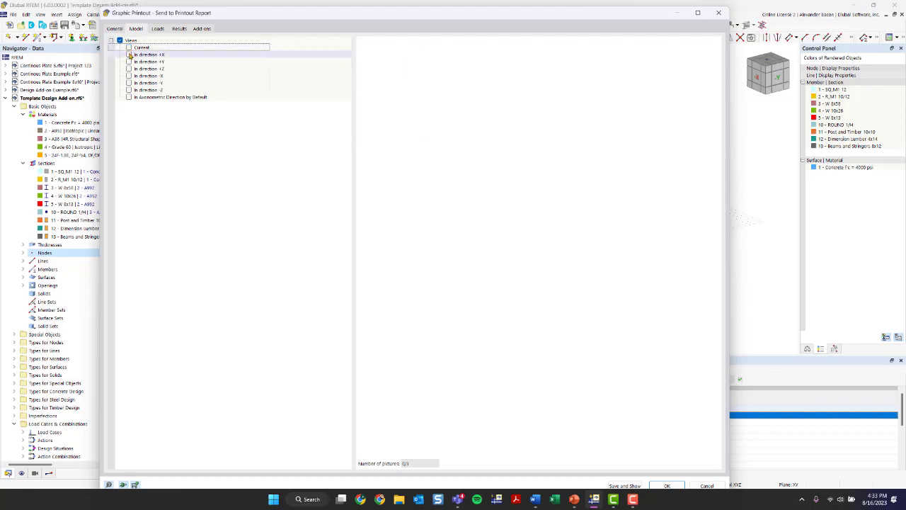
pyautogui.click(129, 55)
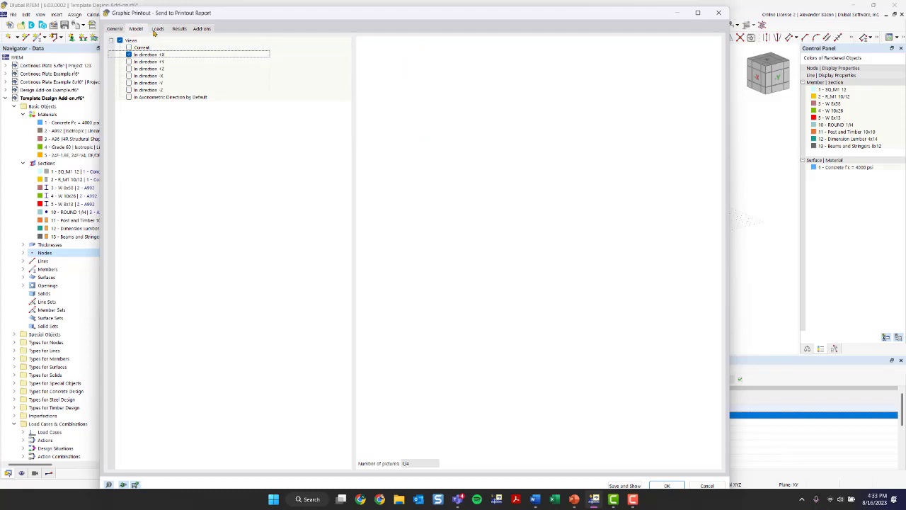
# - Inspect the loading selection for the load pictures, keeping only LC1-3 selected for the multi print
pyautogui.click(158, 29)
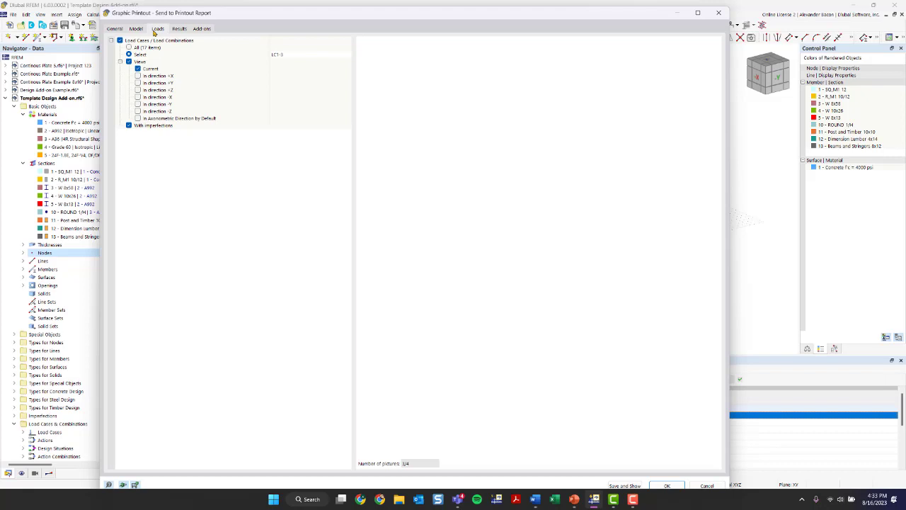
pyautogui.click(128, 47)
pyautogui.click(129, 54)
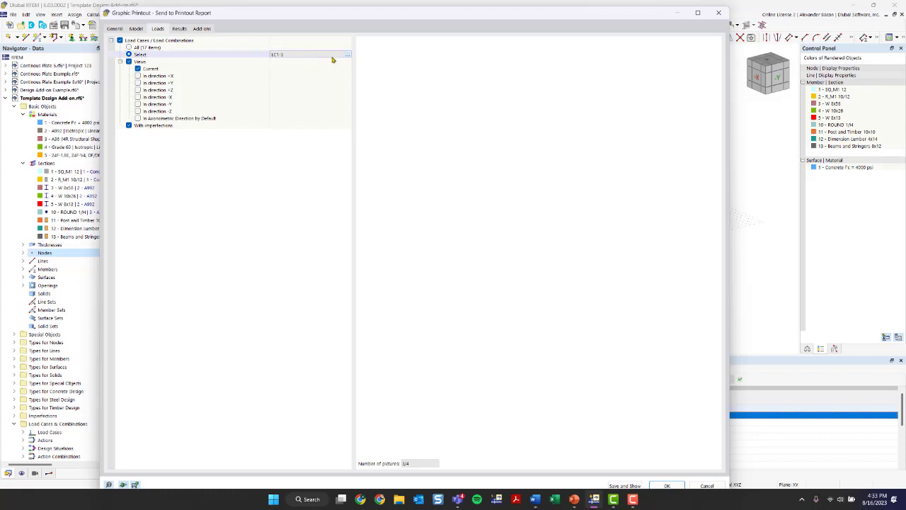
pyautogui.click(347, 56)
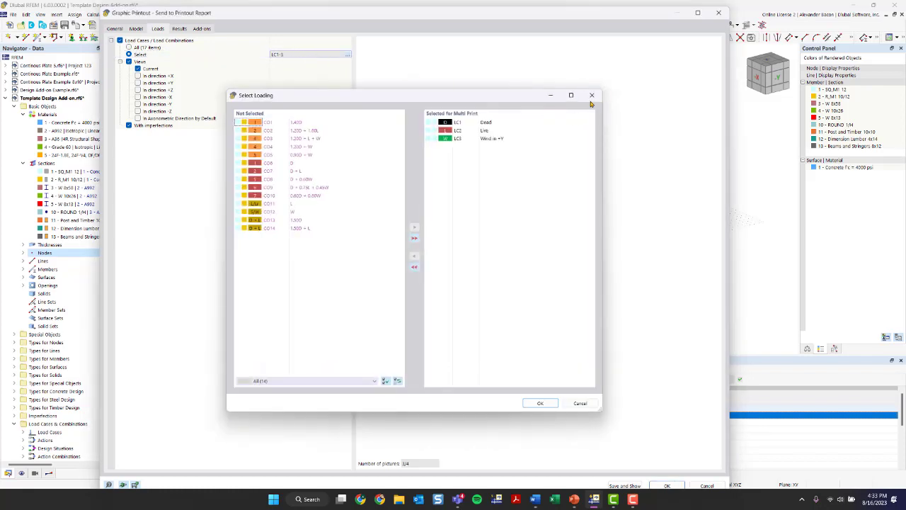
pyautogui.click(591, 99)
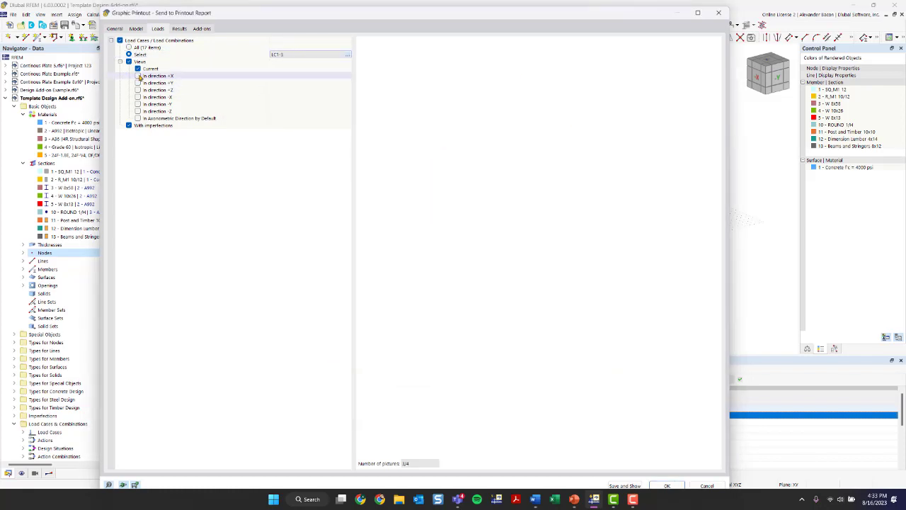
# - Set the load pictures to the view in direction +X only, excluding the current view, to match the model pictures
pyautogui.click(139, 76)
pyautogui.click(136, 29)
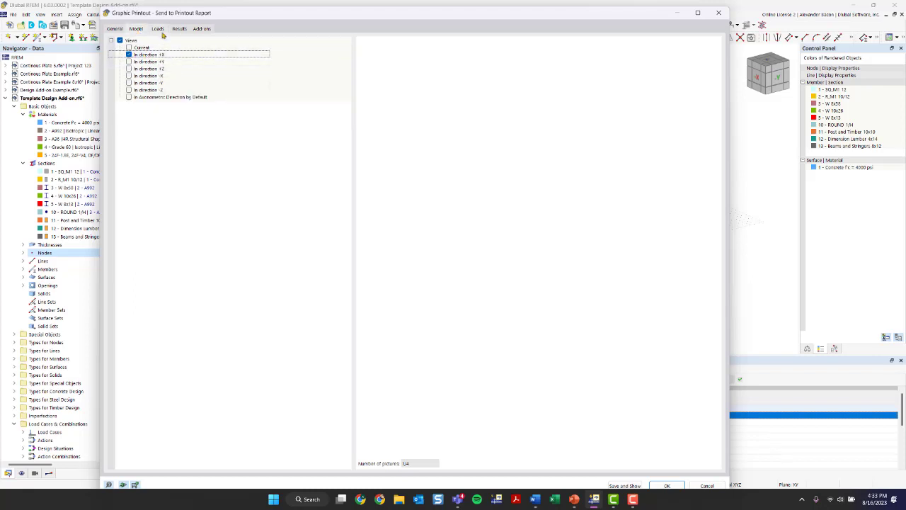
pyautogui.click(157, 29)
pyautogui.click(139, 76)
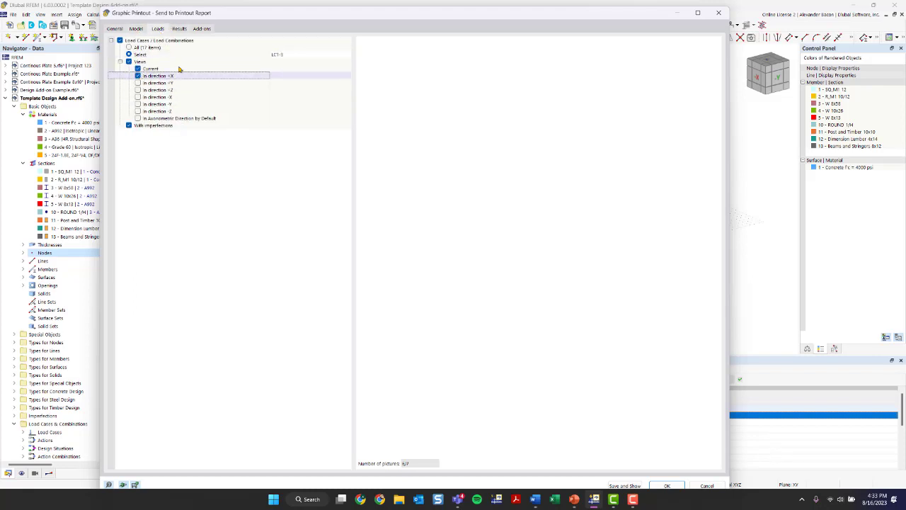
pyautogui.click(138, 69)
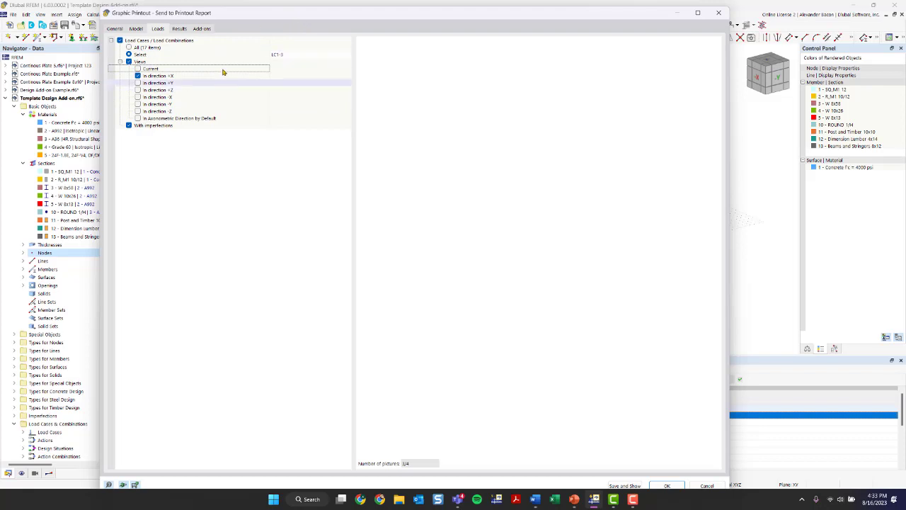
# - Check the results and design add-on picture options, preview the multi print, and close the graphic printout without sending it to the report
pyautogui.click(179, 28)
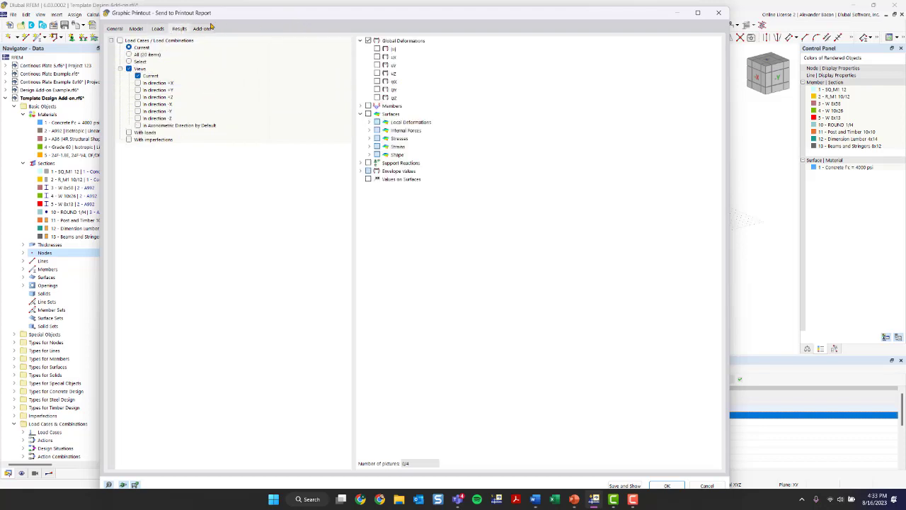
pyautogui.click(202, 29)
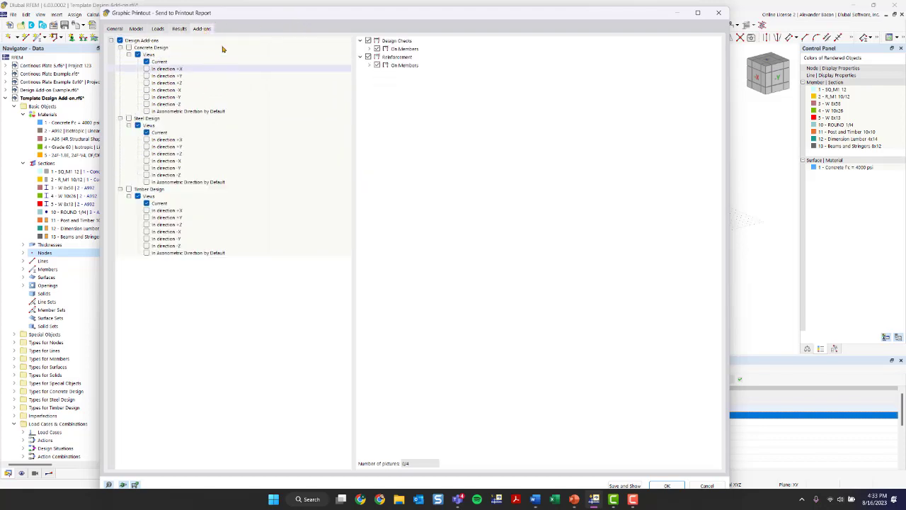
pyautogui.click(124, 30)
pyautogui.click(142, 104)
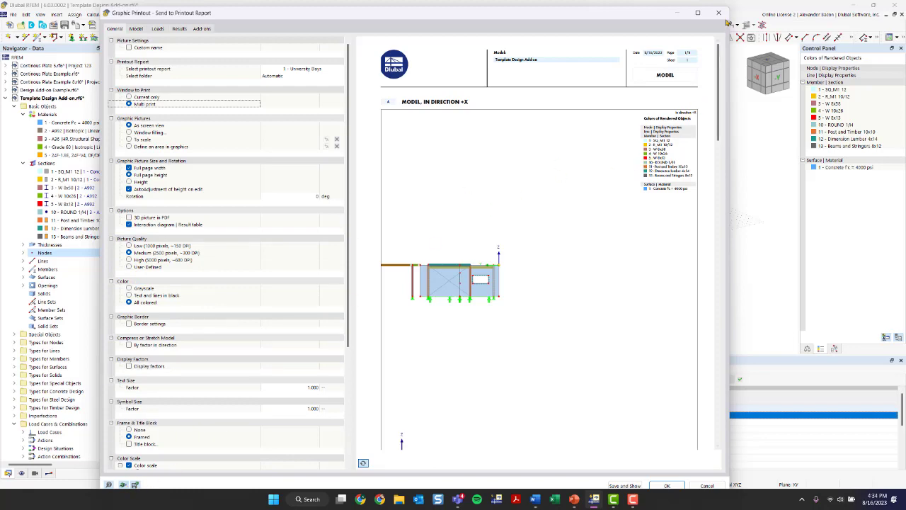
pyautogui.click(718, 12)
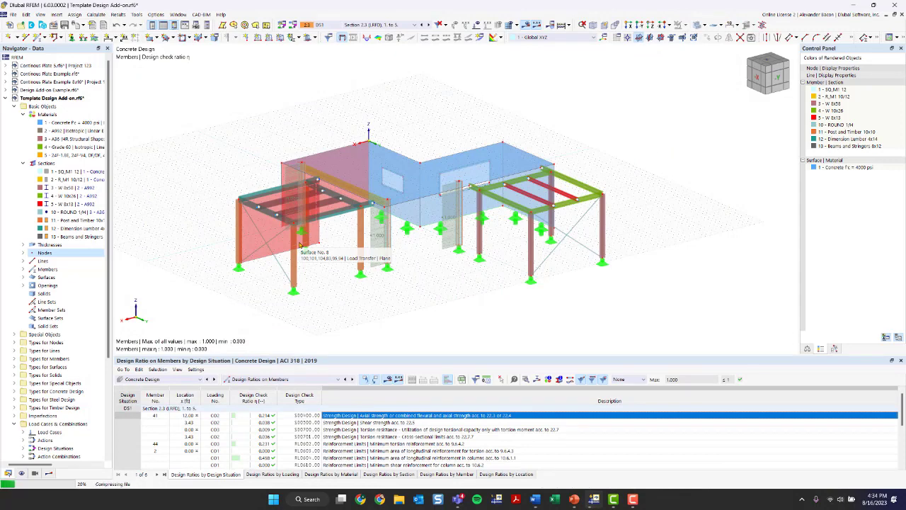
# - Switch to the PowerPoint slide show and advance past the question slides to the closing slide with the Dlubal website and contact information
pyautogui.moveTo(574, 499)
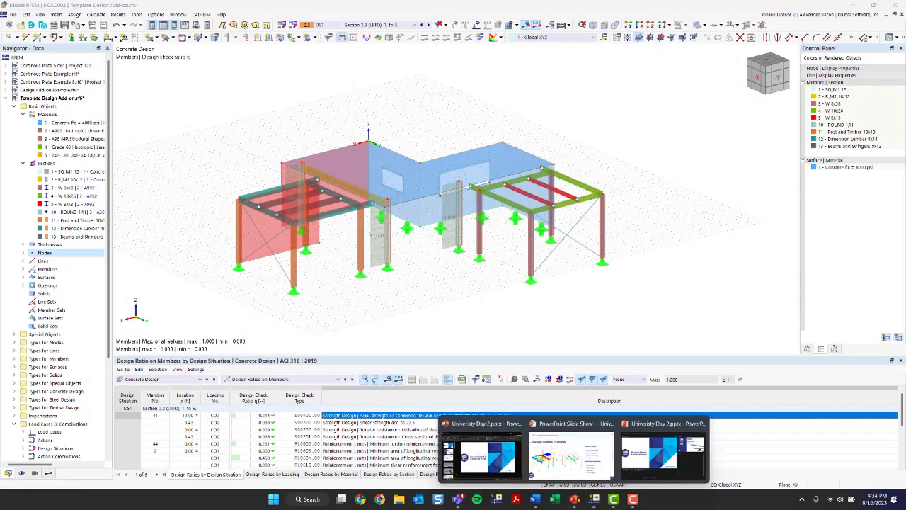
pyautogui.click(556, 460)
pyautogui.press('Right')
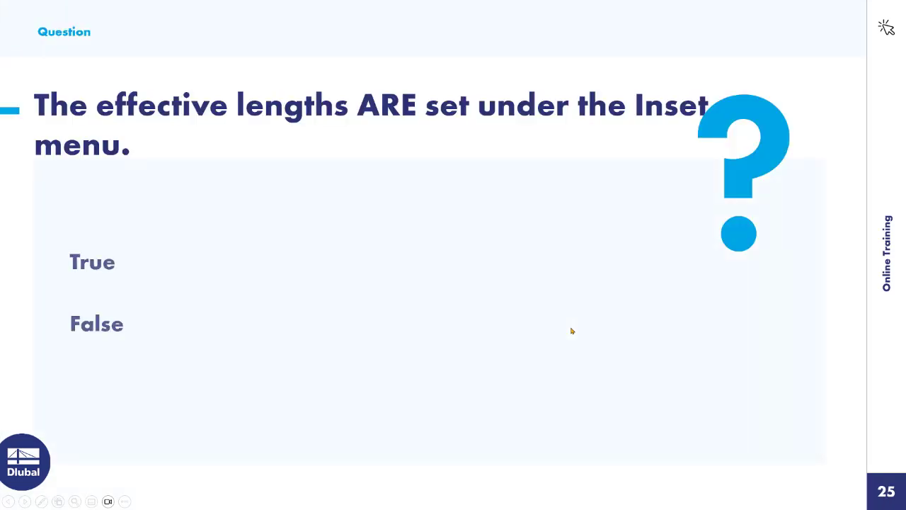
pyautogui.press('Right')
pyautogui.press('Right')
pyautogui.press('Right')
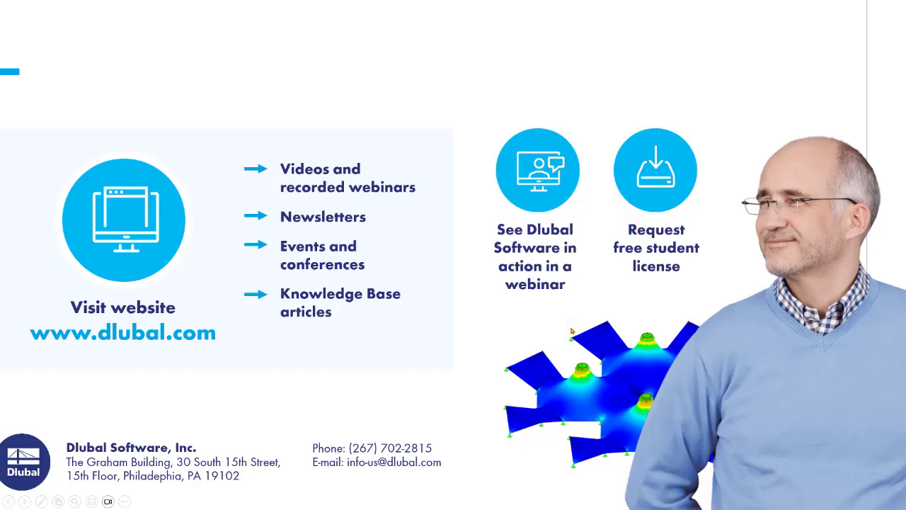